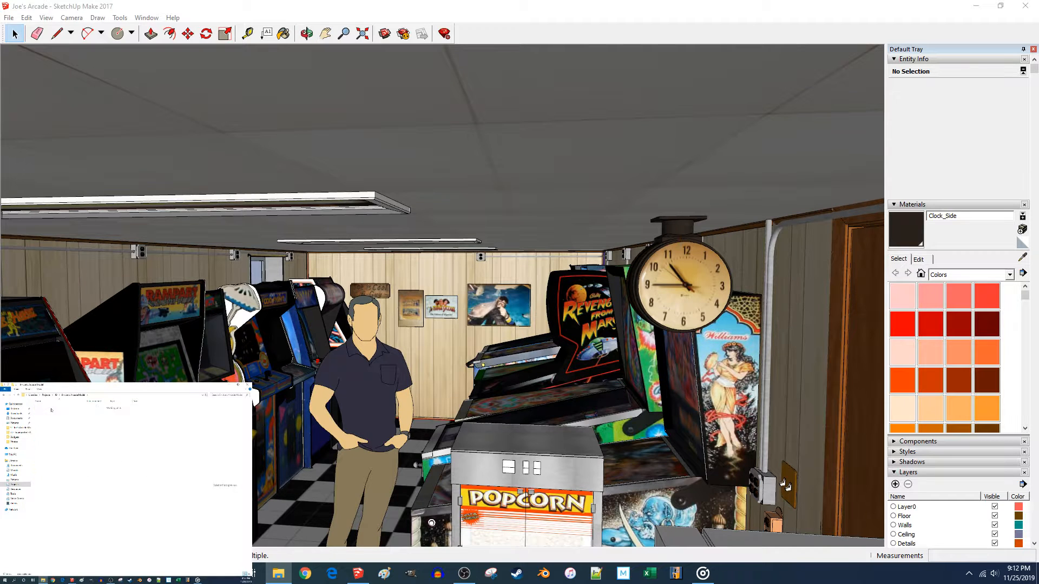
Examine the arcade model around the popcorn machine and the wooden door.
{"action": "left_click", "coordinate": [833, 6]}
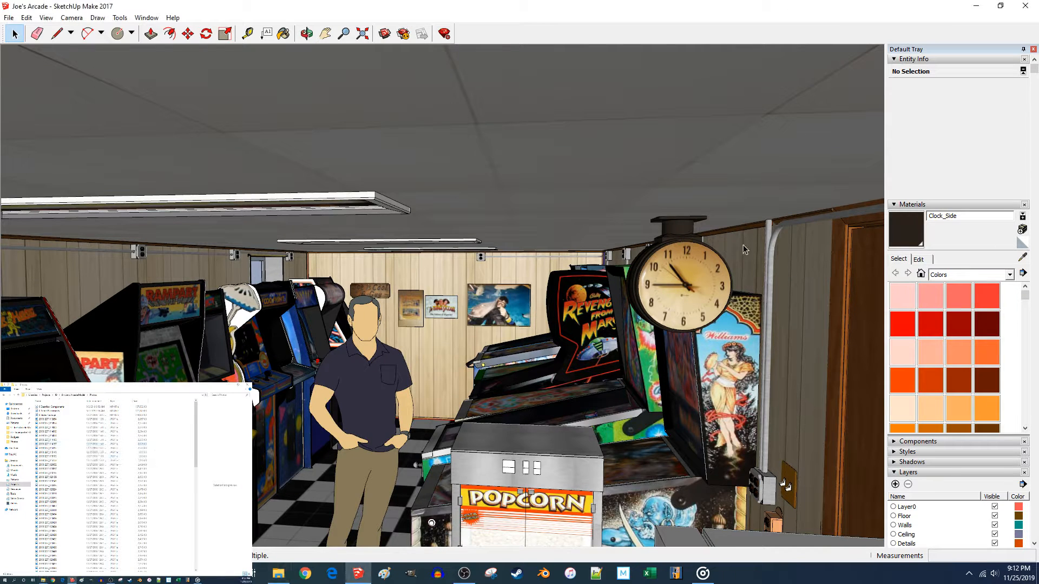
{"action": "scroll", "coordinate": [638, 346], "scroll_direction": "up", "scroll_amount": 10}
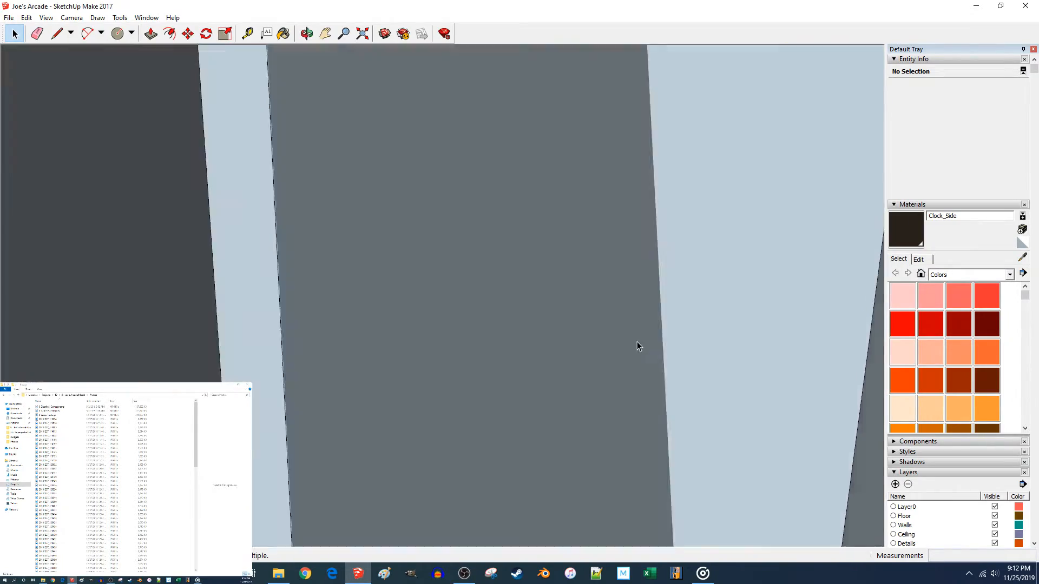
{"action": "scroll", "coordinate": [637, 342], "scroll_direction": "up", "scroll_amount": 4}
{"action": "mouse_move", "coordinate": [637, 342]}
{"action": "middle_mouse_down"}
{"action": "mouse_move", "coordinate": [449, 473]}
{"action": "mouse_move", "coordinate": [466, 466]}
{"action": "middle_mouse_up"}
Open the tape-measure wall photo from the reference photo folder and place its window on the second screen.
{"action": "left_click", "coordinate": [71, 450]}
{"action": "double_click", "coordinate": [71, 450]}
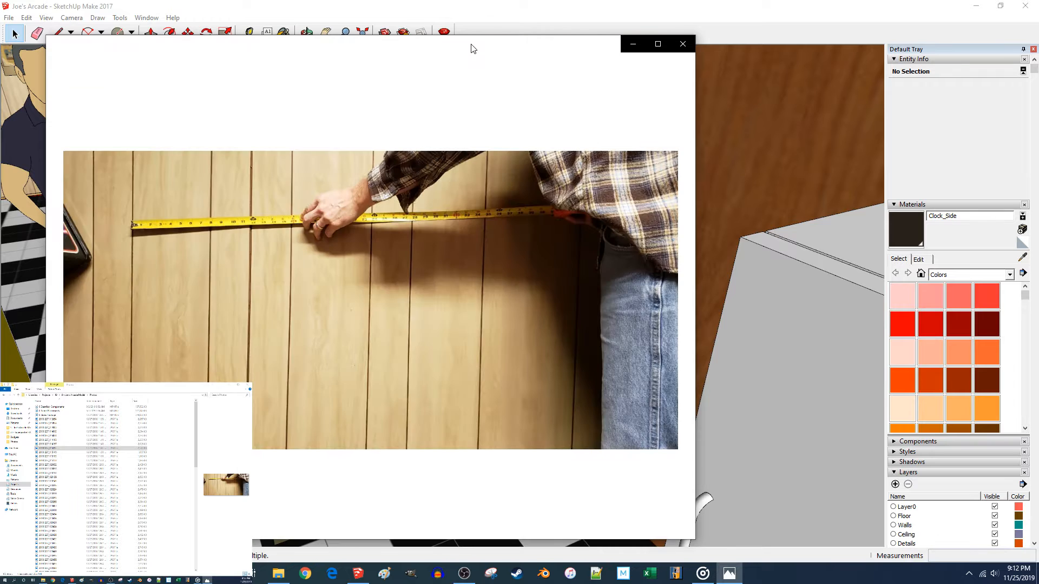
{"action": "left_click_drag", "start_coordinate": [471, 44], "coordinate": [118, 385]}
Browse forward through the arcade reference photos to the one of the drinking fountain beside the popcorn machine.
{"action": "key", "text": "Right"}
{"action": "key", "text": "Right"}
{"action": "key", "text": "Right"}
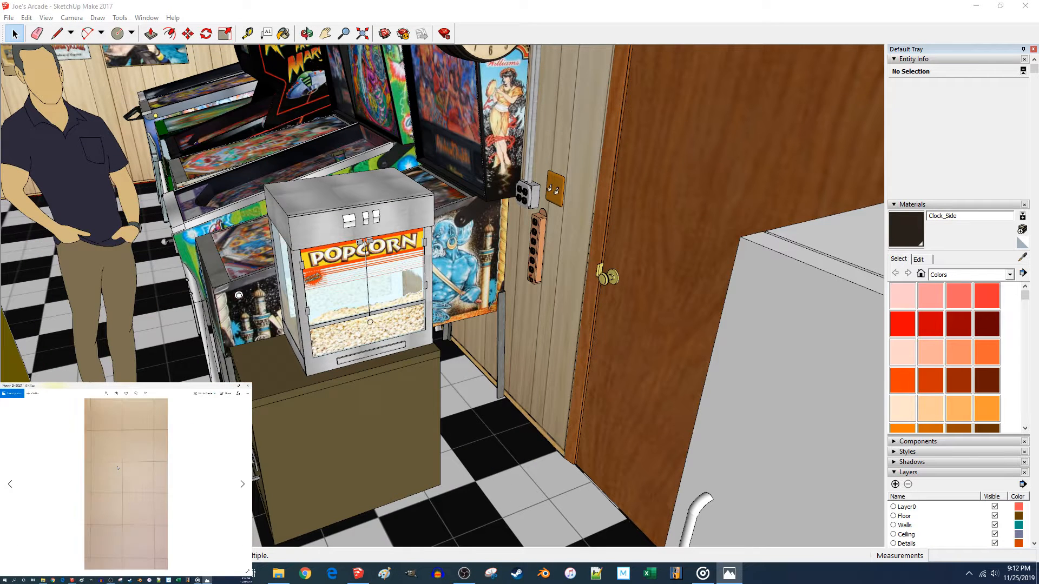
{"action": "key", "text": "Right"}
{"action": "key", "text": "Right"}
{"action": "key", "text": "Right"}
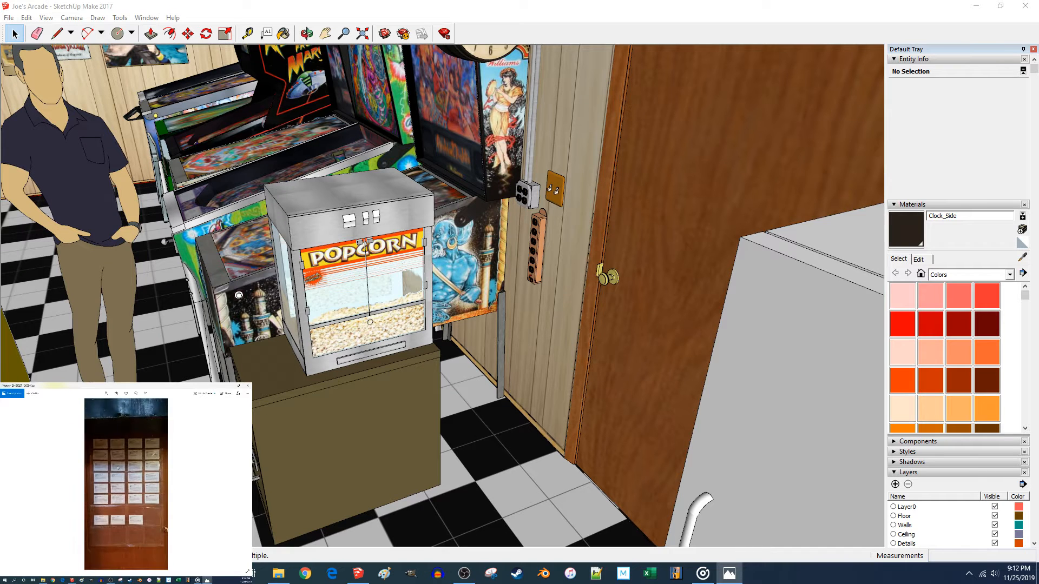
{"action": "key", "text": "Right"}
{"action": "key", "text": "Right"}
{"action": "key", "text": "Right"}
{"action": "key", "text": "Right"}
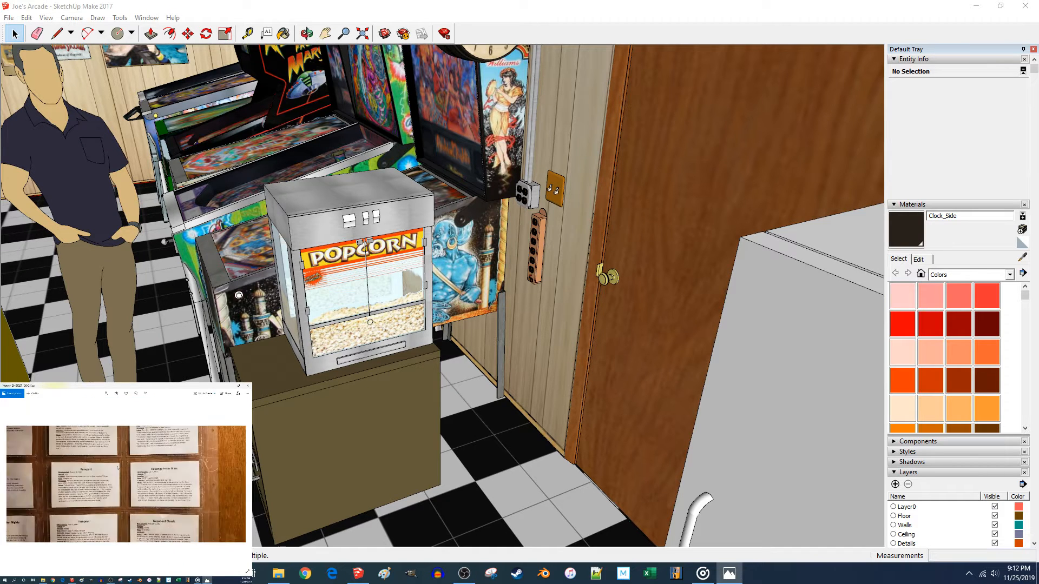
{"action": "key", "text": "Right"}
{"action": "key", "text": "Right"}
{"action": "key", "text": "Right"}
{"action": "key", "text": "Right"}
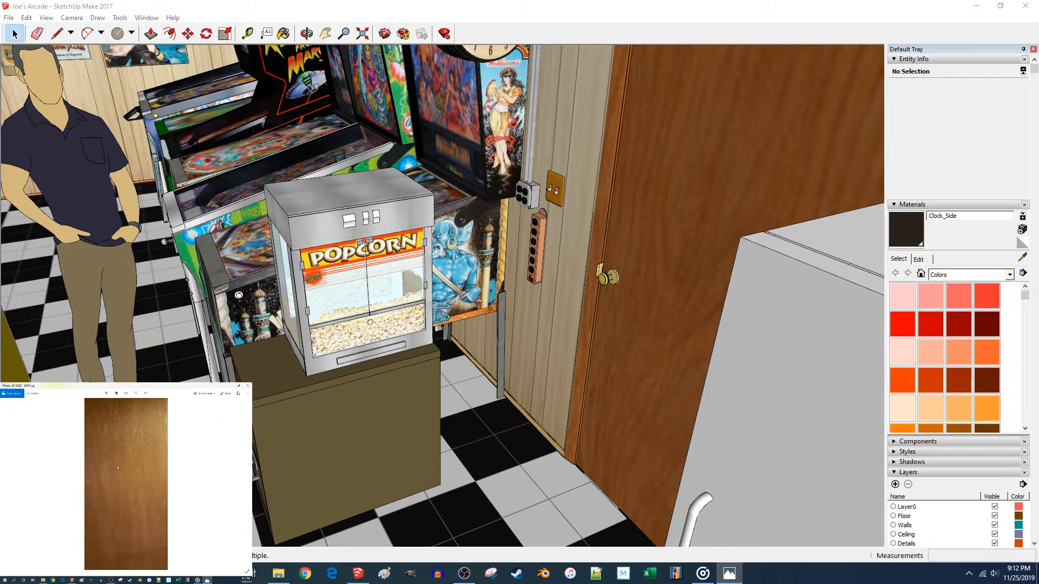
{"action": "key", "text": "Right"}
{"action": "key", "text": "Right"}
{"action": "key", "text": "Right"}
{"action": "key", "text": "Right"}
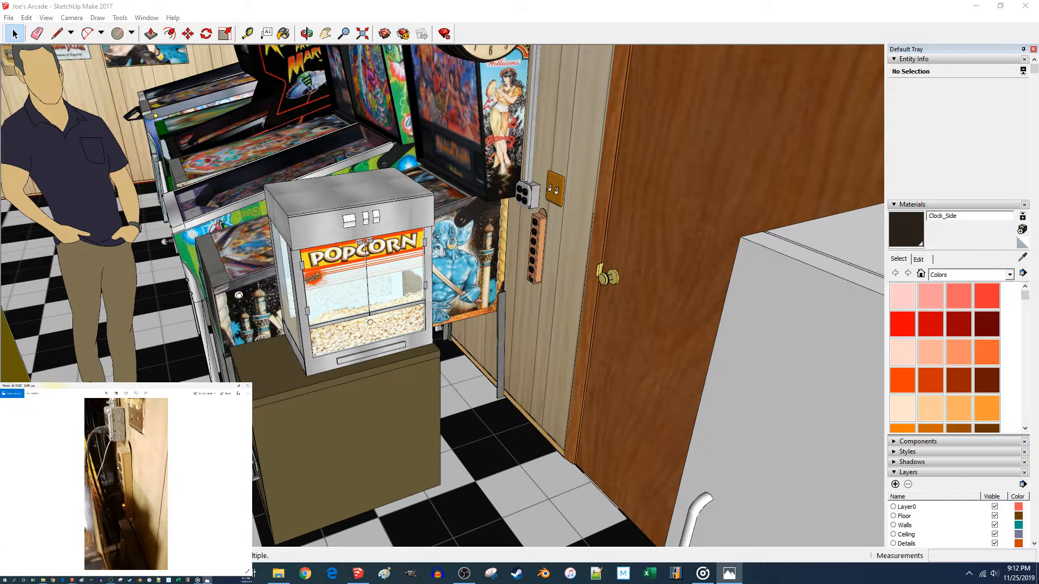
{"action": "key", "text": "Right"}
{"action": "key", "text": "Right"}
{"action": "key", "text": "Right"}
{"action": "key", "text": "Right"}
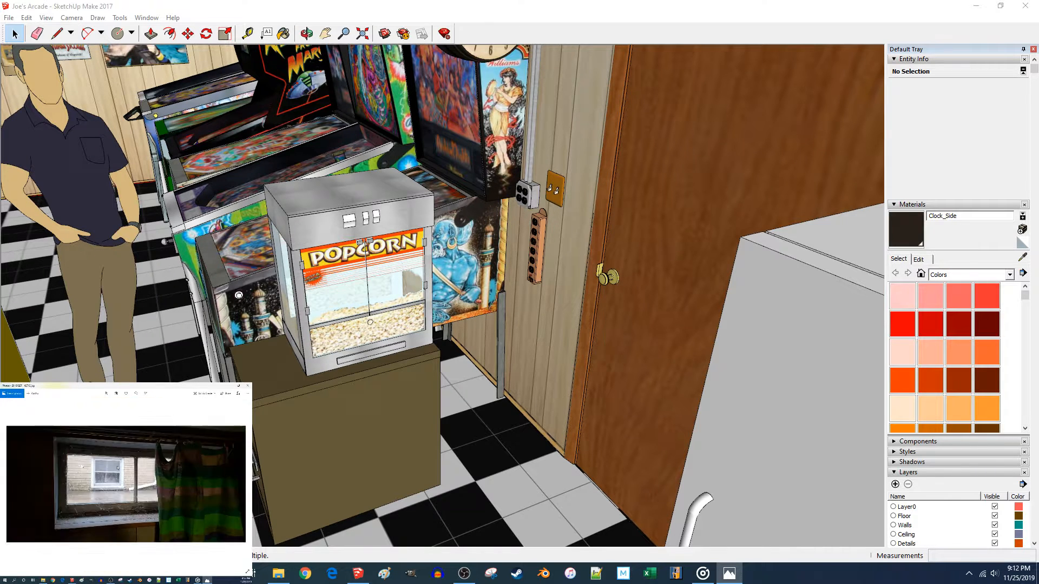
{"action": "key", "text": "Right"}
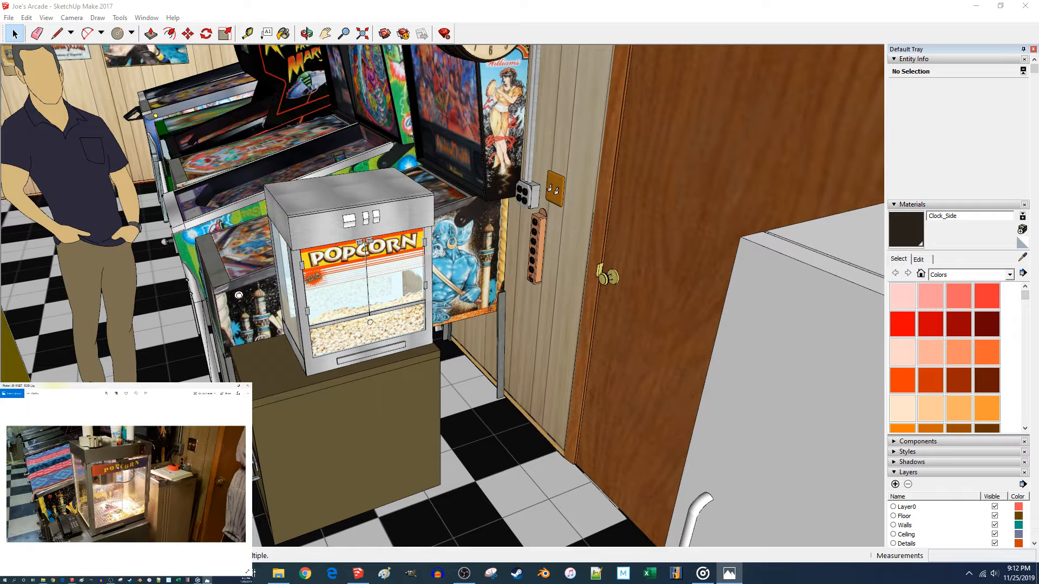
{"action": "key", "text": "Right"}
{"action": "key", "text": "Right"}
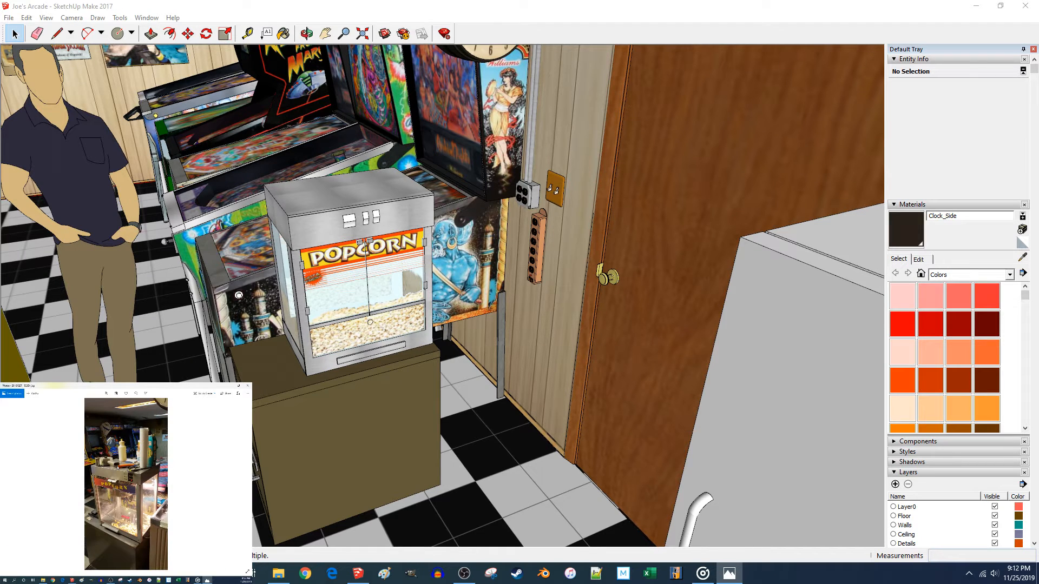
{"action": "key", "text": "Right"}
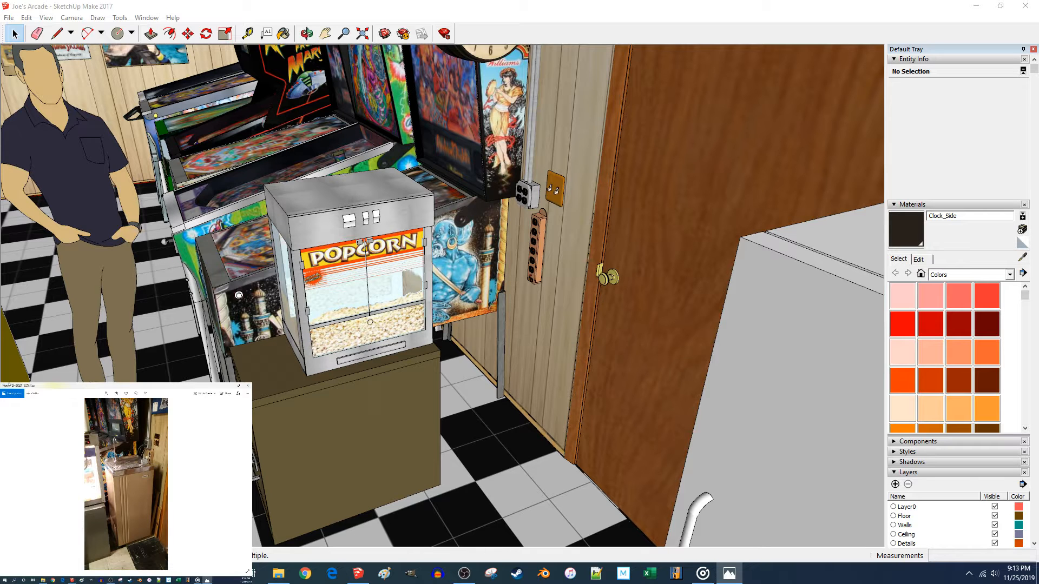
Examine the drinking fountain photo enlarged on the main screen and return it to the second screen.
{"action": "mouse_move", "coordinate": [83, 386]}
{"action": "left_mouse_down"}
{"action": "mouse_move", "coordinate": [347, 2]}
{"action": "mouse_move", "coordinate": [320, 1]}
{"action": "left_mouse_up"}
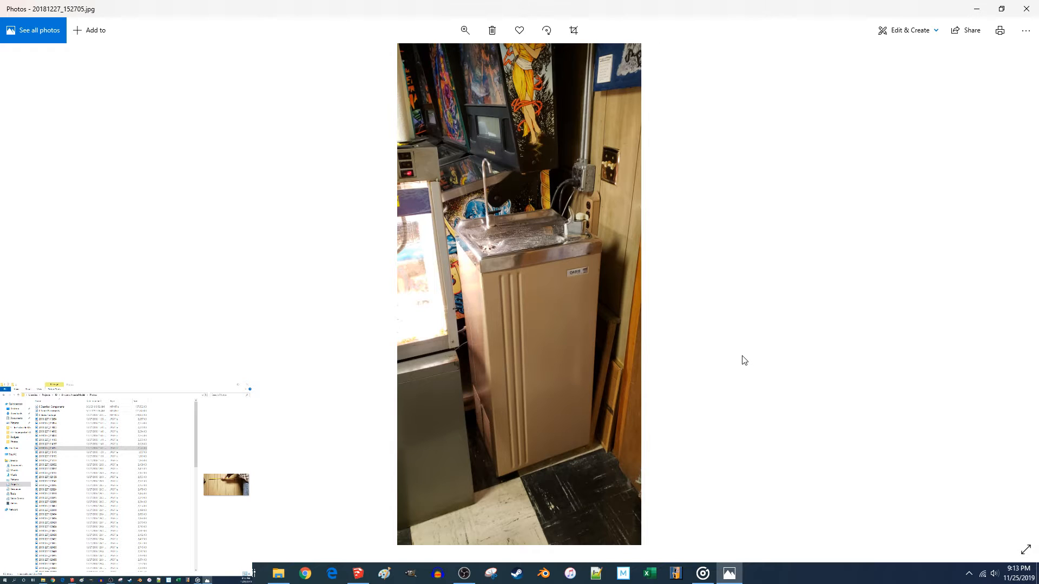
{"action": "left_click", "coordinate": [700, 575]}
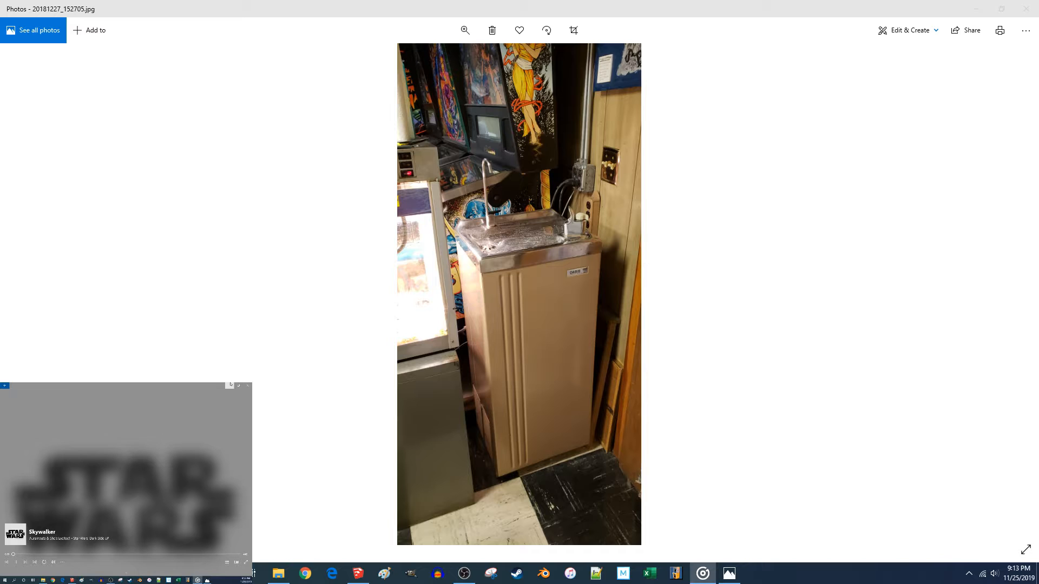
{"action": "left_click", "coordinate": [230, 385]}
{"action": "mouse_move", "coordinate": [864, 10]}
{"action": "left_mouse_down"}
{"action": "mouse_move", "coordinate": [173, 393]}
{"action": "mouse_move", "coordinate": [167, 384]}
{"action": "left_mouse_up"}
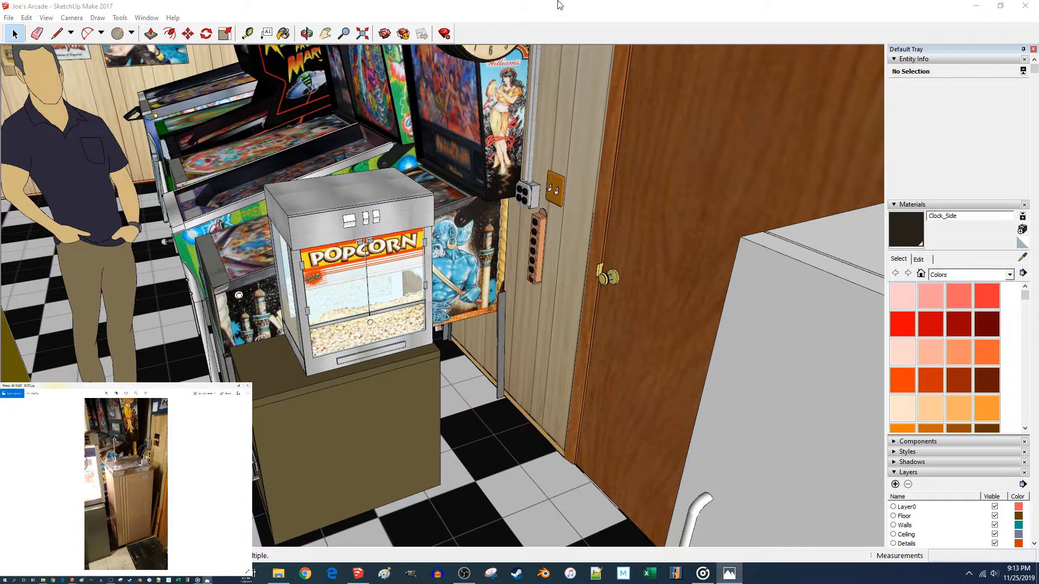
Switch to SketchUp and search the 3D Warehouse for "water fountain".
{"action": "left_click", "coordinate": [559, 5]}
{"action": "left_click", "coordinate": [10, 17]}
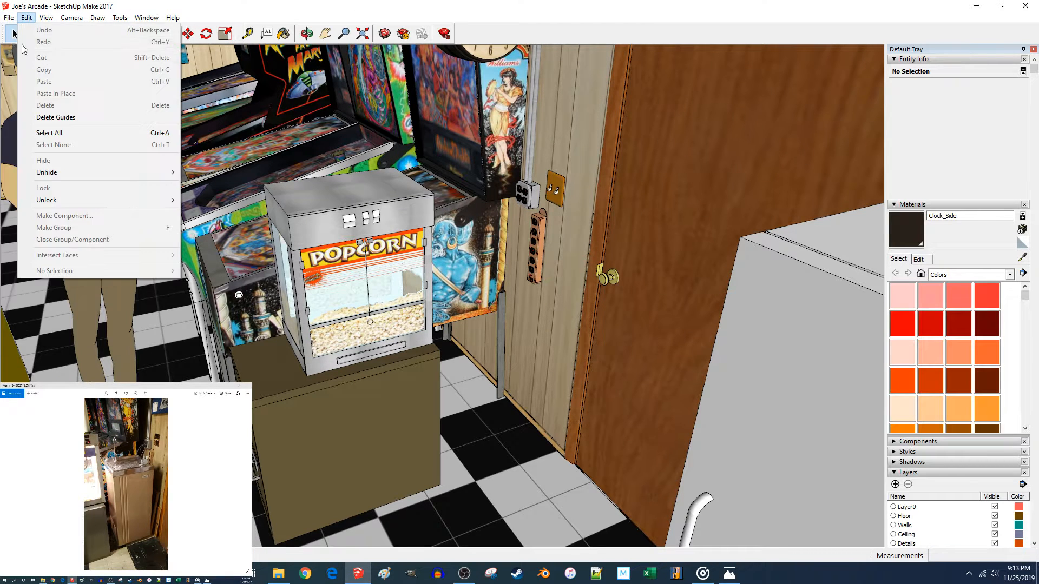
{"action": "mouse_move", "coordinate": [110, 148]}
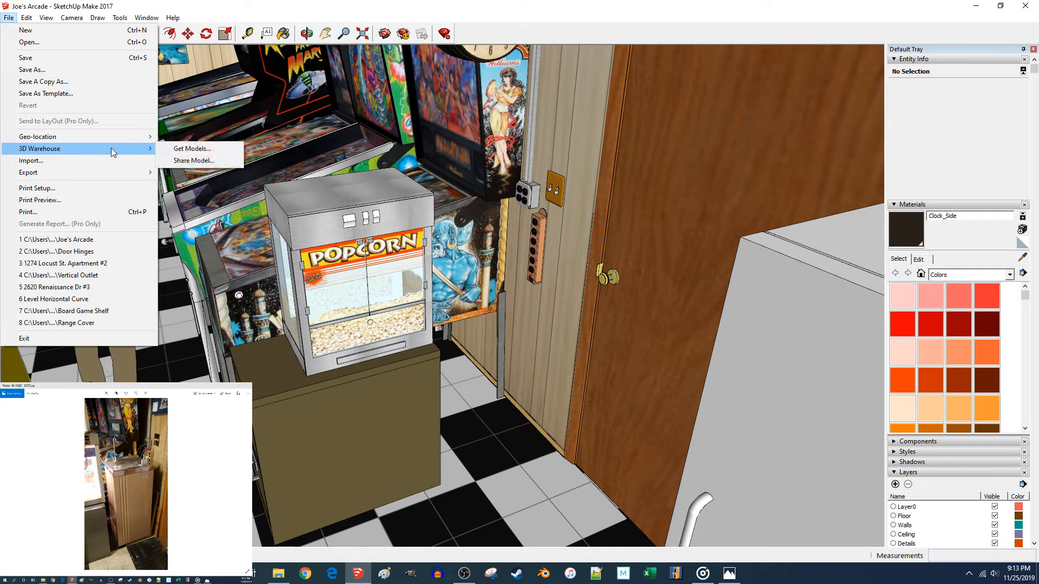
{"action": "left_click", "coordinate": [181, 147]}
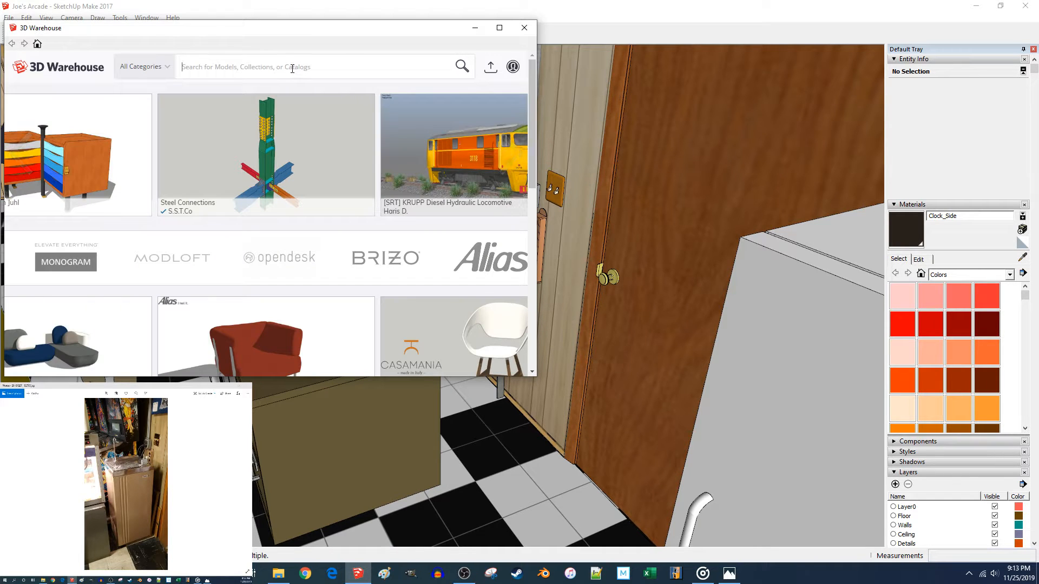
{"action": "left_click", "coordinate": [293, 68]}
{"action": "type", "text": "water fountain"}
{"action": "key", "text": "Return"}
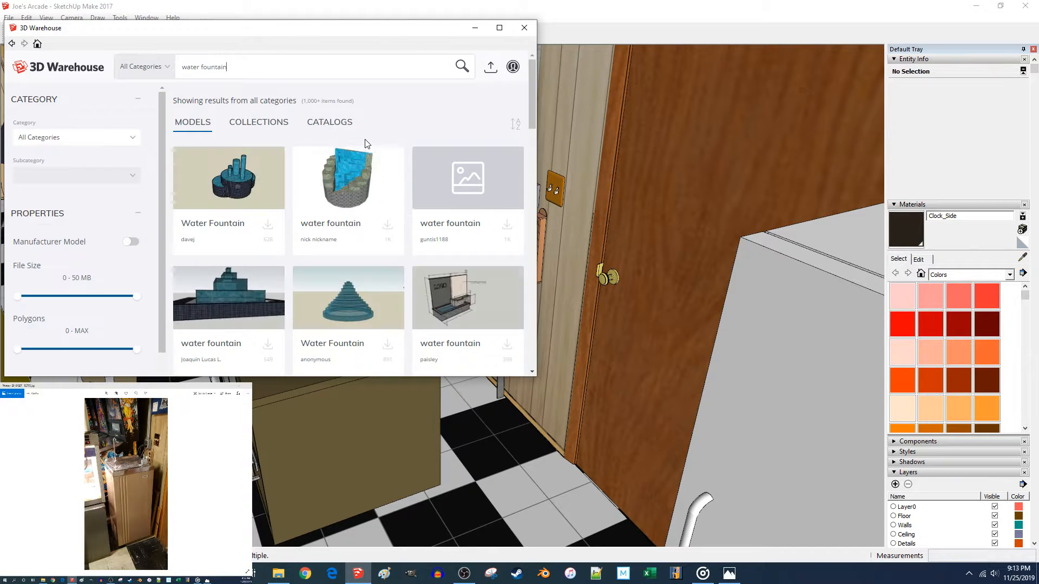
Look through the water fountain models for an indoor drinking fountain resembling the one in the reference photo.
{"action": "scroll", "coordinate": [261, 166], "scroll_direction": "down", "scroll_amount": 2}
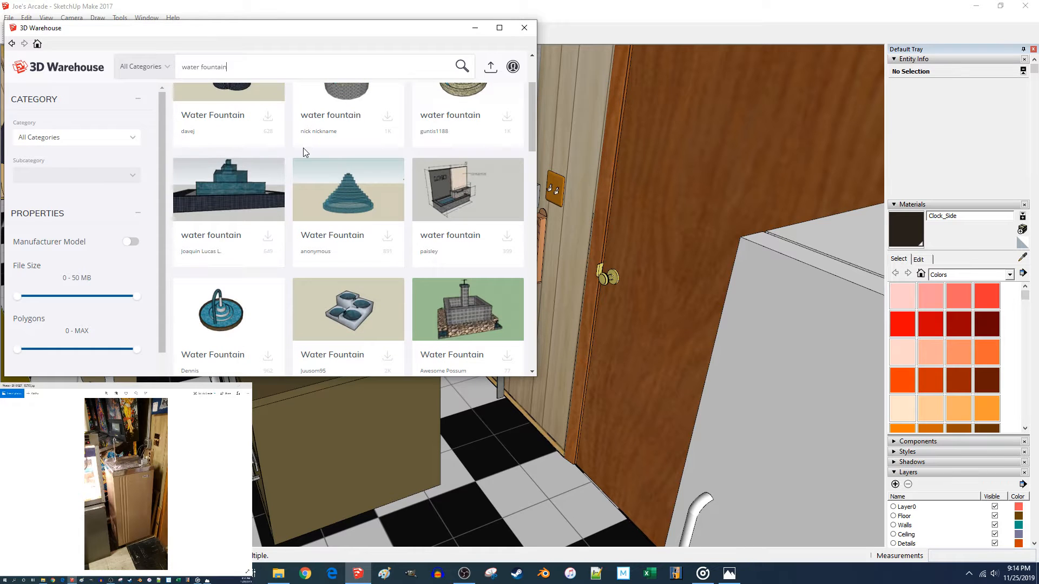
{"action": "scroll", "coordinate": [314, 163], "scroll_direction": "down", "scroll_amount": 2}
{"action": "scroll", "coordinate": [335, 180], "scroll_direction": "up", "scroll_amount": 2}
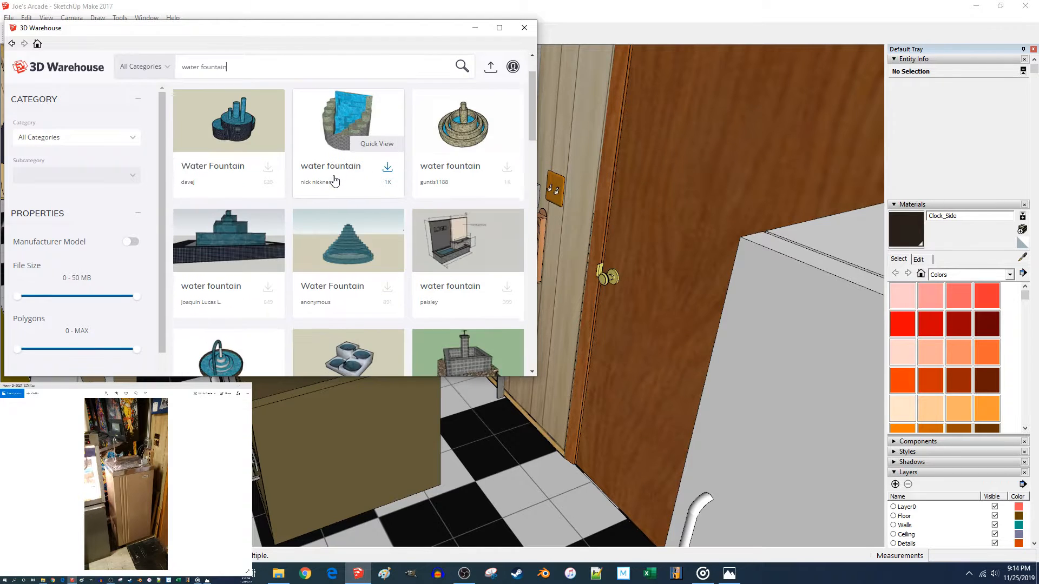
{"action": "scroll", "coordinate": [335, 180], "scroll_direction": "down", "scroll_amount": 2}
{"action": "scroll", "coordinate": [334, 180], "scroll_direction": "down", "scroll_amount": 5}
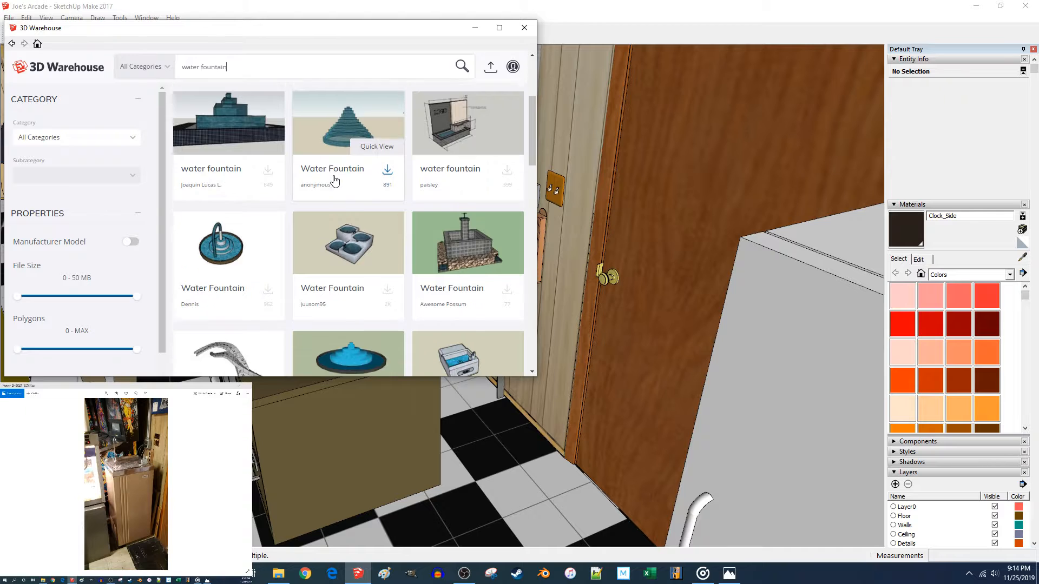
{"action": "scroll", "coordinate": [331, 176], "scroll_direction": "down", "scroll_amount": 7}
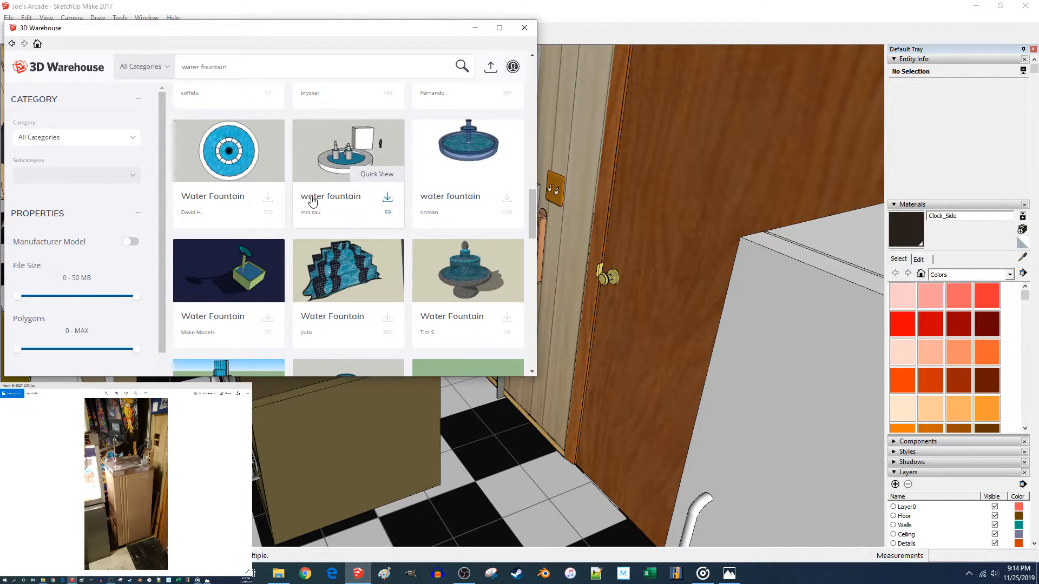
{"action": "scroll", "coordinate": [312, 201], "scroll_direction": "down", "scroll_amount": 4}
{"action": "scroll", "coordinate": [312, 203], "scroll_direction": "down", "scroll_amount": 7}
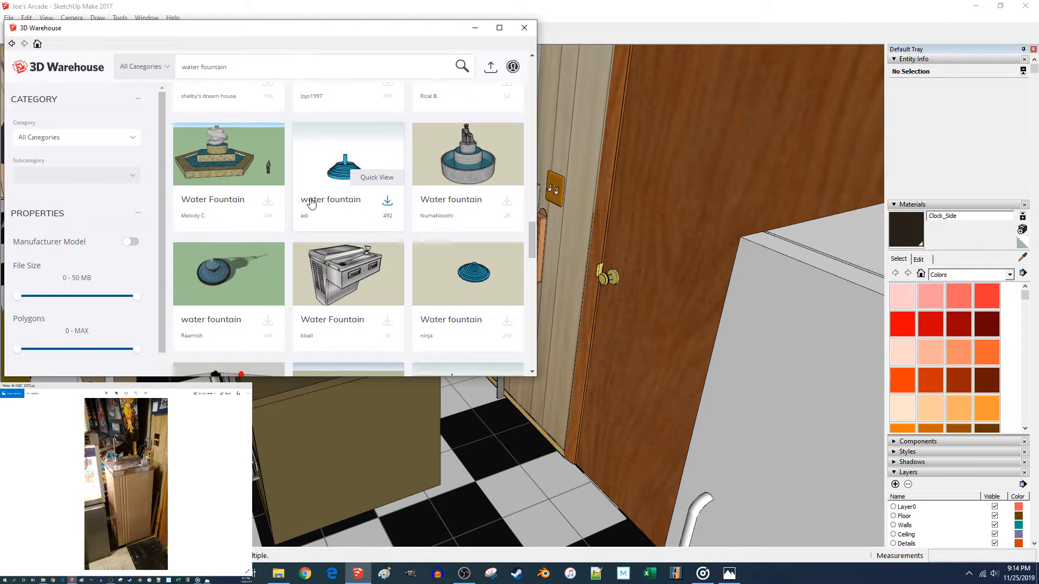
{"action": "scroll", "coordinate": [349, 223], "scroll_direction": "down", "scroll_amount": 1}
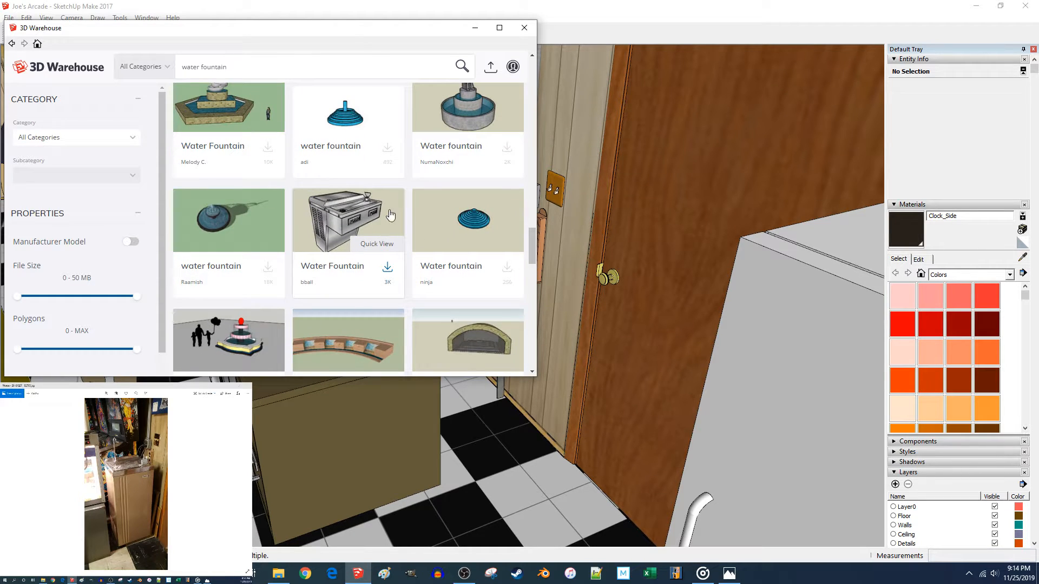
{"action": "scroll", "coordinate": [333, 208], "scroll_direction": "down", "scroll_amount": 1}
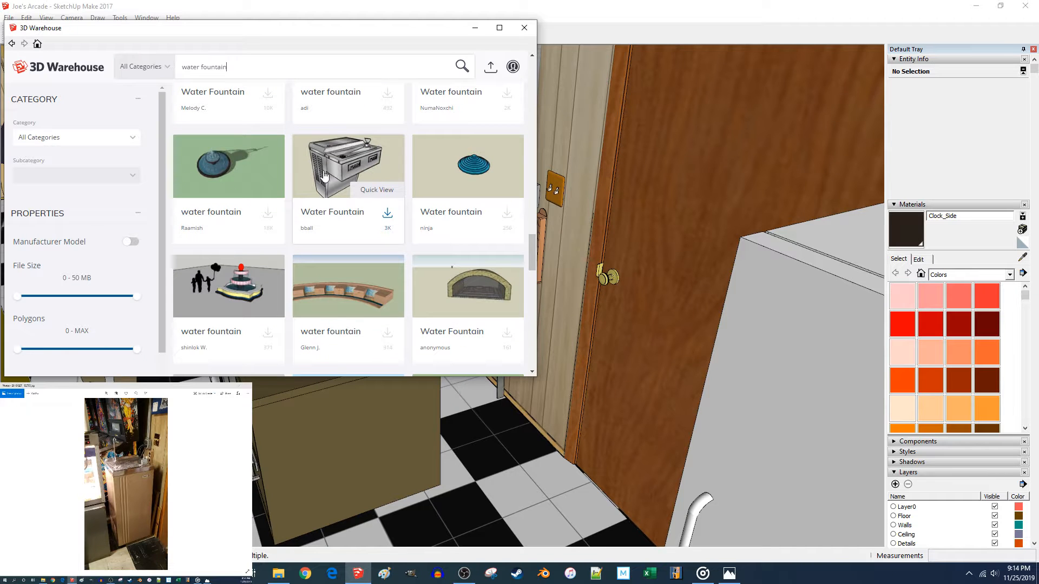
{"action": "scroll", "coordinate": [324, 175], "scroll_direction": "down", "scroll_amount": 5}
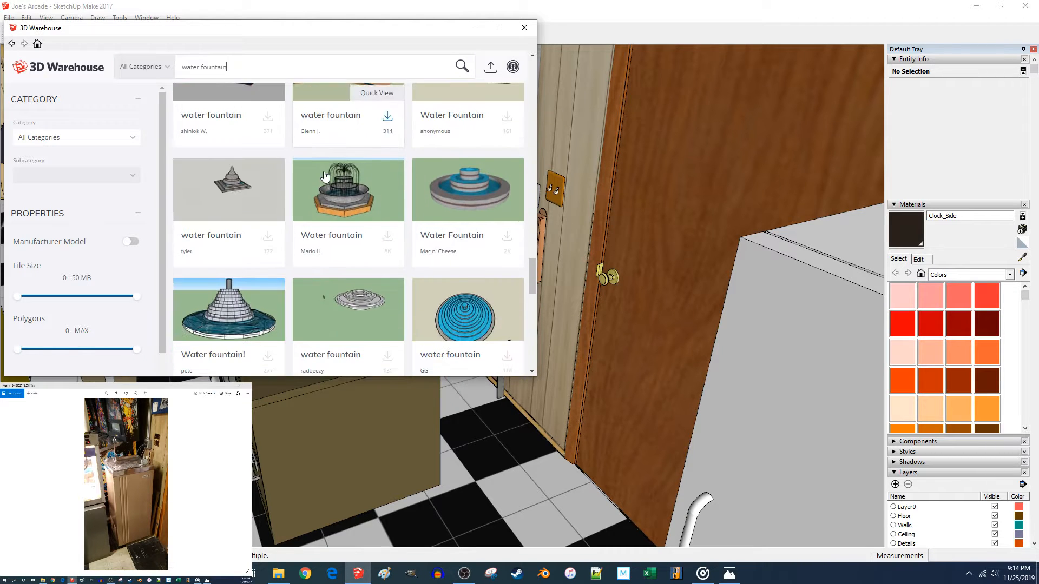
{"action": "scroll", "coordinate": [325, 175], "scroll_direction": "down", "scroll_amount": 4}
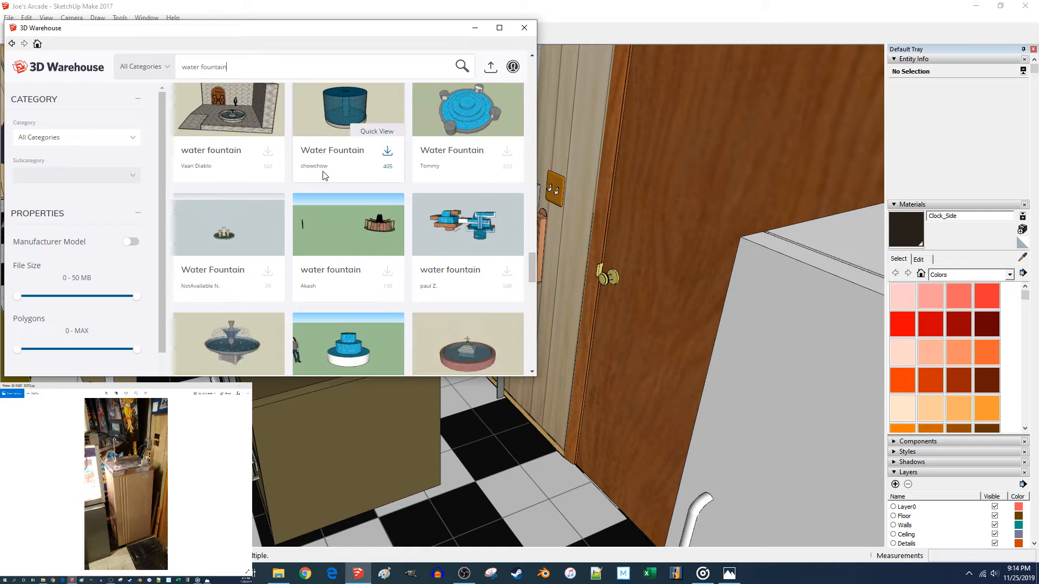
{"action": "scroll", "coordinate": [324, 175], "scroll_direction": "down", "scroll_amount": 8}
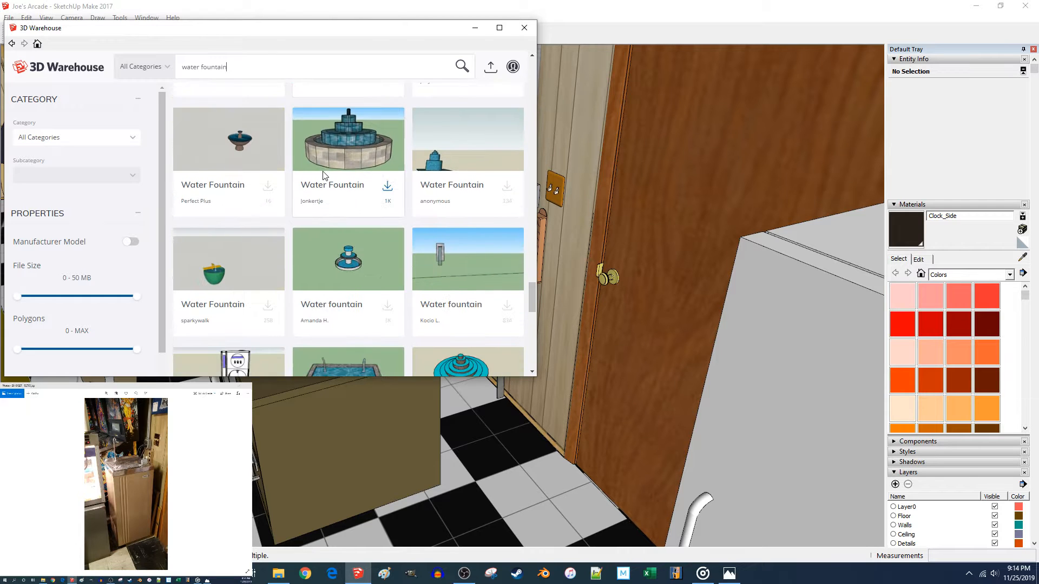
{"action": "scroll", "coordinate": [323, 175], "scroll_direction": "down", "scroll_amount": 8}
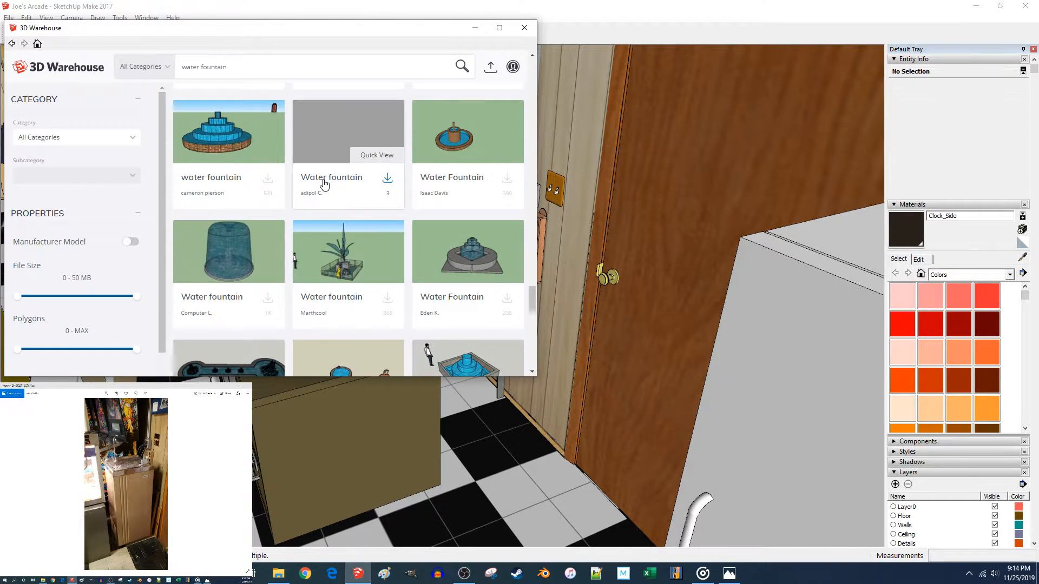
{"action": "scroll", "coordinate": [327, 195], "scroll_direction": "down", "scroll_amount": 5}
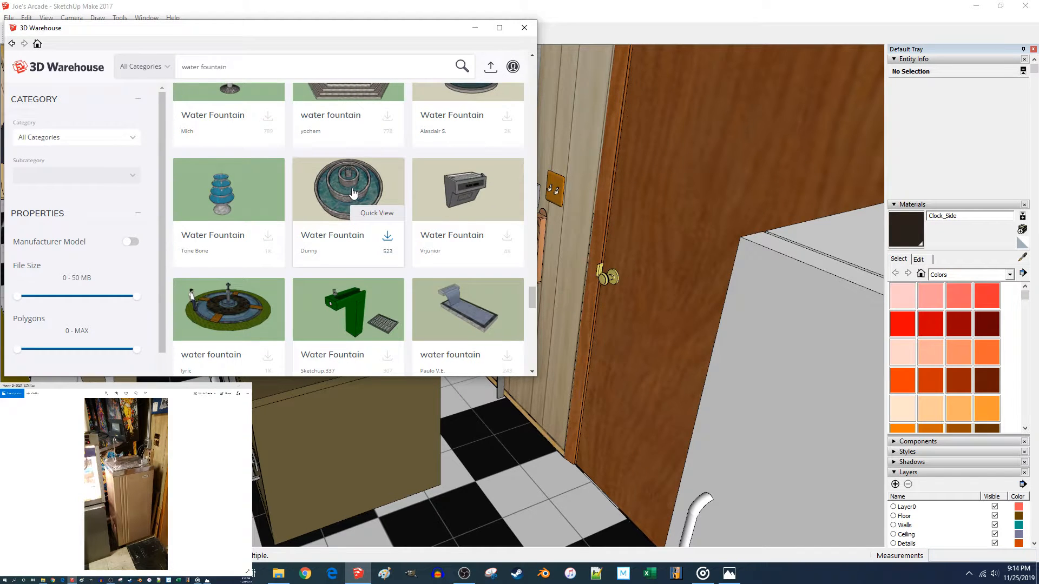
{"action": "scroll", "coordinate": [353, 194], "scroll_direction": "down", "scroll_amount": 5}
Change the 3D Warehouse search to "drinking fountain" and run it.
{"action": "left_click_drag", "start_coordinate": [203, 69], "coordinate": [157, 70]}
{"action": "type", "text": "drink "}
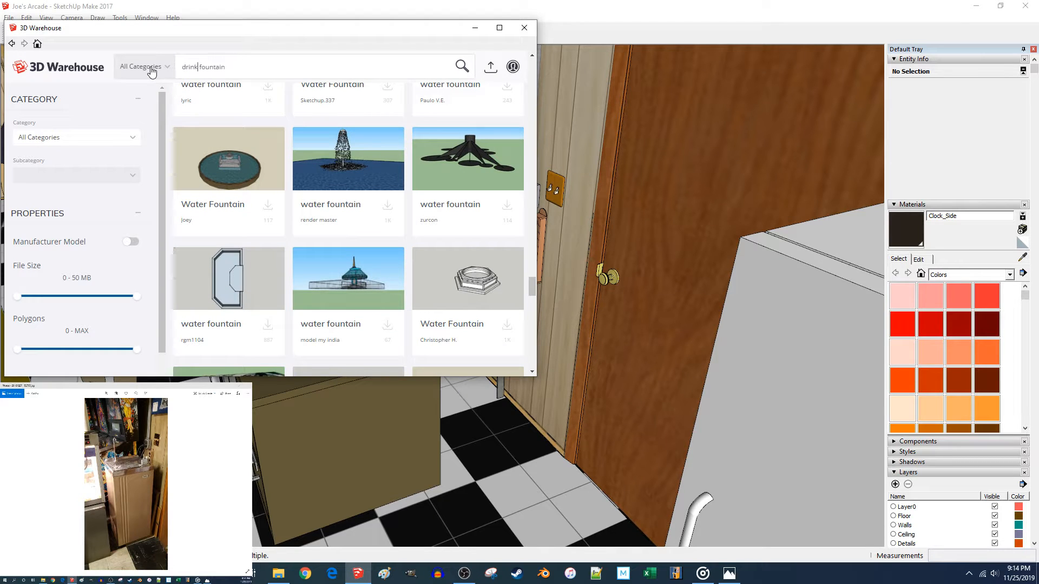
{"action": "type", "text": "ing"}
{"action": "key", "text": "Return"}
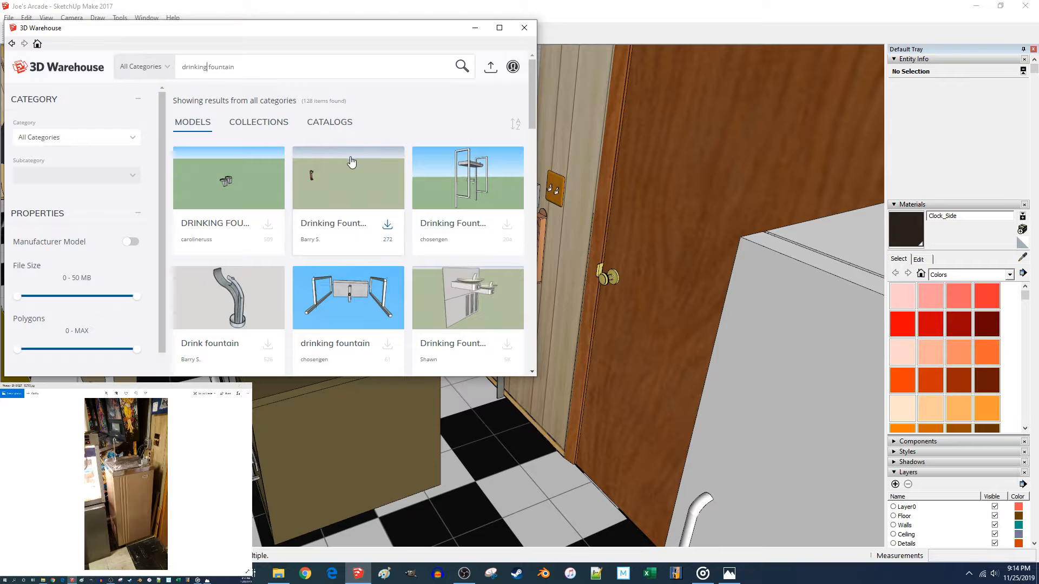
Look through the drinking fountain models for parts resembling the fountain and its tap in the reference photo.
{"action": "scroll", "coordinate": [361, 214], "scroll_direction": "down", "scroll_amount": 2}
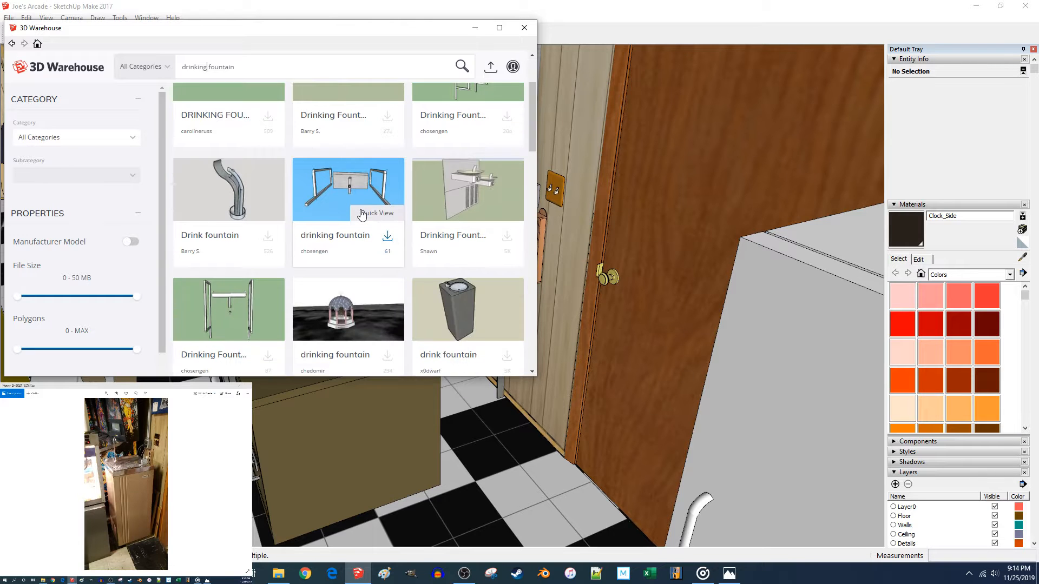
{"action": "scroll", "coordinate": [362, 214], "scroll_direction": "down", "scroll_amount": 5}
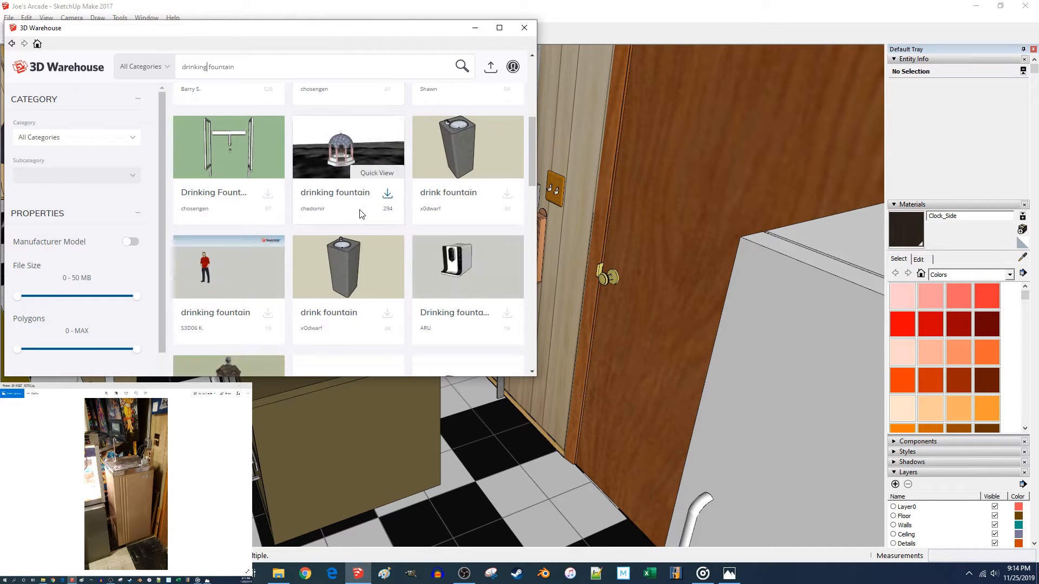
{"action": "scroll", "coordinate": [356, 221], "scroll_direction": "down", "scroll_amount": 8}
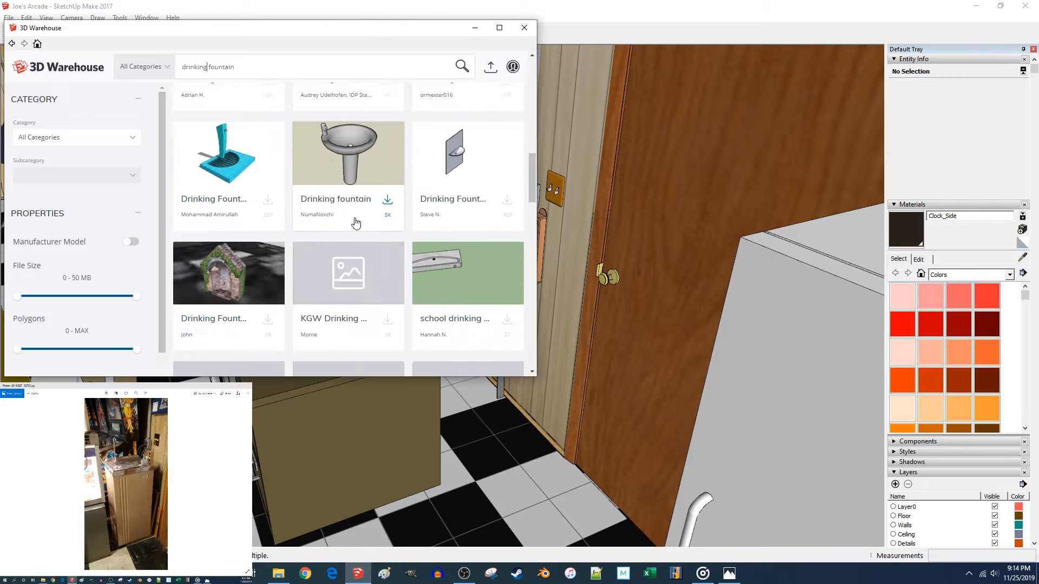
{"action": "scroll", "coordinate": [356, 222], "scroll_direction": "down", "scroll_amount": 3}
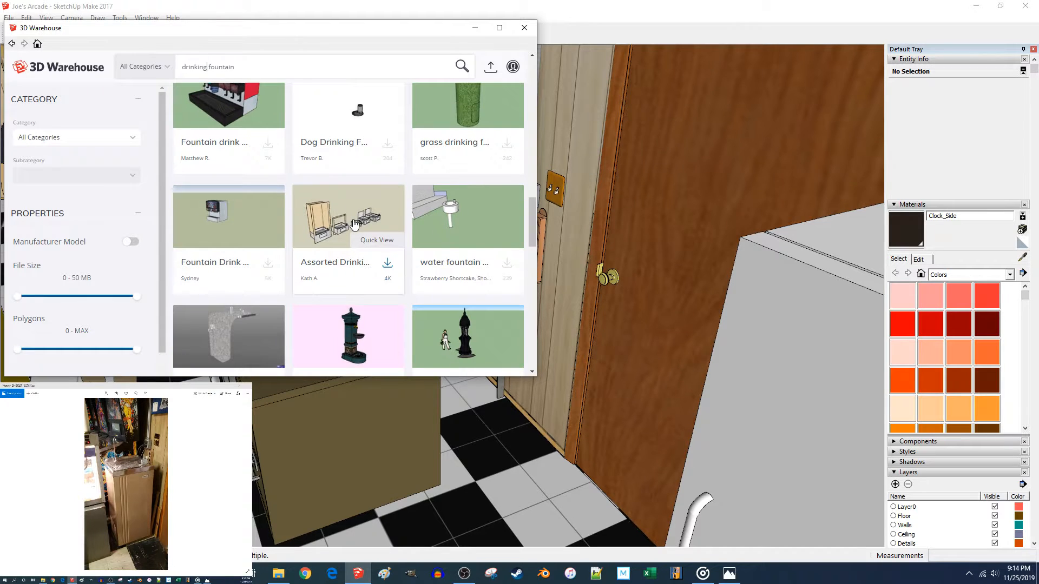
{"action": "scroll", "coordinate": [355, 224], "scroll_direction": "down", "scroll_amount": 3}
{"action": "scroll", "coordinate": [349, 223], "scroll_direction": "down", "scroll_amount": 3}
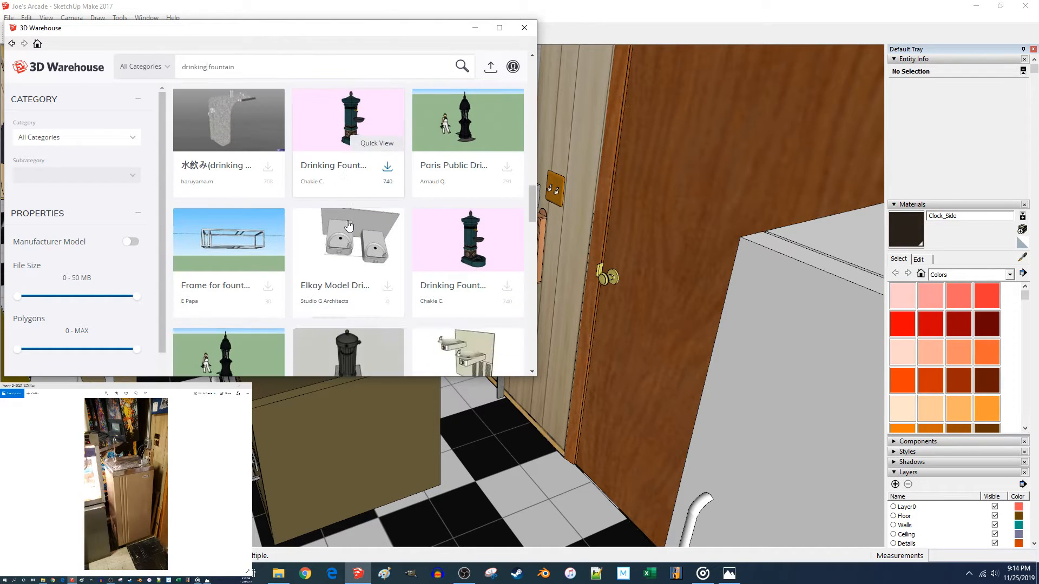
{"action": "scroll", "coordinate": [347, 228], "scroll_direction": "down", "scroll_amount": 2}
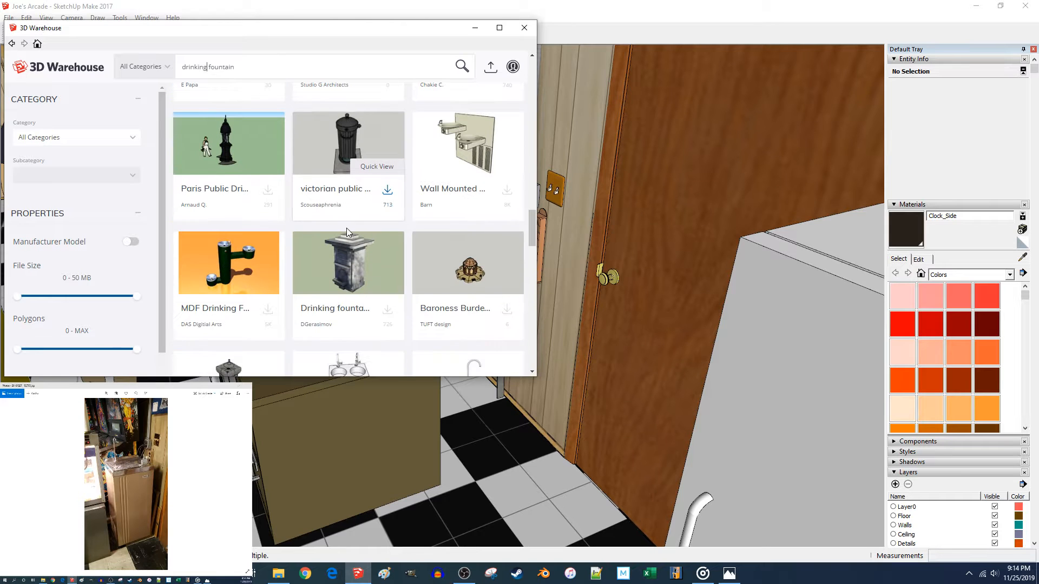
{"action": "scroll", "coordinate": [347, 232], "scroll_direction": "down", "scroll_amount": 2}
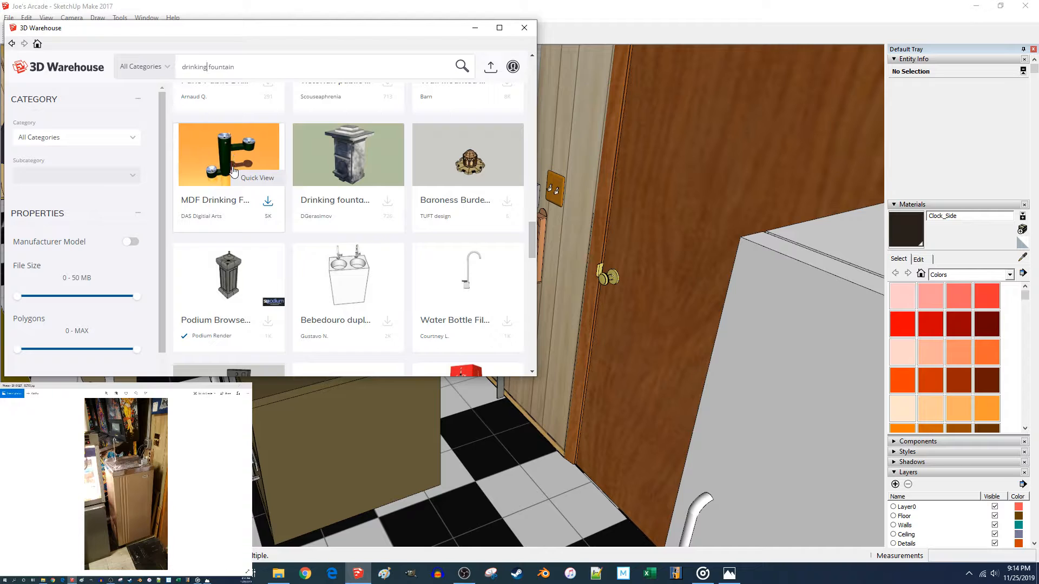
{"action": "scroll", "coordinate": [327, 197], "scroll_direction": "down", "scroll_amount": 1}
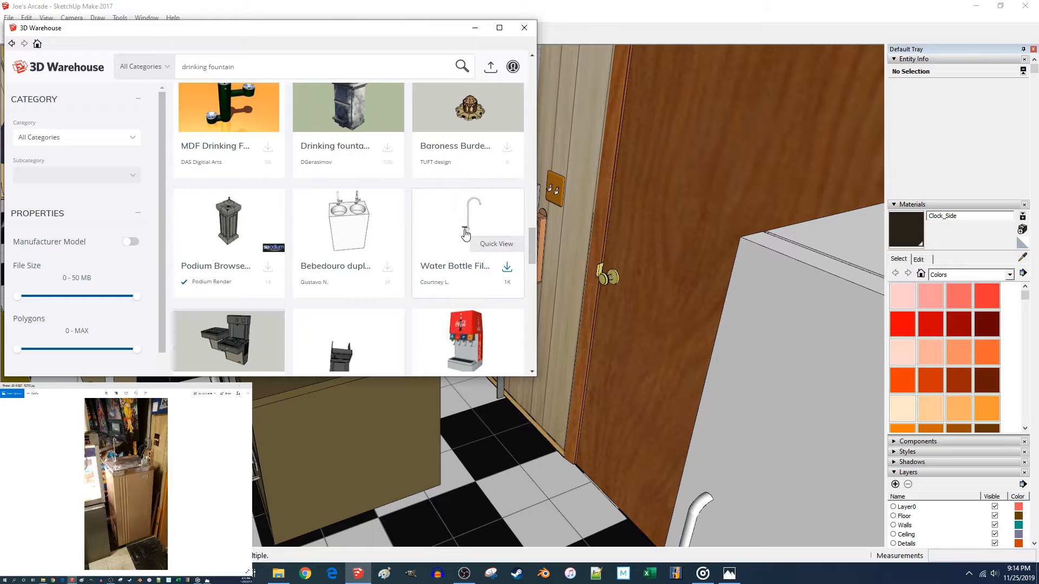
Request the Water Bottle Filler model's download and proceed to sign in to the 3D Warehouse.
{"action": "left_click", "coordinate": [508, 269]}
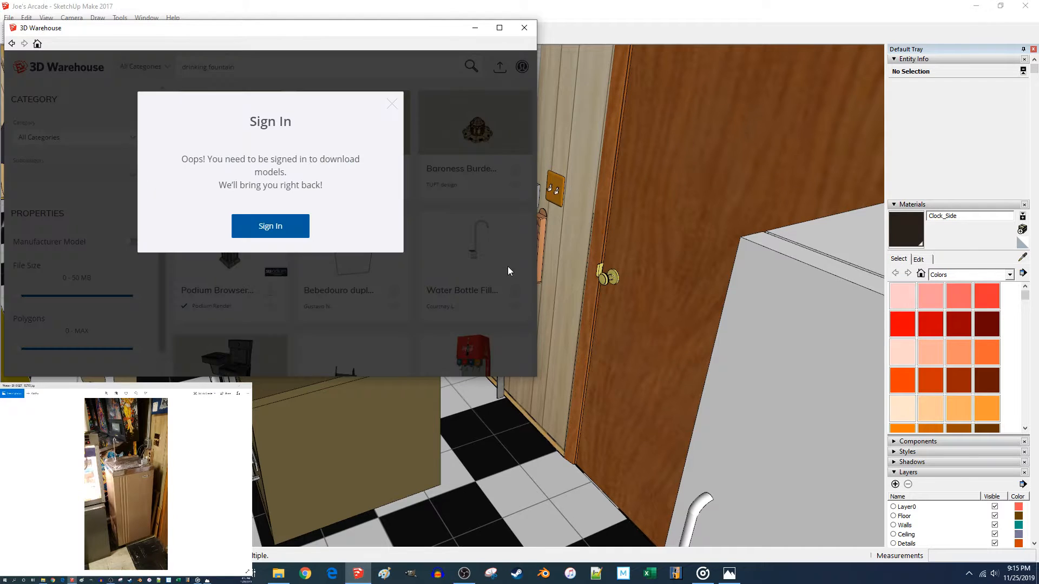
{"action": "left_click", "coordinate": [261, 234]}
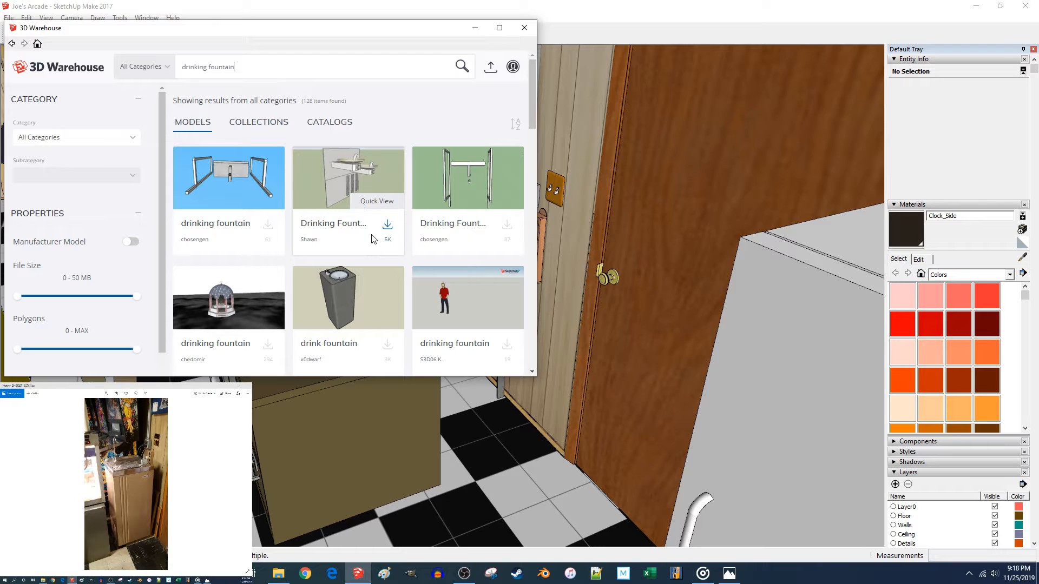
Look through the drinking fountain results again to find the Water Bottle Filler model.
{"action": "scroll", "coordinate": [357, 189], "scroll_direction": "down", "scroll_amount": 3}
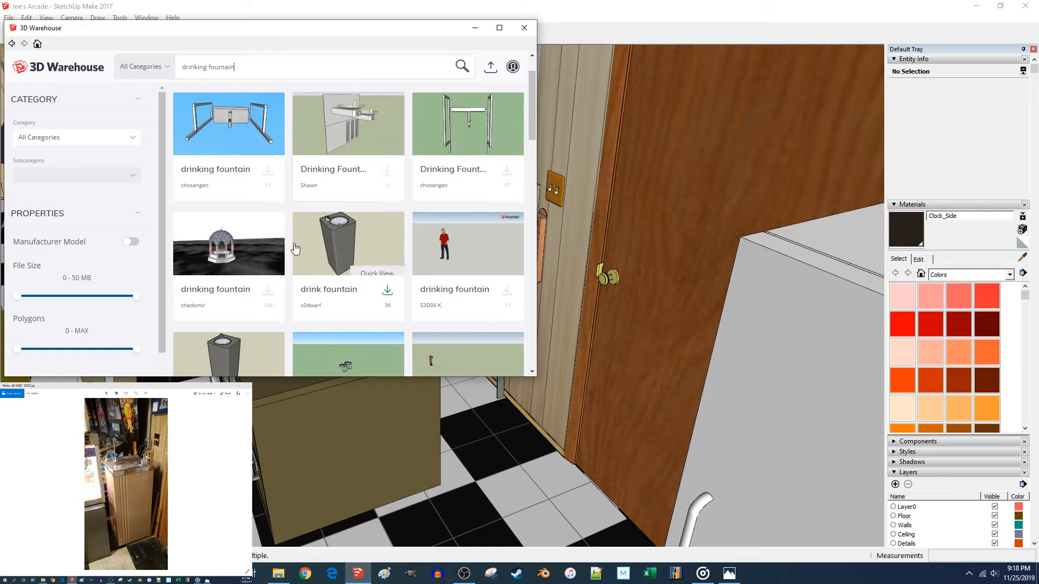
{"action": "scroll", "coordinate": [379, 183], "scroll_direction": "up", "scroll_amount": 3}
{"action": "scroll", "coordinate": [394, 180], "scroll_direction": "down", "scroll_amount": 3}
{"action": "scroll", "coordinate": [389, 182], "scroll_direction": "down", "scroll_amount": 5}
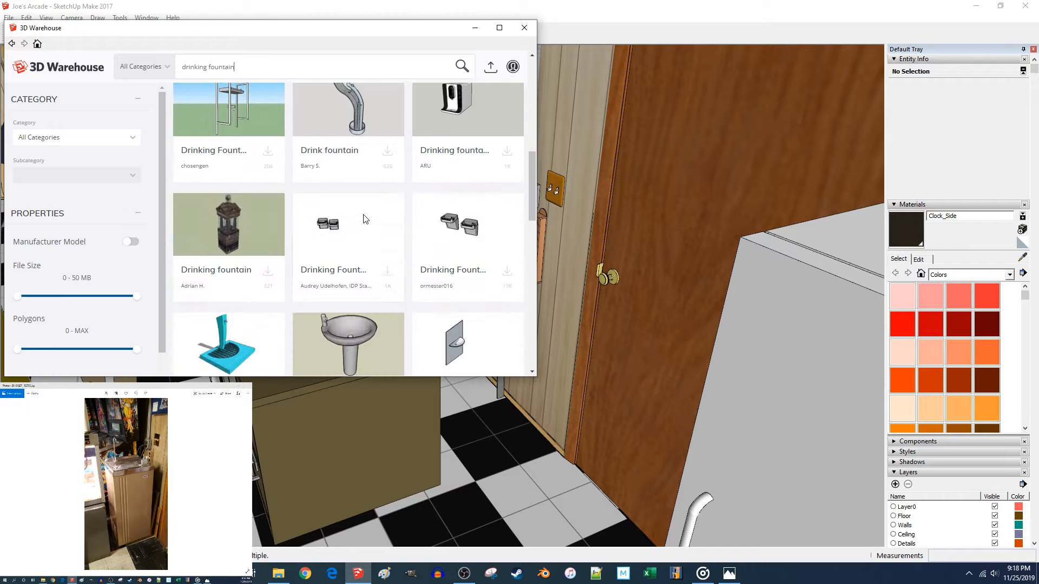
{"action": "scroll", "coordinate": [353, 255], "scroll_direction": "down", "scroll_amount": 5}
{"action": "scroll", "coordinate": [350, 273], "scroll_direction": "down", "scroll_amount": 10}
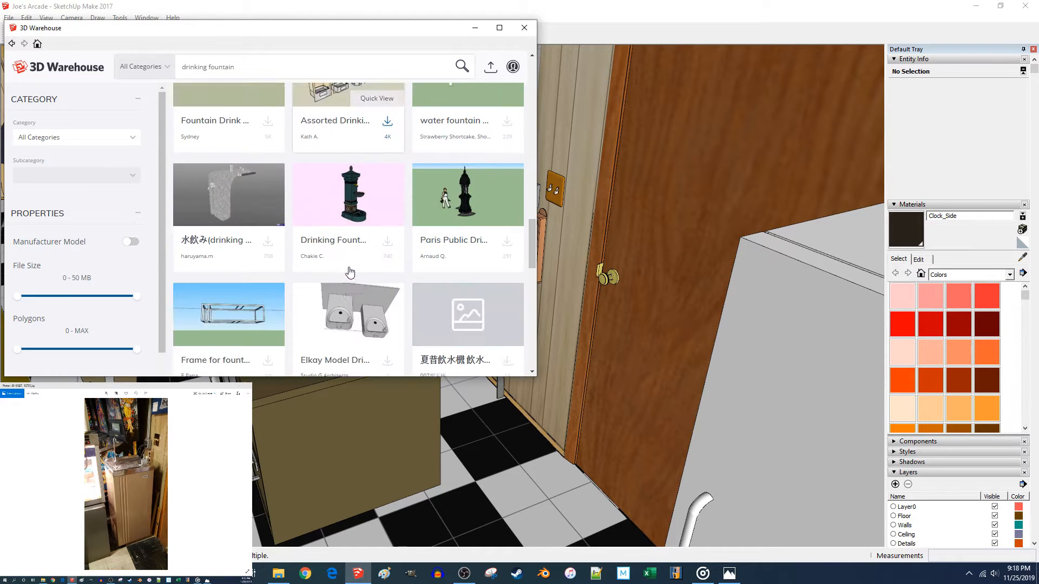
{"action": "scroll", "coordinate": [343, 268], "scroll_direction": "down", "scroll_amount": 4}
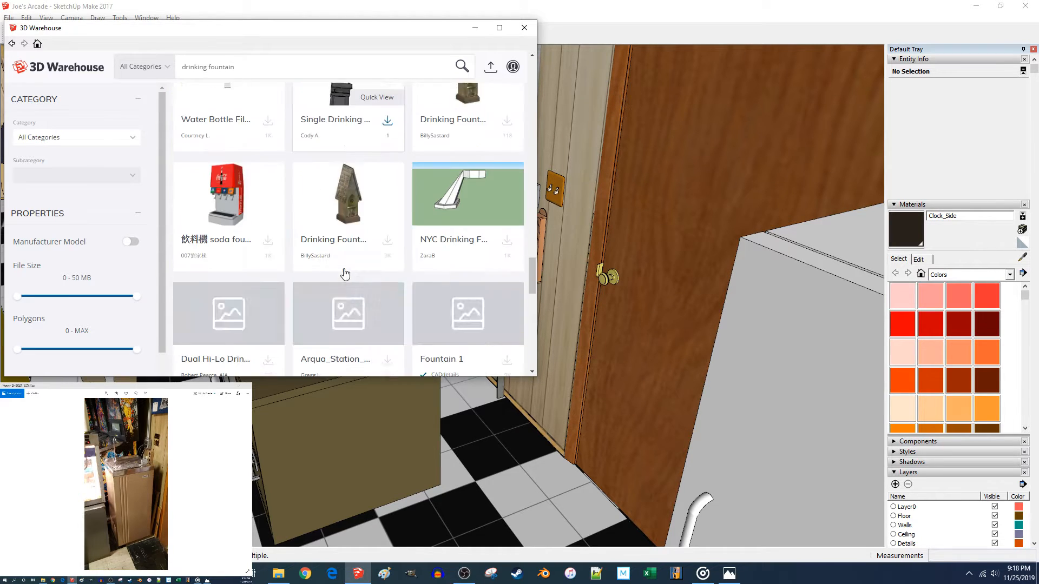
{"action": "scroll", "coordinate": [297, 238], "scroll_direction": "up", "scroll_amount": 3}
{"action": "scroll", "coordinate": [297, 244], "scroll_direction": "up", "scroll_amount": 1}
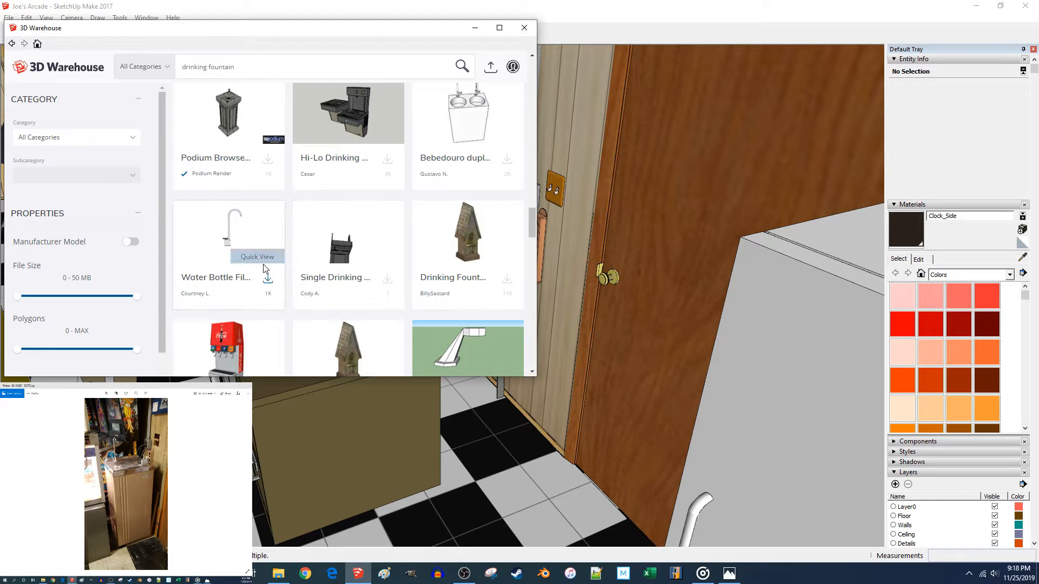
Cancel loading the Water Bottle Filler from the results and examine its details page and description instead.
{"action": "left_click", "coordinate": [267, 280]}
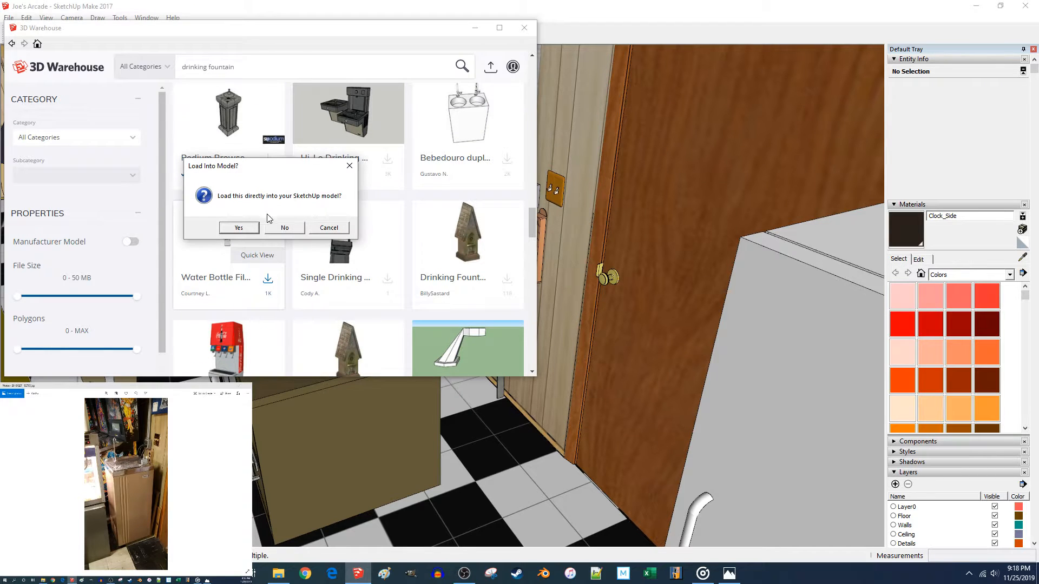
{"action": "left_click", "coordinate": [327, 228]}
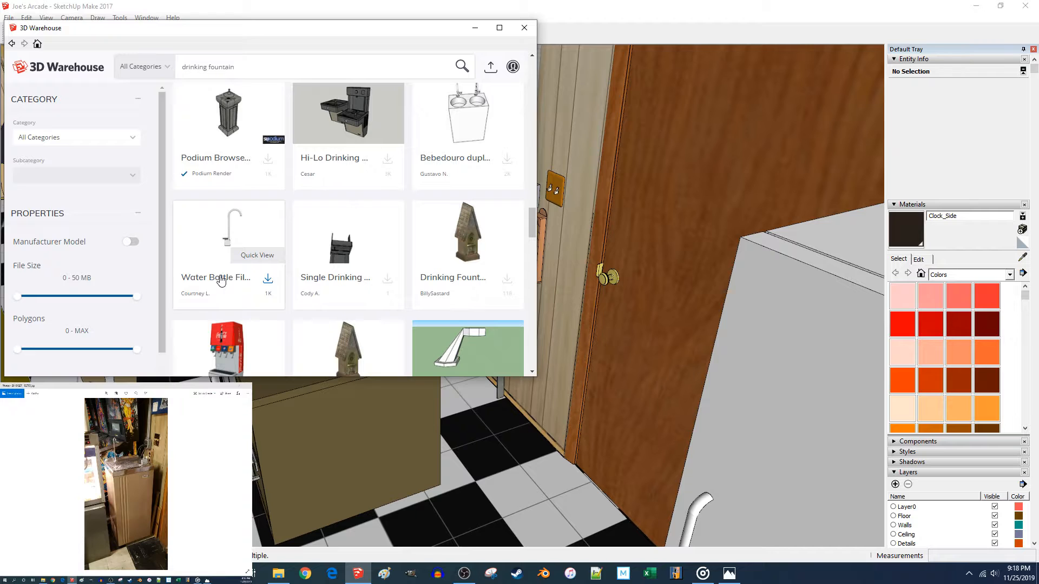
{"action": "left_click", "coordinate": [229, 238]}
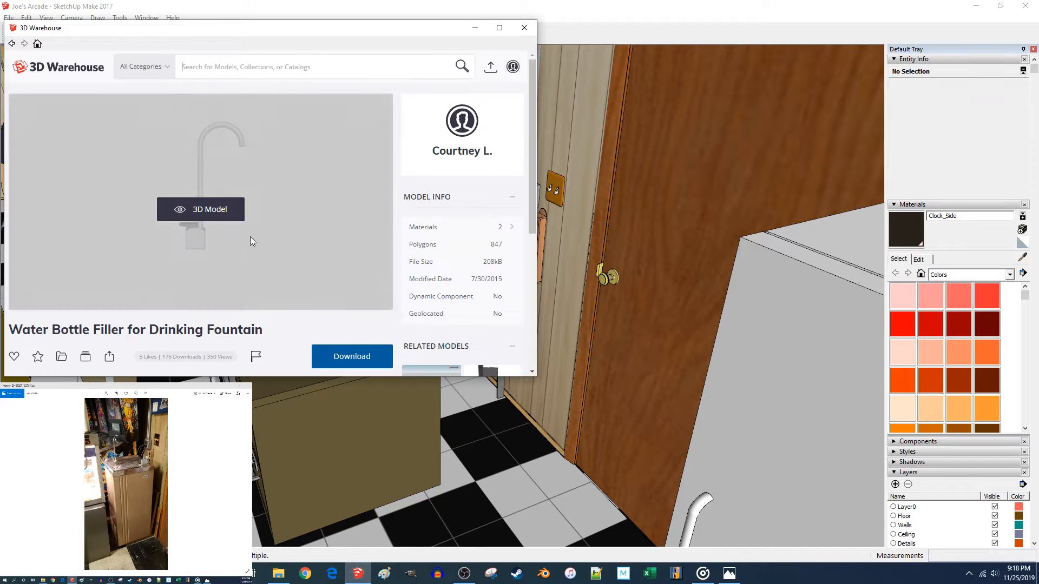
{"action": "scroll", "coordinate": [349, 199], "scroll_direction": "down", "scroll_amount": 3}
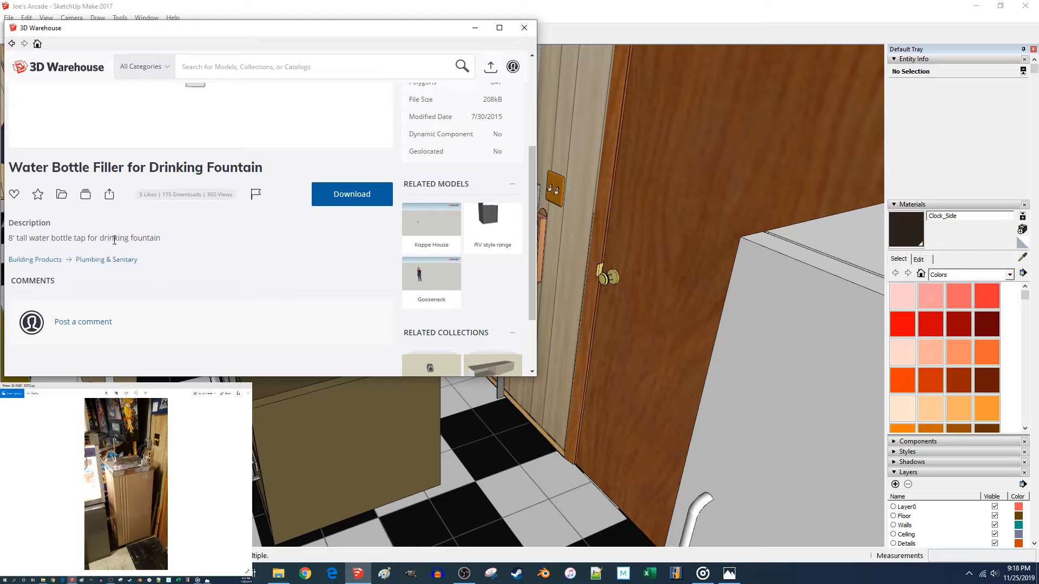
{"action": "scroll", "coordinate": [203, 239], "scroll_direction": "down", "scroll_amount": 1}
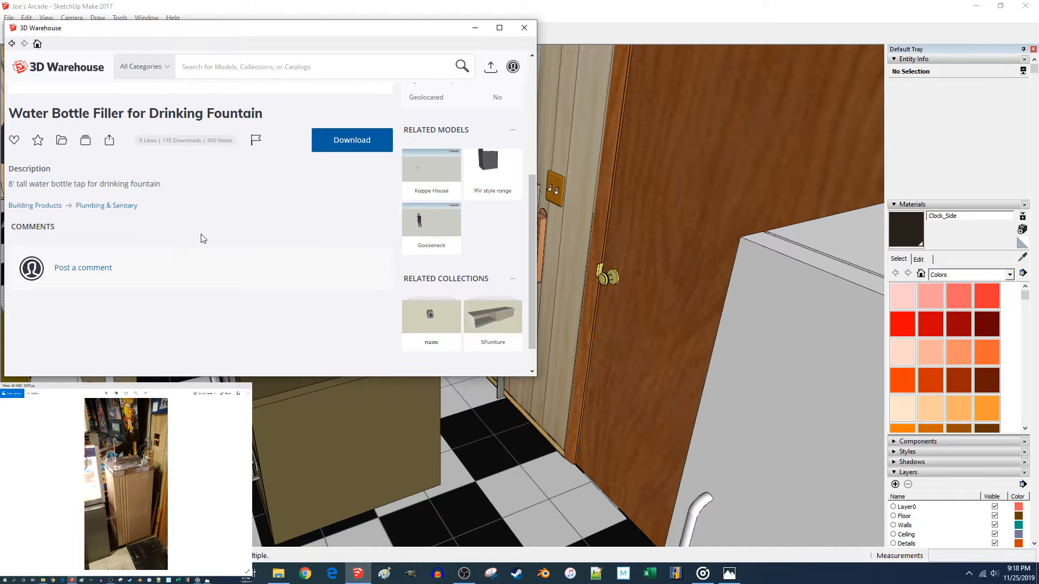
{"action": "scroll", "coordinate": [184, 210], "scroll_direction": "up", "scroll_amount": 4}
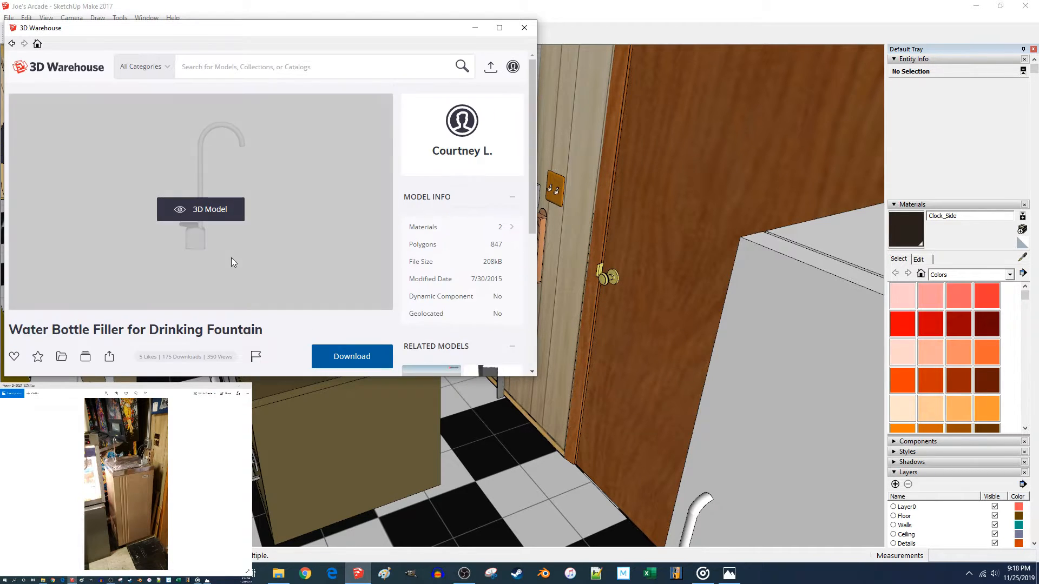
Download the Water Bottle Filler directly into the model and place it on the floor beside the popcorn machine's cabinet.
{"action": "scroll", "coordinate": [390, 195], "scroll_direction": "down", "scroll_amount": 2}
{"action": "left_click", "coordinate": [319, 250]}
{"action": "left_click", "coordinate": [252, 230]}
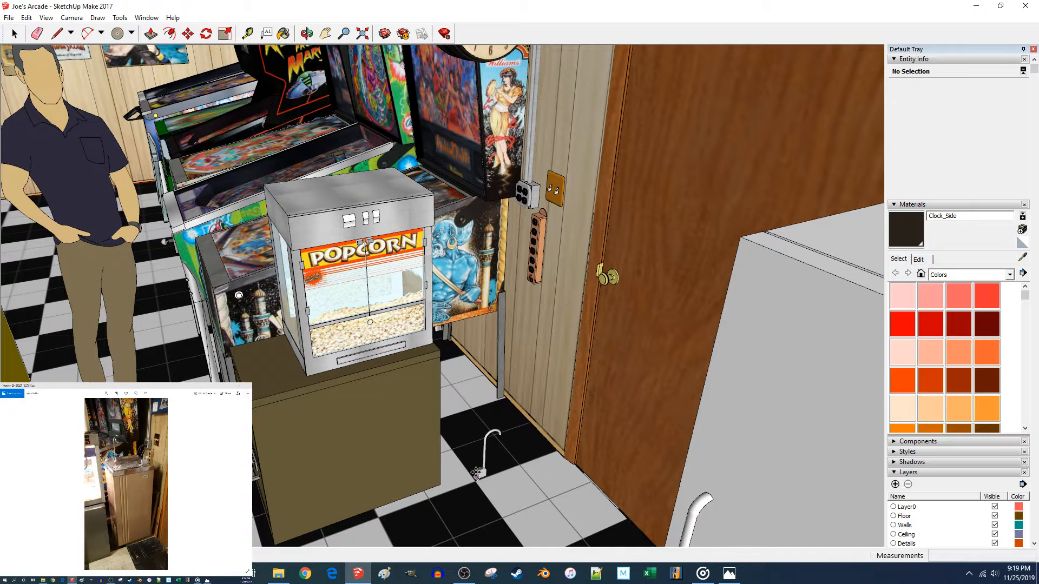
{"action": "left_click", "coordinate": [424, 513]}
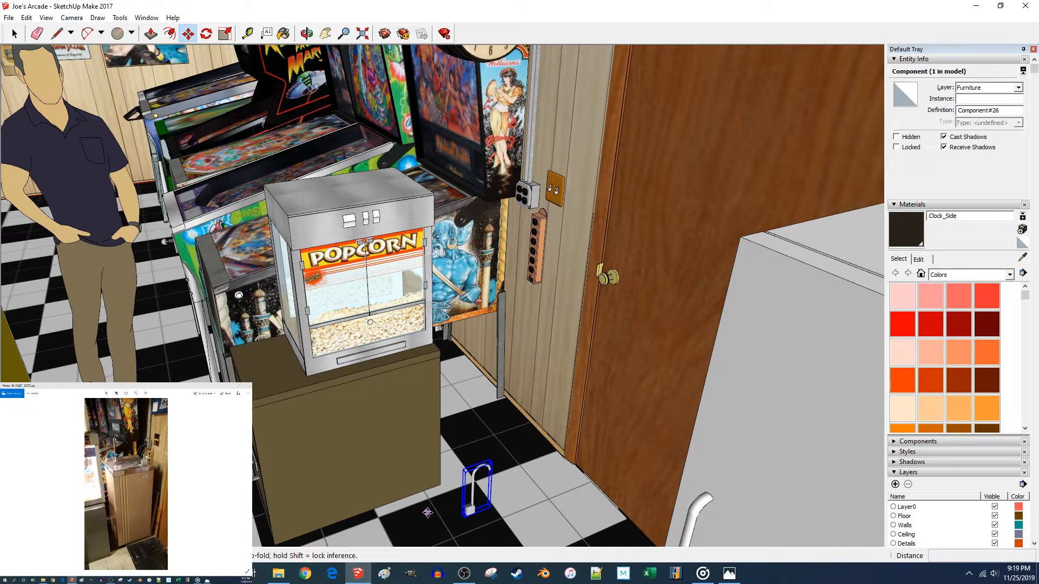
{"action": "key", "text": "space"}
{"action": "scroll", "coordinate": [447, 501], "scroll_direction": "down", "scroll_amount": 1}
{"action": "middle_click_drag", "start_coordinate": [447, 502], "coordinate": [428, 448], "text": "shift"}
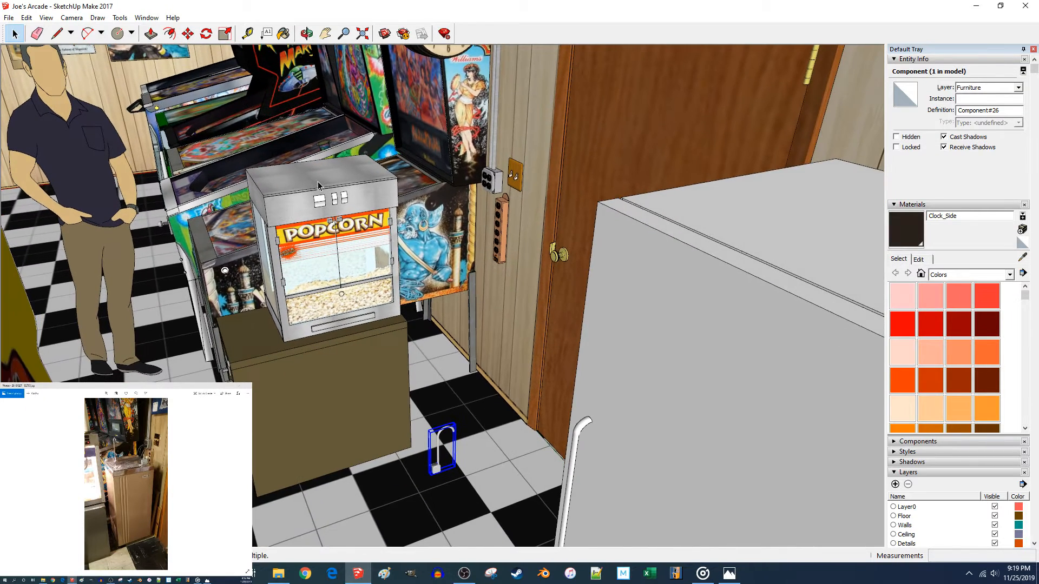
Reopen the 3D Warehouse from the arcade model and search for "drinking fountain".
{"action": "left_click", "coordinate": [9, 17]}
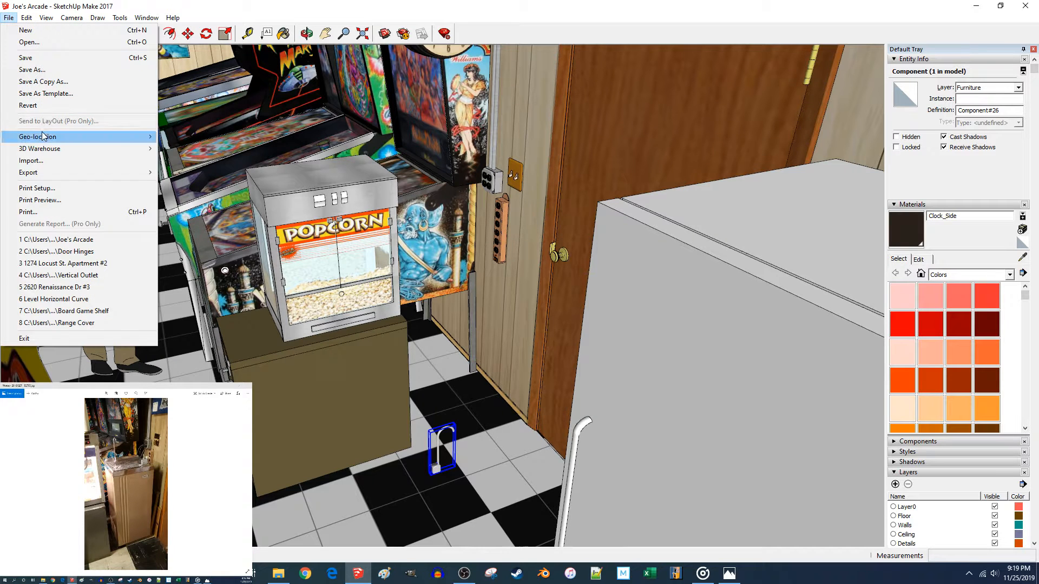
{"action": "mouse_move", "coordinate": [49, 147]}
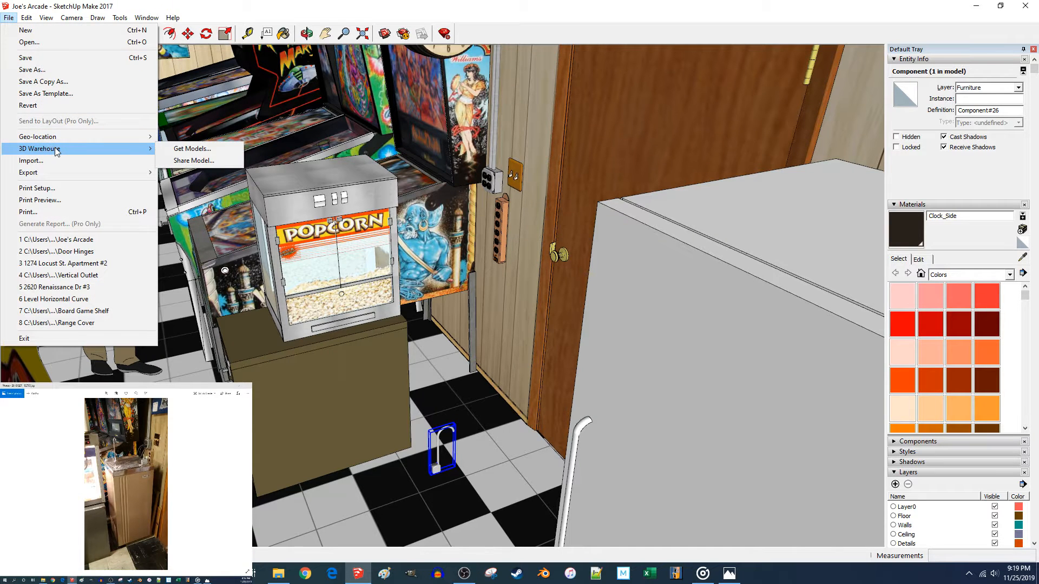
{"action": "left_click", "coordinate": [178, 149]}
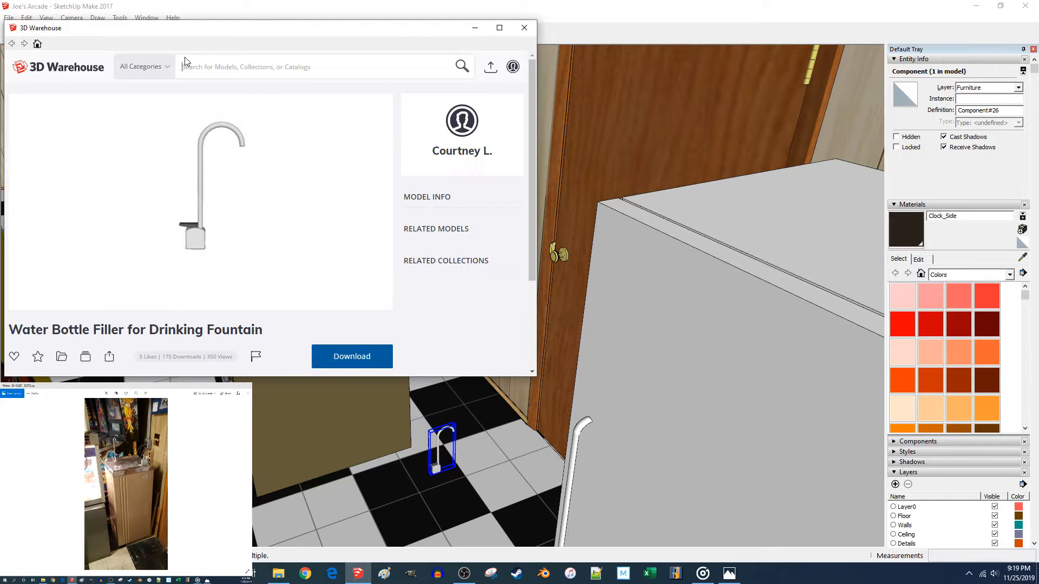
{"action": "type", "text": "drin"}
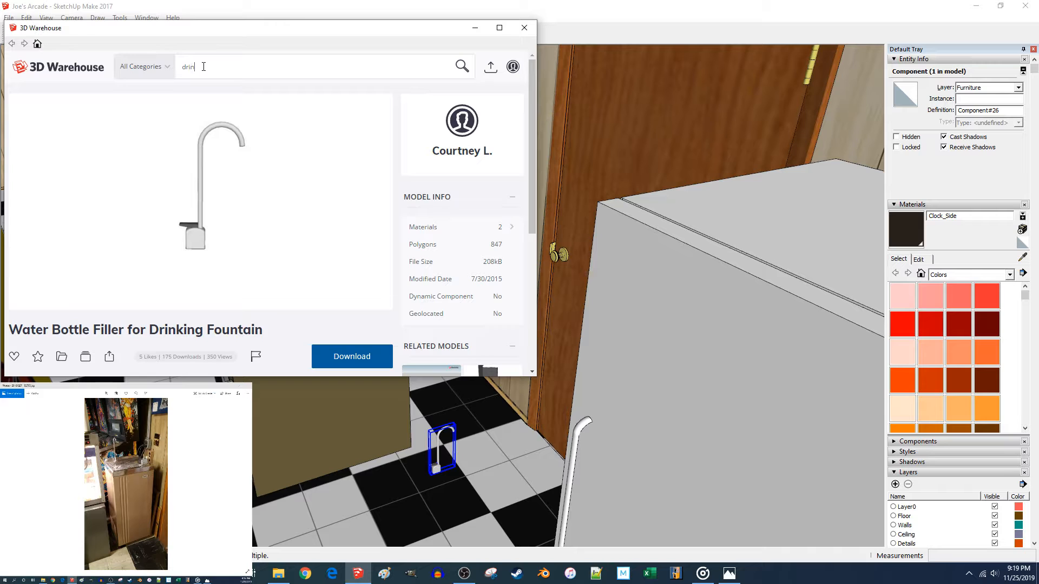
{"action": "type", "text": "king fountain"}
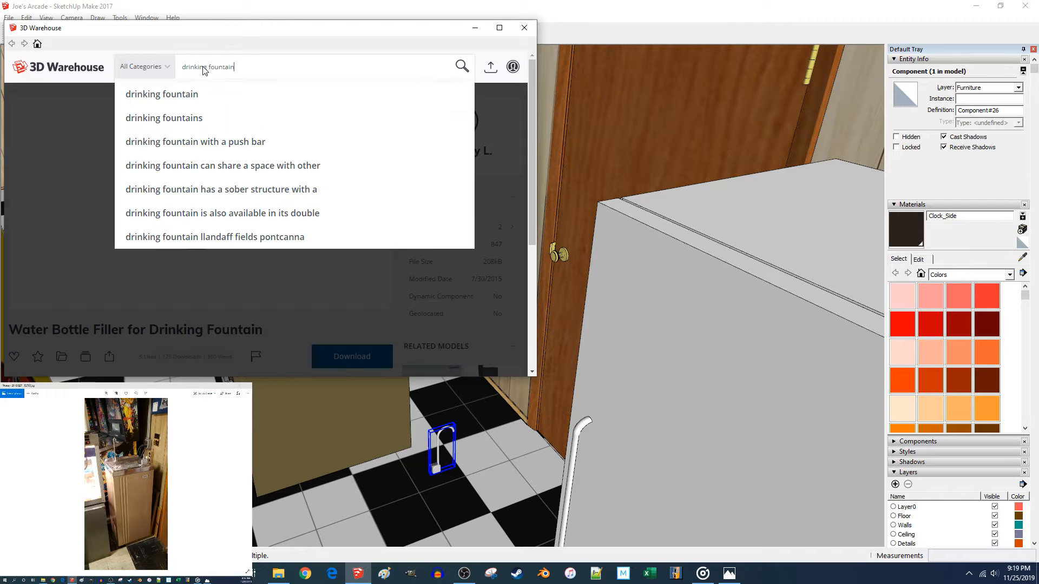
{"action": "key", "text": "Return"}
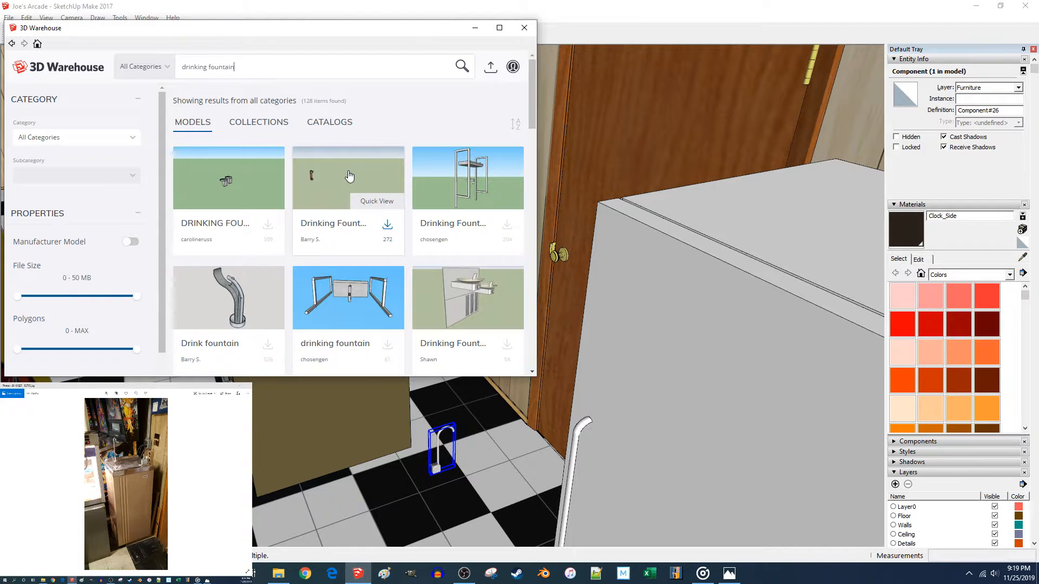
Look through the drinking fountain results and open the details page of the KGW Drinking Fountain.
{"action": "scroll", "coordinate": [349, 176], "scroll_direction": "down", "scroll_amount": 4}
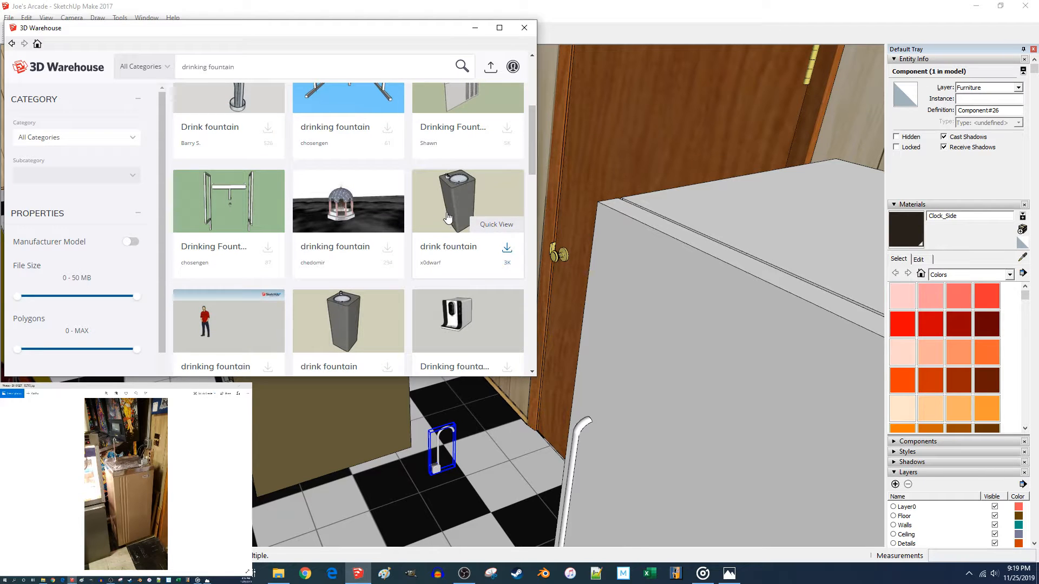
{"action": "scroll", "coordinate": [354, 238], "scroll_direction": "down", "scroll_amount": 2}
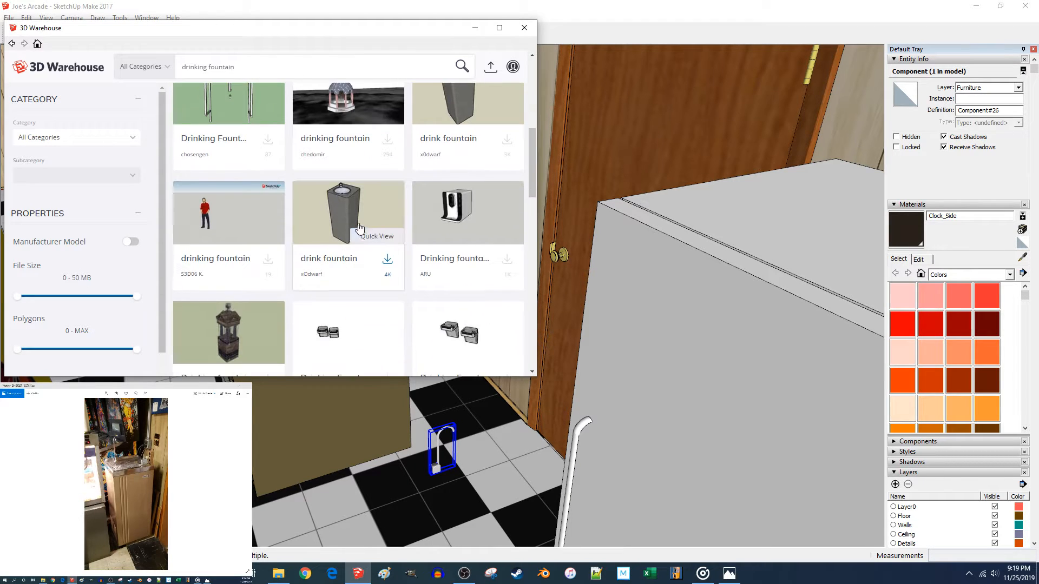
{"action": "scroll", "coordinate": [349, 214], "scroll_direction": "down", "scroll_amount": 2}
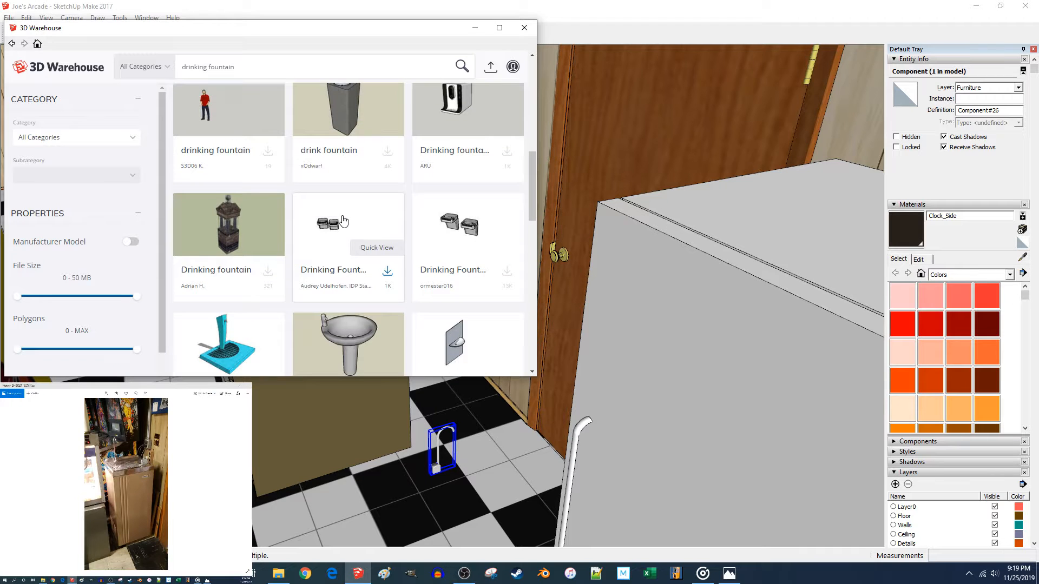
{"action": "scroll", "coordinate": [341, 228], "scroll_direction": "down", "scroll_amount": 6}
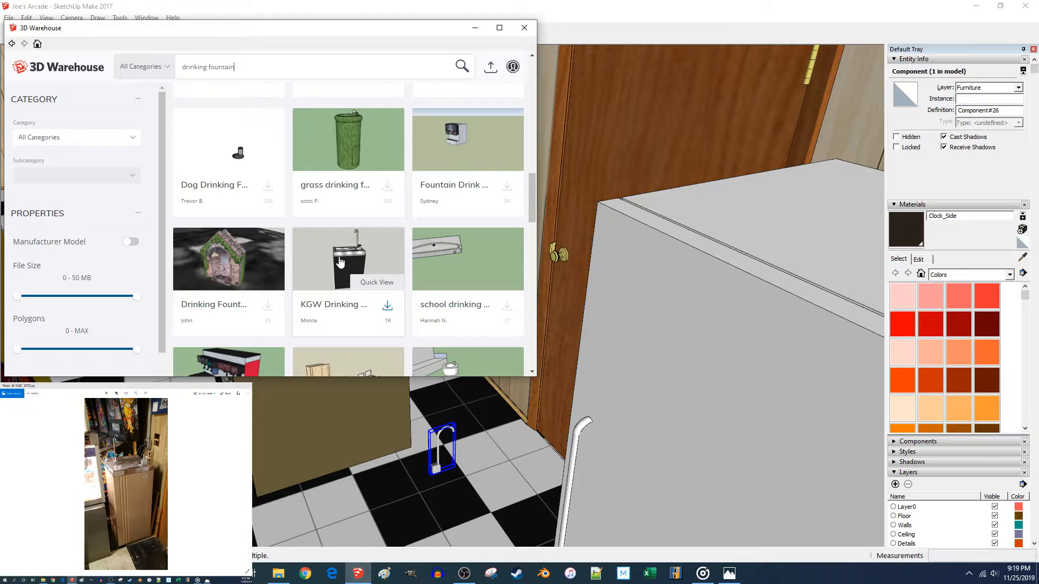
{"action": "left_click", "coordinate": [339, 262]}
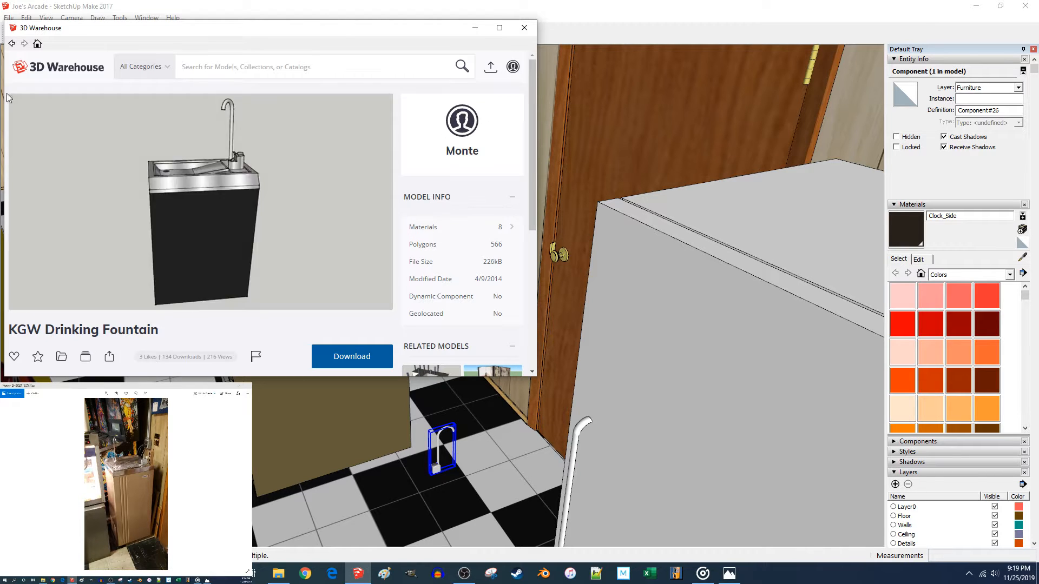
Return to the drinking fountain results and look through the whole list for a basin and tap resembling the reference photo.
{"action": "left_click", "coordinate": [12, 43]}
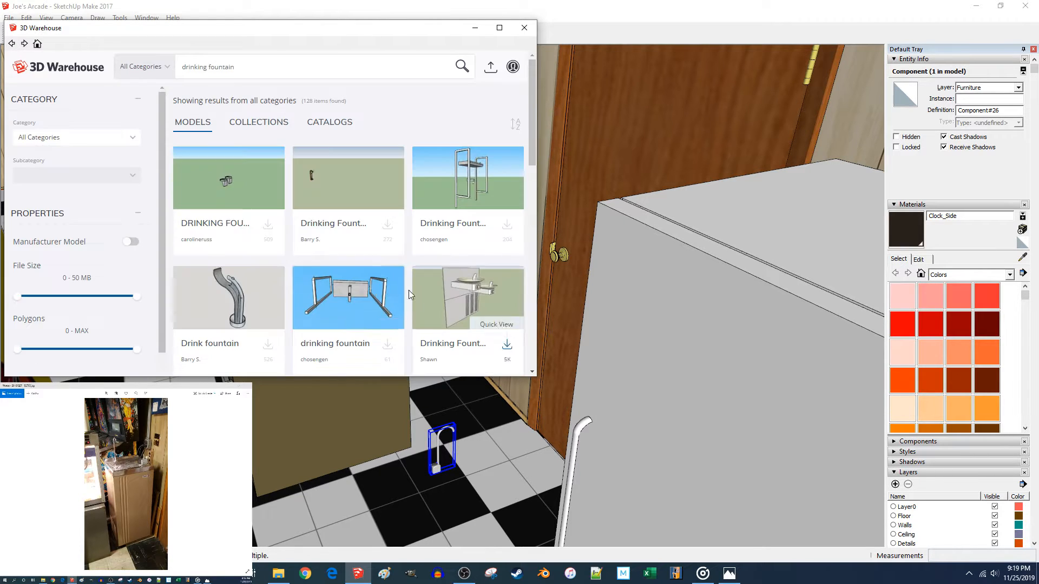
{"action": "scroll", "coordinate": [408, 290], "scroll_direction": "down", "scroll_amount": 2}
{"action": "scroll", "coordinate": [334, 269], "scroll_direction": "down", "scroll_amount": 10}
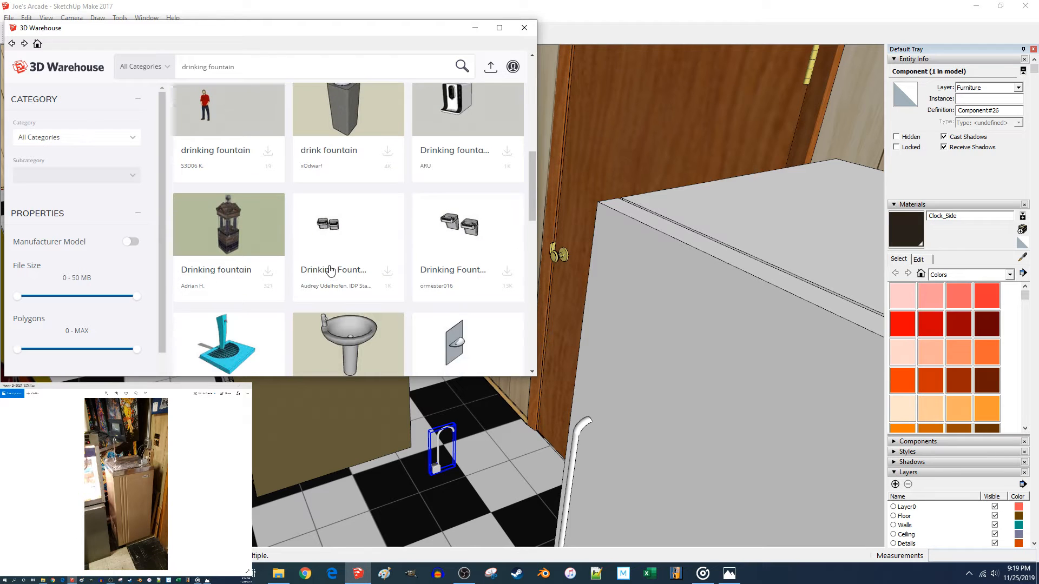
{"action": "scroll", "coordinate": [331, 269], "scroll_direction": "down", "scroll_amount": 6}
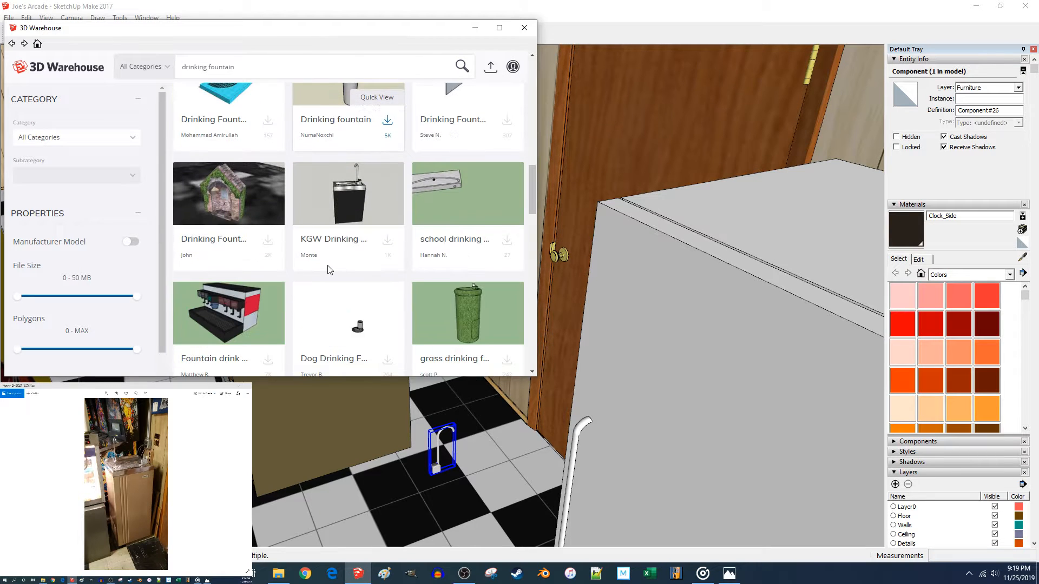
{"action": "scroll", "coordinate": [327, 265], "scroll_direction": "down", "scroll_amount": 4}
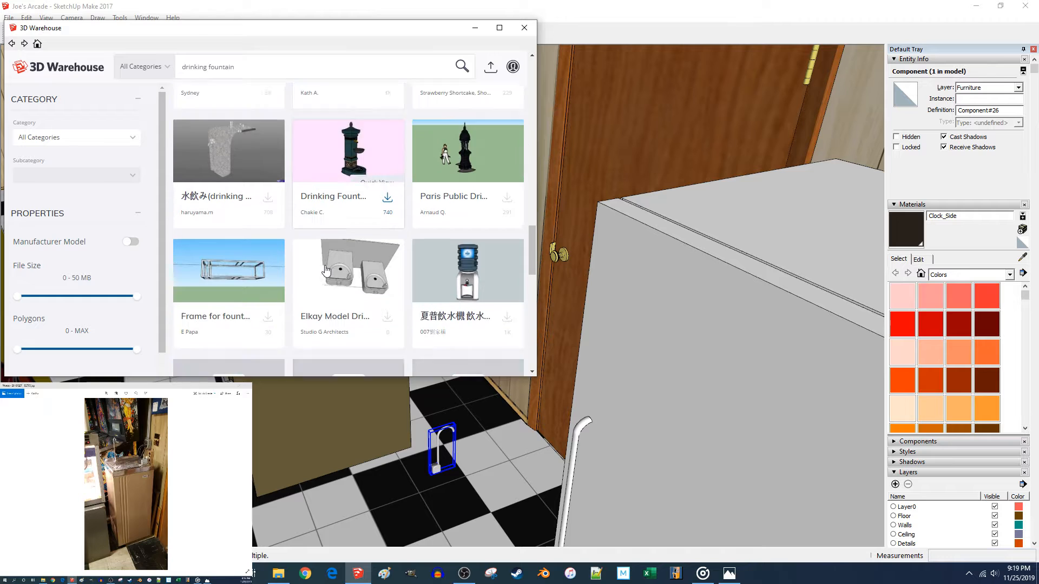
{"action": "scroll", "coordinate": [324, 270], "scroll_direction": "down", "scroll_amount": 3}
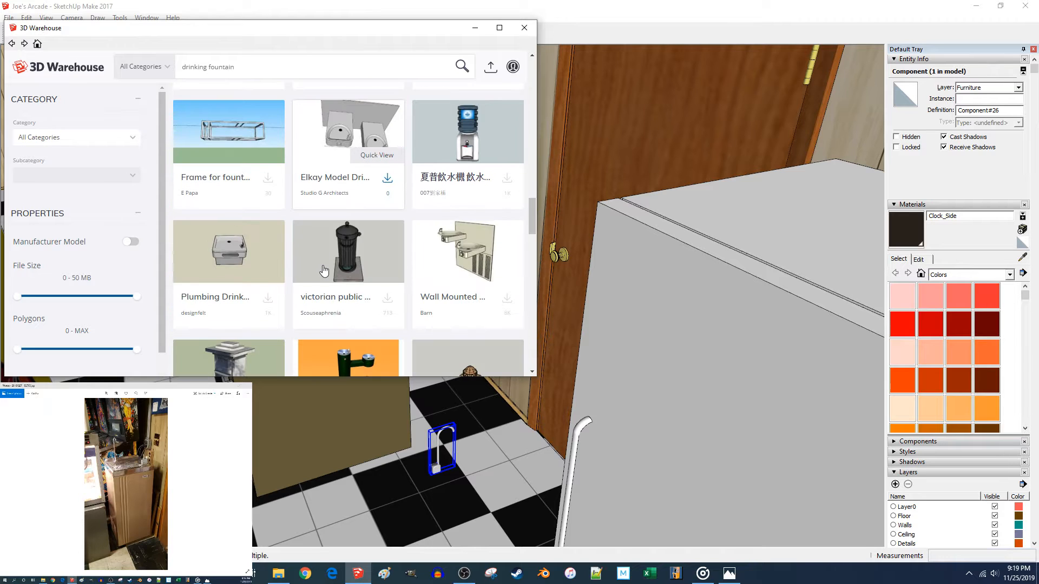
{"action": "scroll", "coordinate": [324, 271], "scroll_direction": "down", "scroll_amount": 3}
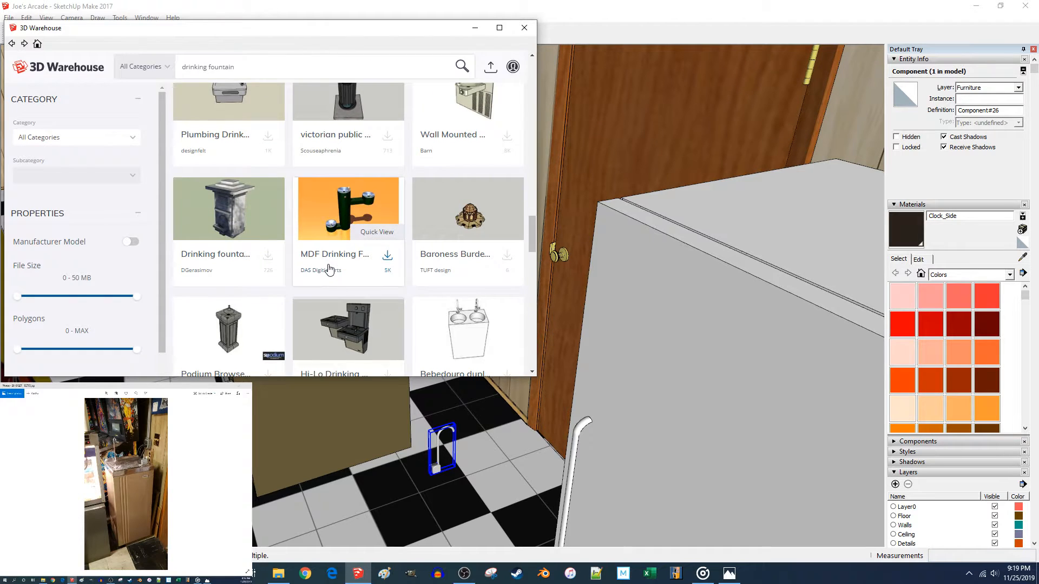
{"action": "scroll", "coordinate": [325, 270], "scroll_direction": "down", "scroll_amount": 4}
{"action": "scroll", "coordinate": [328, 267], "scroll_direction": "down", "scroll_amount": 3}
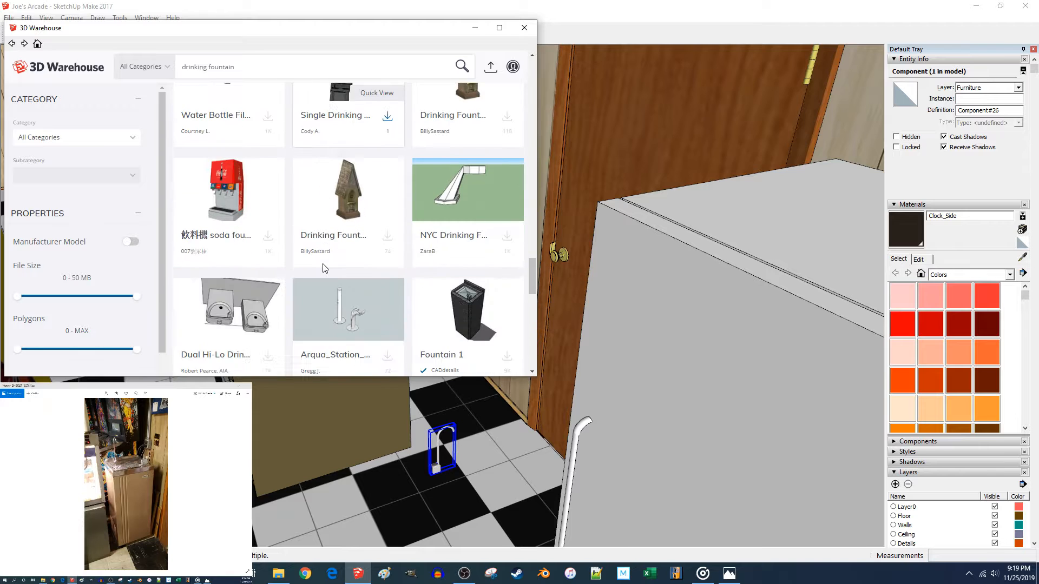
{"action": "scroll", "coordinate": [323, 268], "scroll_direction": "down", "scroll_amount": 2}
{"action": "scroll", "coordinate": [323, 268], "scroll_direction": "down", "scroll_amount": 6}
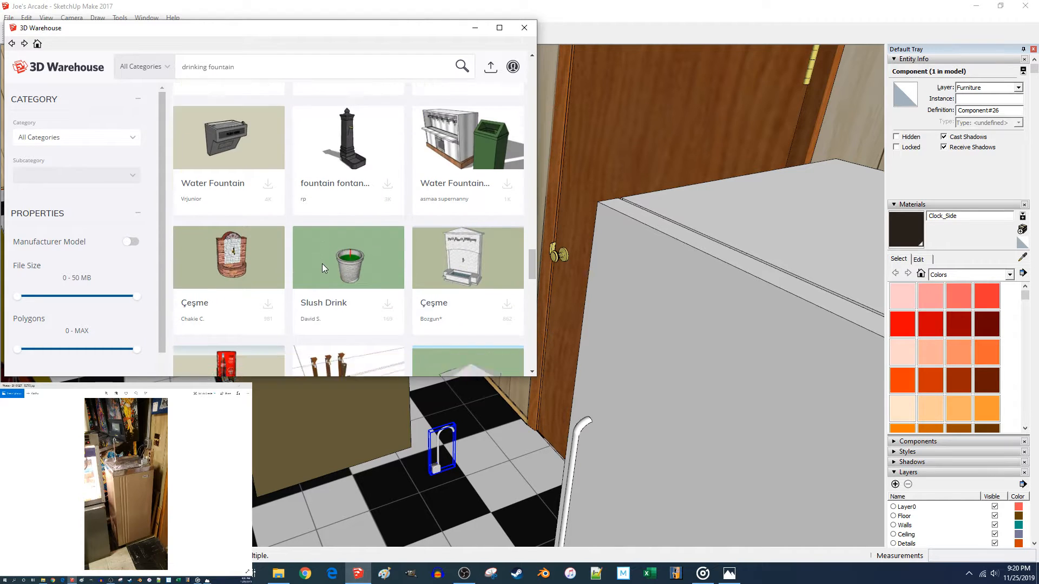
{"action": "scroll", "coordinate": [324, 265], "scroll_direction": "down", "scroll_amount": 4}
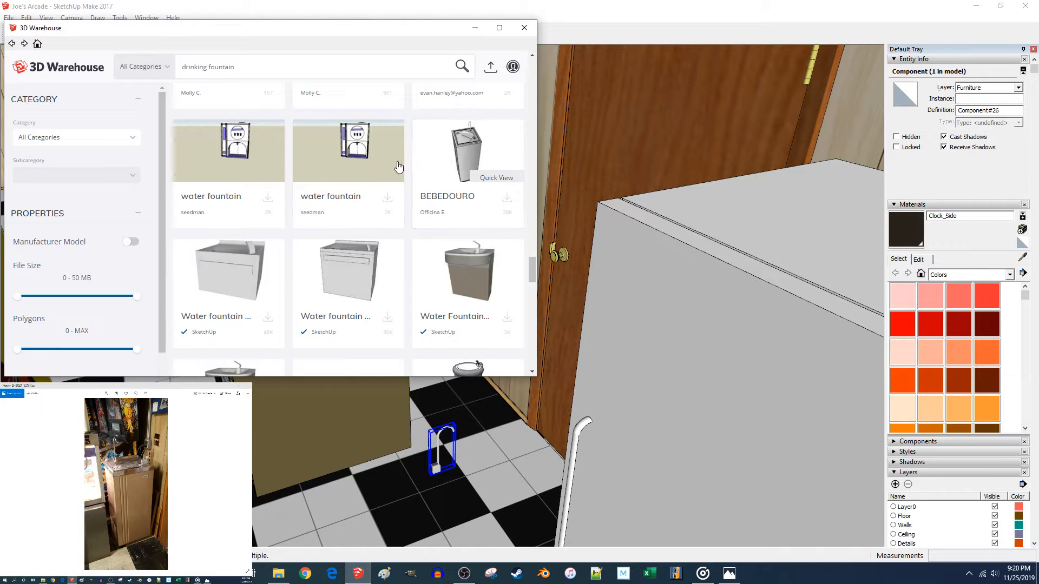
{"action": "scroll", "coordinate": [348, 172], "scroll_direction": "down", "scroll_amount": 3}
{"action": "scroll", "coordinate": [346, 175], "scroll_direction": "down", "scroll_amount": 2}
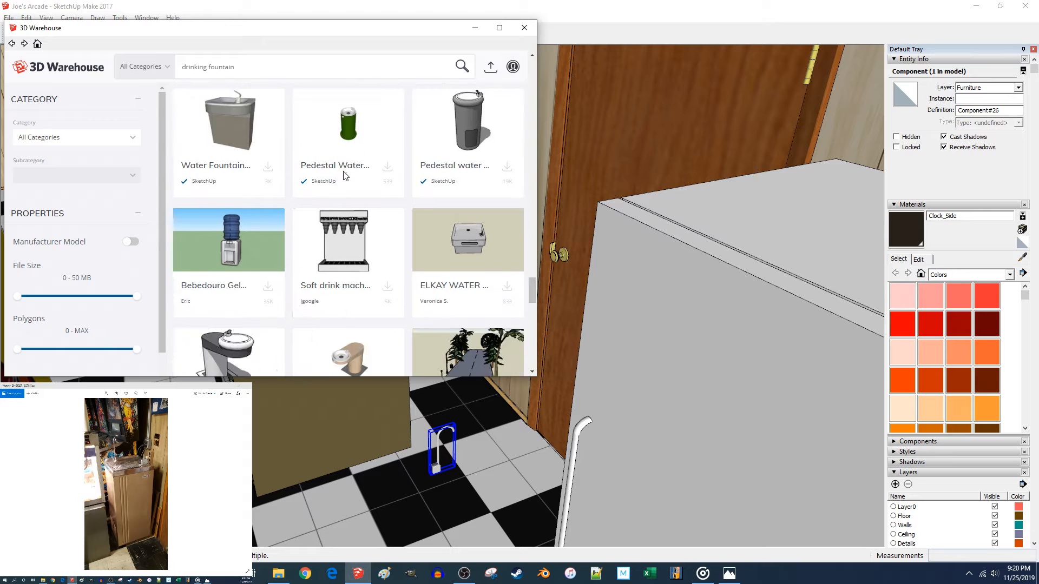
{"action": "scroll", "coordinate": [344, 174], "scroll_direction": "down", "scroll_amount": 6}
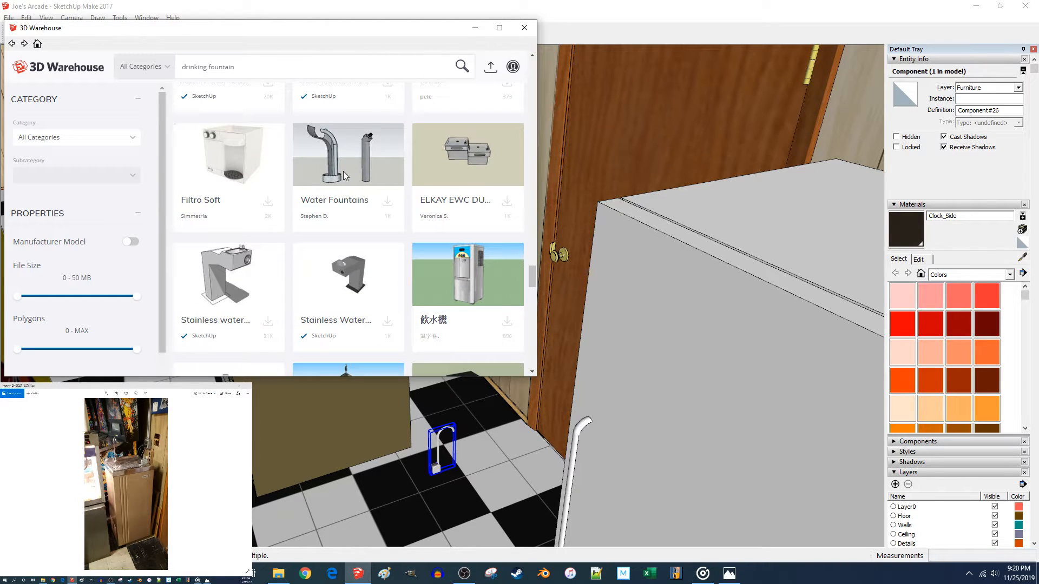
{"action": "scroll", "coordinate": [336, 246], "scroll_direction": "down", "scroll_amount": 1}
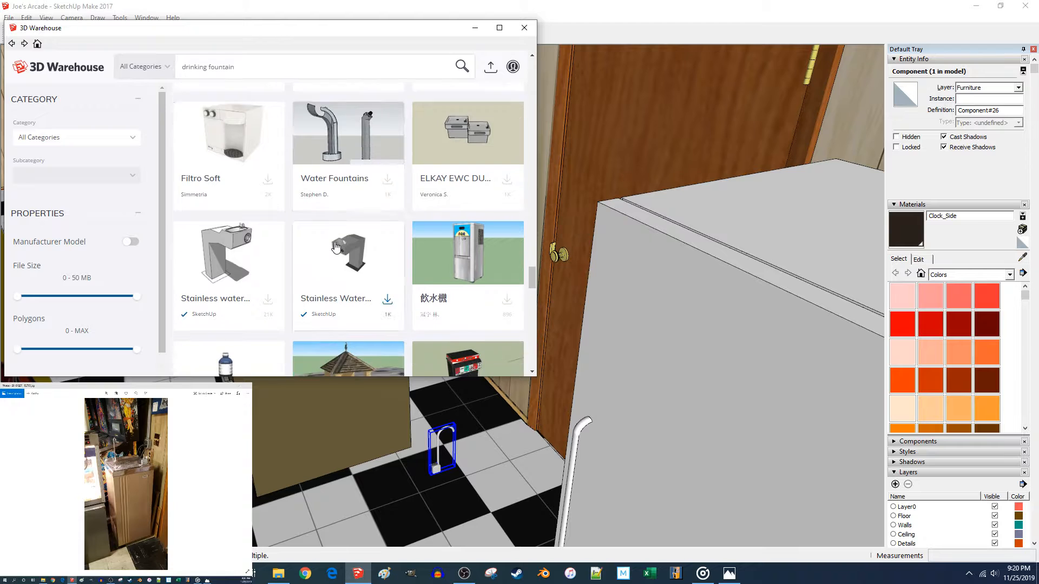
{"action": "scroll", "coordinate": [336, 247], "scroll_direction": "down", "scroll_amount": 6}
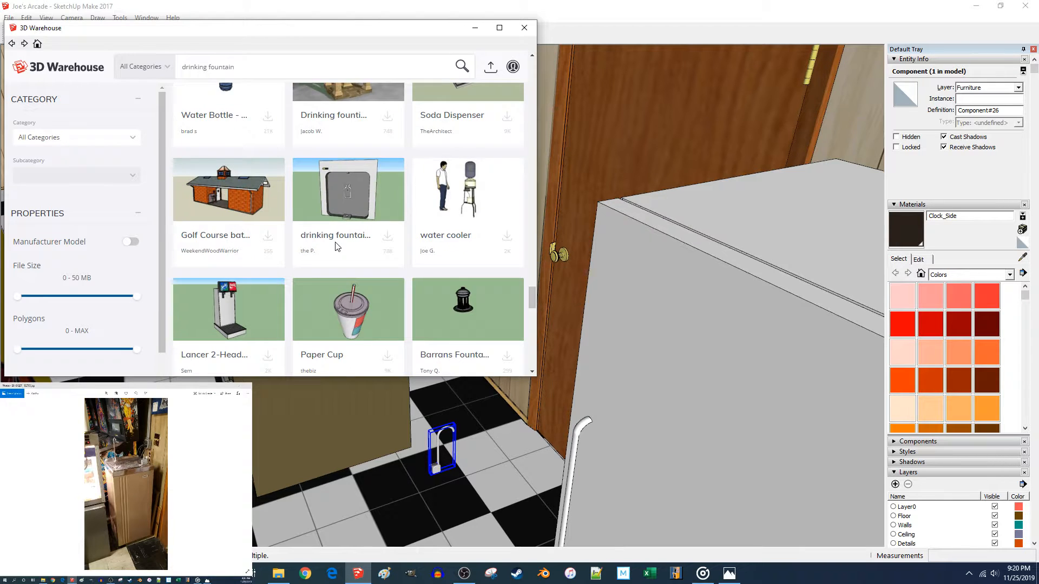
{"action": "scroll", "coordinate": [335, 246], "scroll_direction": "down", "scroll_amount": 5}
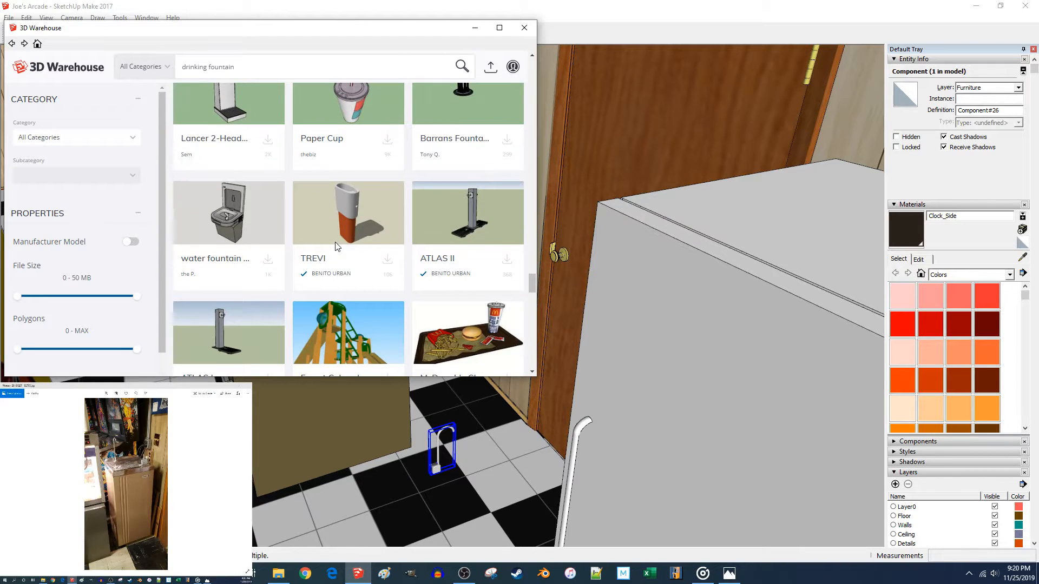
{"action": "scroll", "coordinate": [335, 246], "scroll_direction": "down", "scroll_amount": 3}
{"action": "scroll", "coordinate": [333, 245], "scroll_direction": "down", "scroll_amount": 3}
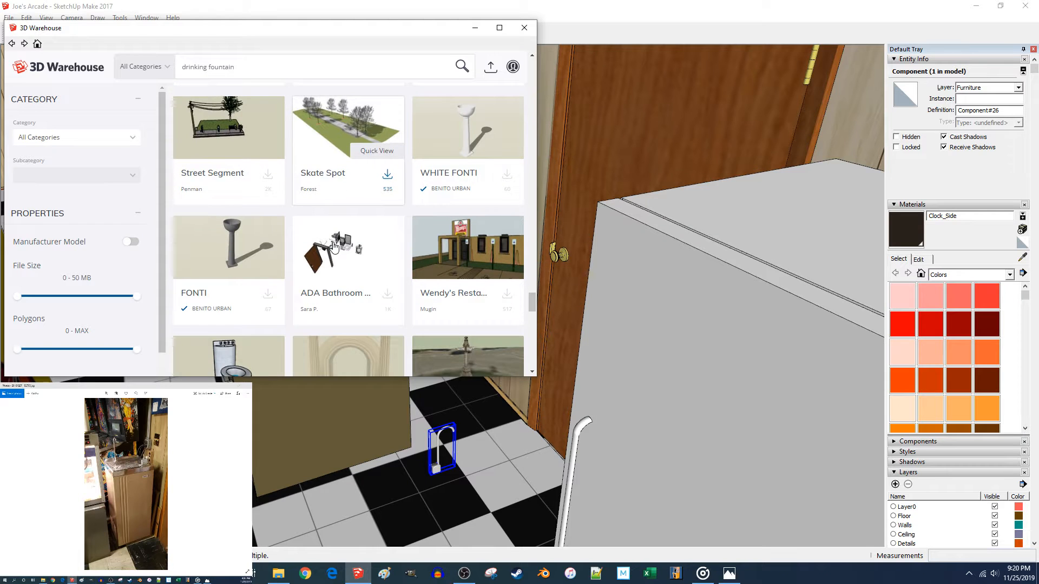
{"action": "scroll", "coordinate": [334, 247], "scroll_direction": "down", "scroll_amount": 3}
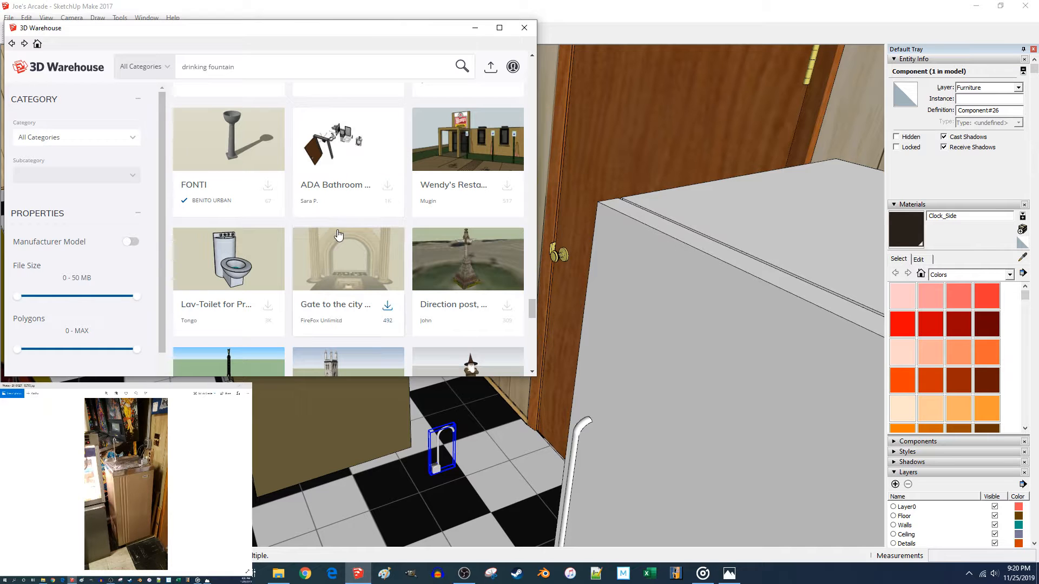
{"action": "scroll", "coordinate": [341, 237], "scroll_direction": "down", "scroll_amount": 6}
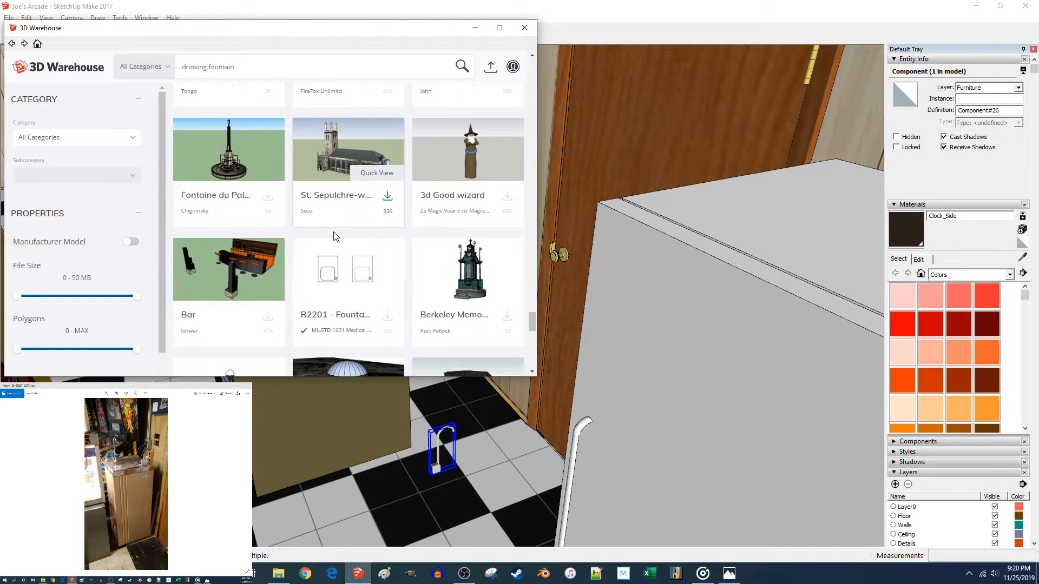
{"action": "scroll", "coordinate": [336, 236], "scroll_direction": "down", "scroll_amount": 4}
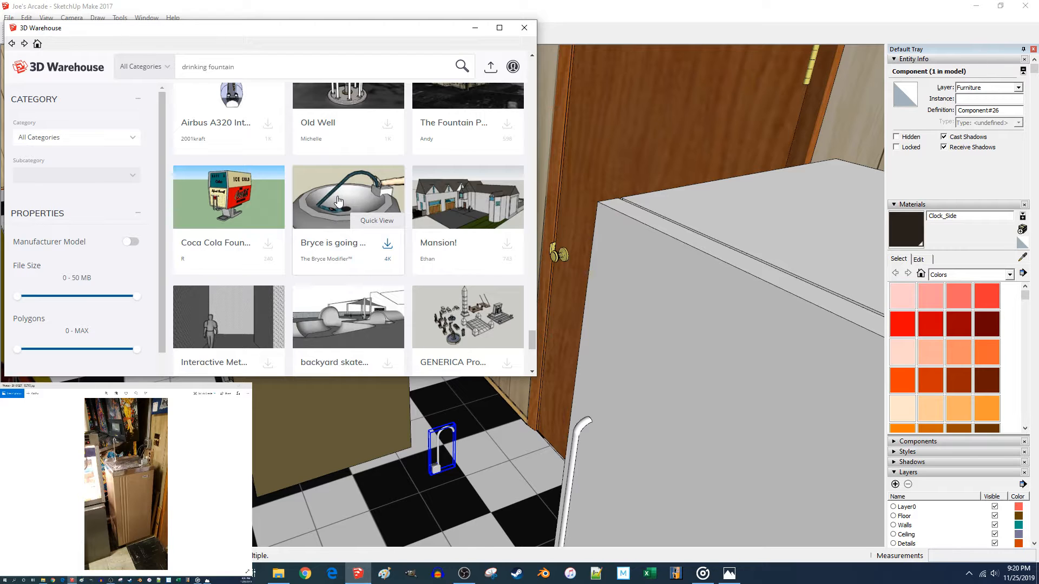
{"action": "scroll", "coordinate": [338, 201], "scroll_direction": "down", "scroll_amount": 4}
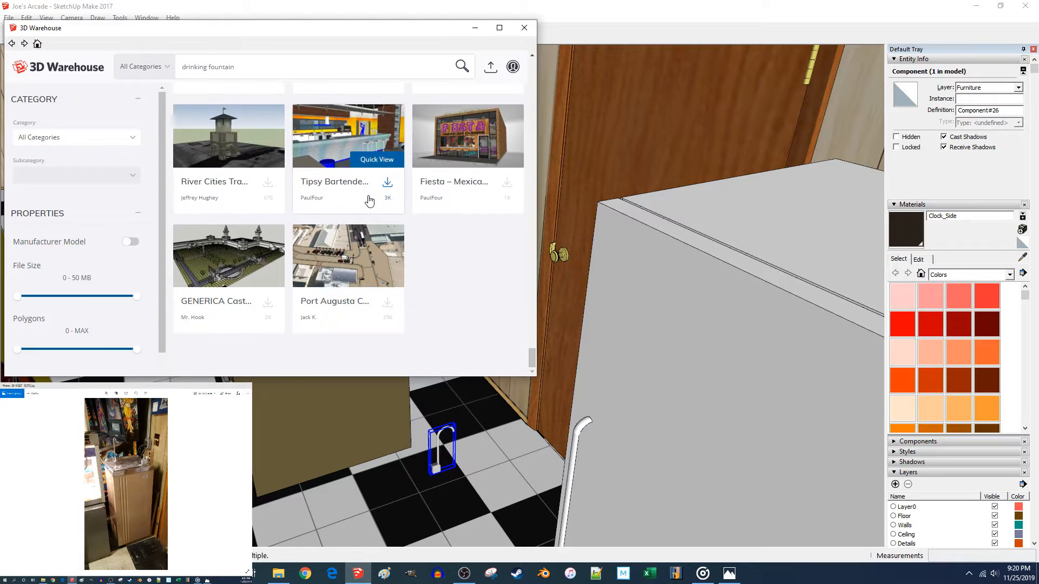
Open the details page of the "going down the drain in the water fountain!" model and examine its preview, description and comments.
{"action": "scroll", "coordinate": [367, 199], "scroll_direction": "up", "scroll_amount": 3}
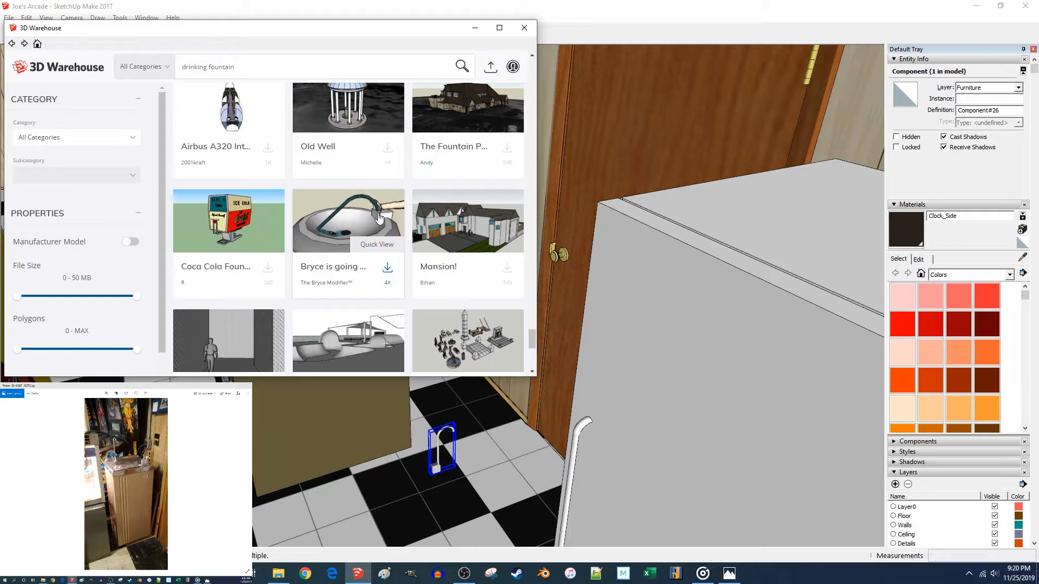
{"action": "left_click", "coordinate": [379, 217]}
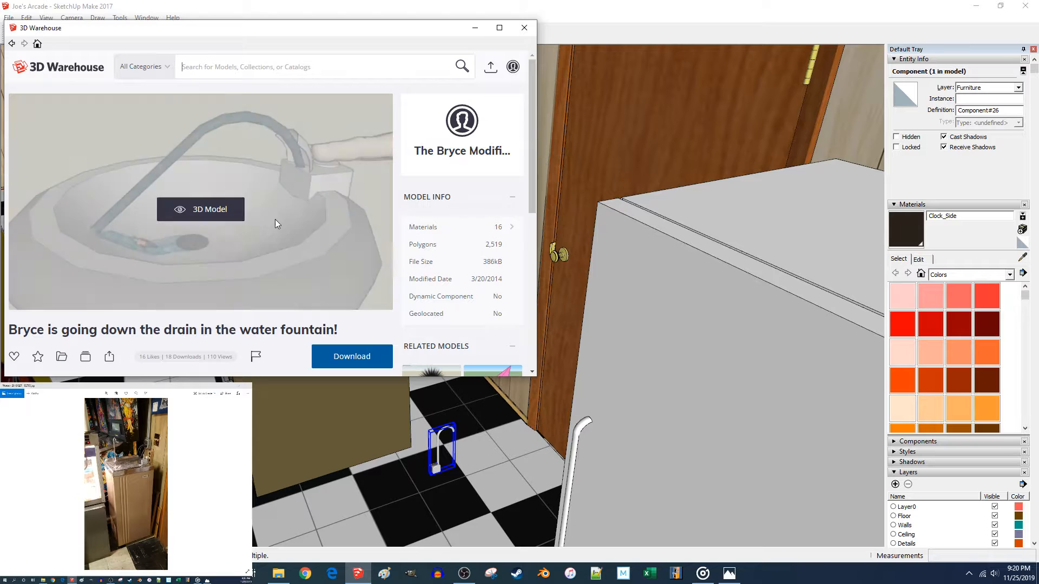
{"action": "scroll", "coordinate": [363, 222], "scroll_direction": "down", "scroll_amount": 5}
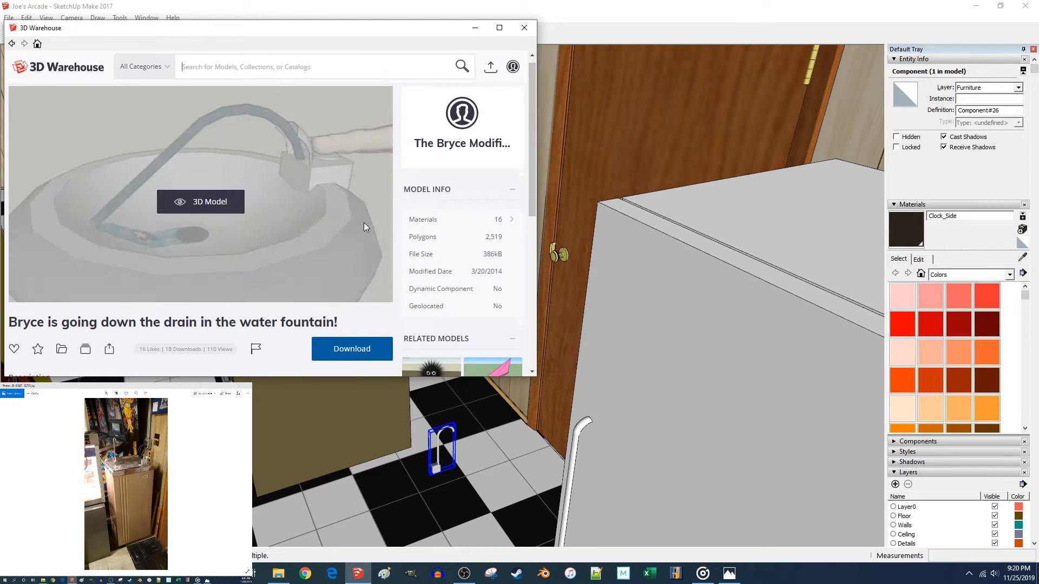
{"action": "scroll", "coordinate": [347, 231], "scroll_direction": "up", "scroll_amount": 1}
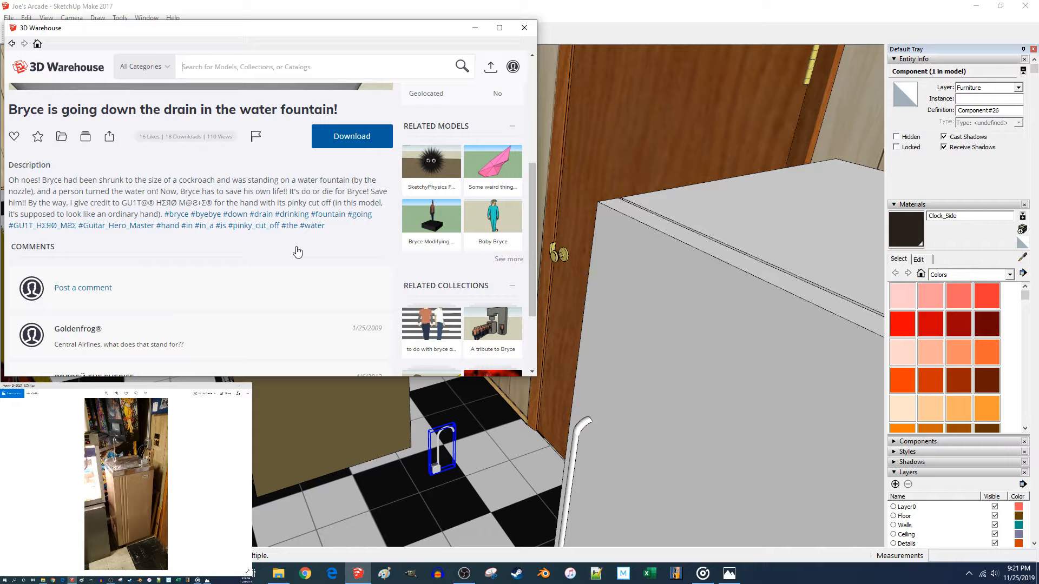
{"action": "scroll", "coordinate": [297, 248], "scroll_direction": "up", "scroll_amount": 4}
{"action": "scroll", "coordinate": [364, 248], "scroll_direction": "down", "scroll_amount": 3}
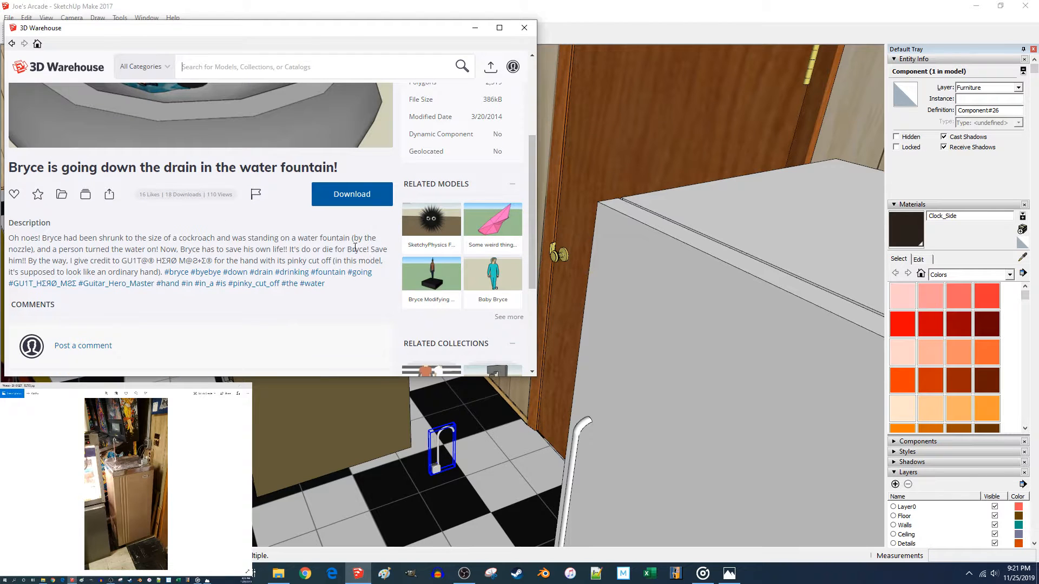
{"action": "scroll", "coordinate": [344, 250], "scroll_direction": "down", "scroll_amount": 2}
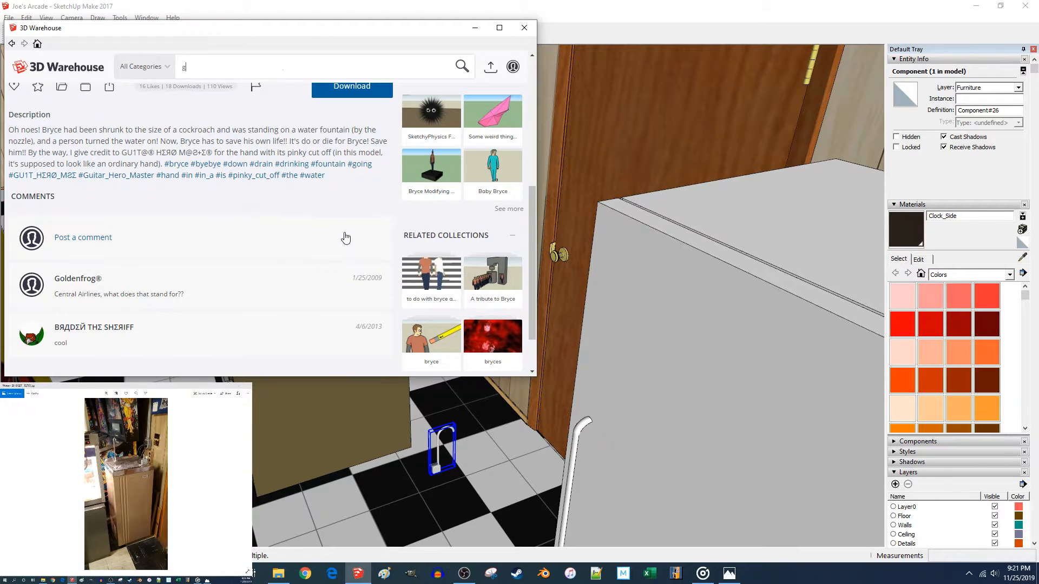
{"action": "type", "text": "g"}
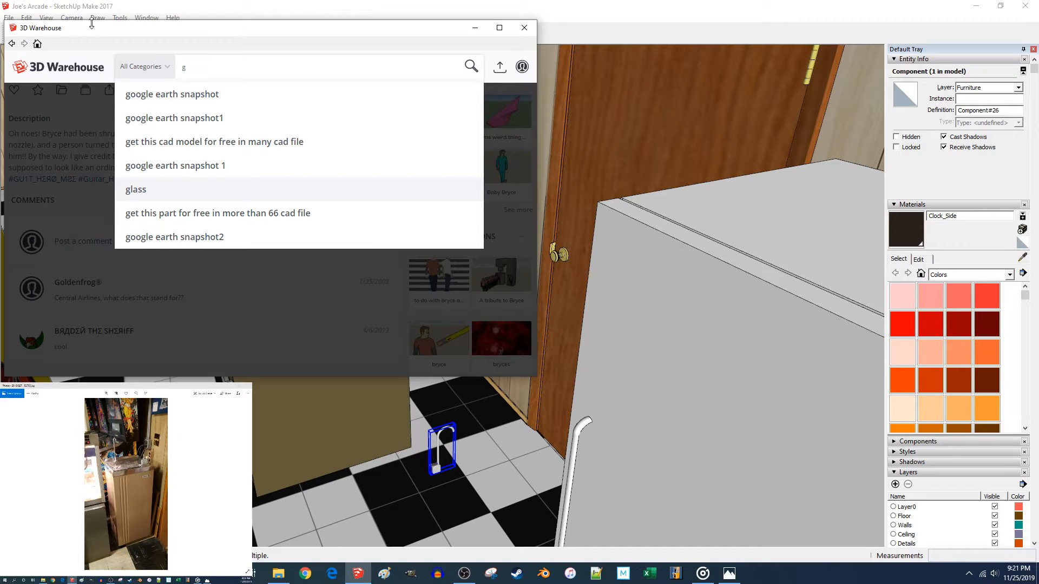
Go back to the "drinking fountain" results and look through the remaining models down to the end of the list.
{"action": "left_click", "coordinate": [11, 44]}
{"action": "scroll", "coordinate": [428, 225], "scroll_direction": "down", "scroll_amount": 6}
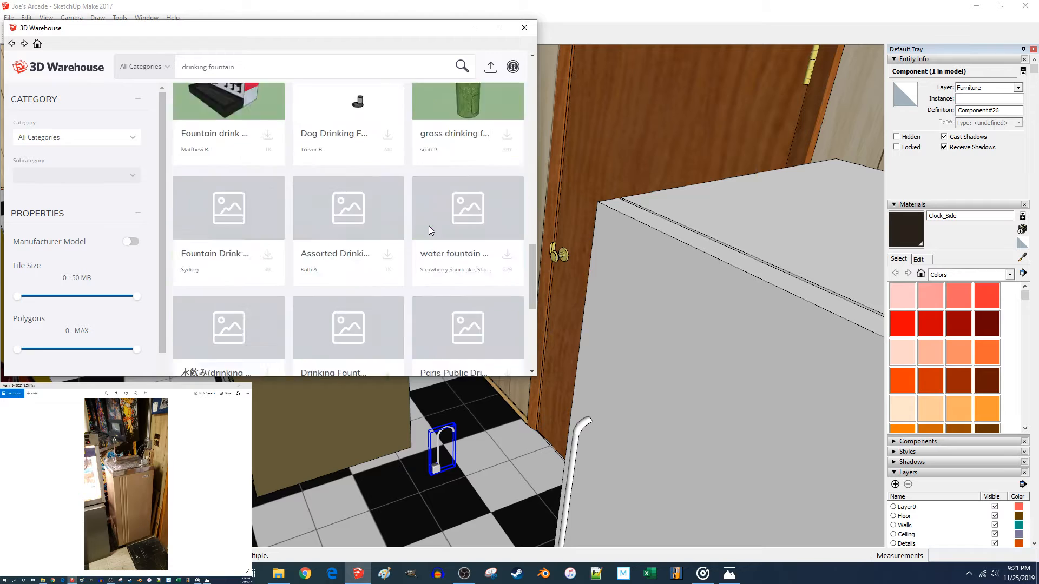
{"action": "scroll", "coordinate": [430, 231], "scroll_direction": "down", "scroll_amount": 10}
{"action": "scroll", "coordinate": [429, 231], "scroll_direction": "down", "scroll_amount": 10}
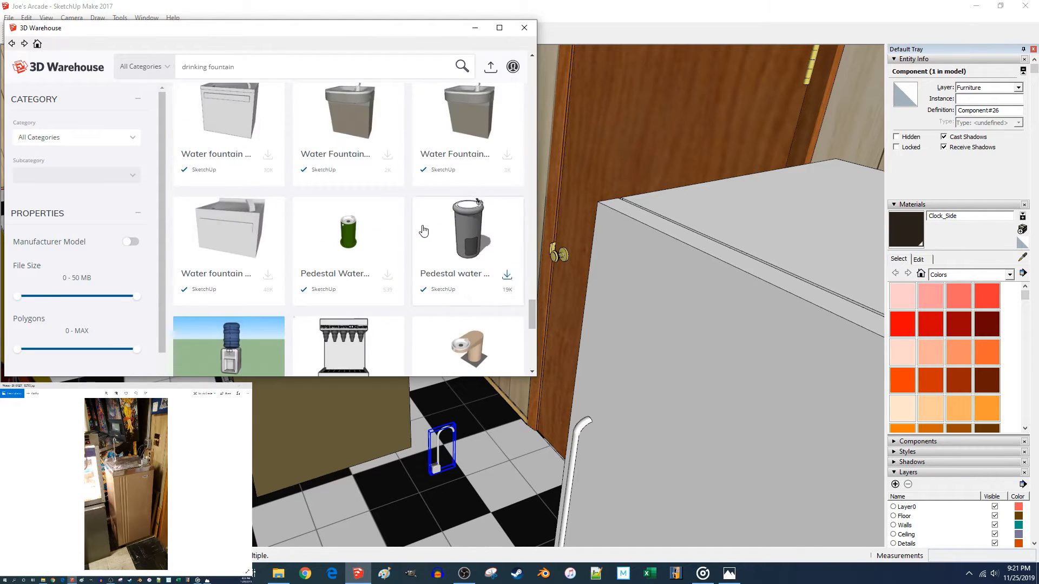
{"action": "scroll", "coordinate": [423, 231], "scroll_direction": "down", "scroll_amount": 10}
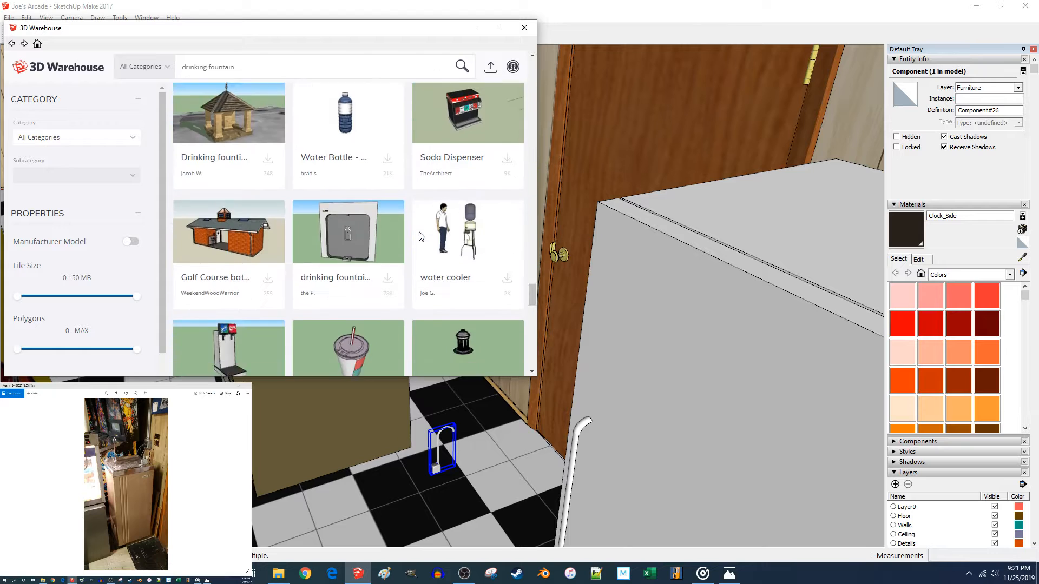
{"action": "scroll", "coordinate": [421, 236], "scroll_direction": "down", "scroll_amount": 10}
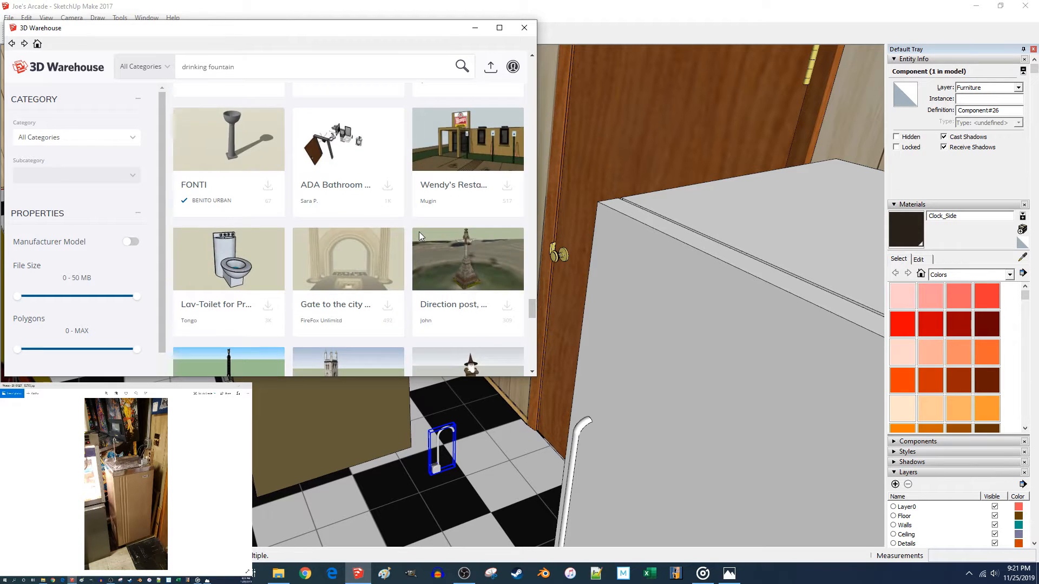
{"action": "scroll", "coordinate": [418, 236], "scroll_direction": "down", "scroll_amount": 10}
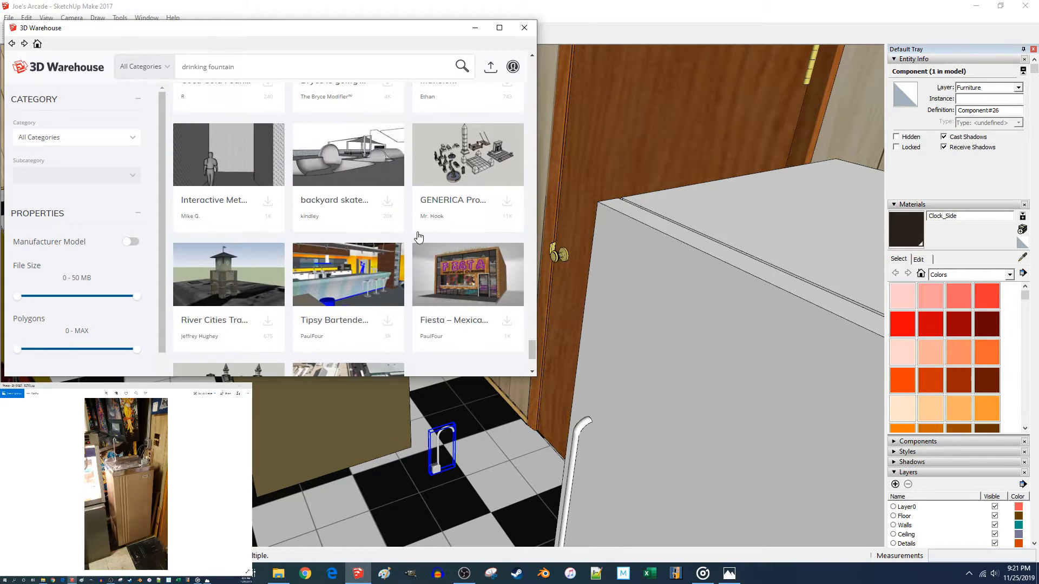
{"action": "scroll", "coordinate": [417, 237], "scroll_direction": "down", "scroll_amount": 3}
{"action": "scroll", "coordinate": [417, 238], "scroll_direction": "up", "scroll_amount": 20}
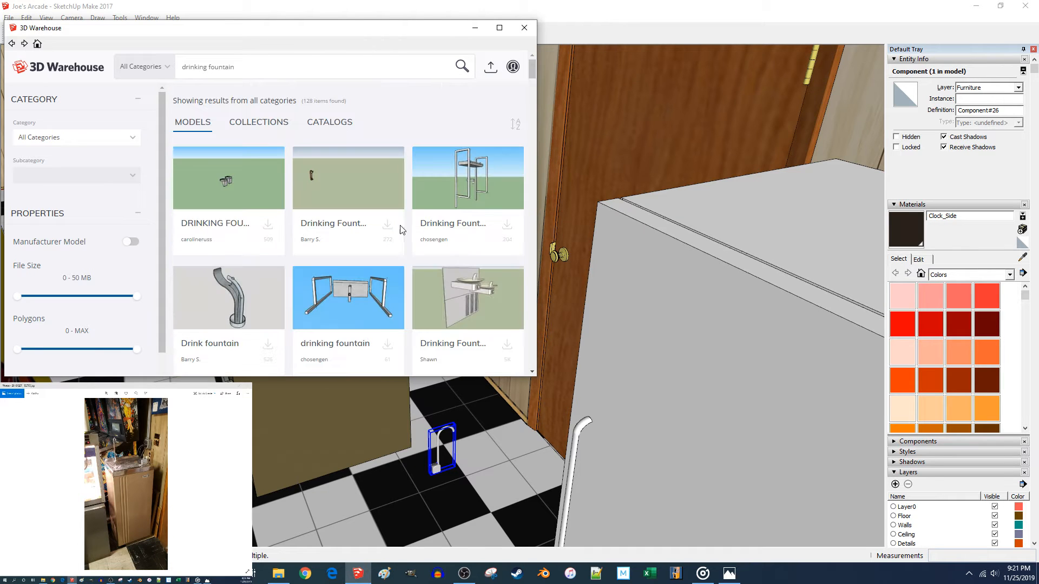
Find the KGW Drinking Fountain in the results again and examine its details page.
{"action": "scroll", "coordinate": [386, 234], "scroll_direction": "down", "scroll_amount": 5}
{"action": "scroll", "coordinate": [380, 236], "scroll_direction": "down", "scroll_amount": 5}
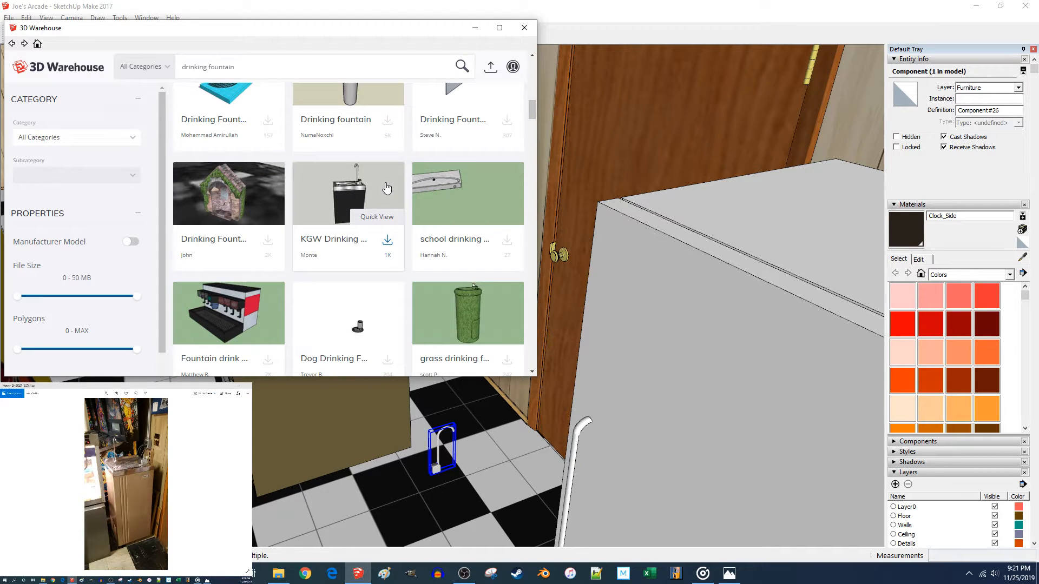
{"action": "left_click", "coordinate": [342, 192]}
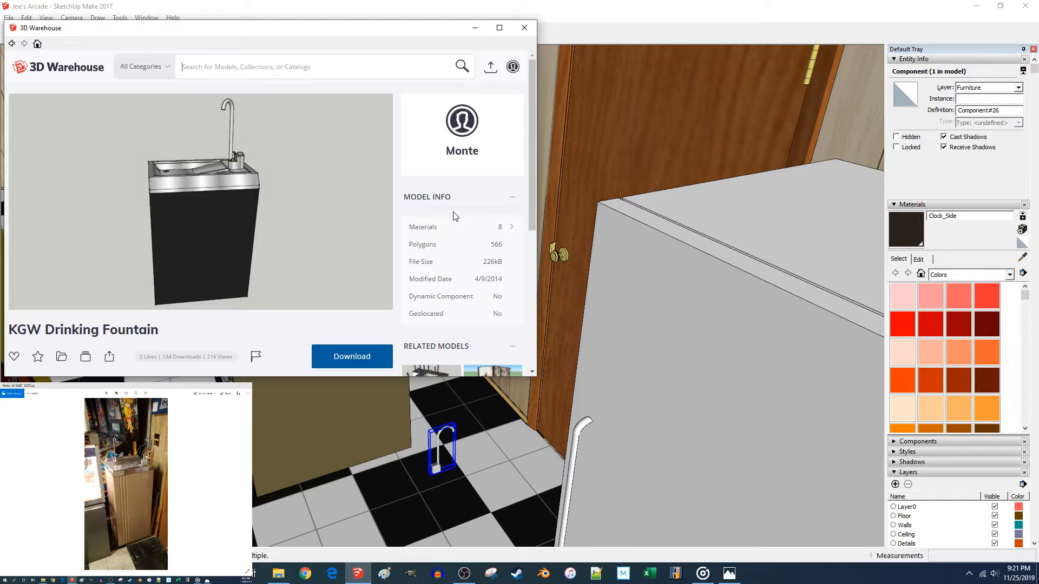
{"action": "scroll", "coordinate": [454, 216], "scroll_direction": "down", "scroll_amount": 4}
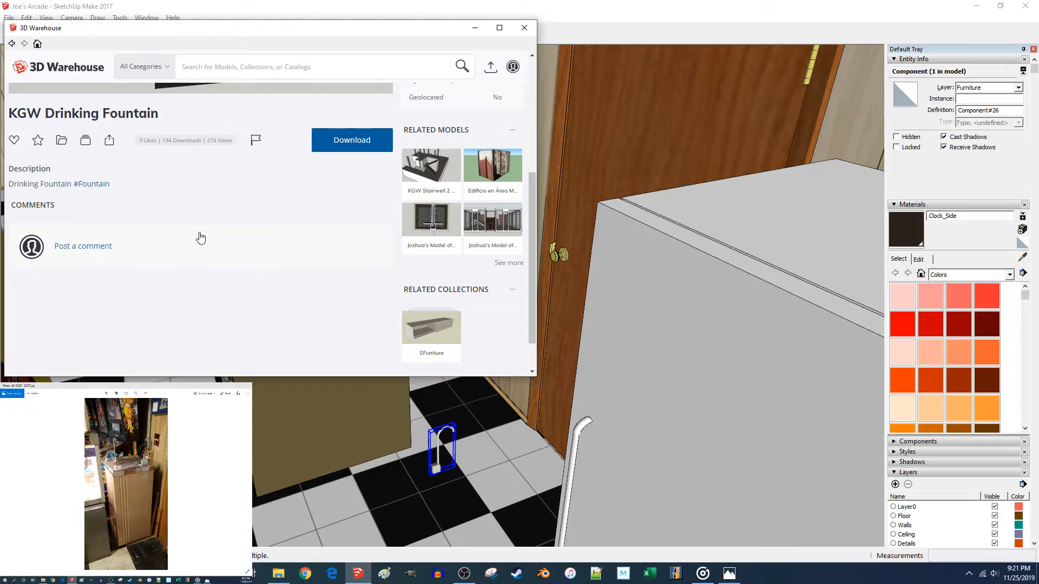
{"action": "scroll", "coordinate": [199, 238], "scroll_direction": "up", "scroll_amount": 4}
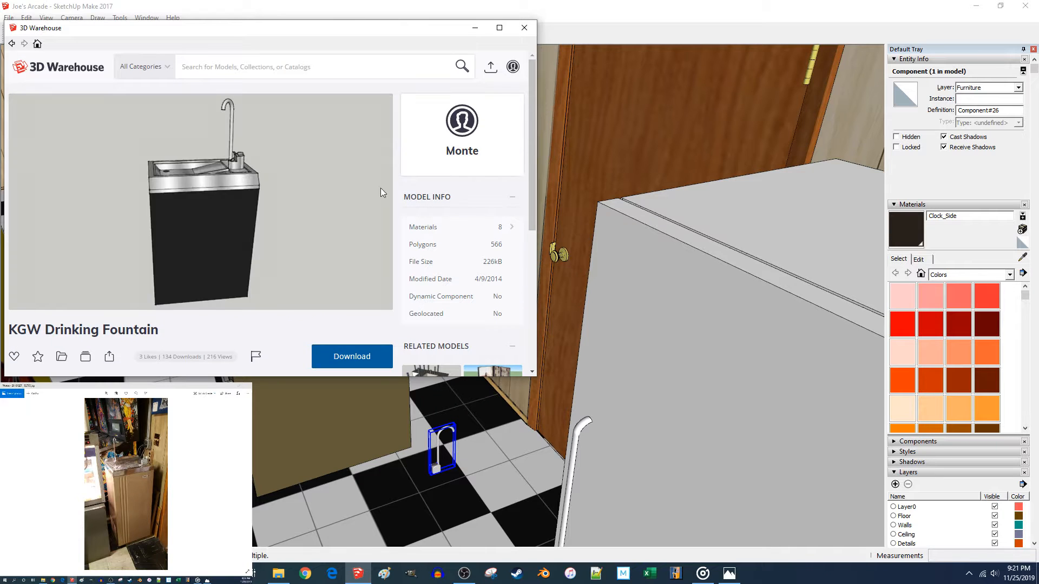
Download the KGW Drinking Fountain directly into the arcade model and place it on the floor beside the imported tap.
{"action": "left_click", "coordinate": [323, 356]}
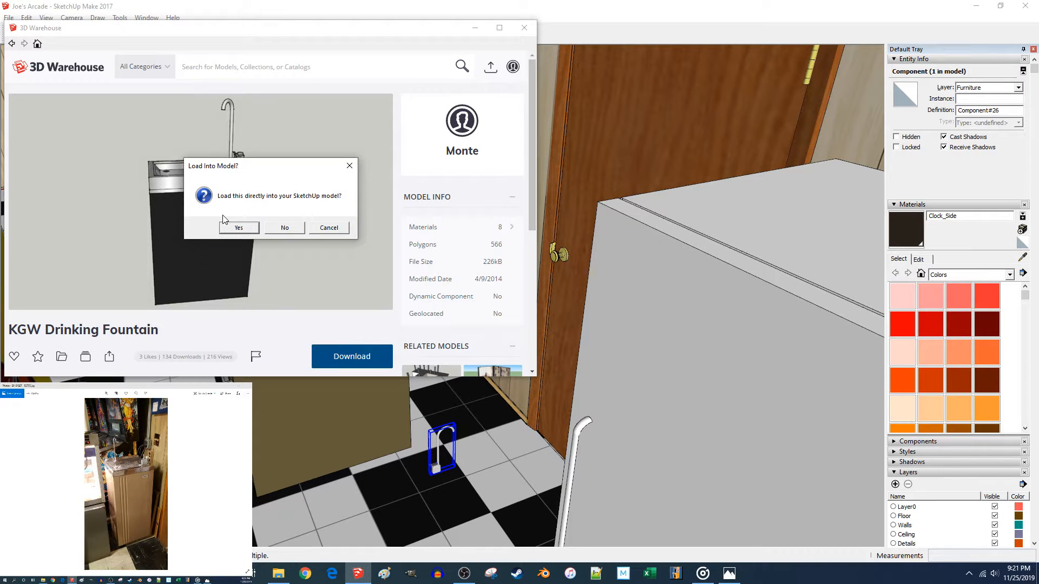
{"action": "left_click", "coordinate": [237, 228]}
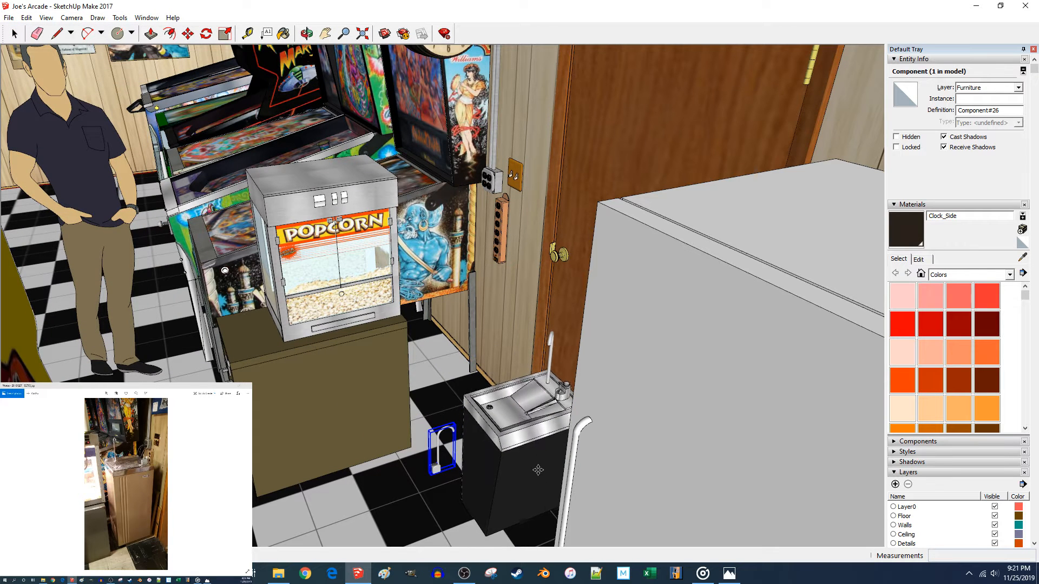
{"action": "left_click", "coordinate": [522, 461]}
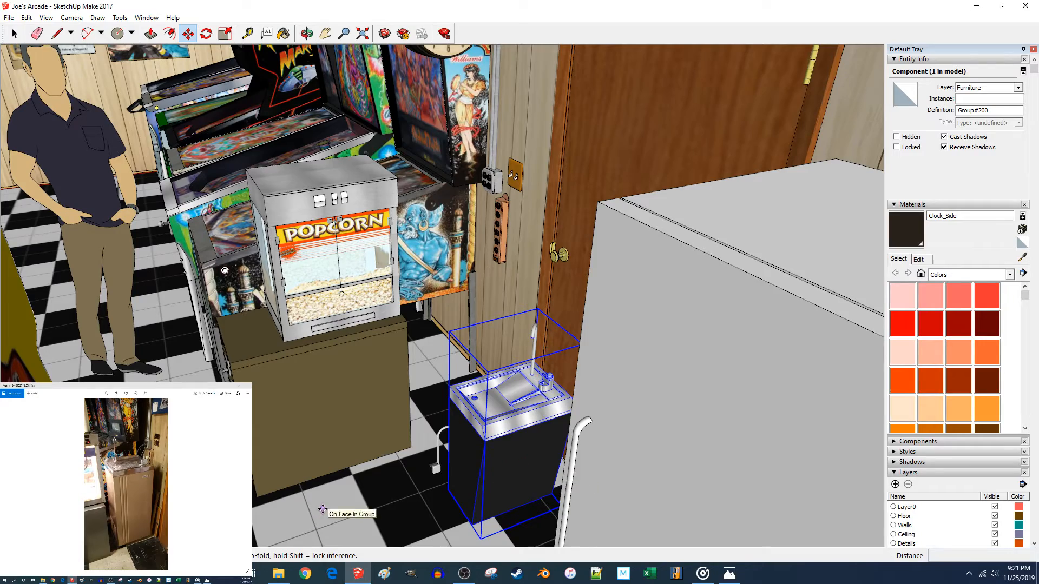
{"action": "key", "text": "space"}
{"action": "middle_click_drag", "start_coordinate": [319, 509], "coordinate": [407, 355]}
{"action": "scroll", "coordinate": [407, 354], "scroll_direction": "up", "scroll_amount": 5}
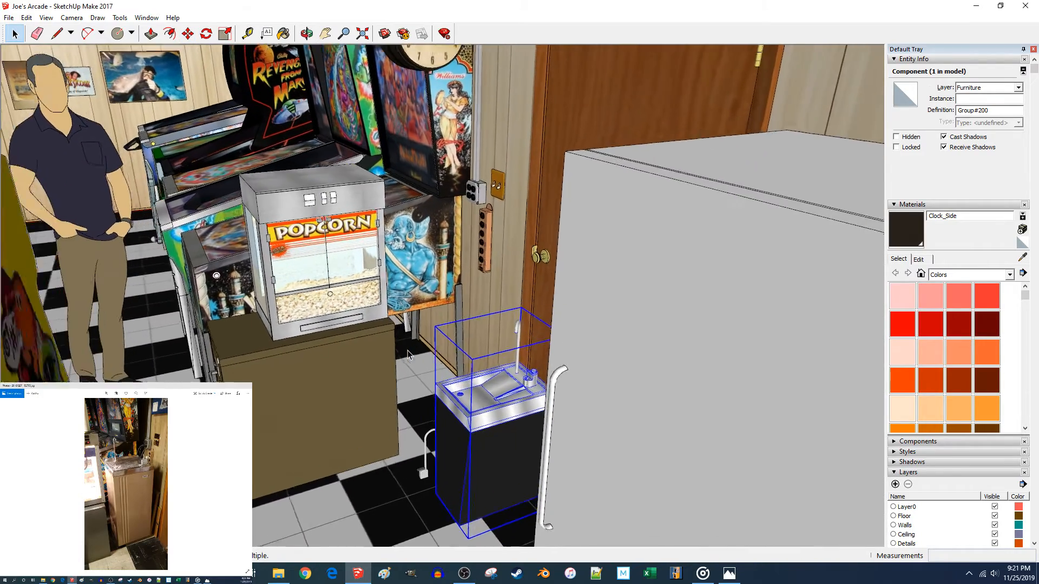
{"action": "scroll", "coordinate": [428, 354], "scroll_direction": "up", "scroll_amount": 3}
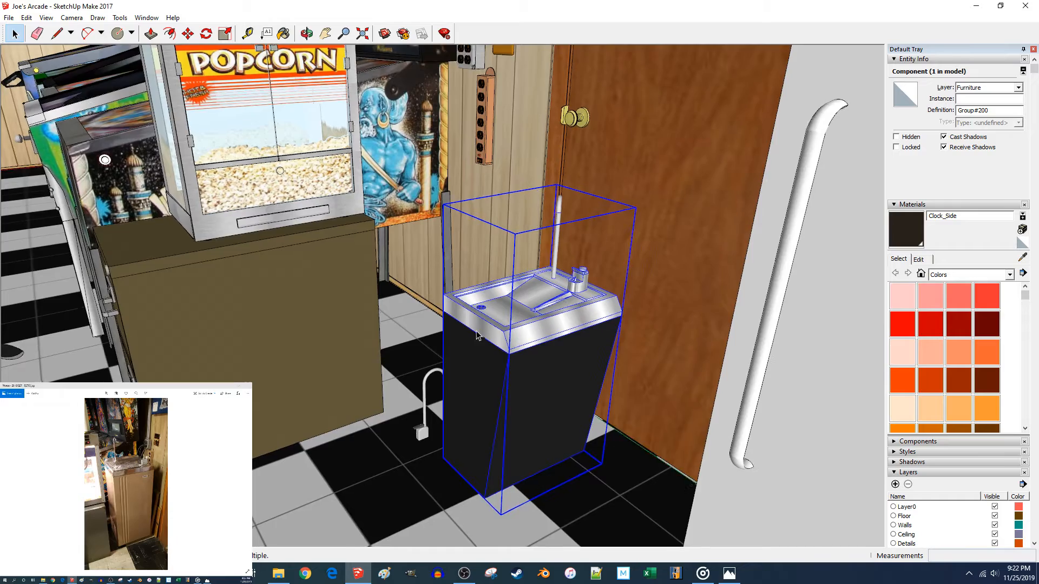
{"action": "middle_click_drag", "start_coordinate": [481, 335], "coordinate": [568, 351]}
{"action": "scroll", "coordinate": [956, 527], "scroll_direction": "down", "scroll_amount": 2}
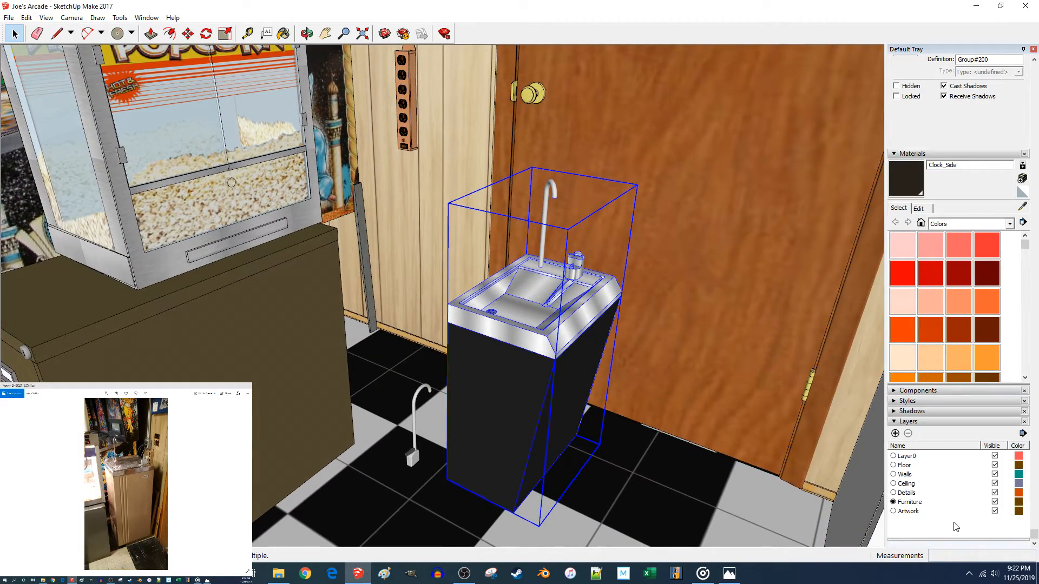
{"action": "scroll", "coordinate": [524, 376], "scroll_direction": "up", "scroll_amount": 2}
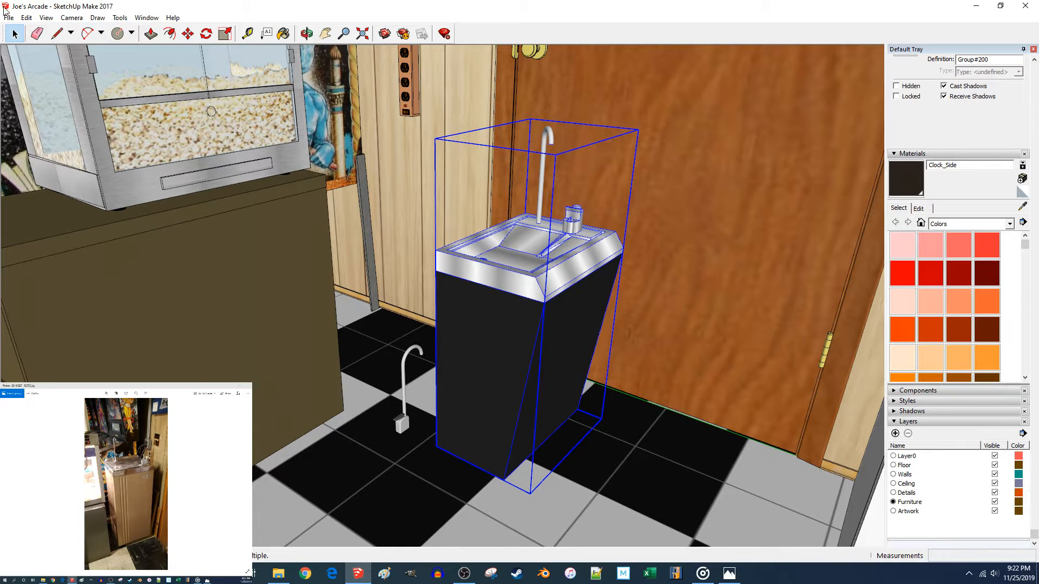
Reopen the 3D Warehouse to get models and search for "water fountain".
{"action": "left_click", "coordinate": [9, 17]}
{"action": "mouse_move", "coordinate": [47, 149]}
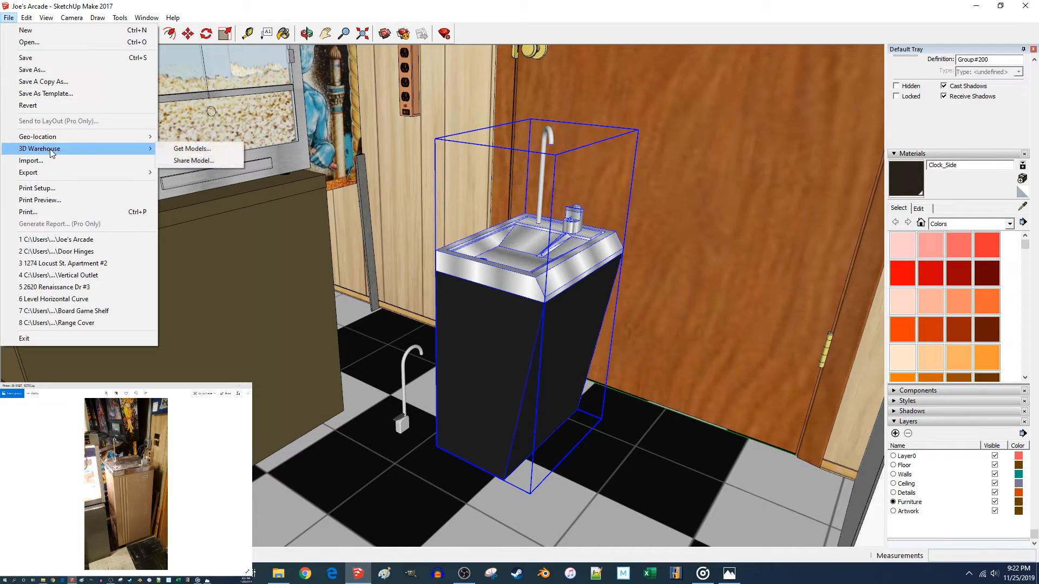
{"action": "left_click", "coordinate": [176, 150]}
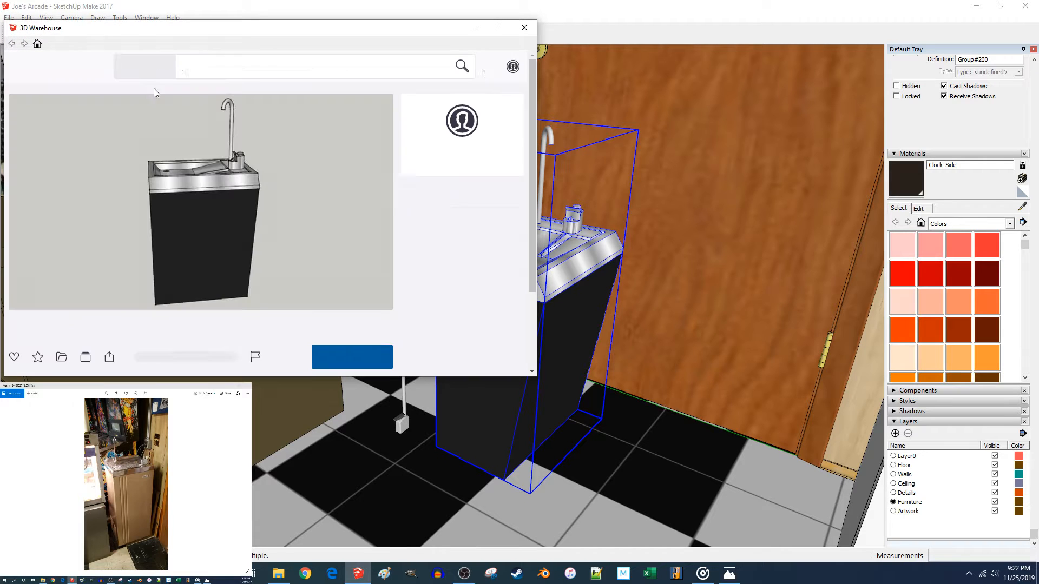
{"action": "left_click", "coordinate": [242, 66]}
{"action": "type", "text": "water fountain"}
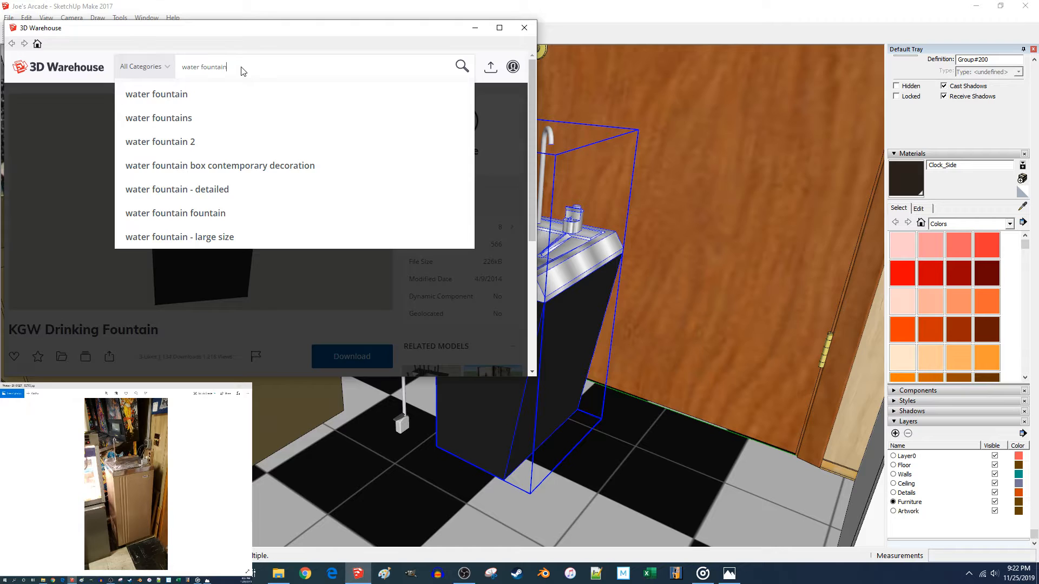
{"action": "key", "text": "Return"}
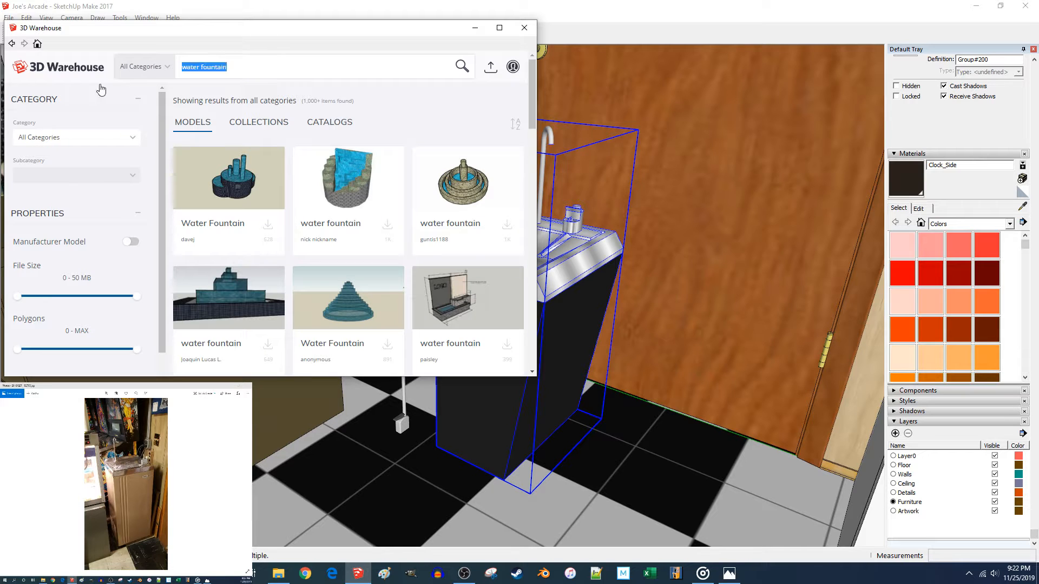
Search the 3D Warehouse for "bubbler" and look through the whole list for a drinking fountain nozzle.
{"action": "type", "text": "bubbler"}
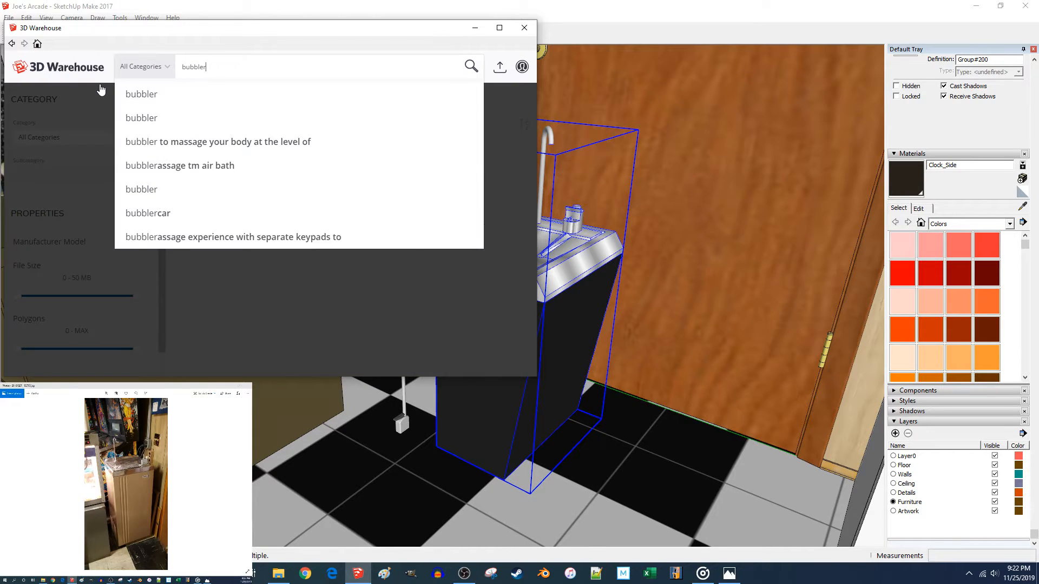
{"action": "key", "text": "Return"}
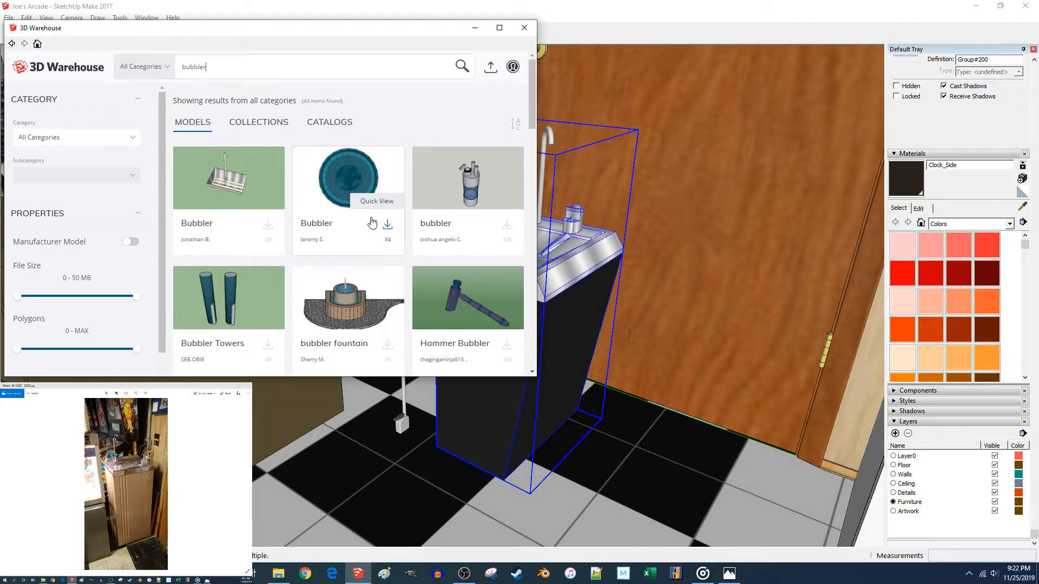
{"action": "scroll", "coordinate": [373, 217], "scroll_direction": "down", "scroll_amount": 6}
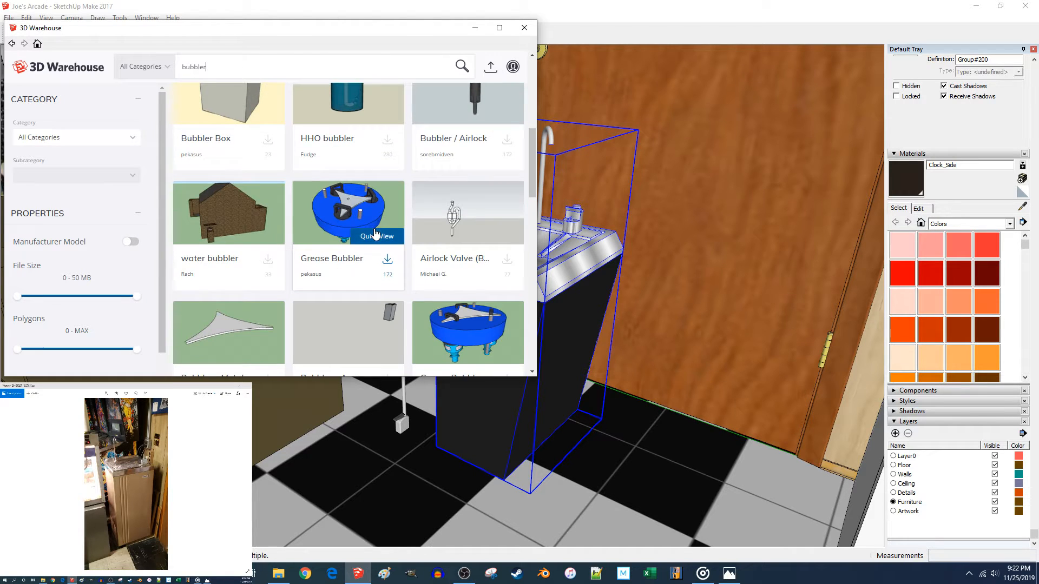
{"action": "scroll", "coordinate": [377, 232], "scroll_direction": "down", "scroll_amount": 3}
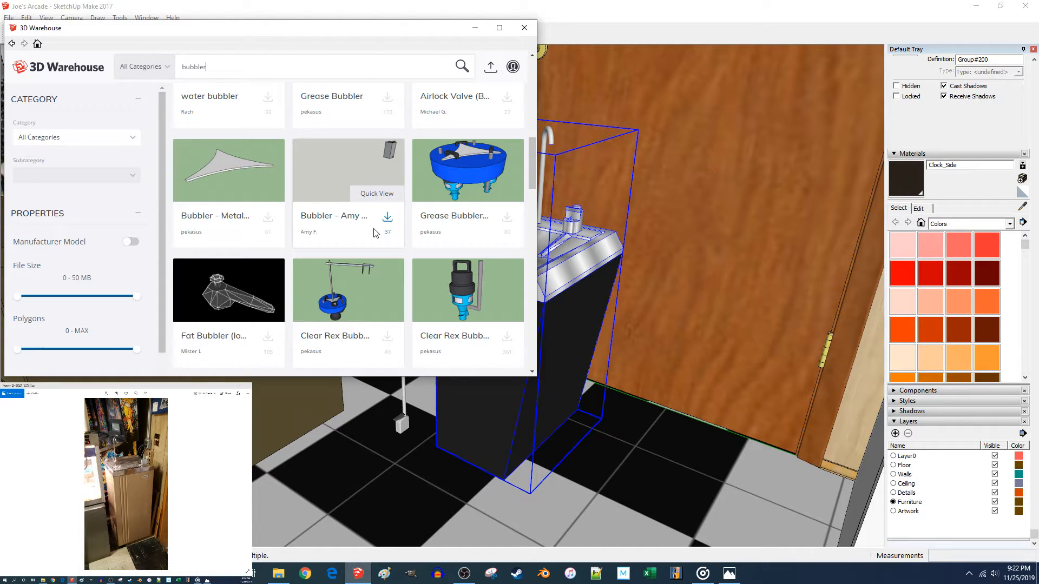
{"action": "scroll", "coordinate": [366, 234], "scroll_direction": "down", "scroll_amount": 2}
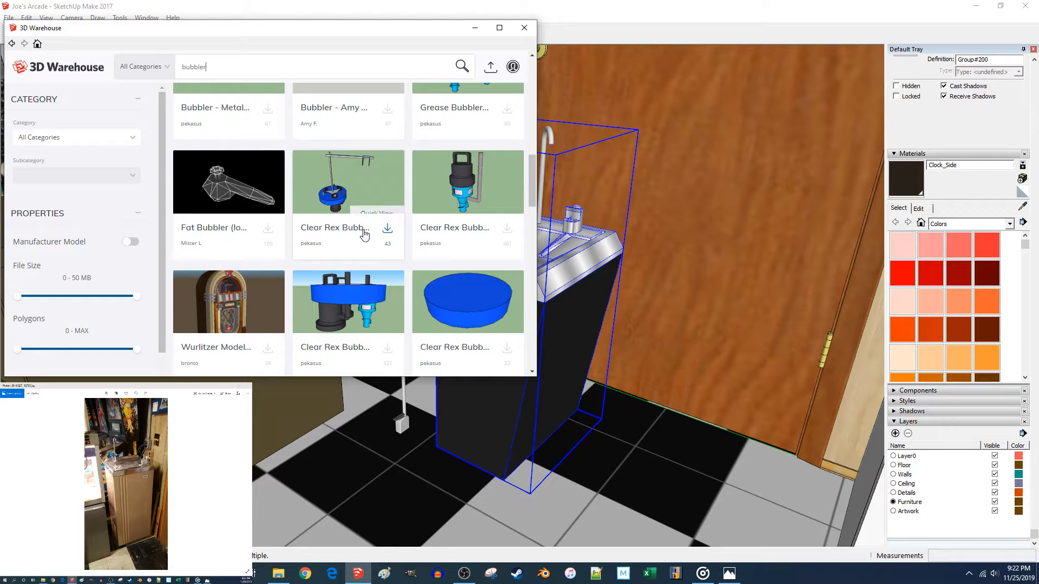
{"action": "scroll", "coordinate": [361, 235], "scroll_direction": "down", "scroll_amount": 2}
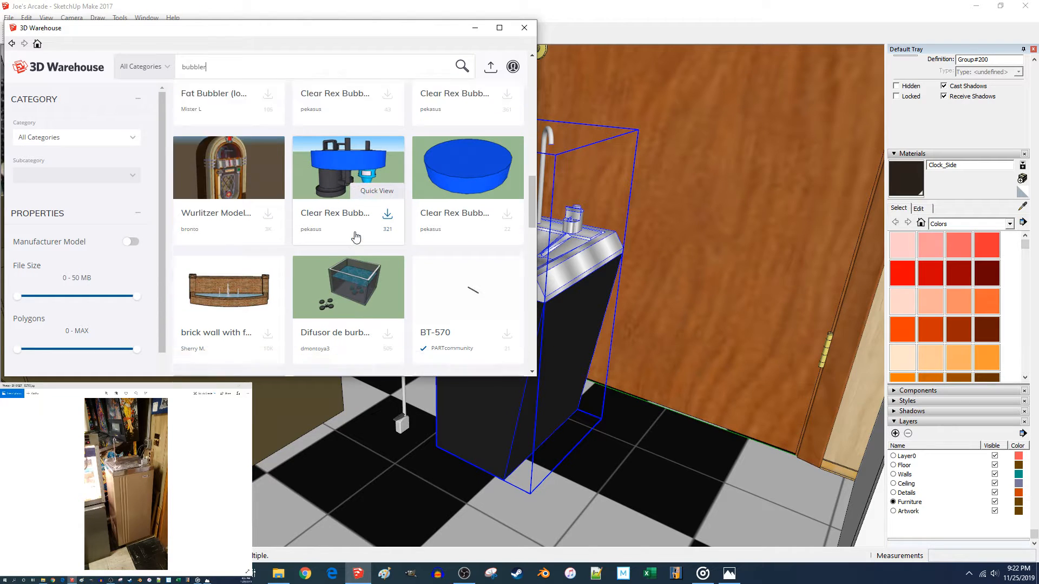
{"action": "scroll", "coordinate": [355, 236], "scroll_direction": "down", "scroll_amount": 2}
{"action": "scroll", "coordinate": [355, 236], "scroll_direction": "down", "scroll_amount": 2}
{"action": "scroll", "coordinate": [352, 237], "scroll_direction": "down", "scroll_amount": 3}
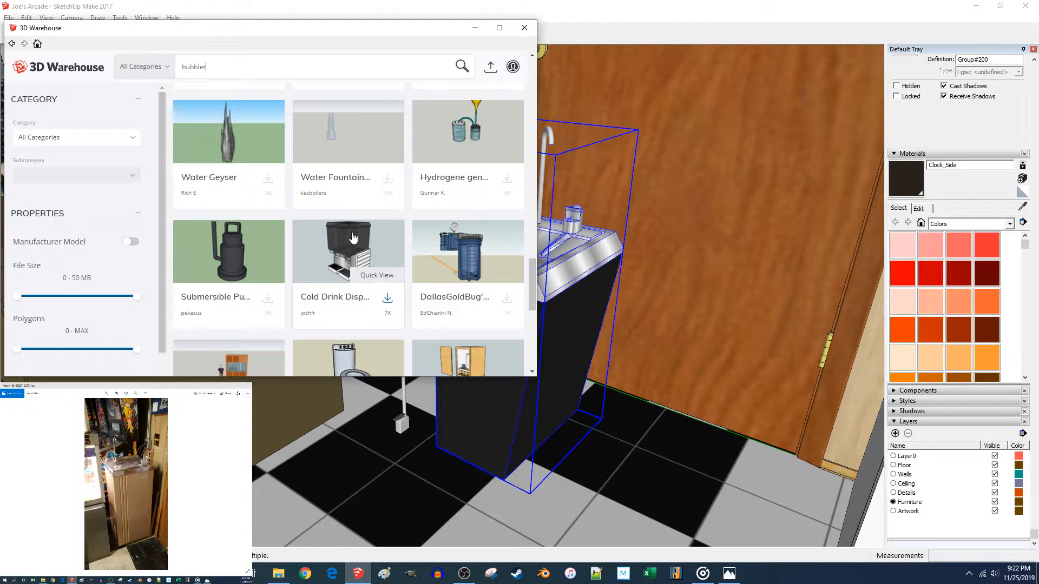
{"action": "scroll", "coordinate": [353, 237], "scroll_direction": "down", "scroll_amount": 4}
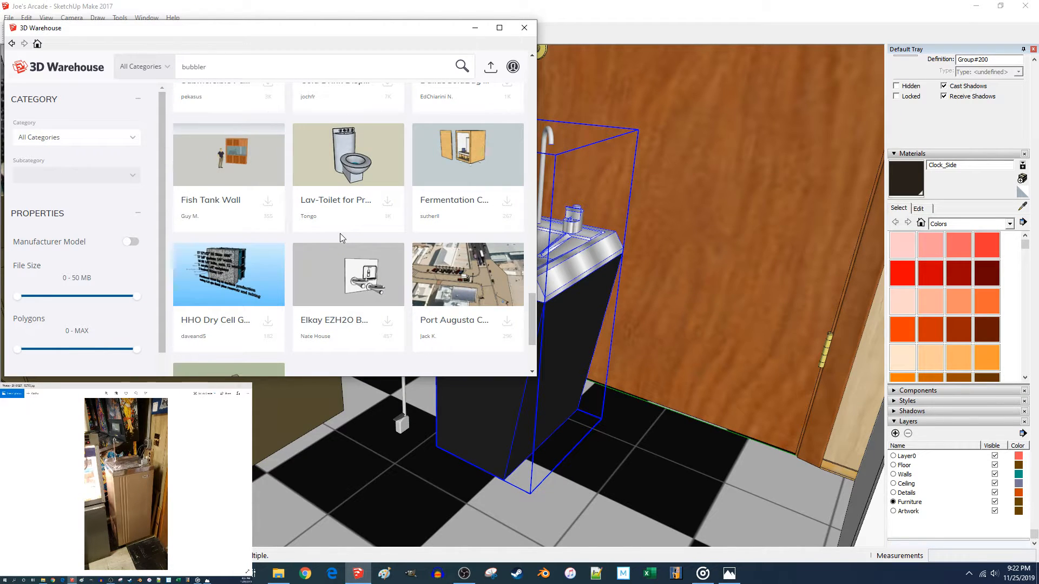
{"action": "scroll", "coordinate": [340, 234], "scroll_direction": "down", "scroll_amount": 3}
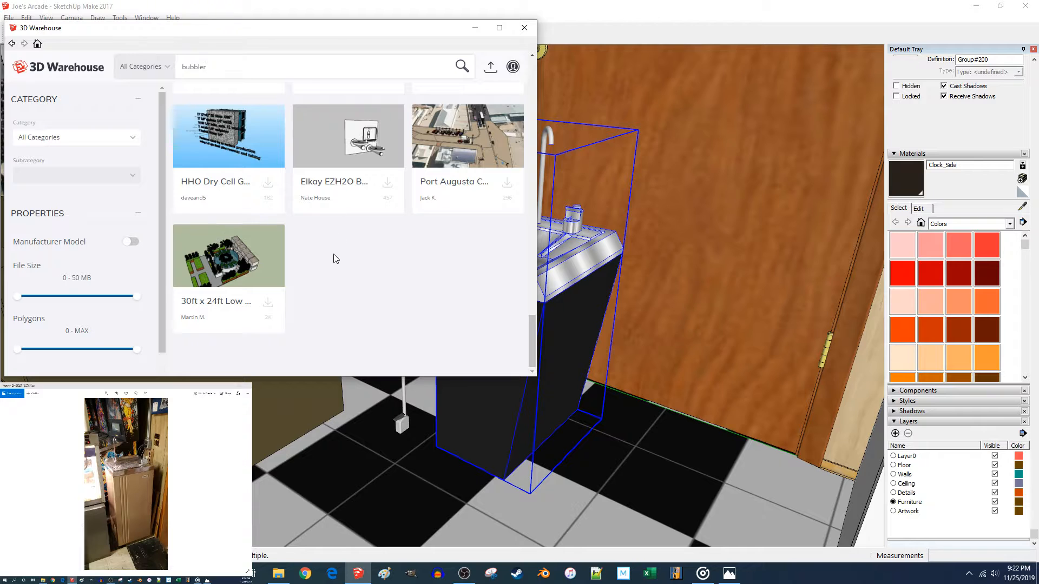
{"action": "scroll", "coordinate": [336, 259], "scroll_direction": "up", "scroll_amount": 10}
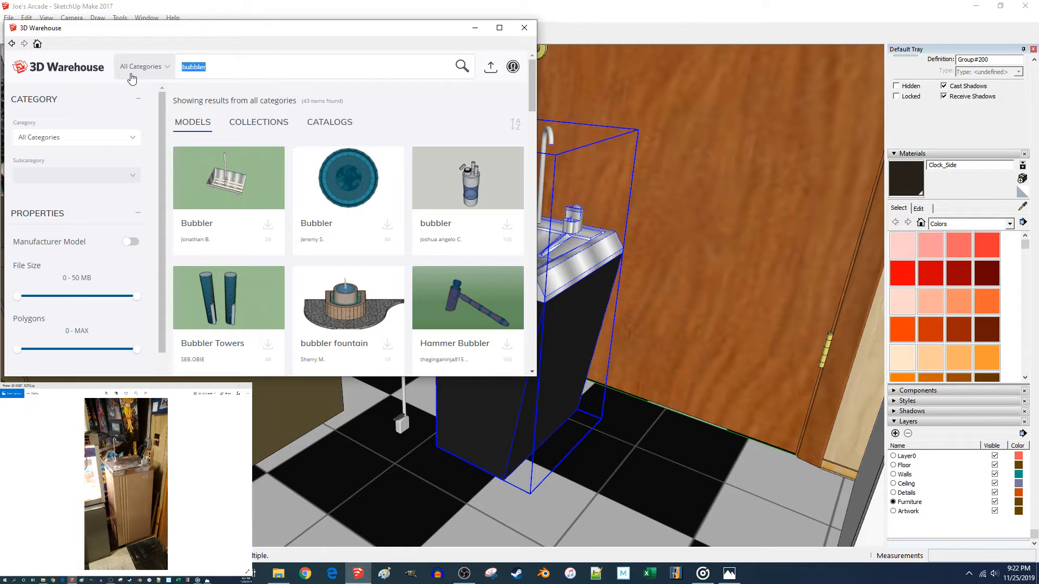
Search the 3D Warehouse for "water fountain" and look through the results for a matching drinking fountain or nozzle.
{"action": "type", "text": "fountain"}
{"action": "key", "text": "Return"}
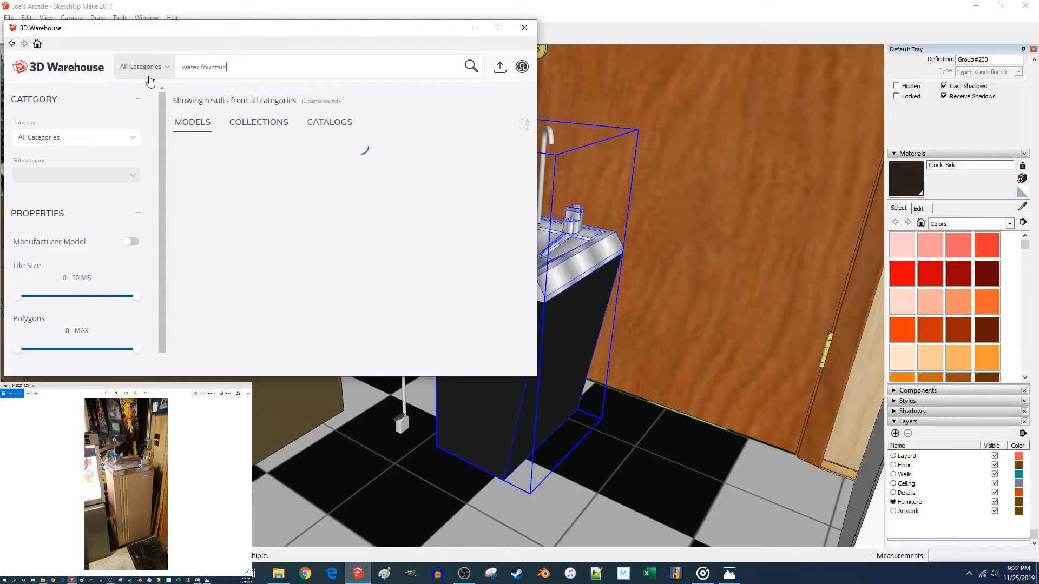
{"action": "scroll", "coordinate": [294, 216], "scroll_direction": "down", "scroll_amount": 5}
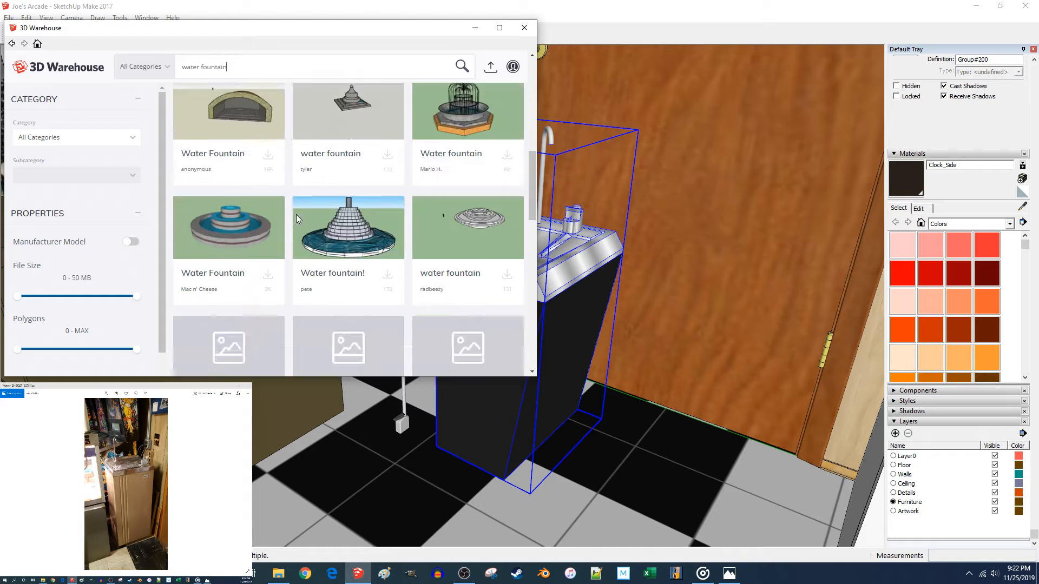
{"action": "scroll", "coordinate": [294, 216], "scroll_direction": "down", "scroll_amount": 10}
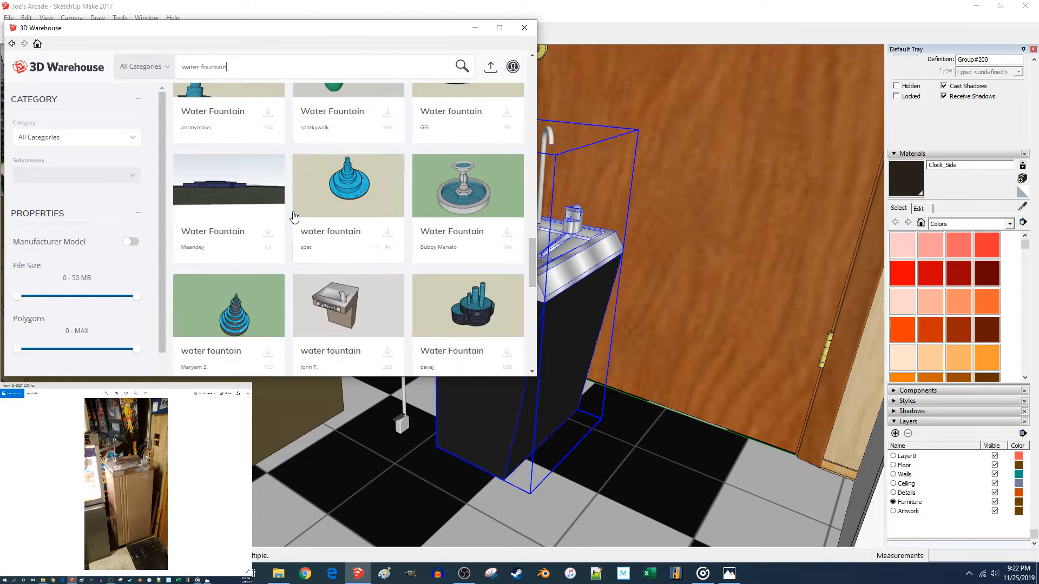
{"action": "scroll", "coordinate": [287, 211], "scroll_direction": "down", "scroll_amount": 8}
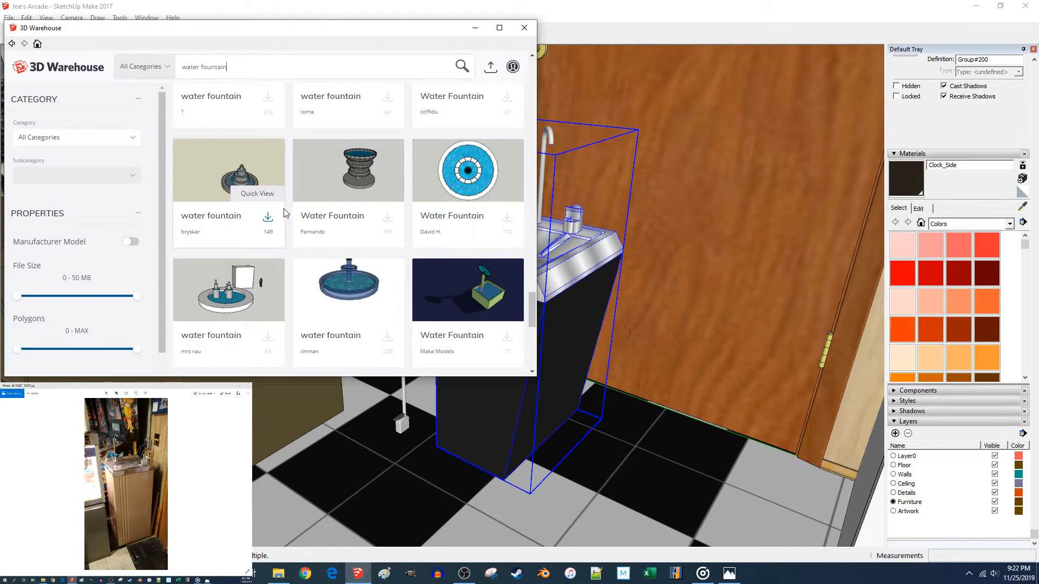
{"action": "scroll", "coordinate": [287, 211], "scroll_direction": "down", "scroll_amount": 5}
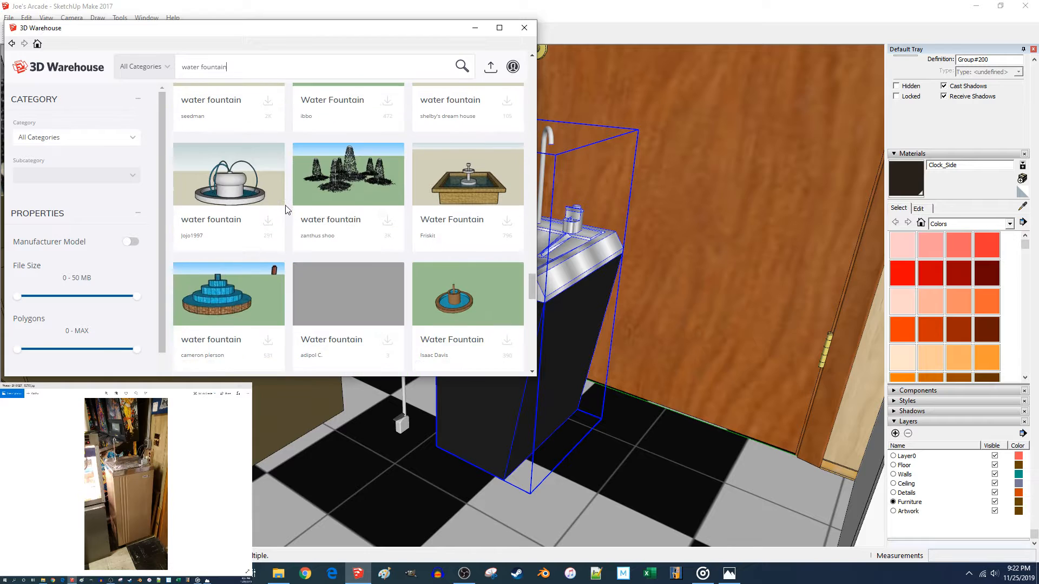
{"action": "scroll", "coordinate": [287, 210], "scroll_direction": "down", "scroll_amount": 6}
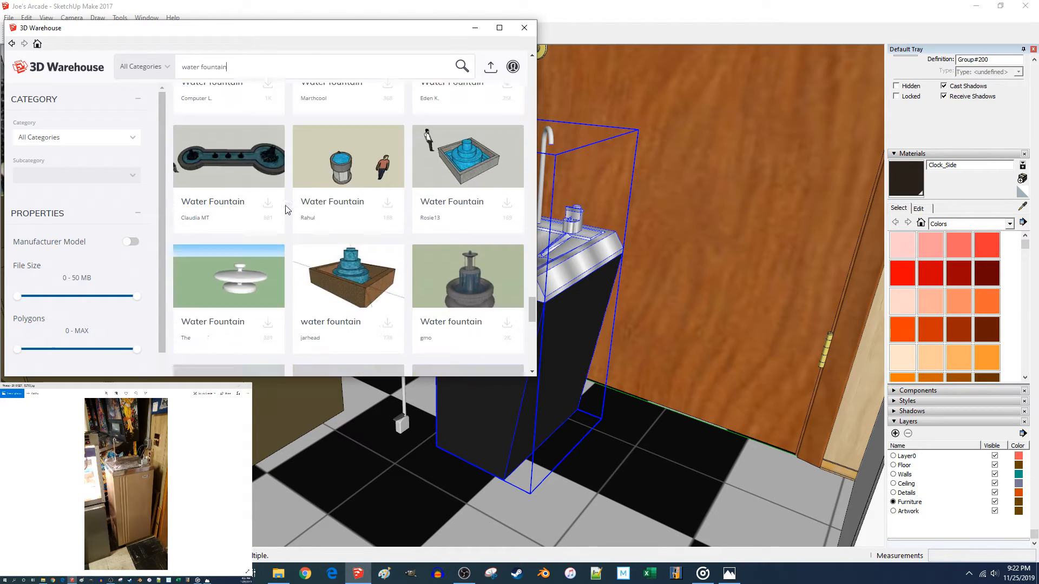
{"action": "scroll", "coordinate": [287, 210], "scroll_direction": "down", "scroll_amount": 3}
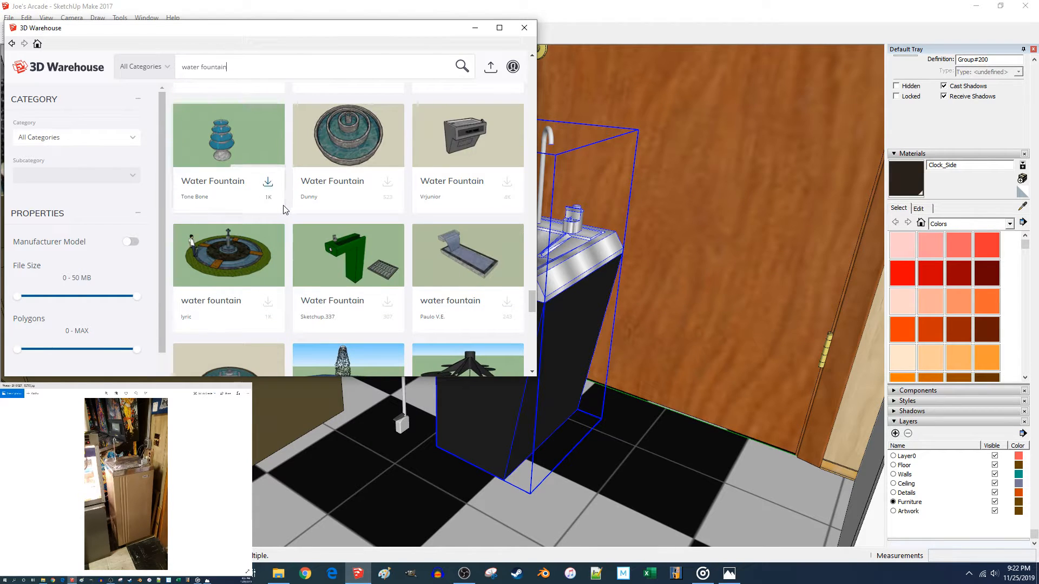
{"action": "scroll", "coordinate": [284, 208], "scroll_direction": "down", "scroll_amount": 6}
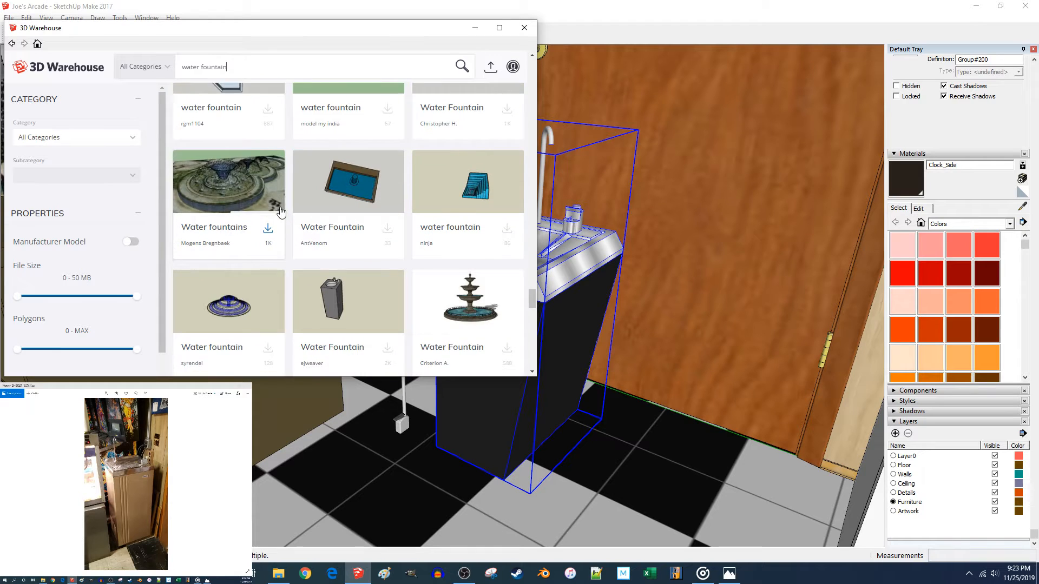
{"action": "scroll", "coordinate": [280, 211], "scroll_direction": "down", "scroll_amount": 2}
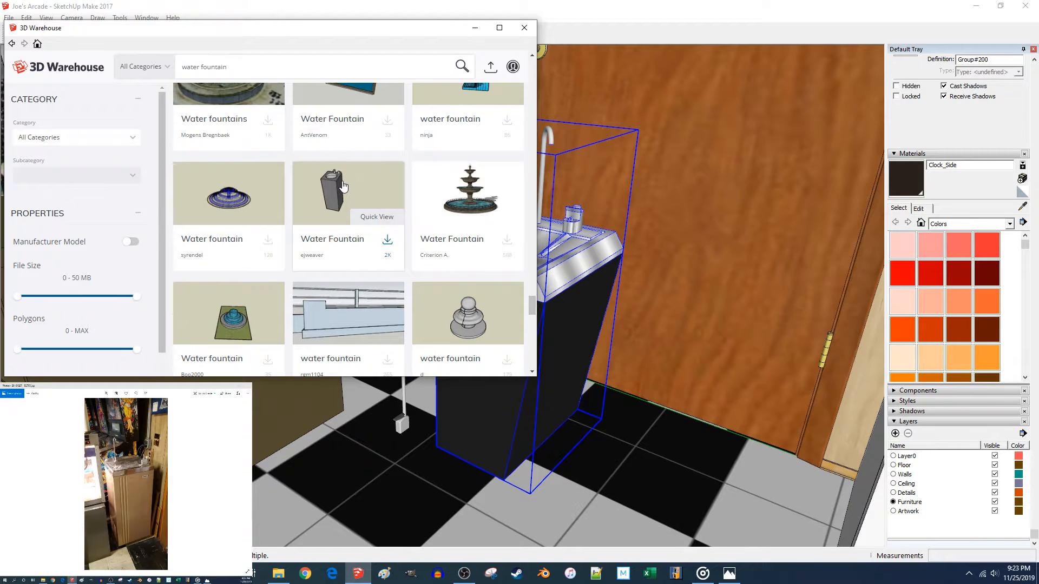
{"action": "scroll", "coordinate": [341, 190], "scroll_direction": "down", "scroll_amount": 8}
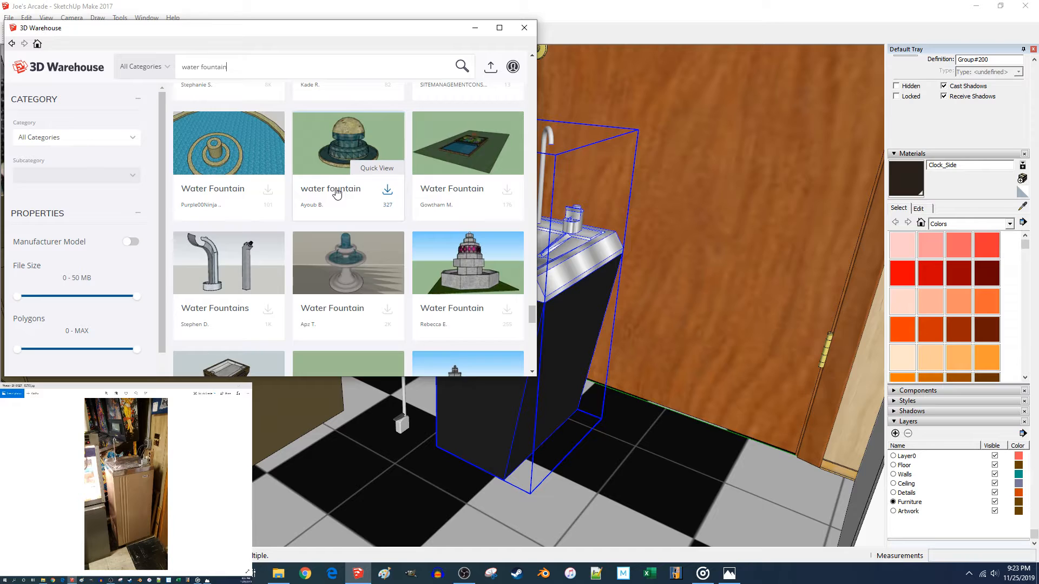
{"action": "scroll", "coordinate": [337, 193], "scroll_direction": "down", "scroll_amount": 3}
{"action": "scroll", "coordinate": [337, 194], "scroll_direction": "down", "scroll_amount": 4}
{"action": "scroll", "coordinate": [336, 194], "scroll_direction": "up", "scroll_amount": 4}
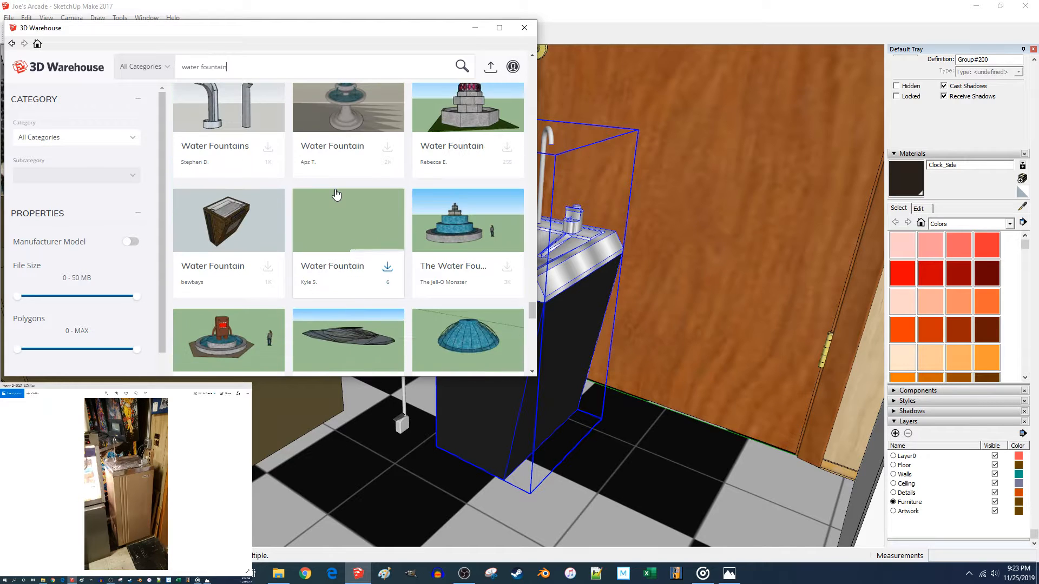
{"action": "scroll", "coordinate": [325, 203], "scroll_direction": "down", "scroll_amount": 2}
{"action": "scroll", "coordinate": [317, 210], "scroll_direction": "down", "scroll_amount": 5}
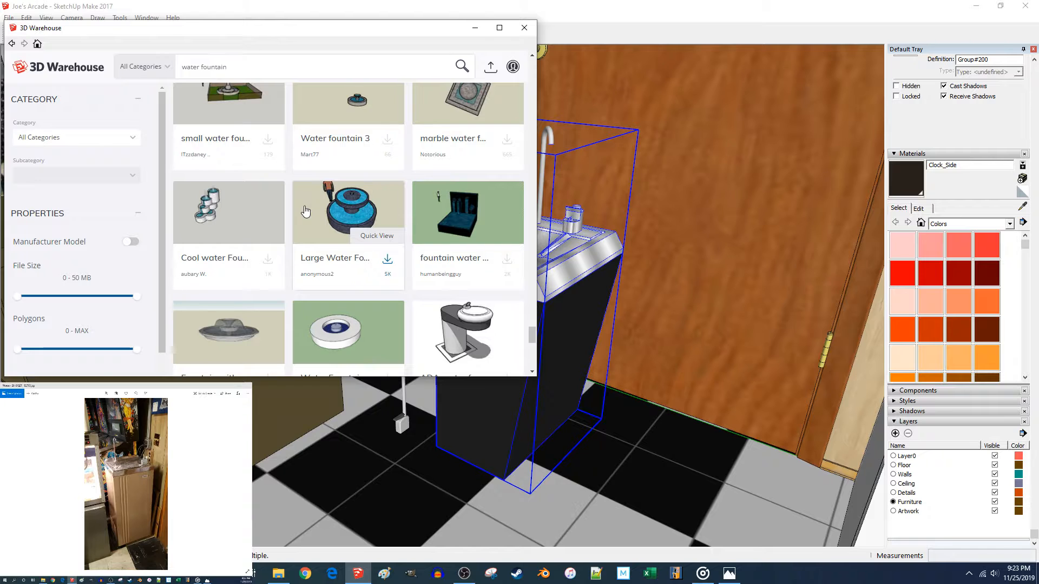
{"action": "scroll", "coordinate": [303, 211], "scroll_direction": "down", "scroll_amount": 5}
{"action": "scroll", "coordinate": [300, 211], "scroll_direction": "down", "scroll_amount": 3}
{"action": "mouse_move", "coordinate": [299, 211]}
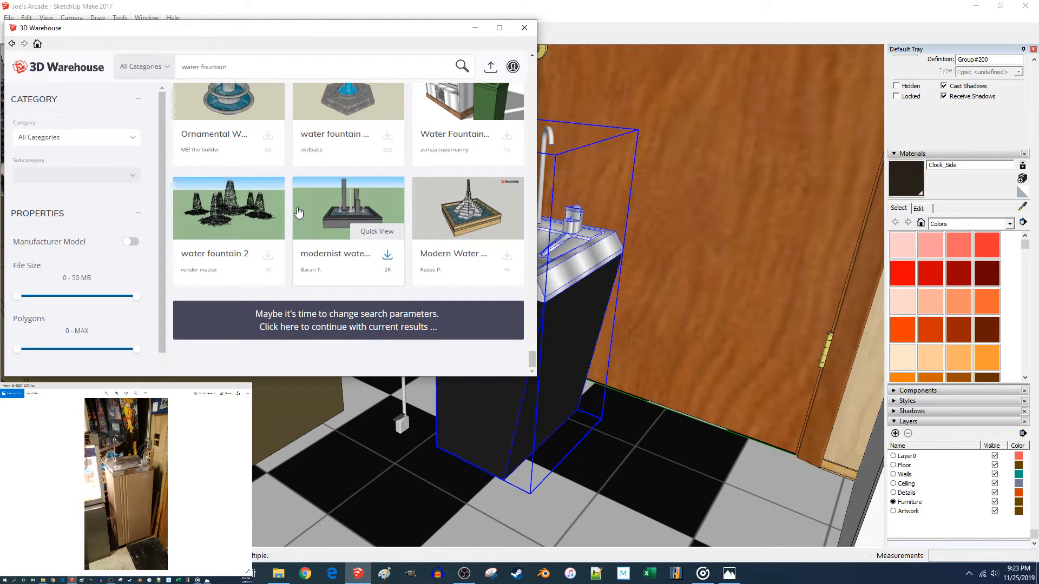
Load further "water fountain" results, look through them and view the details page of the Pedestal water fountain.
{"action": "left_click", "coordinate": [317, 314]}
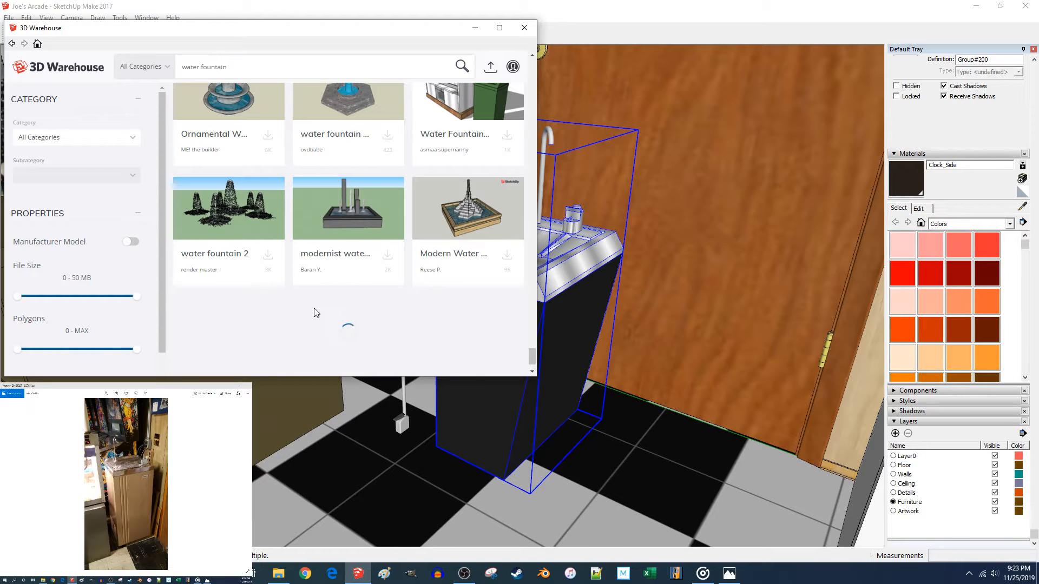
{"action": "scroll", "coordinate": [304, 198], "scroll_direction": "down", "scroll_amount": 5}
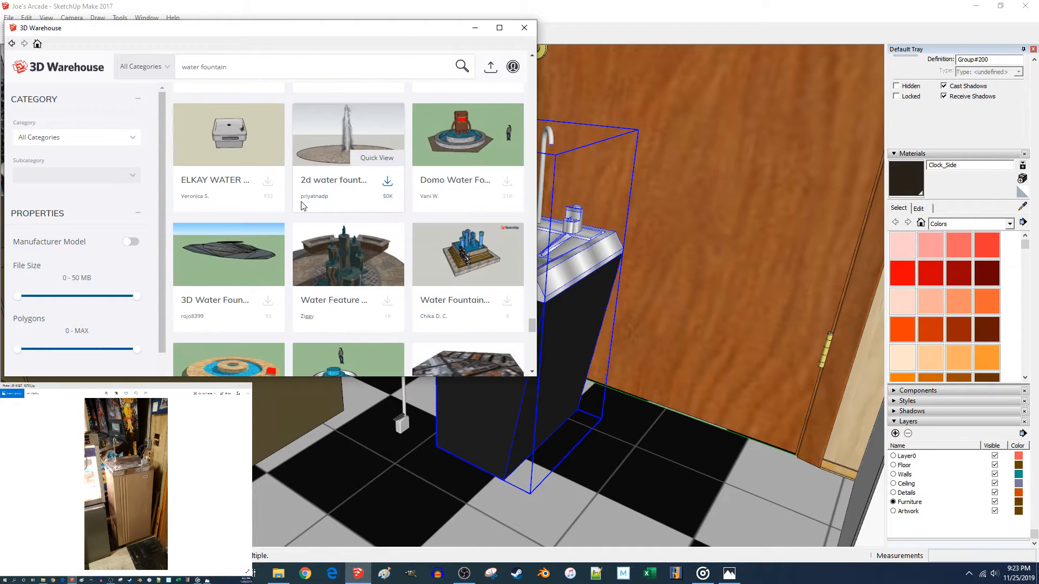
{"action": "scroll", "coordinate": [302, 200], "scroll_direction": "down", "scroll_amount": 4}
{"action": "scroll", "coordinate": [317, 218], "scroll_direction": "down", "scroll_amount": 4}
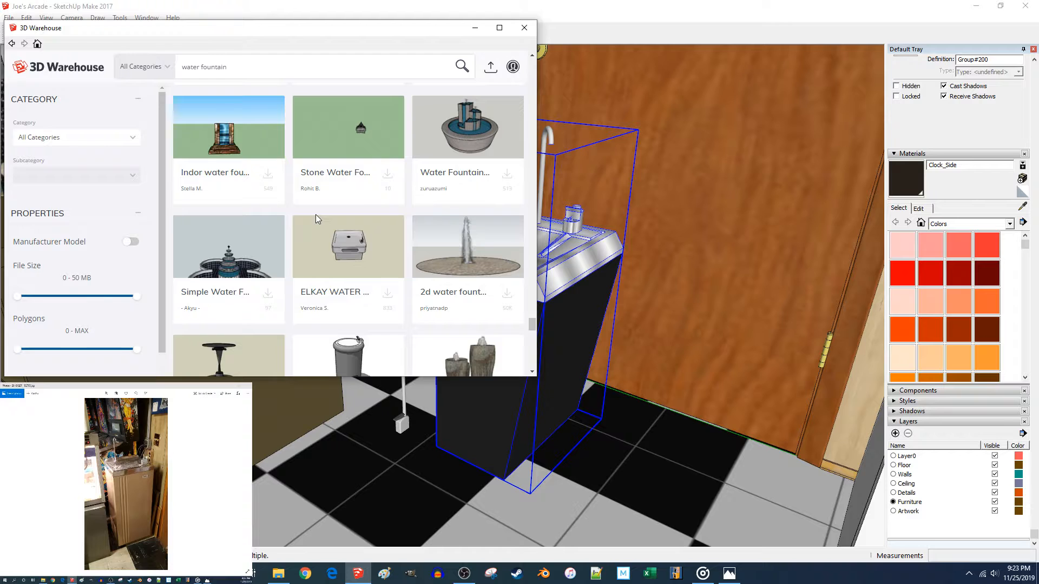
{"action": "scroll", "coordinate": [314, 215], "scroll_direction": "down", "scroll_amount": 4}
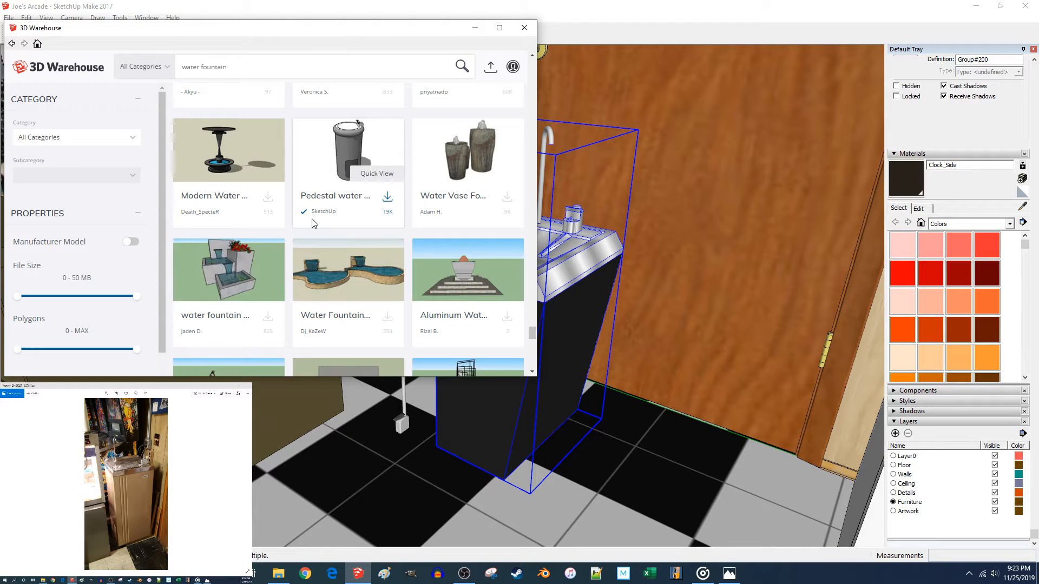
{"action": "left_click", "coordinate": [336, 145]}
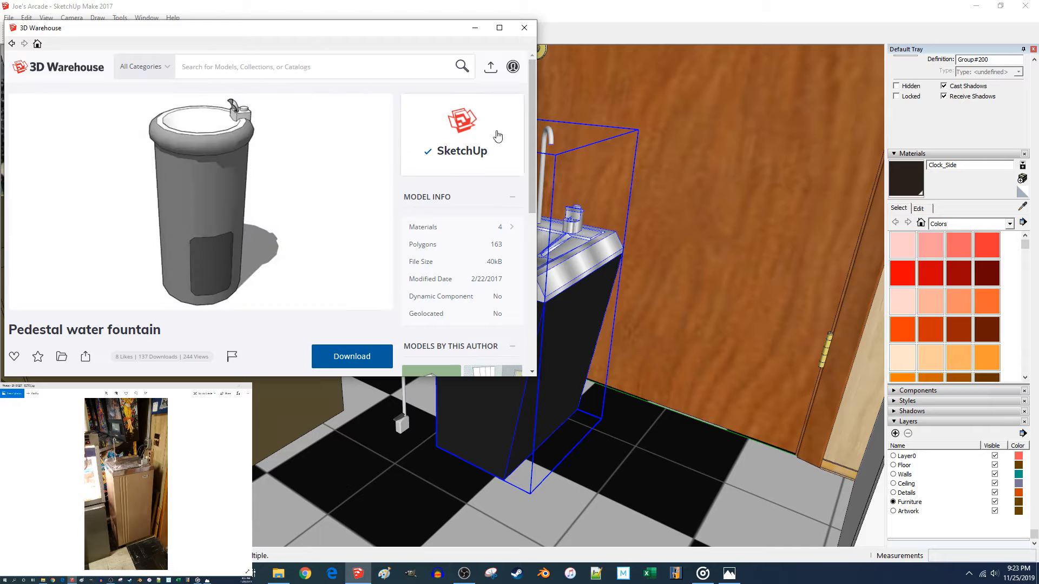
Examine the drinking fountain's reference photo at full size, return it to the second screen, and close the 3D Warehouse.
{"action": "left_click_drag", "start_coordinate": [207, 385], "coordinate": [741, 2]}
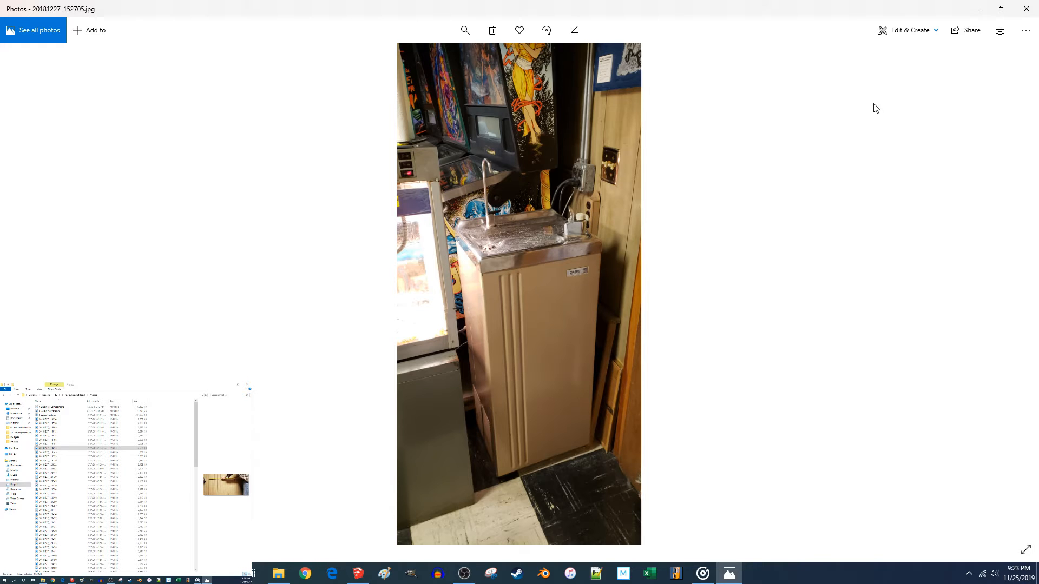
{"action": "left_click_drag", "start_coordinate": [852, 5], "coordinate": [209, 383]}
{"action": "left_click", "coordinate": [603, 17]}
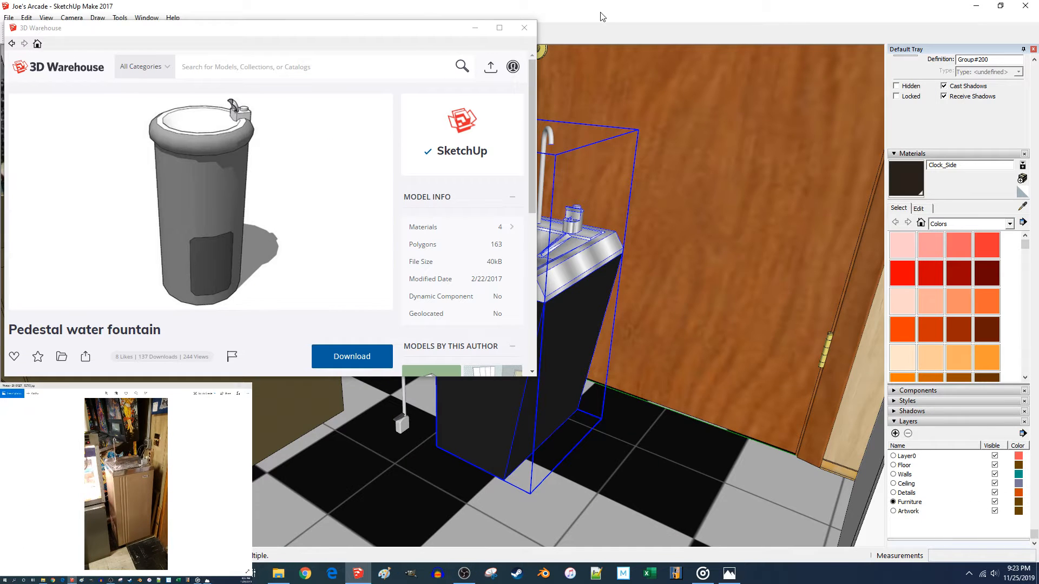
{"action": "left_click", "coordinate": [524, 27]}
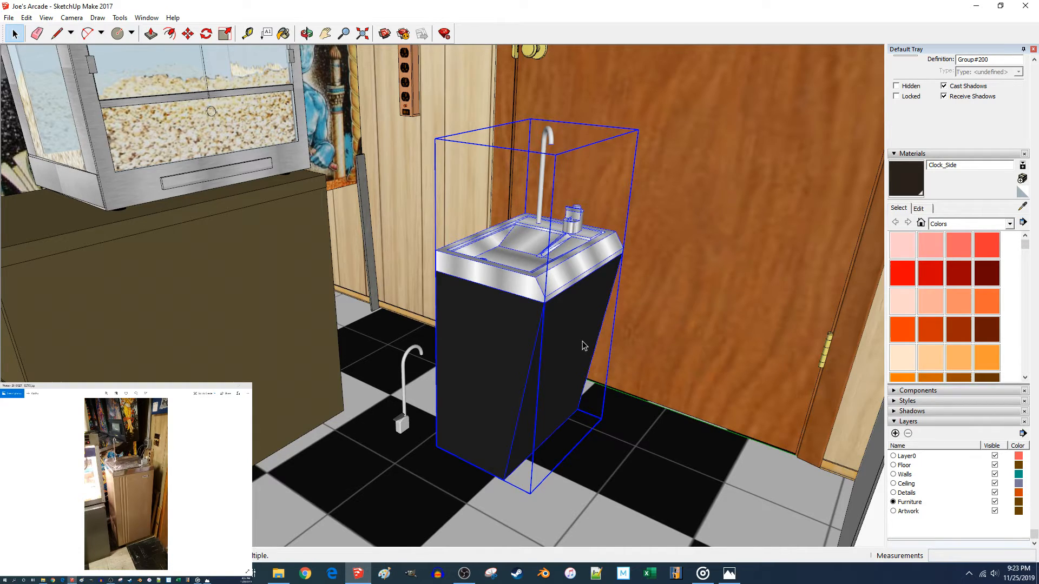
Open the imported fountain group and delete its tall curved tap together with the leftover path line.
{"action": "scroll", "coordinate": [583, 345], "scroll_direction": "down", "scroll_amount": 2}
{"action": "scroll", "coordinate": [587, 362], "scroll_direction": "up", "scroll_amount": 5}
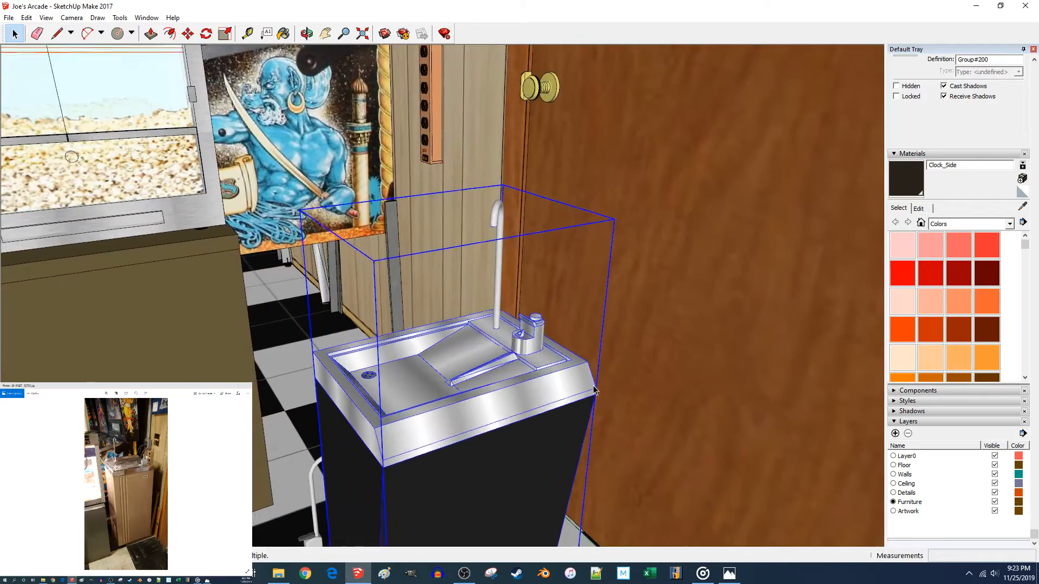
{"action": "middle_click_drag", "start_coordinate": [594, 390], "coordinate": [514, 320]}
{"action": "double_click", "coordinate": [476, 263]}
{"action": "scroll", "coordinate": [476, 262], "scroll_direction": "up", "scroll_amount": 3}
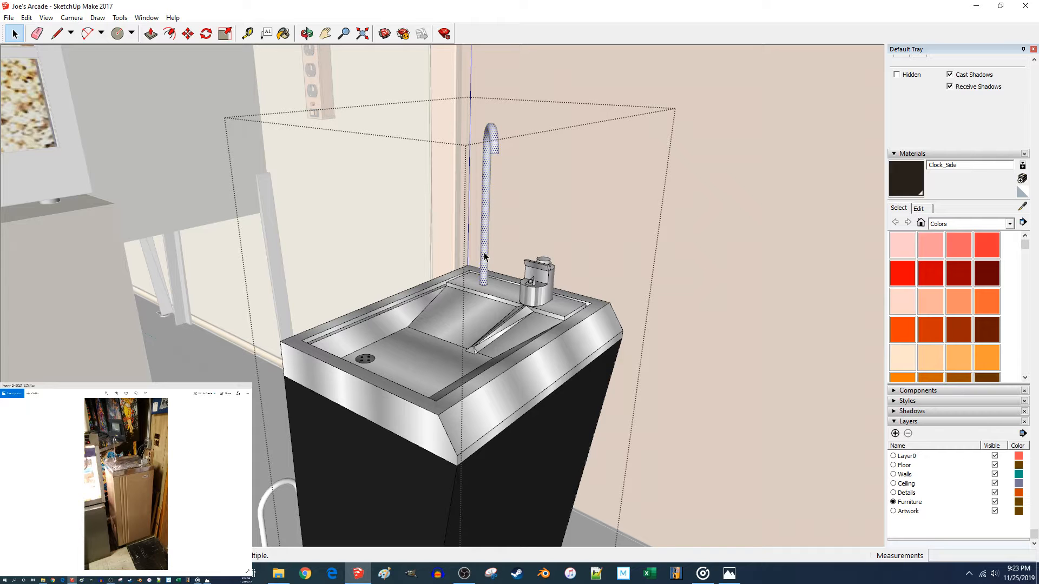
{"action": "key", "text": "Delete"}
{"action": "scroll", "coordinate": [486, 183], "scroll_direction": "down", "scroll_amount": 1}
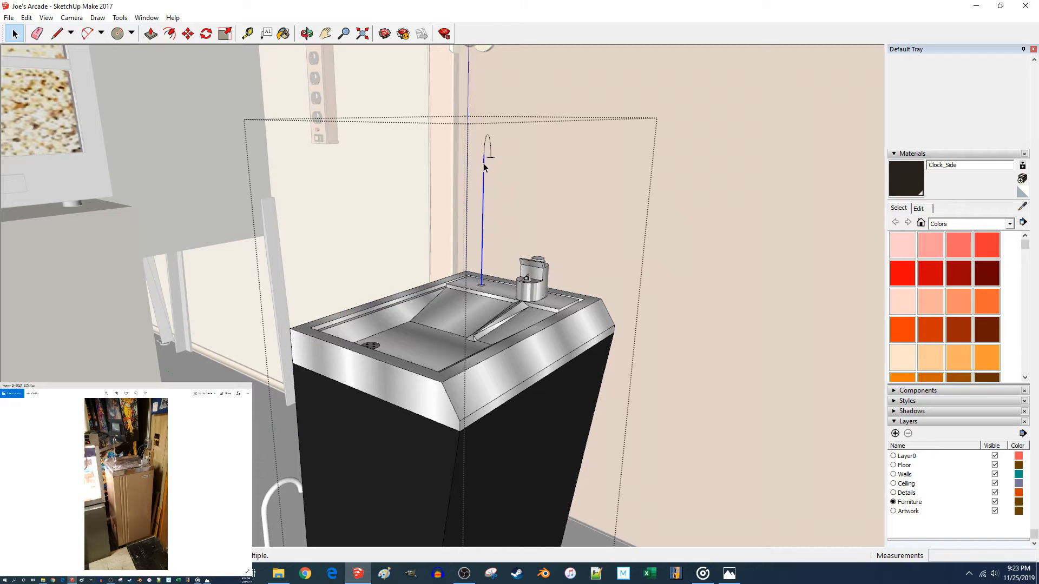
{"action": "key", "text": "Delete"}
Delete the removed tap's leftover circle from the fountain's steel top and finish editing the group.
{"action": "middle_click_drag", "start_coordinate": [492, 158], "coordinate": [499, 295]}
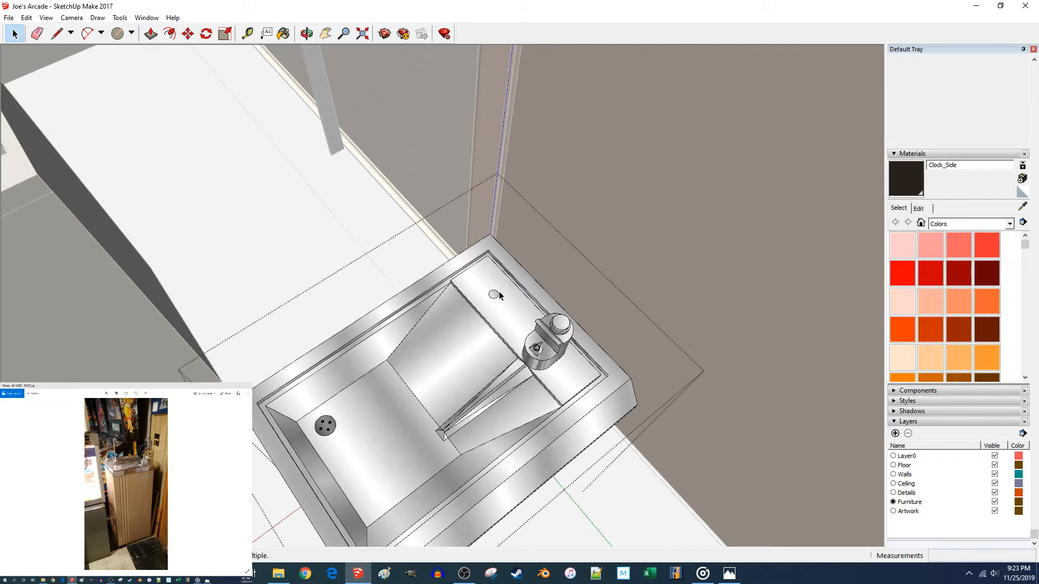
{"action": "scroll", "coordinate": [497, 296], "scroll_direction": "up", "scroll_amount": 8}
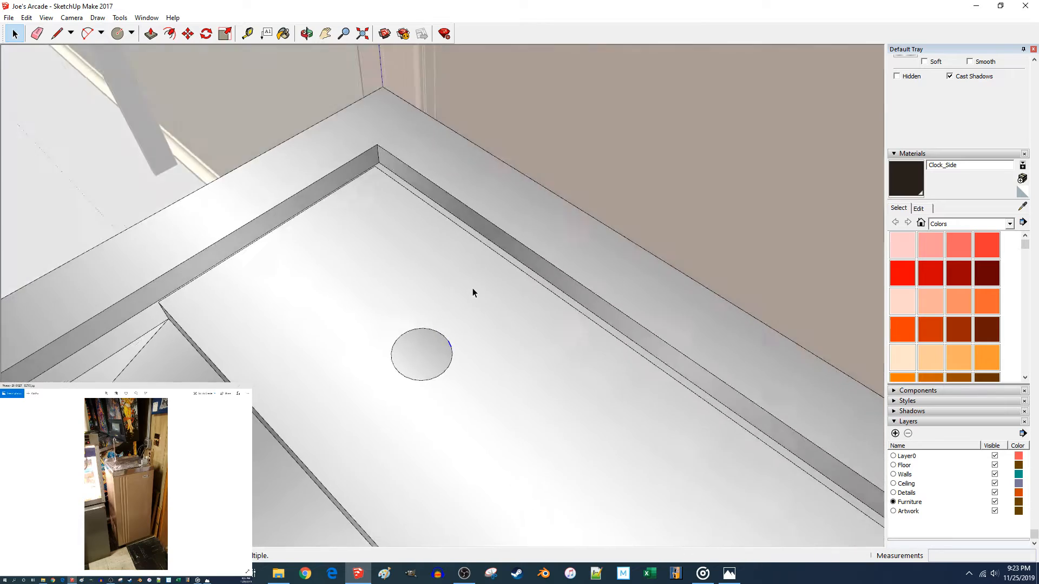
{"action": "middle_click_drag", "start_coordinate": [472, 288], "coordinate": [452, 430]}
{"action": "scroll", "coordinate": [464, 301], "scroll_direction": "up", "scroll_amount": 4}
{"action": "left_click", "coordinate": [454, 433]}
{"action": "key", "text": "Delete"}
{"action": "left_click", "coordinate": [461, 428]}
{"action": "scroll", "coordinate": [461, 427], "scroll_direction": "down", "scroll_amount": 6}
{"action": "scroll", "coordinate": [454, 365], "scroll_direction": "down", "scroll_amount": 1}
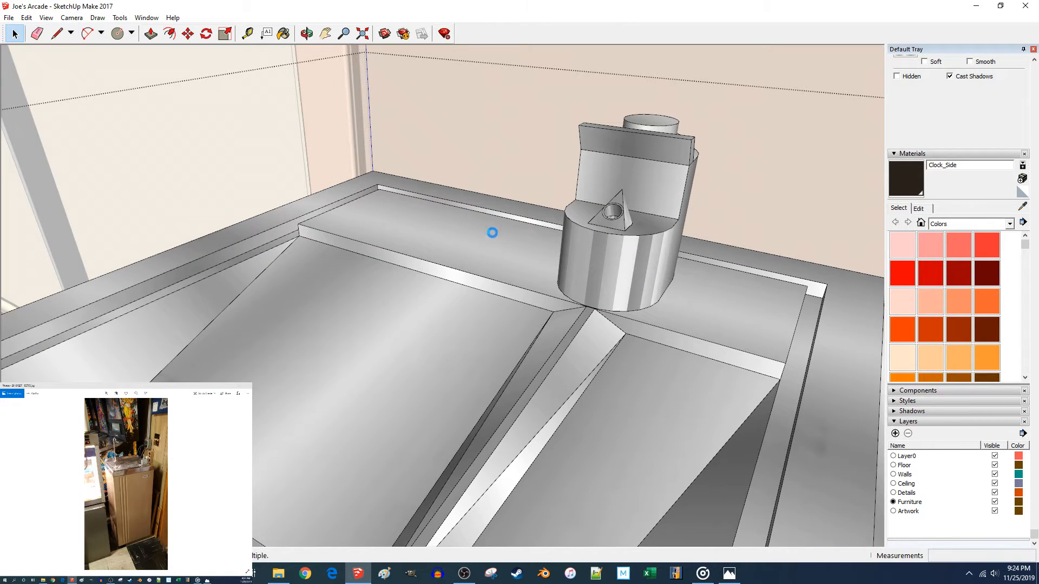
{"action": "scroll", "coordinate": [494, 235], "scroll_direction": "down", "scroll_amount": 10}
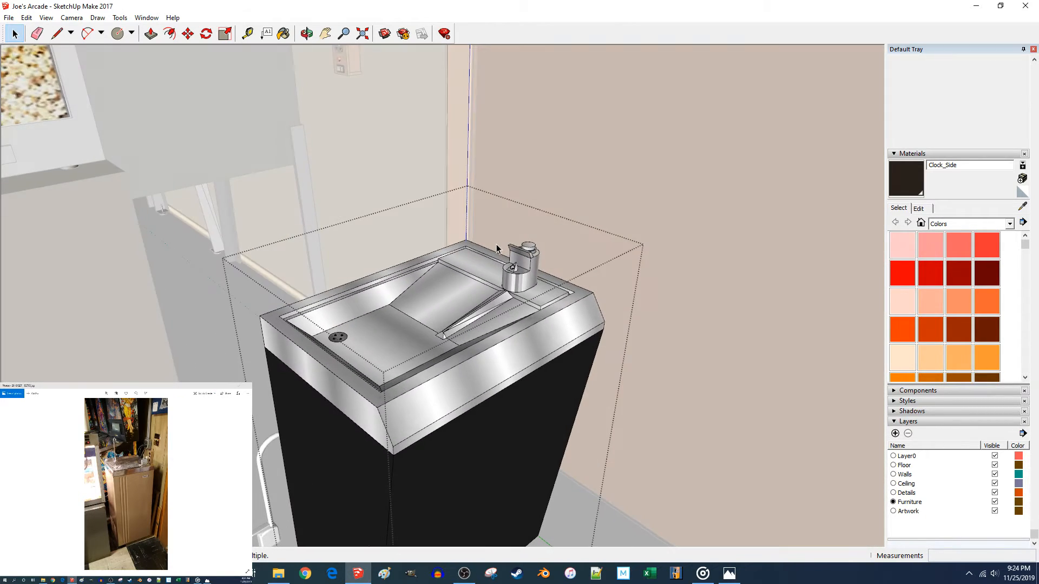
{"action": "middle_click_drag", "start_coordinate": [497, 248], "coordinate": [556, 250]}
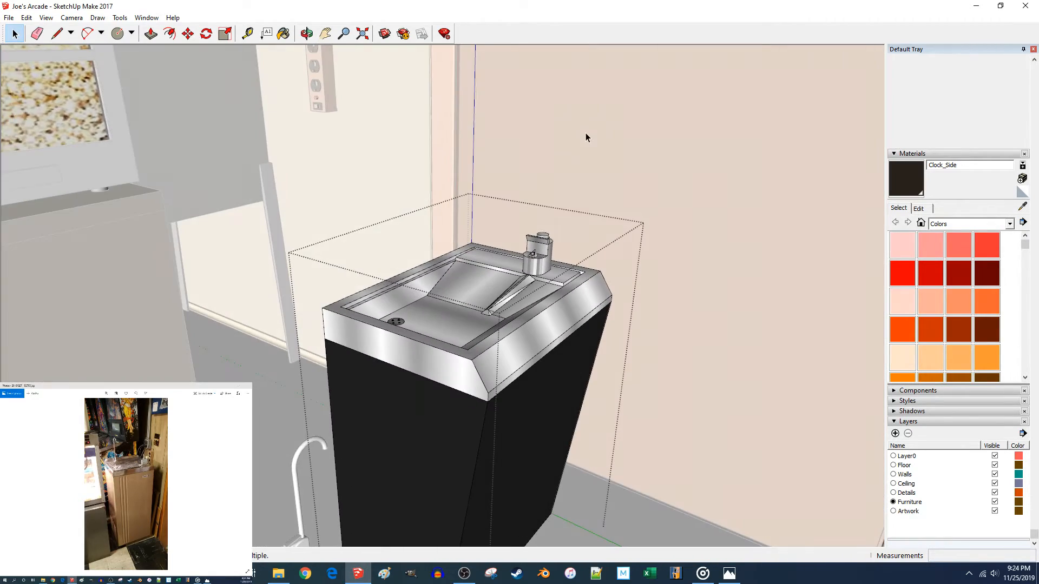
{"action": "left_click", "coordinate": [585, 133]}
{"action": "mouse_move", "coordinate": [581, 134]}
{"action": "middle_mouse_down"}
{"action": "mouse_move", "coordinate": [564, 138]}
{"action": "mouse_move", "coordinate": [520, 209]}
{"action": "mouse_move", "coordinate": [465, 385]}
{"action": "mouse_move", "coordinate": [381, 445]}
{"action": "middle_mouse_up"}
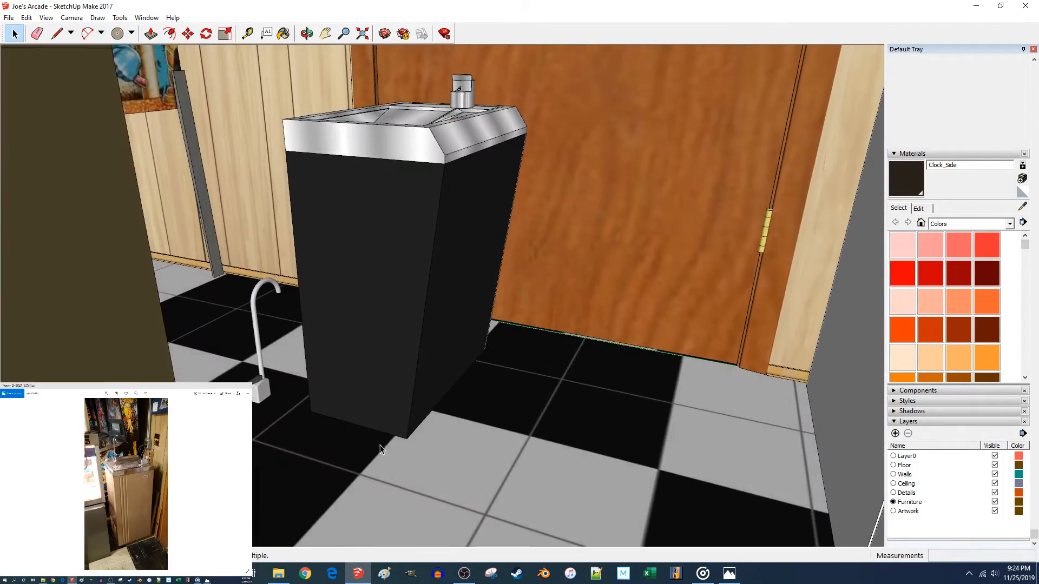
{"action": "key", "text": "l"}
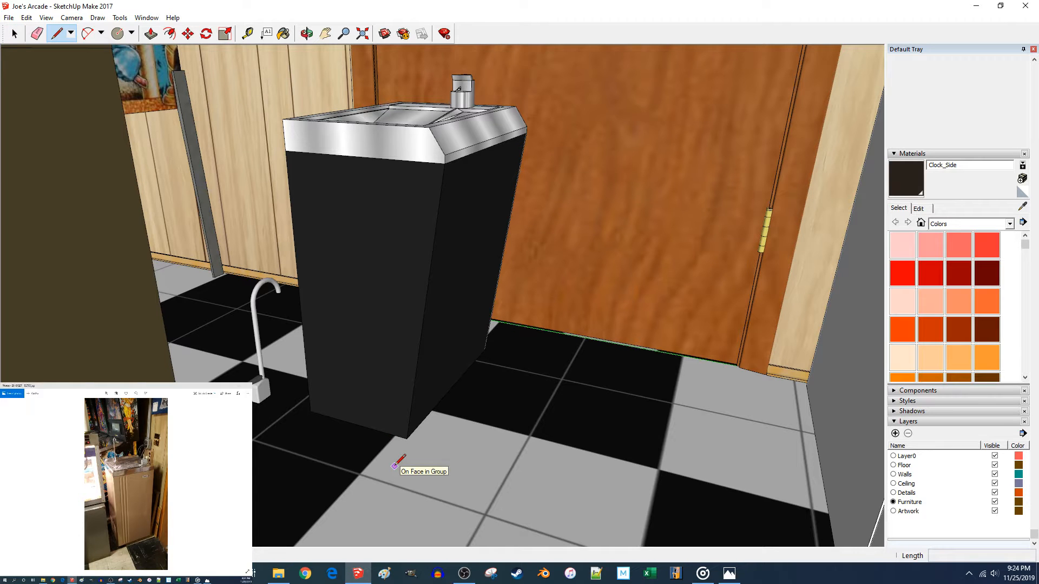
{"action": "key", "text": "space"}
{"action": "middle_click_drag", "start_coordinate": [394, 467], "coordinate": [415, 348]}
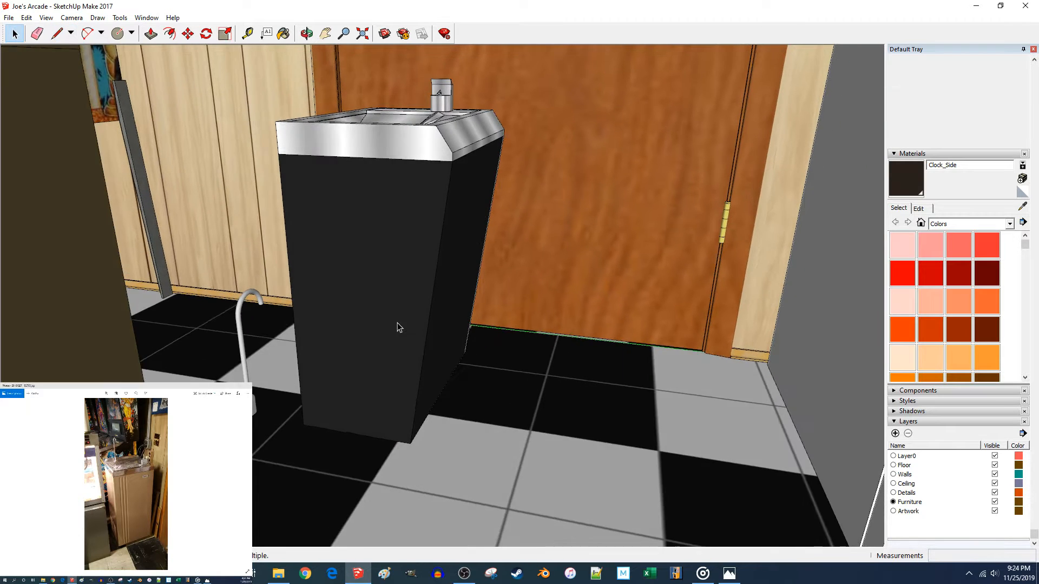
{"action": "double_click", "coordinate": [385, 307]}
{"action": "middle_click_drag", "start_coordinate": [384, 308], "coordinate": [394, 331]}
{"action": "mouse_move", "coordinate": [332, 427]}
{"action": "middle_mouse_down"}
{"action": "mouse_move", "coordinate": [386, 379]}
{"action": "mouse_move", "coordinate": [357, 459]}
{"action": "middle_mouse_up"}
{"action": "key", "text": "l"}
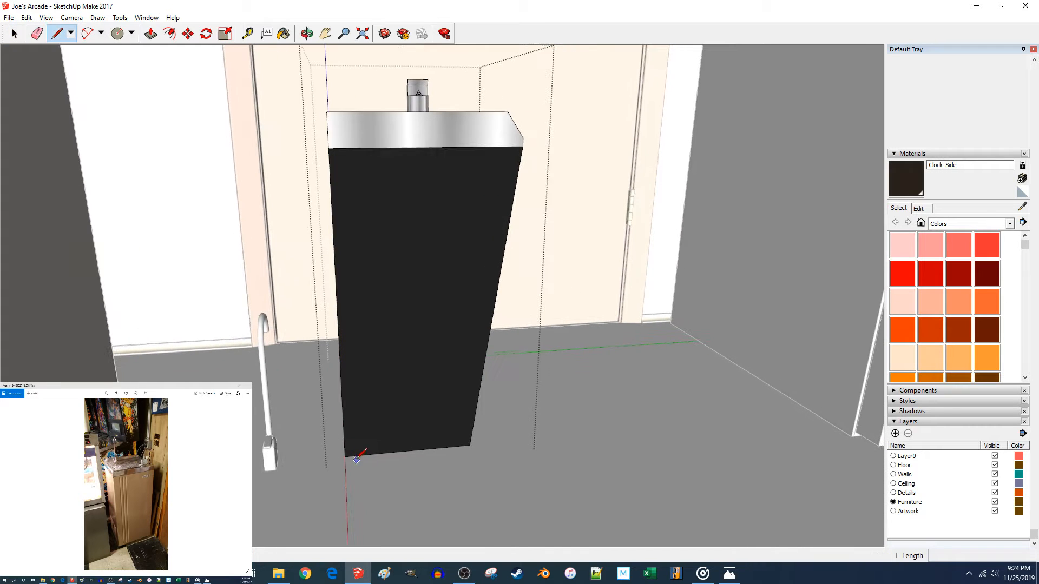
{"action": "key", "text": "space"}
{"action": "key", "text": "Escape"}
Draw a 14" guide line along the green axis from the lower front corner of the fountain's cabinet.
{"action": "key", "text": "l"}
{"action": "left_click", "coordinate": [344, 456]}
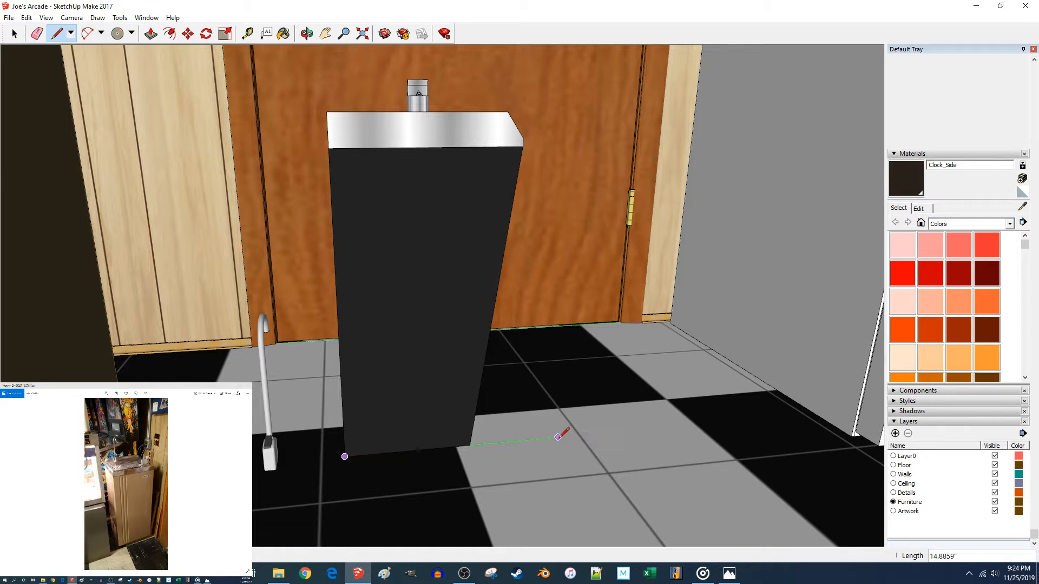
{"action": "type", "text": "14"}
{"action": "key", "text": "Return"}
{"action": "middle_click_drag", "start_coordinate": [546, 403], "coordinate": [394, 403]}
{"action": "key", "text": "space"}
Open the fountain group and stretch the side of the steel top holding the small spout outward by 2.5" along the green axis.
{"action": "double_click", "coordinate": [324, 383]}
{"action": "scroll", "coordinate": [325, 404], "scroll_direction": "up", "scroll_amount": 2}
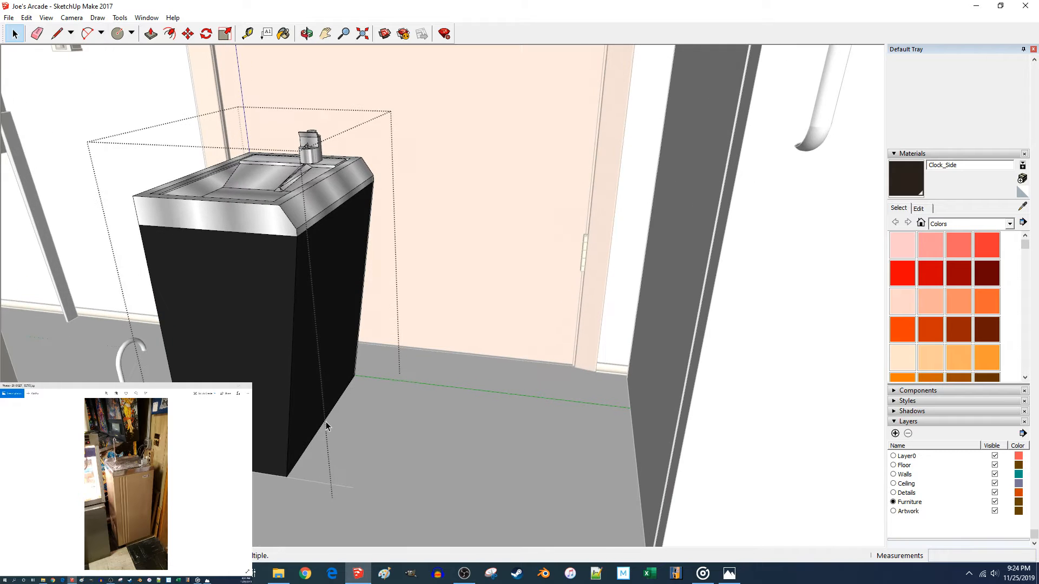
{"action": "middle_click_drag", "start_coordinate": [304, 309], "coordinate": [246, 197]}
{"action": "left_click_drag", "start_coordinate": [242, 191], "coordinate": [450, 358]}
{"action": "middle_click_drag", "start_coordinate": [450, 358], "coordinate": [345, 355]}
{"action": "scroll", "coordinate": [345, 355], "scroll_direction": "up", "scroll_amount": 5}
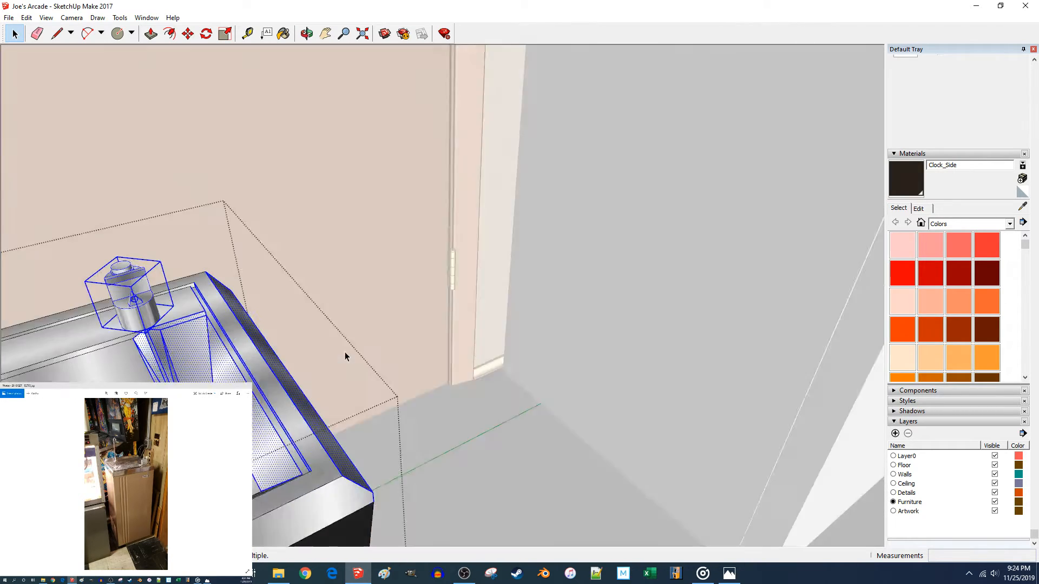
{"action": "scroll", "coordinate": [345, 352], "scroll_direction": "down", "scroll_amount": 6}
{"action": "key", "text": "m"}
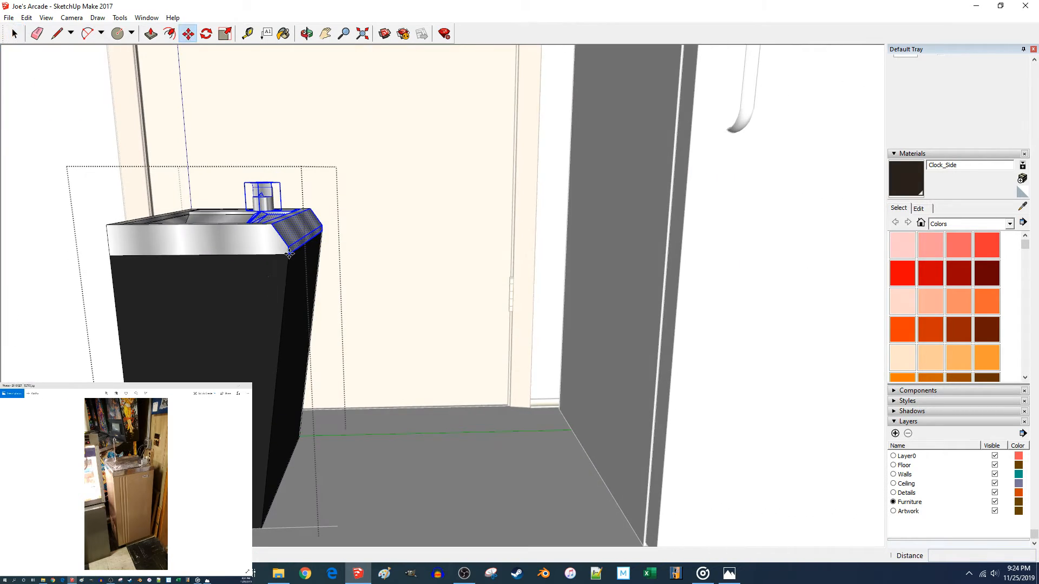
{"action": "left_click", "coordinate": [289, 256]}
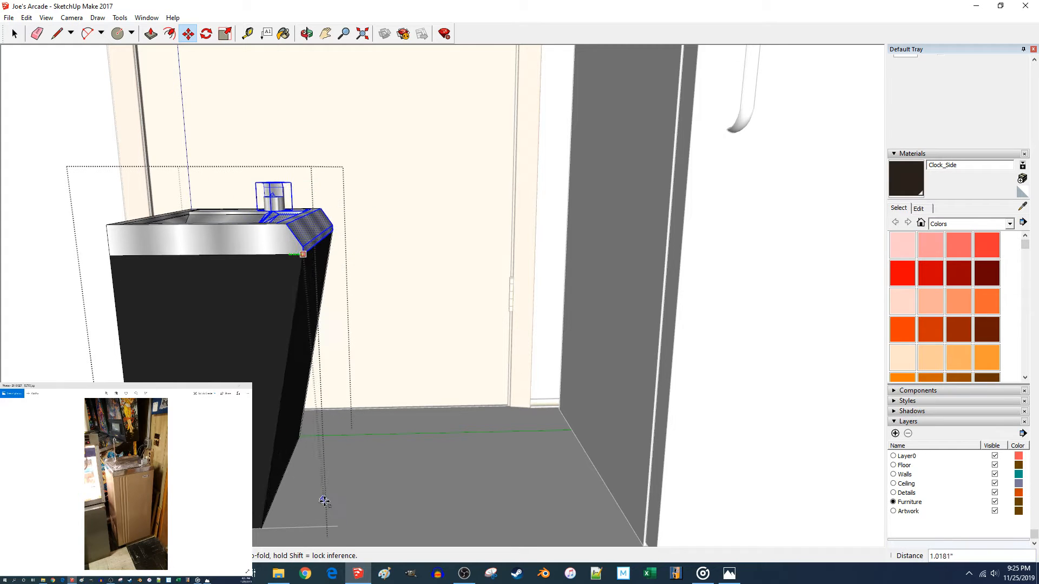
{"action": "type", "text": "2.5"}
{"action": "key", "text": "Return"}
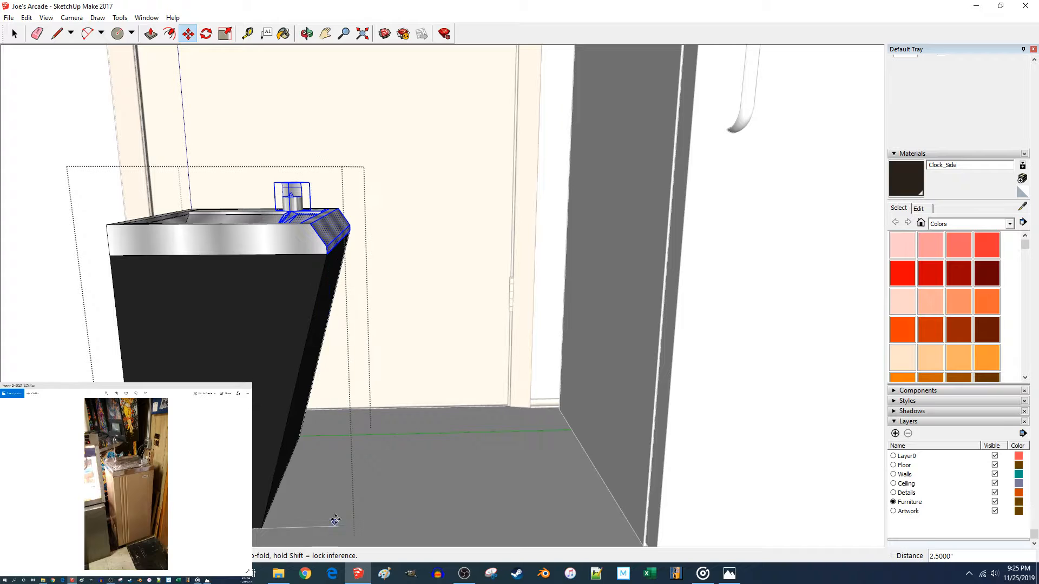
Move the cabinet's lower side edge to the end of the 14" guide line, finish editing the group, and select the guide line.
{"action": "middle_click_drag", "start_coordinate": [344, 481], "coordinate": [279, 359]}
{"action": "middle_click_drag", "start_coordinate": [251, 318], "coordinate": [187, 284]}
{"action": "key", "text": "space"}
{"action": "left_click", "coordinate": [258, 453]}
{"action": "key", "text": "m"}
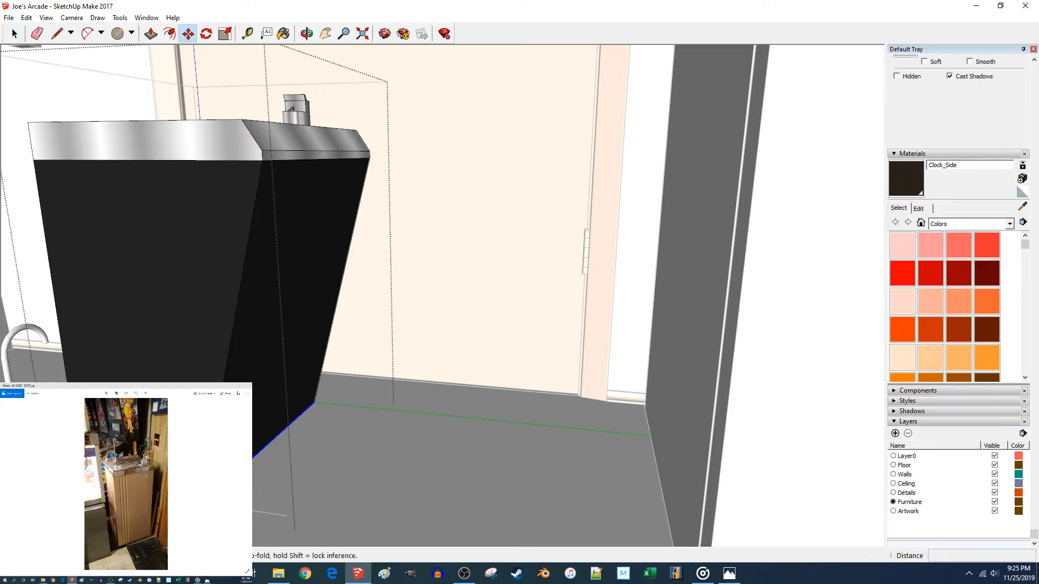
{"action": "left_click", "coordinate": [202, 504]}
{"action": "left_click", "coordinate": [287, 516]}
{"action": "key", "text": "space"}
{"action": "left_click", "coordinate": [408, 473]}
{"action": "left_click", "coordinate": [276, 516]}
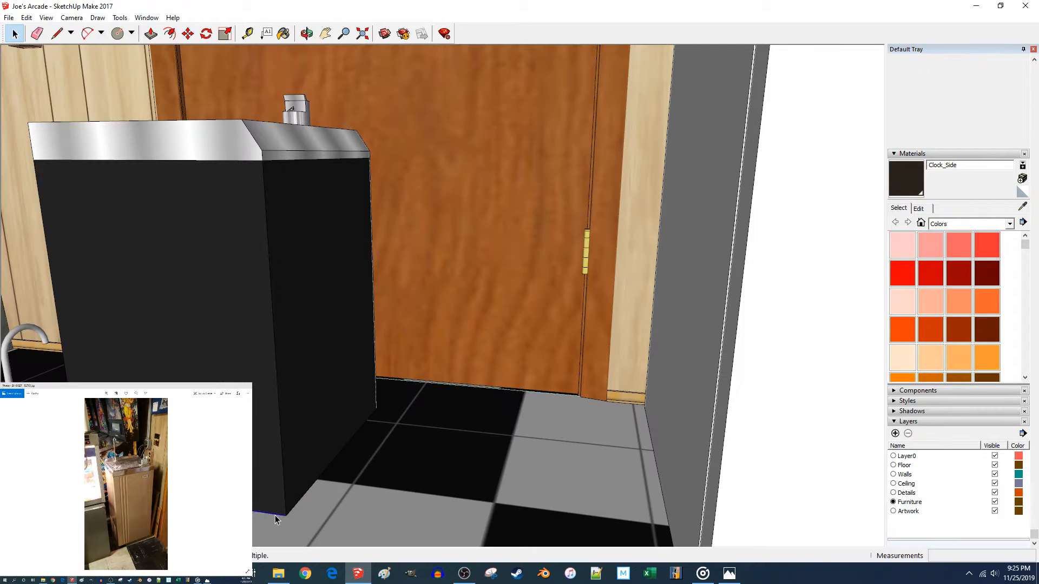
Draw a 17" guide line along the red axis from the lower corner of the cabinet nearest the door.
{"action": "scroll", "coordinate": [272, 515], "scroll_direction": "down", "scroll_amount": 5}
{"action": "middle_click_drag", "start_coordinate": [272, 515], "coordinate": [647, 343]}
{"action": "key", "text": "l"}
{"action": "left_click", "coordinate": [595, 381]}
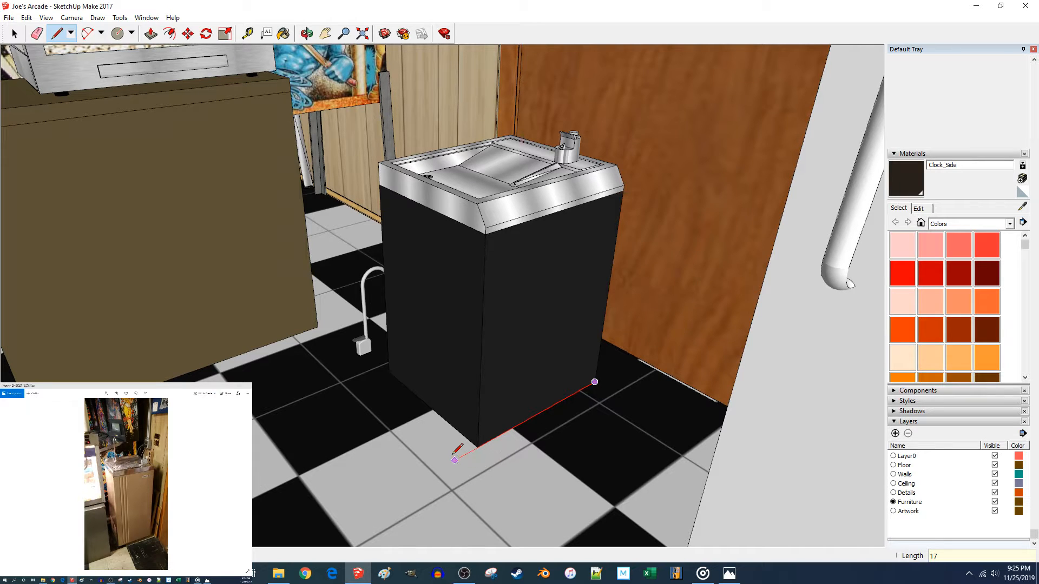
Open the fountain group, extend its entire front section 1.5" along the red axis to the guide line's end, and finish editing.
{"action": "key", "text": "space"}
{"action": "left_click", "coordinate": [538, 371]}
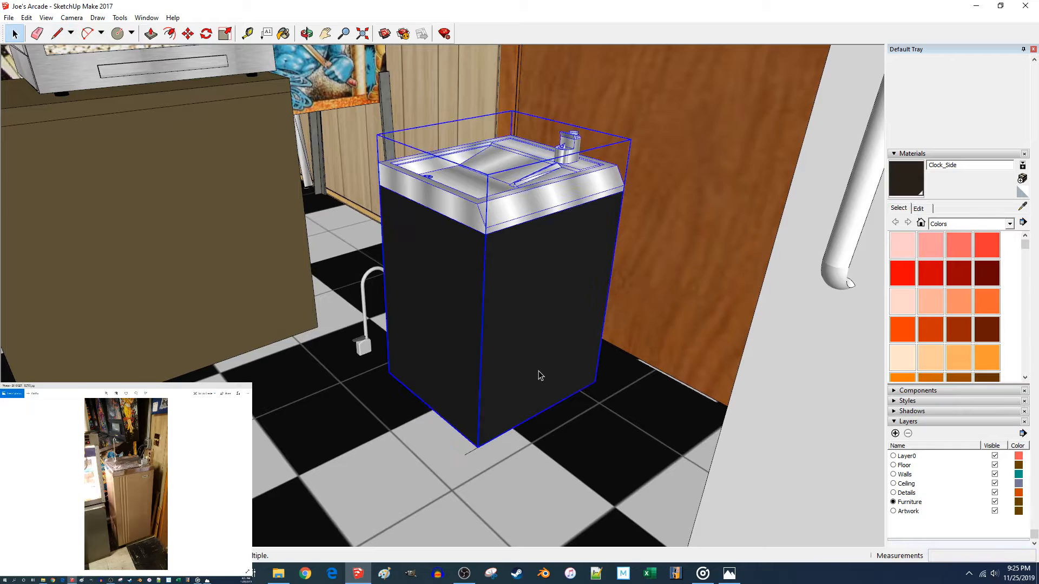
{"action": "double_click", "coordinate": [515, 364]}
{"action": "scroll", "coordinate": [466, 347], "scroll_direction": "up", "scroll_amount": 10}
{"action": "scroll", "coordinate": [453, 413], "scroll_direction": "down", "scroll_amount": 5}
{"action": "middle_click_drag", "start_coordinate": [453, 414], "coordinate": [469, 473]}
{"action": "middle_click_drag", "start_coordinate": [477, 275], "coordinate": [495, 332]}
{"action": "left_click_drag", "start_coordinate": [359, 112], "coordinate": [510, 447]}
{"action": "middle_click_drag", "start_coordinate": [510, 448], "coordinate": [527, 407]}
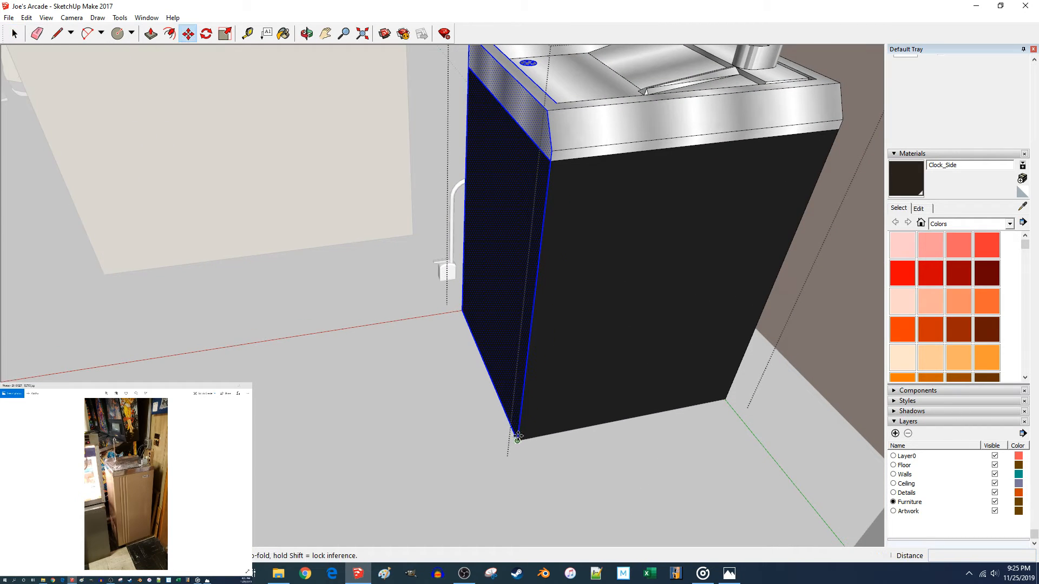
{"action": "left_click", "coordinate": [517, 437]}
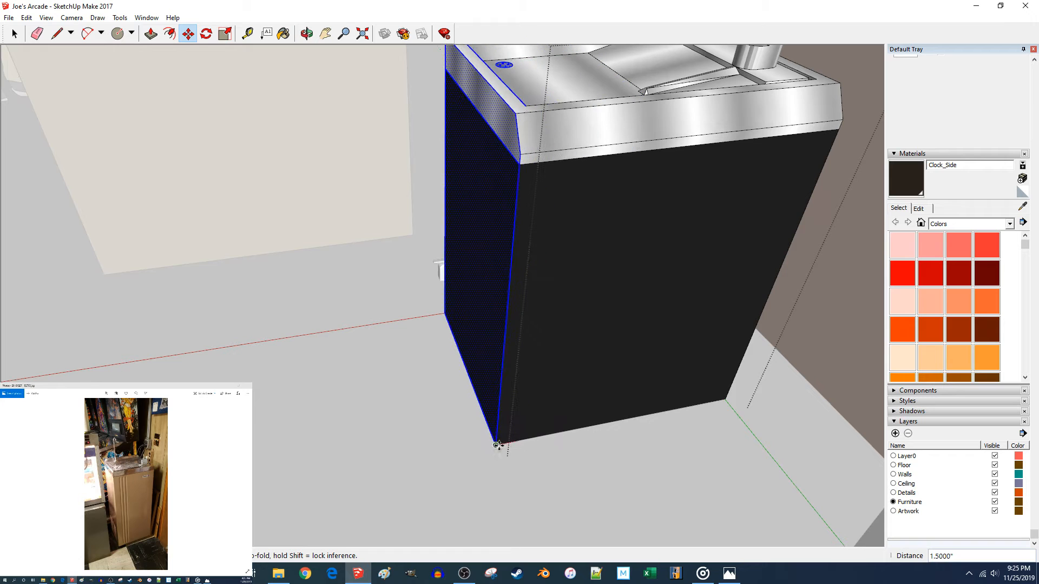
{"action": "left_click", "coordinate": [496, 445]}
{"action": "key", "text": "space"}
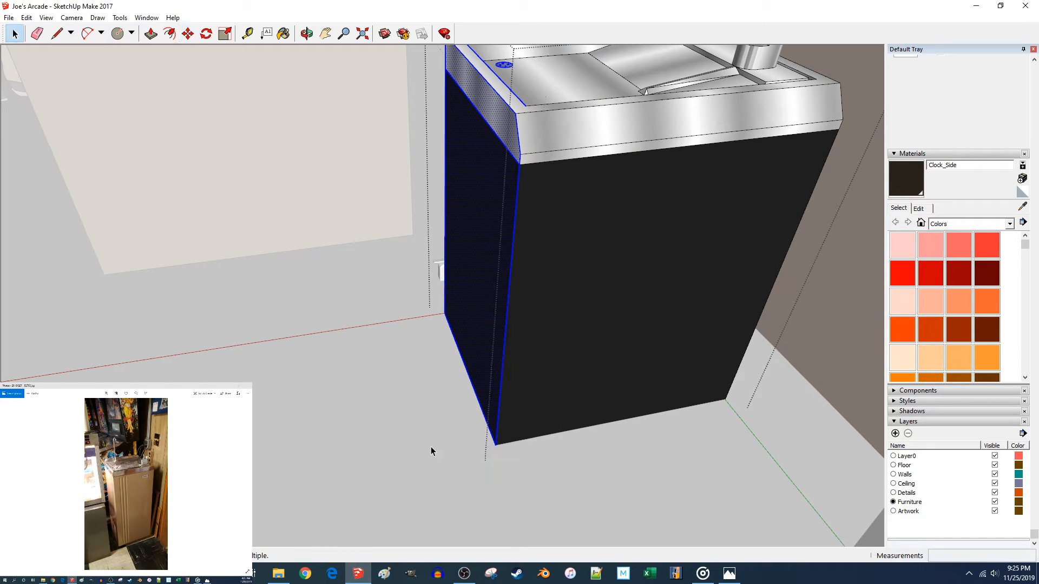
{"action": "left_click", "coordinate": [431, 447]}
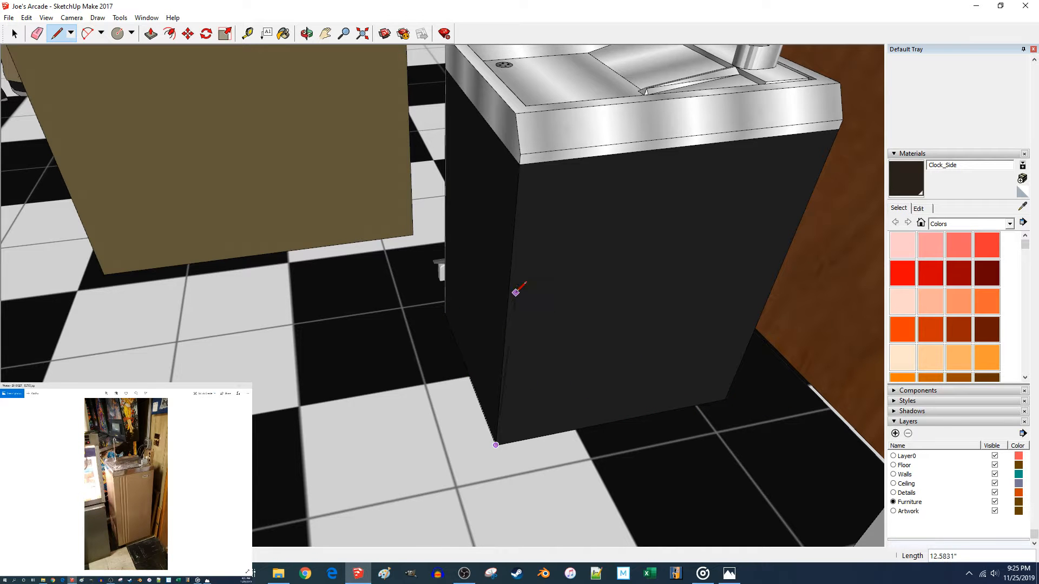
Draw a vertical guide line upward from the cabinet's lower front corner to mark the fountain's height.
{"action": "key", "text": "space"}
{"action": "scroll", "coordinate": [515, 303], "scroll_direction": "down", "scroll_amount": 5}
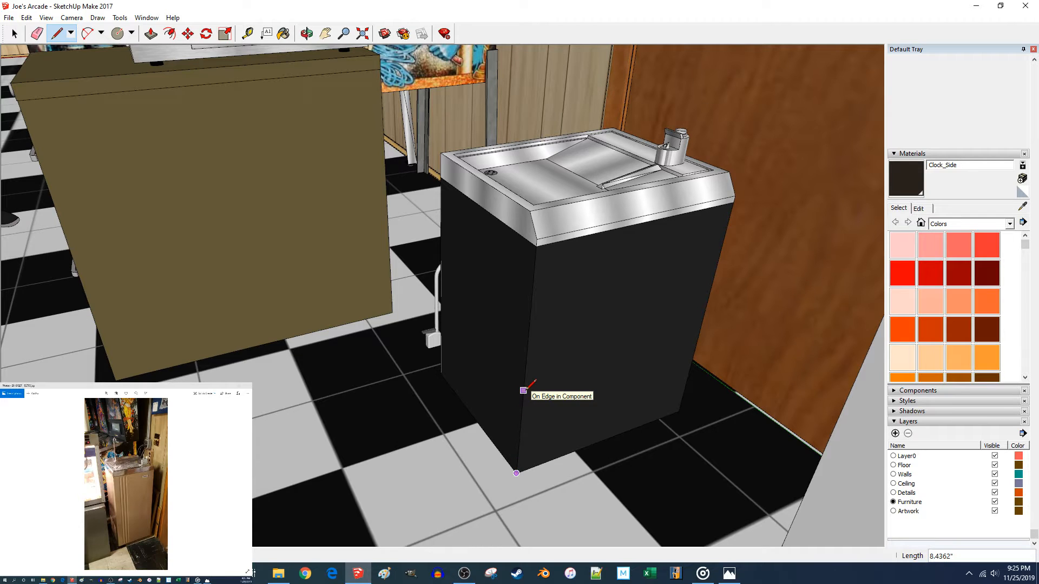
{"action": "scroll", "coordinate": [541, 387], "scroll_direction": "down", "scroll_amount": 6}
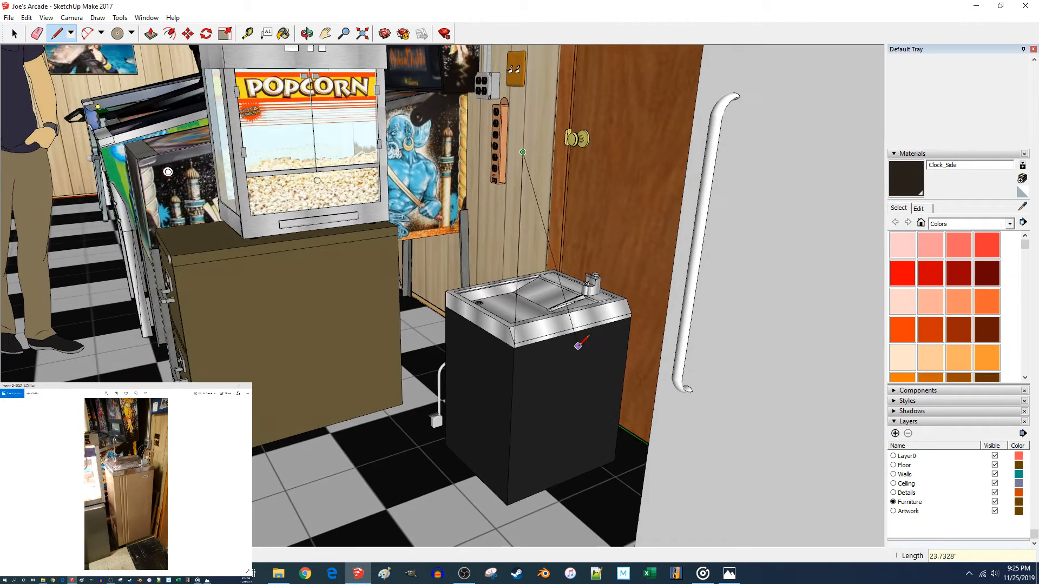
{"action": "key", "text": "space"}
Raise the whole fountain group by the front corner of its steel top to the upper end of the vertical guide line.
{"action": "left_click", "coordinate": [565, 379]}
{"action": "scroll", "coordinate": [565, 379], "scroll_direction": "up", "scroll_amount": 2}
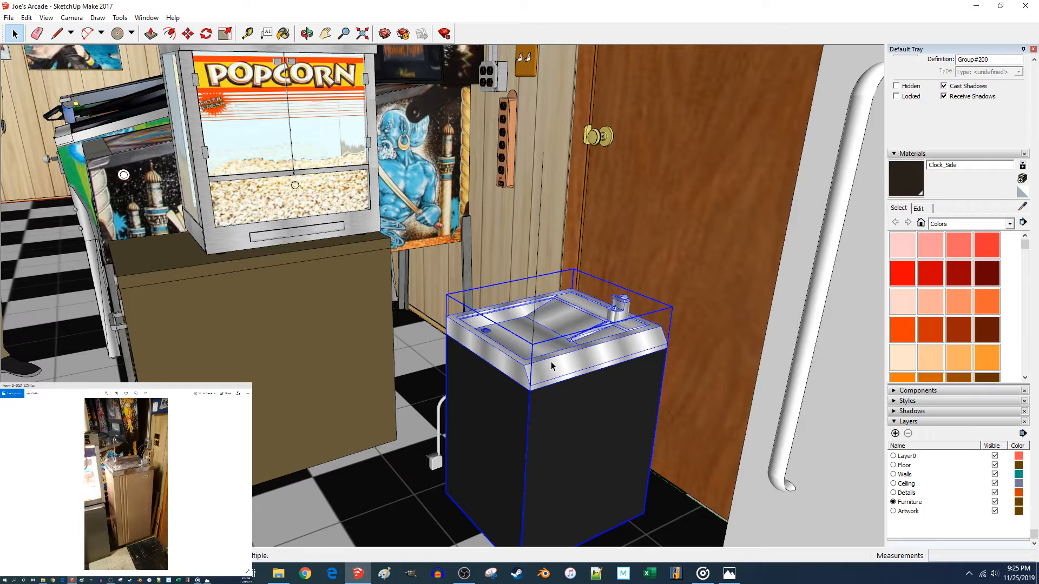
{"action": "left_click", "coordinate": [525, 366]}
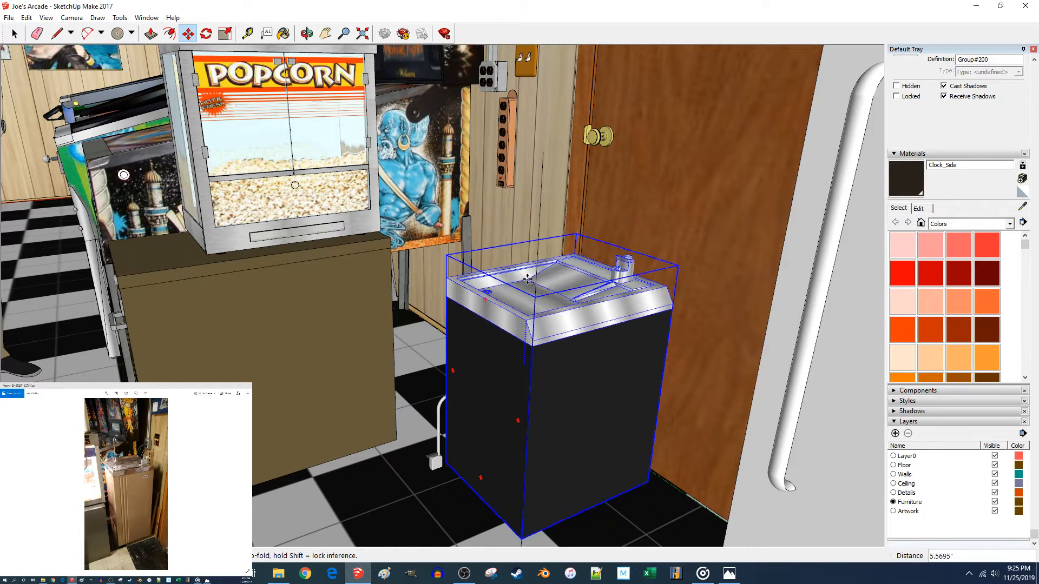
{"action": "middle_click_drag", "start_coordinate": [542, 156], "coordinate": [581, 298]}
{"action": "key", "text": "space"}
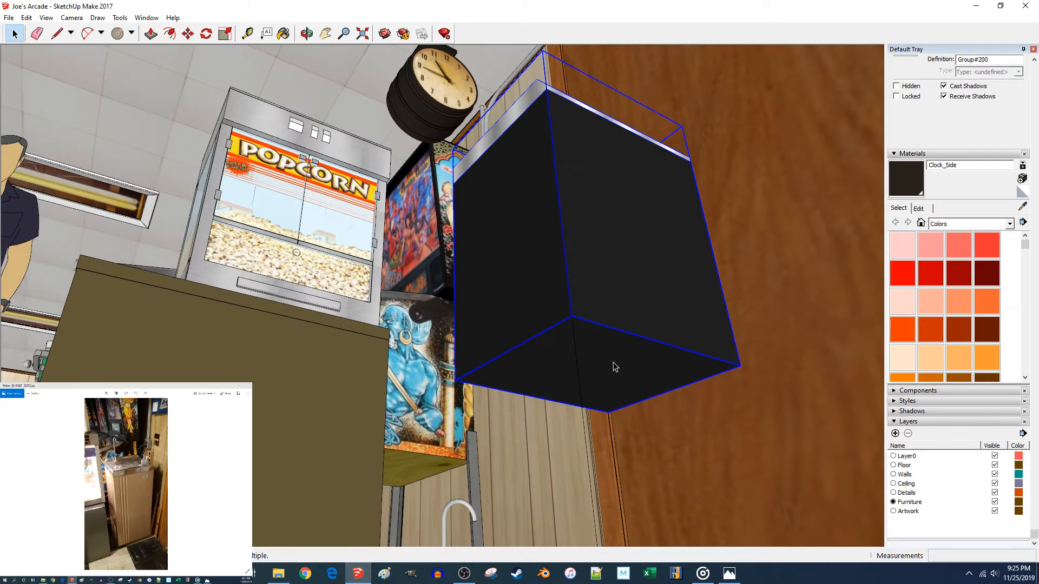
Open the fountain group, extend the cabinet's bottom face down to the floor with Push/Pull, and finish editing.
{"action": "double_click", "coordinate": [610, 363]}
{"action": "key", "text": "p"}
{"action": "left_click", "coordinate": [594, 369]}
{"action": "middle_click_drag", "start_coordinate": [598, 420], "coordinate": [503, 474]}
{"action": "left_click", "coordinate": [380, 469]}
{"action": "key", "text": "space"}
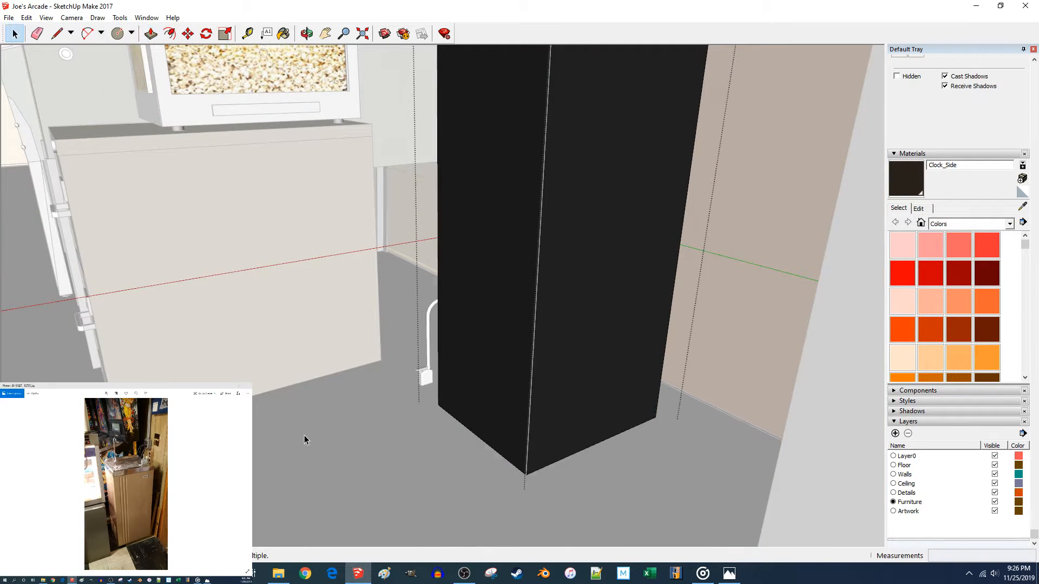
{"action": "left_click", "coordinate": [303, 436]}
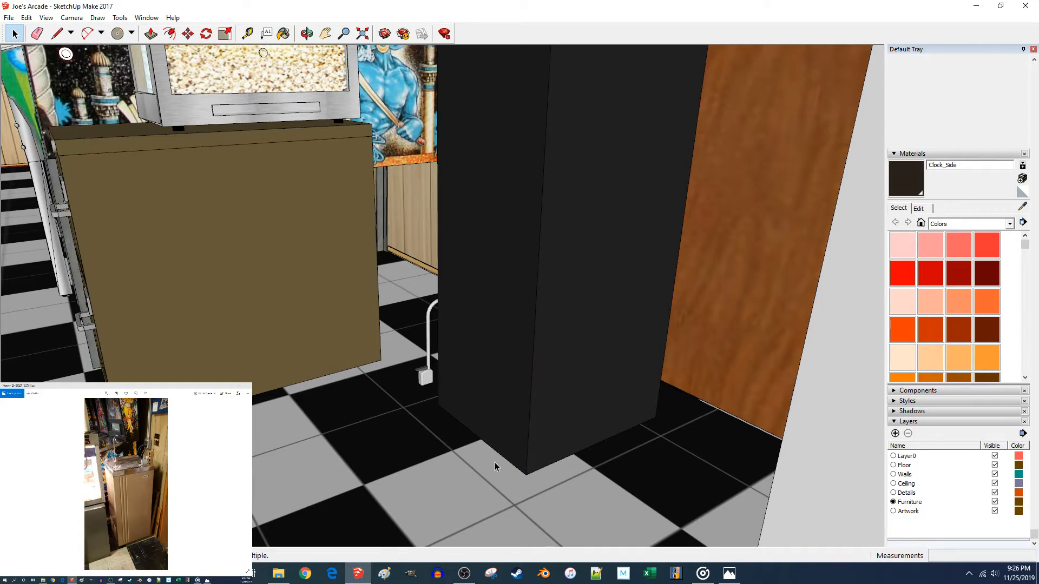
Examine the resized fountain's proportions and cabinet faces from several distances beside the popcorn machine.
{"action": "scroll", "coordinate": [495, 462], "scroll_direction": "down", "scroll_amount": 8}
{"action": "scroll", "coordinate": [509, 463], "scroll_direction": "up", "scroll_amount": 2}
{"action": "scroll", "coordinate": [509, 459], "scroll_direction": "up", "scroll_amount": 4}
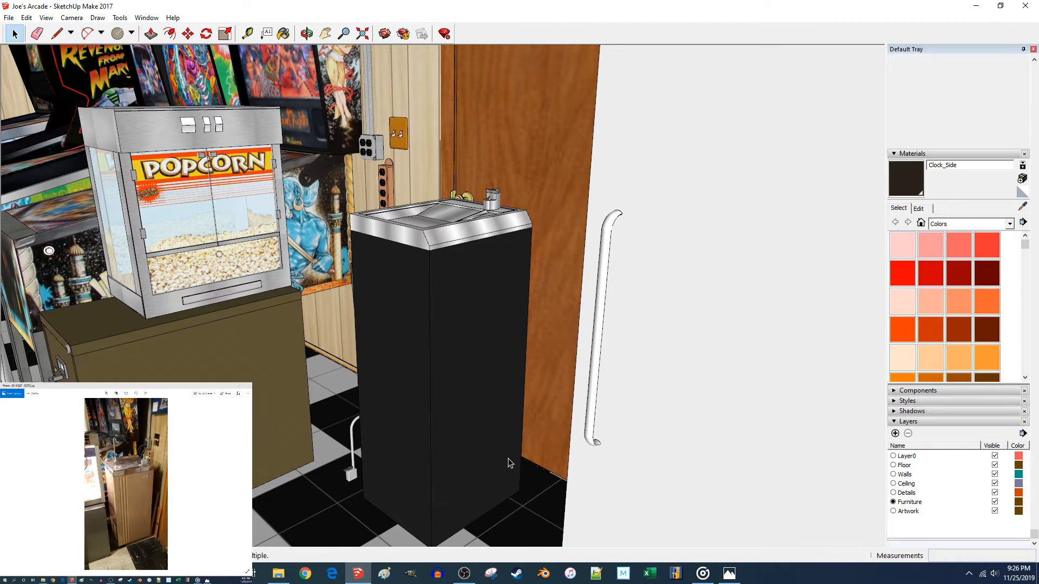
{"action": "left_click", "coordinate": [509, 463]}
{"action": "scroll", "coordinate": [480, 457], "scroll_direction": "up", "scroll_amount": 6}
{"action": "scroll", "coordinate": [464, 368], "scroll_direction": "down", "scroll_amount": 6}
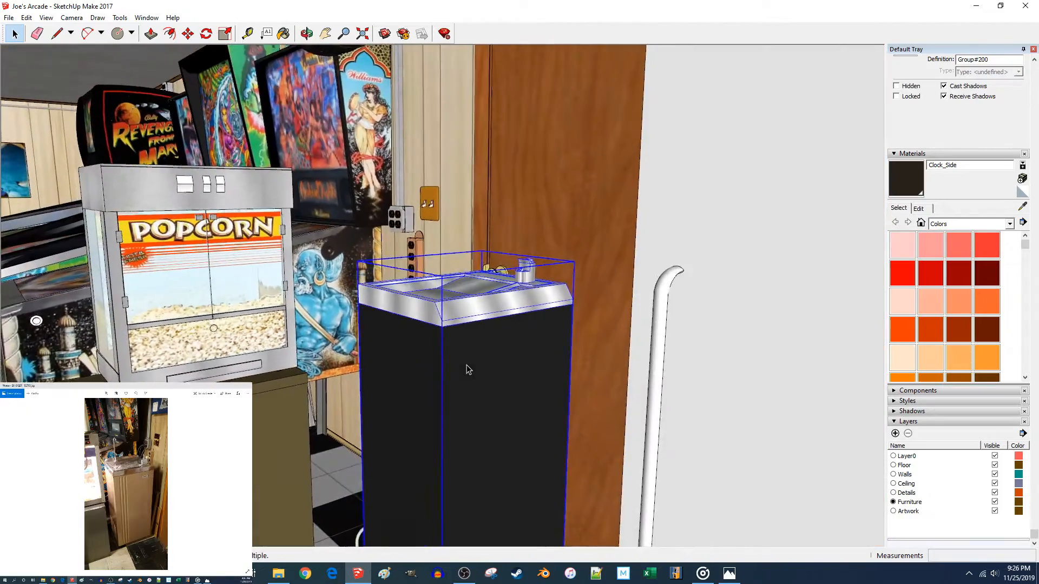
{"action": "scroll", "coordinate": [463, 372], "scroll_direction": "up", "scroll_amount": 8}
{"action": "scroll", "coordinate": [457, 379], "scroll_direction": "down", "scroll_amount": 2}
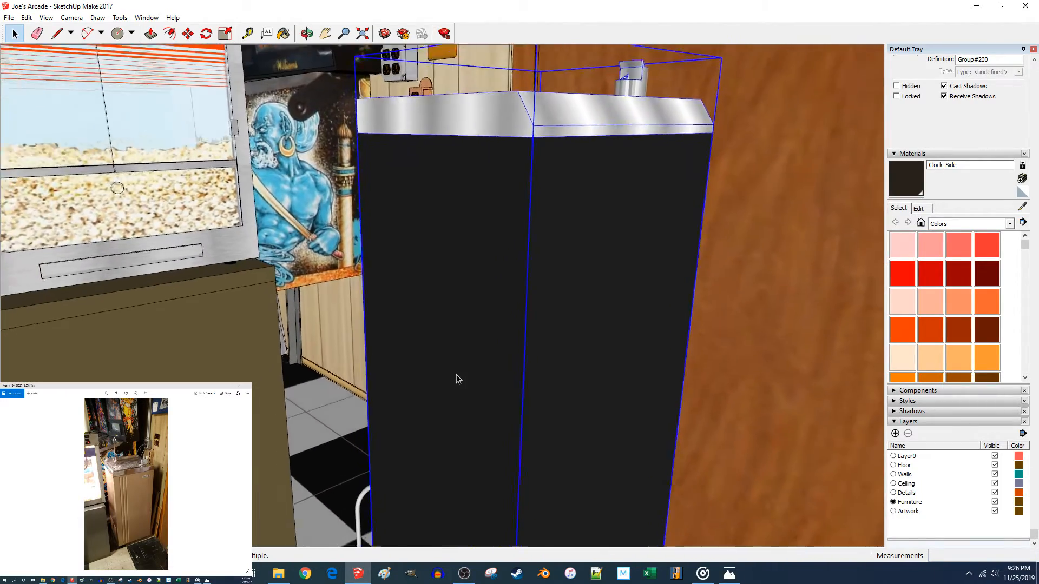
{"action": "scroll", "coordinate": [457, 378], "scroll_direction": "up", "scroll_amount": 6}
Look through the reference photos and bring up the clearer view of the drinking fountain's front panel and taps.
{"action": "left_click", "coordinate": [121, 455]}
{"action": "key", "text": "Left"}
{"action": "key", "text": "Right"}
{"action": "key", "text": "Left"}
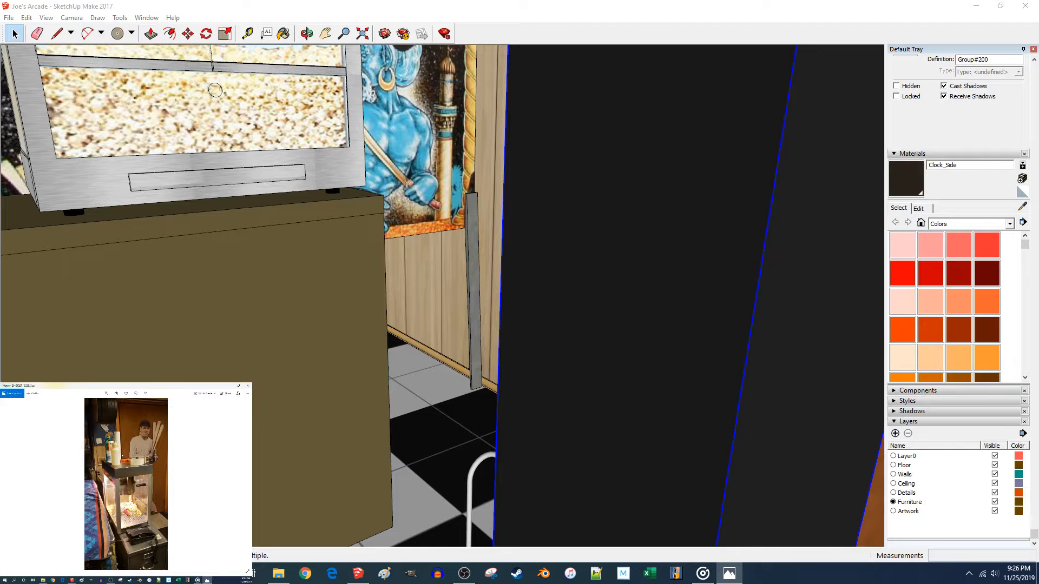
{"action": "key", "text": "Left"}
{"action": "key", "text": "Right"}
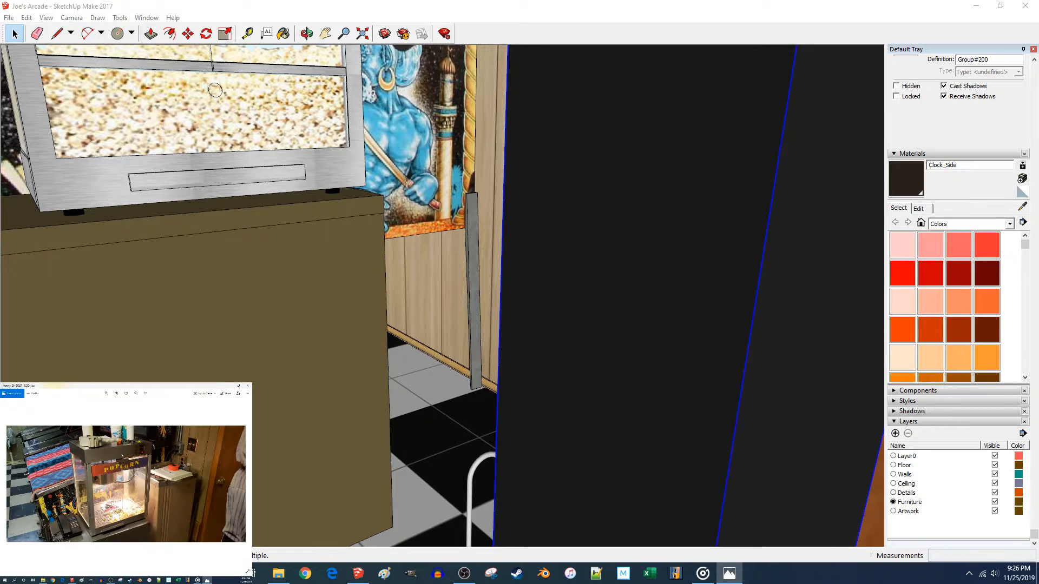
{"action": "key", "text": "Right"}
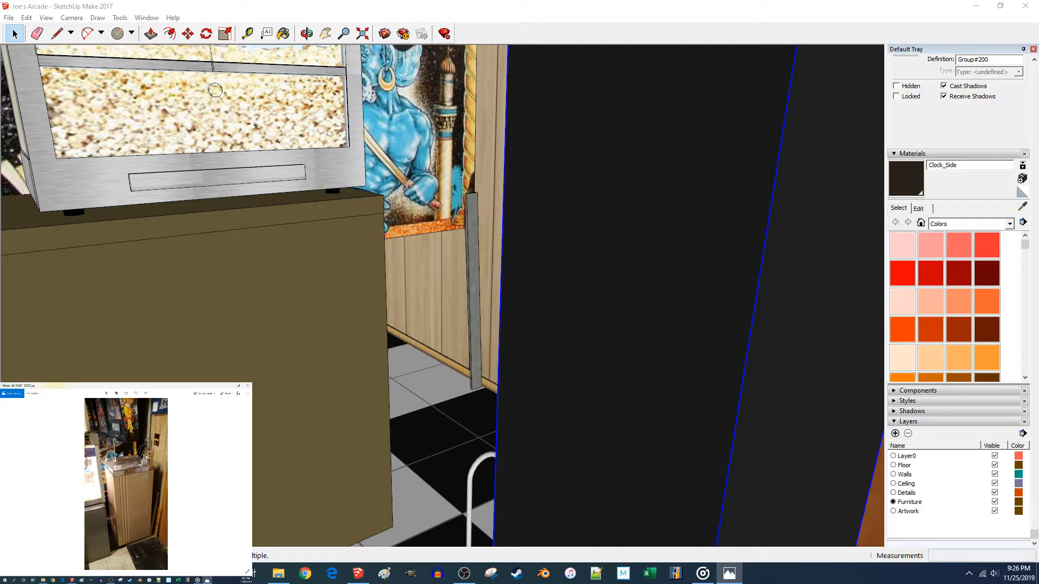
{"action": "key", "text": "Right"}
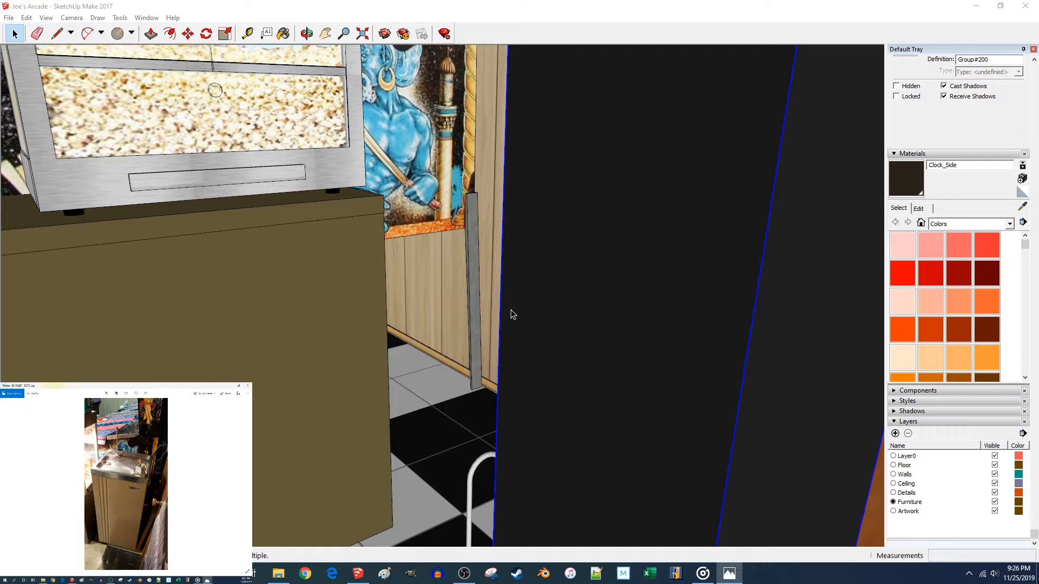
Move the imported curved tap from behind the fountain onto the open floor in front of it.
{"action": "scroll", "coordinate": [471, 433], "scroll_direction": "up", "scroll_amount": 8}
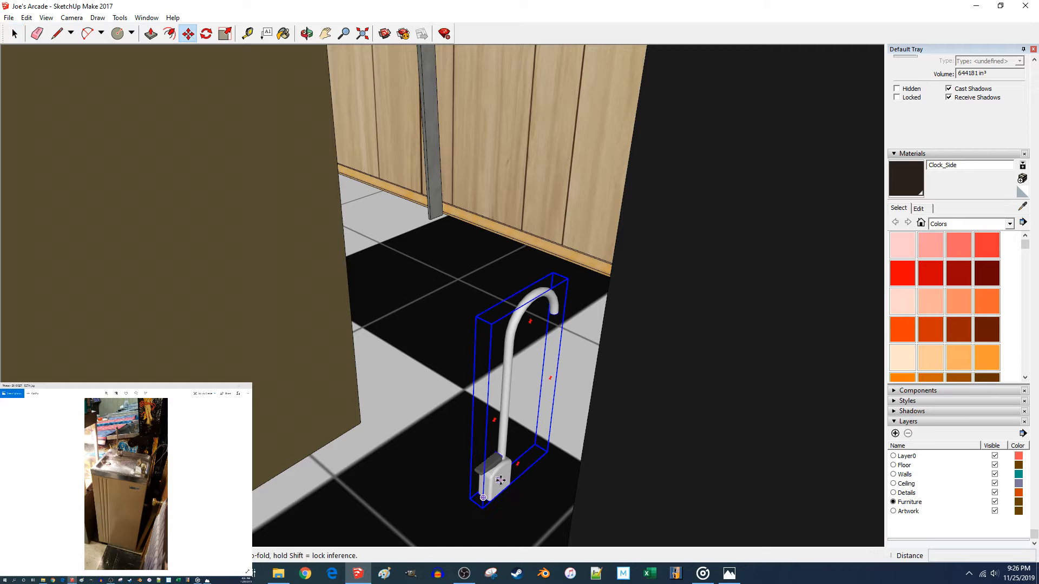
{"action": "key", "text": "m"}
{"action": "left_click", "coordinate": [503, 480]}
{"action": "scroll", "coordinate": [476, 460], "scroll_direction": "down", "scroll_amount": 3}
{"action": "scroll", "coordinate": [451, 382], "scroll_direction": "up", "scroll_amount": 2}
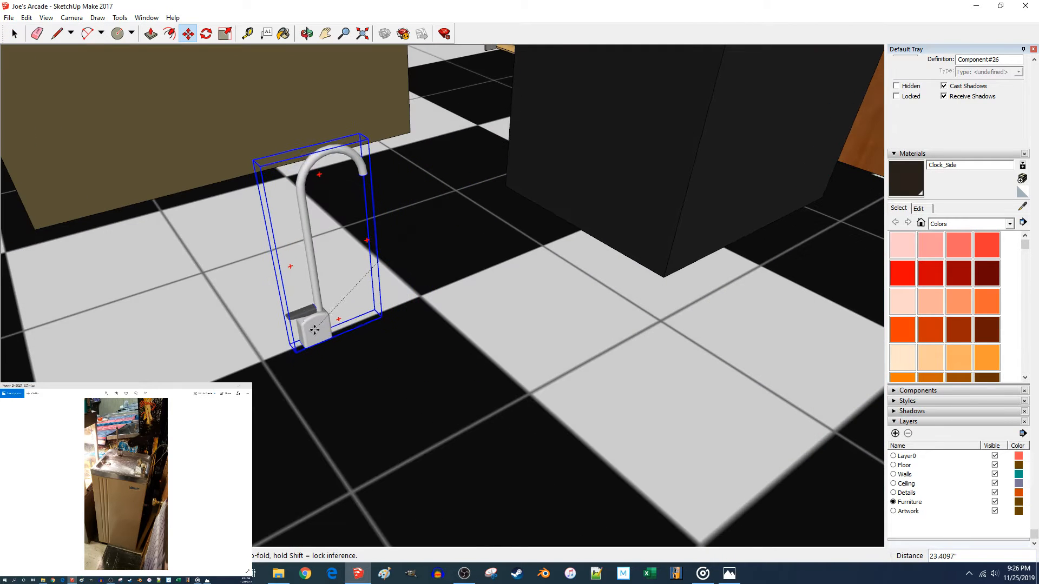
{"action": "scroll", "coordinate": [343, 350], "scroll_direction": "up", "scroll_amount": 2}
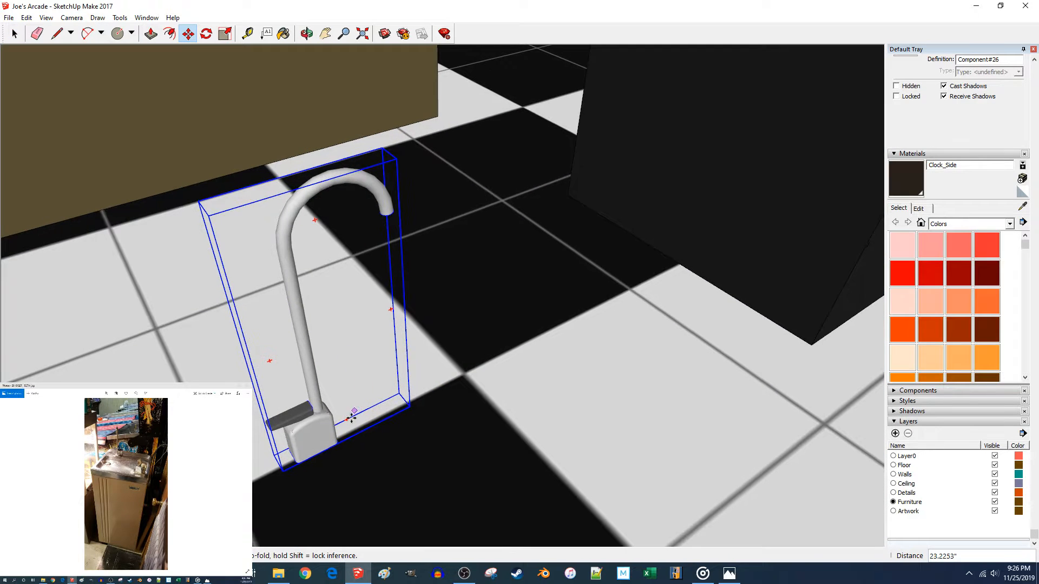
Rotate the curved tap slightly about the vertical axis to line it up with the green axis.
{"action": "key", "text": "q"}
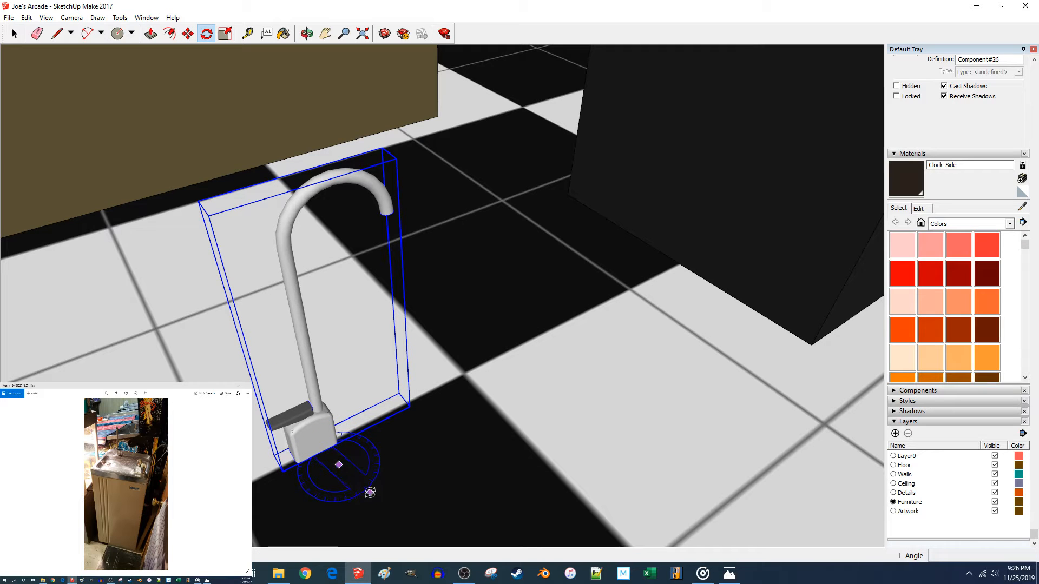
{"action": "left_click", "coordinate": [362, 502]}
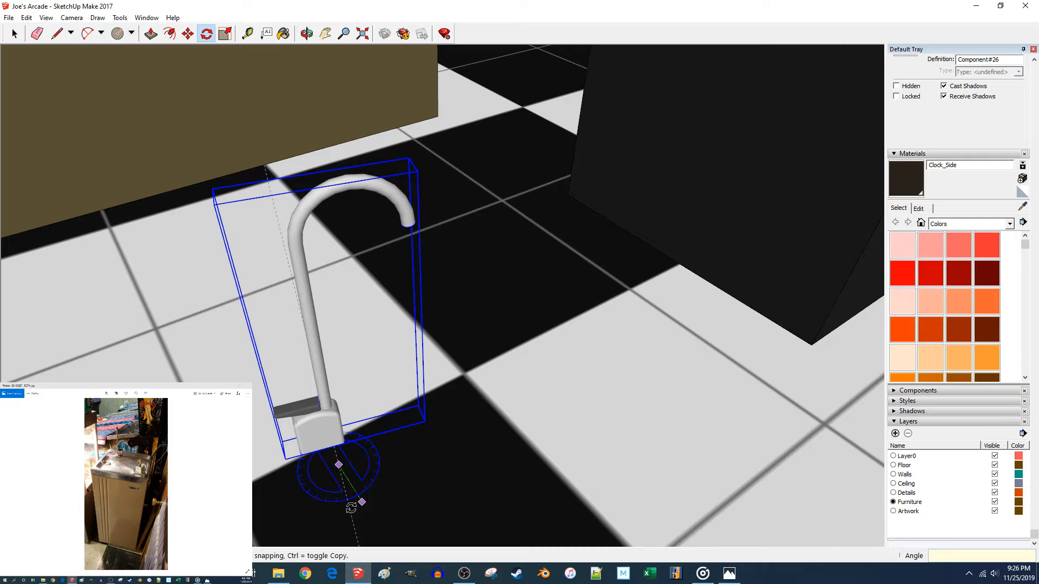
{"action": "left_click", "coordinate": [350, 508]}
Open the curved tap for editing down to its nested geometry, checking how the pipe, base and handle join.
{"action": "middle_click_drag", "start_coordinate": [347, 506], "coordinate": [413, 436]}
{"action": "key", "text": "space"}
{"action": "double_click", "coordinate": [489, 476]}
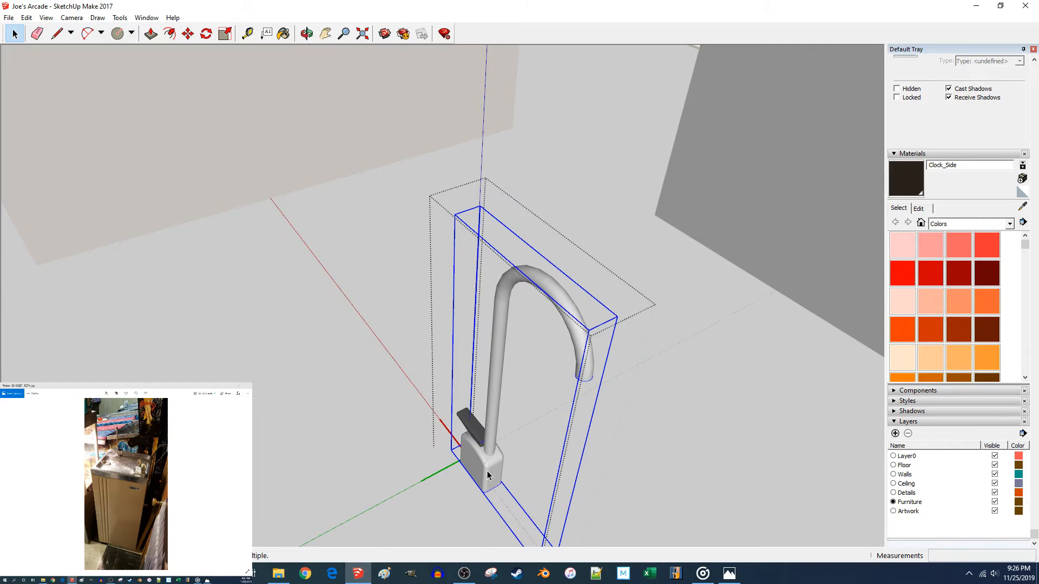
{"action": "double_click", "coordinate": [487, 476]}
{"action": "triple_click", "coordinate": [480, 462]}
{"action": "left_click", "coordinate": [588, 468]}
{"action": "mouse_move", "coordinate": [477, 467]}
{"action": "middle_mouse_down"}
{"action": "mouse_move", "coordinate": [492, 408]}
{"action": "mouse_move", "coordinate": [492, 438]}
{"action": "mouse_move", "coordinate": [493, 422]}
{"action": "middle_mouse_up"}
{"action": "scroll", "coordinate": [493, 408], "scroll_direction": "up", "scroll_amount": 2}
{"action": "scroll", "coordinate": [492, 407], "scroll_direction": "down", "scroll_amount": 3}
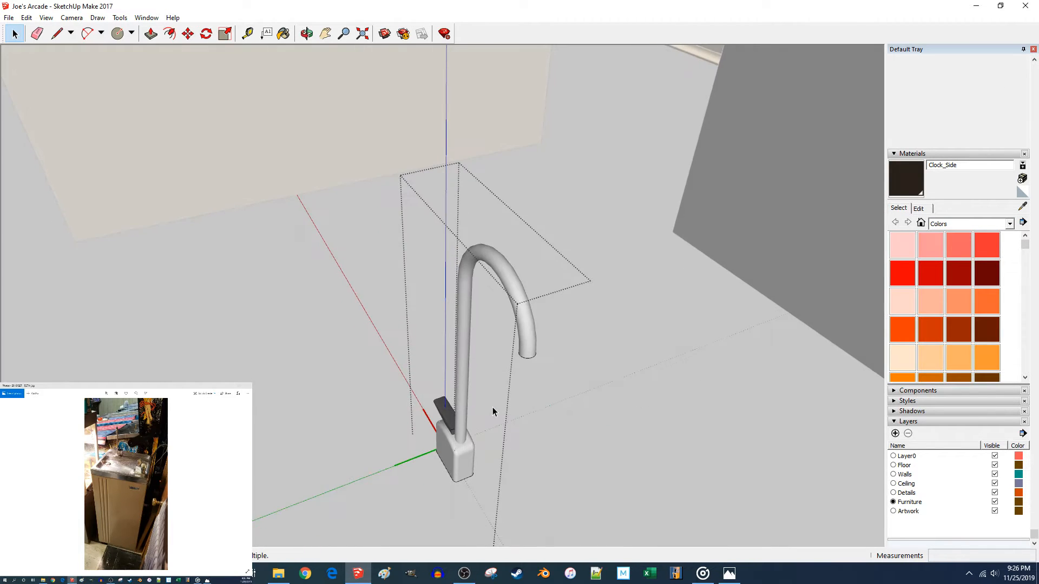
{"action": "scroll", "coordinate": [495, 400], "scroll_direction": "up", "scroll_amount": 4}
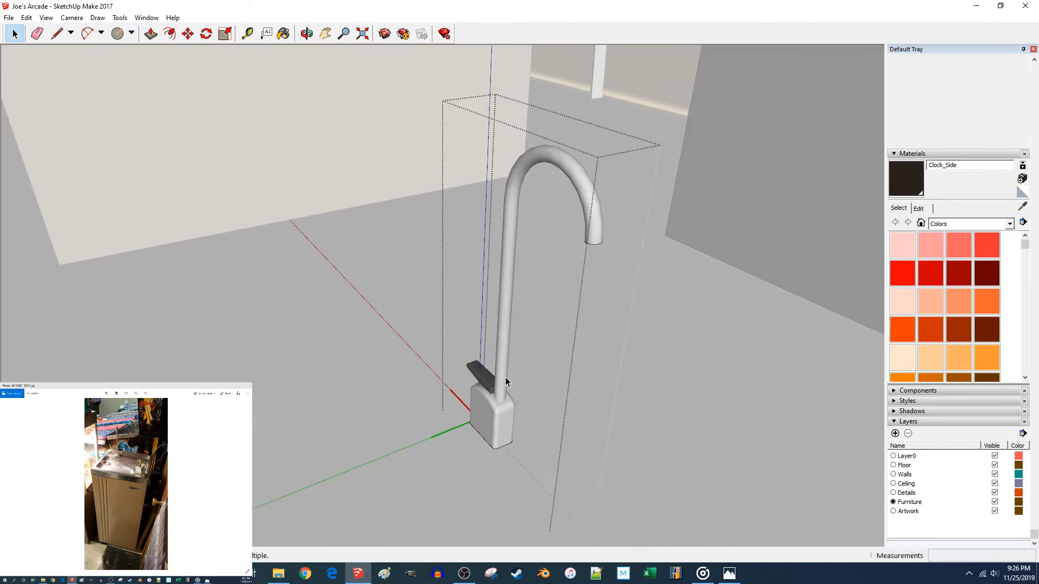
{"action": "scroll", "coordinate": [499, 377], "scroll_direction": "down", "scroll_amount": 4}
{"action": "middle_click_drag", "start_coordinate": [498, 377], "coordinate": [446, 371]}
{"action": "left_click", "coordinate": [472, 319]}
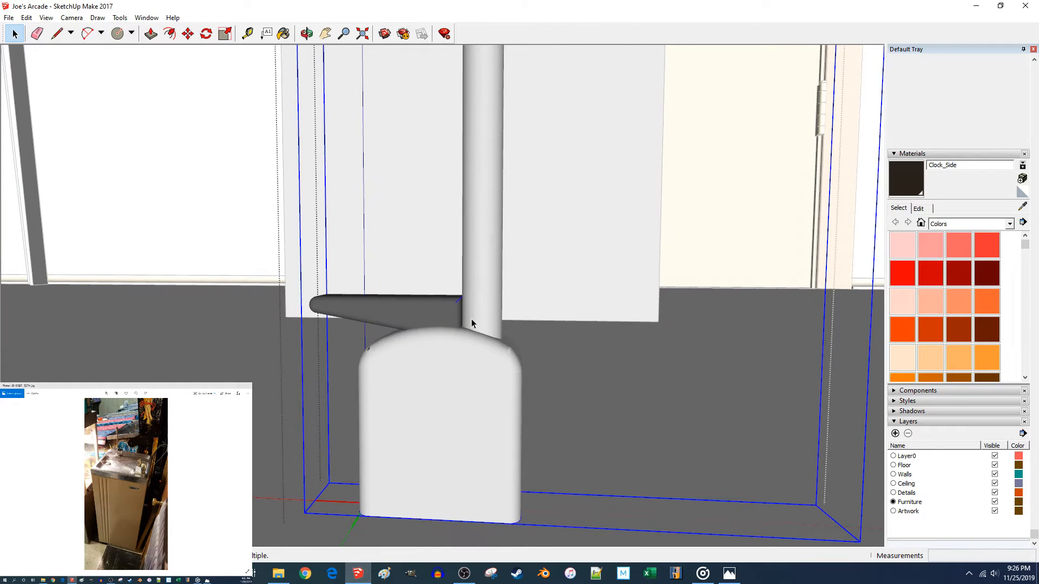
{"action": "double_click", "coordinate": [446, 364]}
Select the curved pipe's geometry and copy it 10 inches along the green axis, clear of the tap base.
{"action": "mouse_move", "coordinate": [425, 378]}
{"action": "middle_mouse_down"}
{"action": "mouse_move", "coordinate": [487, 373]}
{"action": "mouse_move", "coordinate": [426, 366]}
{"action": "middle_mouse_up"}
{"action": "triple_click", "coordinate": [479, 434]}
{"action": "middle_click_drag", "start_coordinate": [479, 434], "coordinate": [428, 344]}
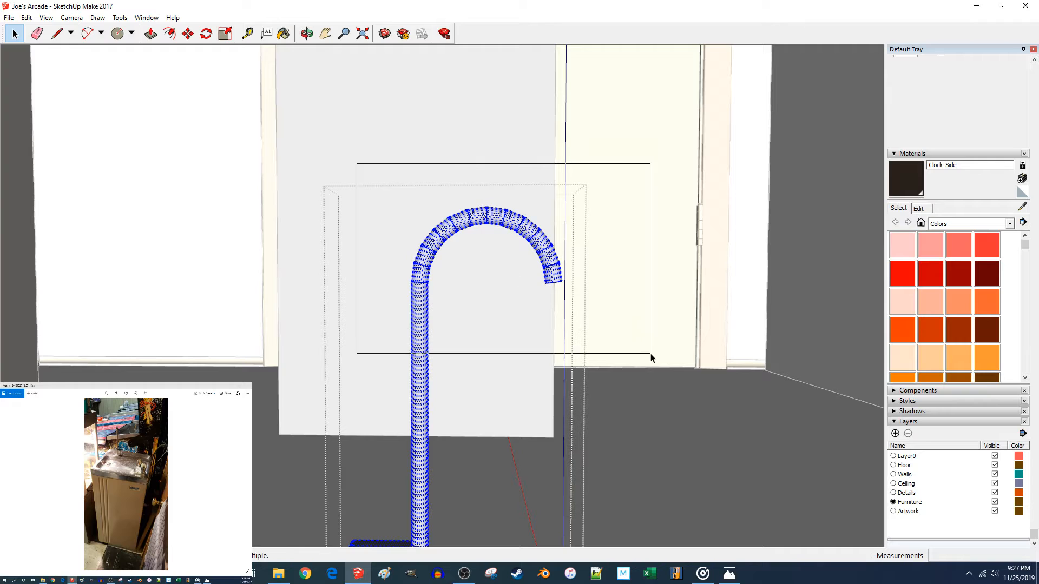
{"action": "left_click_drag", "start_coordinate": [650, 354], "coordinate": [650, 354]}
{"action": "triple_click", "coordinate": [420, 254]}
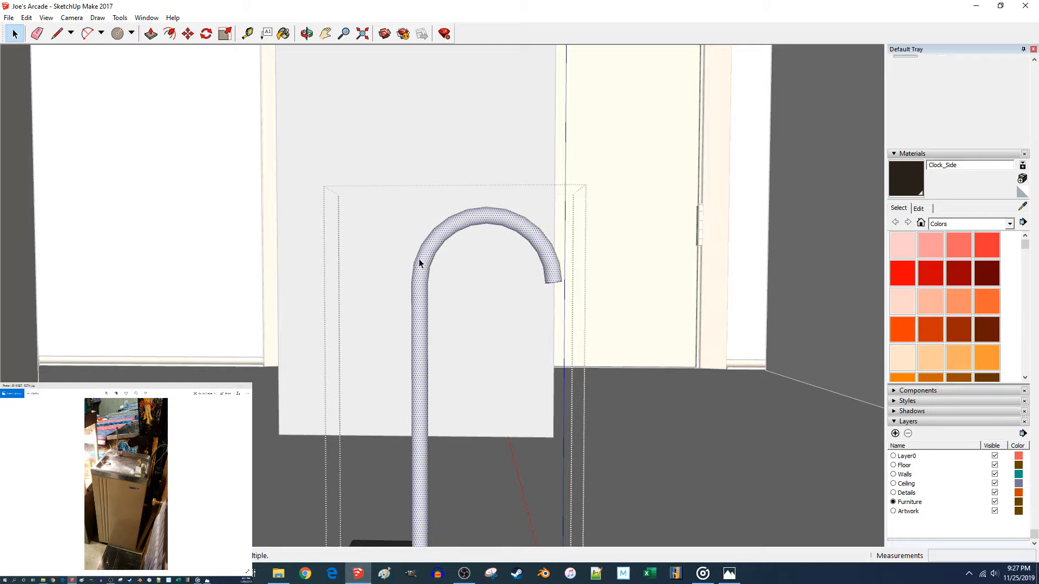
{"action": "middle_click_drag", "start_coordinate": [419, 267], "coordinate": [427, 365]}
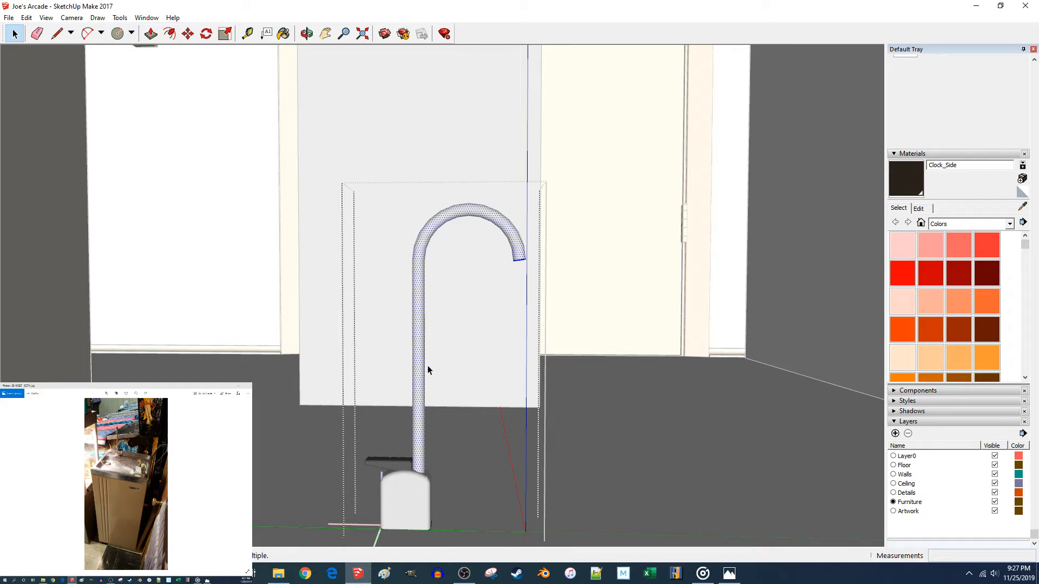
{"action": "left_click", "coordinate": [452, 373]}
{"action": "key", "text": "ctrl"}
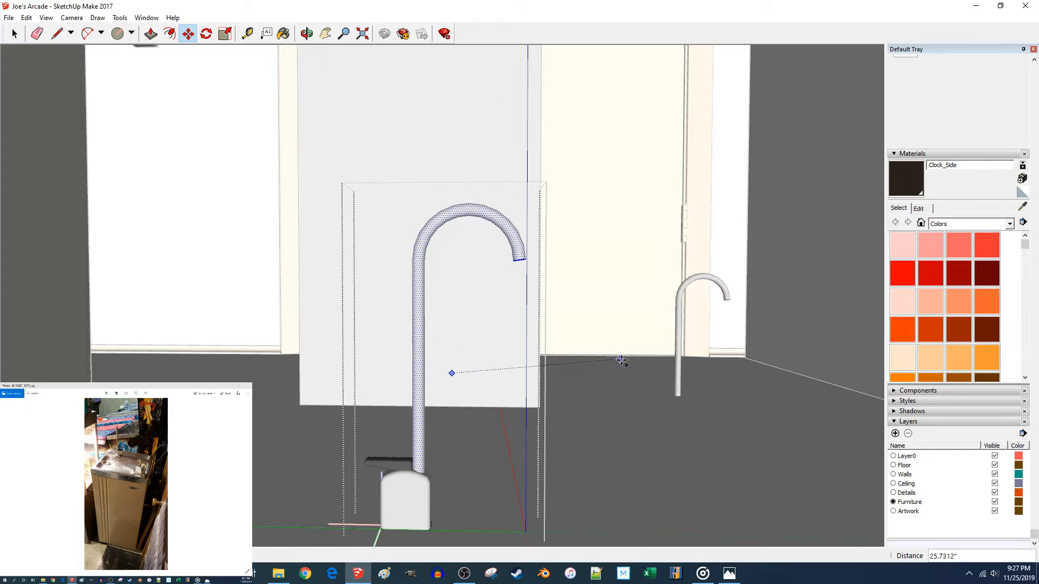
{"action": "type", "text": "1"}
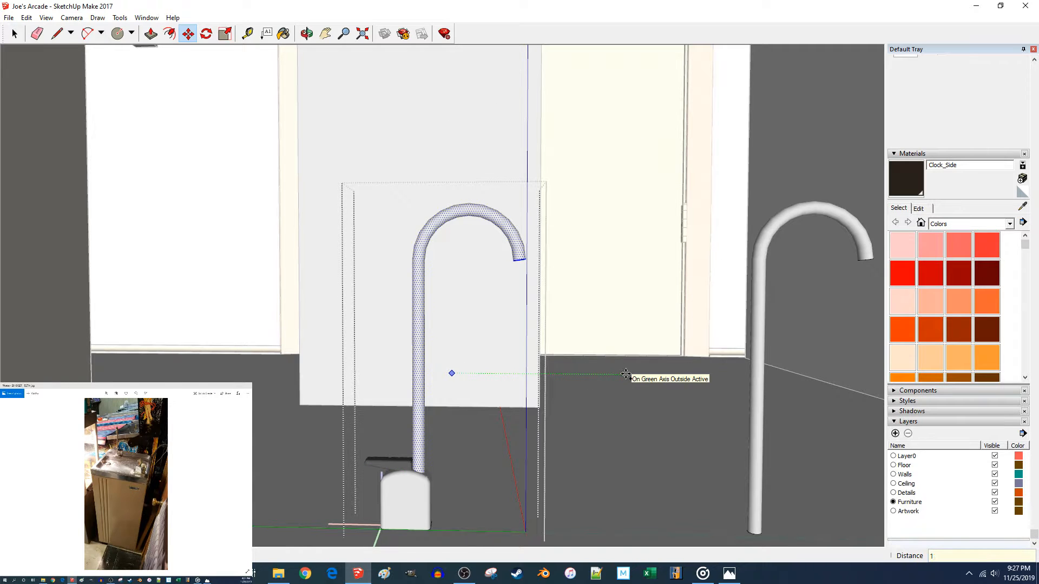
{"action": "type", "text": "0"}
{"action": "key", "text": "Return"}
Try to move the original curved pipe straight up from its base.
{"action": "key", "text": "space"}
{"action": "left_click", "coordinate": [420, 340]}
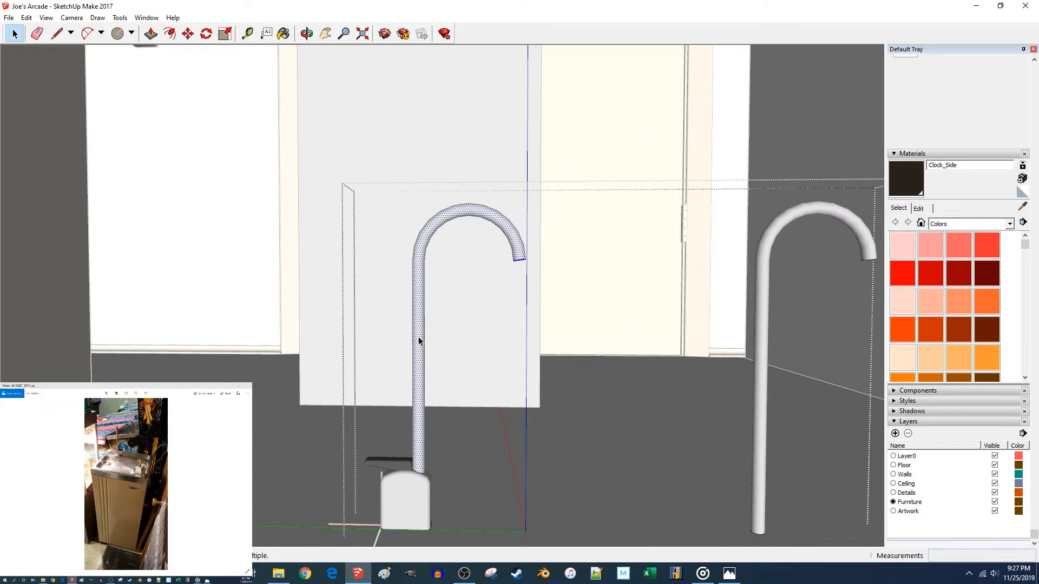
{"action": "left_click", "coordinate": [418, 367]}
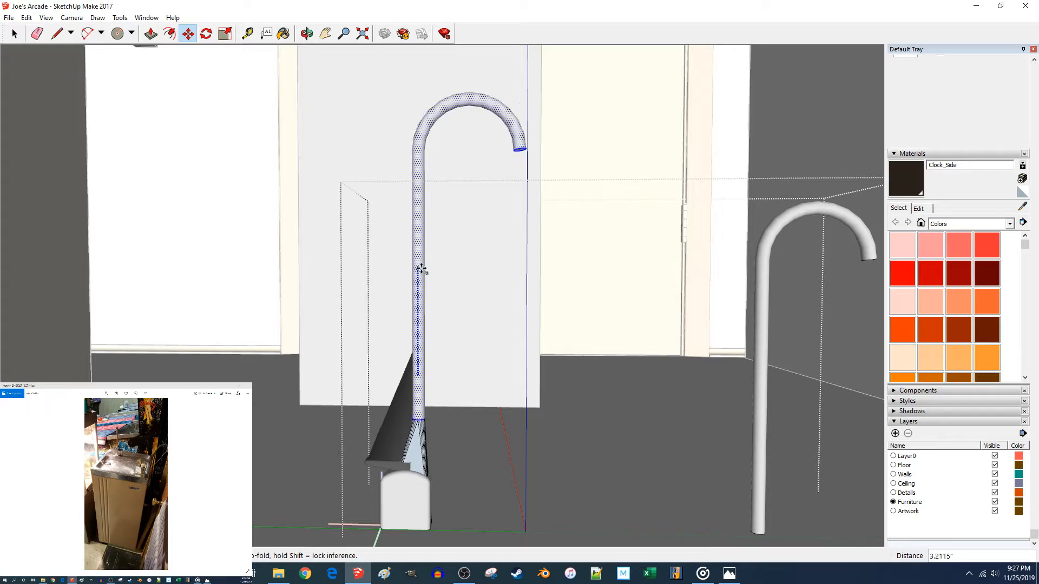
{"action": "left_click", "coordinate": [421, 383]}
{"action": "key", "text": "F7"}
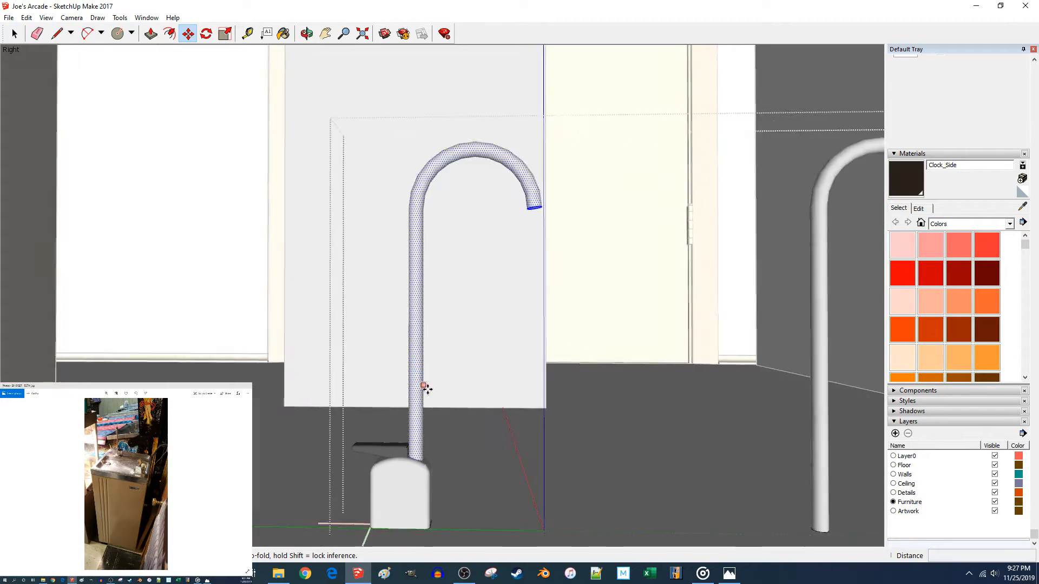
Close the nested geometry and raise the whole tap 2 inches along the blue axis, off the floor.
{"action": "scroll", "coordinate": [427, 388], "scroll_direction": "up", "scroll_amount": 15}
{"action": "scroll", "coordinate": [528, 363], "scroll_direction": "up", "scroll_amount": 10}
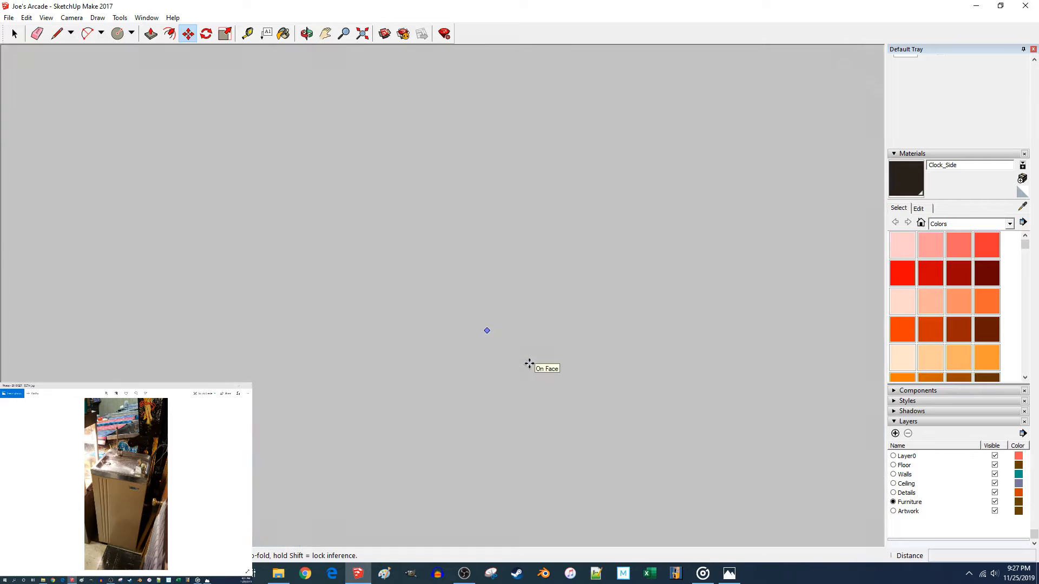
{"action": "scroll", "coordinate": [529, 364], "scroll_direction": "up", "scroll_amount": 5}
{"action": "scroll", "coordinate": [521, 379], "scroll_direction": "down", "scroll_amount": 5}
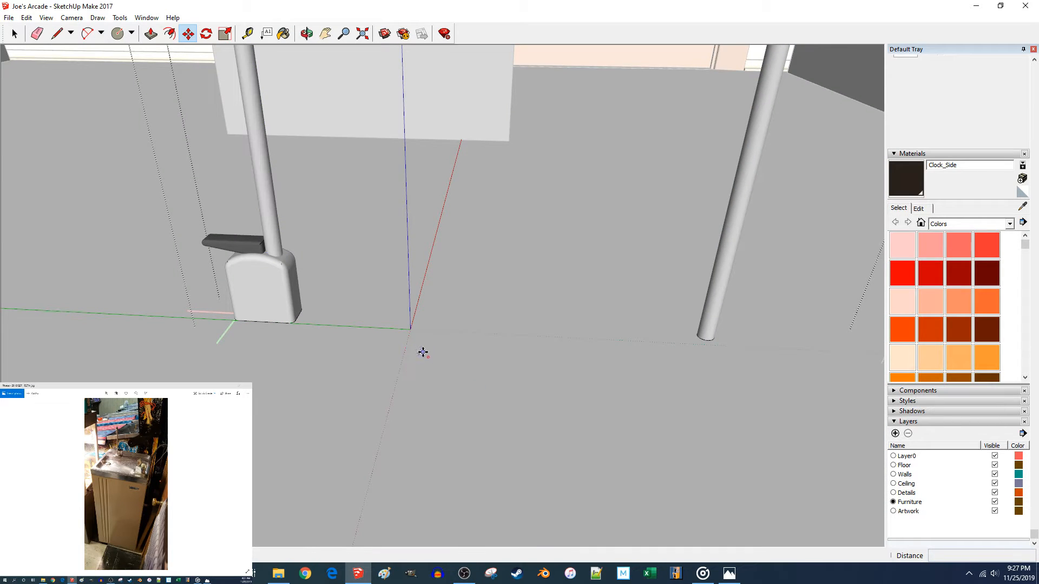
{"action": "key", "text": "space"}
{"action": "left_click", "coordinate": [419, 354]}
{"action": "left_click", "coordinate": [300, 293]}
{"action": "key", "text": "m"}
{"action": "left_click", "coordinate": [344, 392]}
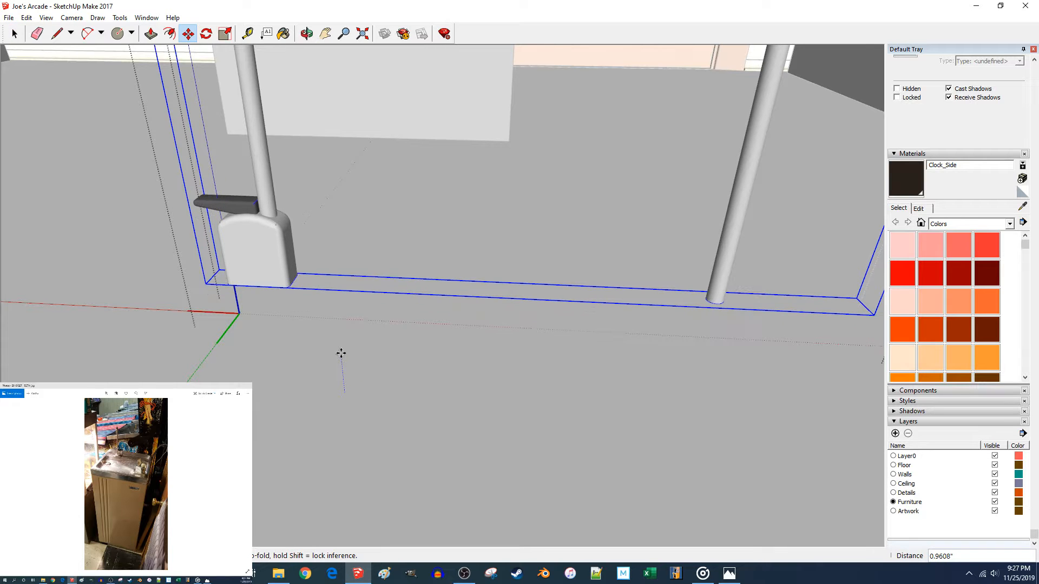
{"action": "type", "text": "2"}
Draw a diameter line across the circular face under the tap base and a vertical line down from its midpoint.
{"action": "middle_click_drag", "start_coordinate": [341, 354], "coordinate": [411, 184]}
{"action": "key", "text": "space"}
{"action": "double_click", "coordinate": [503, 423]}
{"action": "scroll", "coordinate": [504, 426], "scroll_direction": "up", "scroll_amount": 4}
{"action": "middle_click_drag", "start_coordinate": [504, 422], "coordinate": [503, 412]}
{"action": "scroll", "coordinate": [513, 407], "scroll_direction": "up", "scroll_amount": 3}
{"action": "left_click", "coordinate": [513, 407]}
{"action": "key", "text": "l"}
{"action": "scroll", "coordinate": [561, 437], "scroll_direction": "up", "scroll_amount": 2}
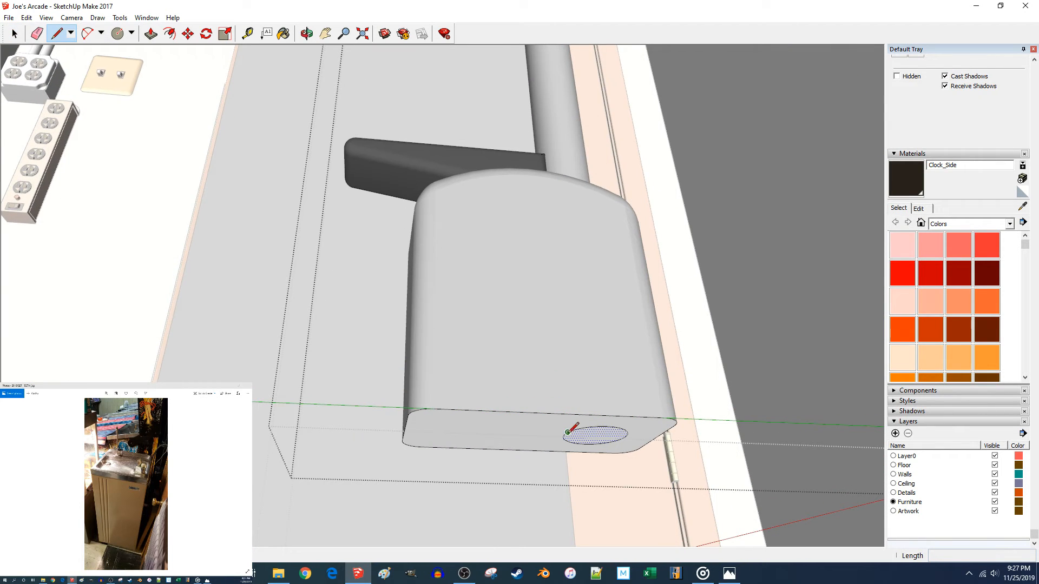
{"action": "middle_click_drag", "start_coordinate": [730, 431], "coordinate": [472, 394]}
{"action": "scroll", "coordinate": [472, 393], "scroll_direction": "up", "scroll_amount": 3}
{"action": "scroll", "coordinate": [464, 398], "scroll_direction": "up", "scroll_amount": 4}
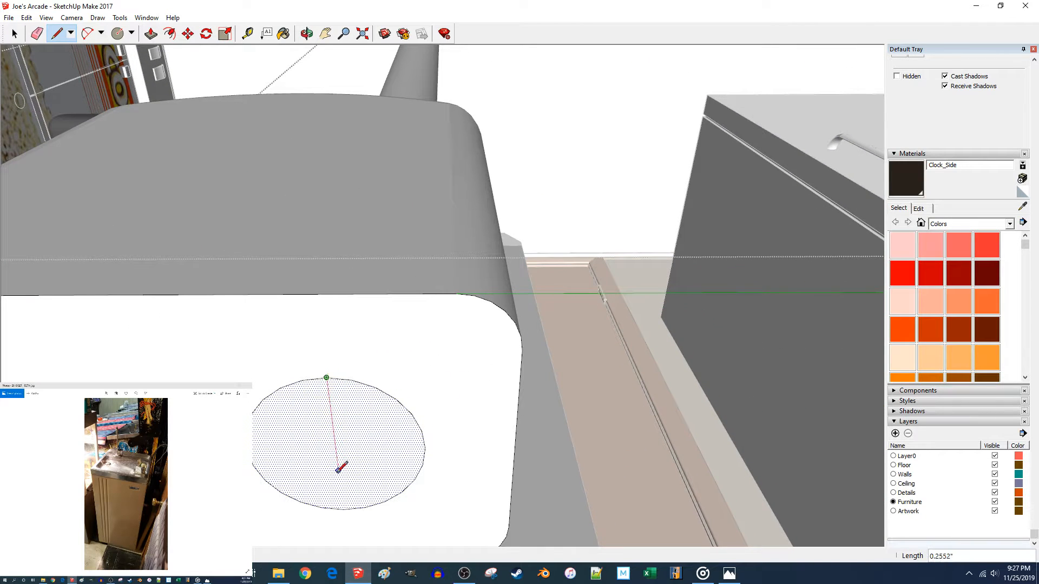
{"action": "left_click", "coordinate": [343, 509]}
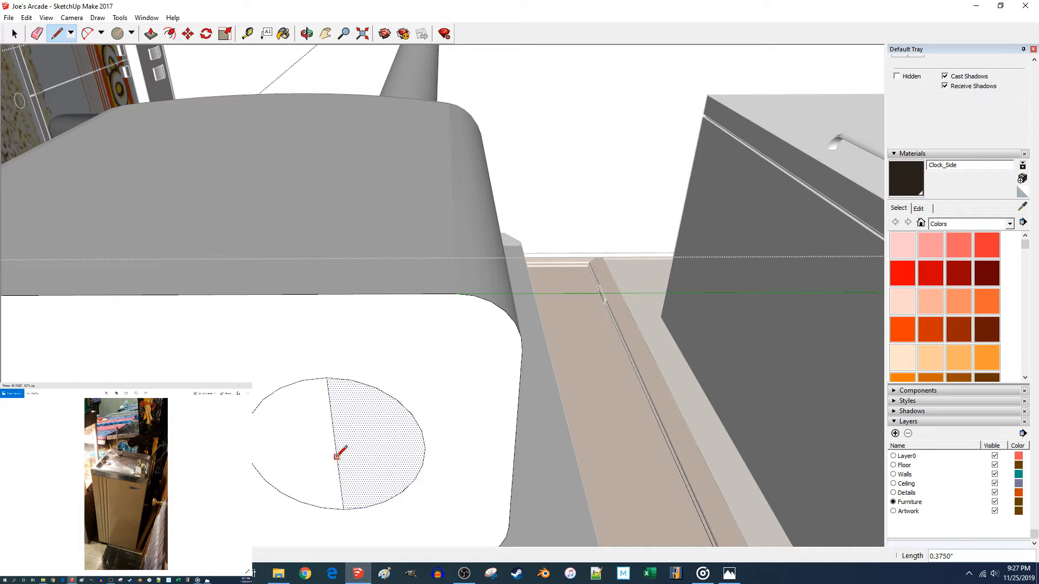
{"action": "key", "text": "space"}
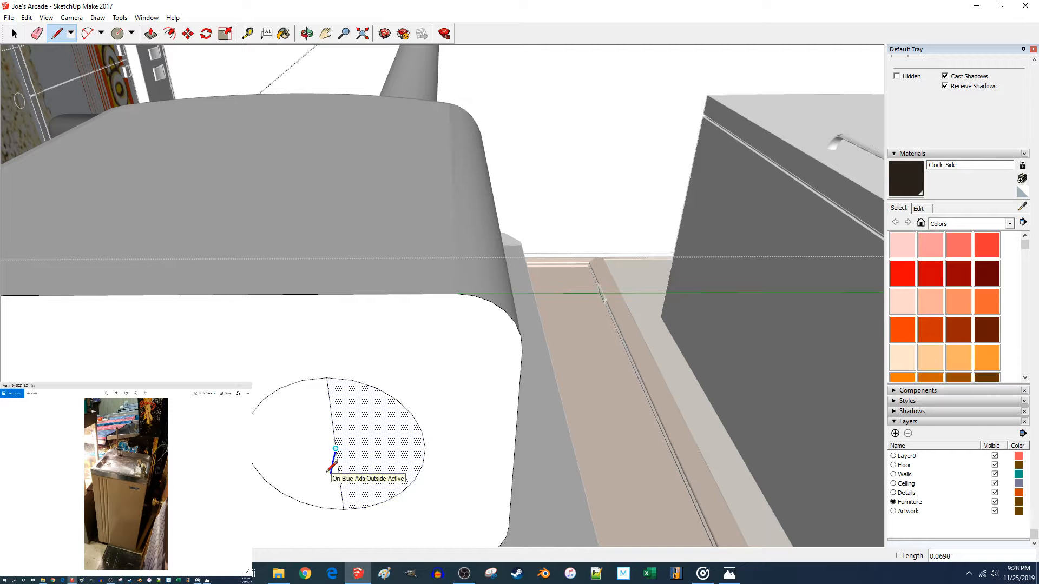
{"action": "key", "text": "space"}
Delete the original curved pipe from the tap base, keeping the copied pipe beside it.
{"action": "scroll", "coordinate": [359, 475], "scroll_direction": "down", "scroll_amount": 3}
{"action": "mouse_move", "coordinate": [371, 487]}
{"action": "middle_mouse_down"}
{"action": "mouse_move", "coordinate": [413, 488]}
{"action": "mouse_move", "coordinate": [670, 378]}
{"action": "mouse_move", "coordinate": [799, 354]}
{"action": "mouse_move", "coordinate": [515, 297]}
{"action": "mouse_move", "coordinate": [459, 274]}
{"action": "mouse_move", "coordinate": [452, 256]}
{"action": "middle_mouse_up"}
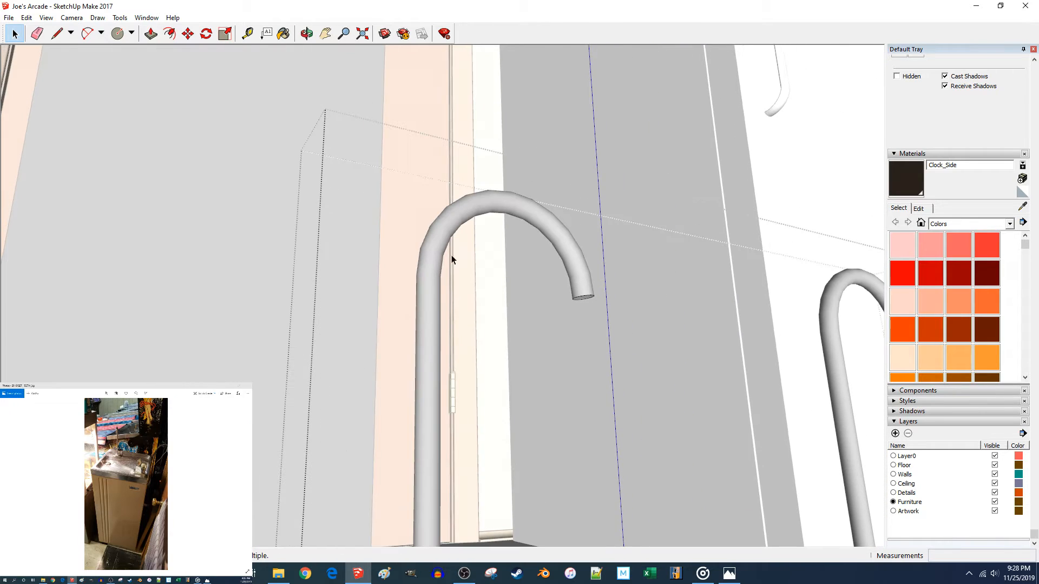
{"action": "double_click", "coordinate": [431, 262]}
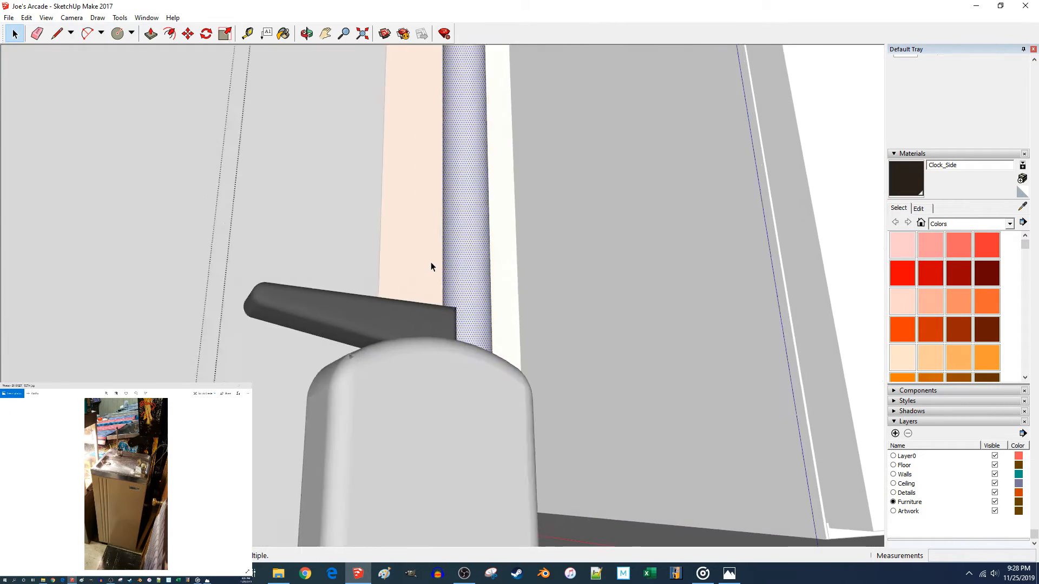
{"action": "scroll", "coordinate": [431, 267], "scroll_direction": "up", "scroll_amount": 3}
{"action": "scroll", "coordinate": [436, 274], "scroll_direction": "down", "scroll_amount": 3}
{"action": "scroll", "coordinate": [441, 282], "scroll_direction": "up", "scroll_amount": 3}
{"action": "scroll", "coordinate": [444, 286], "scroll_direction": "down", "scroll_amount": 3}
{"action": "scroll", "coordinate": [444, 286], "scroll_direction": "up", "scroll_amount": 3}
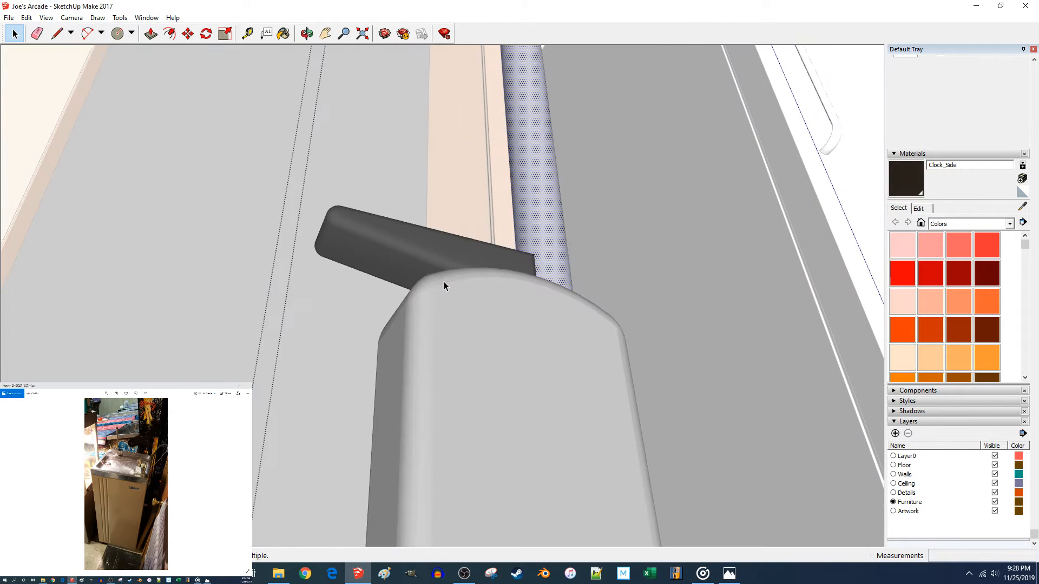
{"action": "key", "text": "Delete"}
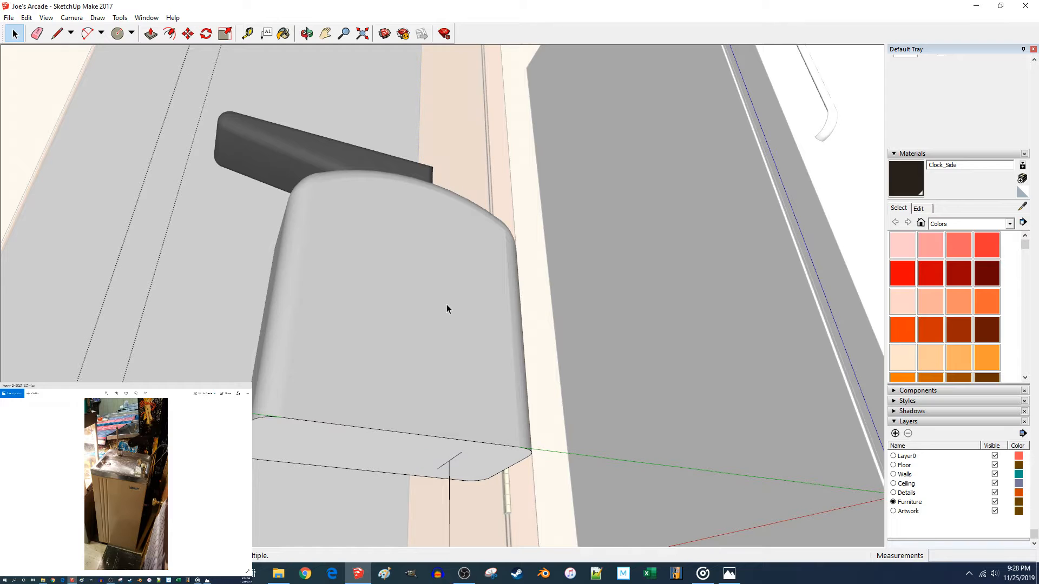
Delete the leftover diameter line segments on the underside of the base, keeping the vertical guide line.
{"action": "left_click", "coordinate": [458, 463]}
{"action": "left_click", "coordinate": [455, 456]}
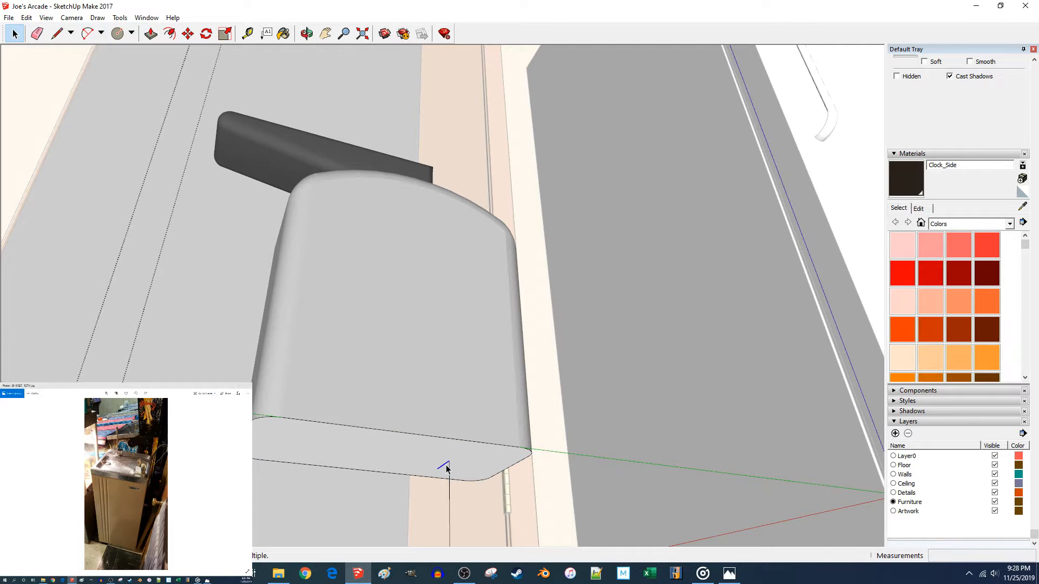
{"action": "key", "text": "Delete"}
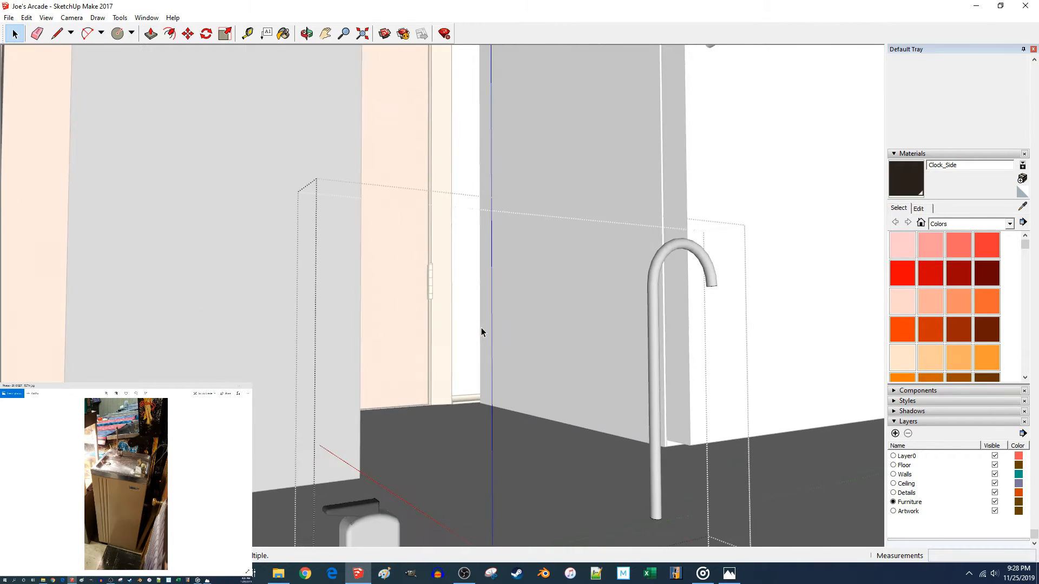
Group the copied curved pipe, the rounded base block and the dark handle as separate objects.
{"action": "triple_click", "coordinate": [589, 329]}
{"action": "key", "text": "ctrl+g"}
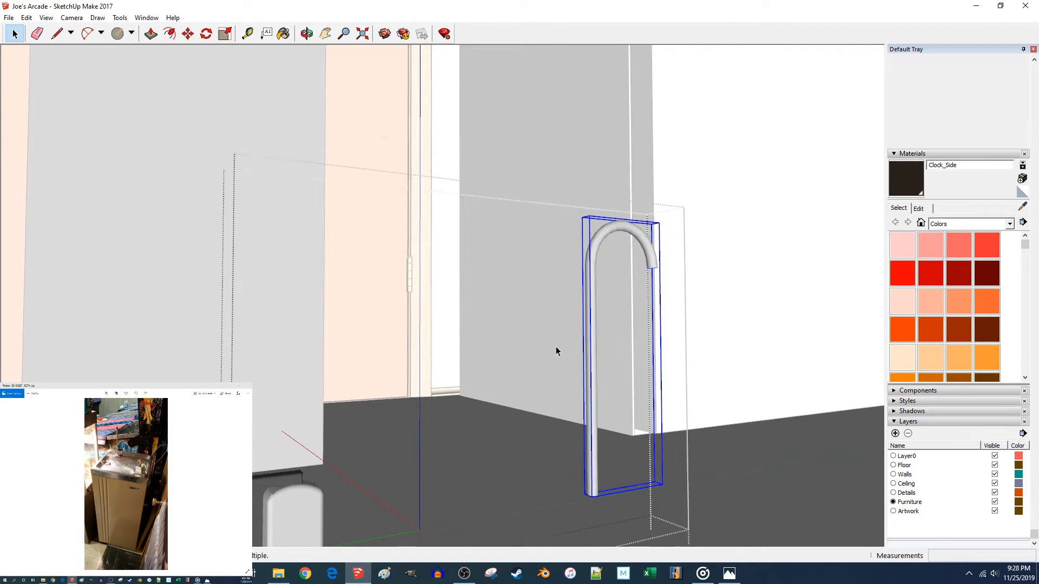
{"action": "left_click", "coordinate": [326, 346]}
{"action": "double_click", "coordinate": [329, 350]}
{"action": "triple_click", "coordinate": [329, 349]}
{"action": "double_click", "coordinate": [329, 349]}
{"action": "double_click", "coordinate": [329, 350]}
{"action": "left_click", "coordinate": [512, 376]}
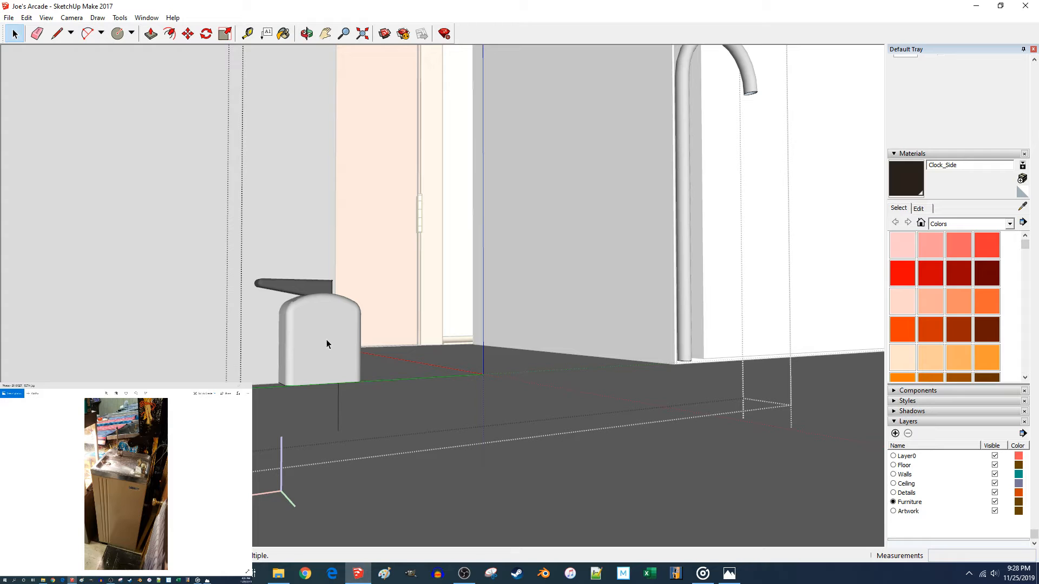
{"action": "triple_click", "coordinate": [326, 340]}
{"action": "key", "text": "g"}
{"action": "middle_click_drag", "start_coordinate": [308, 288], "coordinate": [301, 288], "text": "shift"}
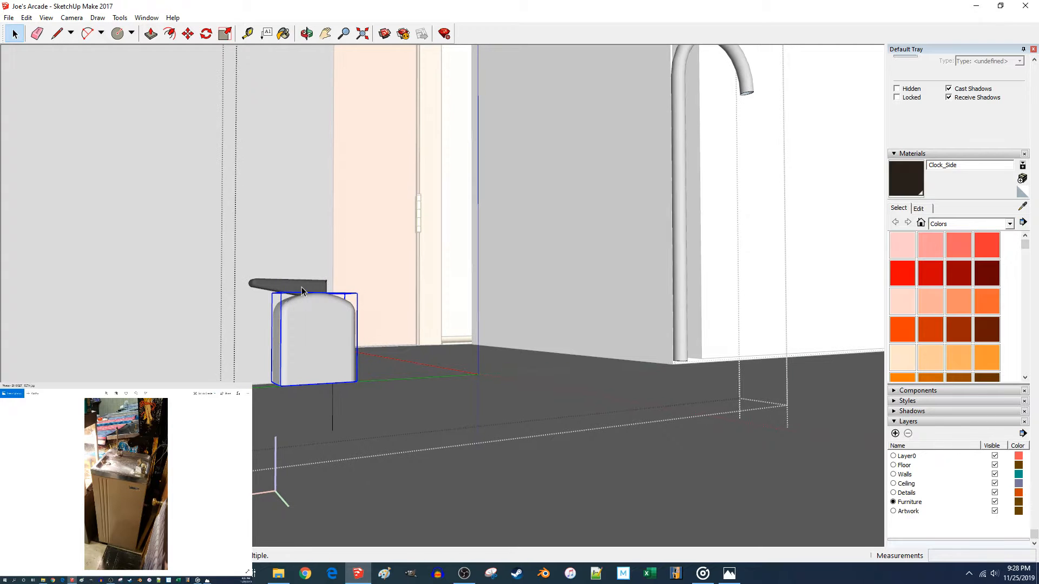
{"action": "key", "text": "g"}
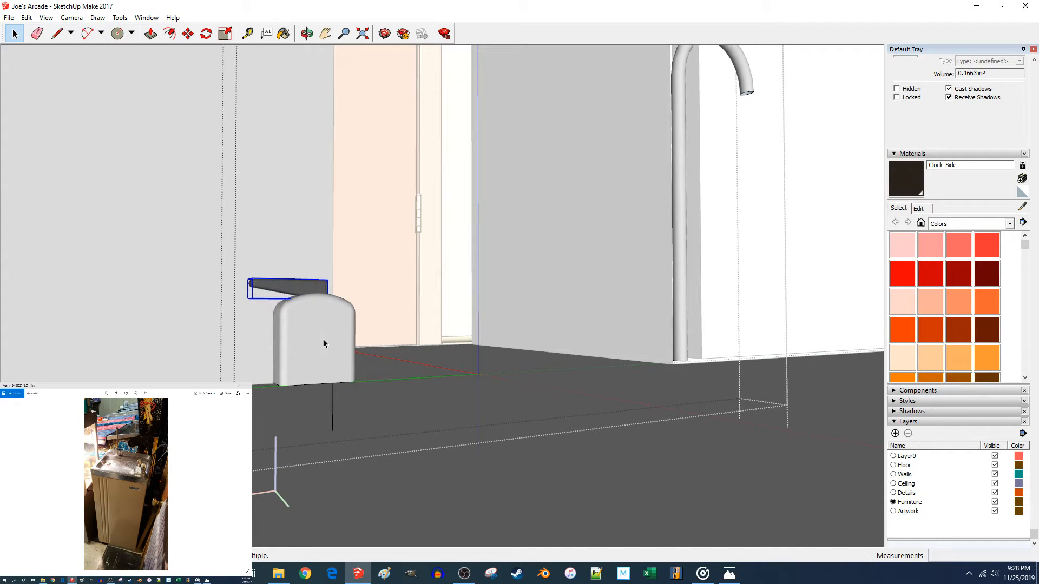
Rotate the base block and handle together by 90 degrees about the vertical guide line under the base.
{"action": "left_click", "coordinate": [292, 293], "text": "shift"}
{"action": "key", "text": "q"}
{"action": "scroll", "coordinate": [342, 355], "scroll_direction": "up", "scroll_amount": 10}
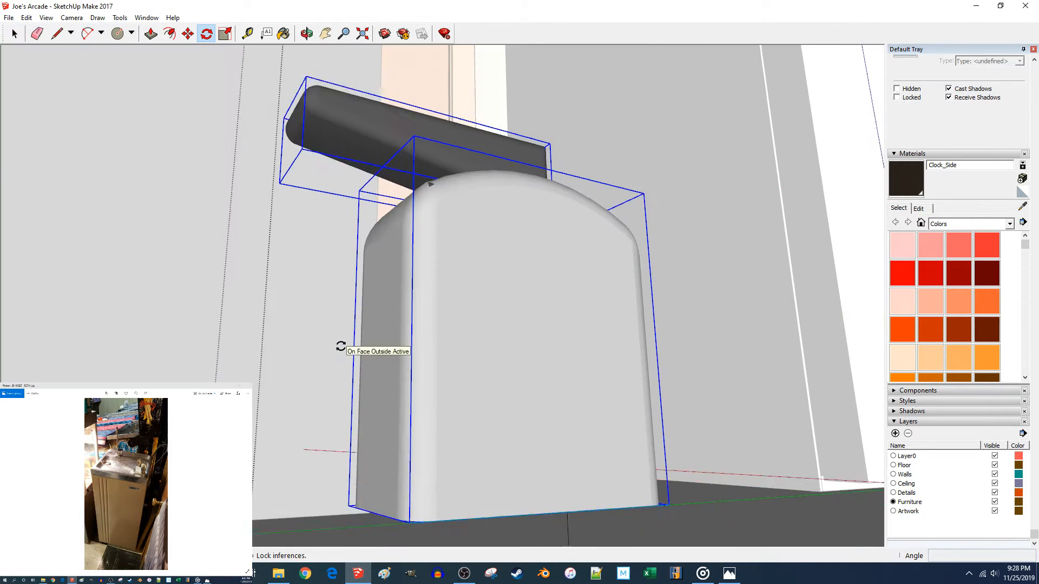
{"action": "middle_click_drag", "start_coordinate": [341, 346], "coordinate": [441, 431]}
{"action": "left_click", "coordinate": [442, 461]}
{"action": "left_click", "coordinate": [478, 465]}
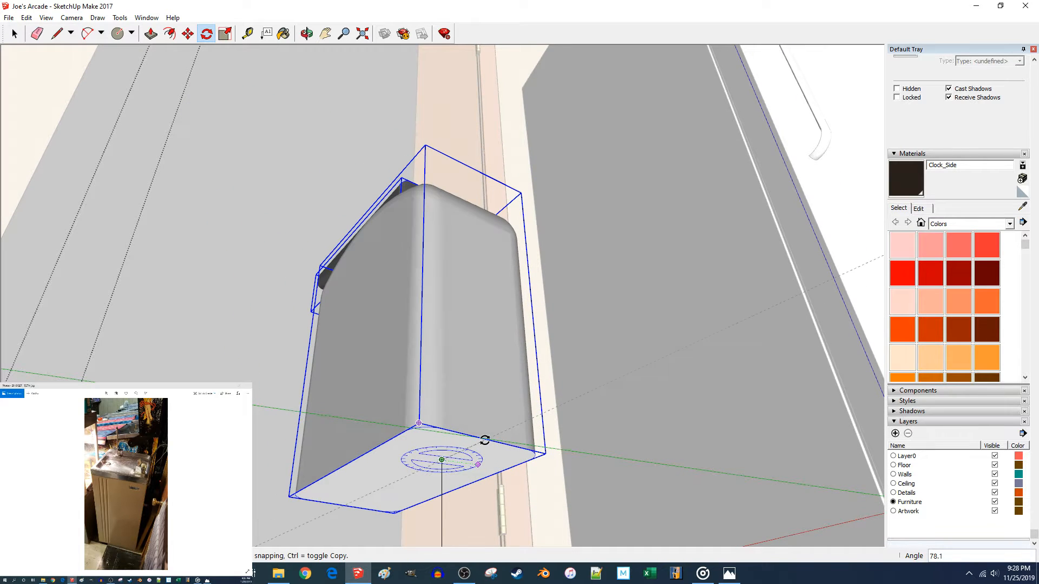
{"action": "key", "text": "Return"}
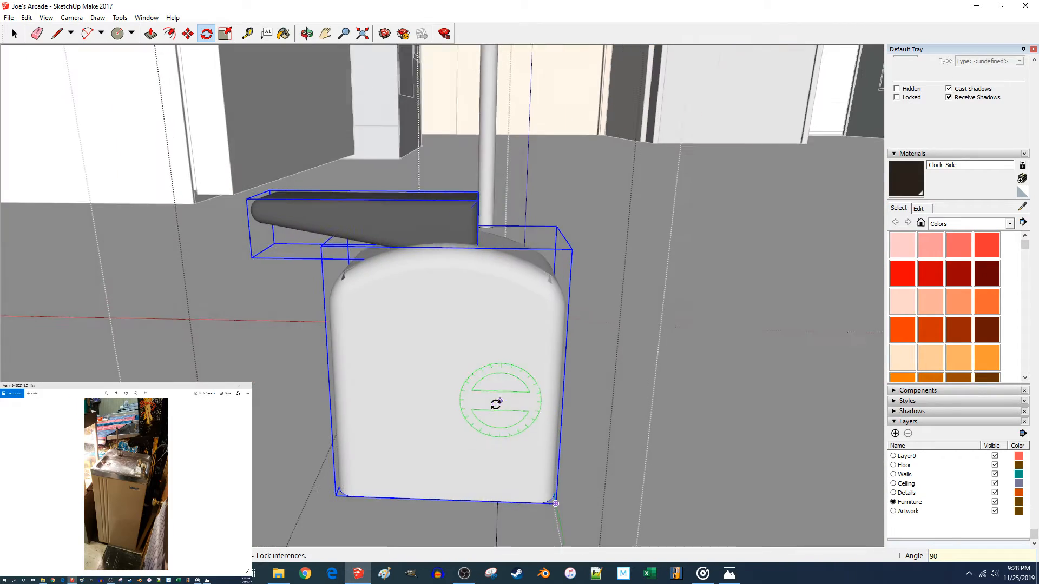
Try to close the small gap at the base block's rounded corner with a line.
{"action": "key", "text": "space"}
{"action": "scroll", "coordinate": [348, 349], "scroll_direction": "down", "scroll_amount": 3}
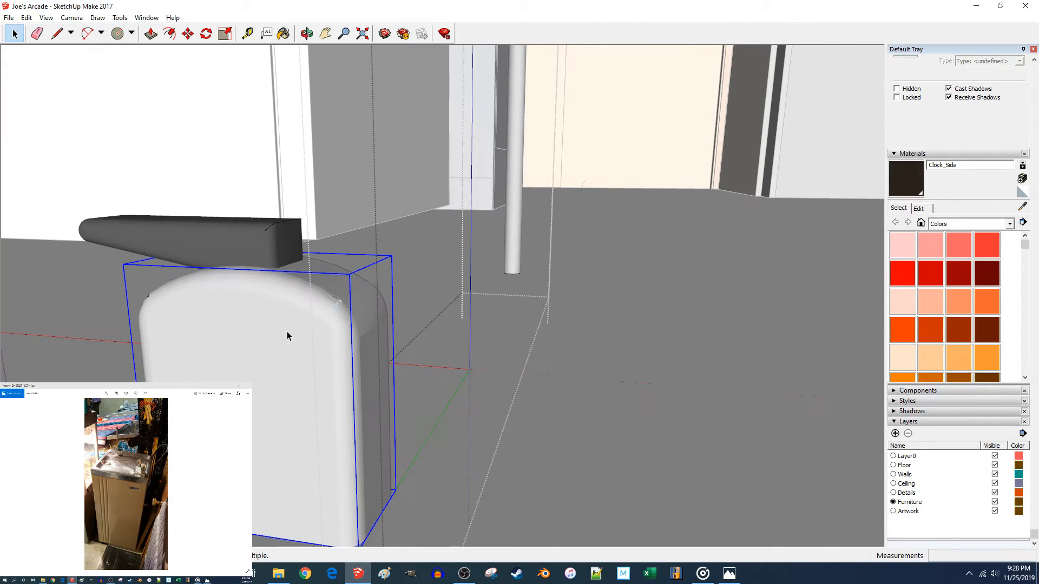
{"action": "scroll", "coordinate": [316, 322], "scroll_direction": "up", "scroll_amount": 4}
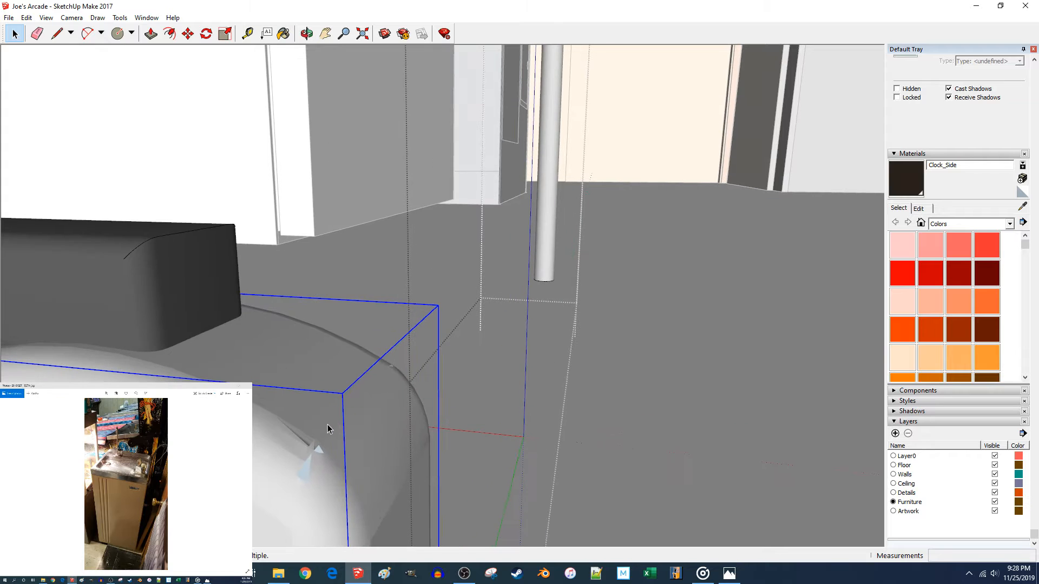
{"action": "double_click", "coordinate": [327, 424]}
{"action": "key", "text": "l"}
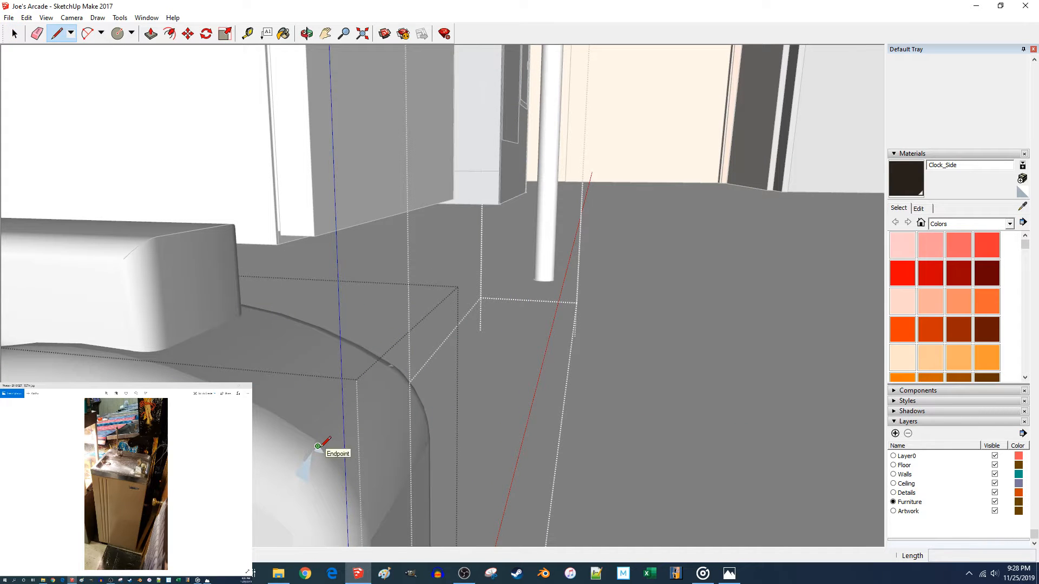
{"action": "key", "text": "space"}
Move the curved pipe 10 inches back onto the base block and close the tap component.
{"action": "middle_click_drag", "start_coordinate": [564, 381], "coordinate": [349, 359]}
{"action": "scroll", "coordinate": [311, 309], "scroll_direction": "up", "scroll_amount": 3}
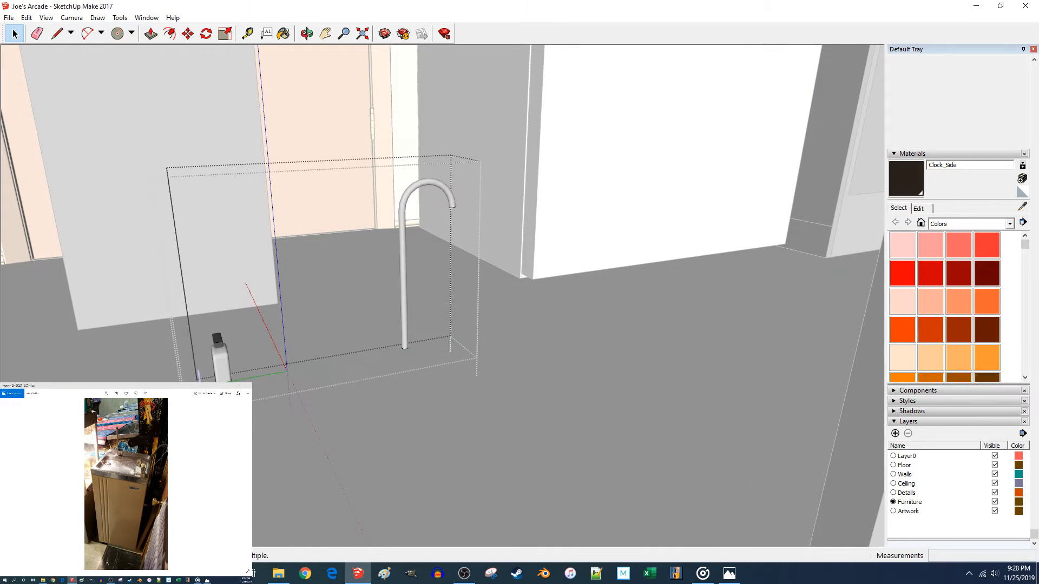
{"action": "scroll", "coordinate": [278, 389], "scroll_direction": "up", "scroll_amount": 2}
{"action": "left_click", "coordinate": [450, 347]}
{"action": "key", "text": "m"}
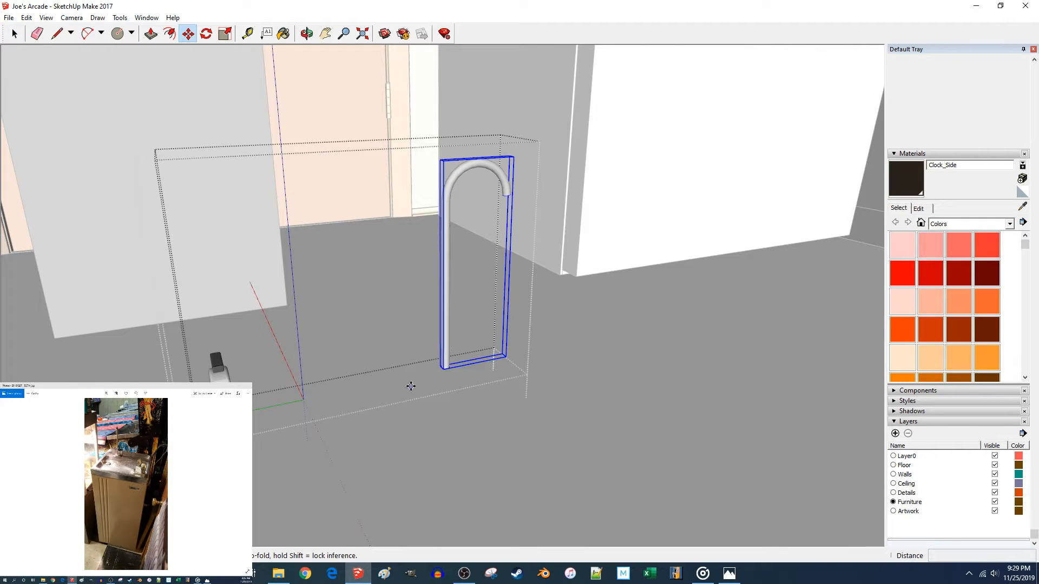
{"action": "left_click", "coordinate": [411, 385]}
{"action": "type", "text": "10"}
{"action": "key", "text": "Return"}
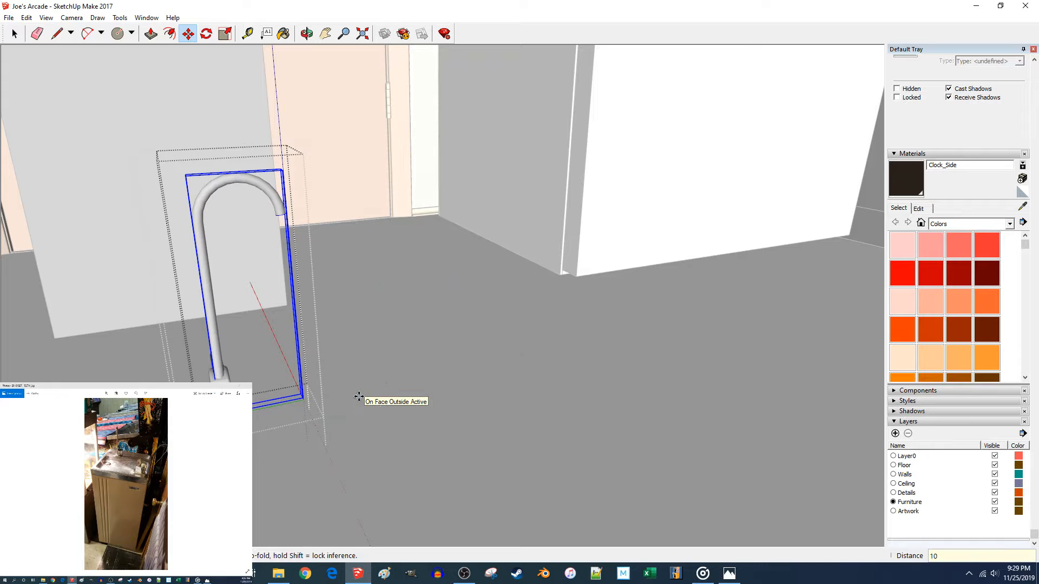
{"action": "key", "text": "space"}
{"action": "left_click", "coordinate": [407, 394]}
{"action": "middle_click_drag", "start_coordinate": [407, 394], "coordinate": [522, 417]}
{"action": "left_click", "coordinate": [450, 439]}
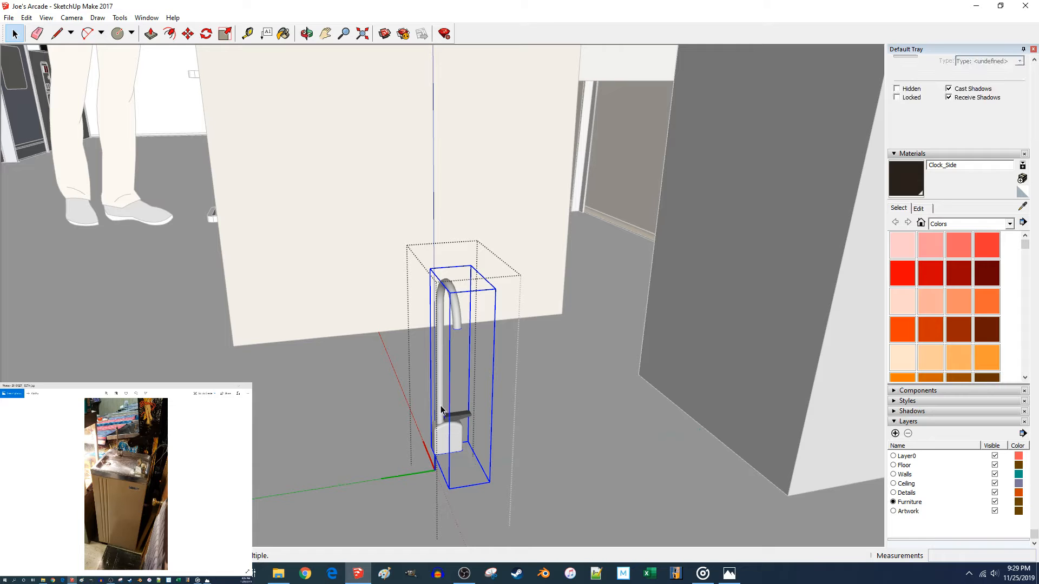
{"action": "left_click", "coordinate": [573, 411]}
Move the assembled tap up from the floor onto the brown cabinet beside the popcorn machine.
{"action": "left_click", "coordinate": [441, 447]}
{"action": "middle_click_drag", "start_coordinate": [441, 448], "coordinate": [446, 449]}
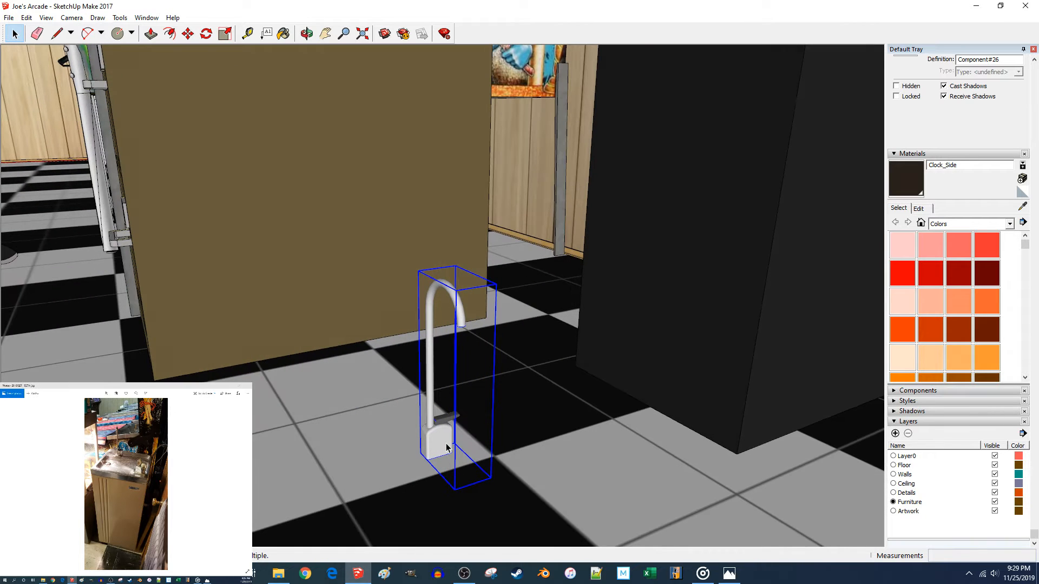
{"action": "key", "text": "m"}
{"action": "left_click", "coordinate": [428, 458]}
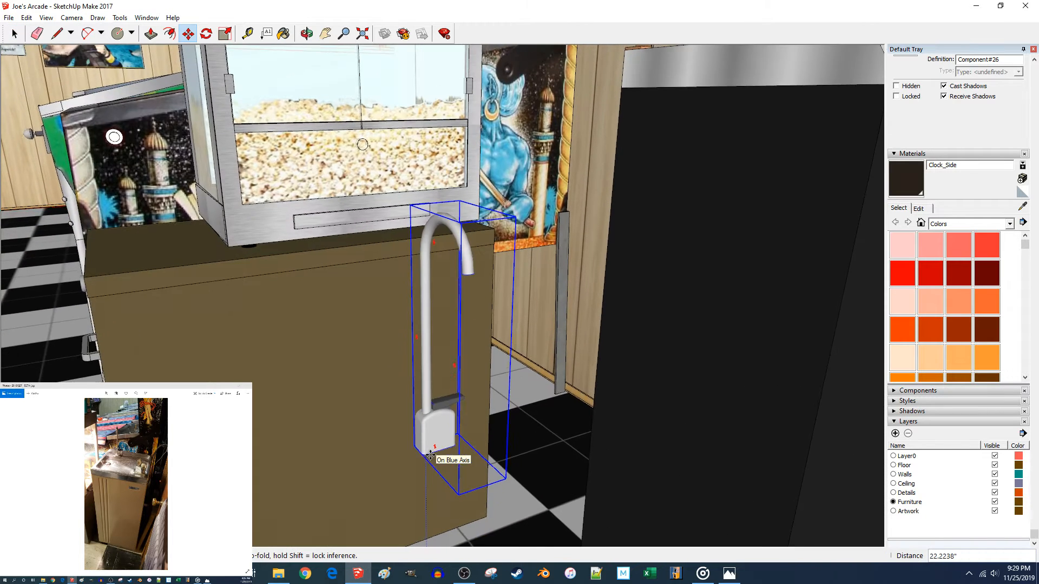
{"action": "scroll", "coordinate": [430, 455], "scroll_direction": "down", "scroll_amount": 3}
{"action": "middle_click_drag", "start_coordinate": [523, 392], "coordinate": [480, 447], "text": "shift"}
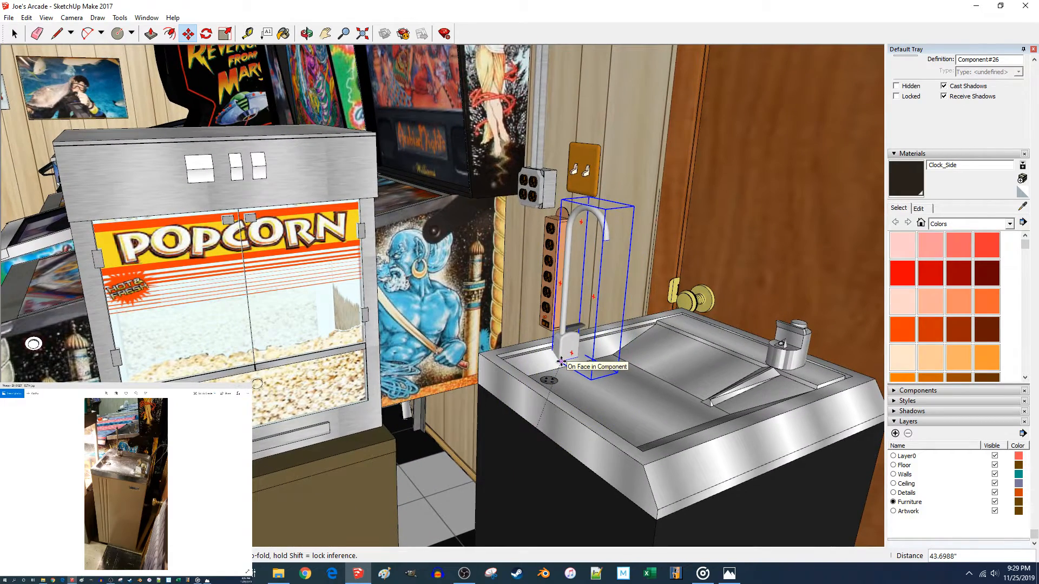
{"action": "scroll", "coordinate": [481, 380], "scroll_direction": "down", "scroll_amount": 3}
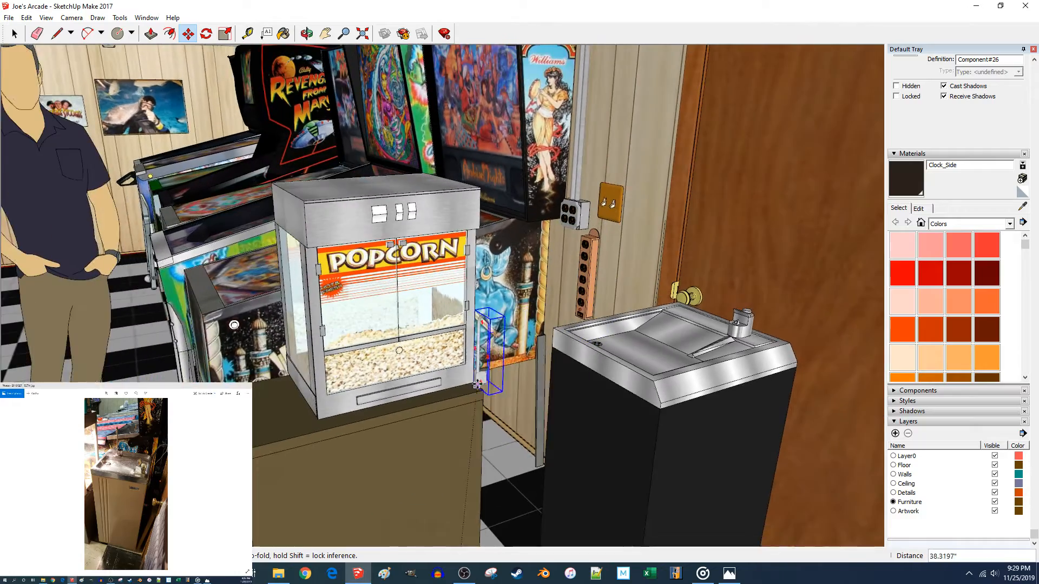
{"action": "scroll", "coordinate": [479, 383], "scroll_direction": "down", "scroll_amount": 1}
{"action": "middle_click_drag", "start_coordinate": [479, 383], "coordinate": [497, 376], "text": "shift"}
{"action": "left_click", "coordinate": [282, 424]}
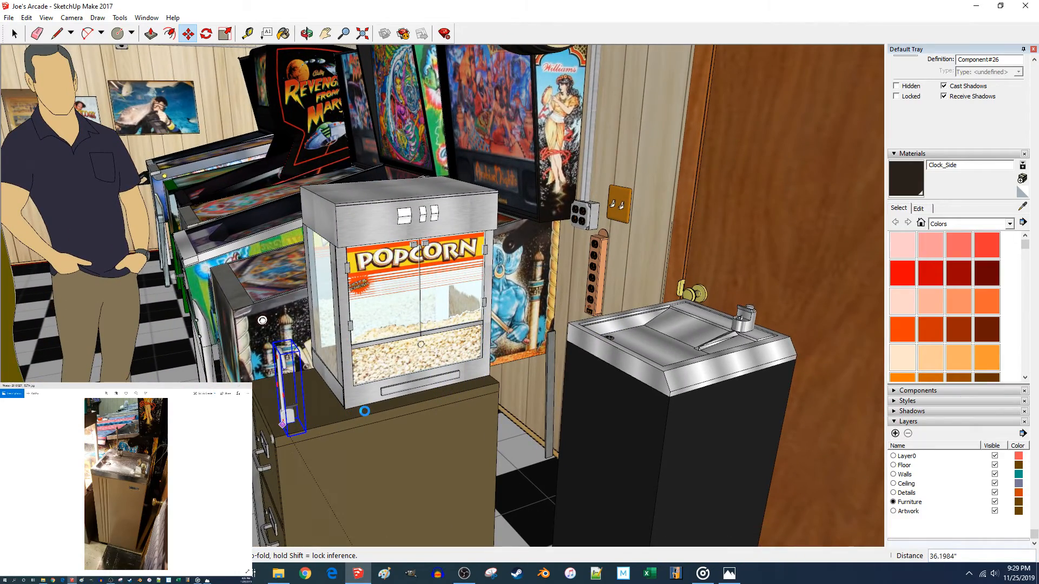
{"action": "key", "text": "space"}
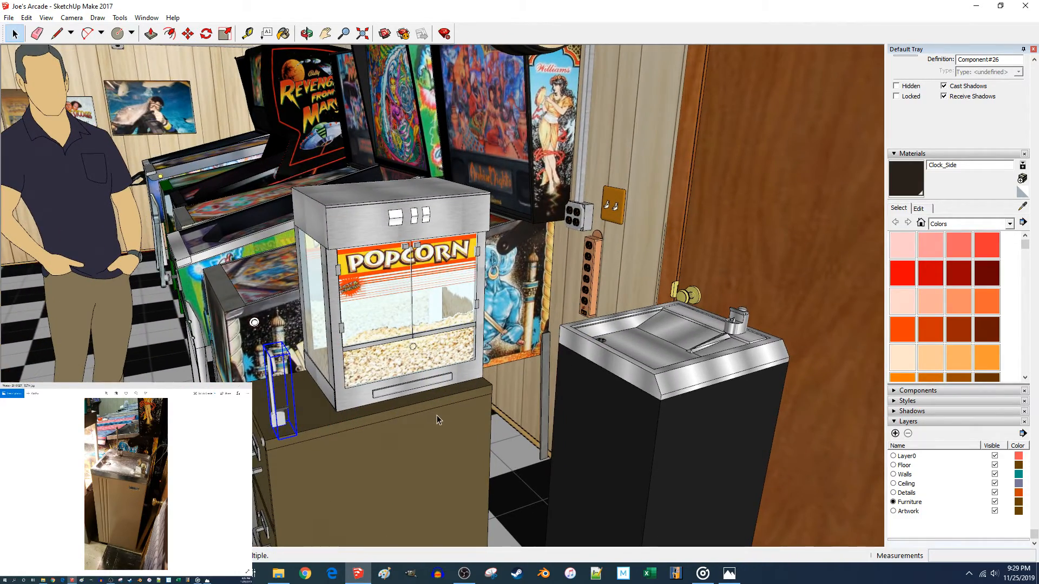
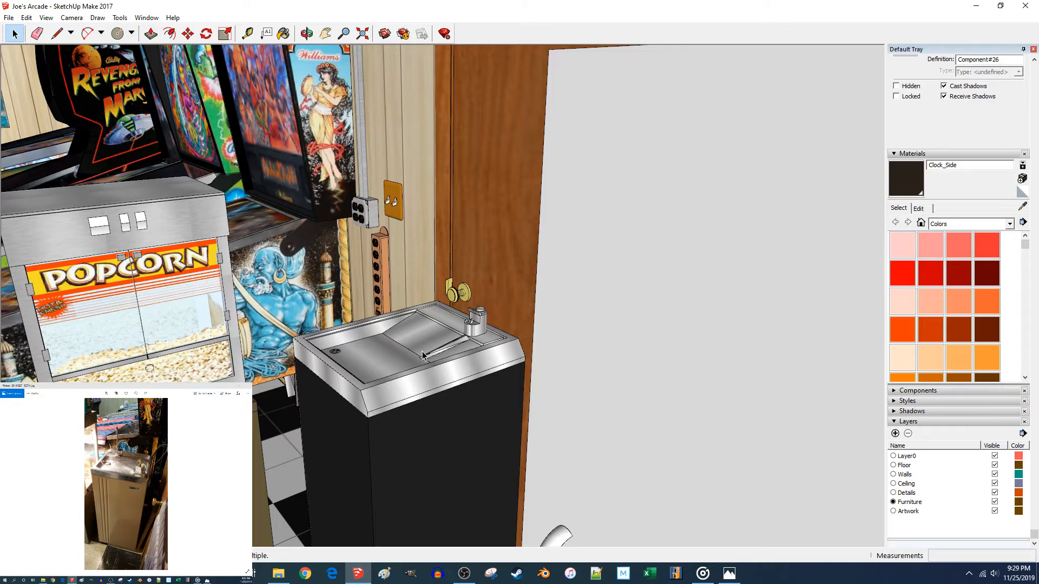
Examine the drinking fountain's basin, rim and bubbler against the enlarged reference photo.
{"action": "scroll", "coordinate": [423, 356], "scroll_direction": "up", "scroll_amount": 6}
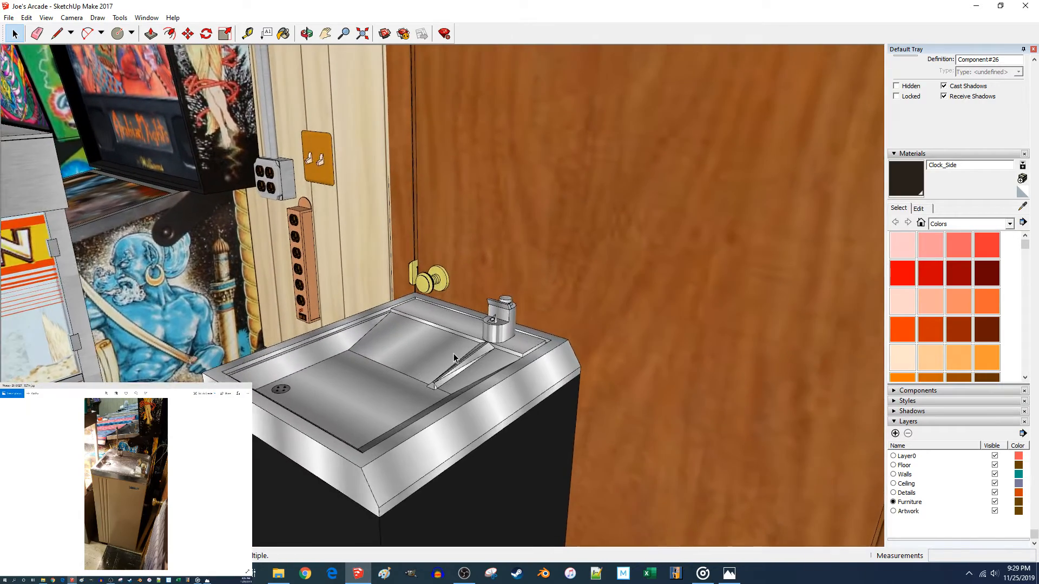
{"action": "scroll", "coordinate": [453, 357], "scroll_direction": "up", "scroll_amount": 1}
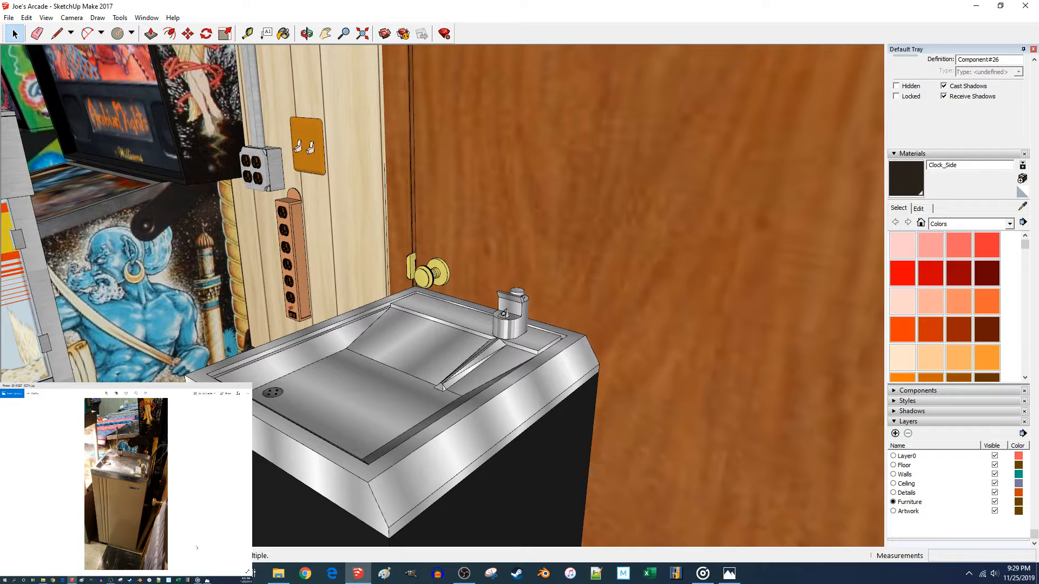
{"action": "left_click", "coordinate": [206, 533]}
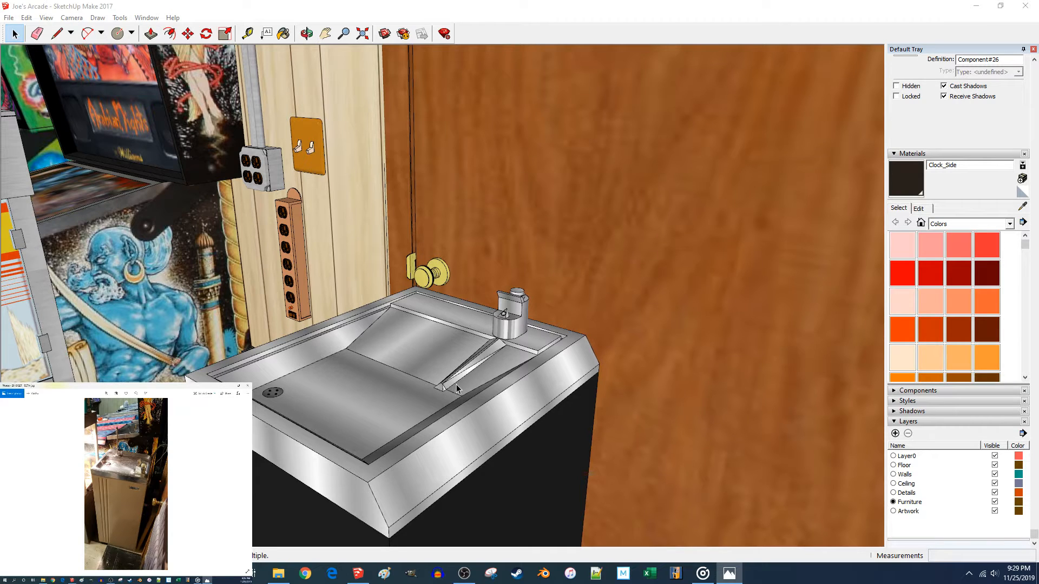
{"action": "scroll", "coordinate": [563, 381], "scroll_direction": "up", "scroll_amount": 5}
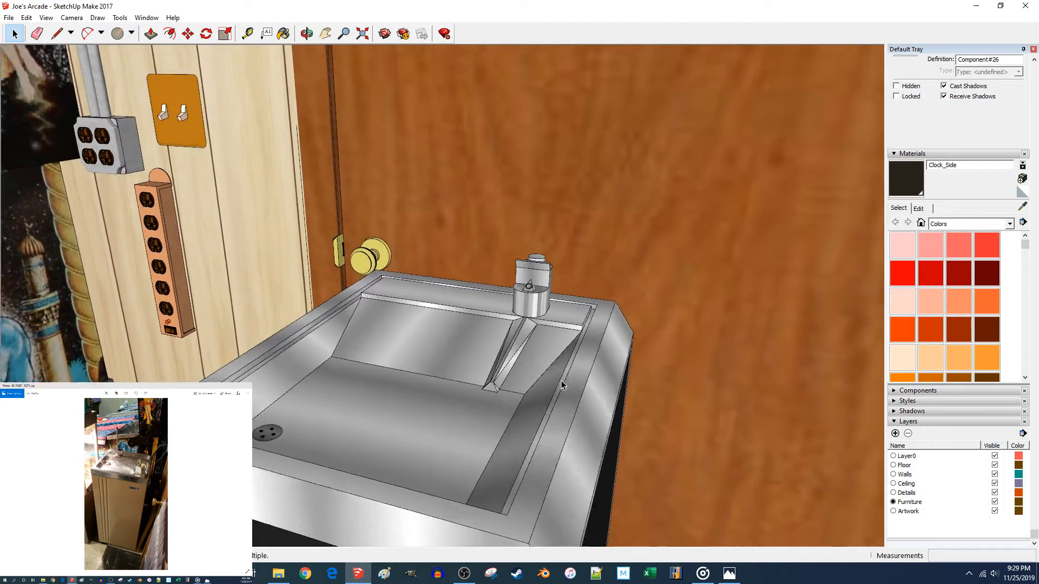
{"action": "middle_click_drag", "start_coordinate": [561, 380], "coordinate": [386, 370]}
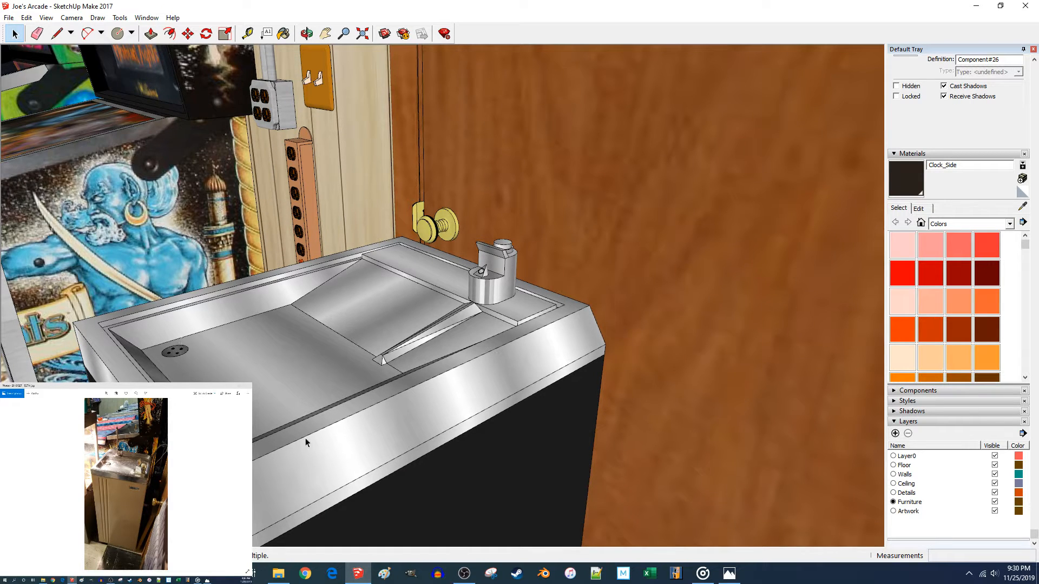
{"action": "scroll", "coordinate": [342, 424], "scroll_direction": "up", "scroll_amount": 2}
{"action": "scroll", "coordinate": [340, 410], "scroll_direction": "up", "scroll_amount": 4}
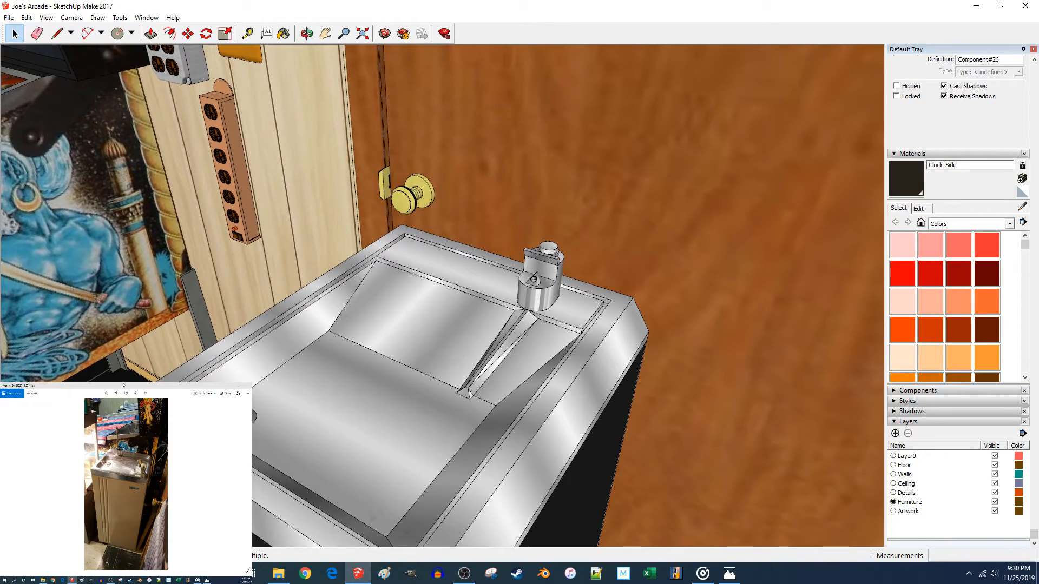
{"action": "left_click_drag", "start_coordinate": [124, 385], "coordinate": [368, 2]}
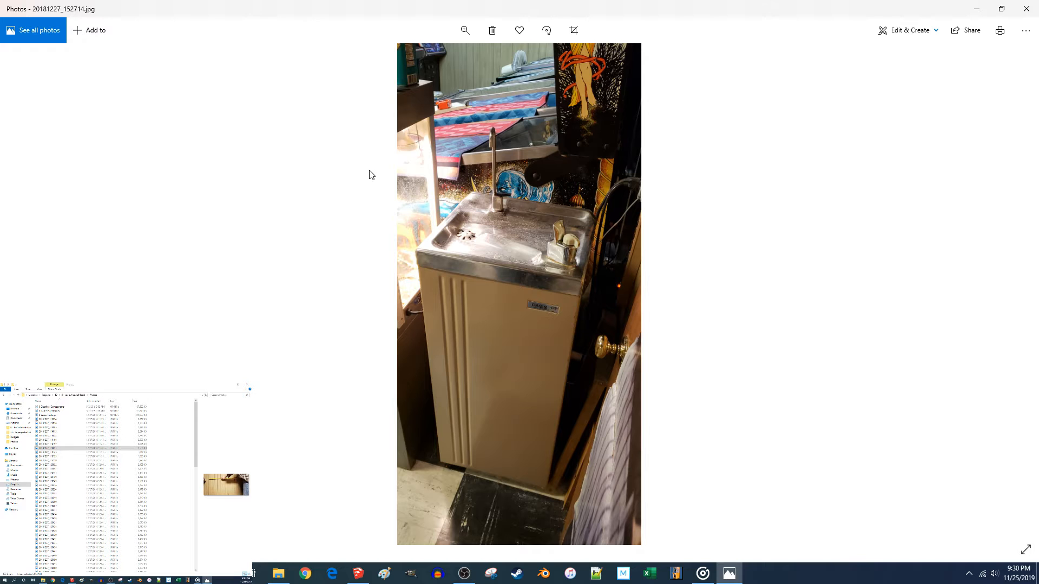
{"action": "left_click_drag", "start_coordinate": [569, 5], "coordinate": [439, 3]}
{"action": "mouse_move", "coordinate": [593, 6]}
{"action": "left_mouse_down"}
{"action": "mouse_move", "coordinate": [238, 516]}
{"action": "mouse_move", "coordinate": [104, 383]}
{"action": "left_mouse_up"}
Open the fountain model for editing and split the rear rim strip from the surrounding rim with 0.75-inch lines at its corners.
{"action": "left_click", "coordinate": [460, 263]}
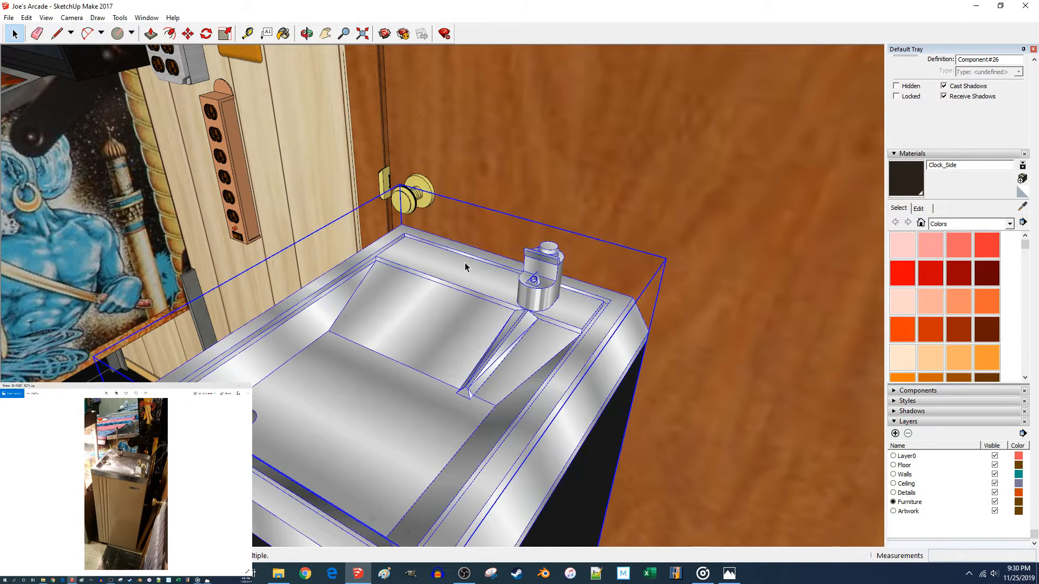
{"action": "scroll", "coordinate": [433, 276], "scroll_direction": "up", "scroll_amount": 2}
{"action": "double_click", "coordinate": [404, 294]}
{"action": "scroll", "coordinate": [404, 292], "scroll_direction": "up", "scroll_amount": 1}
{"action": "middle_click_drag", "start_coordinate": [403, 291], "coordinate": [504, 378]}
{"action": "scroll", "coordinate": [413, 313], "scroll_direction": "up", "scroll_amount": 2}
{"action": "left_click", "coordinate": [422, 386]}
{"action": "left_click", "coordinate": [432, 382]}
{"action": "key", "text": "l"}
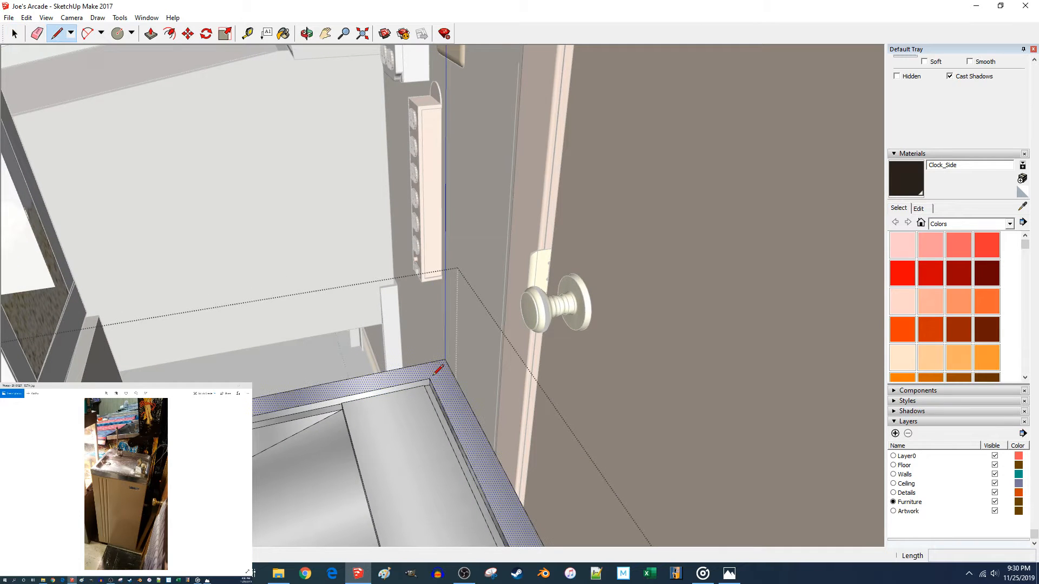
{"action": "left_click", "coordinate": [429, 378]}
{"action": "middle_click_drag", "start_coordinate": [452, 373], "coordinate": [408, 406]}
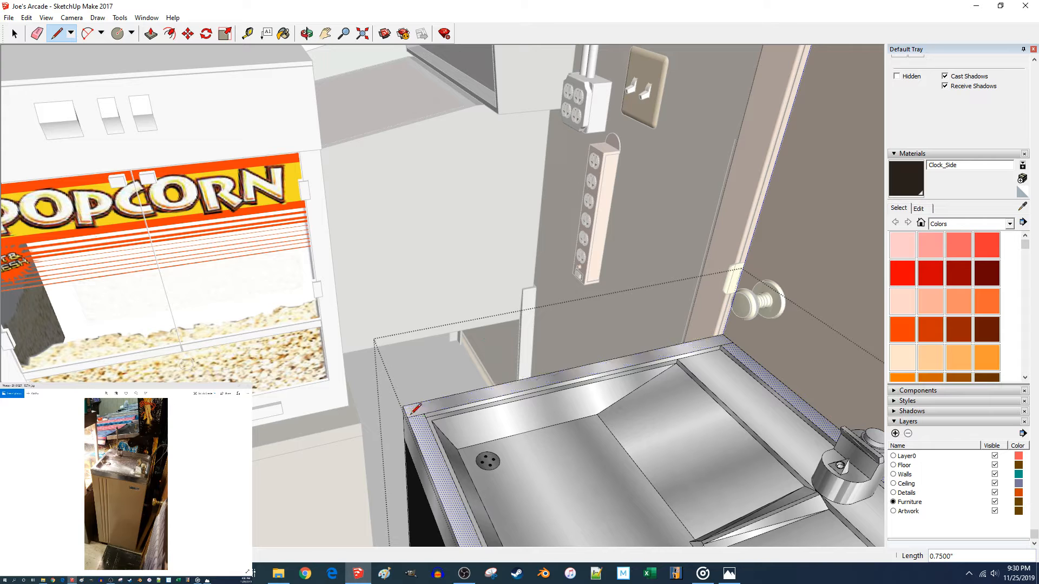
Raise the fountain's rear rim strip by about 0.9 inches with Push/Pull.
{"action": "key", "text": "p"}
{"action": "key", "text": "space"}
{"action": "left_click", "coordinate": [437, 406]}
{"action": "key", "text": "p"}
{"action": "middle_click_drag", "start_coordinate": [437, 406], "coordinate": [461, 402]}
{"action": "key", "text": "space"}
{"action": "left_click", "coordinate": [534, 401]}
{"action": "key", "text": "p"}
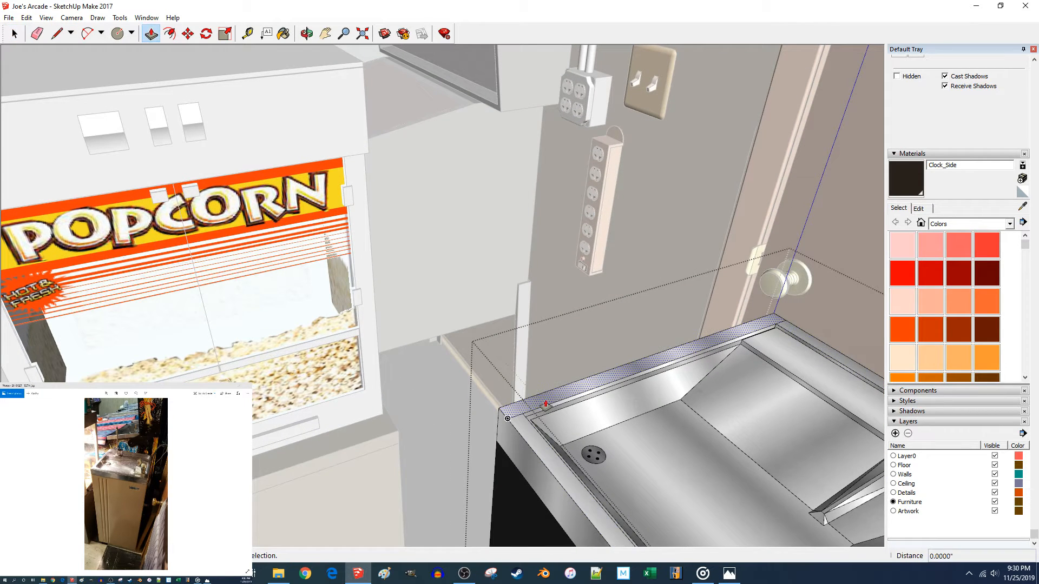
{"action": "left_click", "coordinate": [536, 401]}
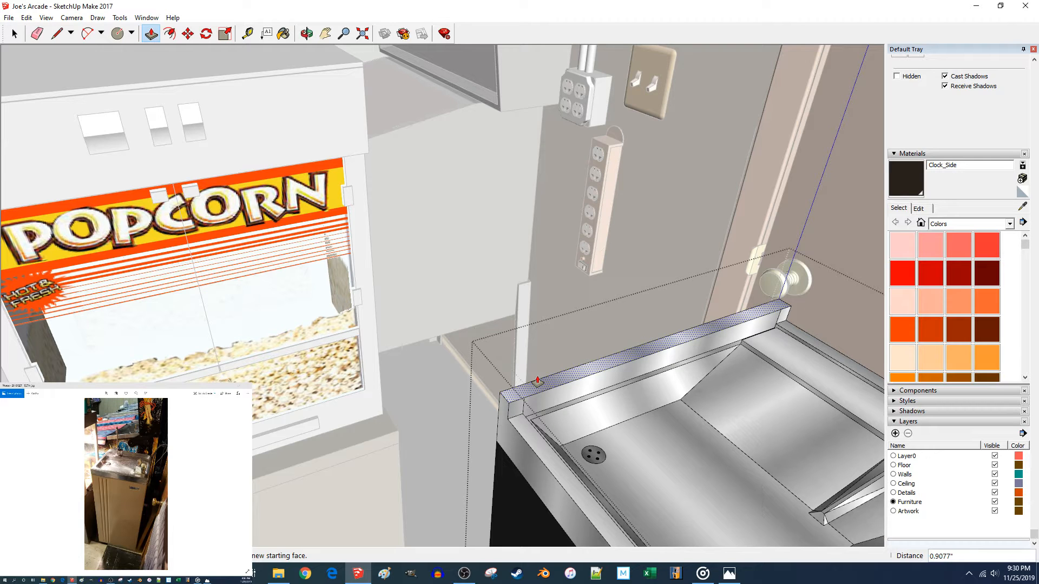
{"action": "left_click", "coordinate": [537, 381]}
{"action": "key", "text": "space"}
Draw a line along the base of each end face of the raised rear rim.
{"action": "key", "text": "l"}
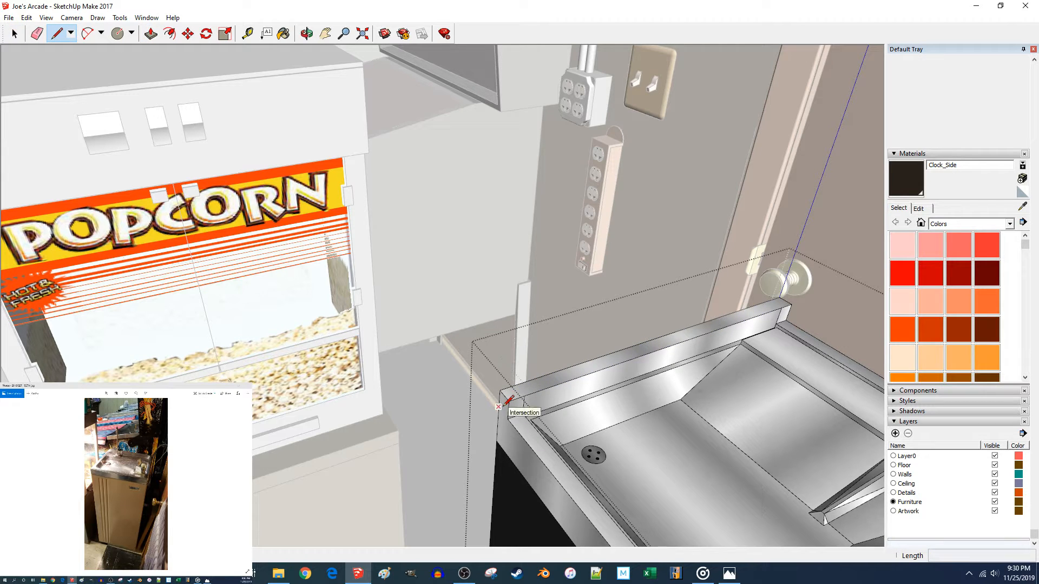
{"action": "left_click", "coordinate": [508, 419]}
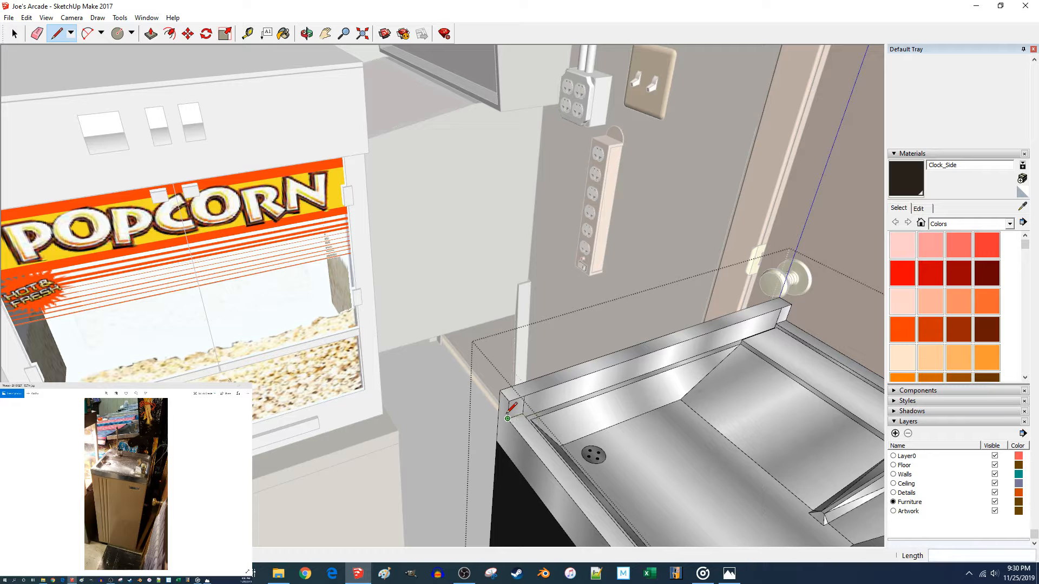
{"action": "key", "text": "space"}
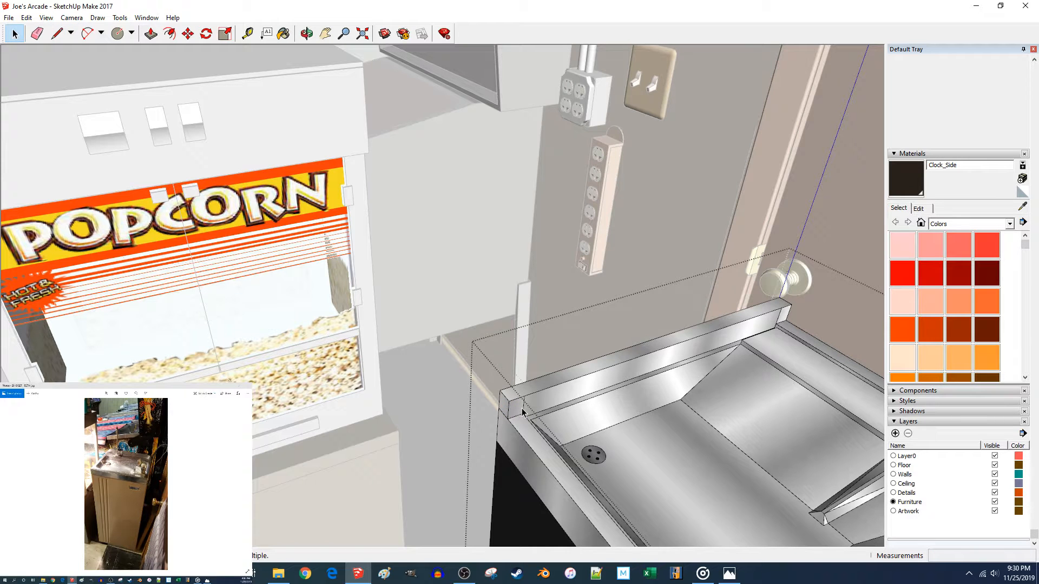
{"action": "scroll", "coordinate": [523, 410], "scroll_direction": "up", "scroll_amount": 5}
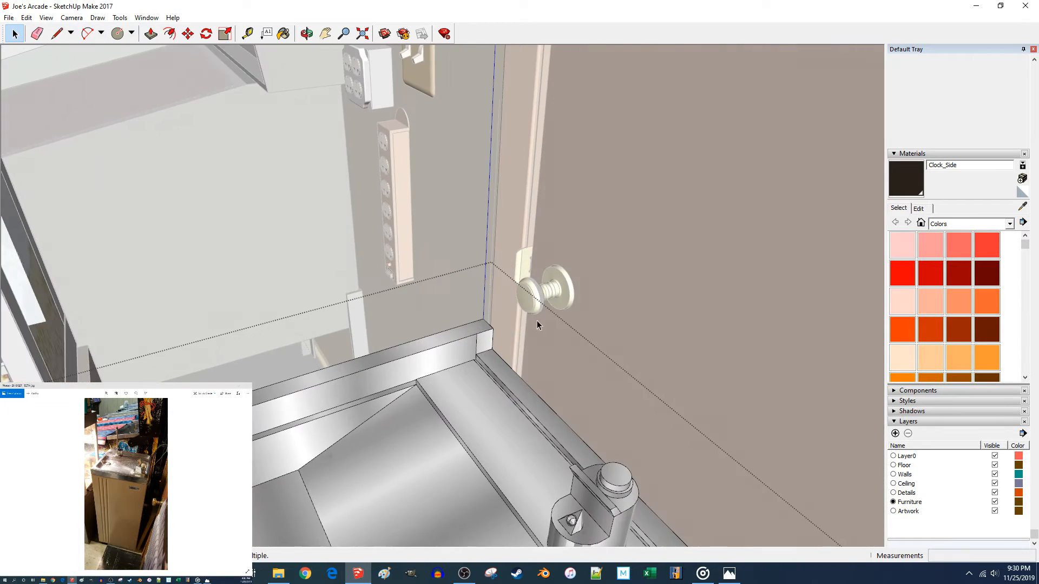
{"action": "mouse_move", "coordinate": [478, 354]}
{"action": "middle_mouse_down"}
{"action": "mouse_move", "coordinate": [371, 426]}
{"action": "mouse_move", "coordinate": [319, 493]}
{"action": "middle_mouse_up"}
{"action": "key", "text": "l"}
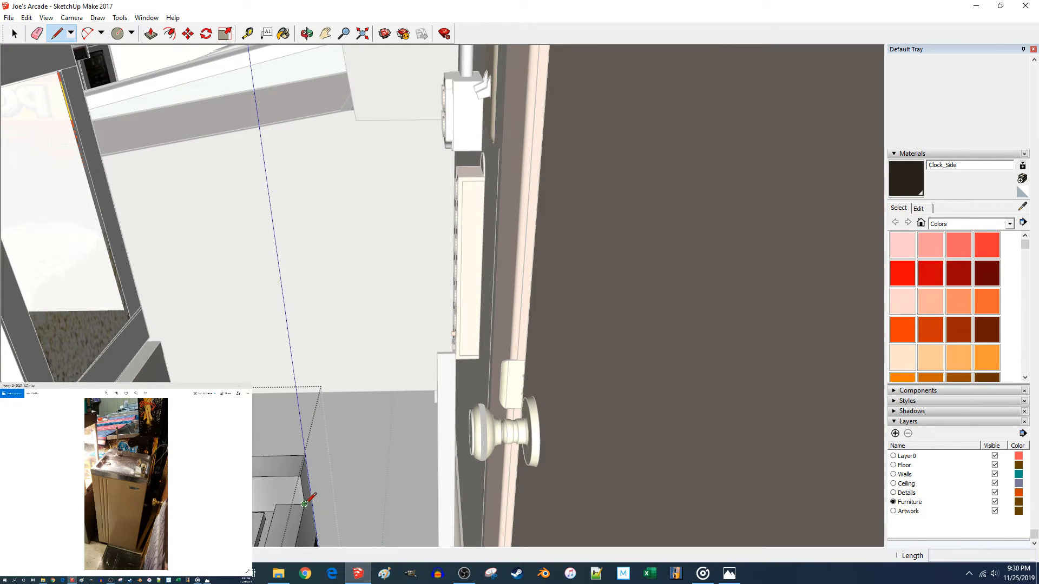
{"action": "left_click", "coordinate": [305, 504]}
{"action": "key", "text": "space"}
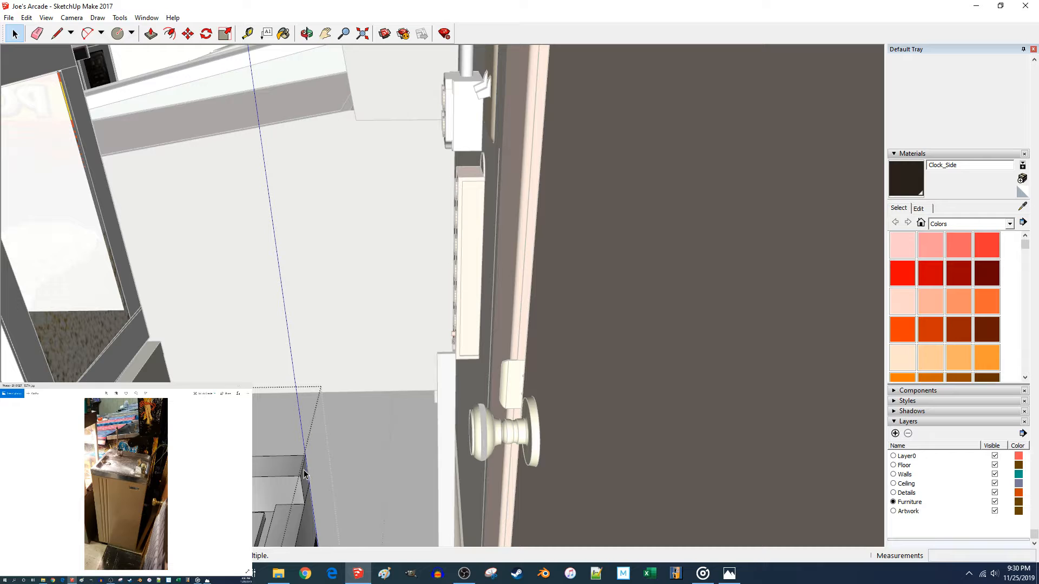
Slope the door-side end of the raised rear rim by moving its outer upright edge inward along the red axis.
{"action": "key", "text": "m"}
{"action": "left_click", "coordinate": [303, 469]}
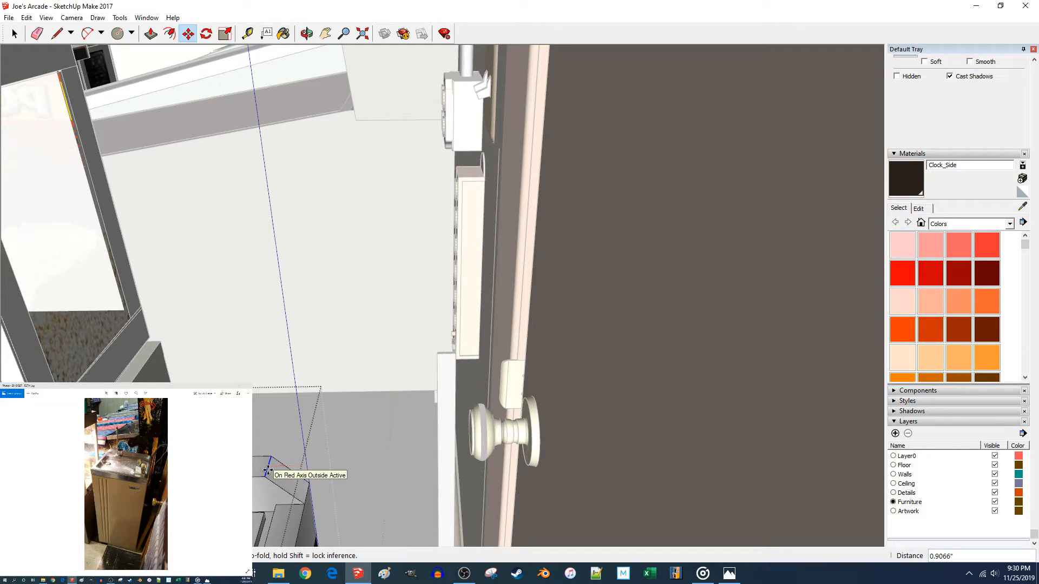
{"action": "key", "text": "Return"}
{"action": "middle_click_drag", "start_coordinate": [268, 471], "coordinate": [547, 387]}
{"action": "key", "text": "space"}
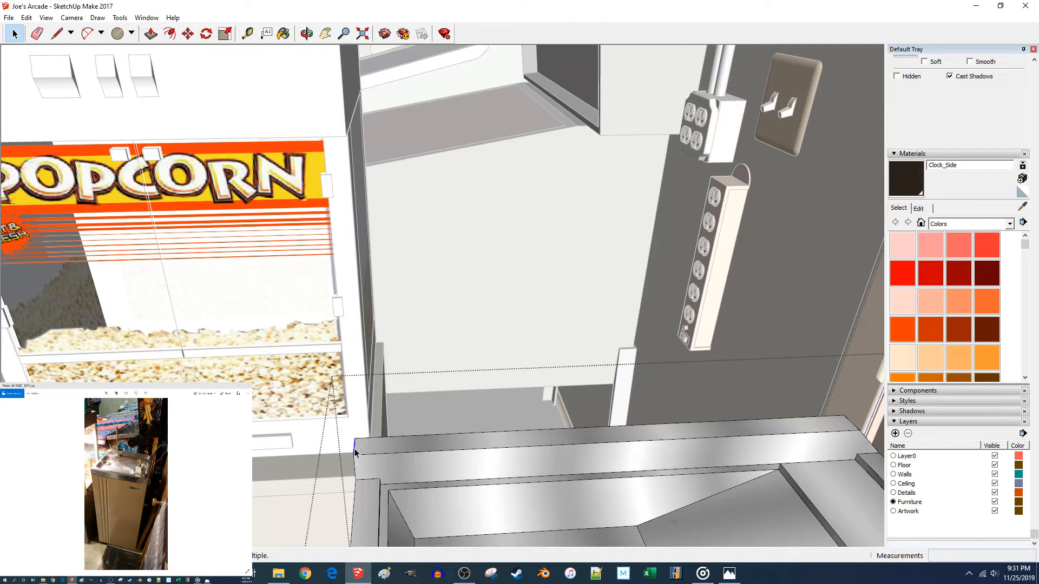
Slope the popcorn-machine end of the raised rear rim by moving its outer upright edge 1 inch inward along the red axis.
{"action": "key", "text": "m"}
{"action": "left_click", "coordinate": [354, 452]}
{"action": "type", "text": "1"}
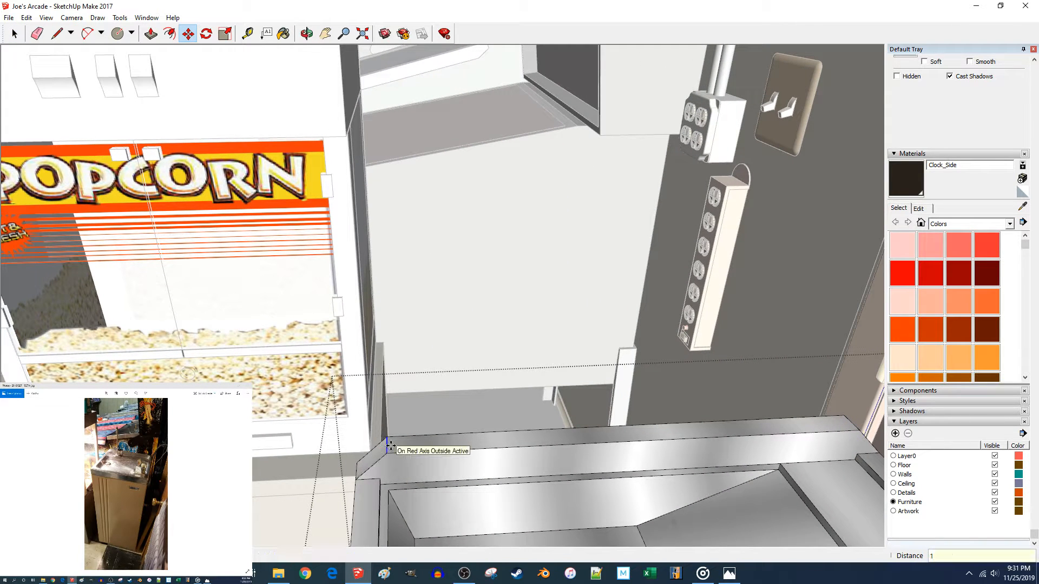
{"action": "key", "text": "Return"}
{"action": "key", "text": "space"}
{"action": "middle_click_drag", "start_coordinate": [479, 330], "coordinate": [381, 336]}
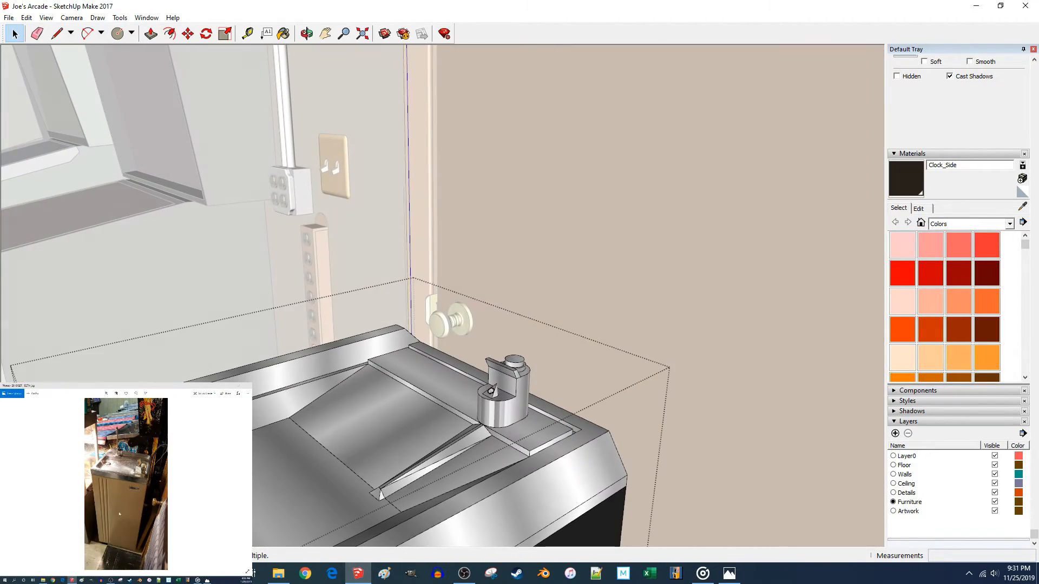
Enlarge the fountain reference photo and examine the basin, rim and spout details up close.
{"action": "left_click_drag", "start_coordinate": [128, 386], "coordinate": [488, 4]}
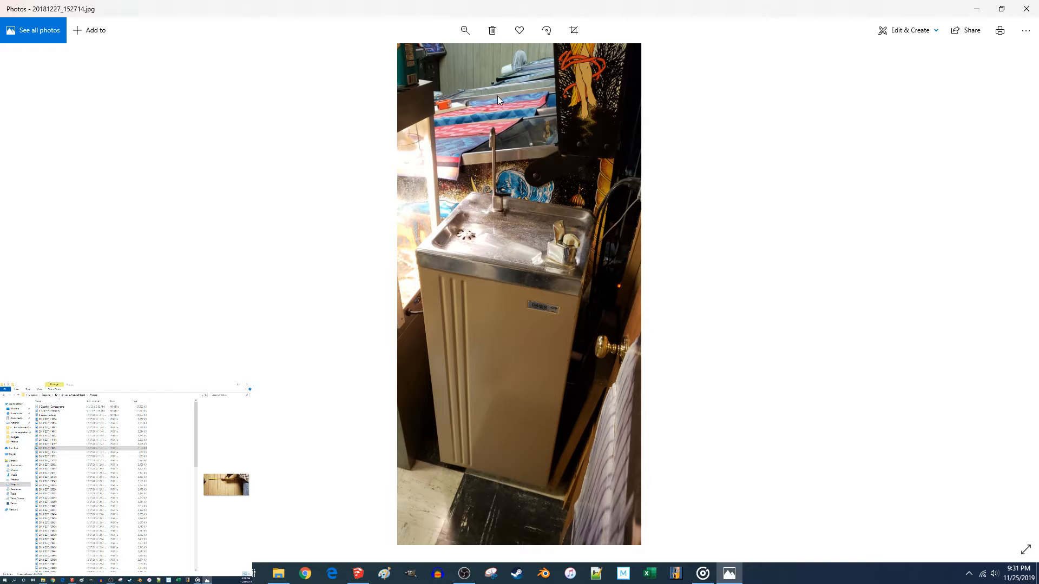
{"action": "left_click", "coordinate": [465, 30]}
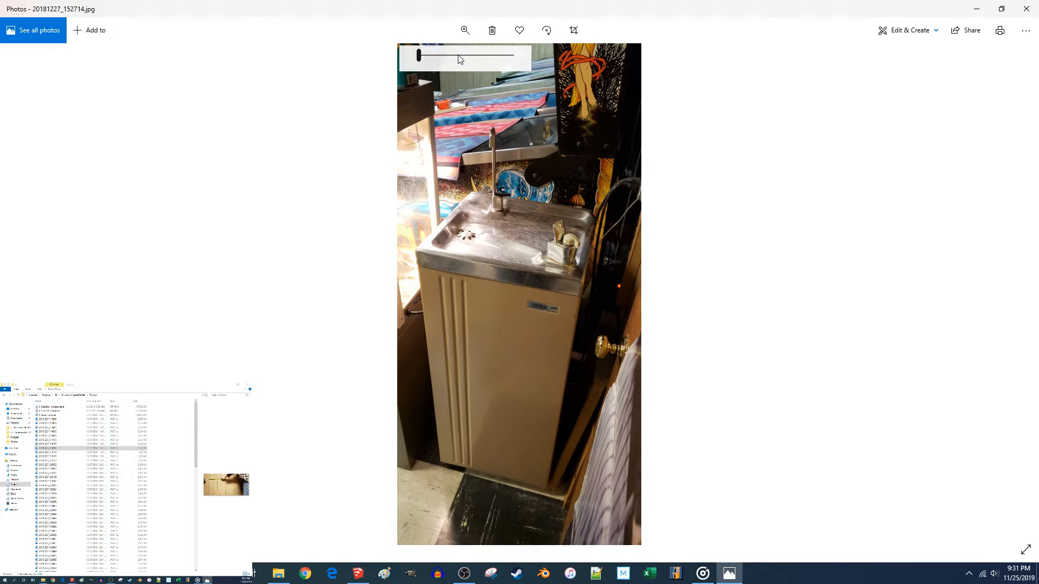
{"action": "left_click", "coordinate": [444, 55]}
{"action": "left_click_drag", "start_coordinate": [781, 178], "coordinate": [735, 405]}
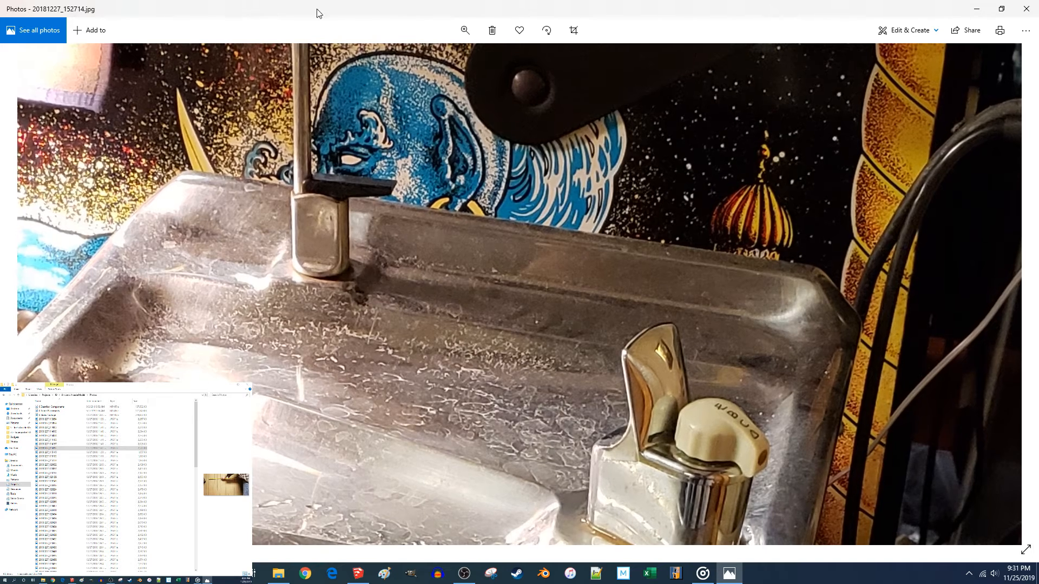
{"action": "left_click", "coordinate": [465, 30]}
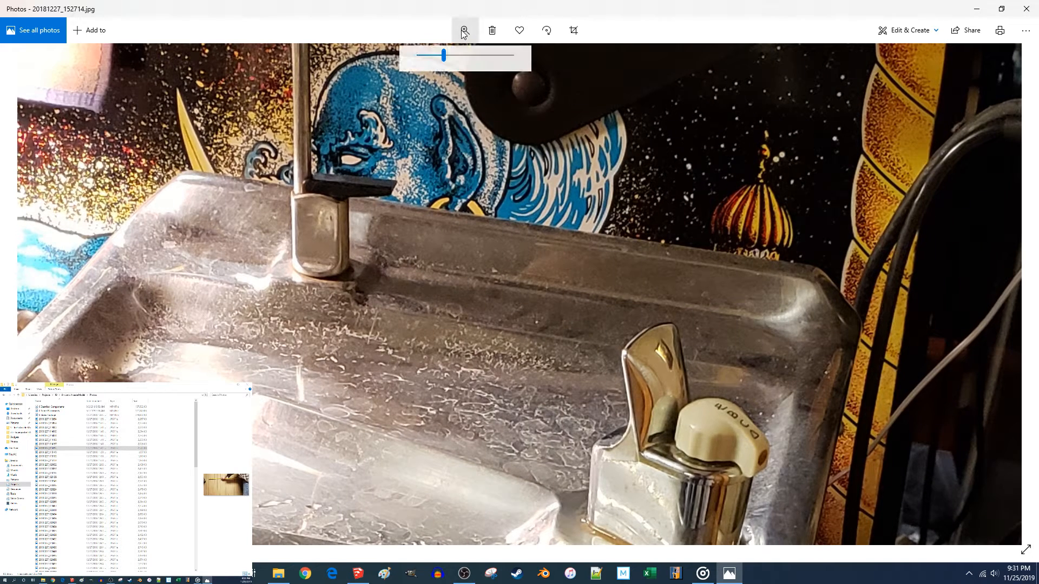
{"action": "left_click", "coordinate": [443, 55]}
{"action": "left_click_drag", "start_coordinate": [443, 55], "coordinate": [440, 55]}
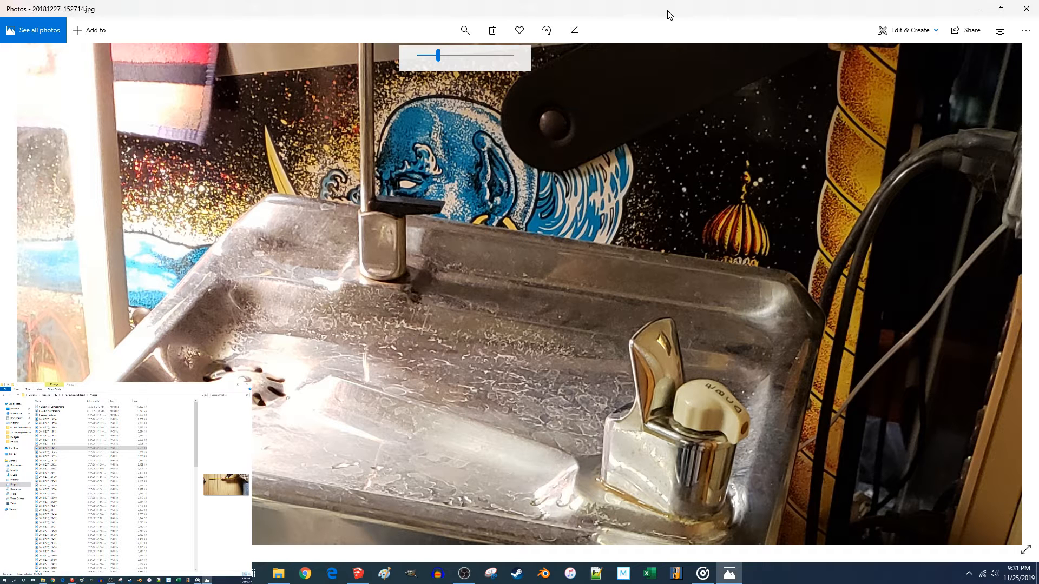
{"action": "mouse_move", "coordinate": [669, 15]}
{"action": "left_mouse_down"}
{"action": "mouse_move", "coordinate": [174, 477]}
{"action": "mouse_move", "coordinate": [177, 491]}
{"action": "left_mouse_up"}
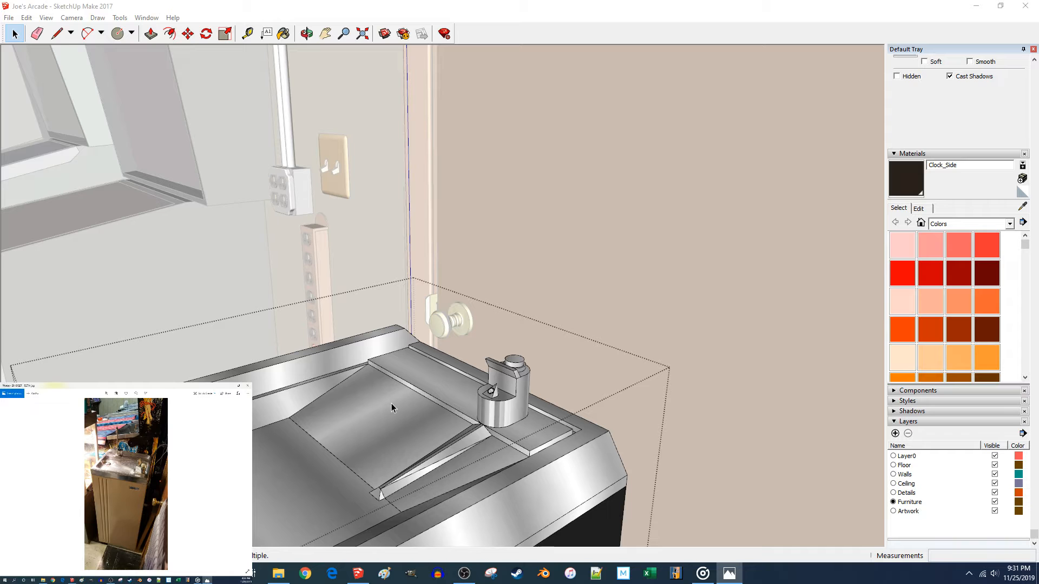
Raise the recessed ledge around the basin by 0.25 inches with Push/Pull so it is level with the rim.
{"action": "left_click", "coordinate": [292, 399]}
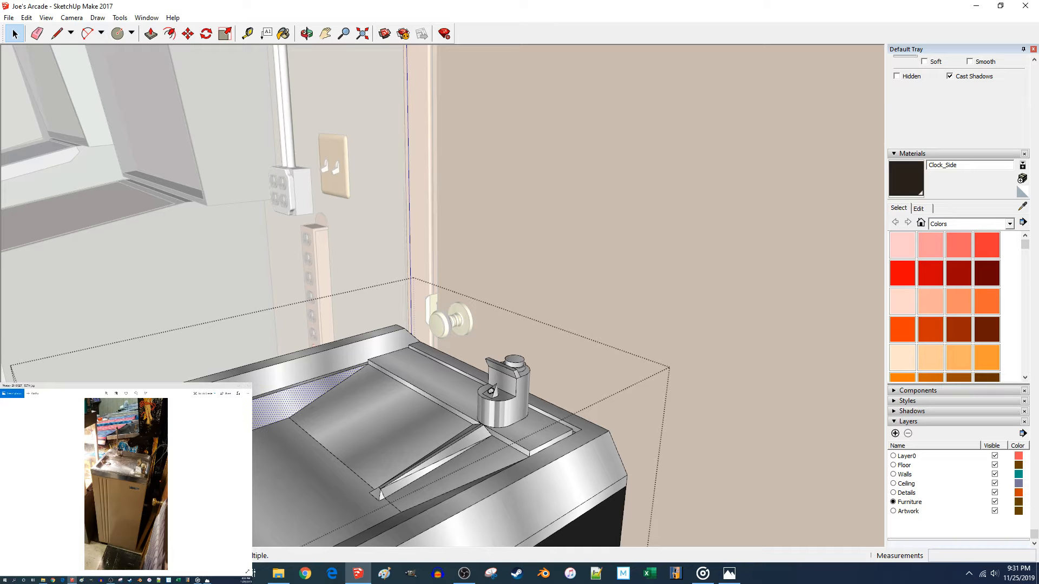
{"action": "middle_click_drag", "start_coordinate": [191, 470], "coordinate": [510, 362]}
{"action": "key", "text": "p"}
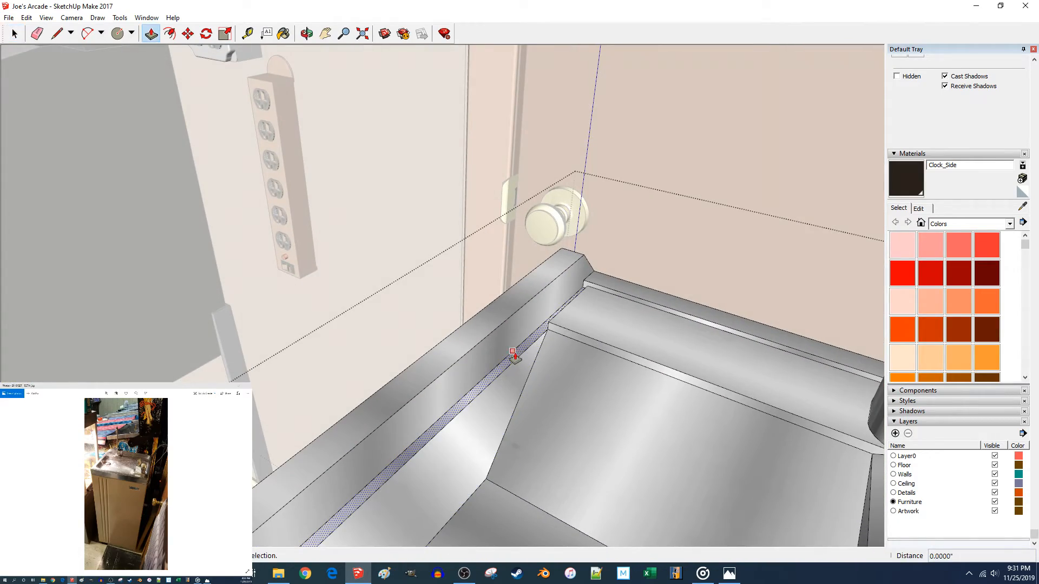
{"action": "left_click", "coordinate": [518, 355]}
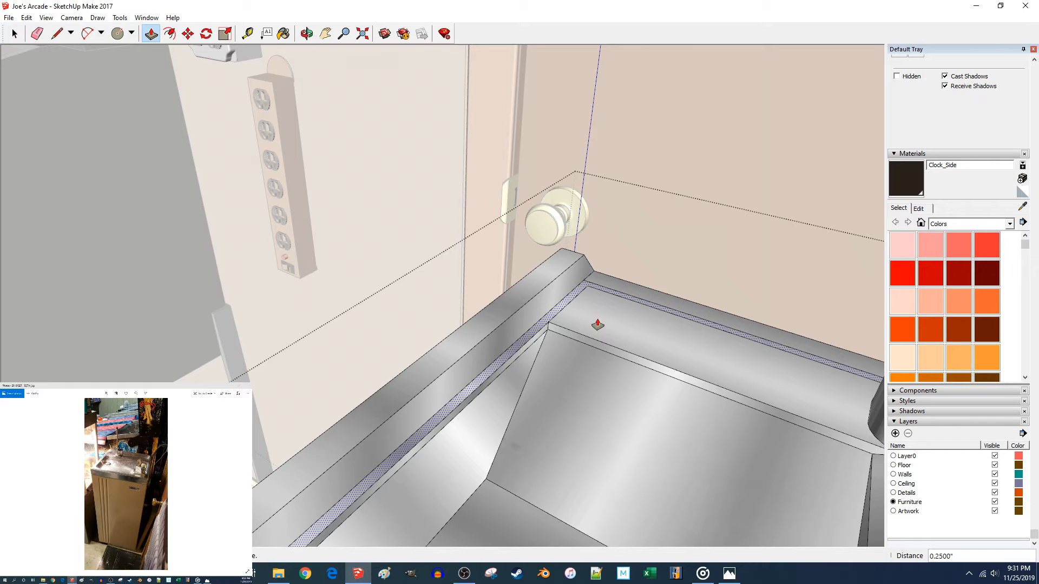
{"action": "middle_click_drag", "start_coordinate": [598, 320], "coordinate": [402, 310]}
Delete the leftover edge lines between the raised ledge and the rim surface all around the basin.
{"action": "key", "text": "space"}
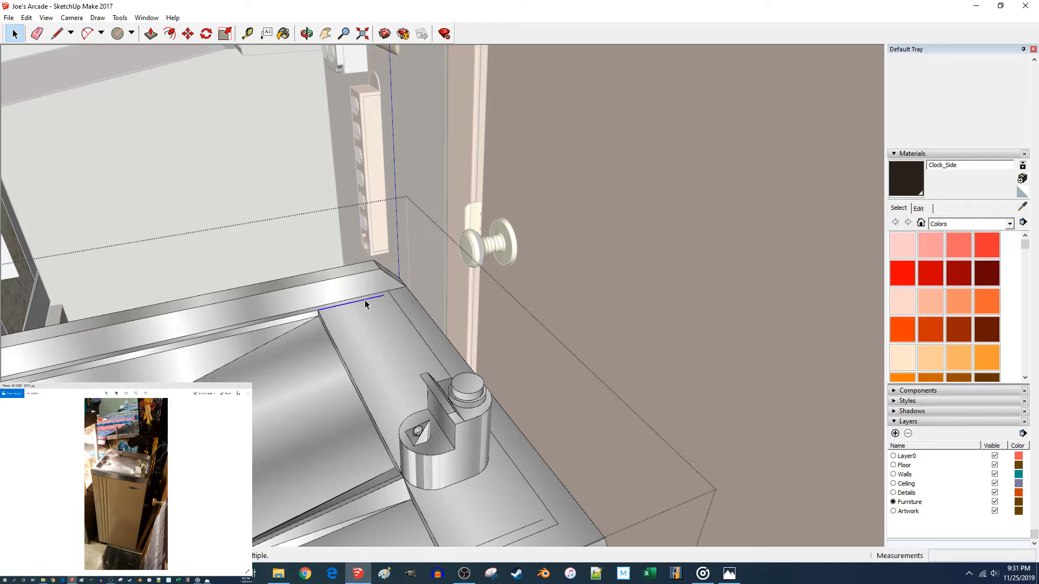
{"action": "left_click", "coordinate": [399, 305]}
{"action": "key", "text": "Delete"}
{"action": "scroll", "coordinate": [400, 307], "scroll_direction": "down", "scroll_amount": 2}
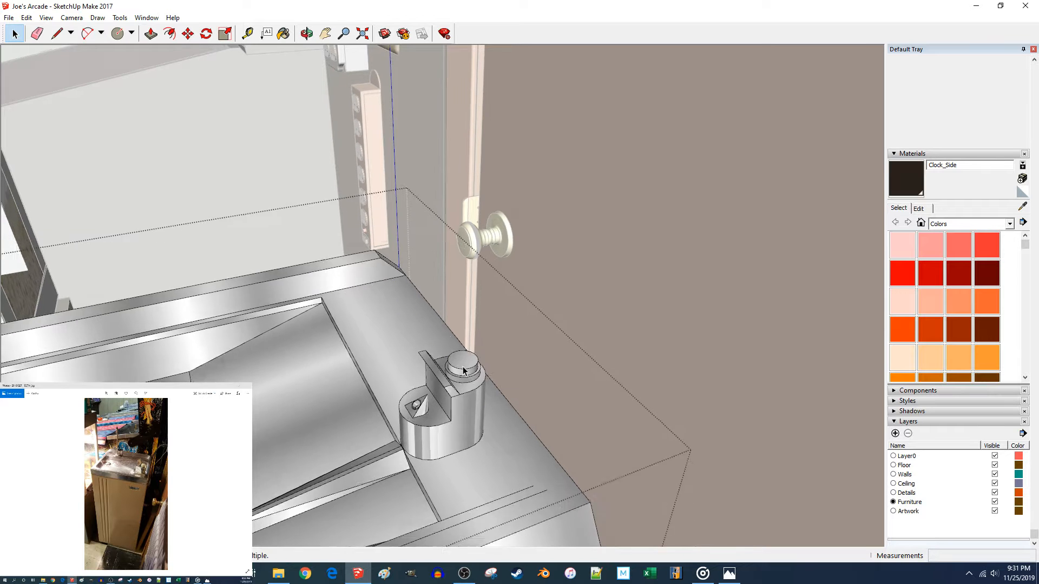
{"action": "left_click", "coordinate": [506, 488]}
{"action": "key", "text": "Delete"}
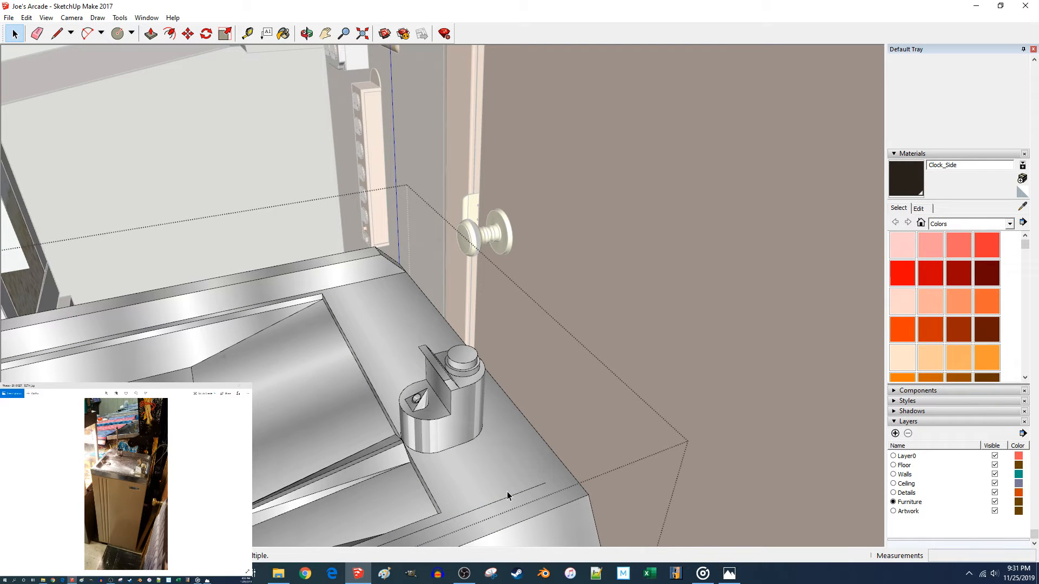
{"action": "left_click", "coordinate": [507, 497]}
{"action": "scroll", "coordinate": [508, 498], "scroll_direction": "down", "scroll_amount": 2}
{"action": "scroll", "coordinate": [507, 497], "scroll_direction": "down", "scroll_amount": 2}
{"action": "key", "text": "Delete"}
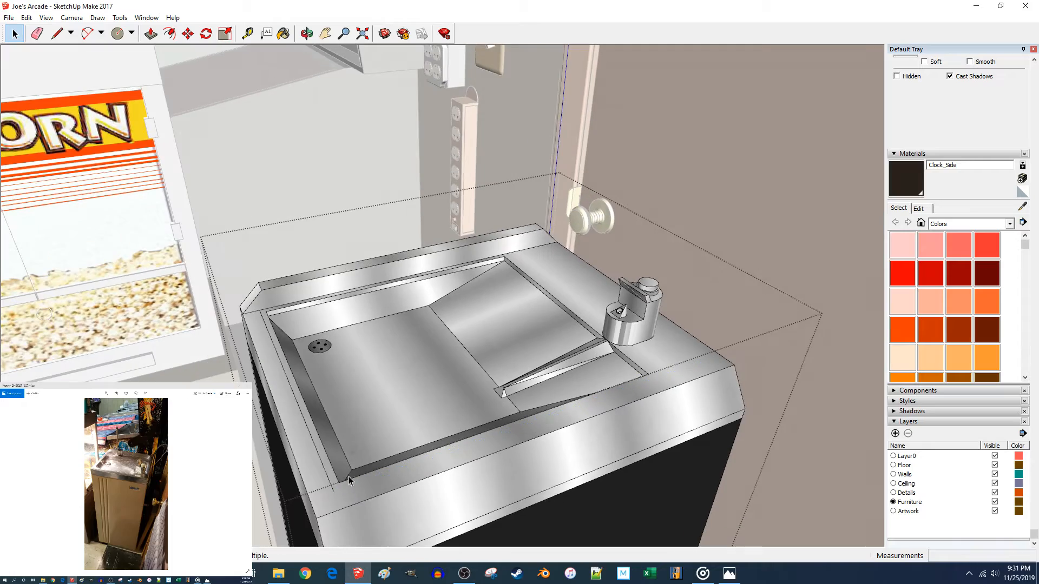
{"action": "left_click", "coordinate": [328, 483]}
{"action": "key", "text": "Delete"}
{"action": "middle_click_drag", "start_coordinate": [331, 485], "coordinate": [449, 403]}
{"action": "scroll", "coordinate": [449, 403], "scroll_direction": "up", "scroll_amount": 4}
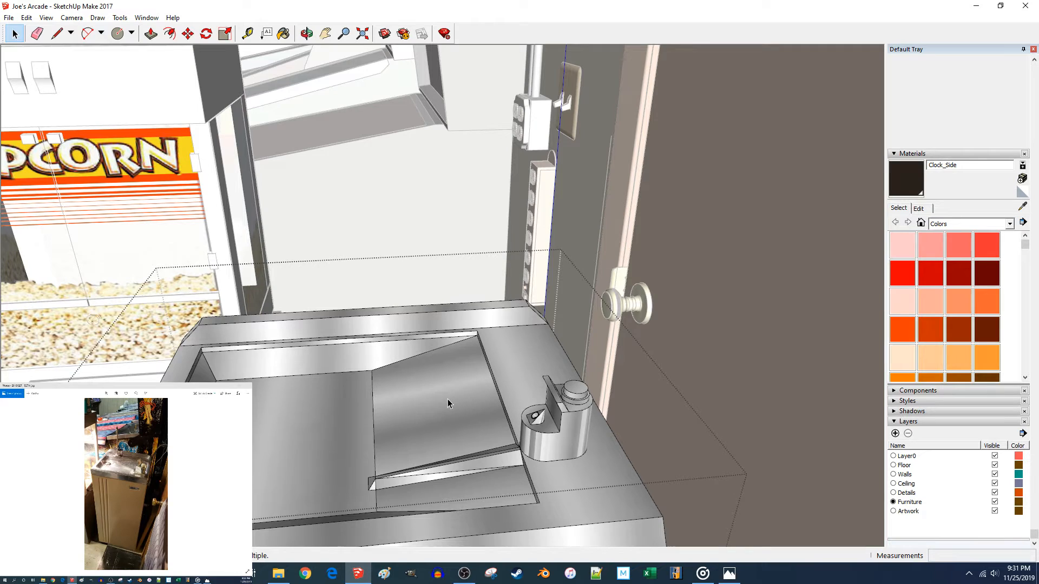
{"action": "middle_click_drag", "start_coordinate": [479, 386], "coordinate": [556, 334]}
{"action": "scroll", "coordinate": [563, 335], "scroll_direction": "up", "scroll_amount": 3}
{"action": "scroll", "coordinate": [551, 336], "scroll_direction": "down", "scroll_amount": 2}
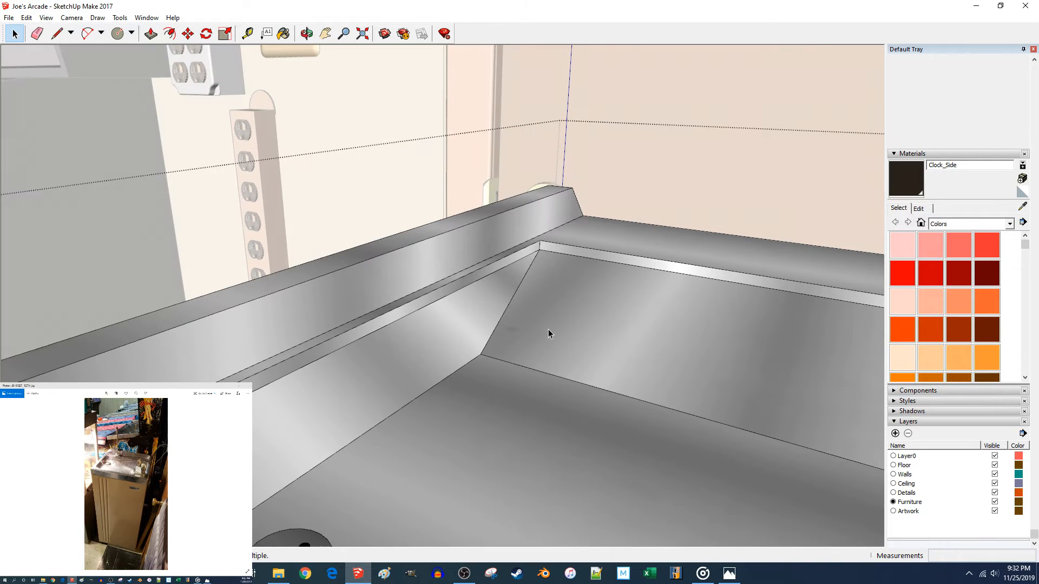
{"action": "middle_click_drag", "start_coordinate": [548, 331], "coordinate": [562, 297]}
{"action": "left_click", "coordinate": [424, 312]}
{"action": "left_click", "coordinate": [418, 310]}
{"action": "left_click", "coordinate": [574, 286]}
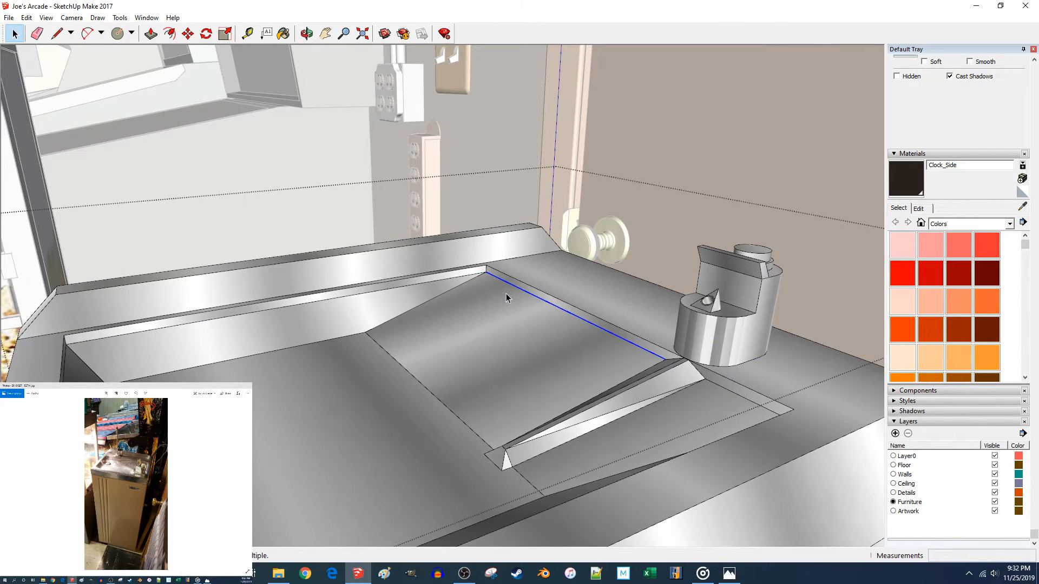
{"action": "left_click", "coordinate": [529, 264]}
{"action": "key", "text": "p"}
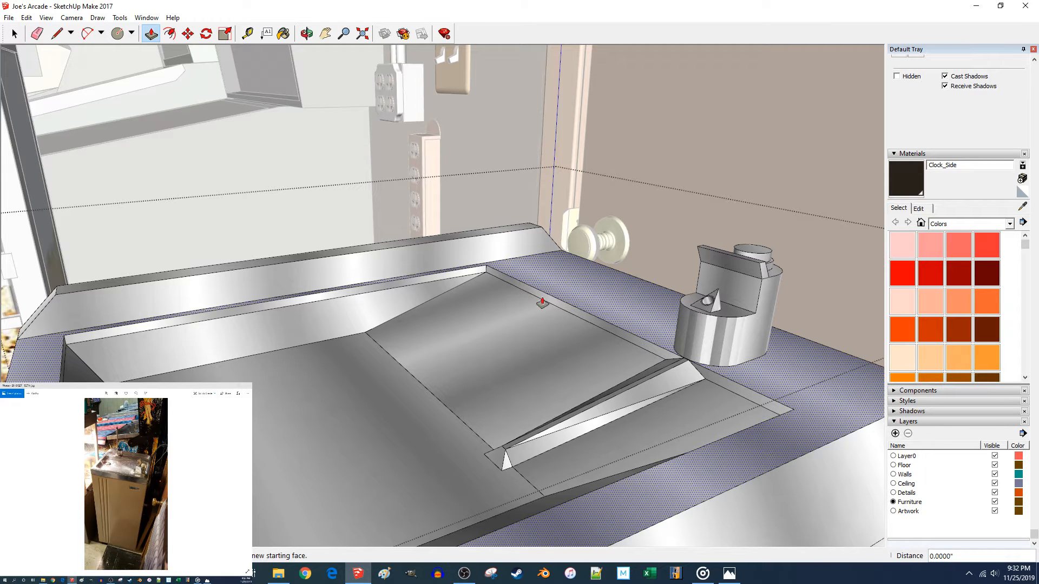
{"action": "left_click", "coordinate": [547, 287]}
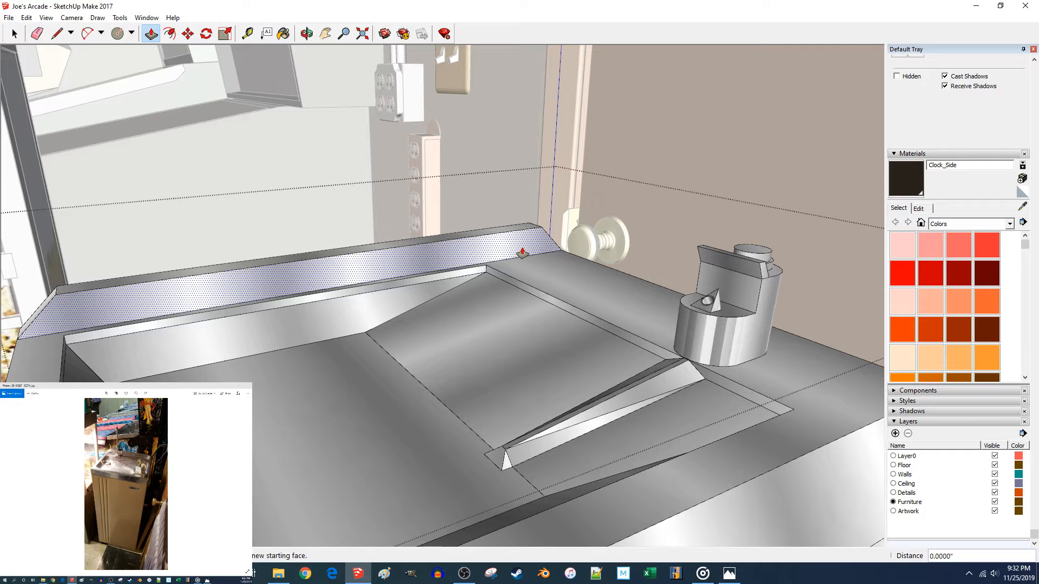
{"action": "key", "text": "Escape"}
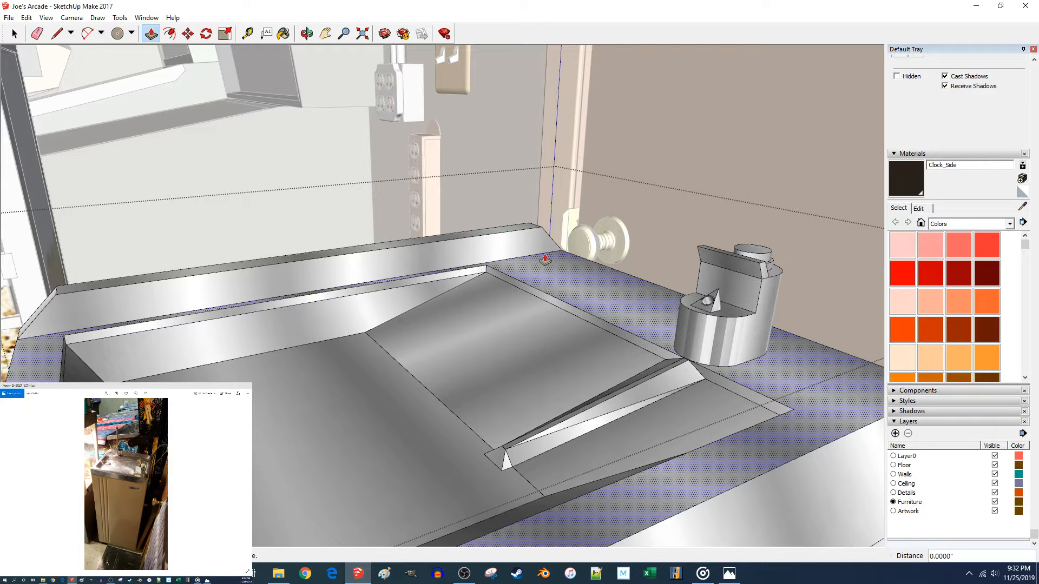
{"action": "left_click", "coordinate": [556, 290]}
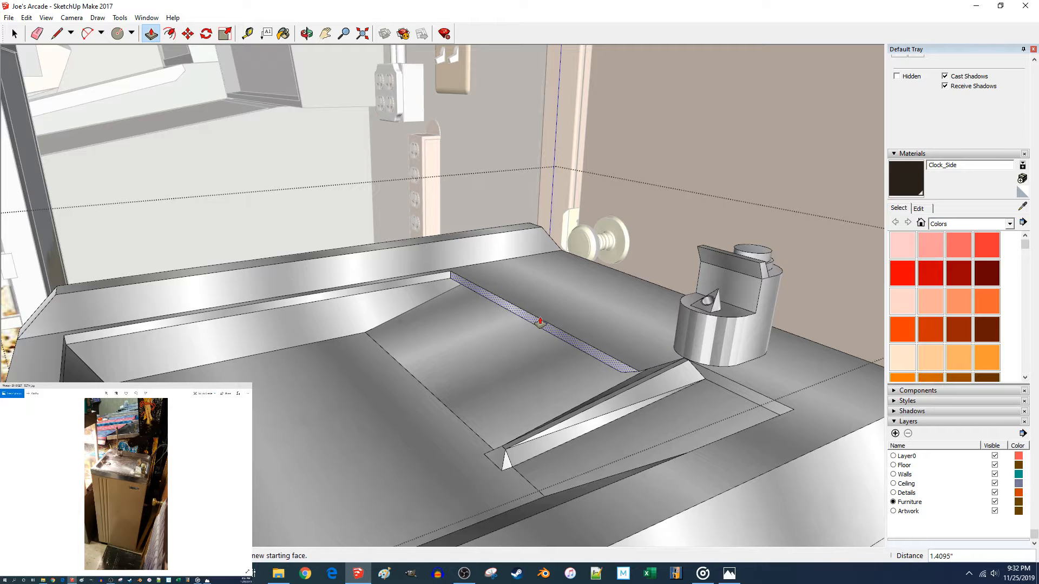
{"action": "key", "text": "Escape"}
{"action": "key", "text": "space"}
Try to raise the basin's rear upper edge by 0.25 inches to the rim surface.
{"action": "left_click", "coordinate": [475, 275]}
{"action": "key", "text": "m"}
{"action": "left_click", "coordinate": [485, 269]}
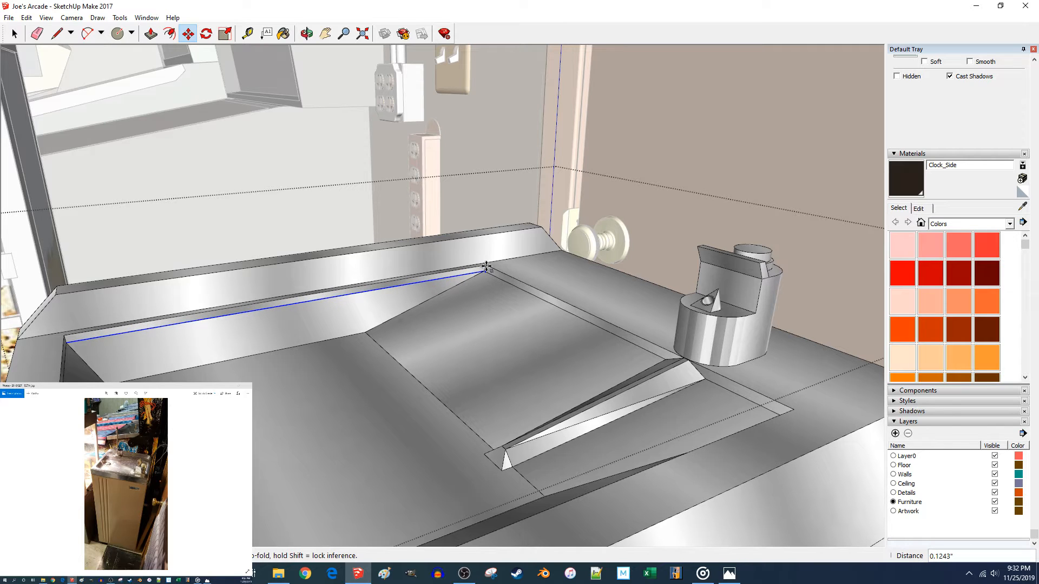
{"action": "left_click", "coordinate": [485, 265]}
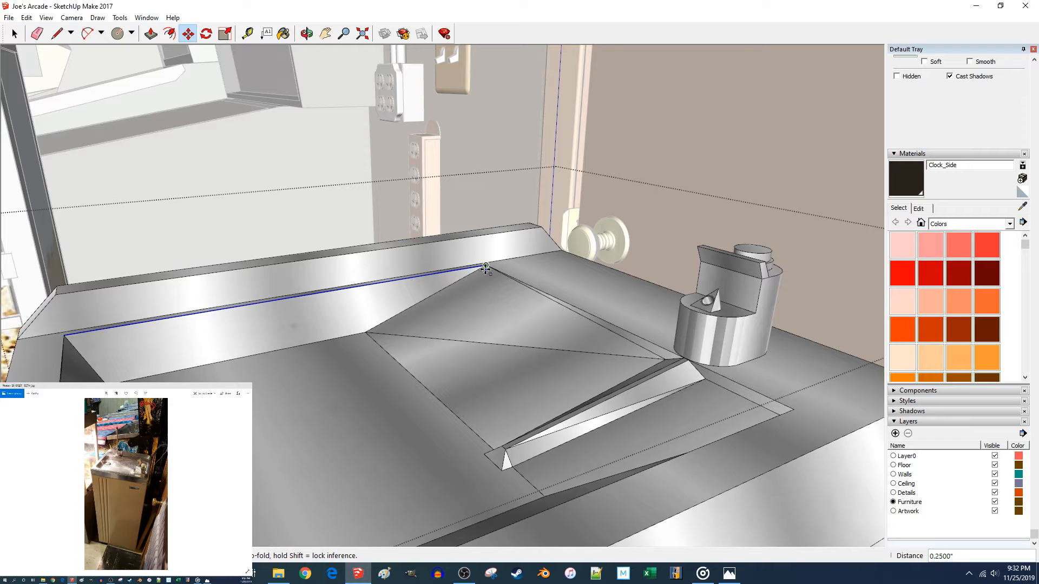
{"action": "key", "text": "ctrl+z"}
Add the basin's remaining upper edges to the selection and move them up together to the level of the rim surface.
{"action": "key", "text": "space"}
{"action": "left_click", "coordinate": [499, 280], "text": "ctrl"}
{"action": "middle_click_drag", "start_coordinate": [695, 402], "coordinate": [679, 385]}
{"action": "middle_click_drag", "start_coordinate": [657, 324], "coordinate": [580, 275]}
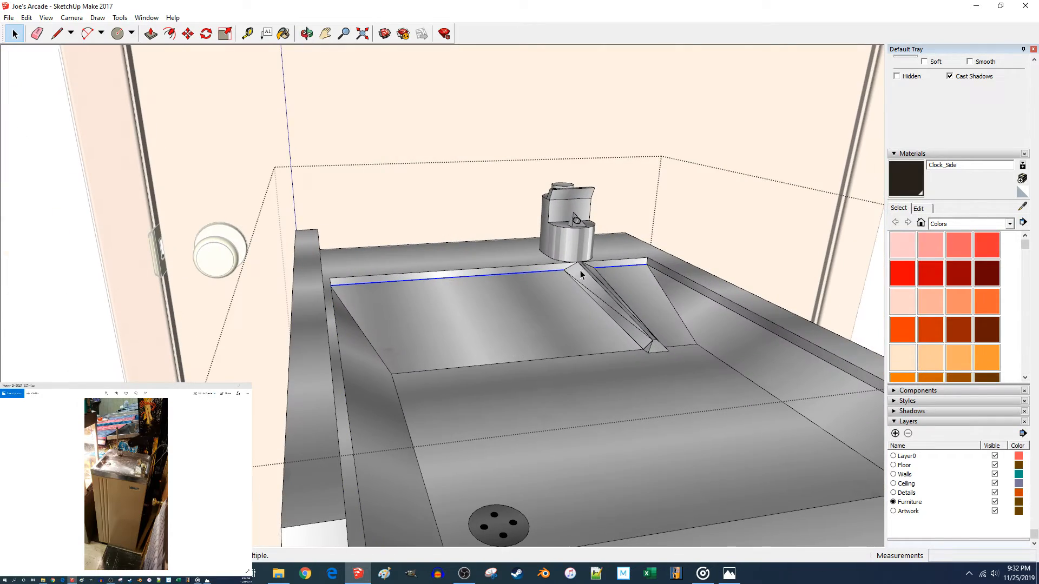
{"action": "left_click", "coordinate": [690, 289], "text": "ctrl"}
{"action": "middle_click_drag", "start_coordinate": [692, 301], "coordinate": [682, 411]}
{"action": "left_click", "coordinate": [680, 413], "text": "ctrl"}
{"action": "key", "text": "m"}
{"action": "left_click", "coordinate": [646, 383]}
{"action": "left_click", "coordinate": [649, 364]}
{"action": "scroll", "coordinate": [640, 375], "scroll_direction": "down", "scroll_amount": 3}
{"action": "middle_click_drag", "start_coordinate": [640, 375], "coordinate": [319, 249]}
Try to delete the upper edge of the basin's sloped panel beside the spout.
{"action": "key", "text": "space"}
{"action": "left_click", "coordinate": [408, 272]}
{"action": "middle_click_drag", "start_coordinate": [408, 273], "coordinate": [401, 364]}
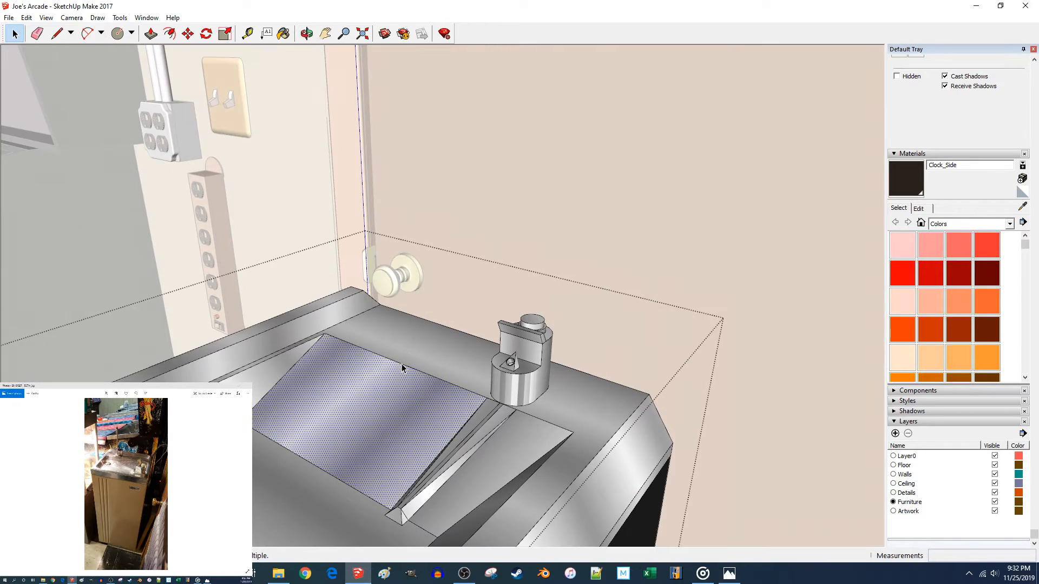
{"action": "left_click", "coordinate": [401, 365]}
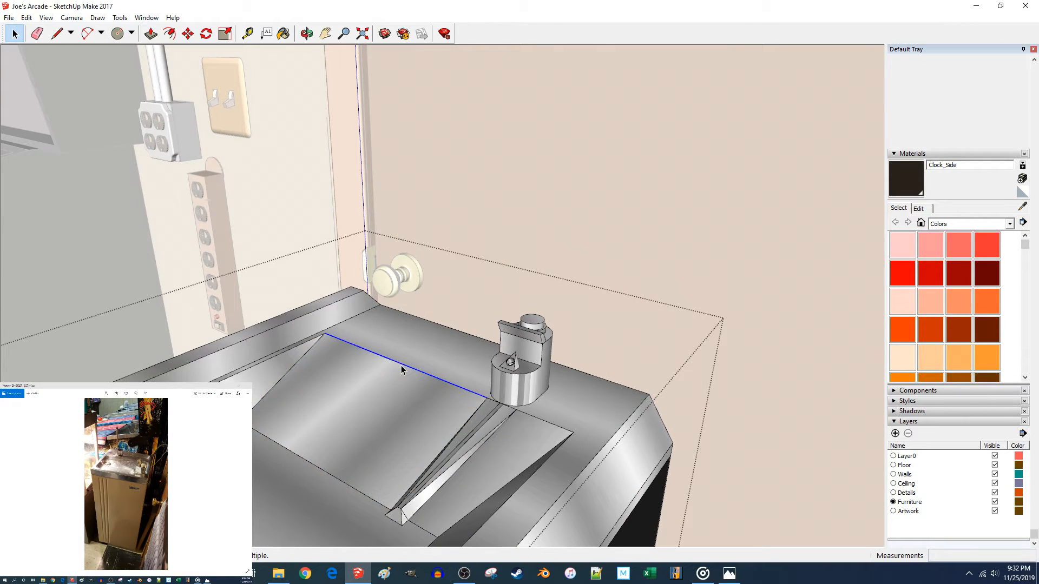
{"action": "key", "text": "Delete"}
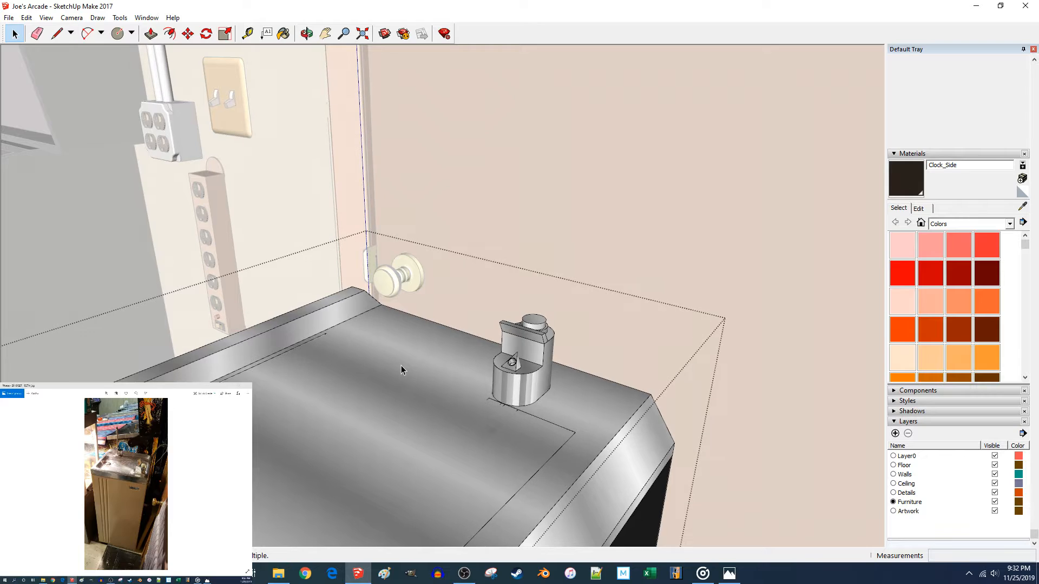
{"action": "key", "text": "ctrl+z"}
{"action": "scroll", "coordinate": [423, 374], "scroll_direction": "down", "scroll_amount": 3}
{"action": "middle_click_drag", "start_coordinate": [423, 374], "coordinate": [496, 389]}
{"action": "scroll", "coordinate": [699, 318], "scroll_direction": "up", "scroll_amount": 3}
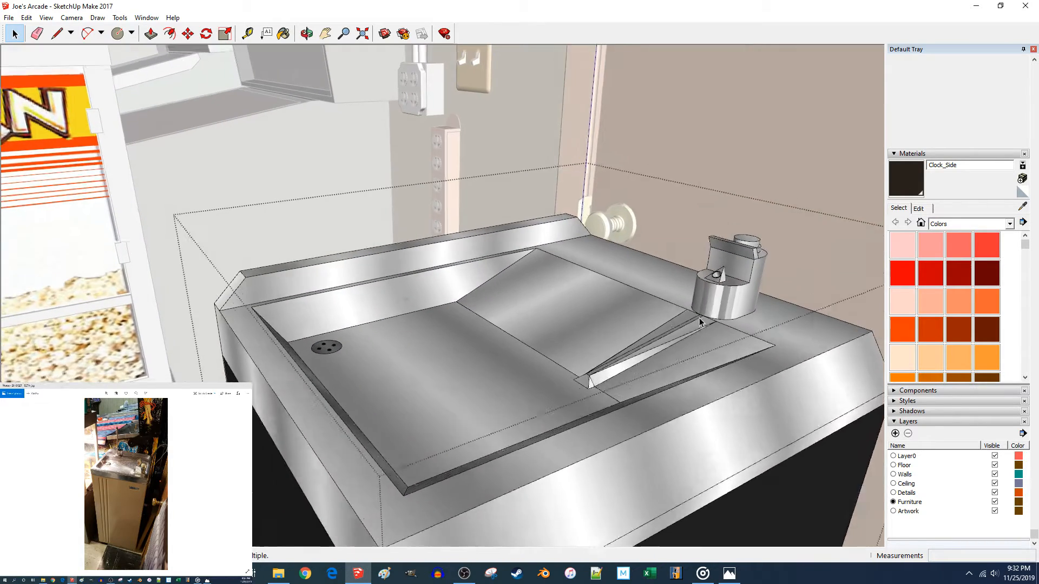
{"action": "scroll", "coordinate": [700, 322], "scroll_direction": "up", "scroll_amount": 1}
{"action": "left_click", "coordinate": [756, 337]}
{"action": "left_click", "coordinate": [760, 333]}
{"action": "key", "text": "m"}
{"action": "left_click", "coordinate": [786, 336]}
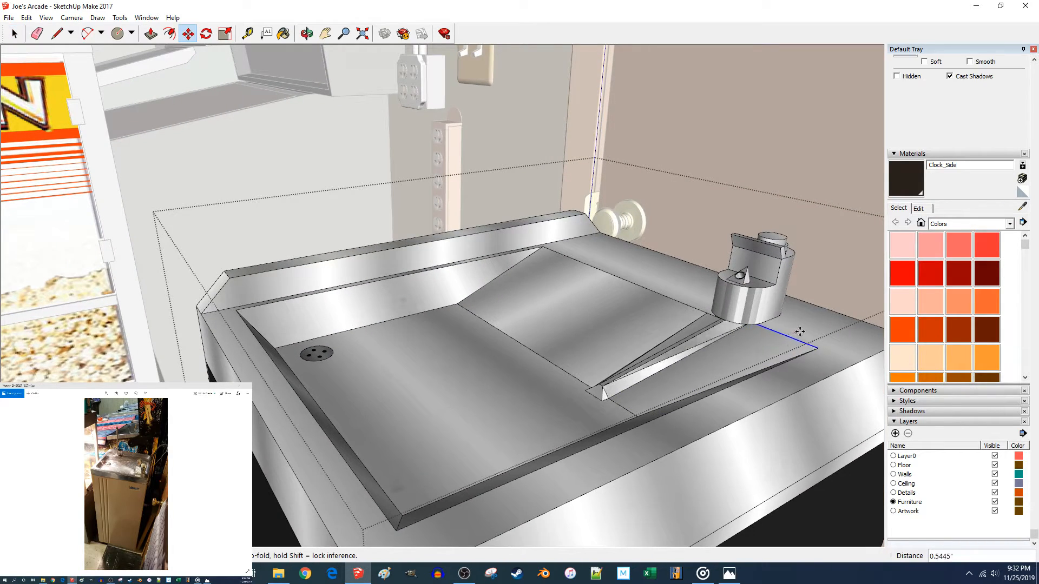
{"action": "key", "text": "Escape"}
{"action": "key", "text": "space"}
{"action": "middle_click_drag", "start_coordinate": [654, 180], "coordinate": [512, 255]}
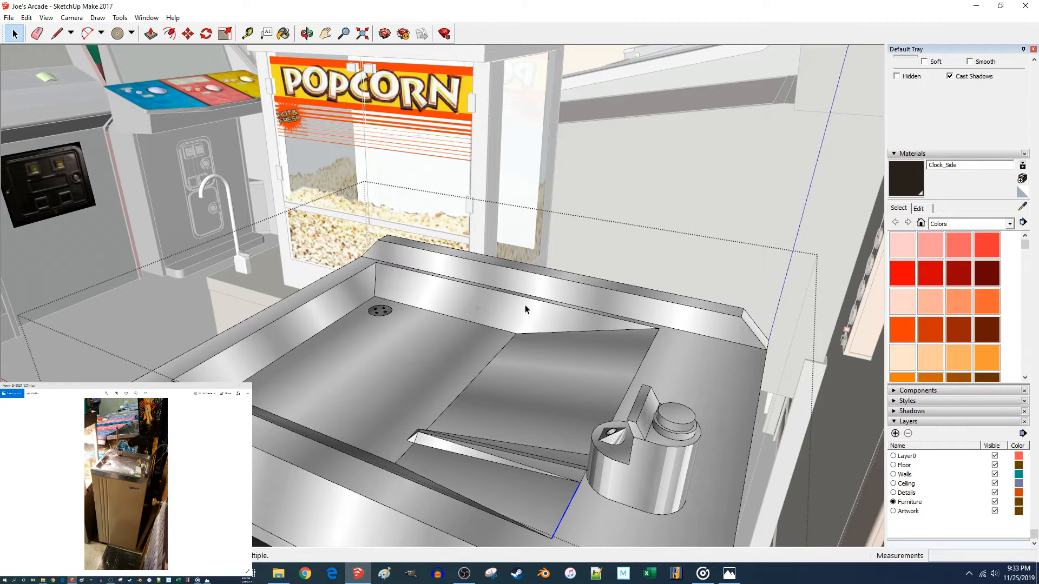
{"action": "scroll", "coordinate": [523, 310], "scroll_direction": "up", "scroll_amount": 6}
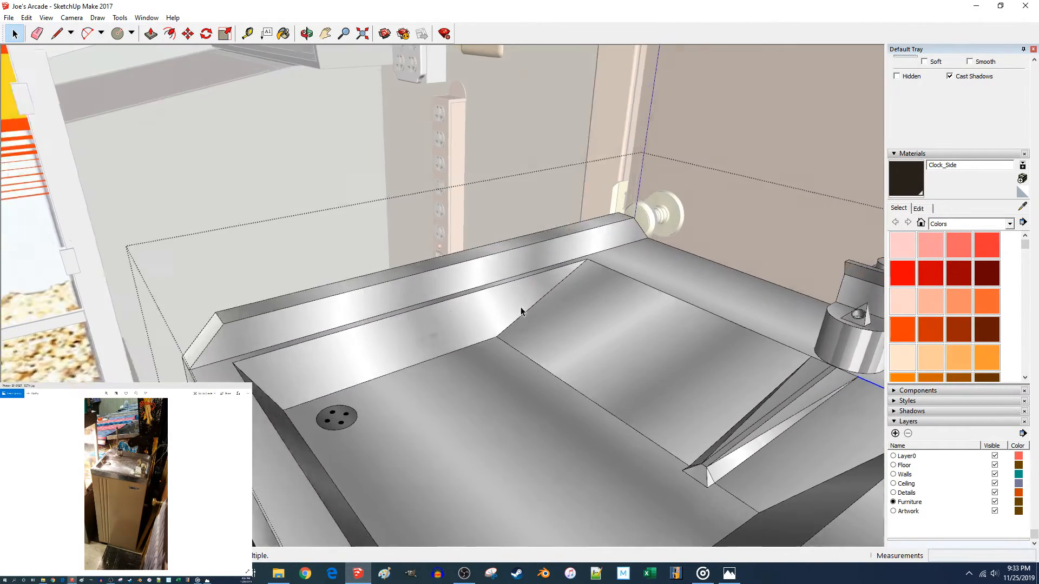
{"action": "middle_click_drag", "start_coordinate": [521, 308], "coordinate": [509, 309]}
{"action": "left_click", "coordinate": [426, 314]}
{"action": "middle_click_drag", "start_coordinate": [426, 314], "coordinate": [391, 349]}
{"action": "key", "text": "m"}
{"action": "key", "text": "space"}
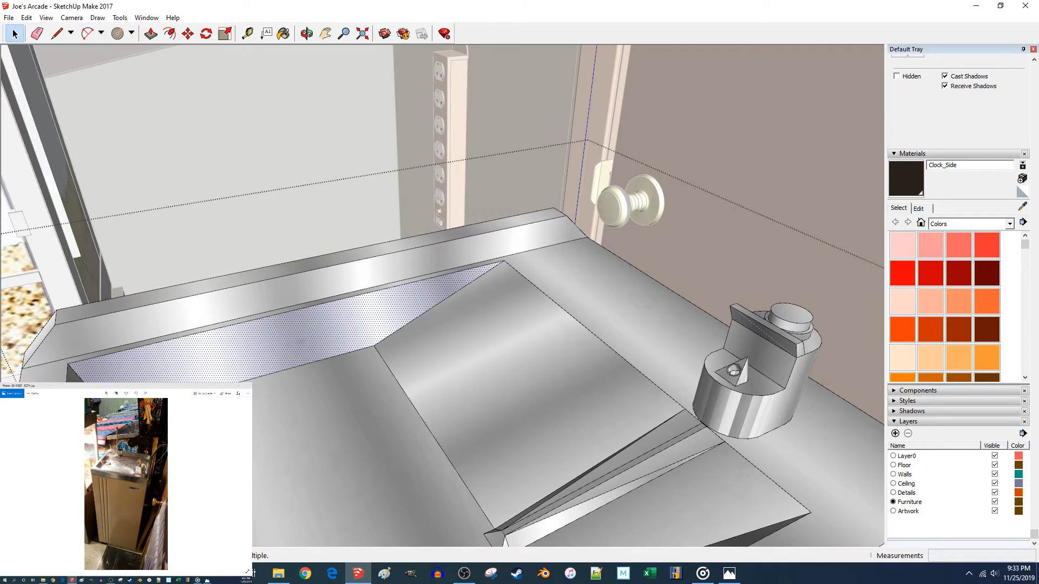
{"action": "key", "text": "ctrl+t"}
{"action": "left_click", "coordinate": [379, 321]}
{"action": "key", "text": "m"}
{"action": "left_click", "coordinate": [379, 320]}
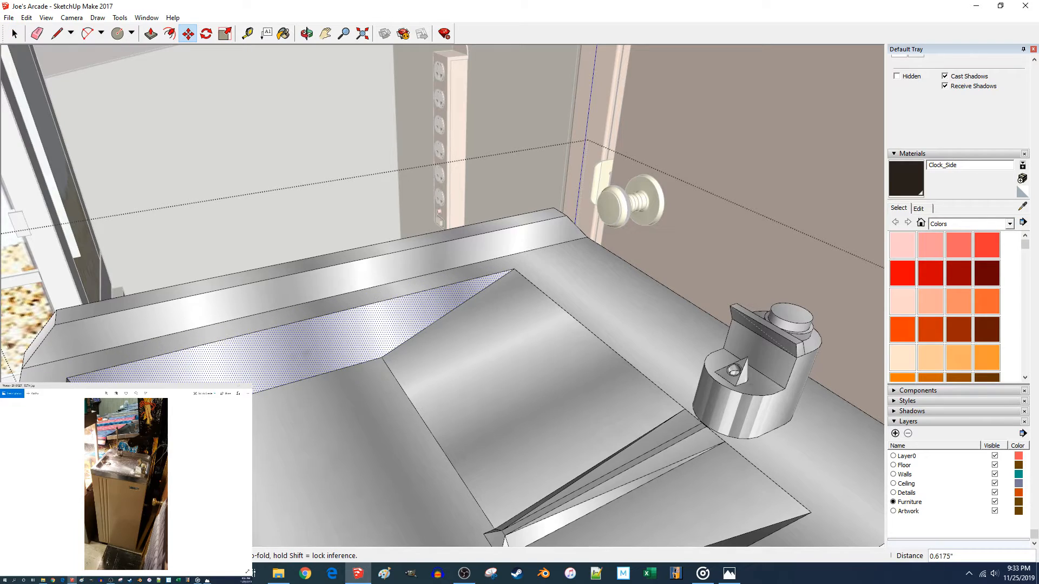
{"action": "key", "text": "space"}
Select the drain and the basin's sloped side beside the raised ledge, and move them 0.52 inches inward, away from the ledge.
{"action": "middle_click_drag", "start_coordinate": [378, 314], "coordinate": [325, 384]}
{"action": "scroll", "coordinate": [267, 432], "scroll_direction": "up", "scroll_amount": 5}
{"action": "left_click", "coordinate": [274, 423]}
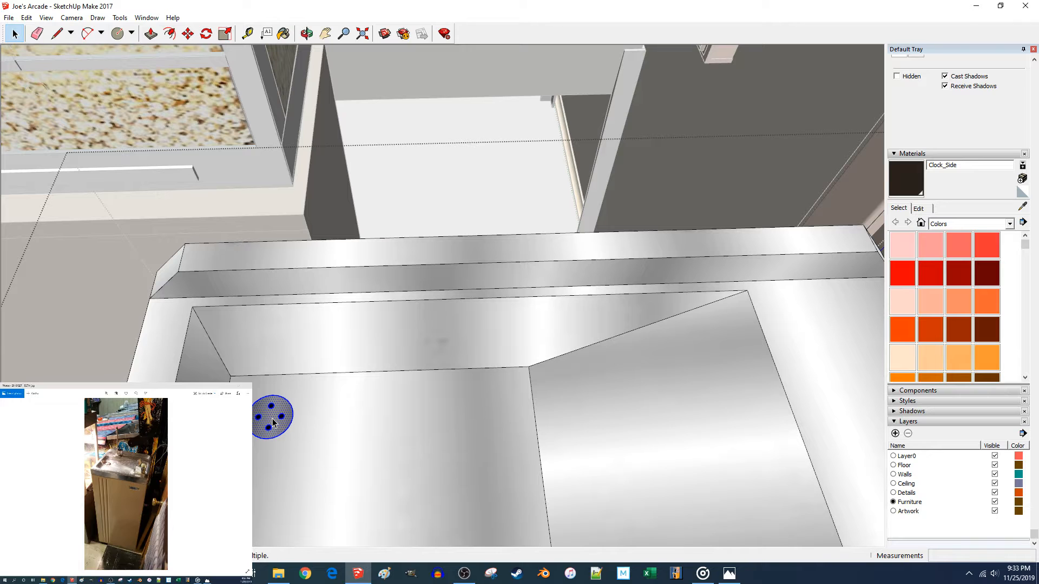
{"action": "left_click", "coordinate": [339, 323], "text": "ctrl"}
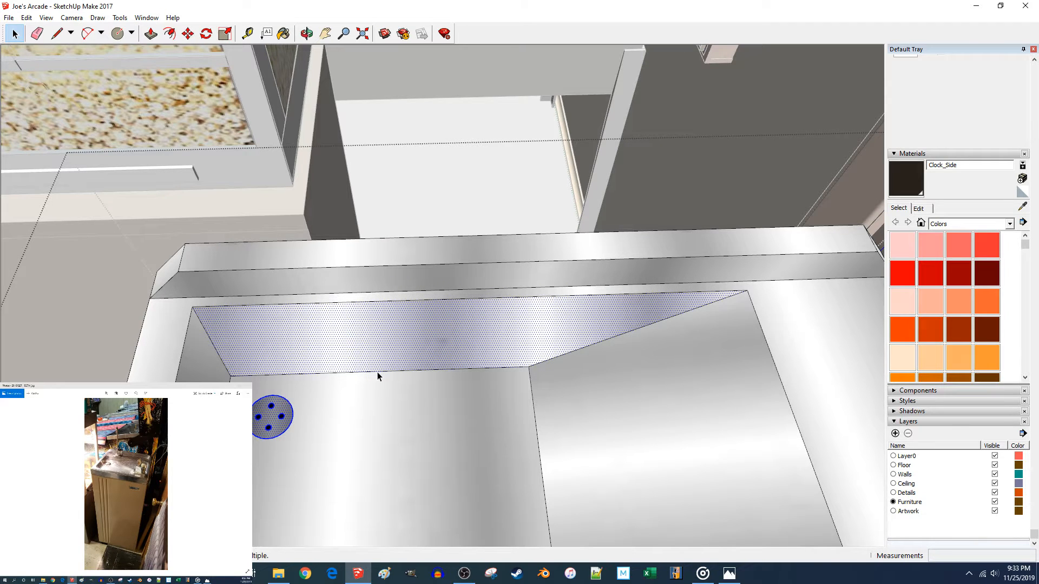
{"action": "key", "text": "m"}
{"action": "middle_click_drag", "start_coordinate": [378, 371], "coordinate": [465, 375]}
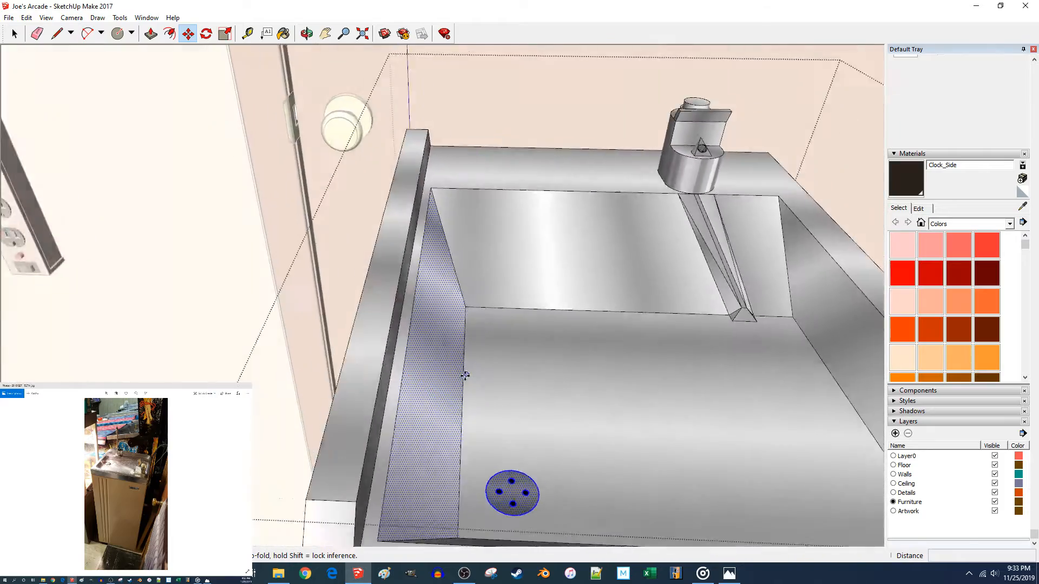
{"action": "scroll", "coordinate": [465, 375], "scroll_direction": "down", "scroll_amount": 10}
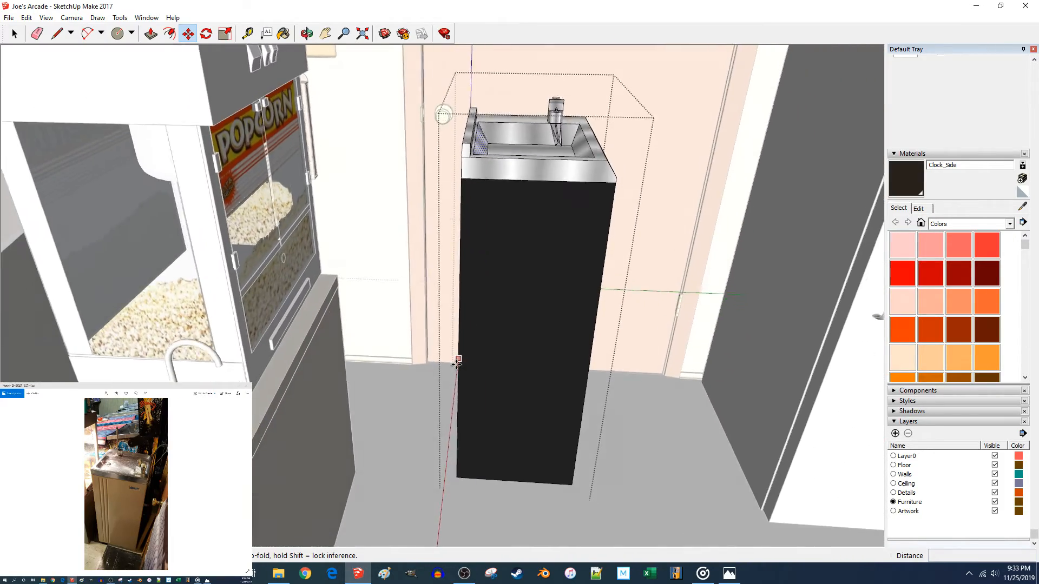
{"action": "scroll", "coordinate": [457, 364], "scroll_direction": "up", "scroll_amount": 10}
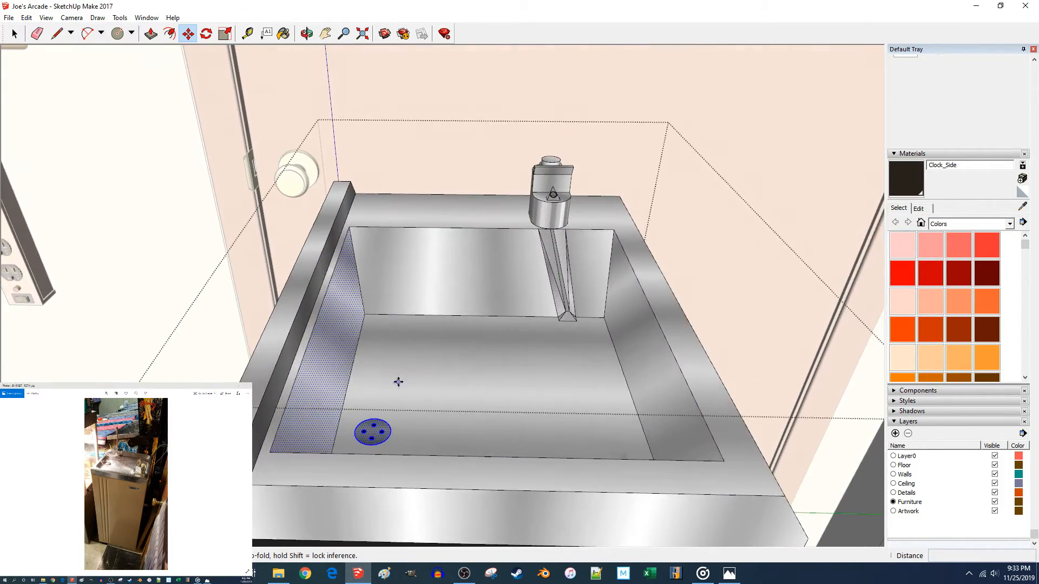
{"action": "scroll", "coordinate": [399, 382], "scroll_direction": "up", "scroll_amount": 2}
{"action": "left_click", "coordinate": [390, 378]}
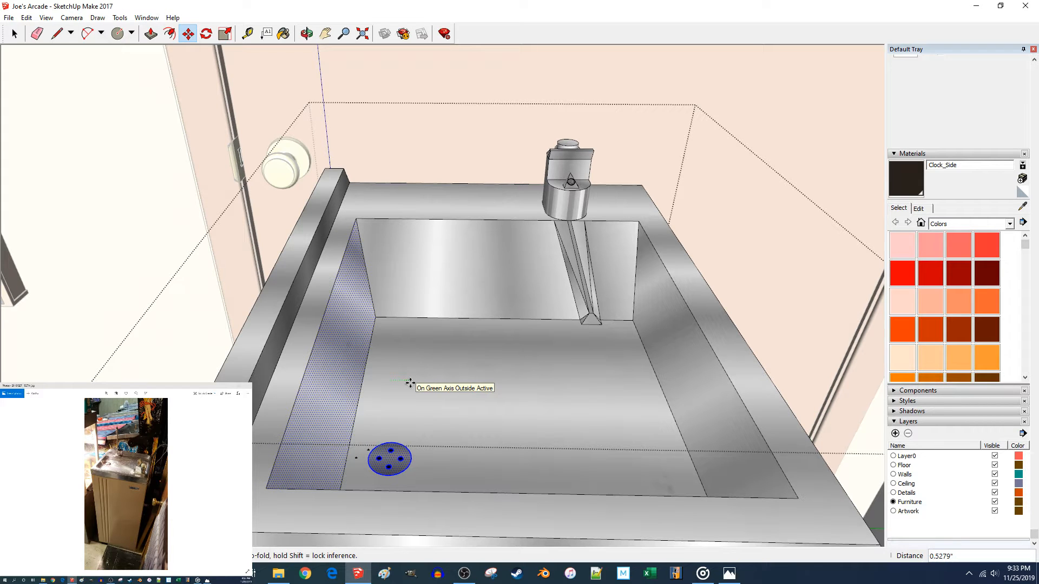
{"action": "left_click", "coordinate": [410, 383]}
{"action": "scroll", "coordinate": [469, 371], "scroll_direction": "down", "scroll_amount": 8}
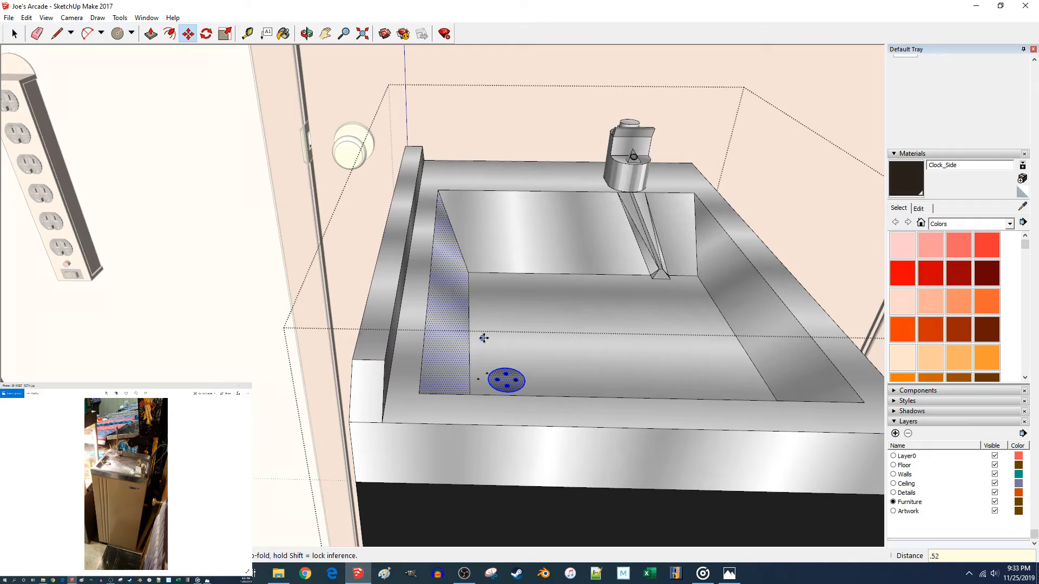
{"action": "key", "text": "space"}
Move the gooseneck faucet from the top of the popcorn machine's cabinet onto the drinking fountain, near the raised ledge.
{"action": "middle_click_drag", "start_coordinate": [265, 349], "coordinate": [295, 411]}
{"action": "left_click", "coordinate": [295, 411]}
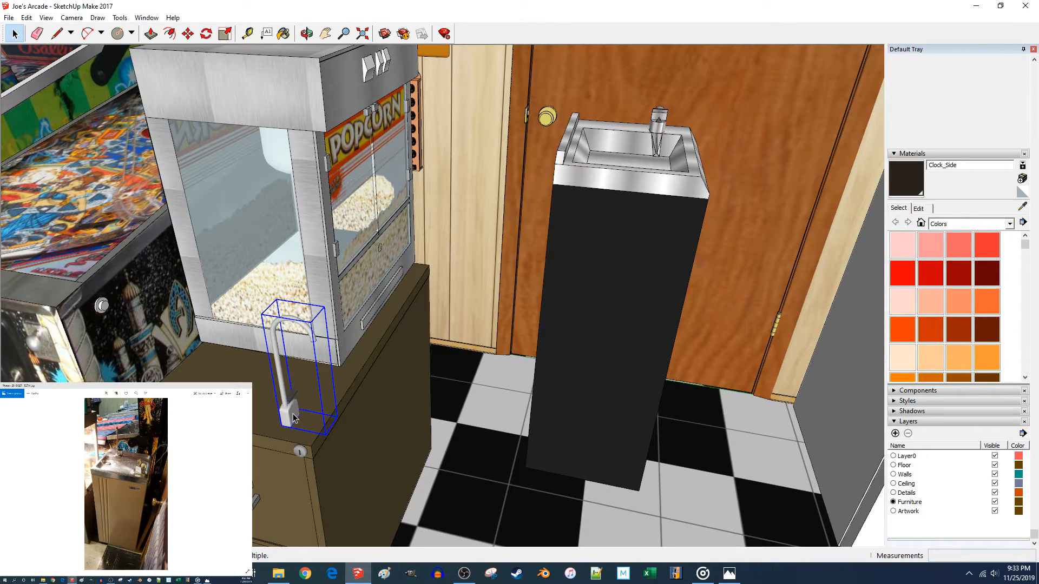
{"action": "key", "text": "m"}
{"action": "left_click", "coordinate": [289, 426]}
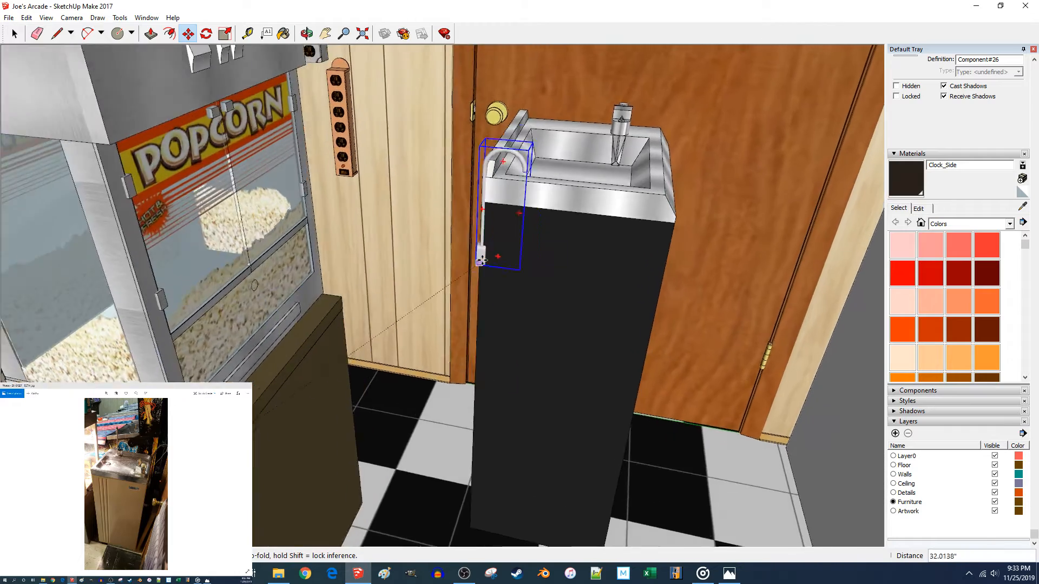
{"action": "scroll", "coordinate": [494, 255], "scroll_direction": "up", "scroll_amount": 5}
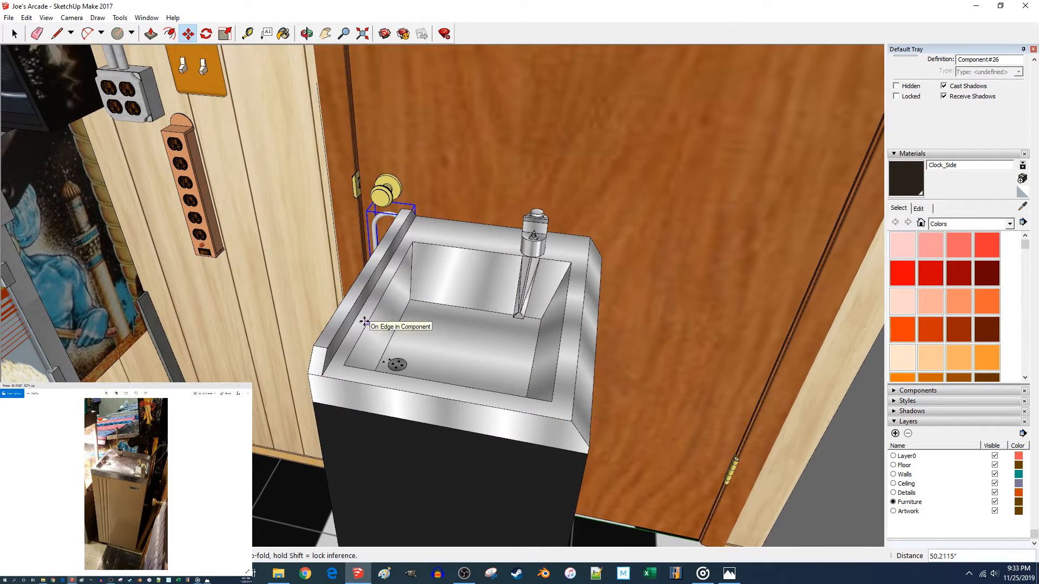
{"action": "key", "text": "Escape"}
{"action": "scroll", "coordinate": [365, 319], "scroll_direction": "down", "scroll_amount": 5}
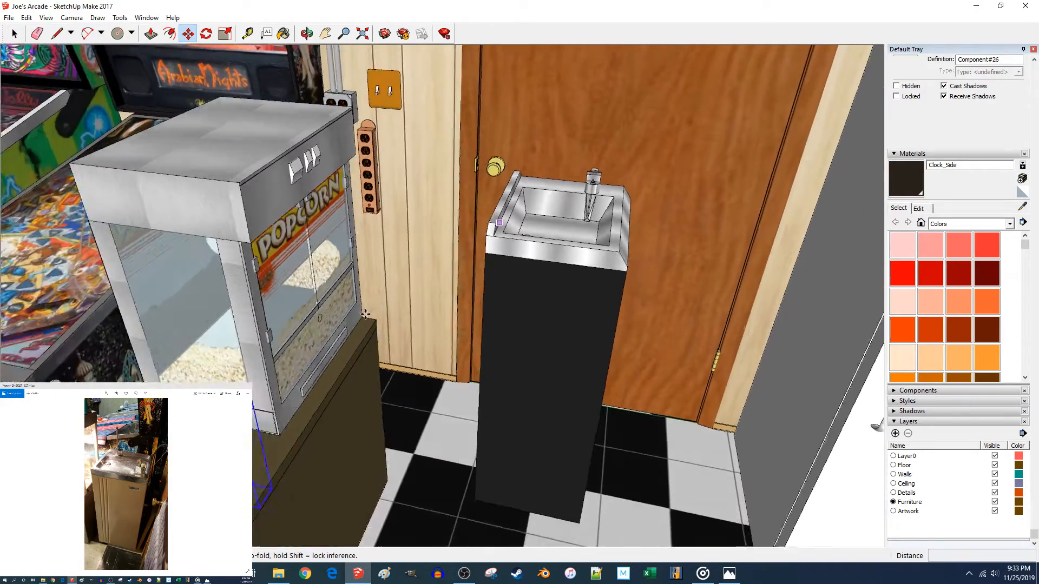
{"action": "left_click", "coordinate": [312, 422]}
{"action": "scroll", "coordinate": [487, 217], "scroll_direction": "up", "scroll_amount": 5}
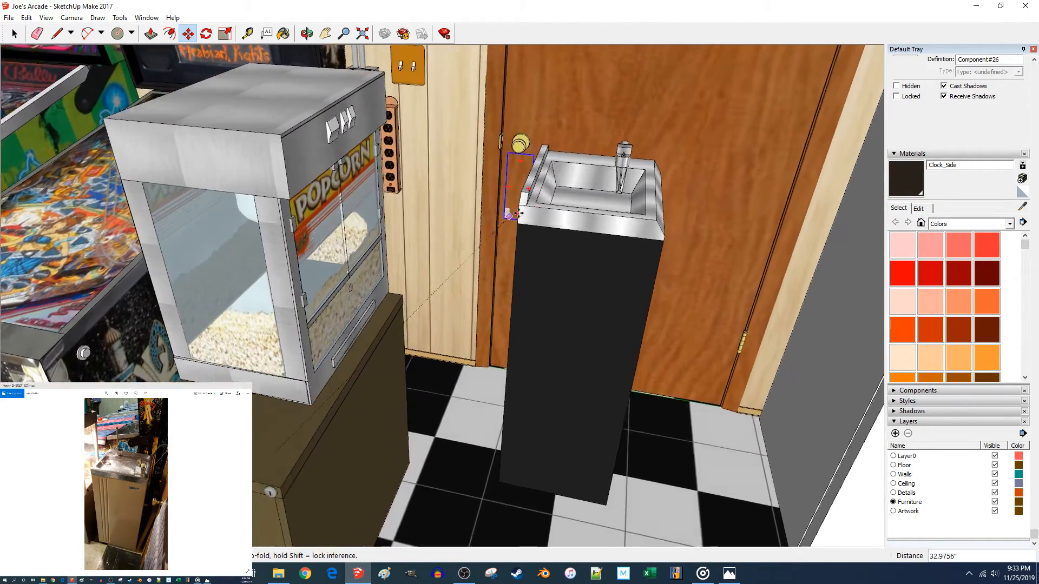
{"action": "left_click", "coordinate": [458, 274]}
Raise the gooseneck faucet's base to the rim surface and reposition it against the raised ledge near the drain.
{"action": "scroll", "coordinate": [458, 273], "scroll_direction": "up", "scroll_amount": 6}
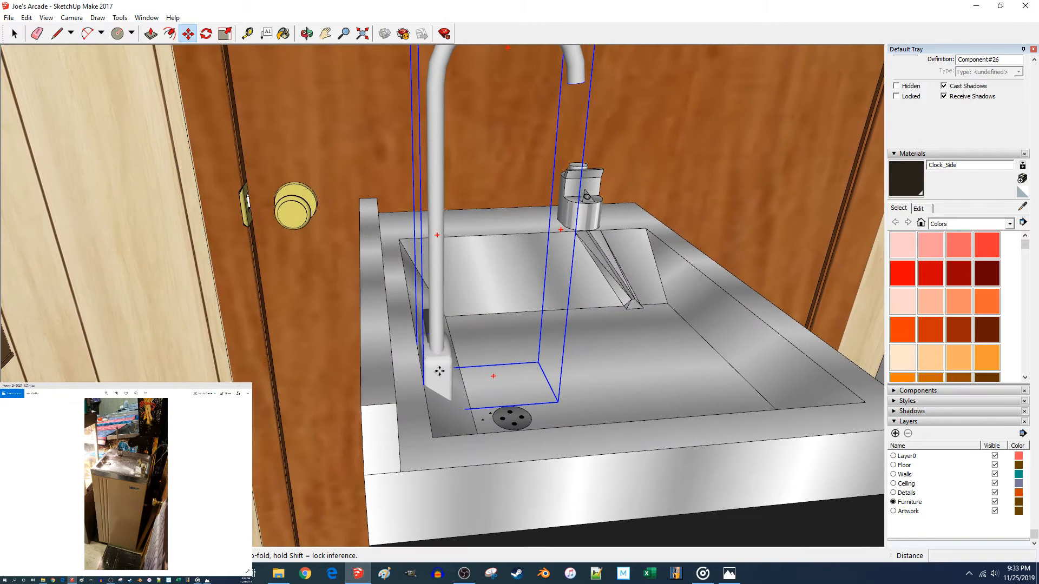
{"action": "left_click", "coordinate": [439, 371]}
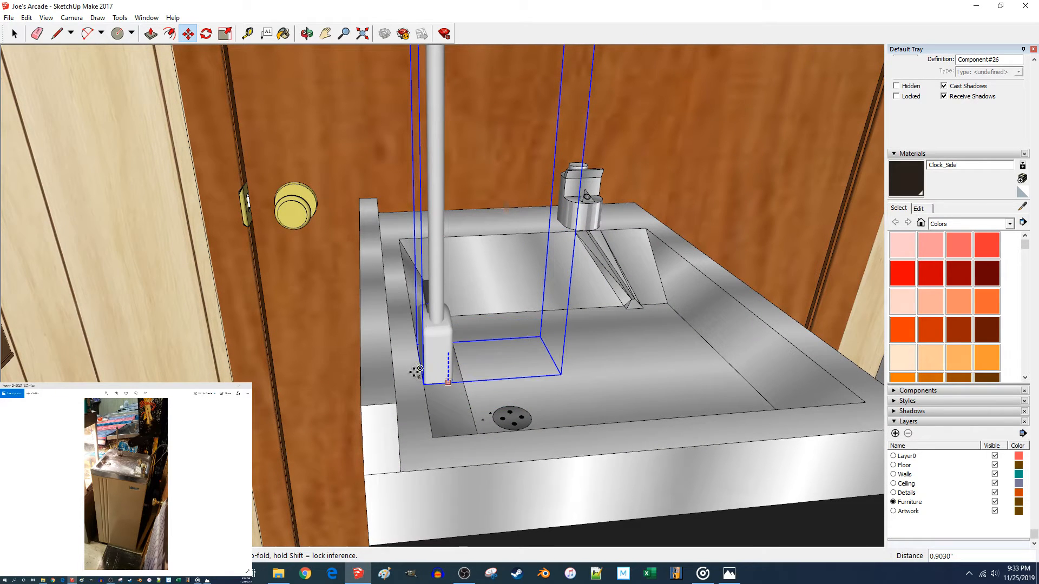
{"action": "left_click", "coordinate": [427, 384]}
{"action": "left_click", "coordinate": [438, 384]}
{"action": "left_click", "coordinate": [416, 387]}
{"action": "middle_click_drag", "start_coordinate": [414, 388], "coordinate": [411, 387]}
Select the fountain's basin group beneath the gooseneck faucet for further editing.
{"action": "middle_click_drag", "start_coordinate": [562, 373], "coordinate": [363, 320]}
{"action": "scroll", "coordinate": [452, 375], "scroll_direction": "up", "scroll_amount": 1}
{"action": "key", "text": "space"}
{"action": "left_click", "coordinate": [334, 393]}
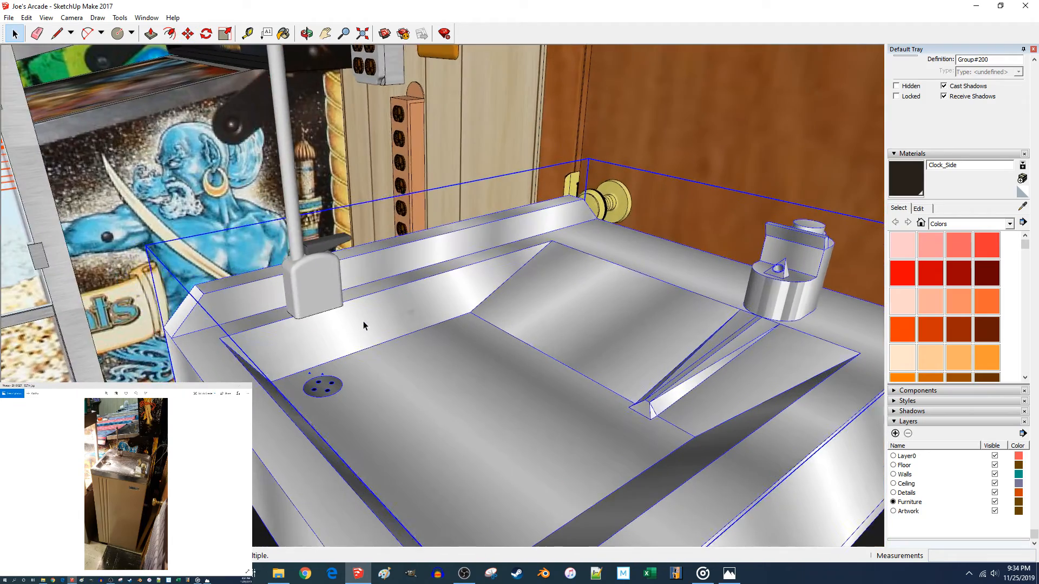
Open the drinking fountain group for editing and delete the stray short edge beside the drain.
{"action": "double_click", "coordinate": [363, 321]}
{"action": "left_click", "coordinate": [360, 327]}
{"action": "middle_click_drag", "start_coordinate": [338, 389], "coordinate": [419, 387]}
{"action": "scroll", "coordinate": [391, 450], "scroll_direction": "up", "scroll_amount": 4}
{"action": "scroll", "coordinate": [391, 451], "scroll_direction": "down", "scroll_amount": 4}
{"action": "scroll", "coordinate": [419, 350], "scroll_direction": "up", "scroll_amount": 3}
{"action": "left_click", "coordinate": [422, 302]}
{"action": "key", "text": "Delete"}
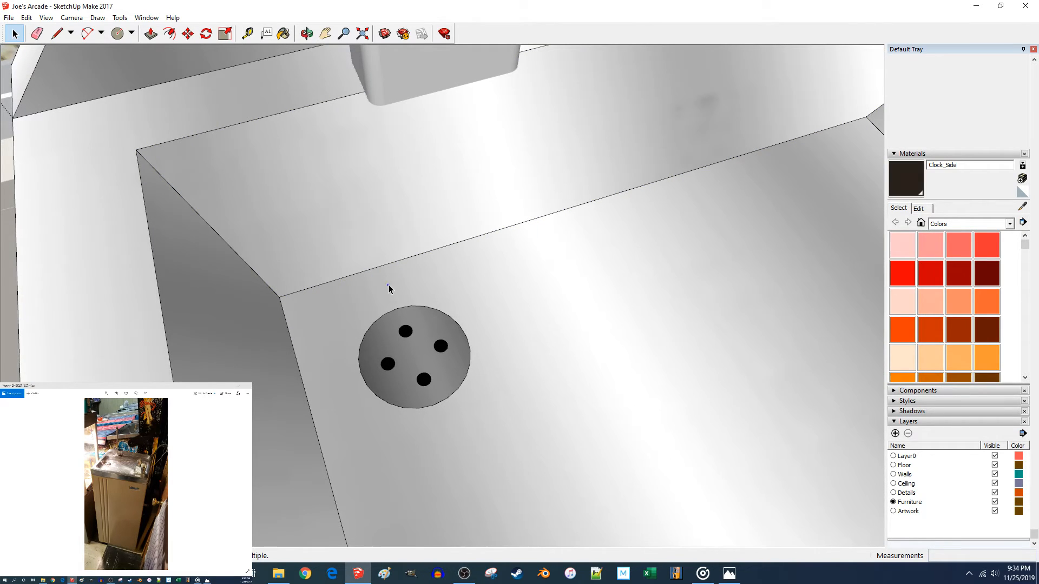
Move the drain and the basin's faucet-side wall together slightly away from the faucet base.
{"action": "triple_click", "coordinate": [417, 325]}
{"action": "left_click", "coordinate": [416, 325]}
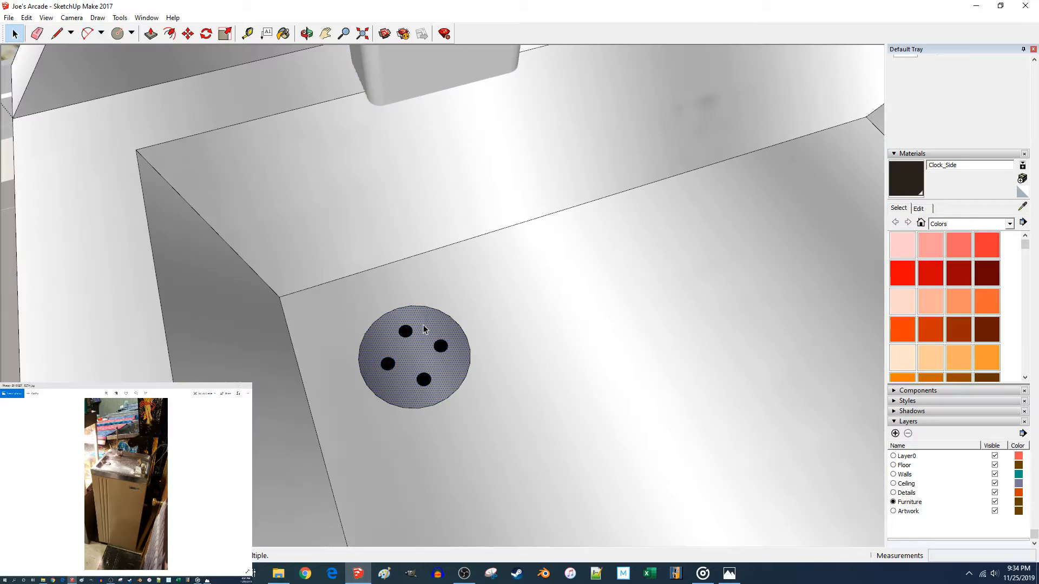
{"action": "left_click", "coordinate": [447, 198], "text": "ctrl"}
{"action": "key", "text": "m"}
{"action": "left_click", "coordinate": [547, 296]}
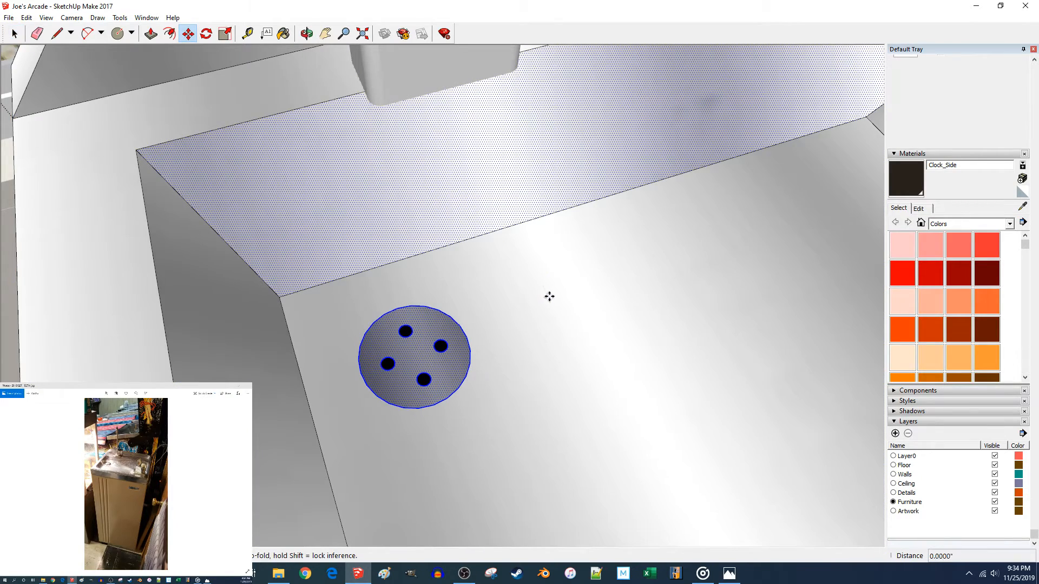
{"action": "left_click", "coordinate": [568, 339]}
{"action": "middle_click_drag", "start_coordinate": [575, 338], "coordinate": [664, 252]}
{"action": "scroll", "coordinate": [663, 252], "scroll_direction": "up", "scroll_amount": 2}
{"action": "key", "text": "space"}
{"action": "scroll", "coordinate": [656, 251], "scroll_direction": "up", "scroll_amount": 3}
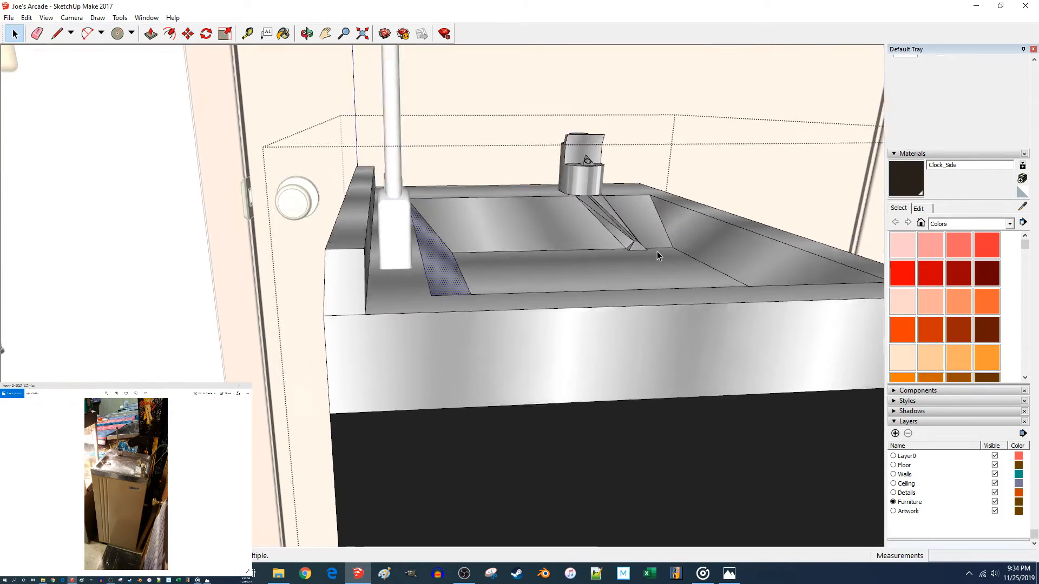
{"action": "middle_click_drag", "start_coordinate": [650, 255], "coordinate": [162, 319]}
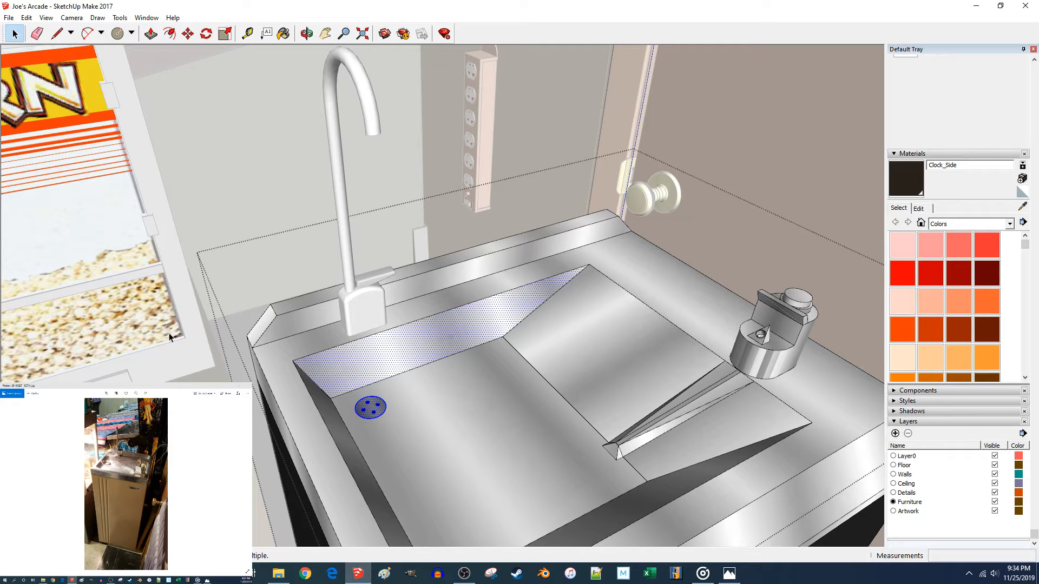
{"action": "middle_click_drag", "start_coordinate": [169, 337], "coordinate": [486, 328]}
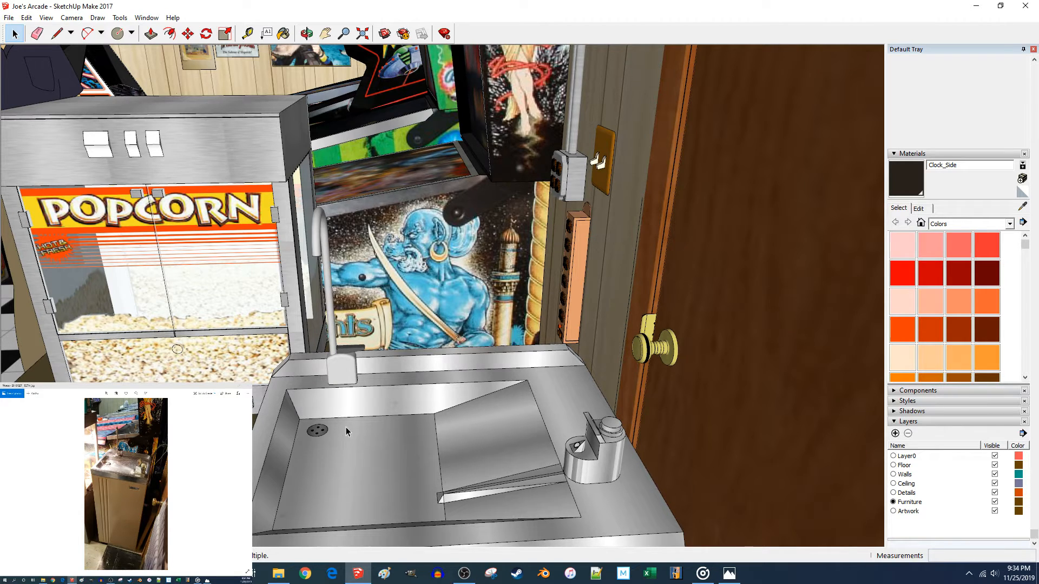
Move only the drain 1 inch further away from the faucet-side wall of the basin.
{"action": "scroll", "coordinate": [346, 432], "scroll_direction": "up", "scroll_amount": 4}
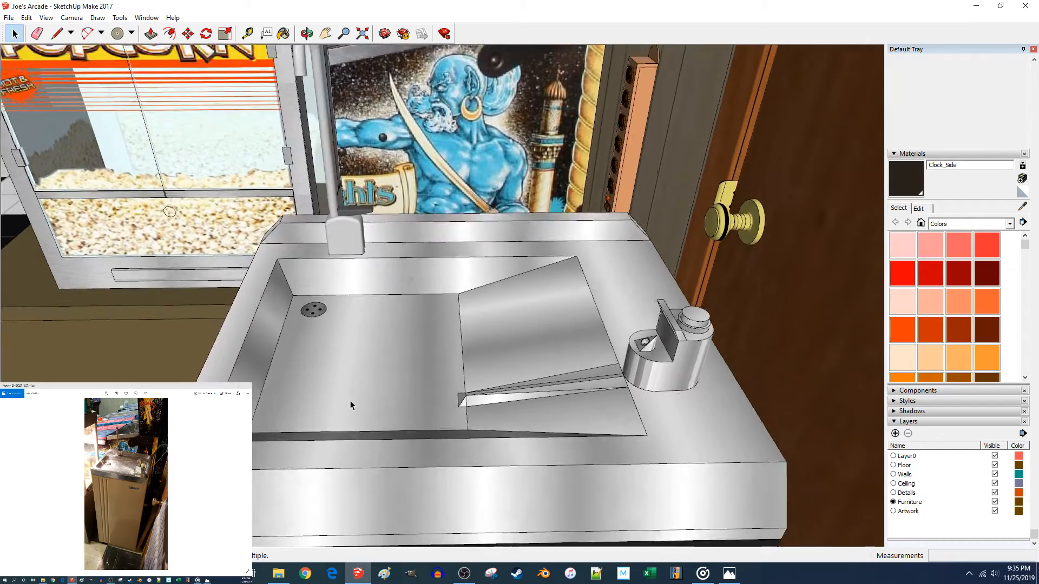
{"action": "scroll", "coordinate": [351, 402], "scroll_direction": "up", "scroll_amount": 2}
{"action": "middle_click_drag", "start_coordinate": [352, 378], "coordinate": [380, 426]}
{"action": "double_click", "coordinate": [318, 364]}
{"action": "double_click", "coordinate": [315, 364]}
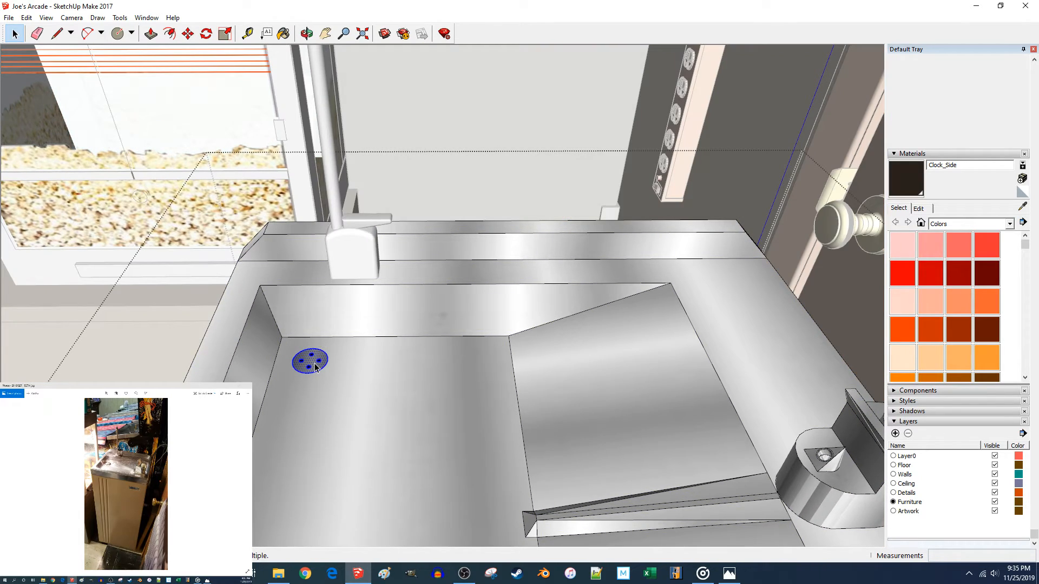
{"action": "key", "text": "m"}
{"action": "left_click", "coordinate": [343, 390]}
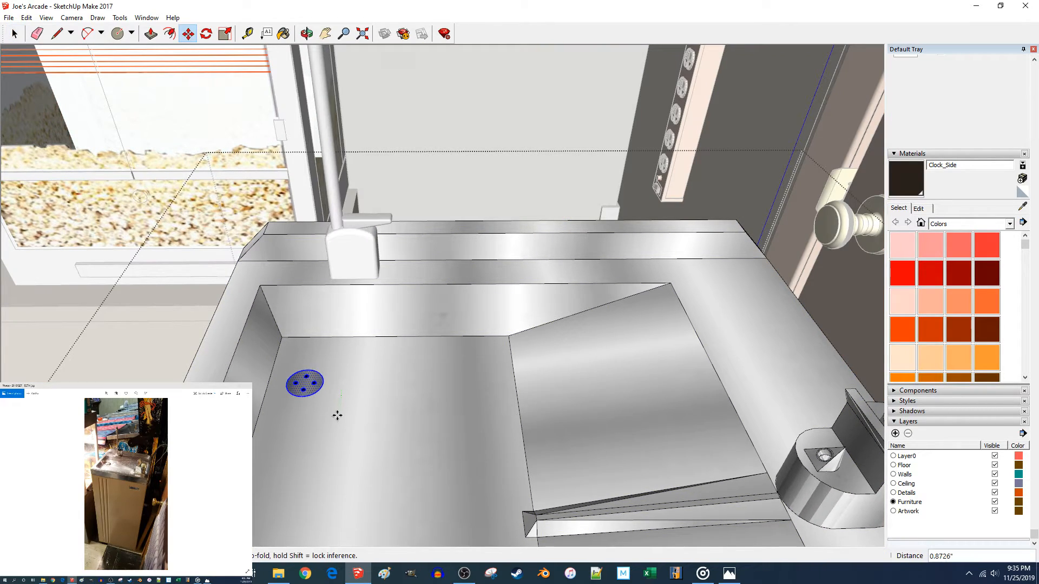
{"action": "type", "text": "1"}
{"action": "key", "text": "Return"}
{"action": "scroll", "coordinate": [337, 419], "scroll_direction": "down", "scroll_amount": 5}
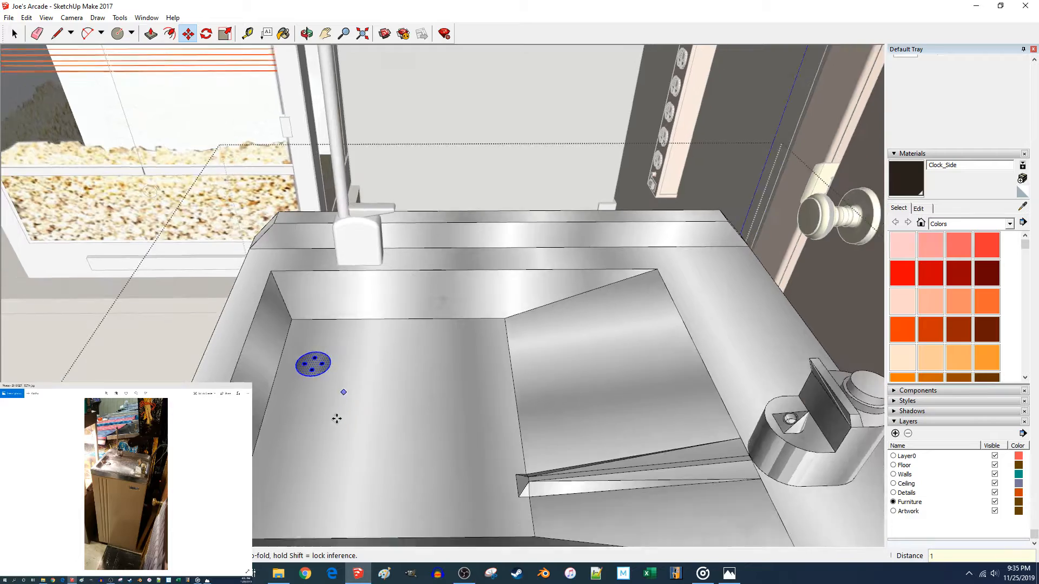
Move the basin wall opposite the faucet about 0.49 inch outward along the green axis.
{"action": "middle_click_drag", "start_coordinate": [343, 417], "coordinate": [394, 384]}
{"action": "key", "text": "space"}
{"action": "left_click", "coordinate": [399, 343]}
{"action": "key", "text": "m"}
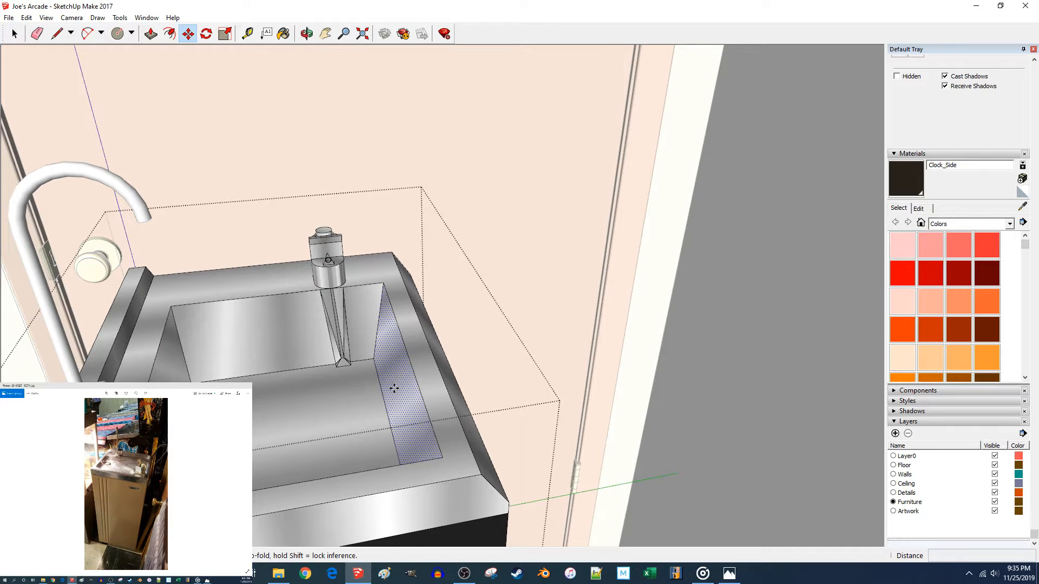
{"action": "left_click", "coordinate": [394, 388]}
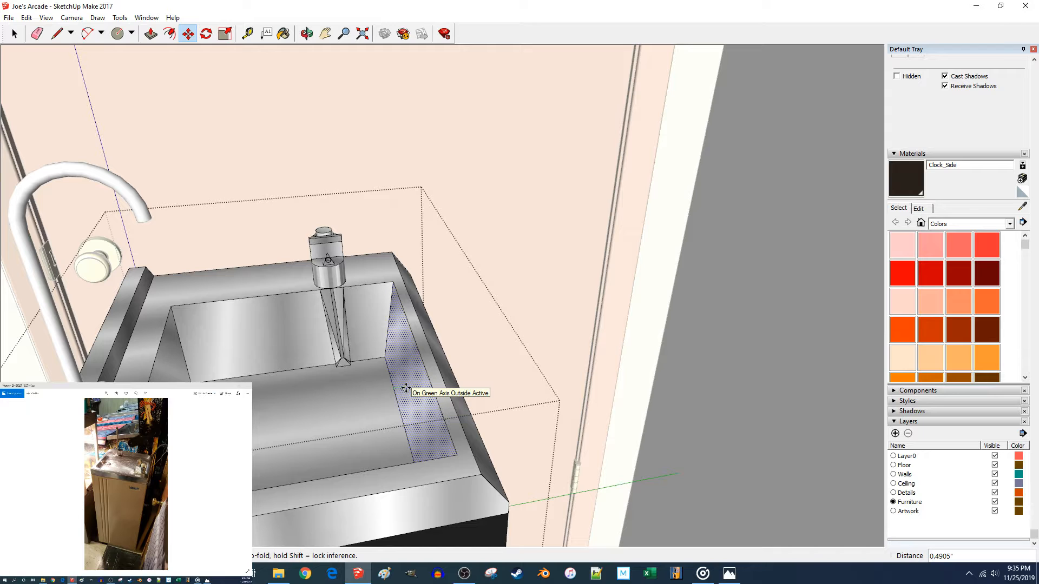
{"action": "left_click", "coordinate": [406, 388]}
{"action": "key", "text": "space"}
Move the front top edge of the fountain's rim outward to make the front face vertical.
{"action": "middle_click_drag", "start_coordinate": [410, 386], "coordinate": [380, 391]}
{"action": "left_click", "coordinate": [363, 402]}
{"action": "key", "text": "m"}
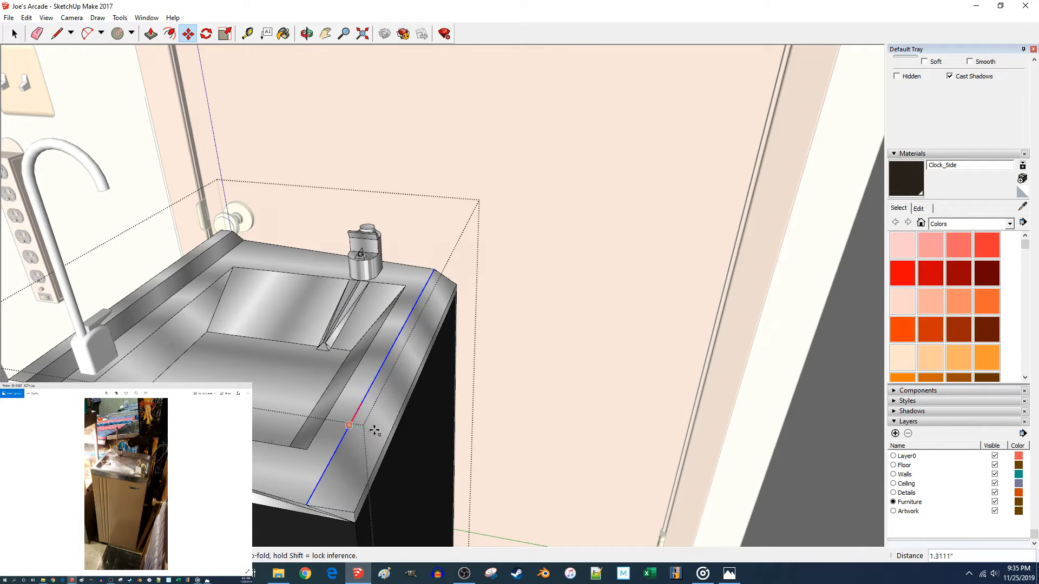
{"action": "left_click", "coordinate": [356, 522]}
{"action": "key", "text": "space"}
{"action": "left_click", "coordinate": [365, 493]}
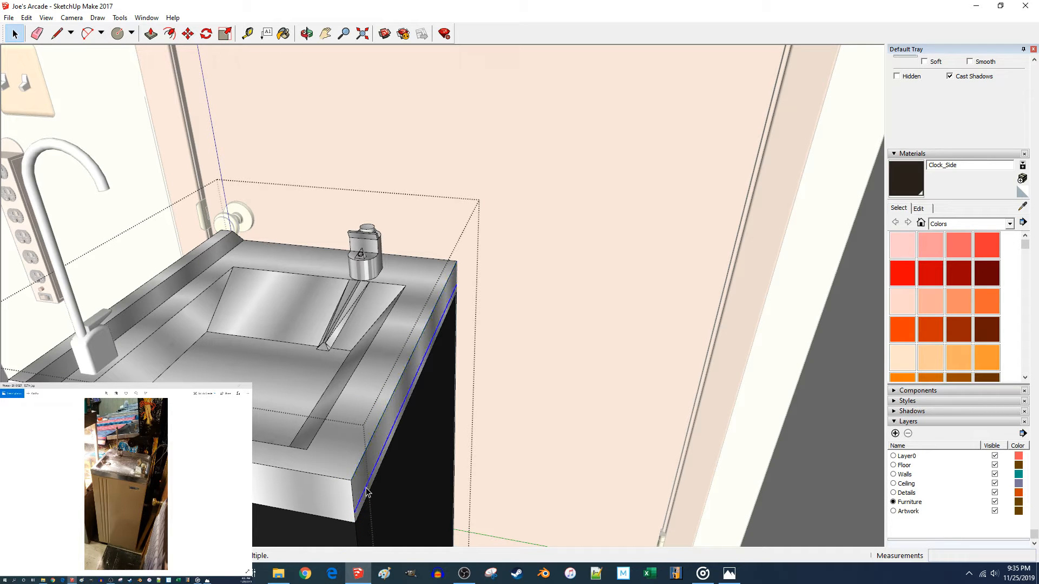
{"action": "middle_click_drag", "start_coordinate": [366, 492], "coordinate": [383, 399]}
{"action": "left_click", "coordinate": [390, 399]}
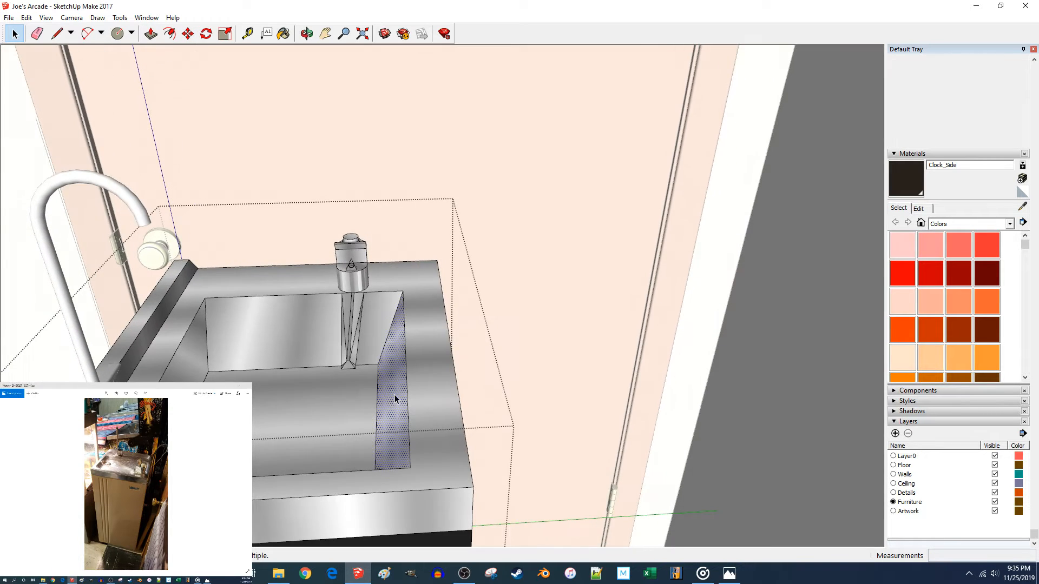
{"action": "key", "text": "m"}
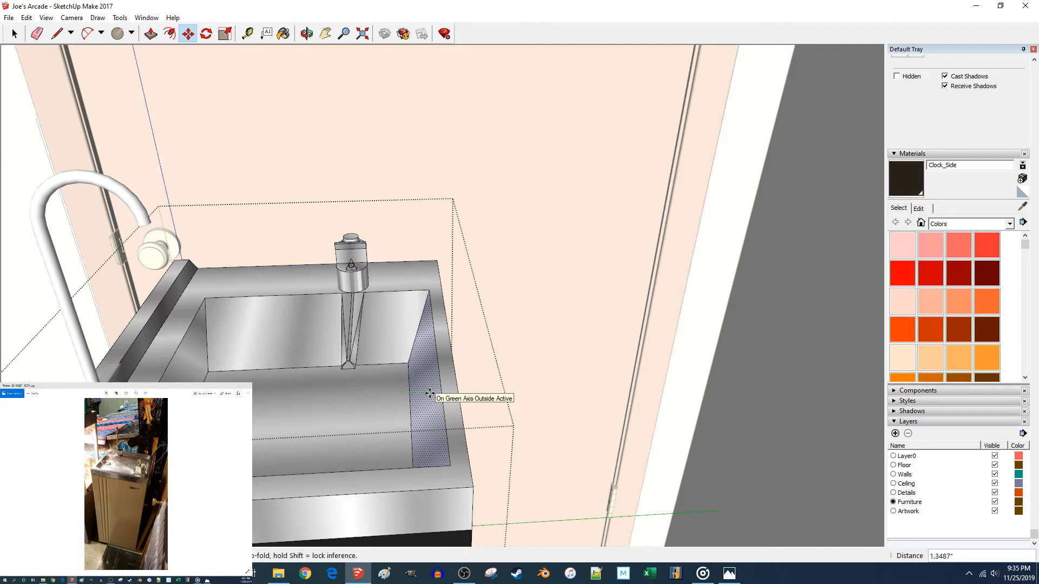
{"action": "key", "text": "Escape"}
Draw 0.5 inch guide lines inward from the outer edges of the front rim and both side rims.
{"action": "key", "text": "l"}
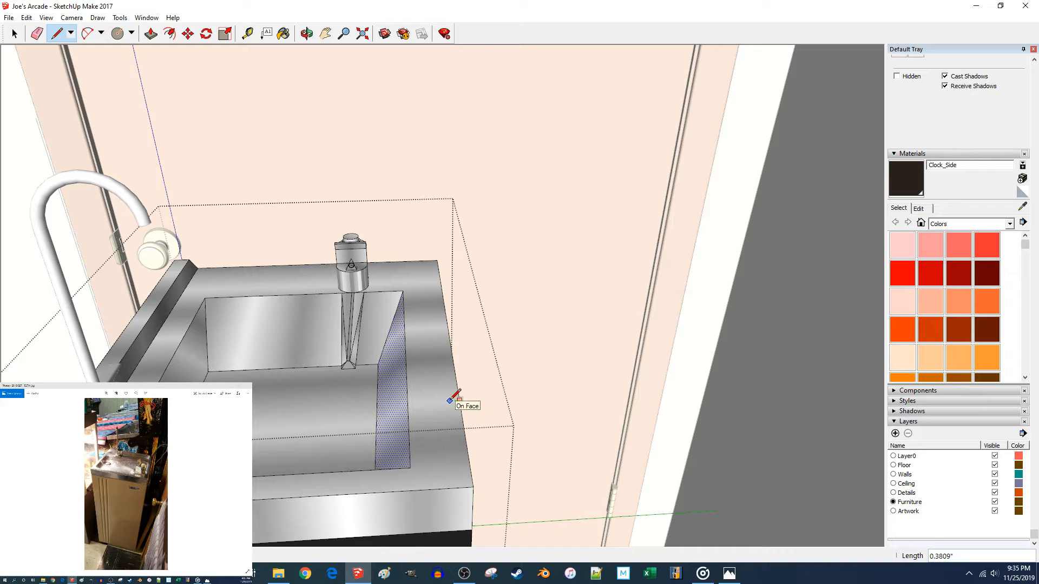
{"action": "type", "text": ".5"}
{"action": "key", "text": "Return"}
{"action": "left_click", "coordinate": [343, 494]}
{"action": "left_click", "coordinate": [343, 482]}
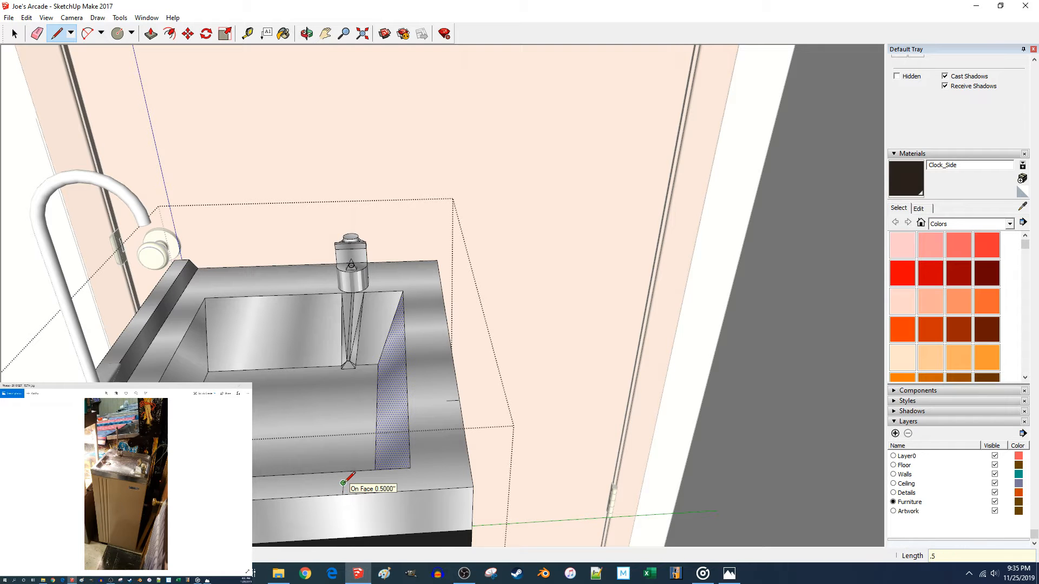
{"action": "scroll", "coordinate": [301, 162], "scroll_direction": "up", "scroll_amount": 3}
{"action": "key", "text": "Escape"}
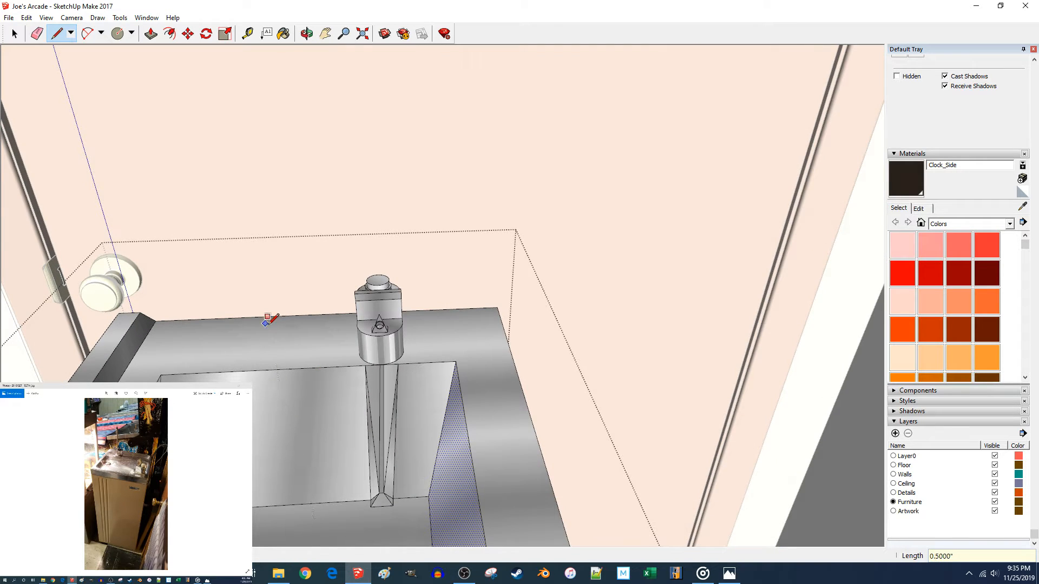
{"action": "left_click", "coordinate": [265, 324]}
{"action": "key", "text": "Escape"}
{"action": "left_click", "coordinate": [140, 312]}
{"action": "key", "text": "space"}
Move the basin wall opposite the faucet 1.5 inches outward to the front rim's guide line.
{"action": "middle_click_drag", "start_coordinate": [185, 331], "coordinate": [498, 382]}
{"action": "key", "text": "p"}
{"action": "key", "text": "m"}
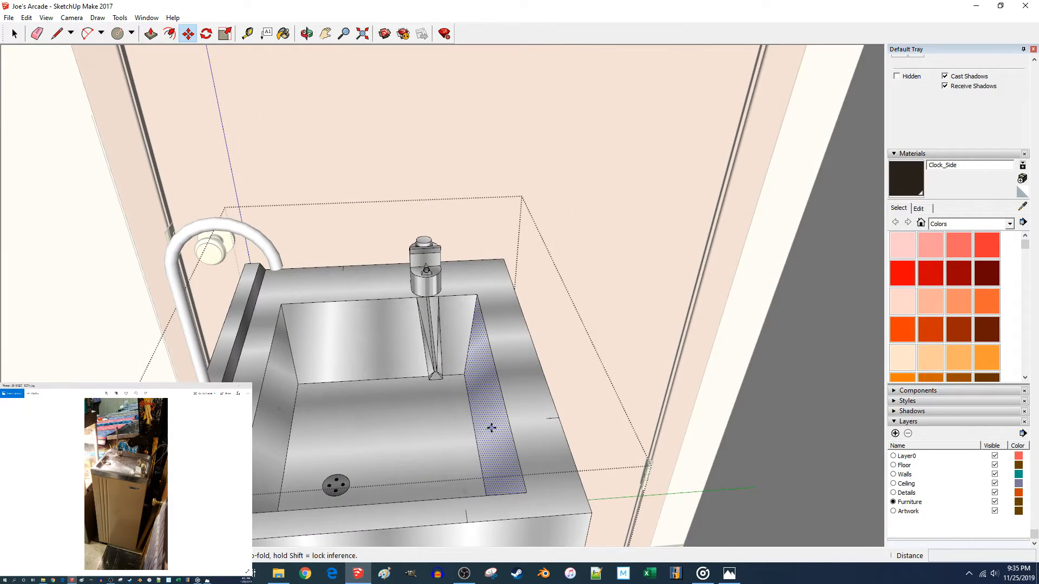
{"action": "left_click", "coordinate": [490, 427]}
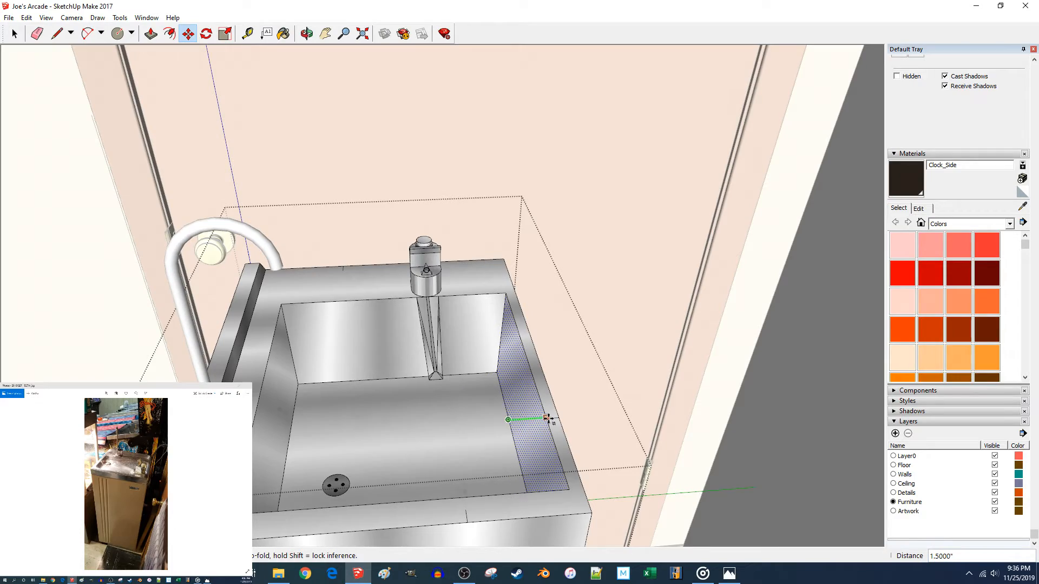
{"action": "middle_click_drag", "start_coordinate": [547, 418], "coordinate": [431, 375]}
Move the basin side wall nearest the drain about 0.5 inch outward to the guide line on its rim.
{"action": "middle_click_drag", "start_coordinate": [568, 368], "coordinate": [412, 382]}
{"action": "scroll", "coordinate": [433, 374], "scroll_direction": "up", "scroll_amount": 3}
{"action": "key", "text": "space"}
{"action": "key", "text": "m"}
{"action": "left_click", "coordinate": [361, 408]}
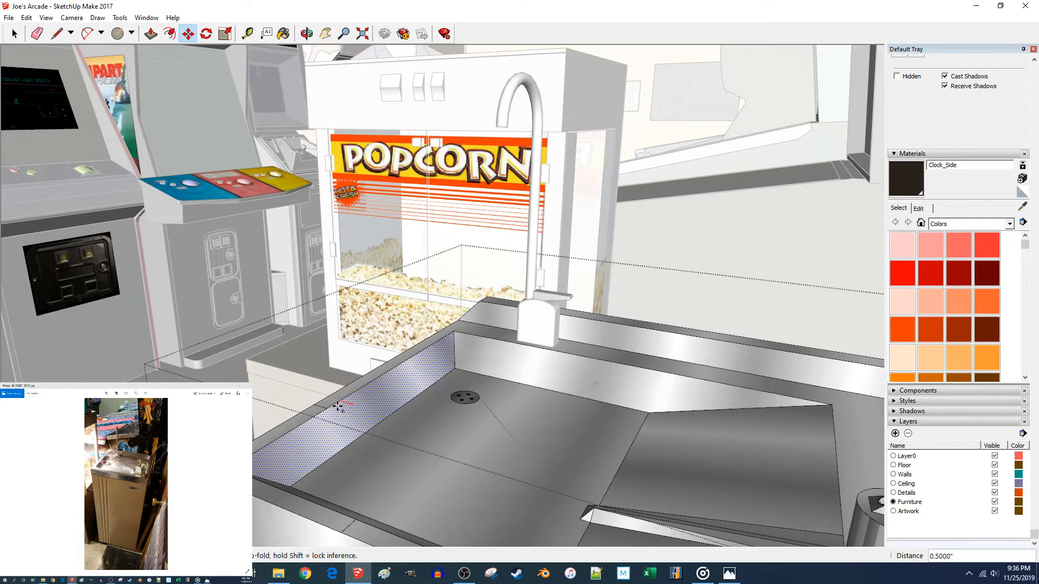
{"action": "middle_click_drag", "start_coordinate": [340, 406], "coordinate": [480, 439]}
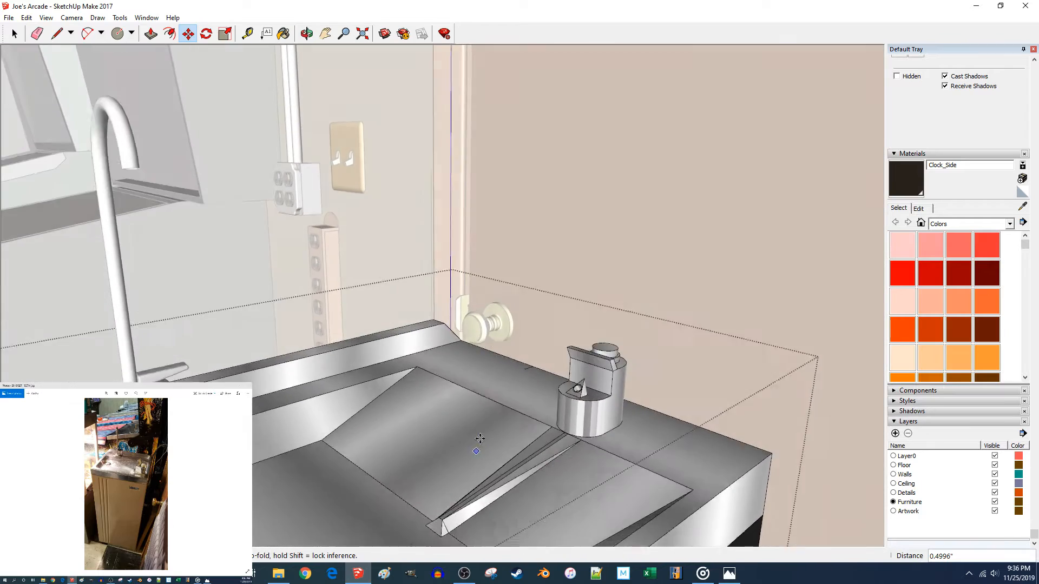
{"action": "scroll", "coordinate": [480, 439], "scroll_direction": "down", "scroll_amount": 4}
{"action": "key", "text": "space"}
{"action": "middle_click_drag", "start_coordinate": [362, 415], "coordinate": [572, 476]}
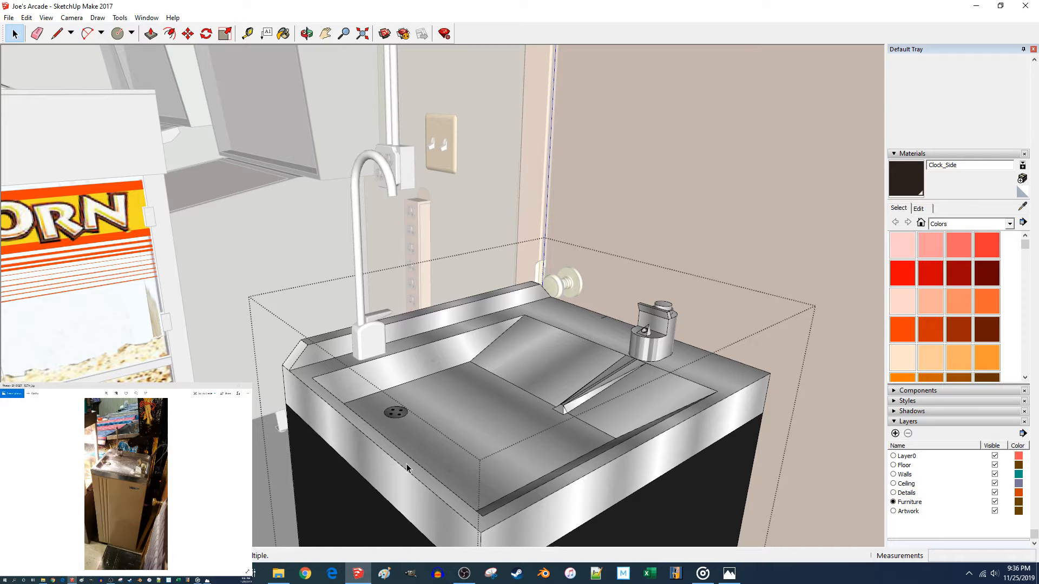
Move the drinking spout component about 3.25 inches along the red axis, outward past the side rim.
{"action": "middle_click_drag", "start_coordinate": [407, 460], "coordinate": [358, 447]}
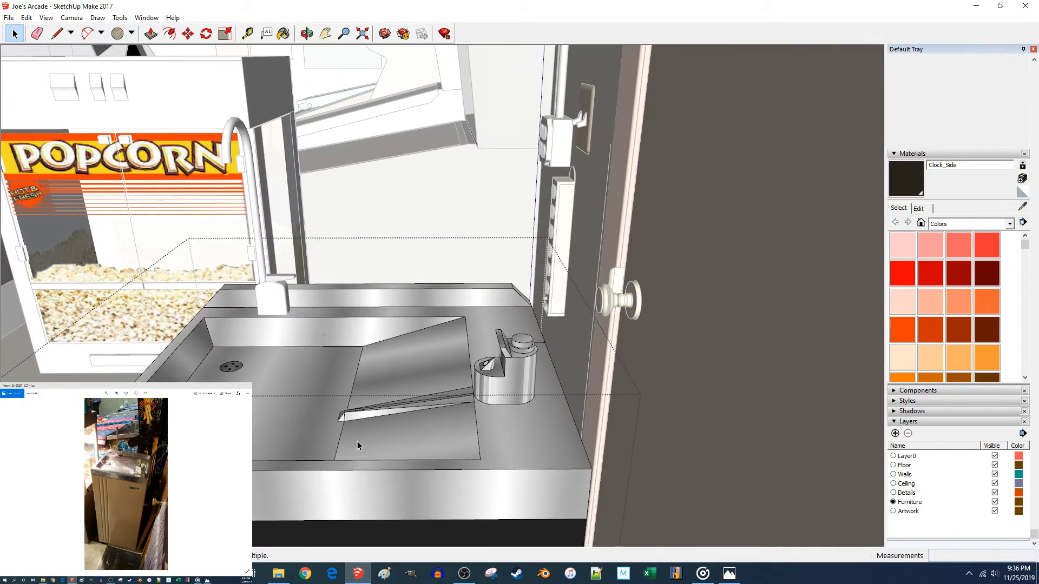
{"action": "middle_click_drag", "start_coordinate": [357, 442], "coordinate": [357, 442]}
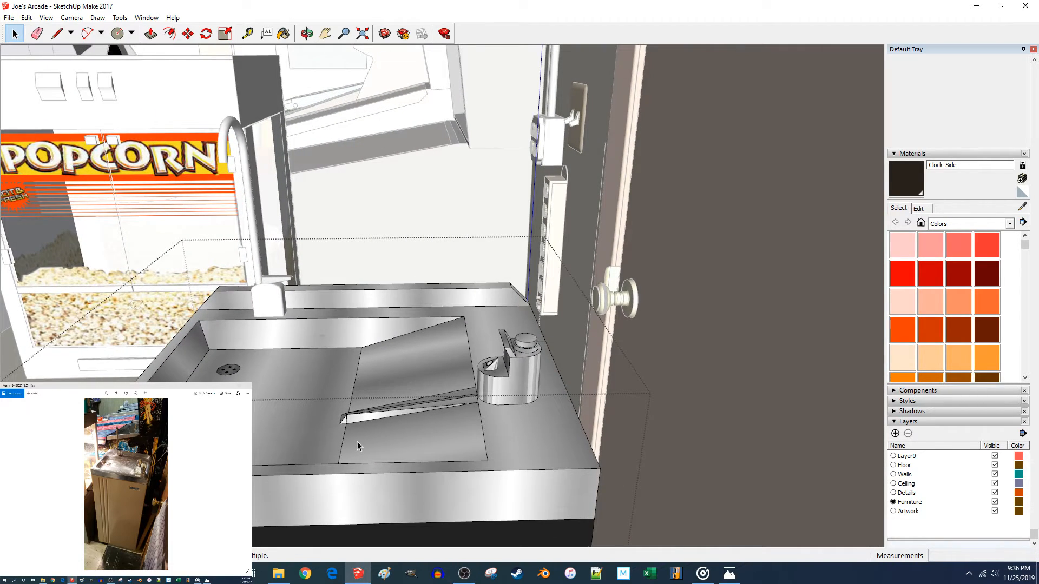
{"action": "middle_click_drag", "start_coordinate": [356, 442], "coordinate": [368, 427]}
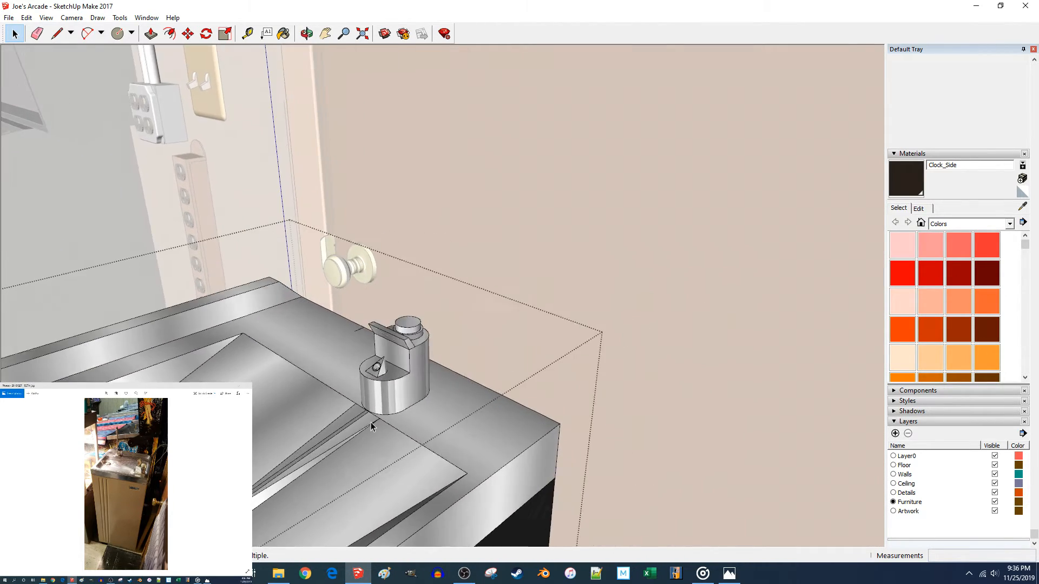
{"action": "double_click", "coordinate": [383, 422]}
{"action": "left_click", "coordinate": [382, 425]}
{"action": "left_click", "coordinate": [765, 350]}
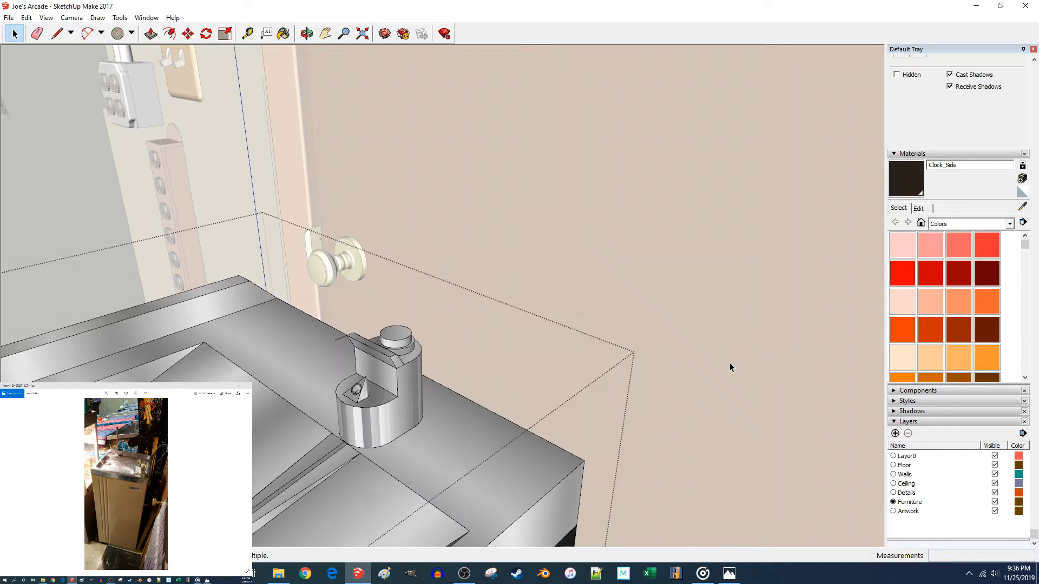
{"action": "left_click", "coordinate": [394, 415]}
{"action": "key", "text": "m"}
{"action": "left_click", "coordinate": [438, 459]}
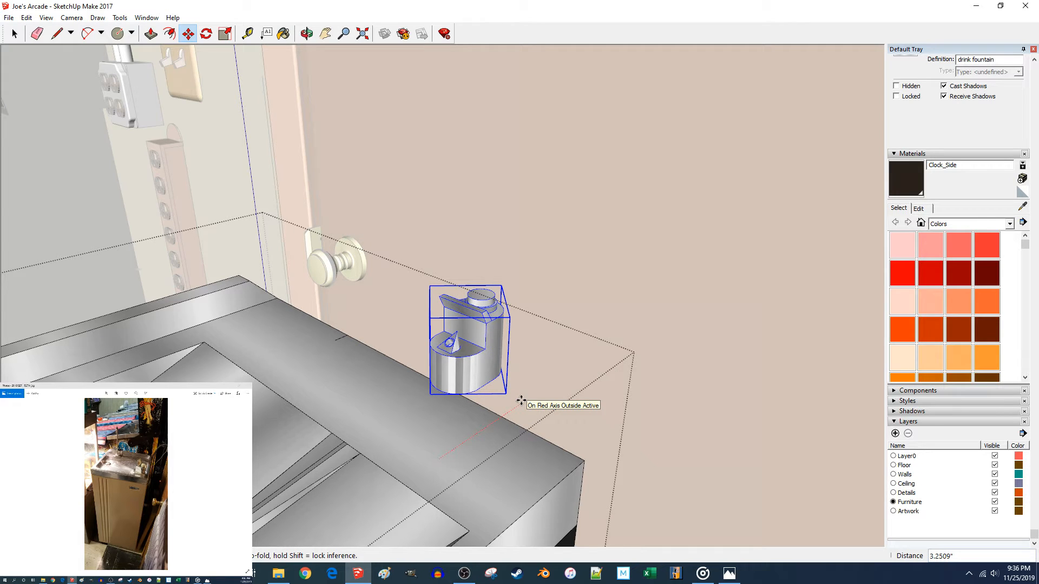
{"action": "left_click", "coordinate": [520, 400]}
{"action": "key", "text": "space"}
Move the sloped basin faces together with the spout's channel 3 inches outward along the red axis to the side rim's guide line.
{"action": "middle_click_drag", "start_coordinate": [403, 378], "coordinate": [392, 440]}
{"action": "left_click", "coordinate": [310, 369]}
{"action": "left_click", "coordinate": [443, 408], "text": "ctrl"}
{"action": "left_click", "coordinate": [393, 456], "text": "ctrl"}
{"action": "left_click", "coordinate": [382, 457], "text": "ctrl"}
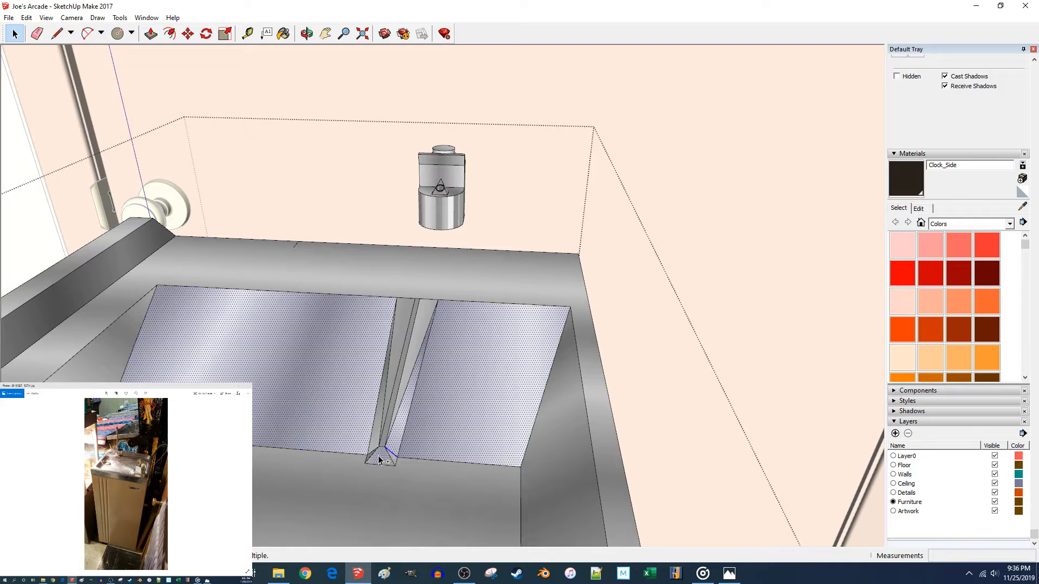
{"action": "scroll", "coordinate": [391, 456], "scroll_direction": "up", "scroll_amount": 5}
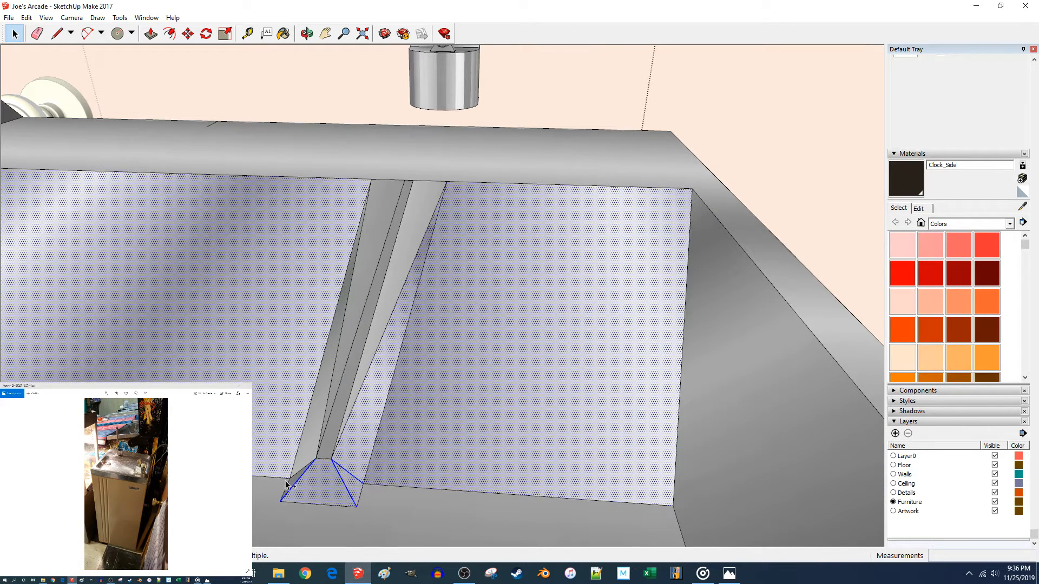
{"action": "left_click", "coordinate": [371, 327], "text": "ctrl"}
{"action": "left_click", "coordinate": [370, 325], "text": "ctrl"}
{"action": "left_click", "coordinate": [384, 322], "text": "ctrl"}
{"action": "left_click", "coordinate": [363, 333], "text": "ctrl"}
{"action": "middle_click_drag", "start_coordinate": [384, 358], "coordinate": [352, 417]}
{"action": "key", "text": "m"}
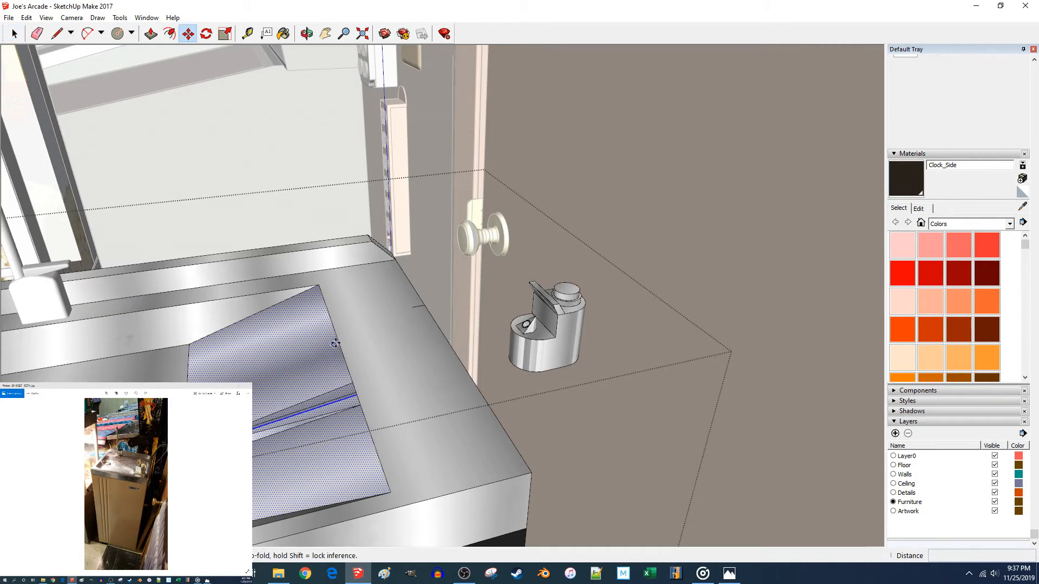
{"action": "left_click", "coordinate": [338, 336]}
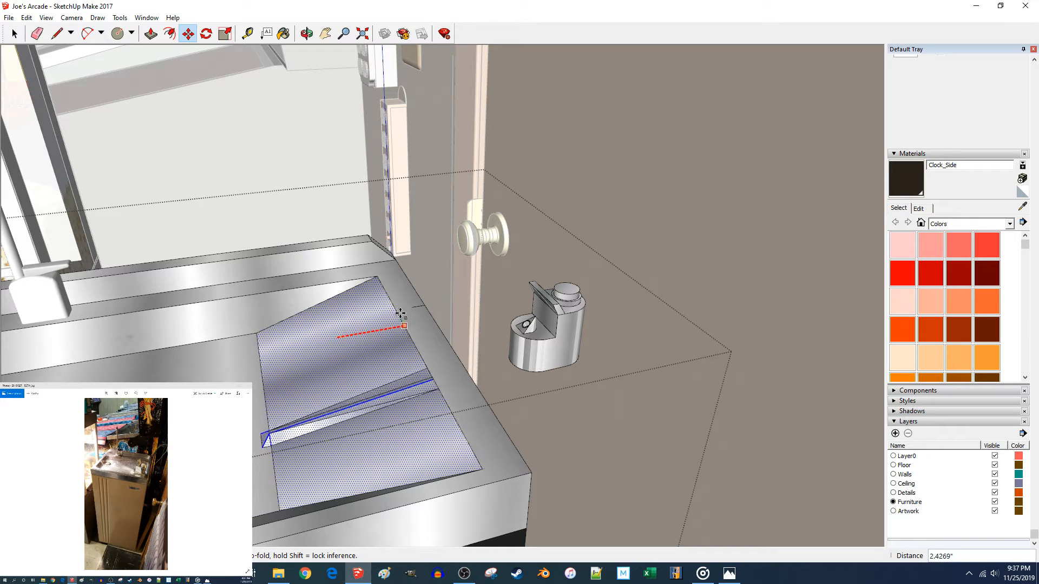
{"action": "left_click", "coordinate": [412, 309]}
{"action": "scroll", "coordinate": [378, 359], "scroll_direction": "up", "scroll_amount": 3}
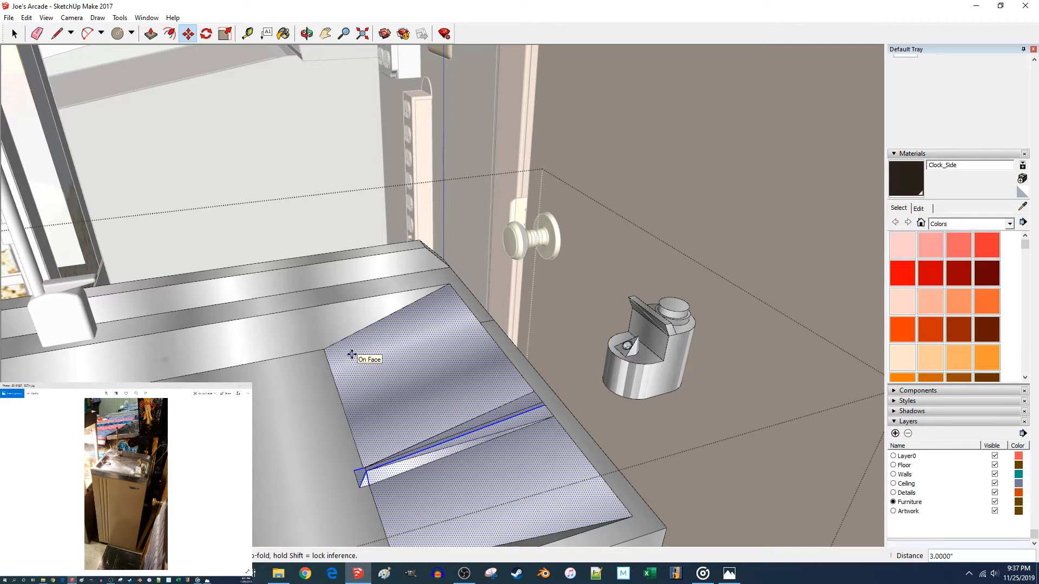
{"action": "key", "text": "space"}
{"action": "left_click", "coordinate": [327, 355]}
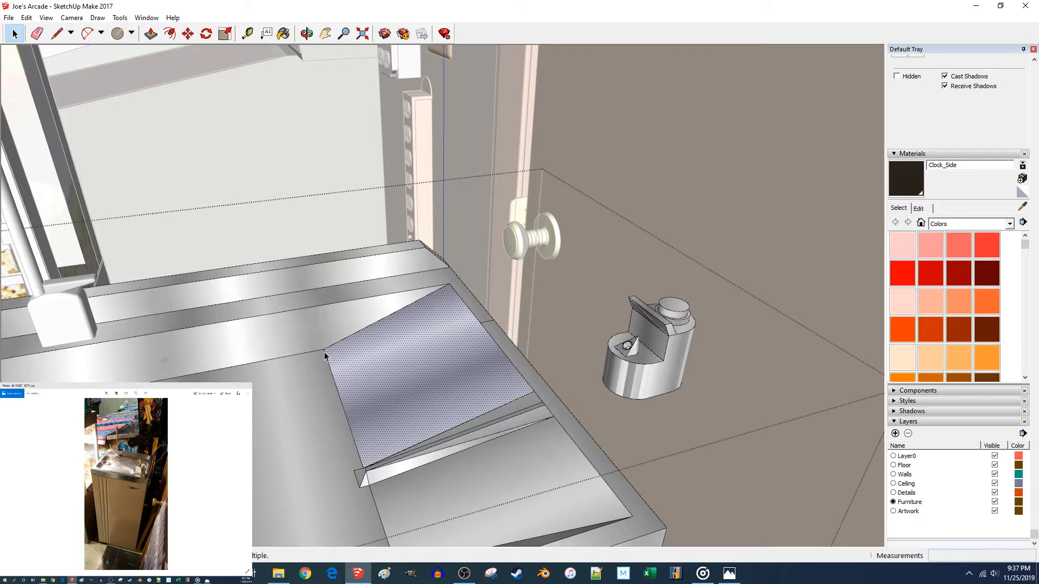
{"action": "middle_click_drag", "start_coordinate": [324, 352], "coordinate": [532, 336], "text": "shift"}
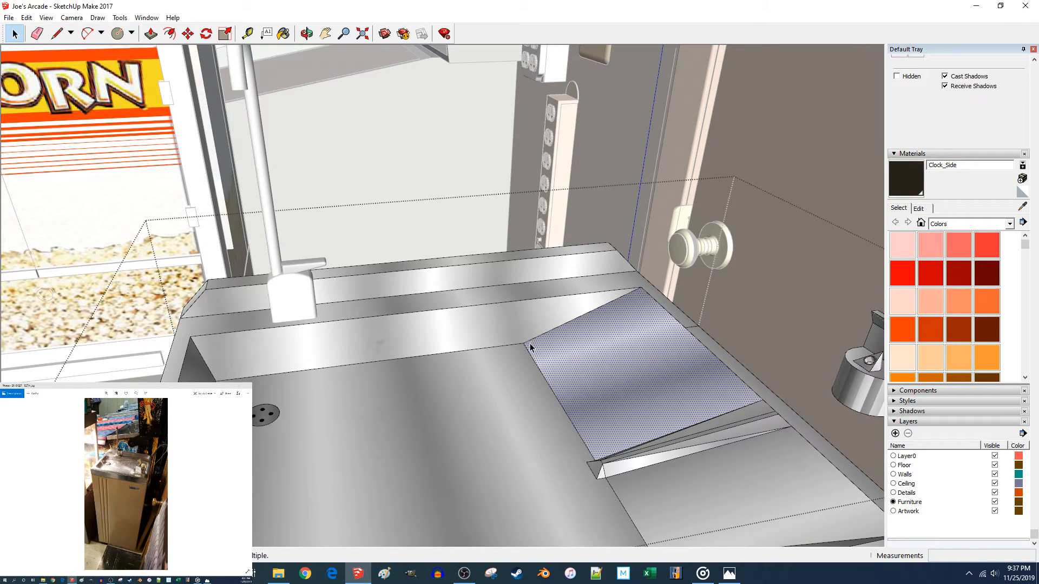
{"action": "key", "text": "m"}
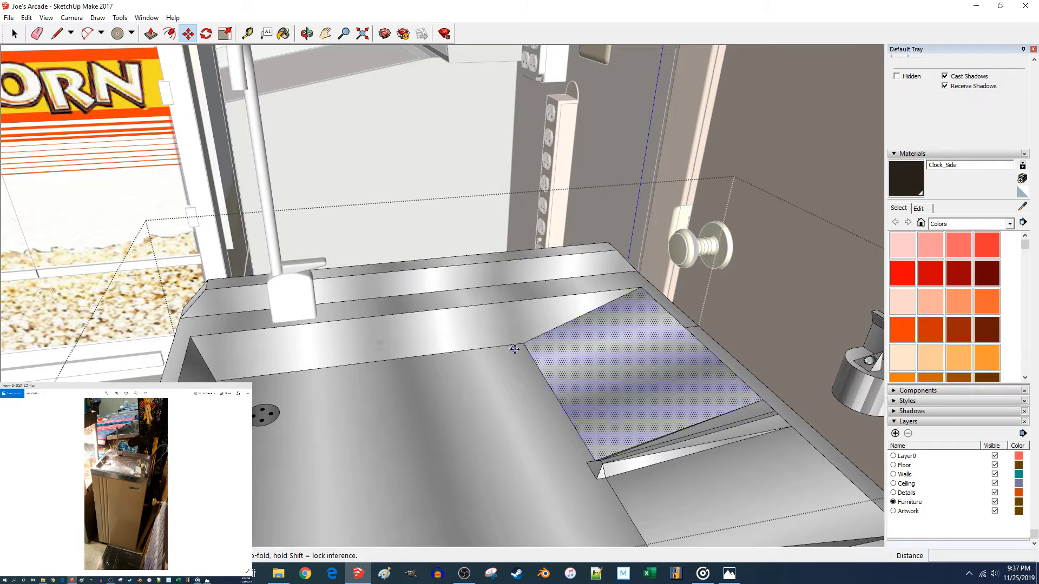
{"action": "key", "text": "space"}
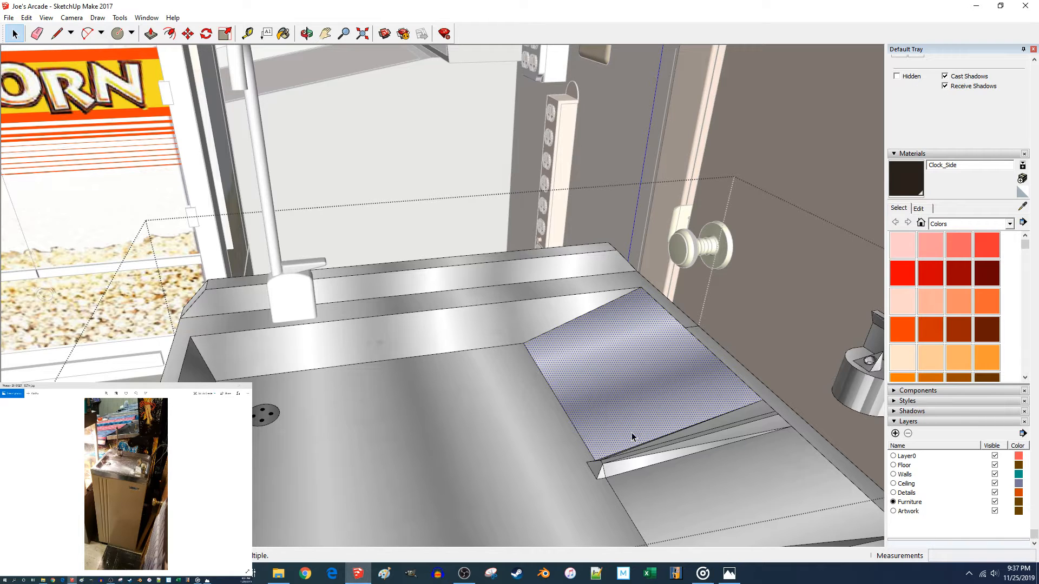
{"action": "scroll", "coordinate": [630, 460], "scroll_direction": "down", "scroll_amount": 2}
{"action": "scroll", "coordinate": [534, 430], "scroll_direction": "up", "scroll_amount": 2}
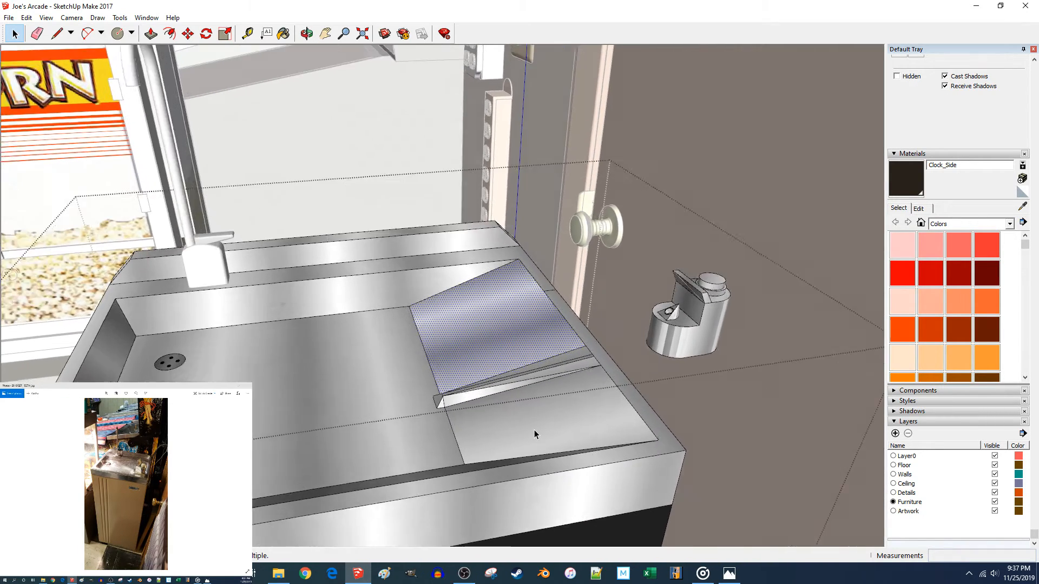
Delete the short leftover edge crossing the basin's side rim beside the sloped face.
{"action": "middle_click_drag", "start_coordinate": [534, 430], "coordinate": [502, 336]}
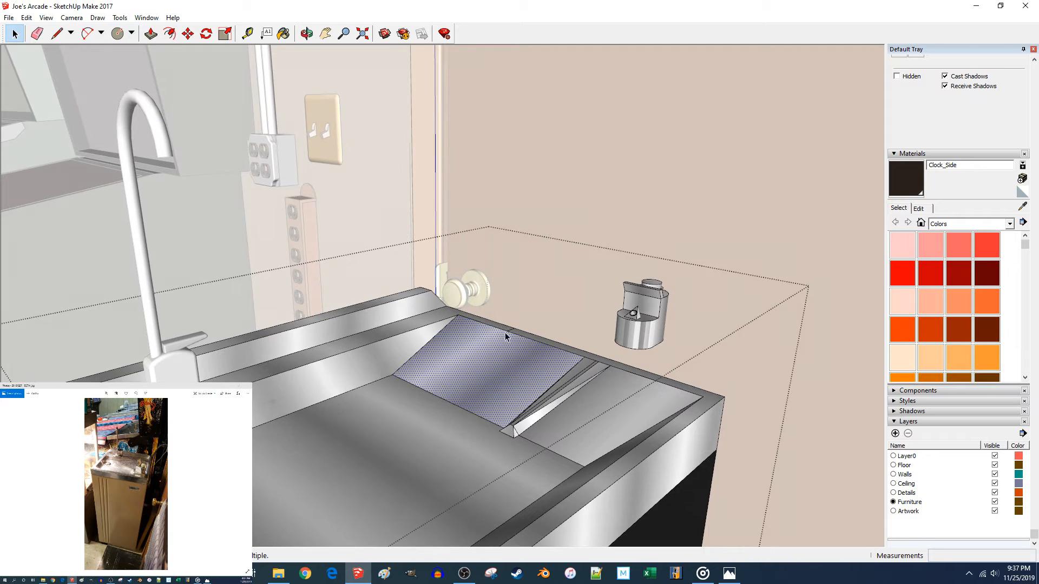
{"action": "left_click", "coordinate": [512, 332]}
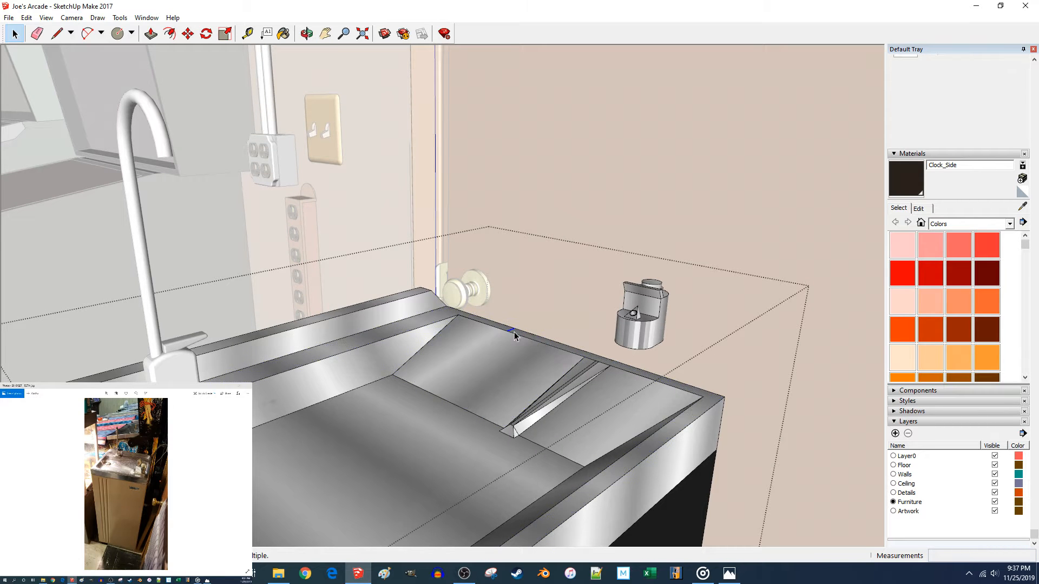
{"action": "middle_click_drag", "start_coordinate": [514, 337], "coordinate": [511, 348]}
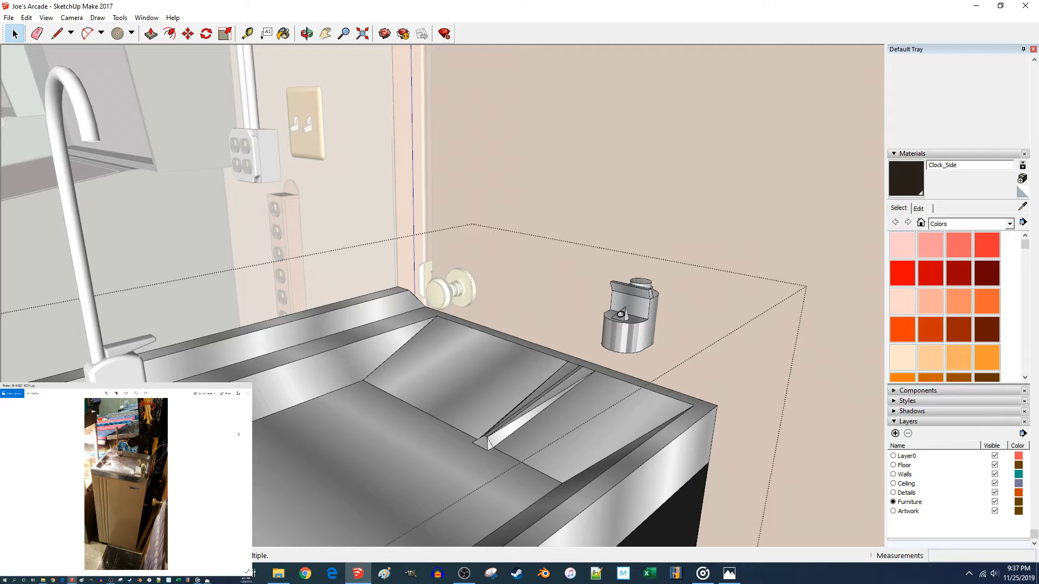
{"action": "left_click", "coordinate": [198, 580]}
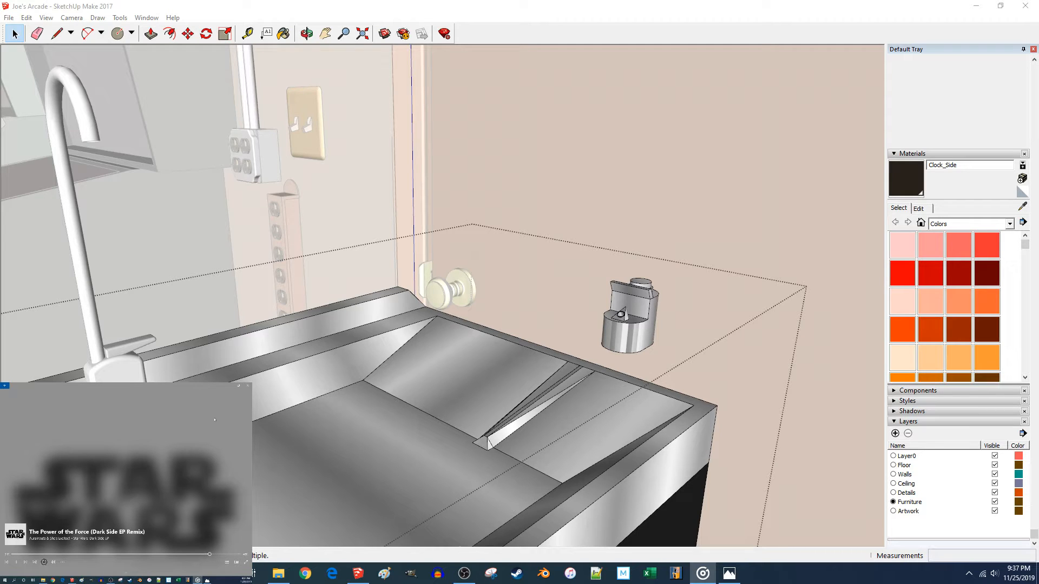
{"action": "left_click", "coordinate": [228, 386]}
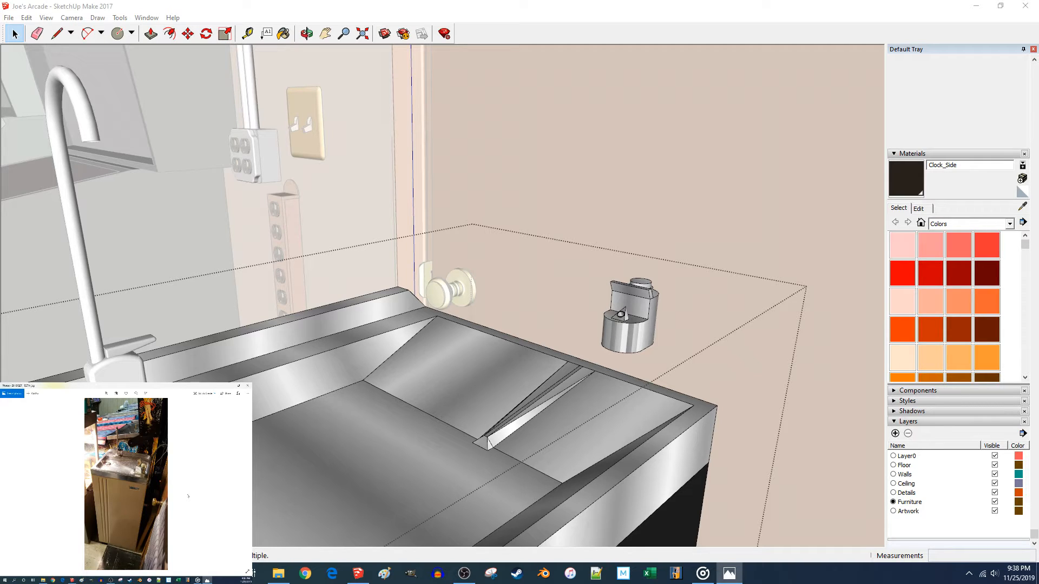
Open the drinking spout component for editing and select the top face of its slanted mouth guard.
{"action": "left_click", "coordinate": [599, 315]}
{"action": "middle_click_drag", "start_coordinate": [599, 315], "coordinate": [520, 349]}
{"action": "double_click", "coordinate": [548, 335]}
{"action": "left_click", "coordinate": [548, 335]}
Try to lengthen the spout's slanted mouth guard by moving its top face freely along the slope.
{"action": "key", "text": "m"}
{"action": "left_click", "coordinate": [558, 357]}
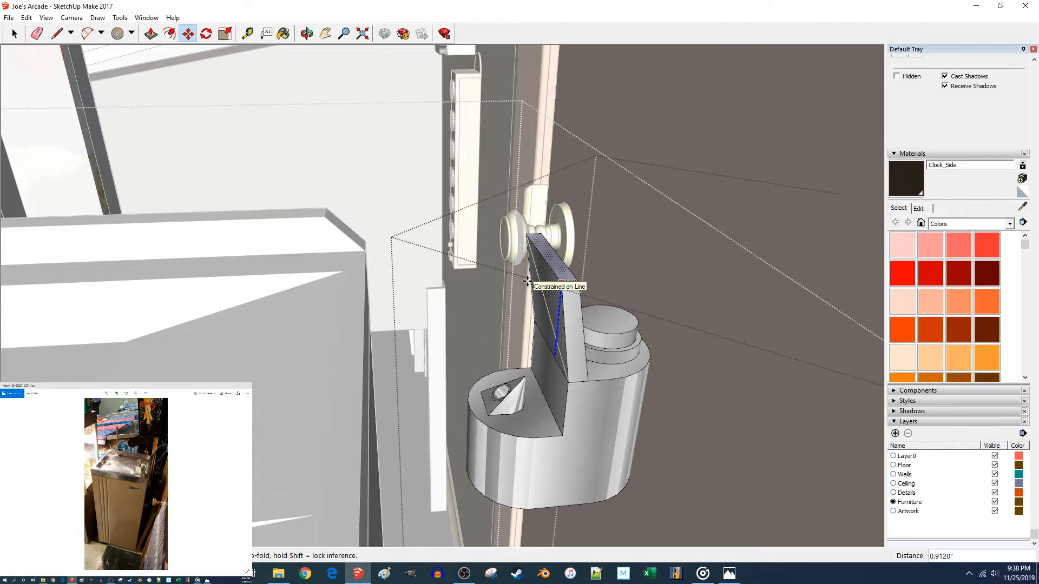
{"action": "left_click", "coordinate": [563, 370]}
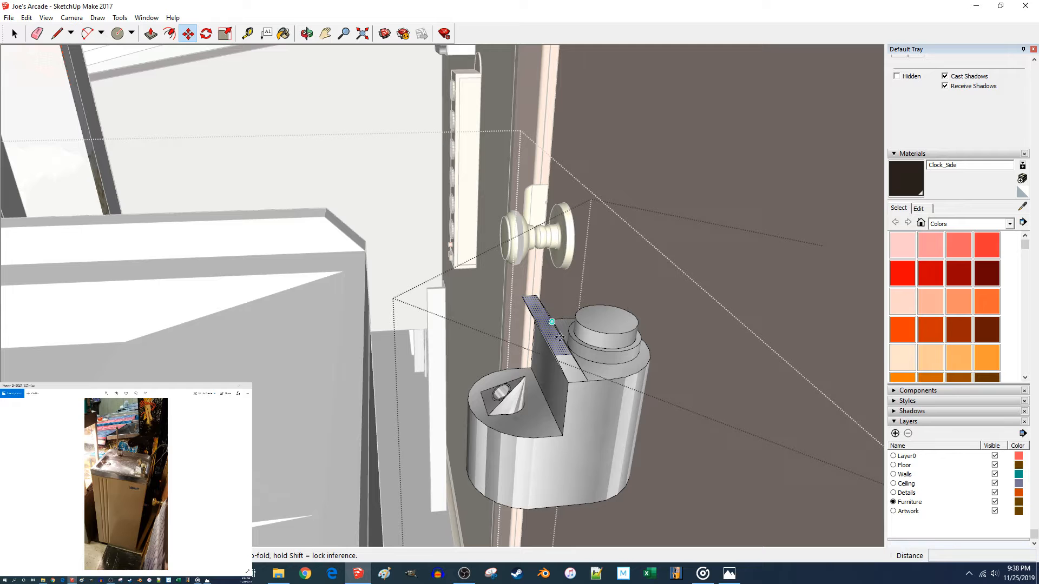
{"action": "left_click", "coordinate": [568, 381]}
{"action": "middle_click_drag", "start_coordinate": [549, 349], "coordinate": [524, 298]}
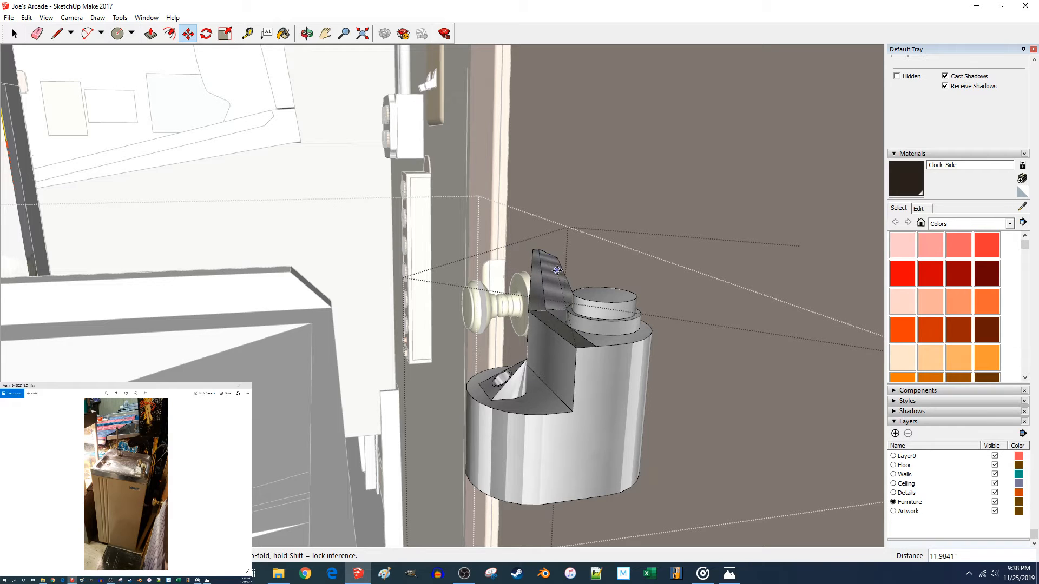
{"action": "left_click", "coordinate": [557, 270]}
{"action": "middle_click_drag", "start_coordinate": [557, 270], "coordinate": [494, 356]}
{"action": "scroll", "coordinate": [646, 389], "scroll_direction": "down", "scroll_amount": 2}
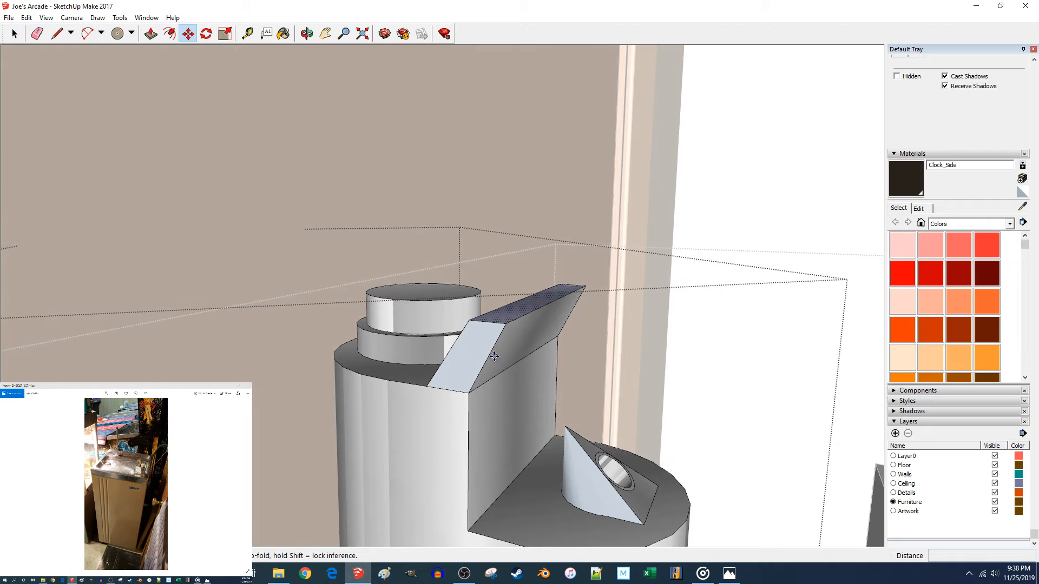
{"action": "left_click", "coordinate": [491, 354]}
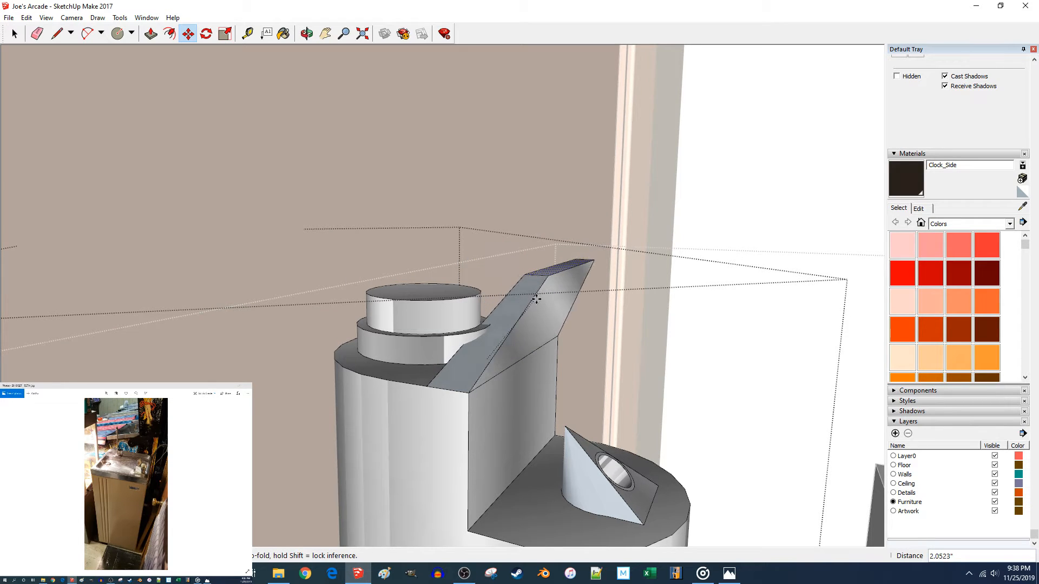
{"action": "scroll", "coordinate": [570, 302], "scroll_direction": "down", "scroll_amount": 6}
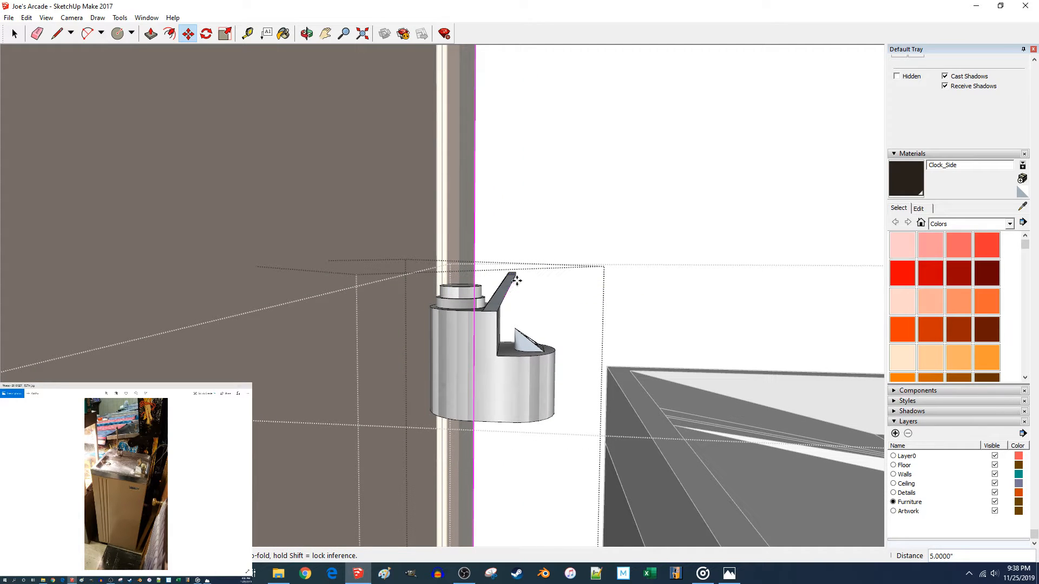
{"action": "left_click", "coordinate": [516, 281]}
{"action": "scroll", "coordinate": [480, 362], "scroll_direction": "up", "scroll_amount": 2}
{"action": "scroll", "coordinate": [480, 361], "scroll_direction": "down", "scroll_amount": 4}
{"action": "middle_click_drag", "start_coordinate": [476, 357], "coordinate": [461, 389]}
{"action": "scroll", "coordinate": [460, 389], "scroll_direction": "up", "scroll_amount": 2}
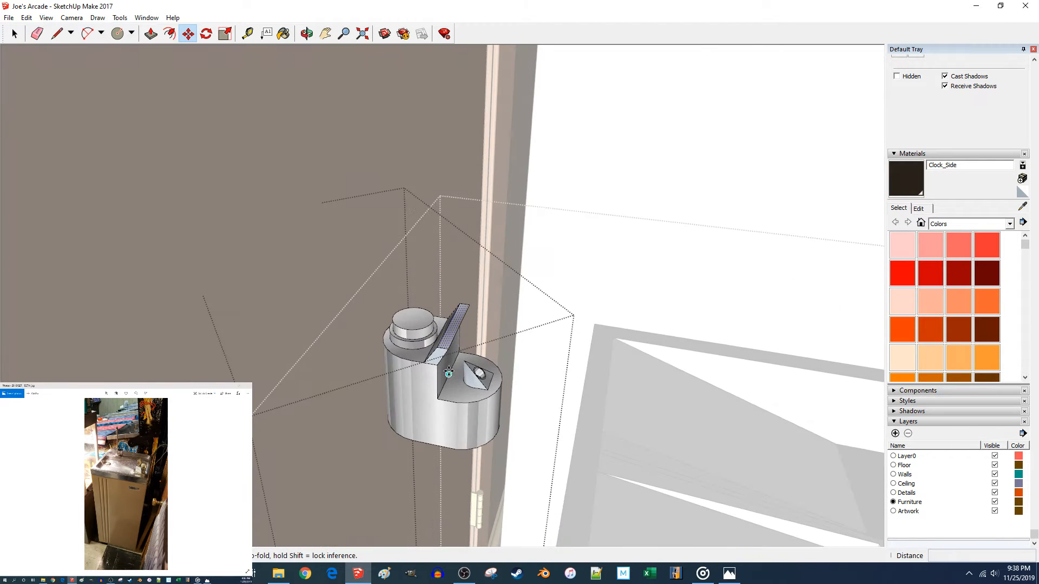
Draw a construction line upward from the corner of the guard's top face, continuing its slanted edge.
{"action": "key", "text": "l"}
{"action": "left_click", "coordinate": [437, 365]}
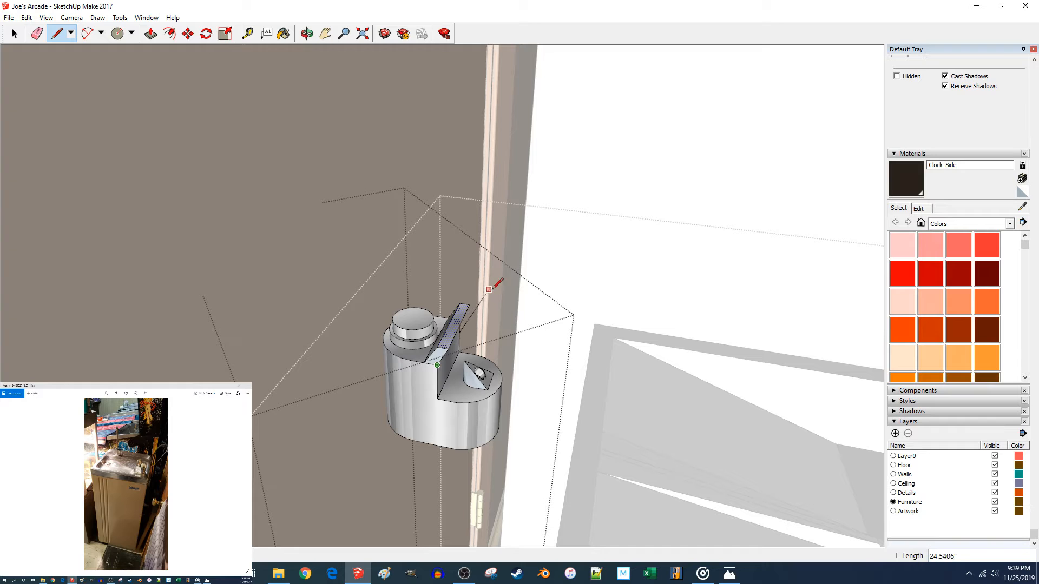
{"action": "middle_click_drag", "start_coordinate": [463, 318], "coordinate": [481, 309]}
{"action": "left_click", "coordinate": [452, 346]}
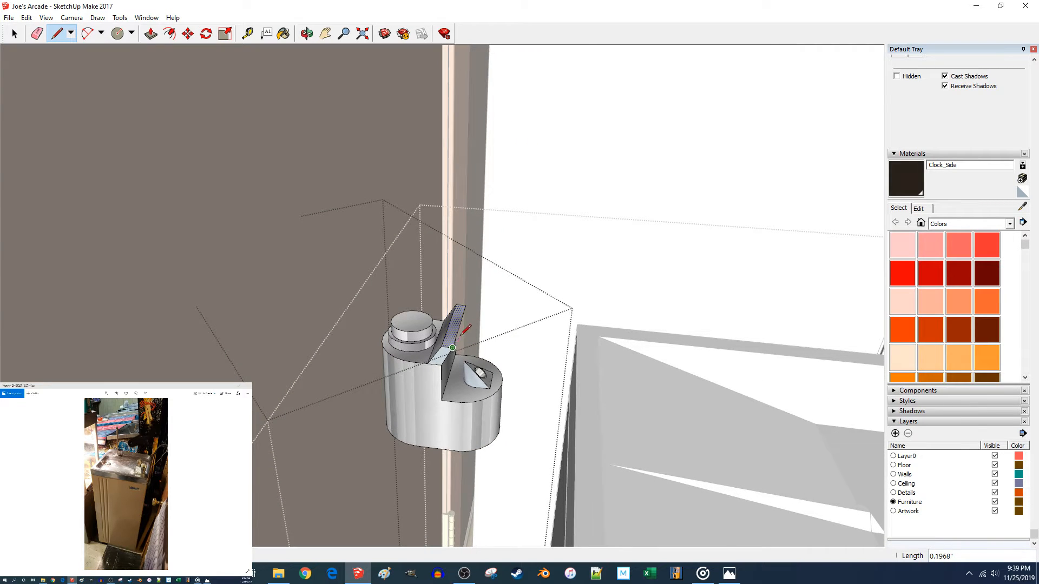
{"action": "left_click", "coordinate": [499, 277]}
{"action": "key", "text": "p"}
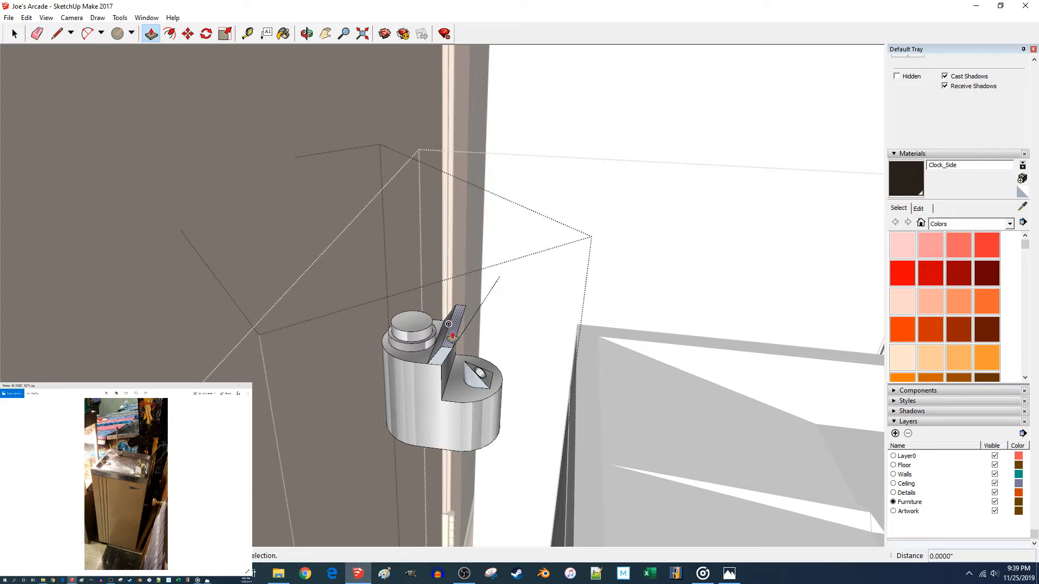
{"action": "key", "text": "space"}
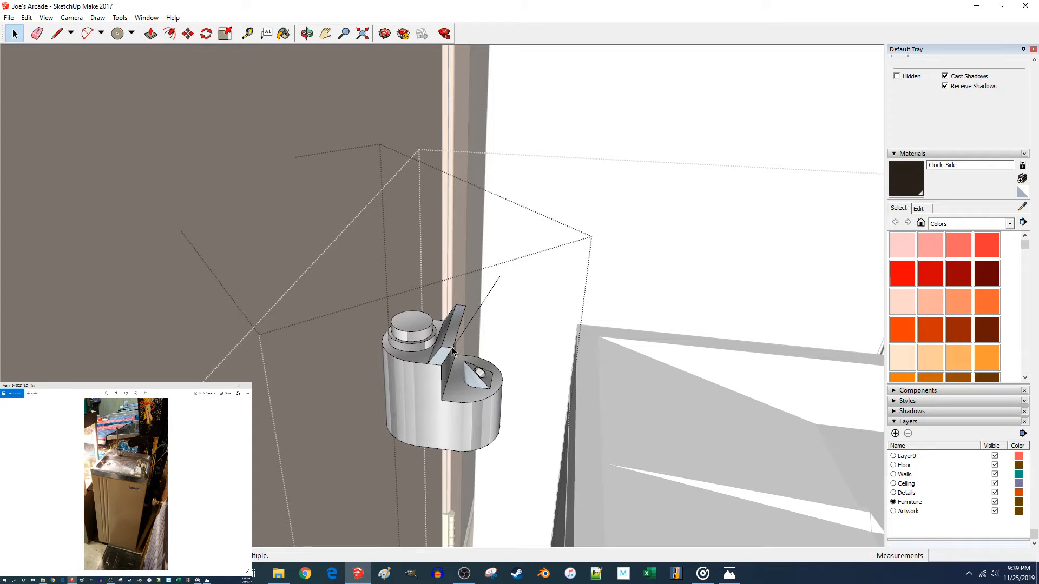
{"action": "left_click", "coordinate": [453, 344]}
{"action": "key", "text": "m"}
{"action": "left_click", "coordinate": [453, 348]}
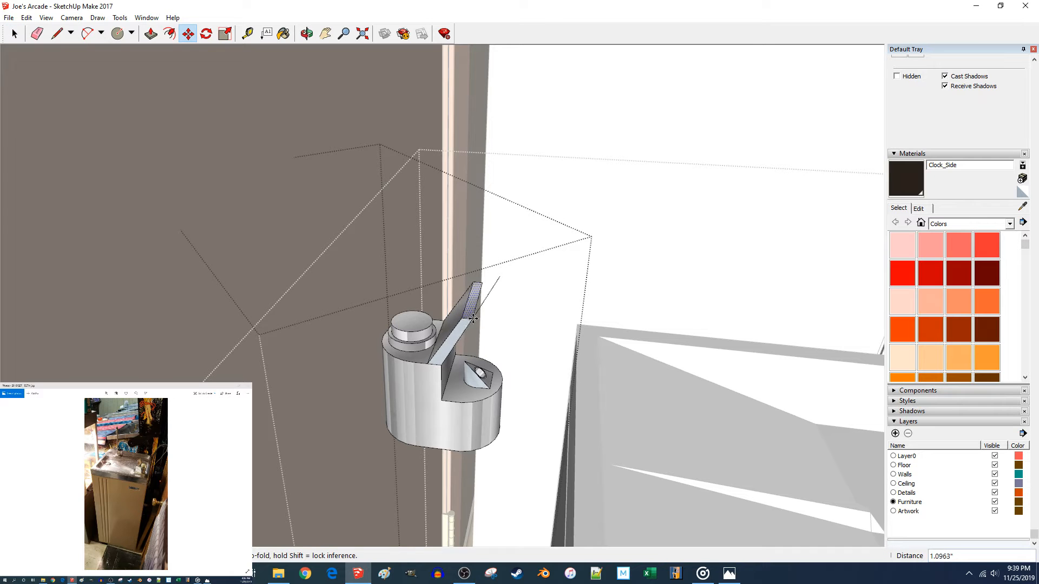
{"action": "key", "text": "Escape"}
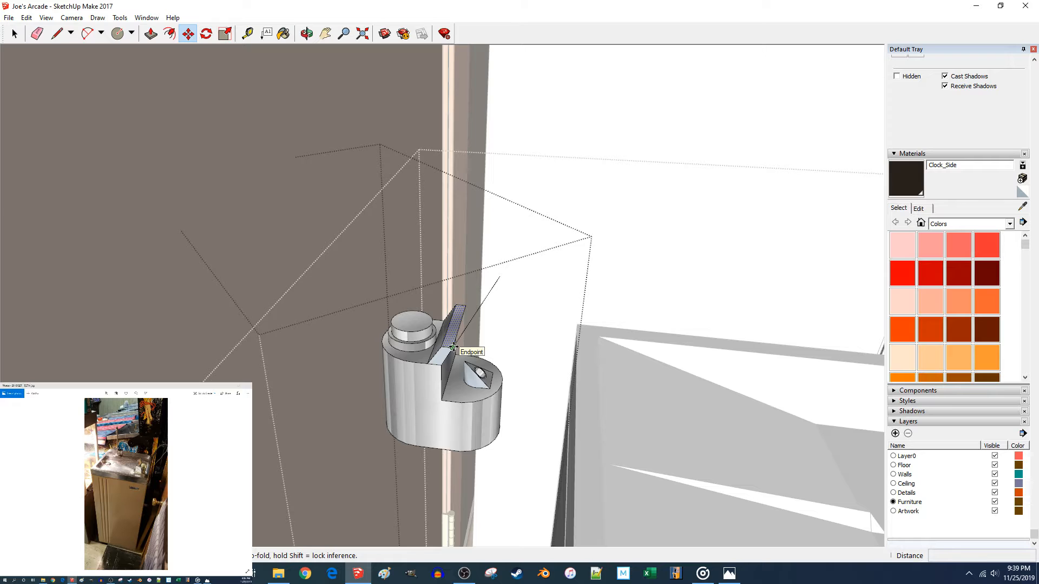
Split the construction line at its midpoint with a short line and delete its upper half.
{"action": "key", "text": "l"}
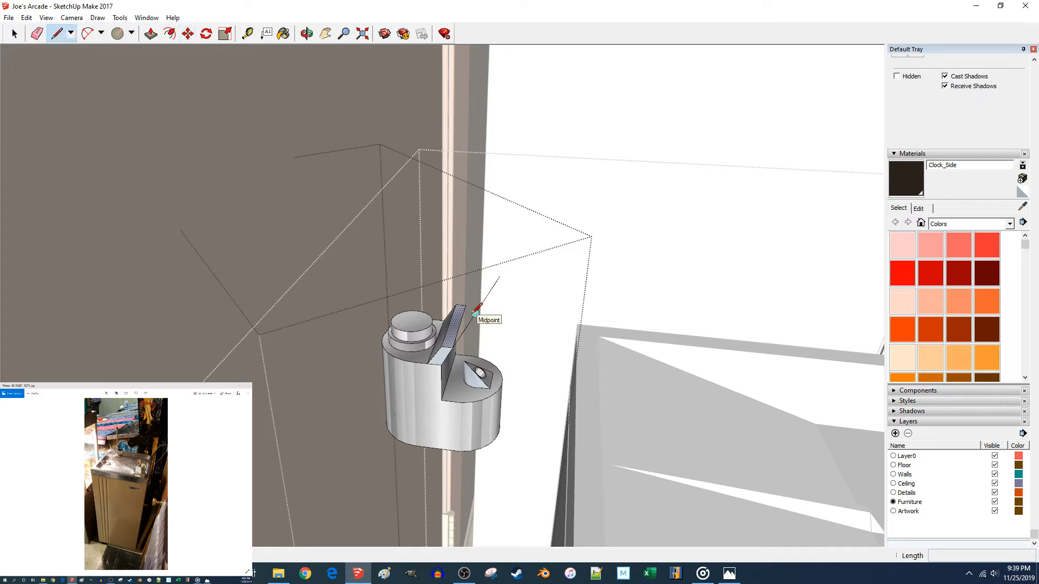
{"action": "key", "text": "space"}
{"action": "key", "text": "Delete"}
Lengthen the guard by moving its top face from its corner to the construction line's end, and delete the leftover line.
{"action": "key", "text": "m"}
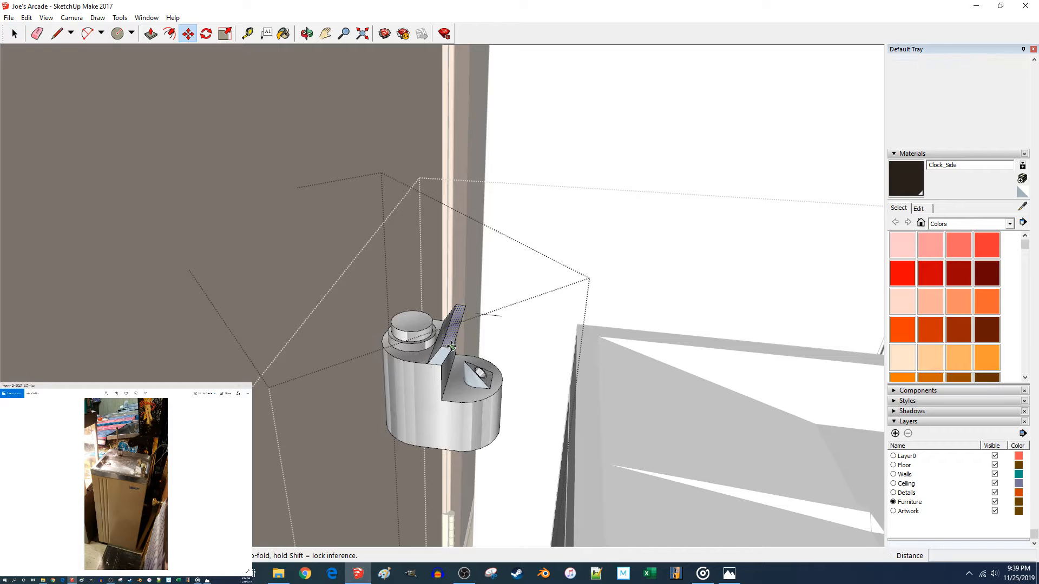
{"action": "left_click", "coordinate": [452, 347]}
{"action": "left_click", "coordinate": [476, 315]}
{"action": "middle_click_drag", "start_coordinate": [476, 315], "coordinate": [511, 321]}
{"action": "key", "text": "space"}
{"action": "left_click", "coordinate": [504, 314]}
{"action": "key", "text": "Delete"}
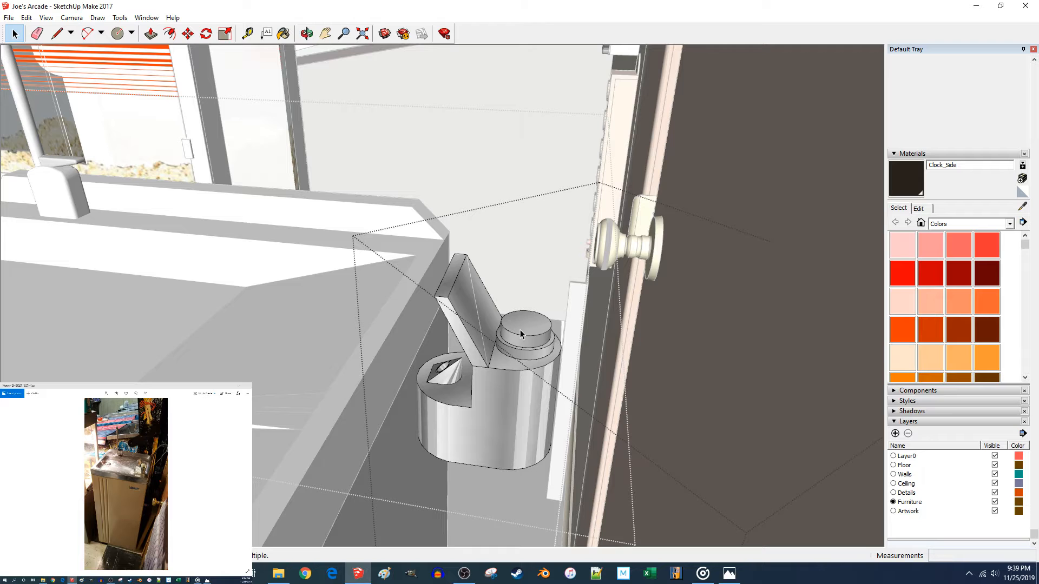
Delete the two-tier round button and its remaining circle outline from the top of the spout's body.
{"action": "key", "text": "Delete"}
{"action": "key", "text": "Delete"}
{"action": "double_click", "coordinate": [517, 345]}
{"action": "key", "text": "Delete"}
{"action": "scroll", "coordinate": [514, 345], "scroll_direction": "up", "scroll_amount": 4}
{"action": "left_click", "coordinate": [424, 405]}
{"action": "key", "text": "Delete"}
{"action": "left_click", "coordinate": [426, 397]}
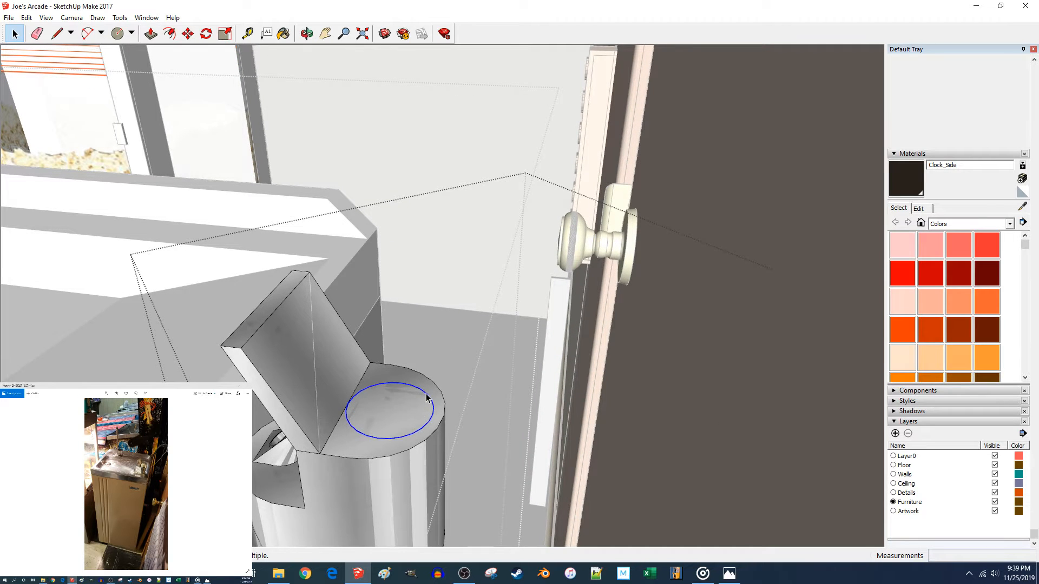
{"action": "key", "text": "Delete"}
Select all connected geometry of the spout's body and guard and make it a group.
{"action": "triple_click", "coordinate": [417, 398]}
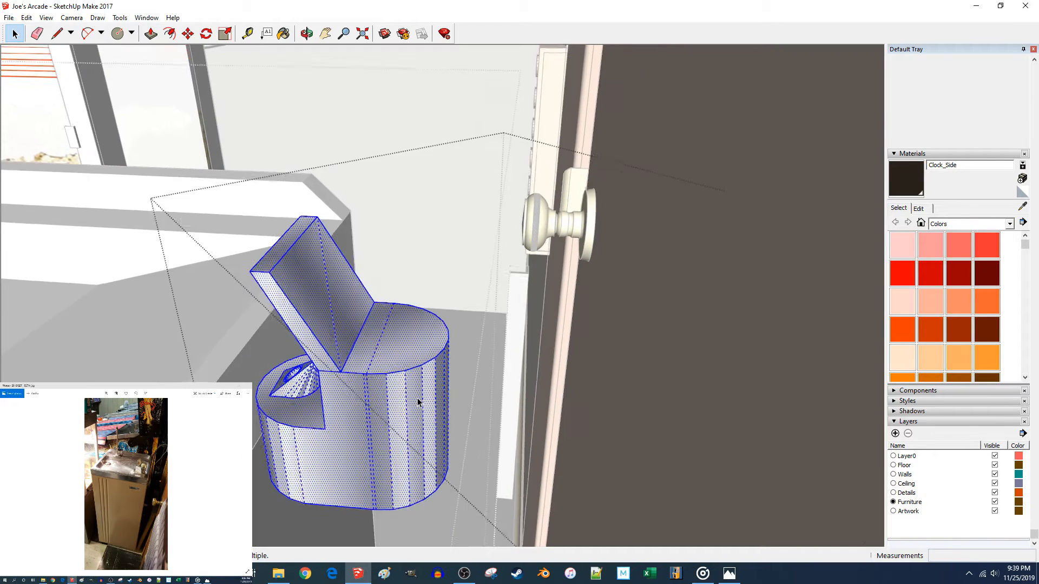
{"action": "key", "text": "g"}
{"action": "middle_click_drag", "start_coordinate": [418, 397], "coordinate": [402, 420]}
{"action": "scroll", "coordinate": [428, 396], "scroll_direction": "up", "scroll_amount": 4}
{"action": "scroll", "coordinate": [423, 397], "scroll_direction": "down", "scroll_amount": 1}
Draw a circle with a 0.5-inch radius, centred on the middle of the spout body's rounded top edge.
{"action": "key", "text": "c"}
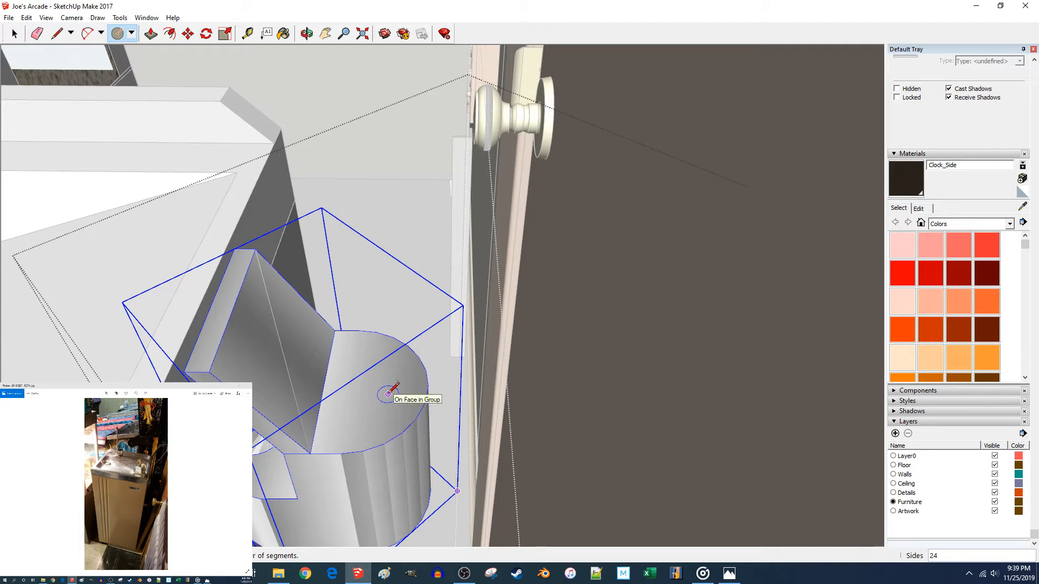
{"action": "left_click", "coordinate": [428, 386]}
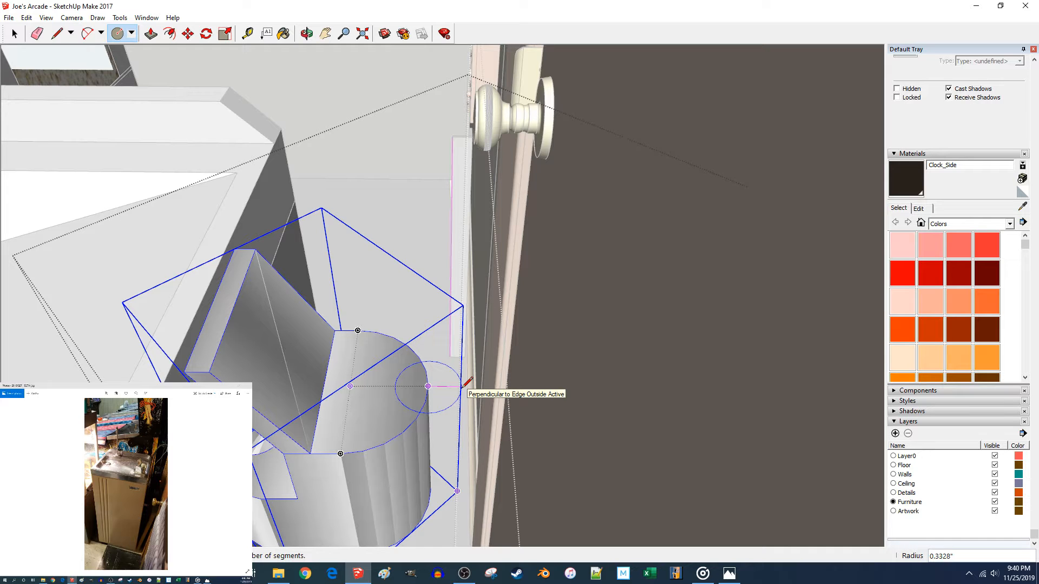
{"action": "type", "text": ".5"}
{"action": "key", "text": "Return"}
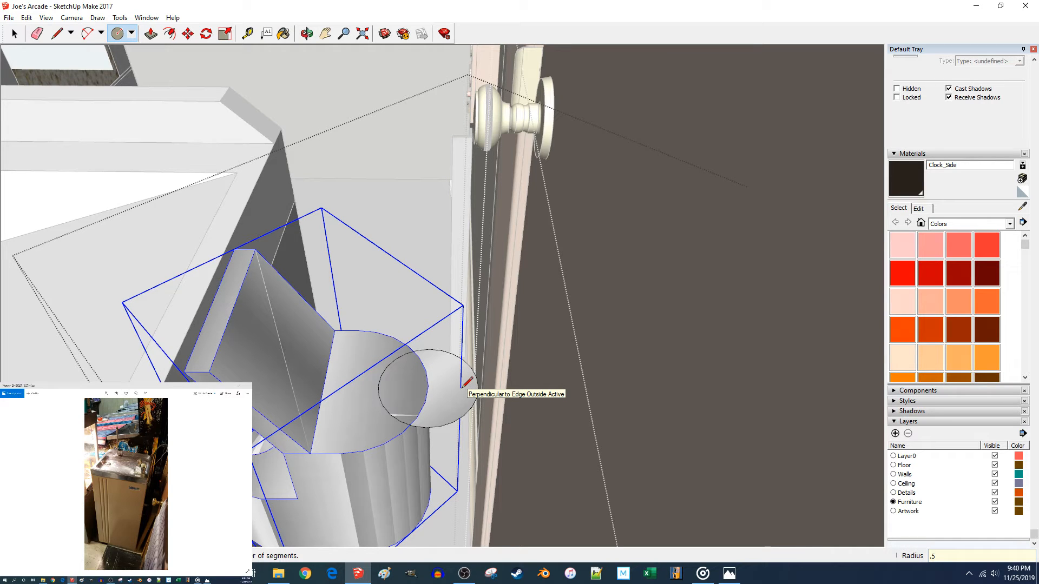
Move the circle inward from its centre so it sits on the spout's top face, flush with the rounded edge.
{"action": "key", "text": "m"}
{"action": "key", "text": "space"}
{"action": "left_click", "coordinate": [427, 428]}
{"action": "key", "text": "m"}
{"action": "left_click", "coordinate": [427, 388]}
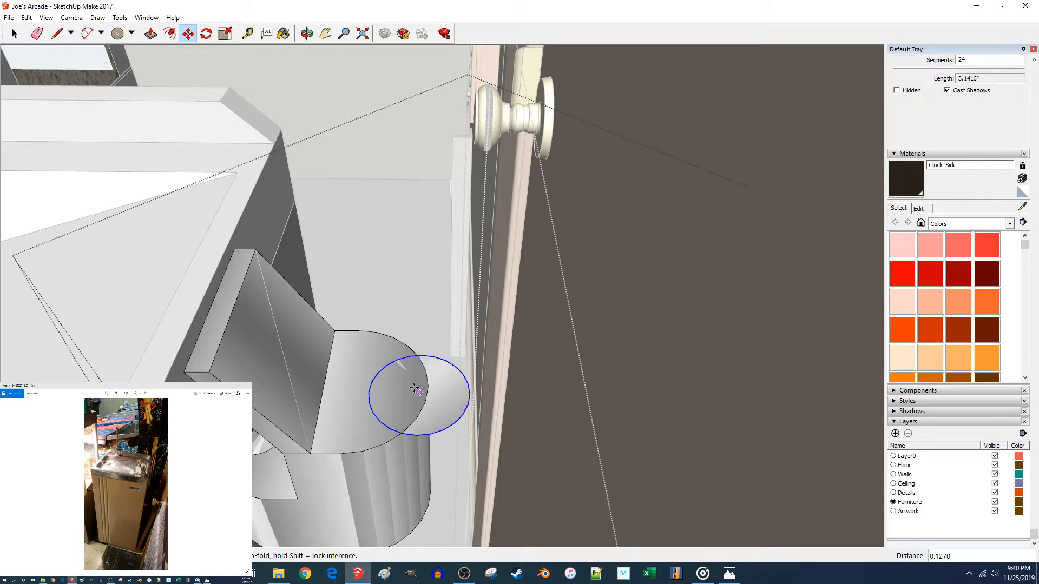
{"action": "left_click", "coordinate": [379, 384]}
{"action": "key", "text": "p"}
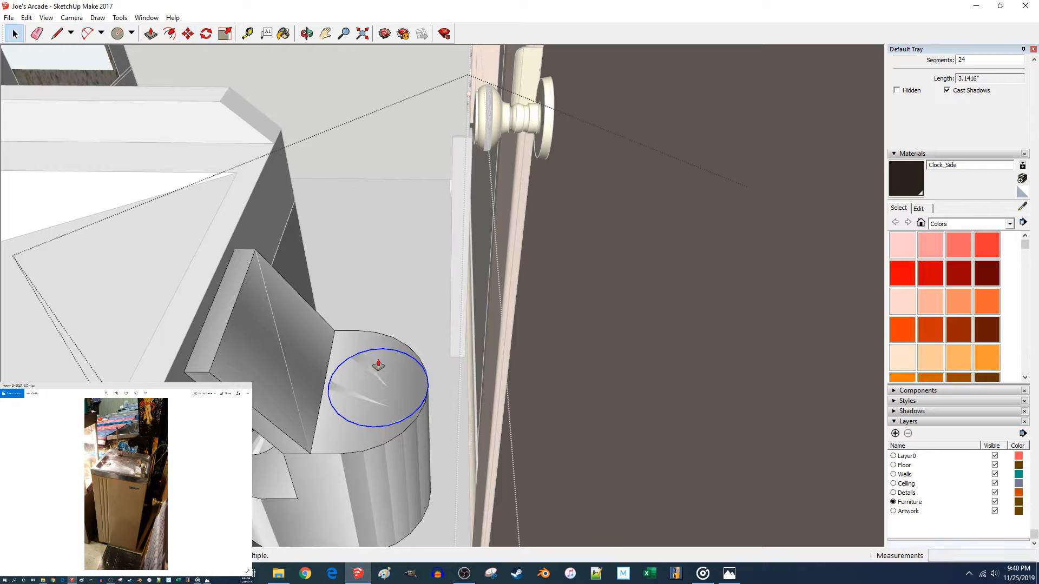
{"action": "key", "text": "l"}
{"action": "scroll", "coordinate": [394, 433], "scroll_direction": "up", "scroll_amount": 10}
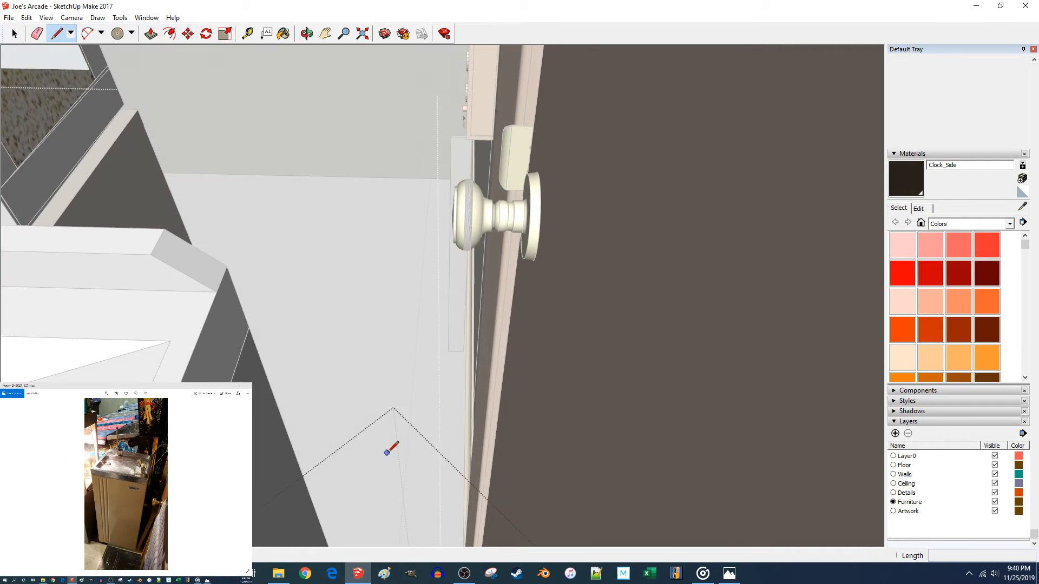
{"action": "scroll", "coordinate": [392, 438], "scroll_direction": "up", "scroll_amount": 10}
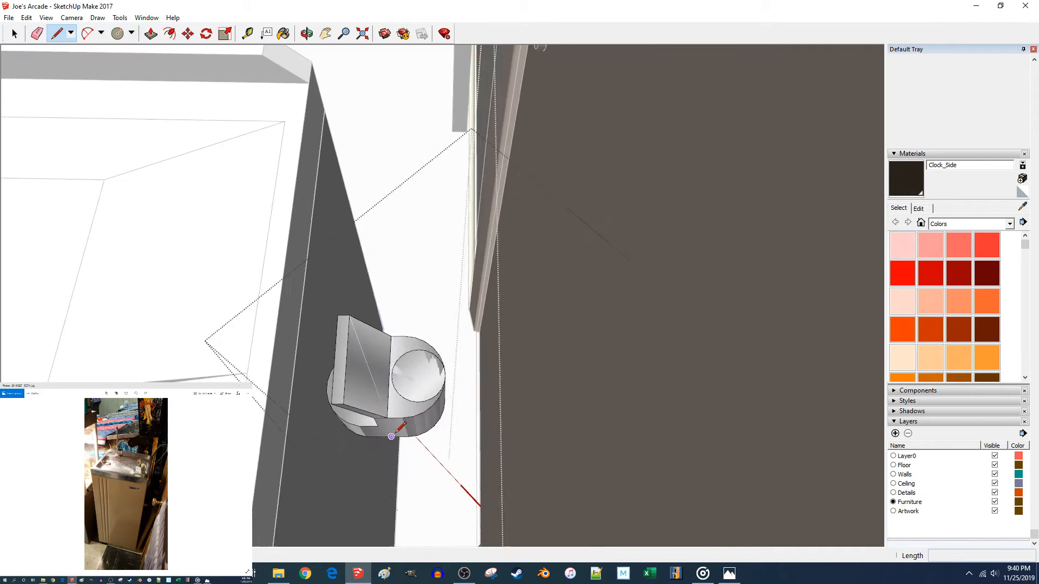
{"action": "scroll", "coordinate": [408, 430], "scroll_direction": "down", "scroll_amount": 5}
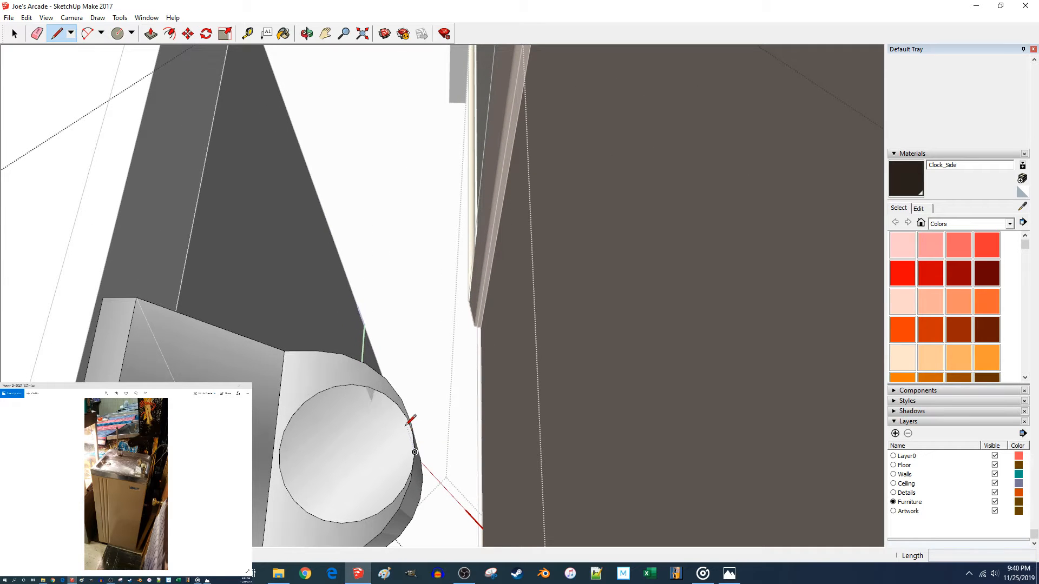
{"action": "left_click", "coordinate": [407, 418]}
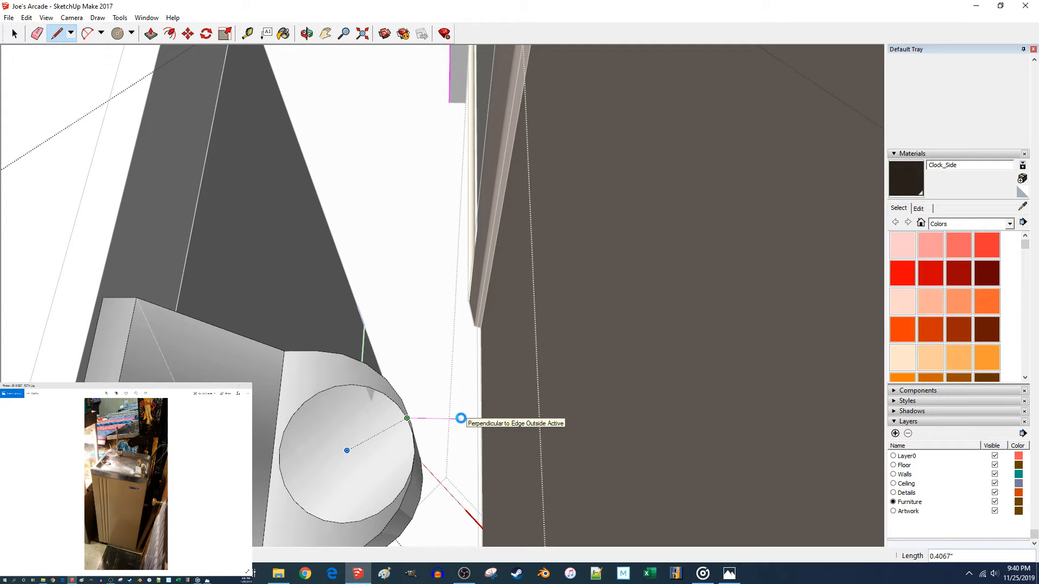
{"action": "key", "text": "Escape"}
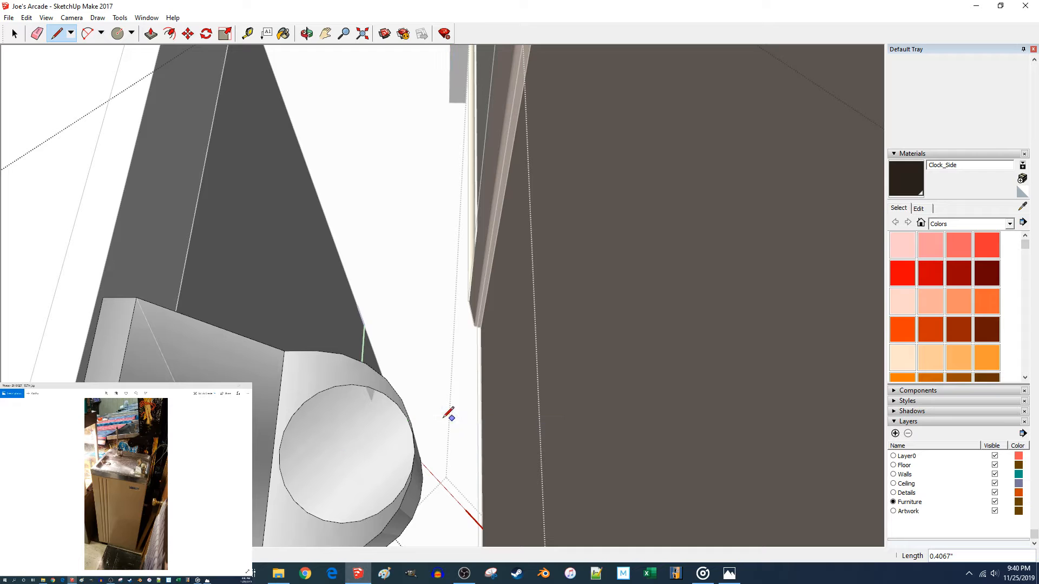
Draw a rectangular tab extending 0.4 inches outward from the outer edge of the circle on the spout's top.
{"action": "scroll", "coordinate": [414, 433], "scroll_direction": "up", "scroll_amount": 6}
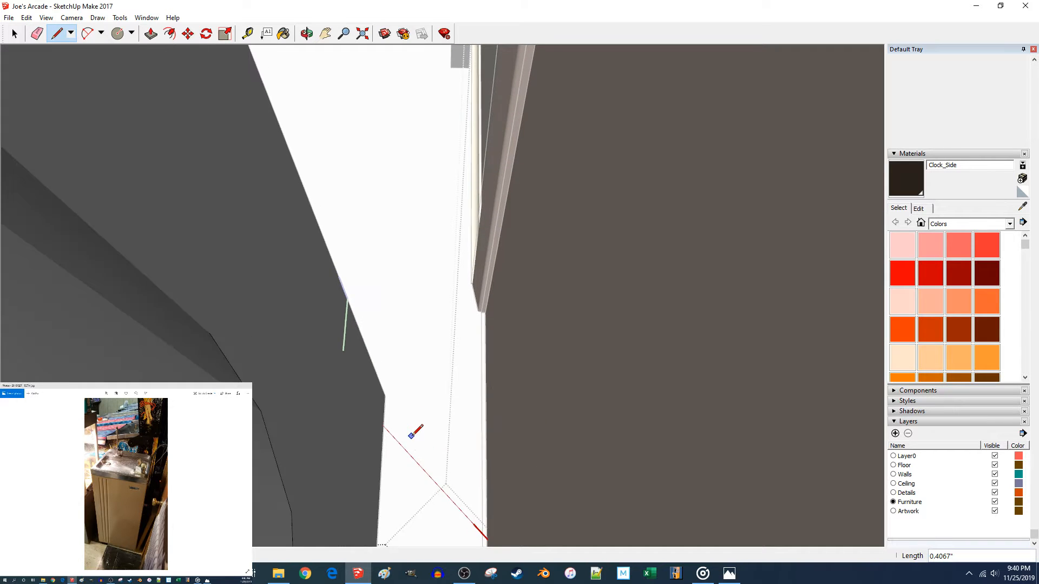
{"action": "scroll", "coordinate": [416, 411], "scroll_direction": "down", "scroll_amount": 3}
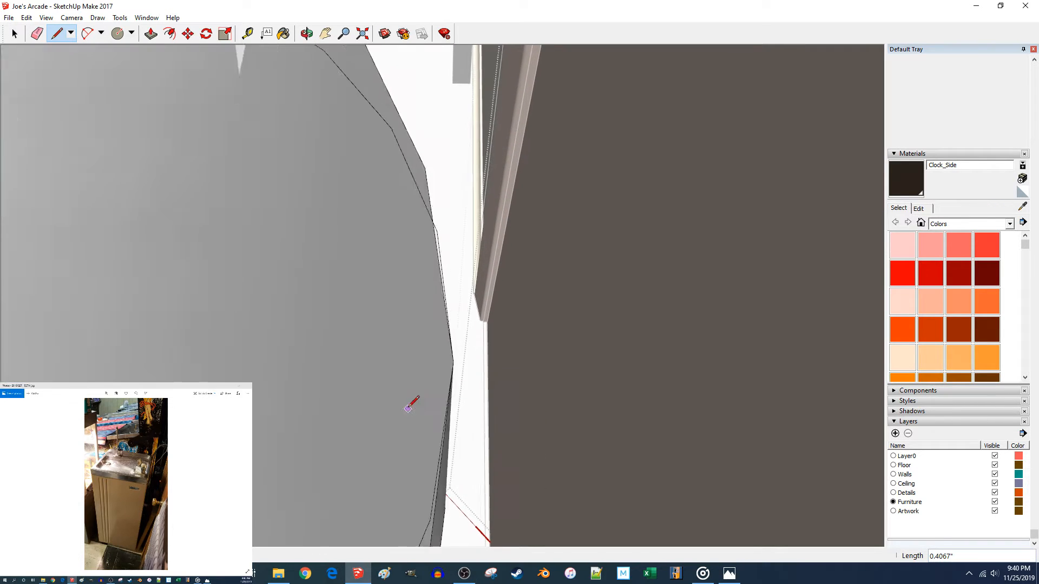
{"action": "left_click", "coordinate": [437, 352]}
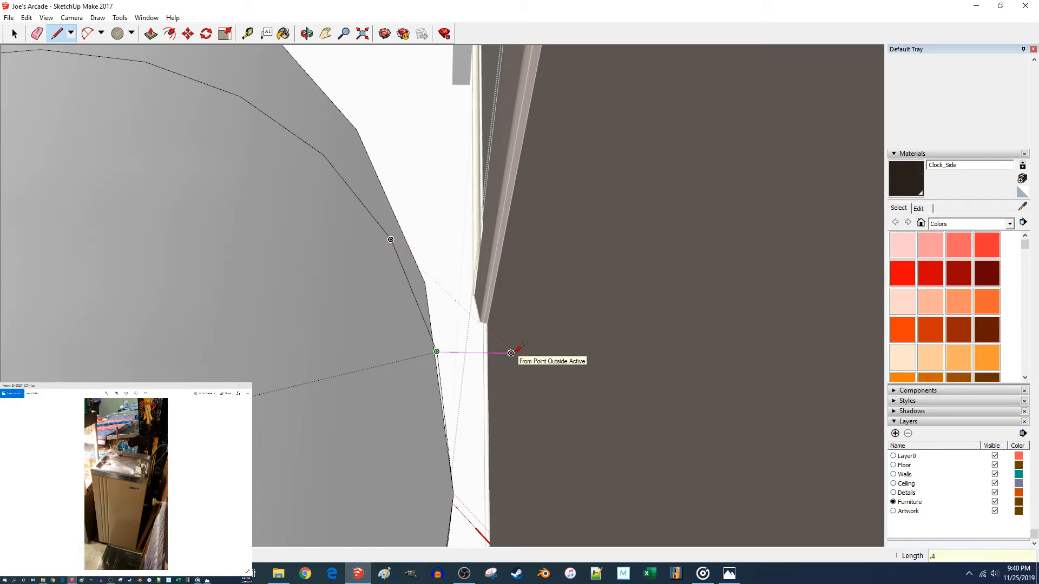
{"action": "key", "text": "Return"}
{"action": "scroll", "coordinate": [511, 352], "scroll_direction": "down", "scroll_amount": 5}
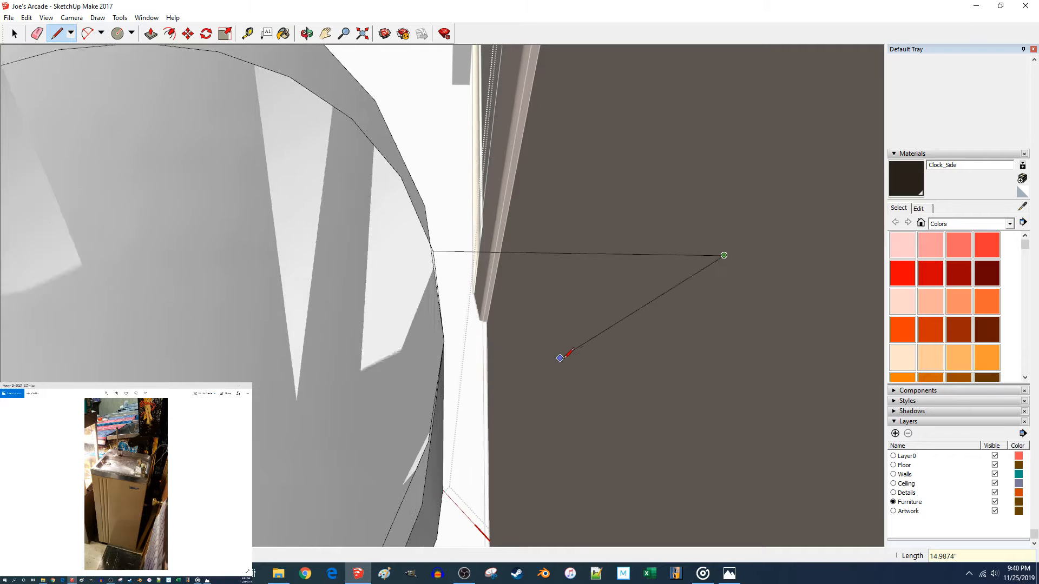
{"action": "key", "text": "Escape"}
{"action": "left_click", "coordinate": [375, 371]}
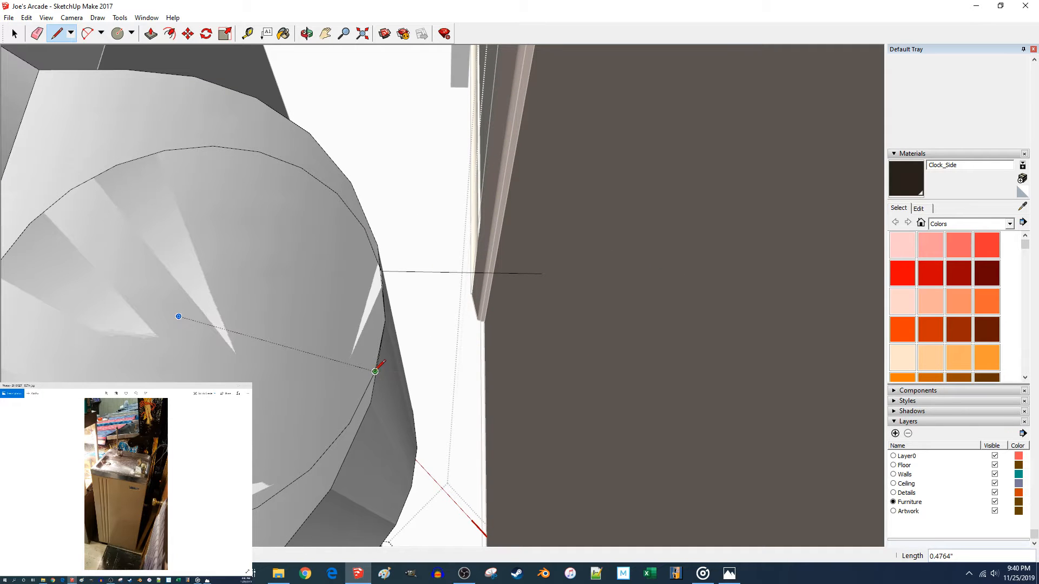
{"action": "left_click", "coordinate": [546, 374]}
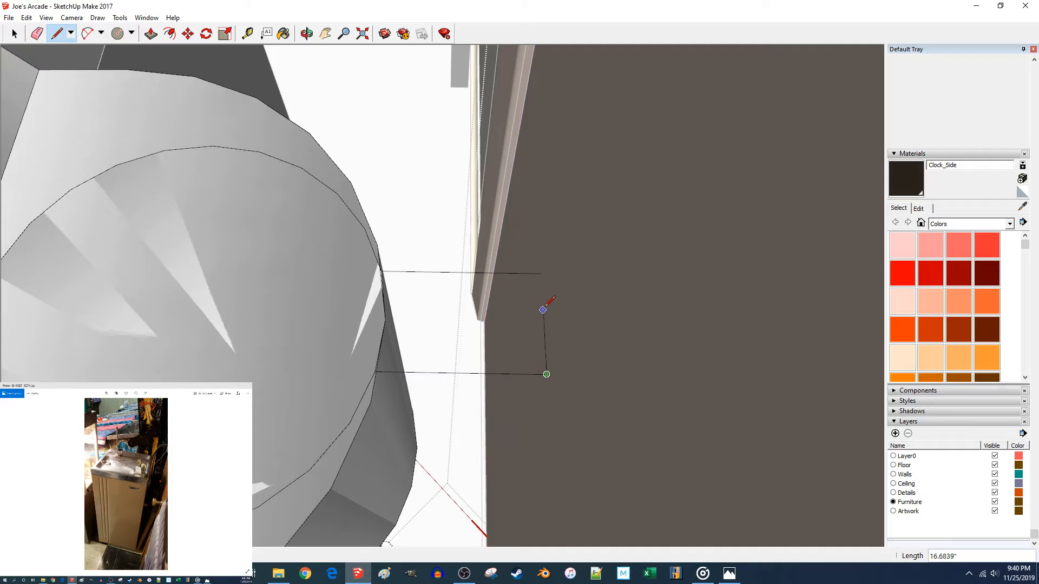
{"action": "left_click", "coordinate": [542, 273]}
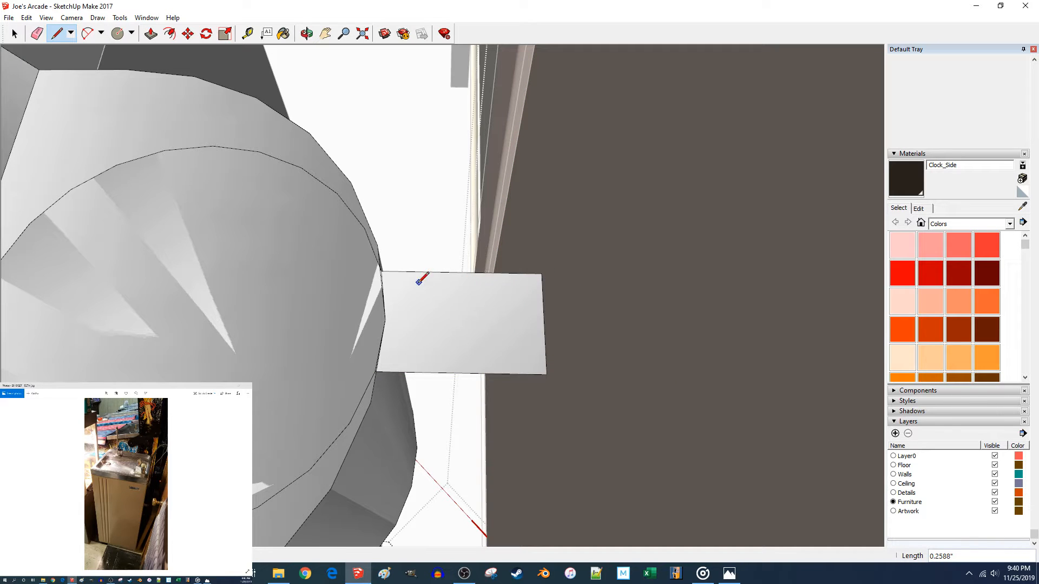
Delete the arc edges between the circle and the tab so they form a single face.
{"action": "key", "text": "space"}
{"action": "triple_click", "coordinate": [432, 307]}
{"action": "scroll", "coordinate": [435, 309], "scroll_direction": "up", "scroll_amount": 3}
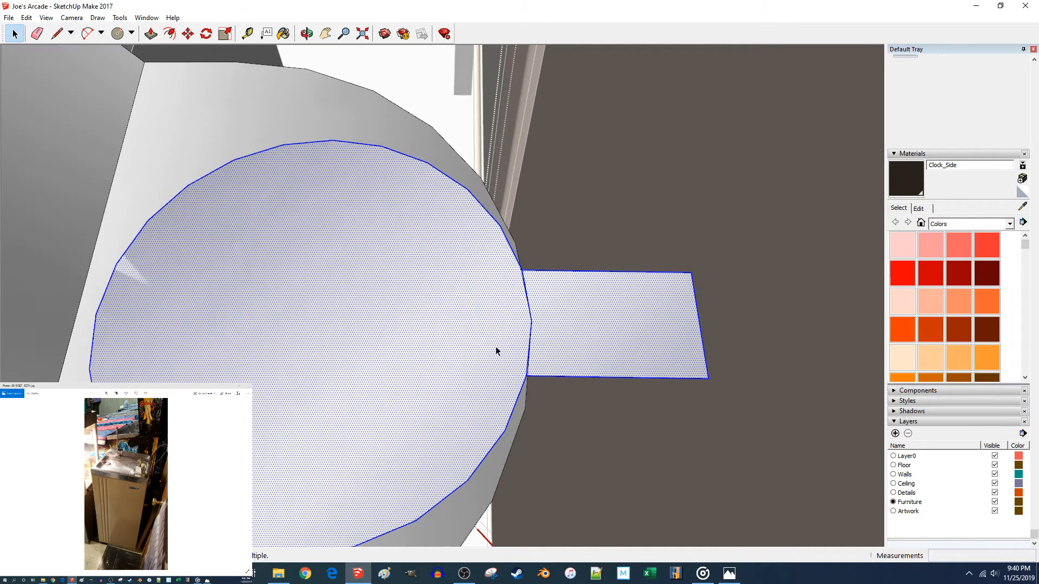
{"action": "middle_click_drag", "start_coordinate": [496, 347], "coordinate": [502, 339]}
{"action": "left_click", "coordinate": [525, 327]}
{"action": "key", "text": "Delete"}
Extrude the combined circle and tab face upward by 0.5 inches.
{"action": "left_click", "coordinate": [550, 323]}
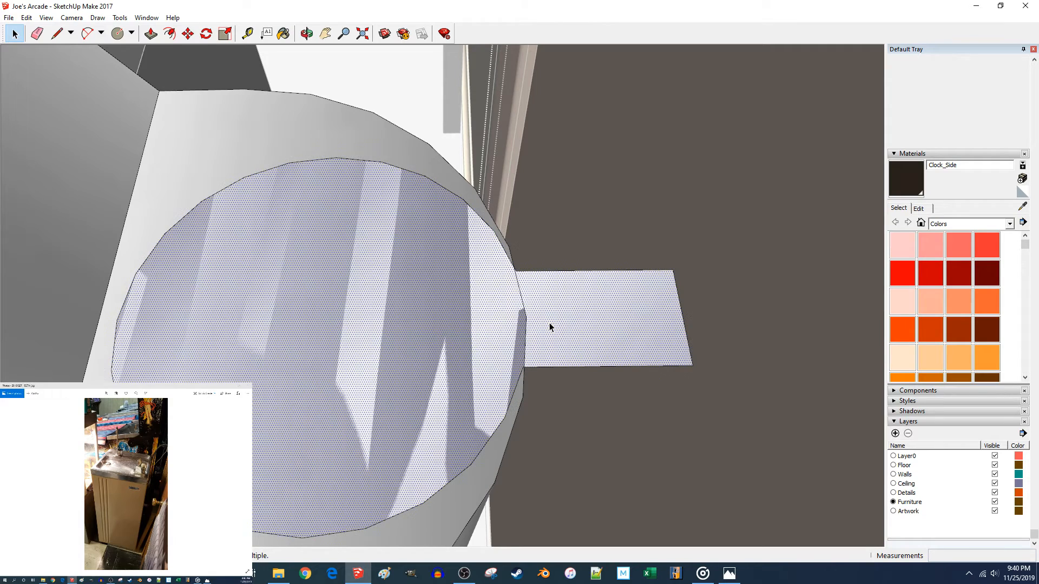
{"action": "key", "text": "p"}
{"action": "scroll", "coordinate": [541, 329], "scroll_direction": "down", "scroll_amount": 2}
{"action": "middle_click_drag", "start_coordinate": [542, 326], "coordinate": [533, 325]}
{"action": "left_click", "coordinate": [535, 330]}
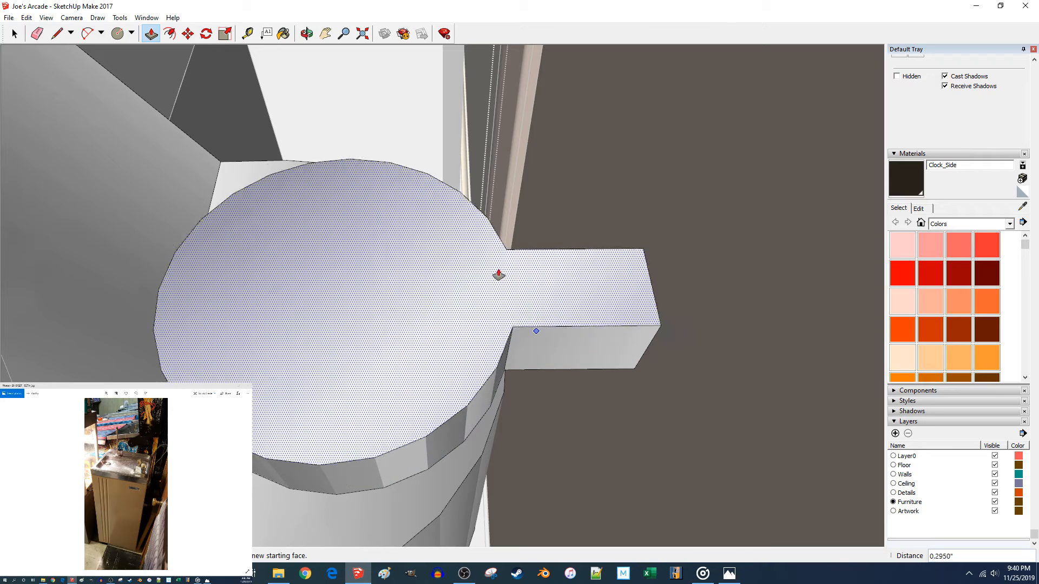
{"action": "scroll", "coordinate": [499, 275], "scroll_direction": "down", "scroll_amount": 3}
{"action": "middle_click_drag", "start_coordinate": [473, 225], "coordinate": [452, 240]}
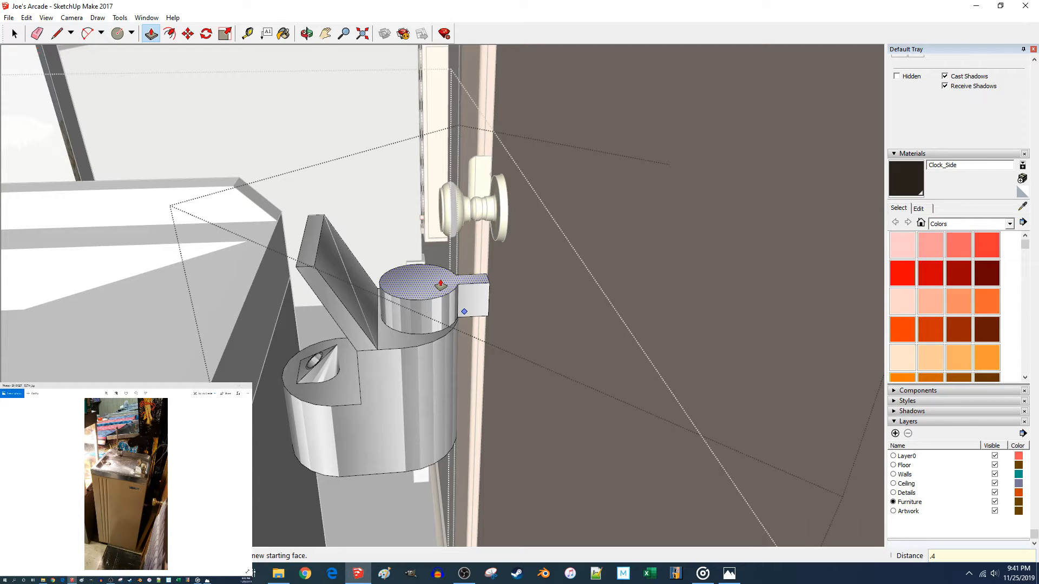
{"action": "key", "text": "Return"}
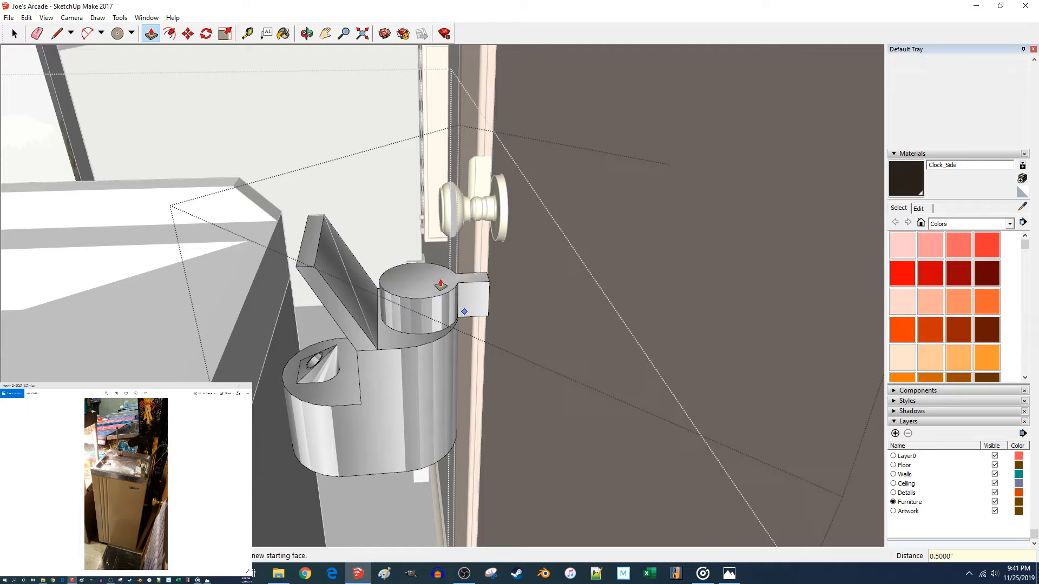
Select the whole round button with its tab and paint it with Color C01.
{"action": "key", "text": "space"}
{"action": "left_click", "coordinate": [427, 301]}
{"action": "scroll", "coordinate": [428, 303], "scroll_direction": "up", "scroll_amount": 2}
{"action": "scroll", "coordinate": [428, 306], "scroll_direction": "up", "scroll_amount": 3}
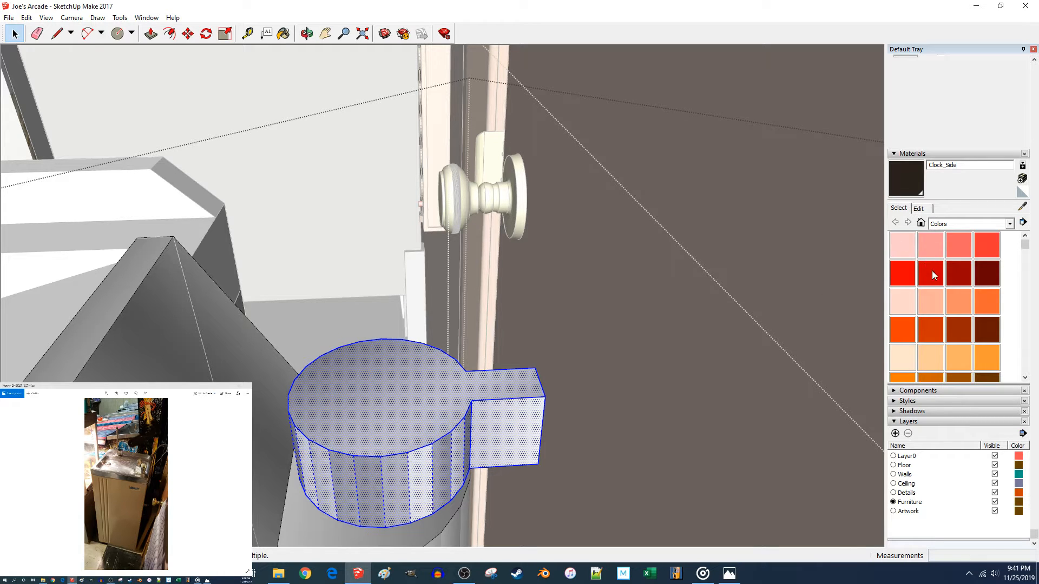
{"action": "left_click", "coordinate": [909, 360]}
{"action": "left_click", "coordinate": [385, 411]}
Make all of the painted button and tab geometry a group.
{"action": "key", "text": "space"}
{"action": "left_click", "coordinate": [411, 413]}
{"action": "left_click", "coordinate": [400, 265]}
{"action": "middle_click_drag", "start_coordinate": [401, 265], "coordinate": [486, 314]}
{"action": "scroll", "coordinate": [486, 314], "scroll_direction": "down", "scroll_amount": 5}
{"action": "scroll", "coordinate": [486, 314], "scroll_direction": "up", "scroll_amount": 10}
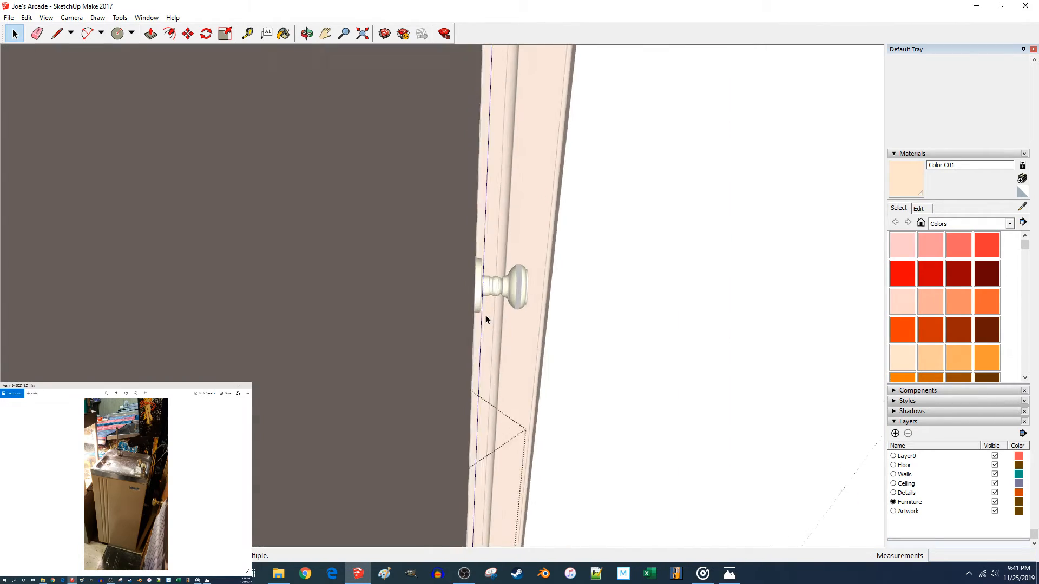
{"action": "scroll", "coordinate": [486, 319], "scroll_direction": "down", "scroll_amount": 8}
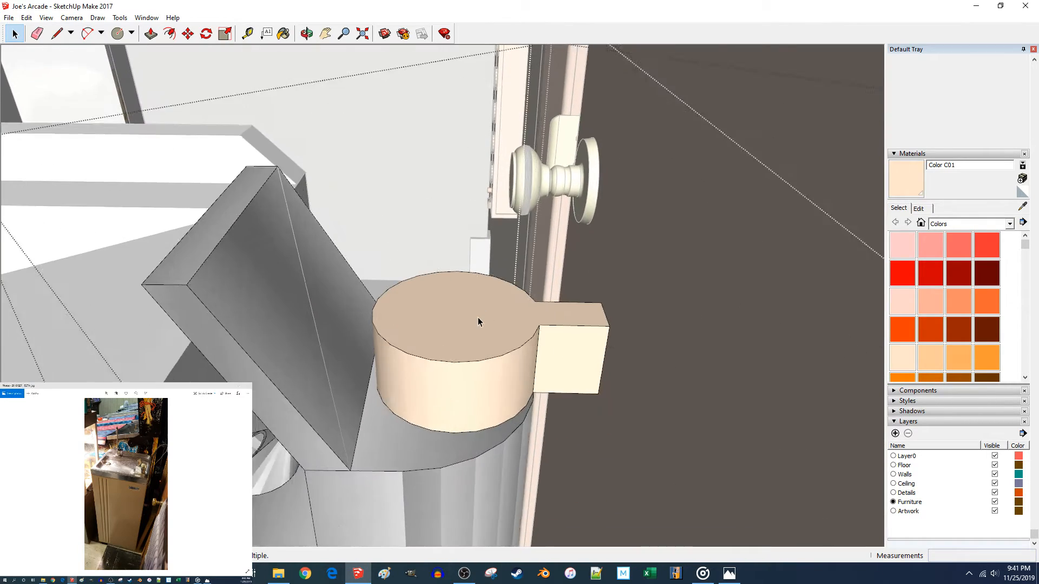
{"action": "scroll", "coordinate": [479, 321], "scroll_direction": "up", "scroll_amount": 1}
{"action": "left_click", "coordinate": [475, 319]}
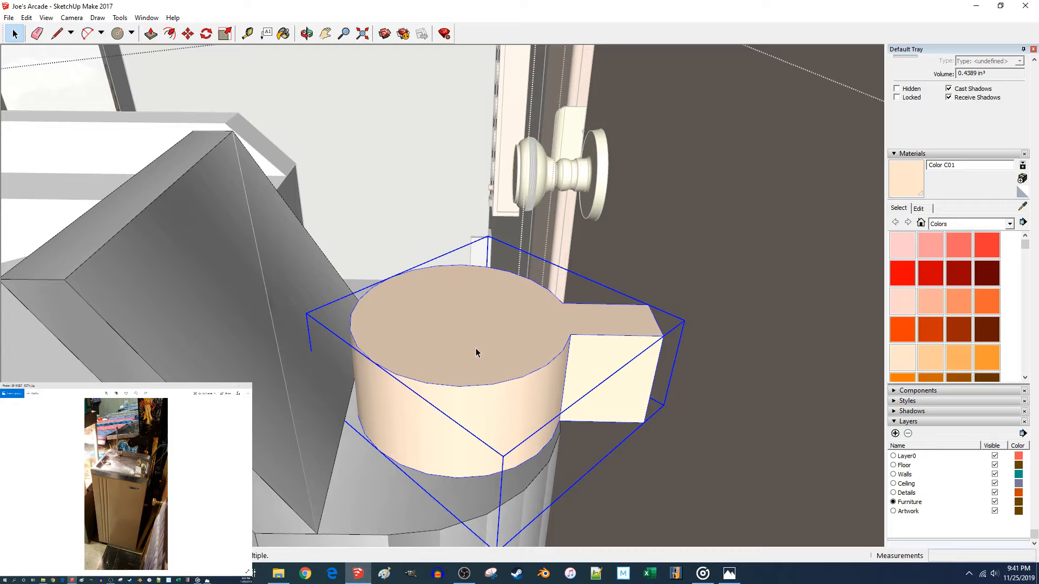
Inside the button group, draw a line across the top face where the tab meets the round button.
{"action": "double_click", "coordinate": [595, 329]}
{"action": "key", "text": "l"}
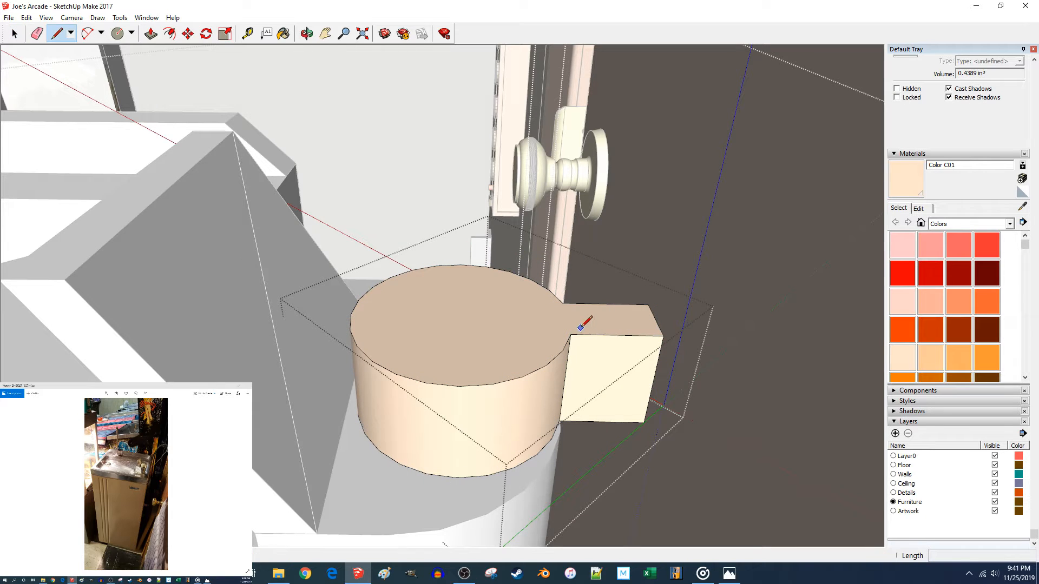
{"action": "left_click", "coordinate": [570, 334]}
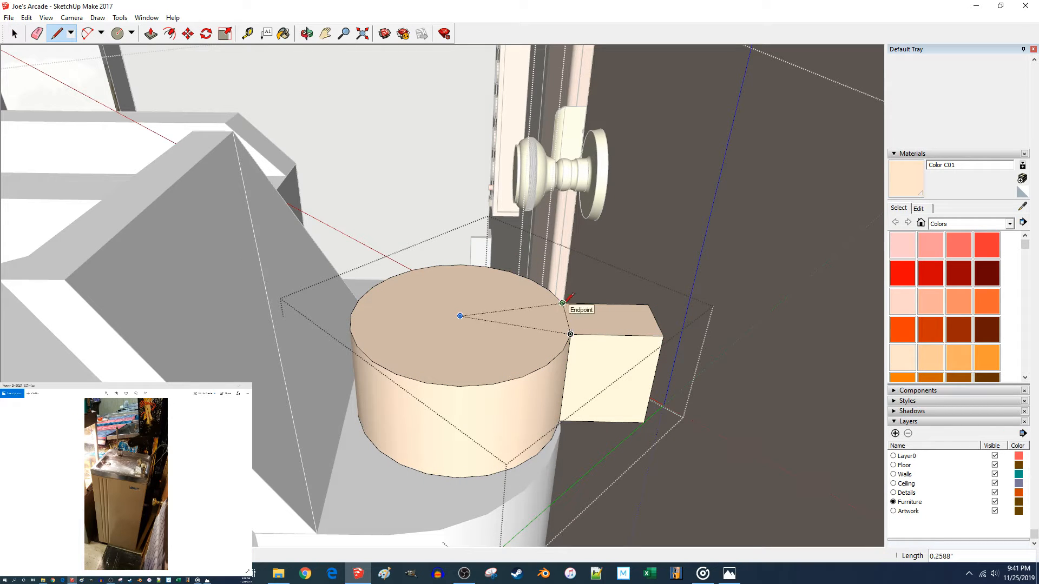
{"action": "key", "text": "space"}
Lower the tab's outer top edge by 0.1 inches along the blue axis and leave the group.
{"action": "key", "text": "m"}
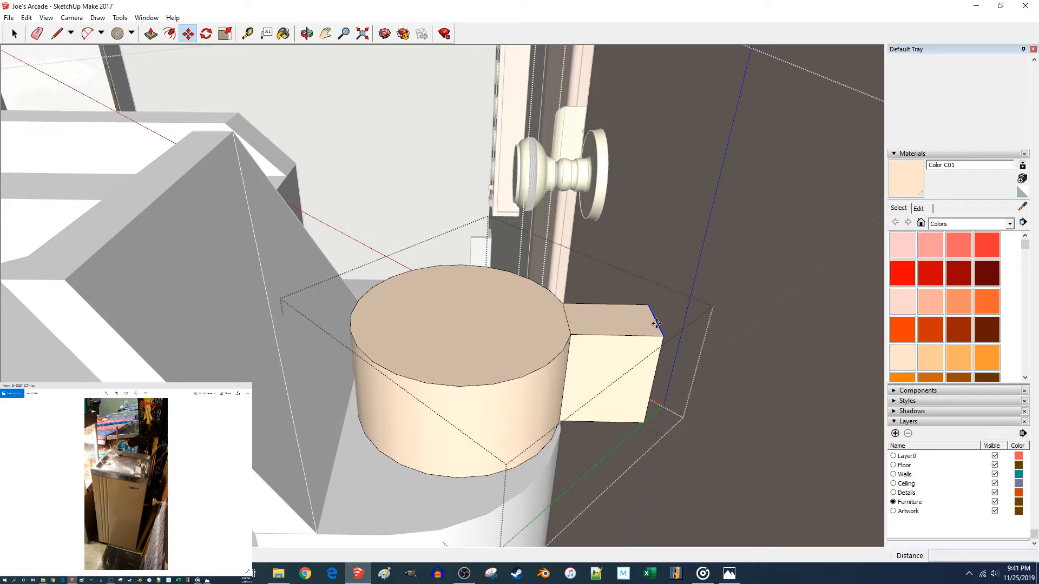
{"action": "left_click", "coordinate": [657, 328]}
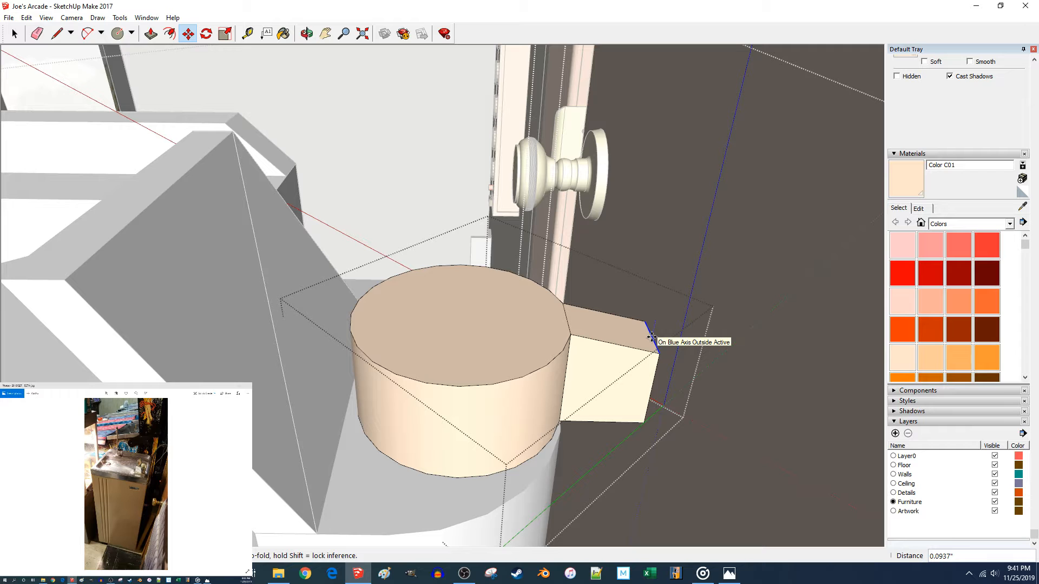
{"action": "type", "text": ".1"}
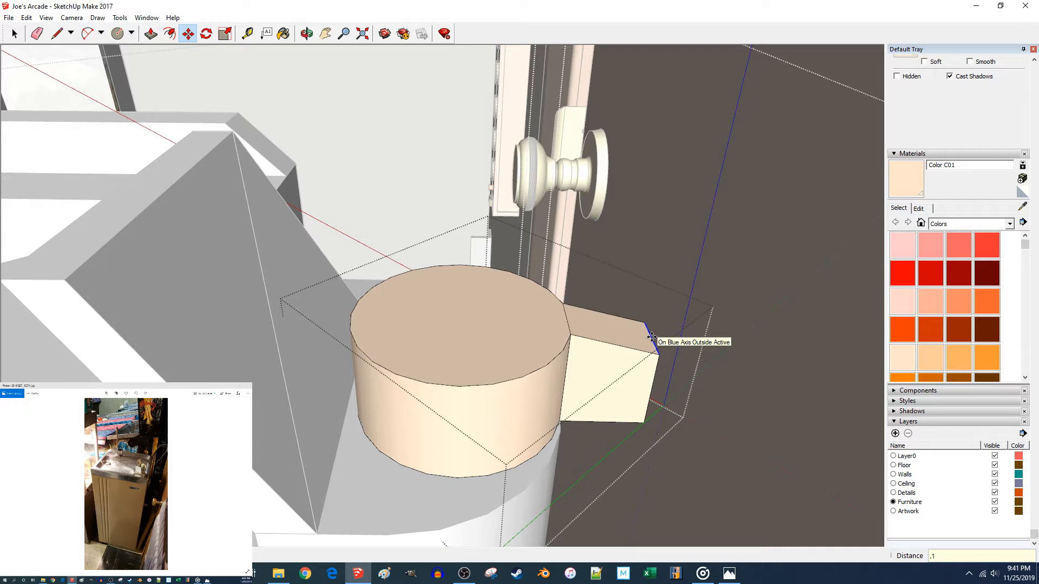
{"action": "key", "text": "Return"}
{"action": "key", "text": "space"}
{"action": "scroll", "coordinate": [606, 342], "scroll_direction": "down", "scroll_amount": 1}
{"action": "scroll", "coordinate": [609, 278], "scroll_direction": "down", "scroll_amount": 2}
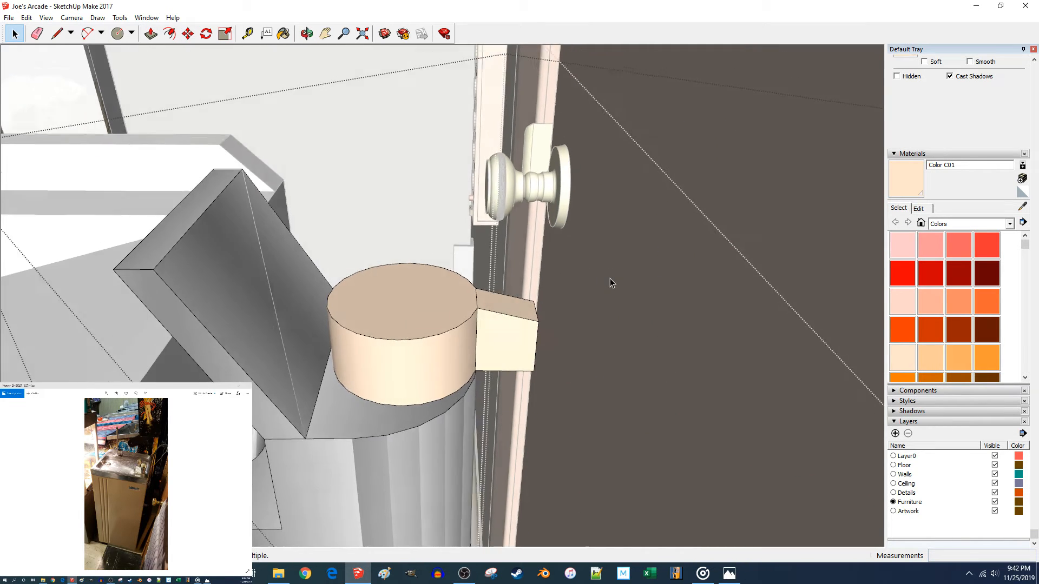
Open the button group for editing with its round top face in view.
{"action": "middle_click_drag", "start_coordinate": [609, 278], "coordinate": [417, 404]}
{"action": "double_click", "coordinate": [392, 420]}
{"action": "scroll", "coordinate": [392, 416], "scroll_direction": "down", "scroll_amount": 2}
{"action": "scroll", "coordinate": [417, 405], "scroll_direction": "down", "scroll_amount": 3}
{"action": "scroll", "coordinate": [414, 395], "scroll_direction": "up", "scroll_amount": 6}
{"action": "key", "text": "l"}
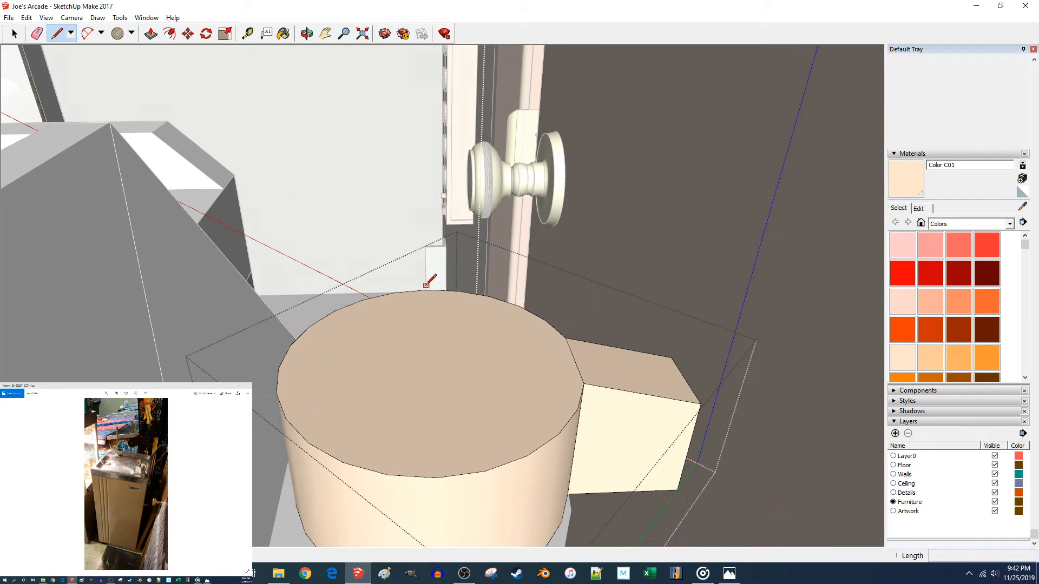
{"action": "left_click", "coordinate": [426, 290]}
{"action": "key", "text": "Escape"}
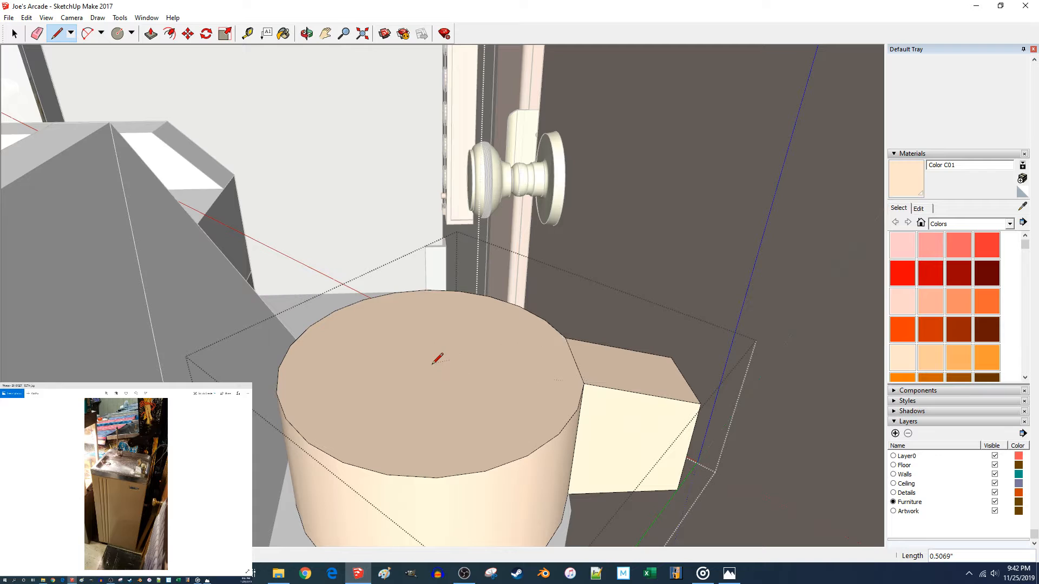
{"action": "key", "text": "c"}
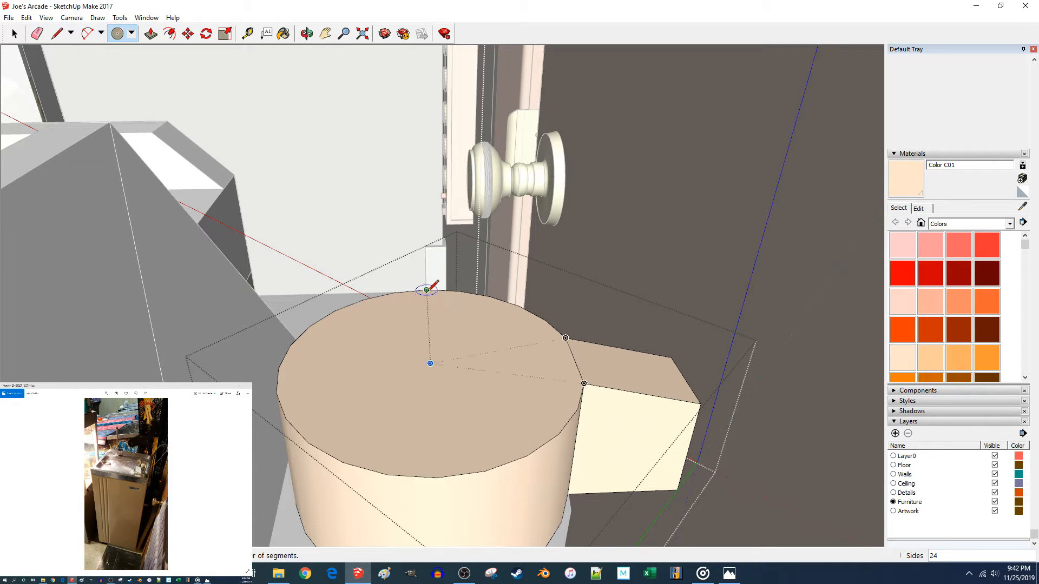
{"action": "key", "text": "l"}
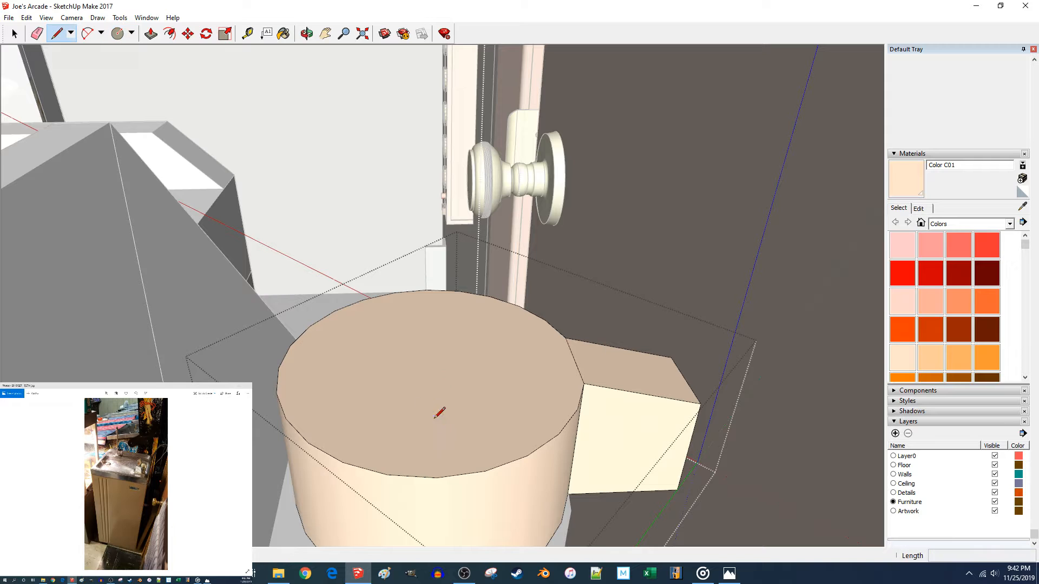
{"action": "left_click", "coordinate": [437, 477]}
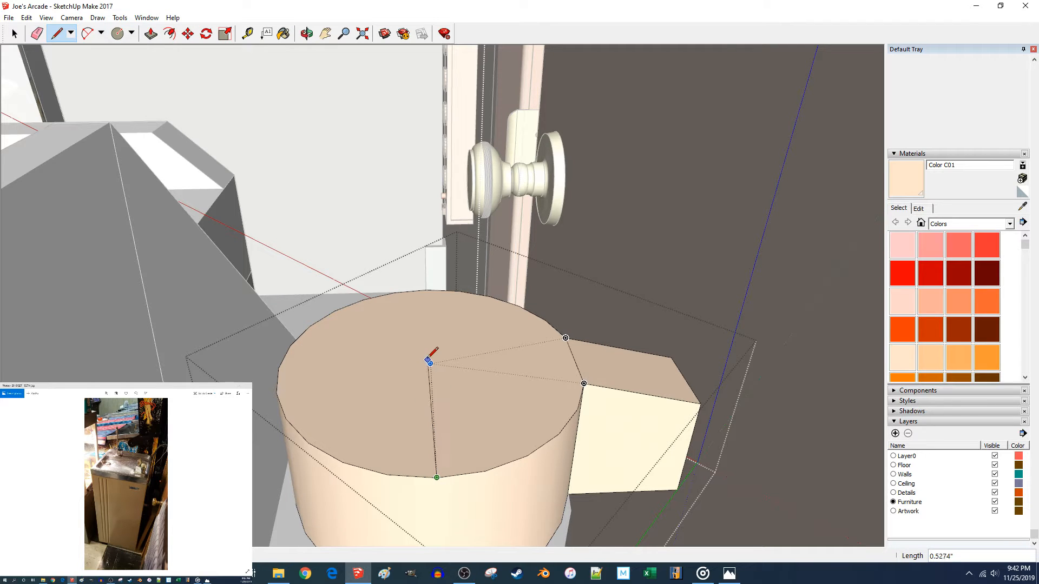
{"action": "key", "text": "Right"}
{"action": "key", "text": "Left"}
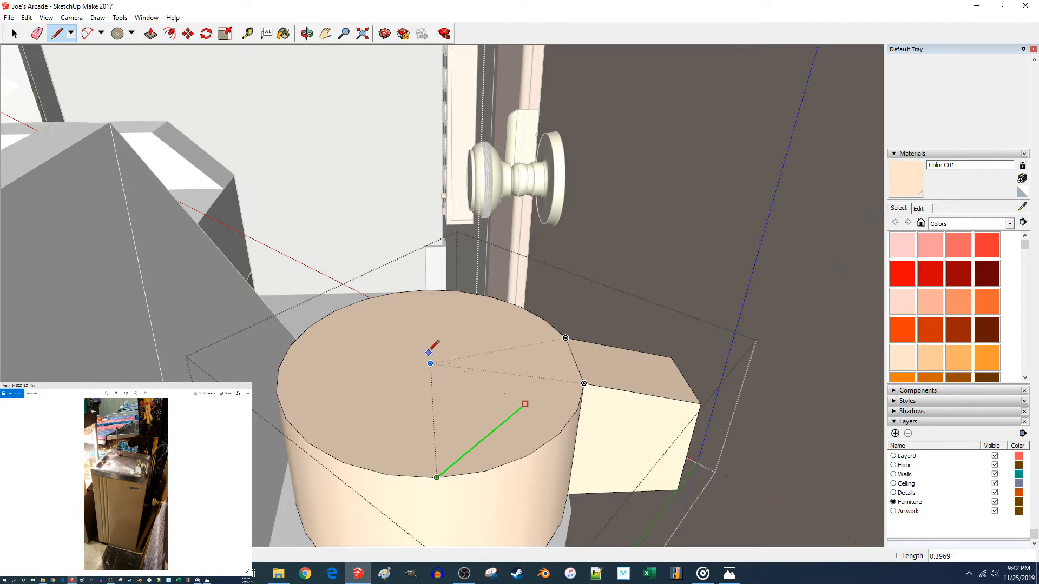
{"action": "key", "text": "Escape"}
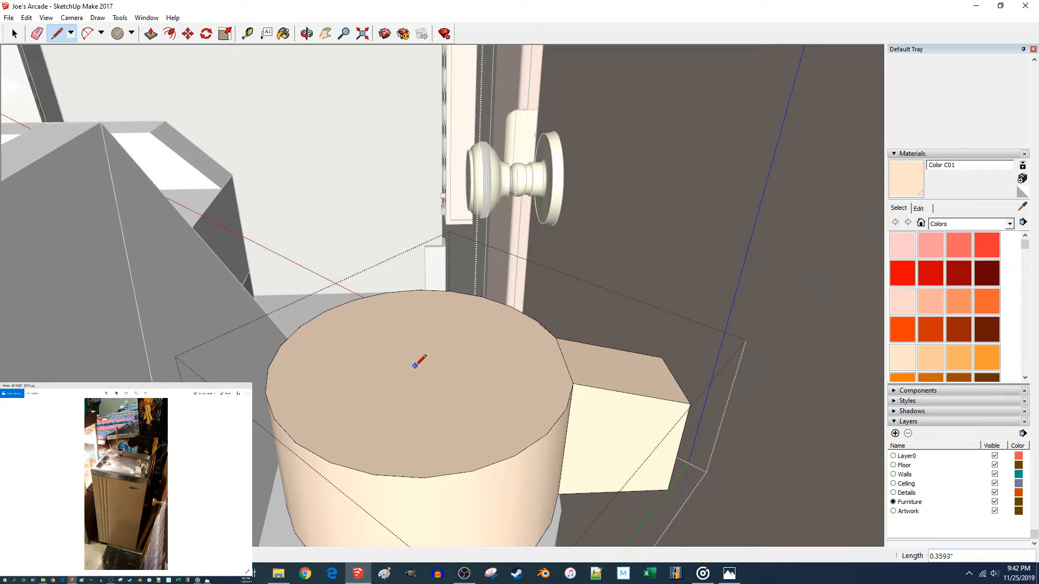
{"action": "left_click", "coordinate": [329, 462]}
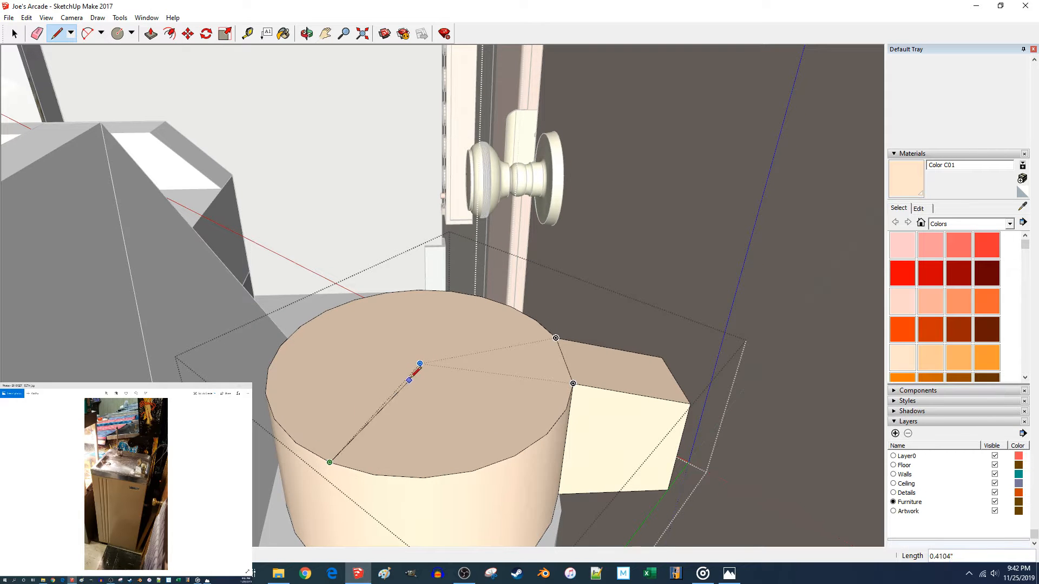
{"action": "key", "text": "Right"}
{"action": "key", "text": "Left"}
{"action": "key", "text": "Right"}
{"action": "key", "text": "Escape"}
Draw a line from the rim of the button's top face to its centre and a centred circle of 0.4 inch radius.
{"action": "left_click", "coordinate": [296, 443]}
{"action": "key", "text": "Right"}
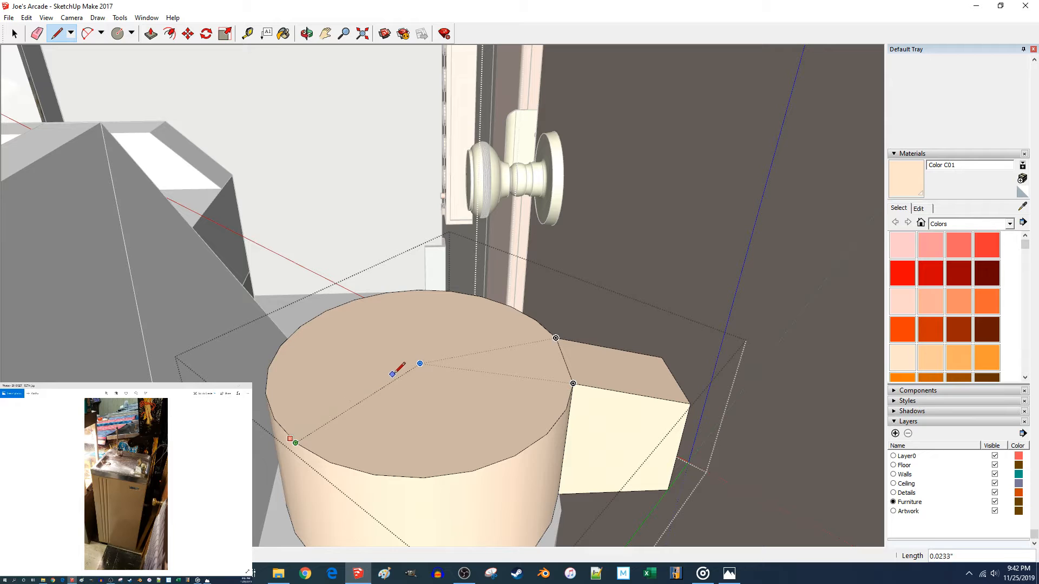
{"action": "key", "text": "c"}
{"action": "left_click", "coordinate": [420, 363]}
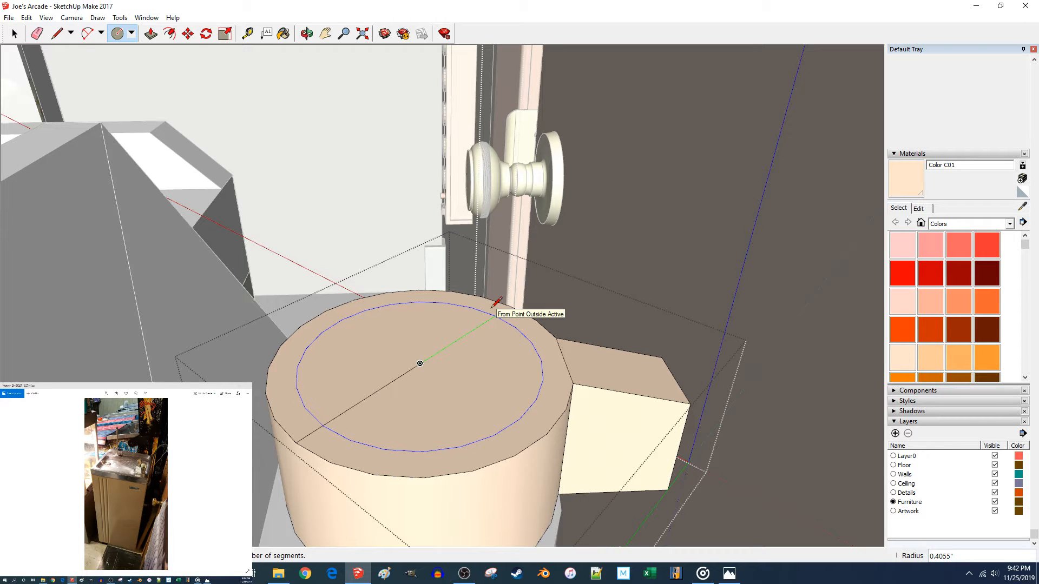
{"action": "left_click", "coordinate": [492, 317]}
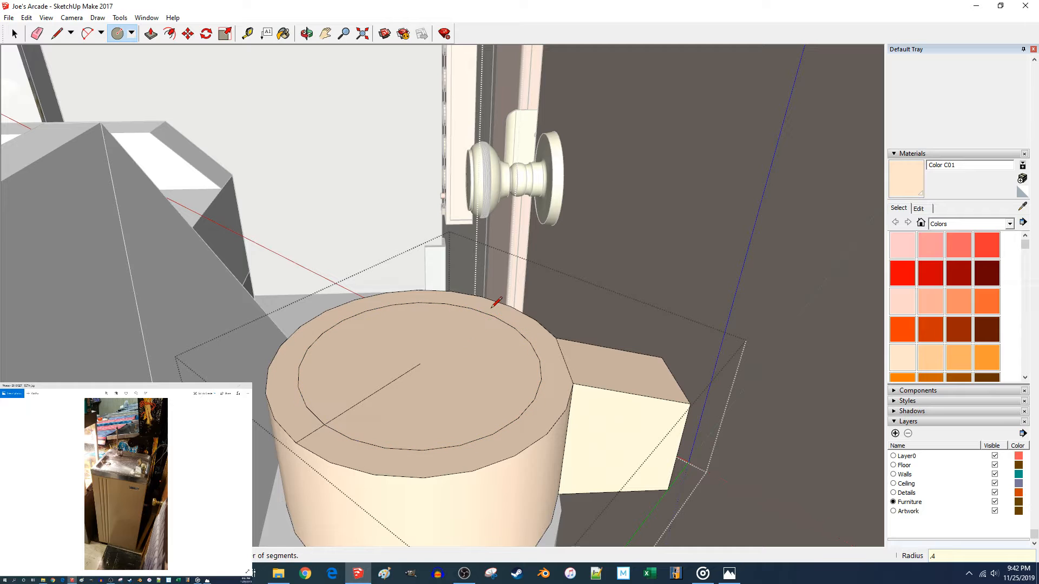
Draw two more circles of 0.2 and 0.05 inch radius about the centre of the button's top face.
{"action": "left_click", "coordinate": [420, 364]}
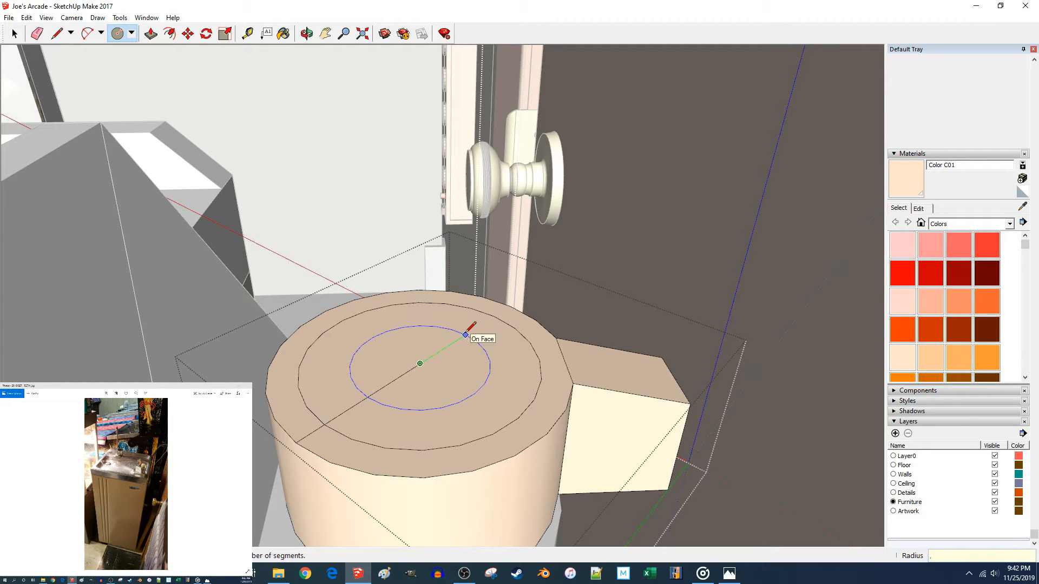
{"action": "type", "text": ".2"}
{"action": "key", "text": "Return"}
{"action": "left_click", "coordinate": [420, 364]}
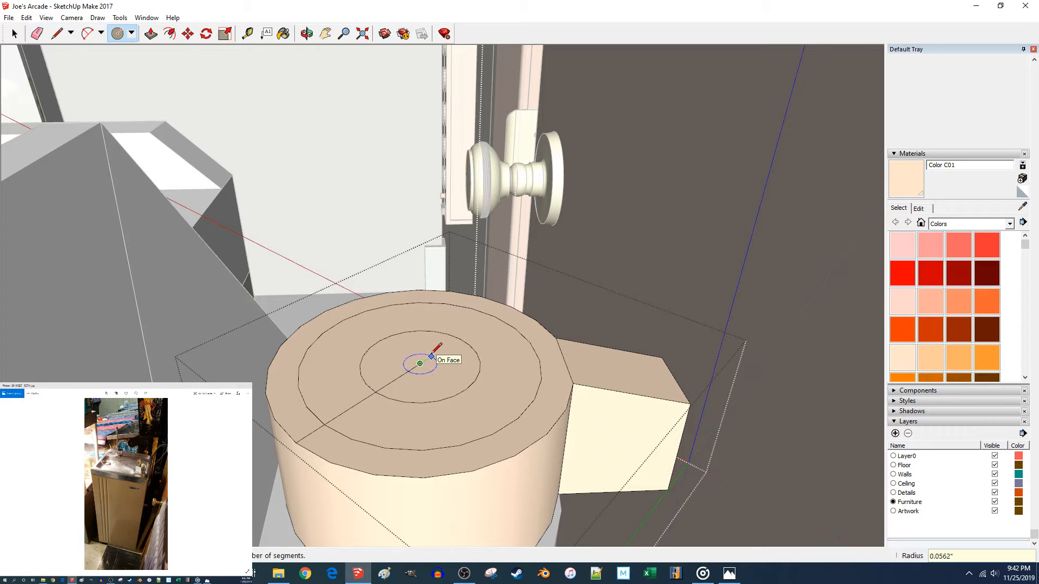
{"action": "type", "text": ".05"}
{"action": "key", "text": "Return"}
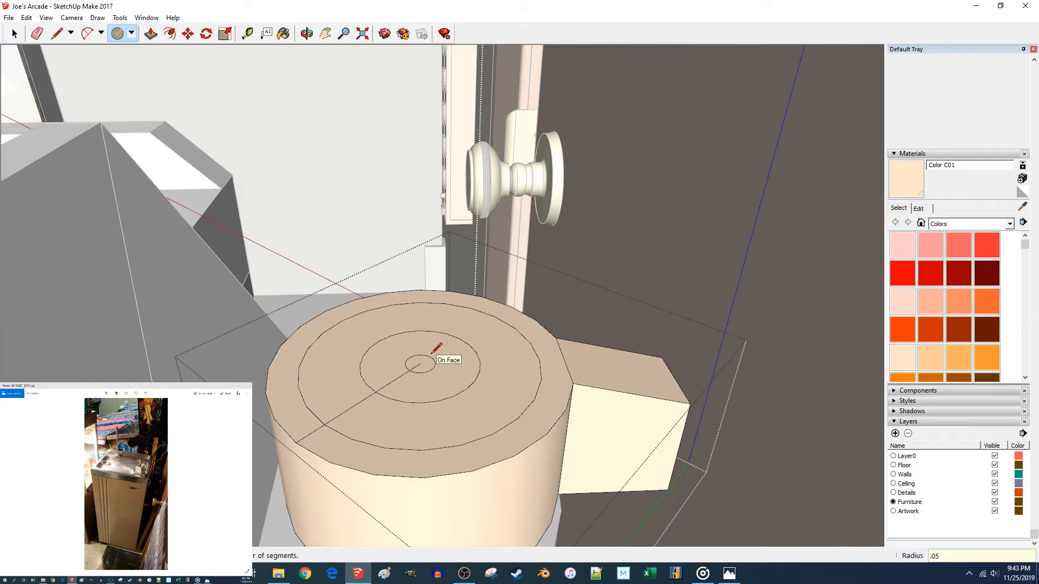
Erase the segments of the guide line running from the centre of the button's top face to its rim.
{"action": "middle_click_drag", "start_coordinate": [436, 349], "coordinate": [399, 336]}
{"action": "key", "text": "space"}
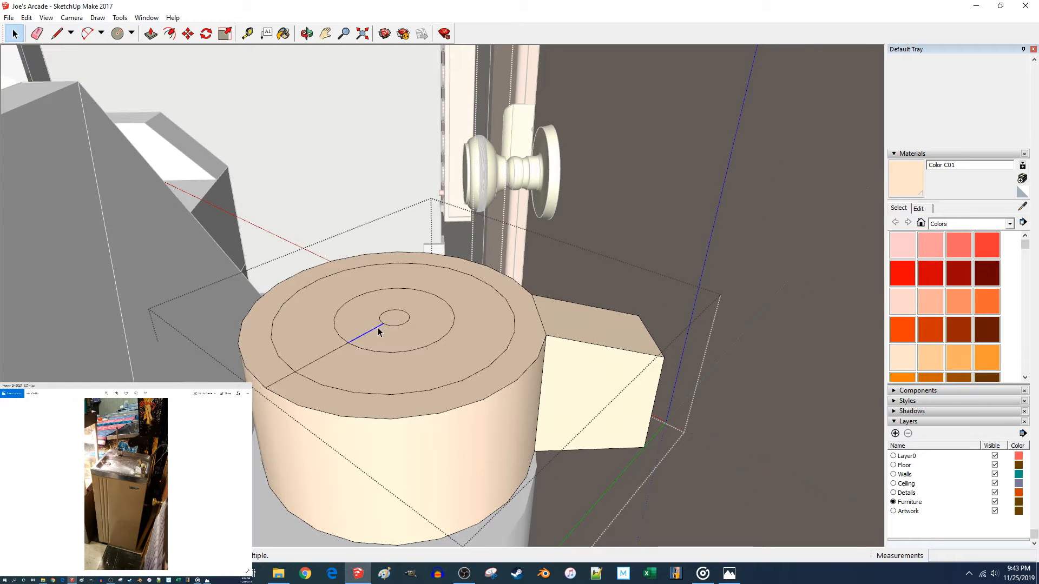
{"action": "middle_click_drag", "start_coordinate": [341, 352], "coordinate": [279, 409]}
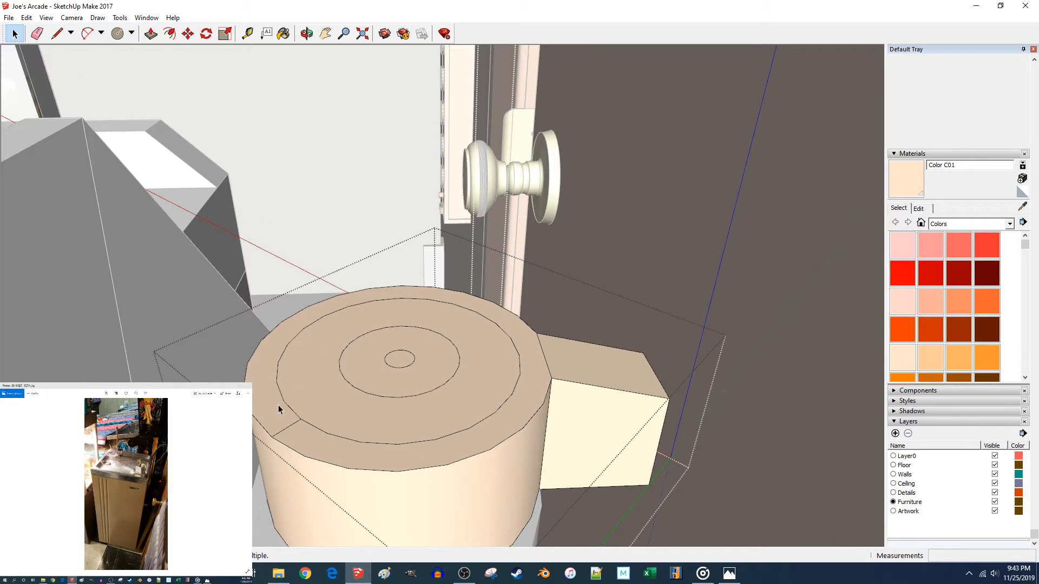
{"action": "key", "text": "p"}
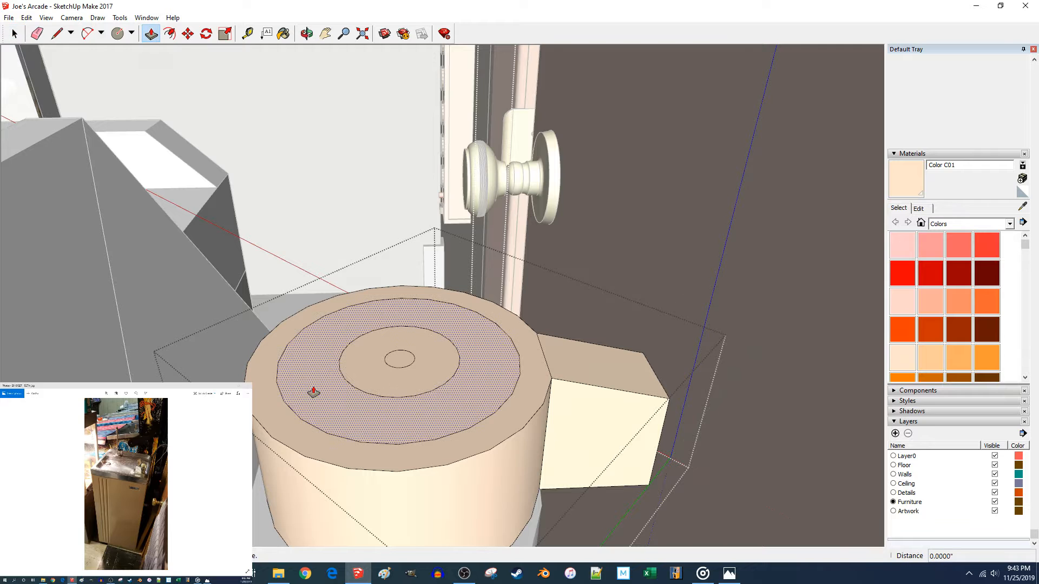
{"action": "key", "text": "m"}
{"action": "left_click", "coordinate": [399, 359]}
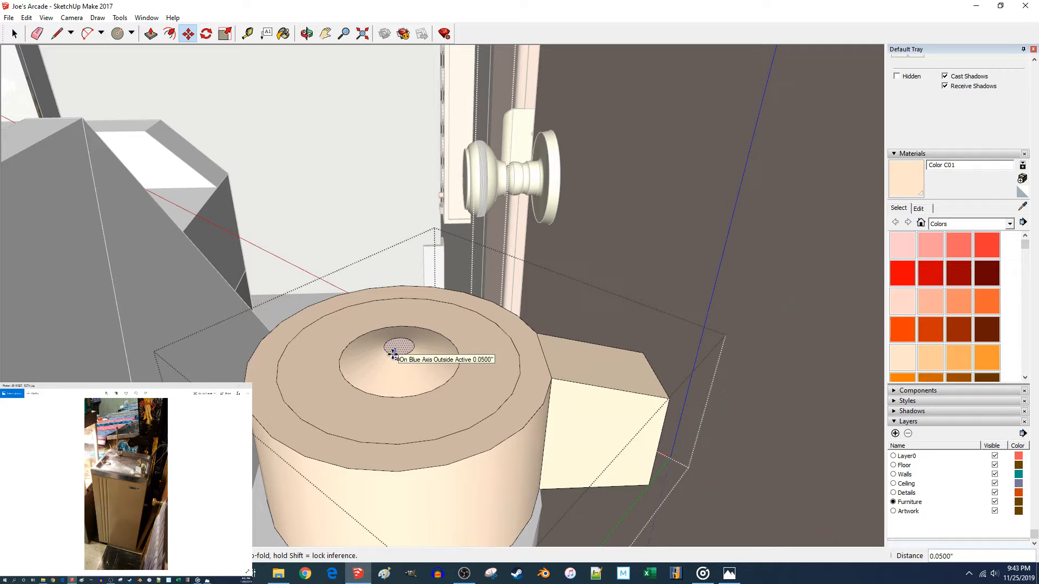
{"action": "key", "text": "Escape"}
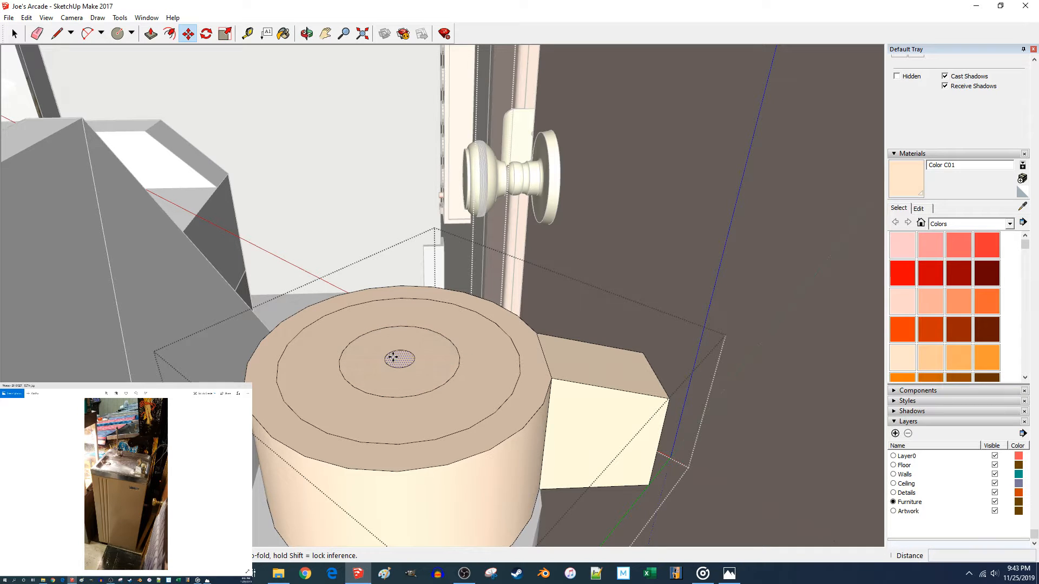
Select the three faces inside the largest drawn circle and try raising them along the blue axis.
{"action": "key", "text": "space"}
{"action": "left_click", "coordinate": [353, 323]}
{"action": "left_click", "coordinate": [394, 360], "text": "shift"}
{"action": "left_click", "coordinate": [352, 358], "text": "shift"}
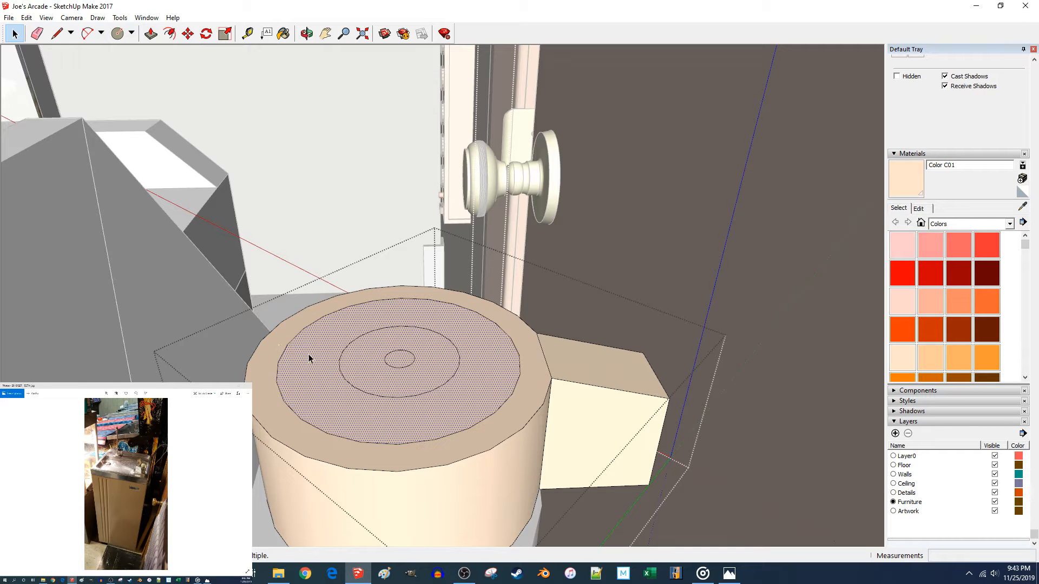
{"action": "key", "text": "m"}
{"action": "left_click", "coordinate": [320, 359]}
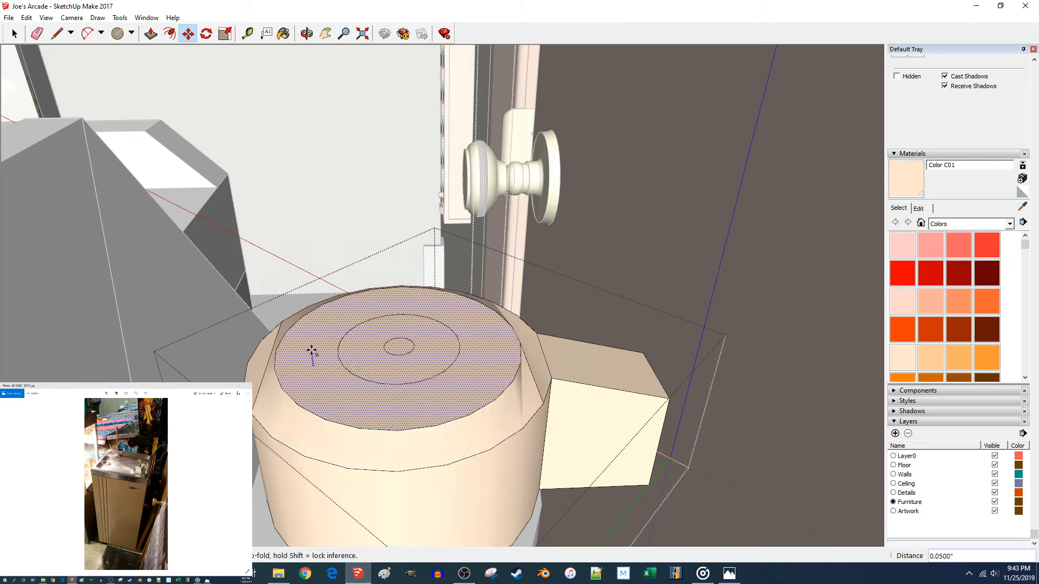
{"action": "key", "text": "Escape"}
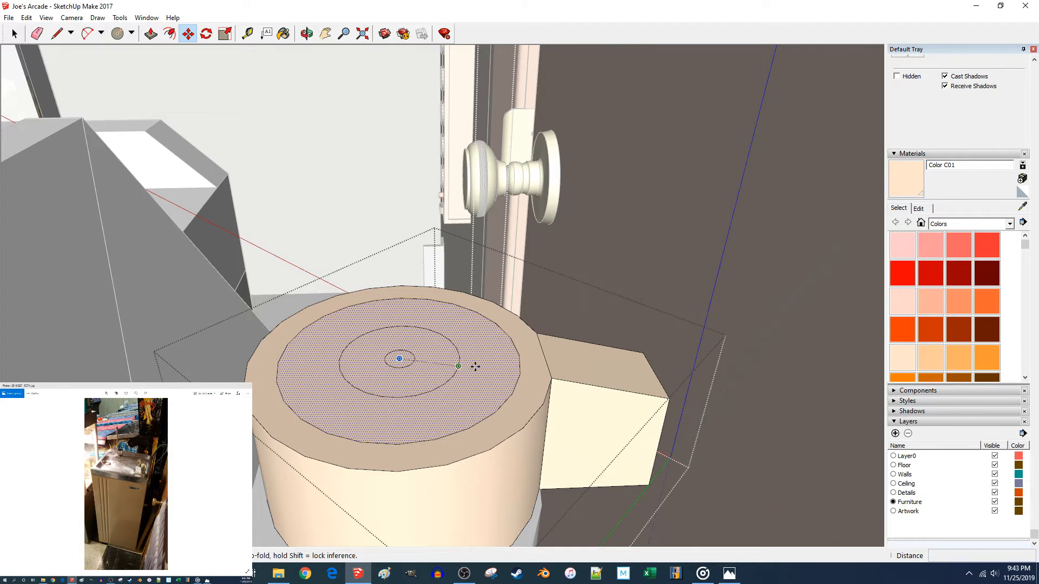
Draw a short line outward across the tab's top face from the midpoint of the edge where it meets the button.
{"action": "middle_click_drag", "start_coordinate": [547, 360], "coordinate": [495, 358]}
{"action": "key", "text": "space"}
{"action": "key", "text": "l"}
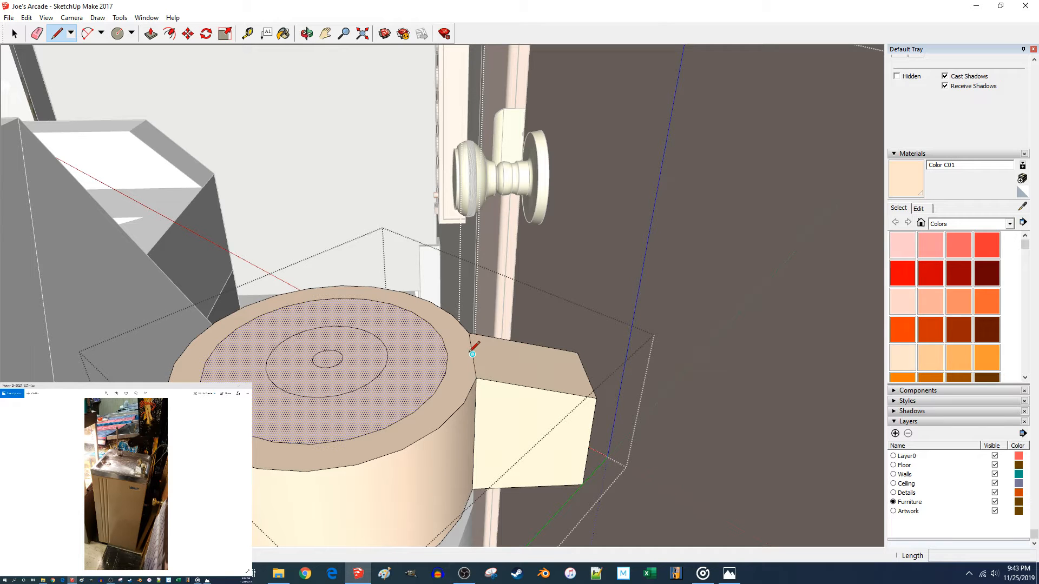
{"action": "left_click", "coordinate": [472, 350]}
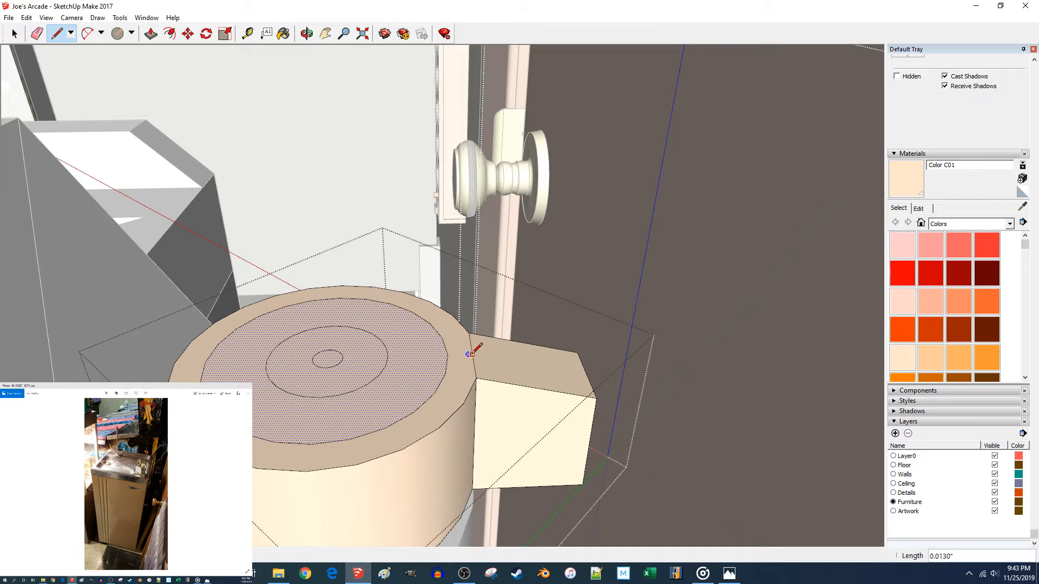
{"action": "left_click", "coordinate": [520, 357]}
Raise the three selected inner faces along the blue axis to bevel the rim of the button's top.
{"action": "key", "text": "space"}
{"action": "key", "text": "m"}
{"action": "left_click", "coordinate": [373, 358]}
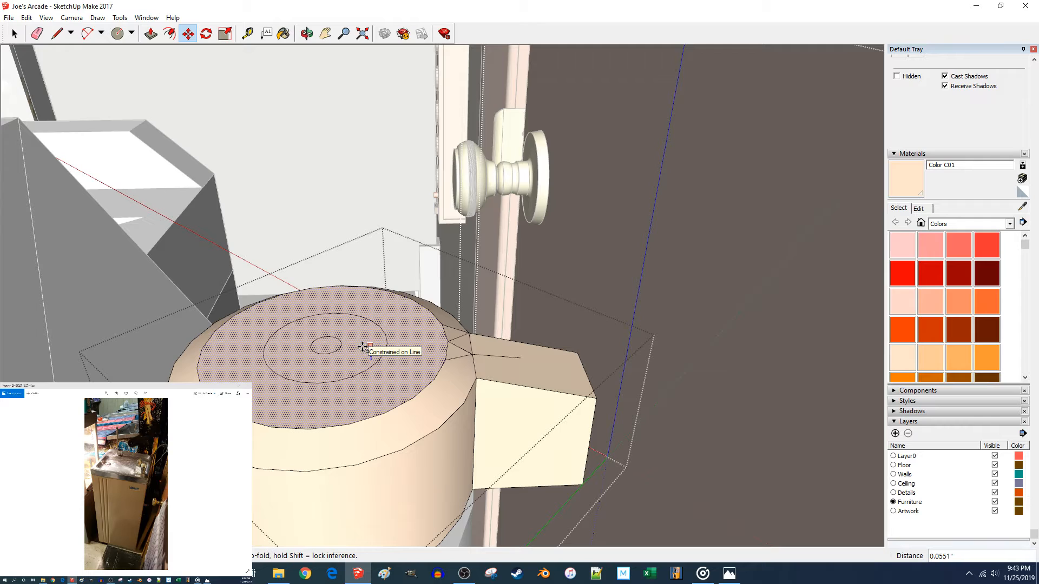
{"action": "scroll", "coordinate": [364, 344], "scroll_direction": "up", "scroll_amount": 4}
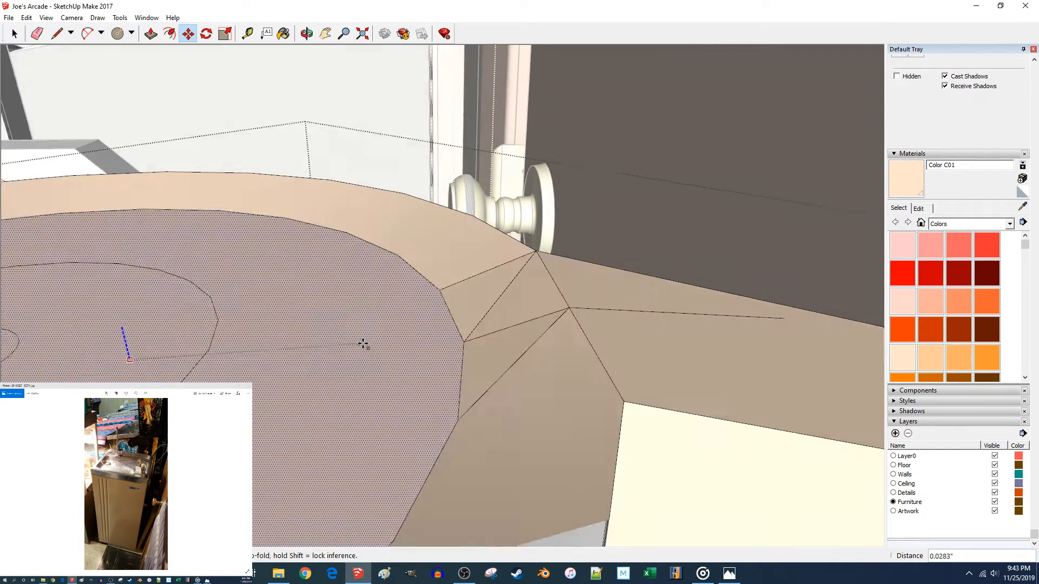
{"action": "middle_click_drag", "start_coordinate": [364, 344], "coordinate": [366, 344]}
{"action": "scroll", "coordinate": [366, 343], "scroll_direction": "down", "scroll_amount": 3}
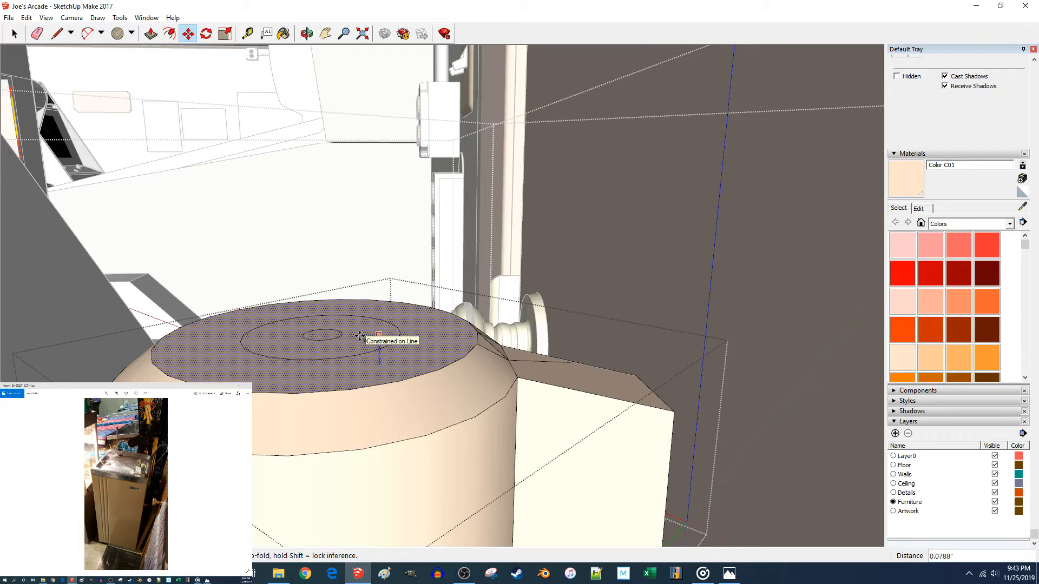
{"action": "key", "text": "Return"}
Hide the stray edges on the bevel where the round top meets the tab.
{"action": "key", "text": "space"}
{"action": "scroll", "coordinate": [492, 357], "scroll_direction": "down", "scroll_amount": 1}
{"action": "middle_click_drag", "start_coordinate": [493, 357], "coordinate": [486, 383]}
{"action": "scroll", "coordinate": [508, 394], "scroll_direction": "up", "scroll_amount": 2}
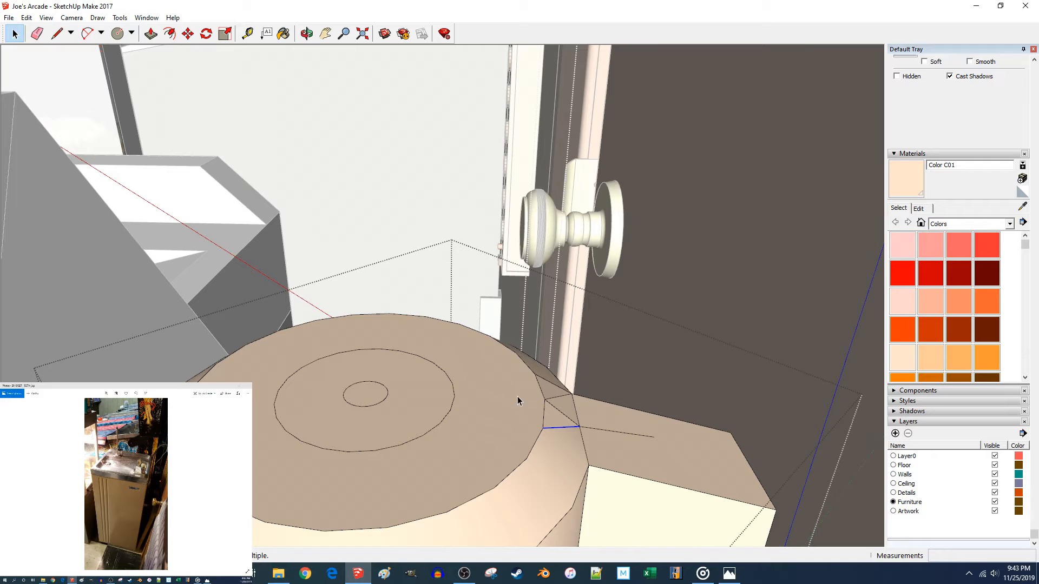
{"action": "right_click", "coordinate": [553, 388]}
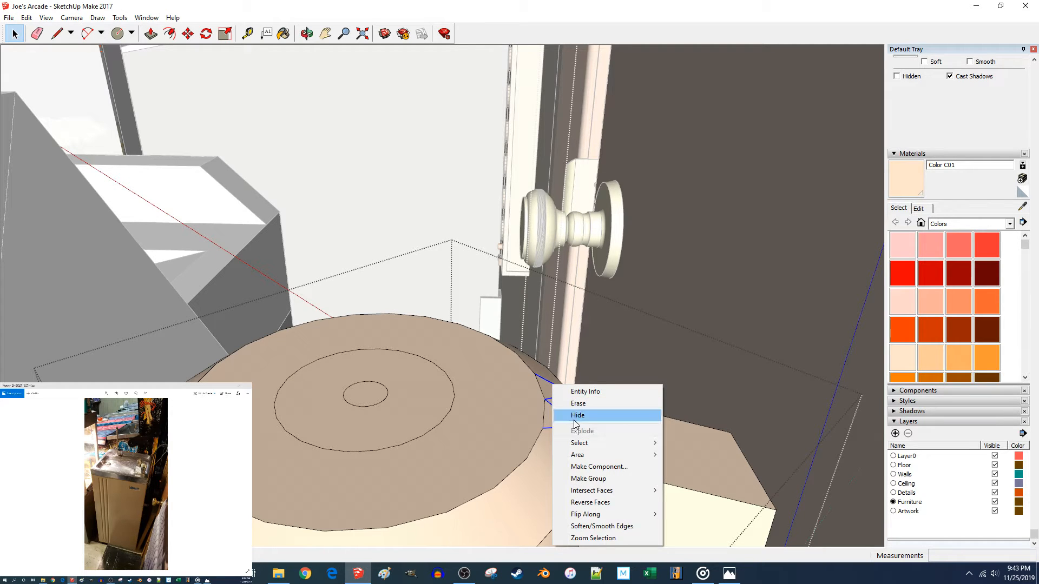
{"action": "left_click", "coordinate": [567, 415]}
Raise the two faces inside the middle circle by 0.05 inches along the blue axis.
{"action": "left_click", "coordinate": [411, 414]}
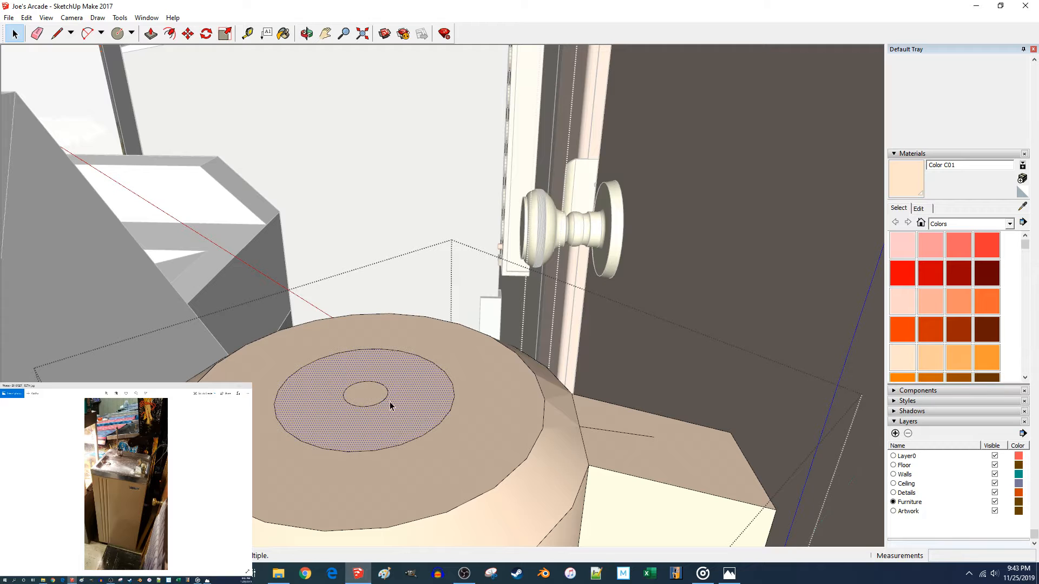
{"action": "left_click", "coordinate": [376, 395], "text": "shift"}
{"action": "key", "text": "m"}
{"action": "left_click", "coordinate": [369, 400]}
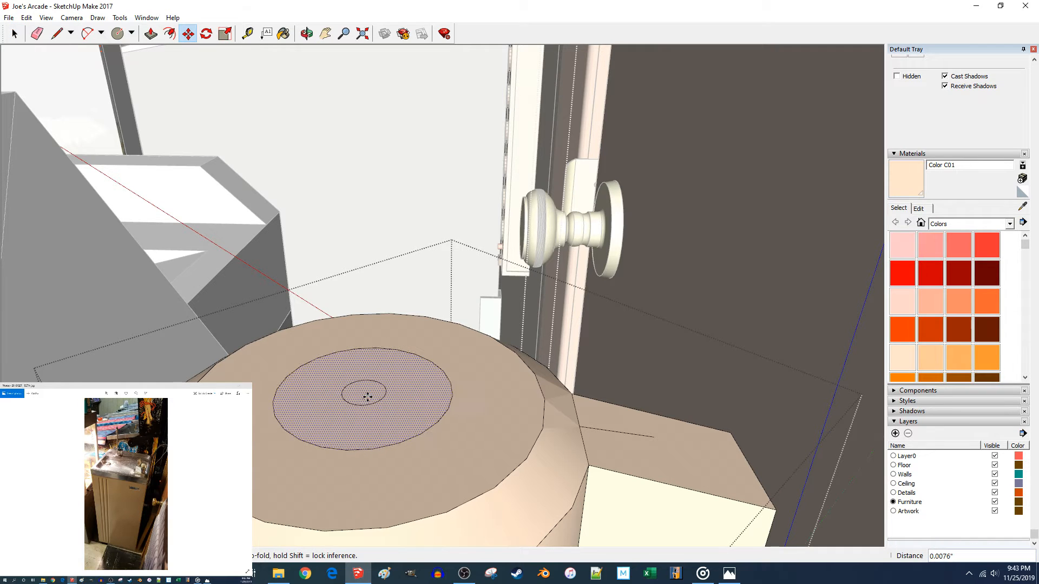
{"action": "scroll", "coordinate": [368, 385], "scroll_direction": "down", "scroll_amount": 5}
{"action": "middle_click_drag", "start_coordinate": [387, 357], "coordinate": [399, 350]}
{"action": "key", "text": "Up"}
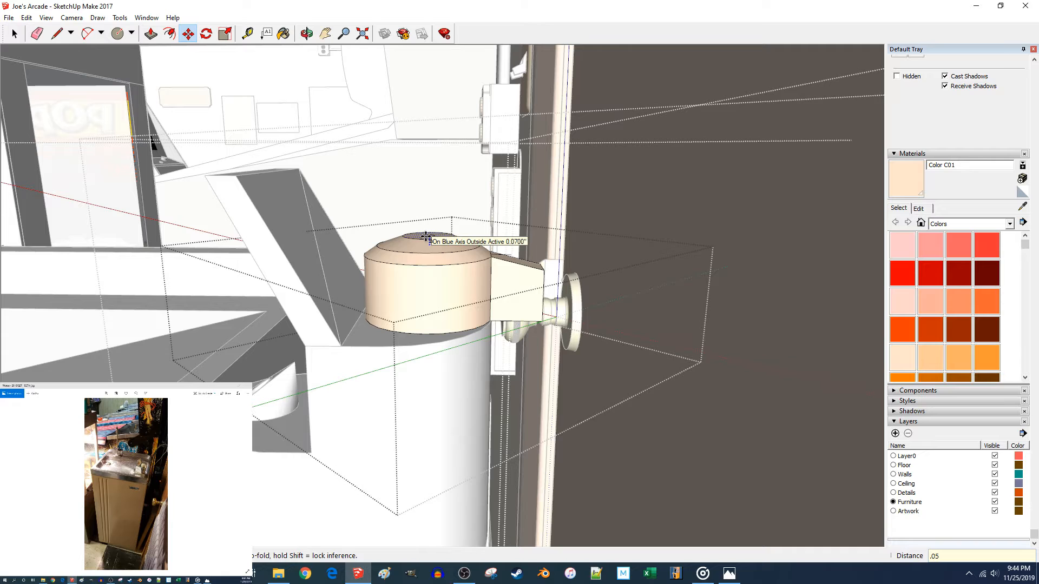
{"action": "key", "text": "Return"}
Raise the smallest central face slightly along the blue axis to finish the button's dome.
{"action": "middle_click_drag", "start_coordinate": [459, 213], "coordinate": [434, 300]}
{"action": "key", "text": "space"}
{"action": "left_click", "coordinate": [436, 396]}
{"action": "key", "text": "m"}
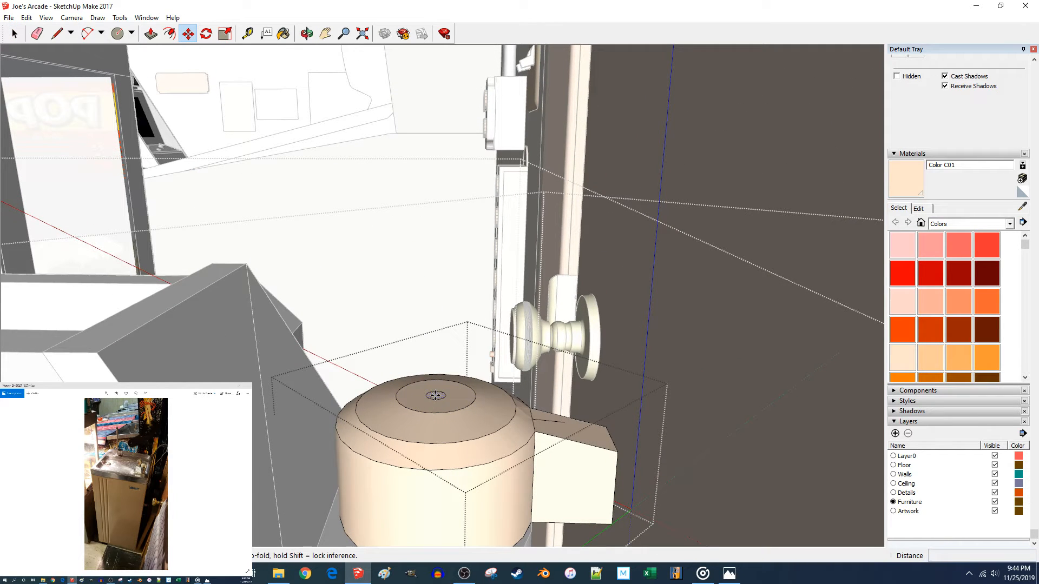
{"action": "left_click", "coordinate": [435, 395]}
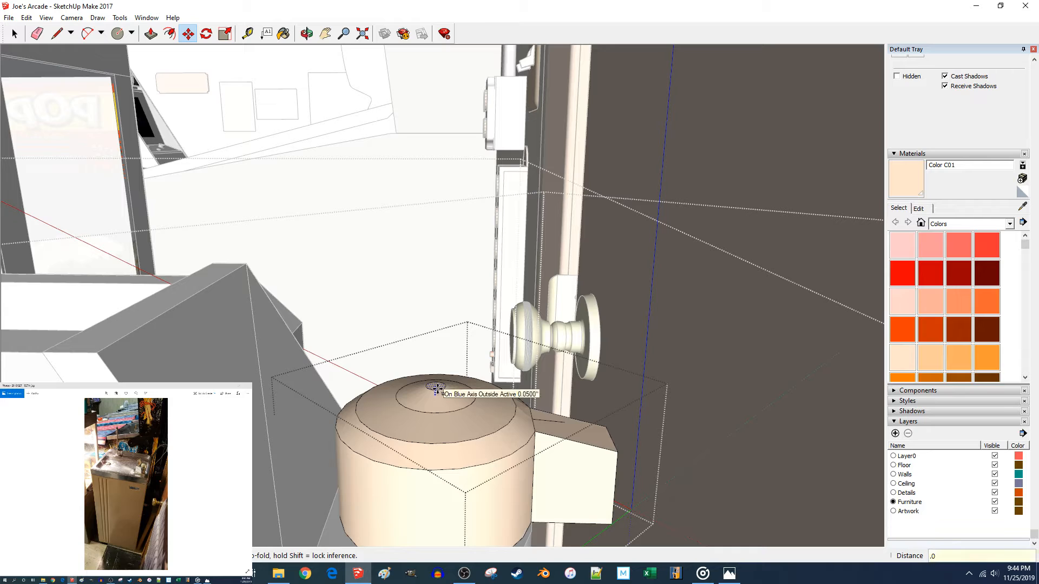
{"action": "key", "text": "Return"}
Hide the three circular edges on the button's domed top.
{"action": "scroll", "coordinate": [437, 388], "scroll_direction": "down", "scroll_amount": 2}
{"action": "key", "text": "space"}
{"action": "middle_click_drag", "start_coordinate": [479, 412], "coordinate": [437, 373]}
{"action": "scroll", "coordinate": [438, 333], "scroll_direction": "up", "scroll_amount": 1}
{"action": "left_click", "coordinate": [441, 343]}
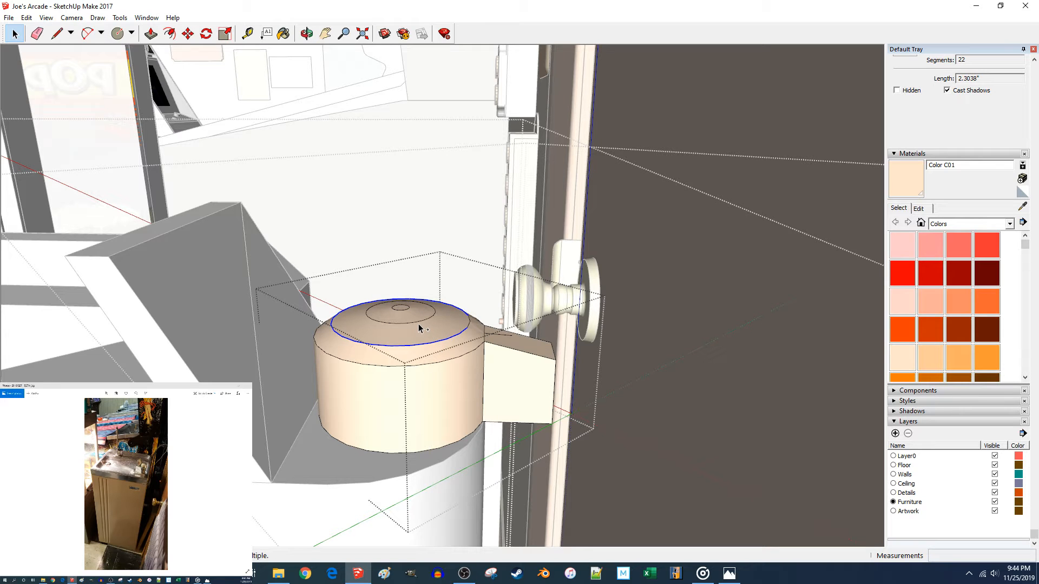
{"action": "left_click", "coordinate": [401, 308], "text": "ctrl"}
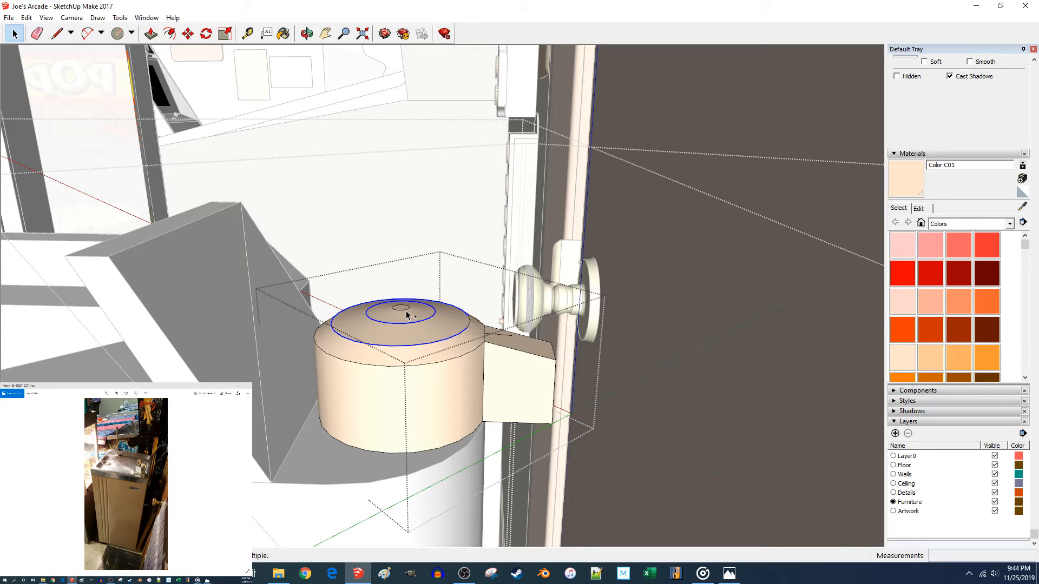
{"action": "right_click", "coordinate": [470, 325]}
{"action": "left_click", "coordinate": [497, 352]}
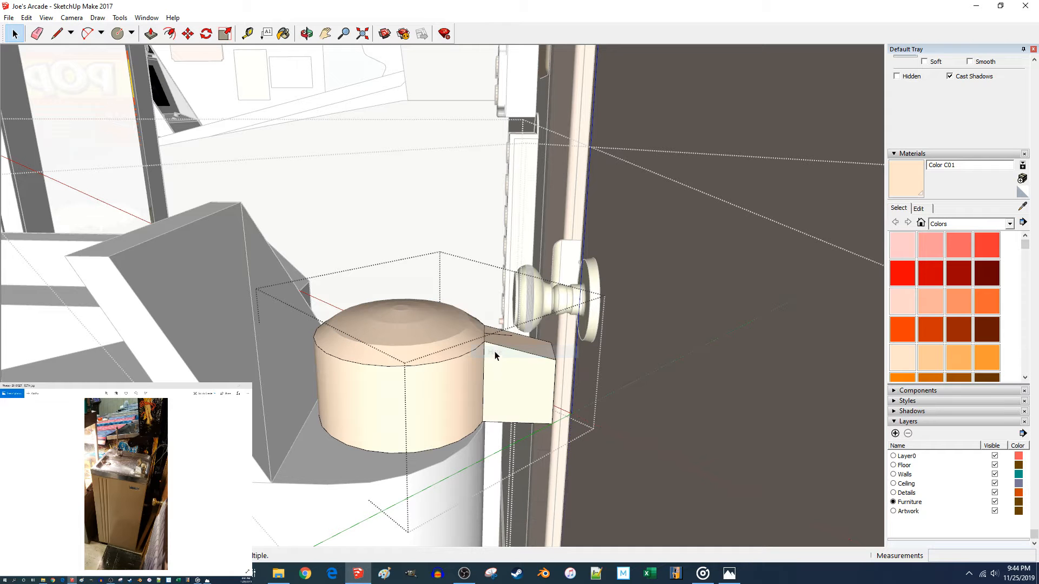
Move the underside face of the button and tab up by 0.1 inches.
{"action": "mouse_move", "coordinate": [446, 420]}
{"action": "middle_mouse_down"}
{"action": "mouse_move", "coordinate": [434, 347]}
{"action": "mouse_move", "coordinate": [432, 369]}
{"action": "mouse_move", "coordinate": [420, 352]}
{"action": "mouse_move", "coordinate": [411, 408]}
{"action": "mouse_move", "coordinate": [385, 327]}
{"action": "middle_mouse_up"}
{"action": "key", "text": "m"}
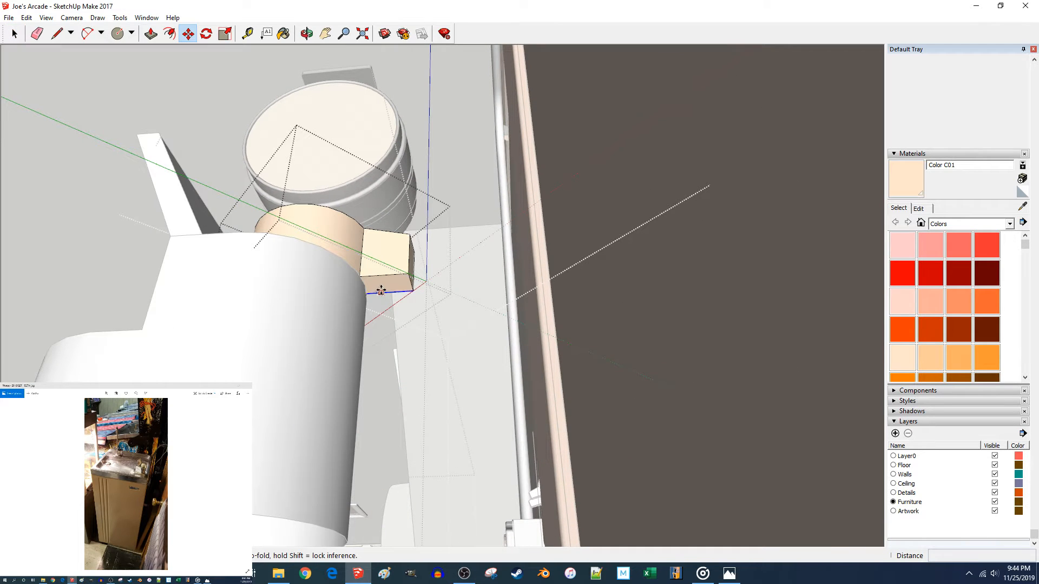
{"action": "left_click", "coordinate": [383, 287]}
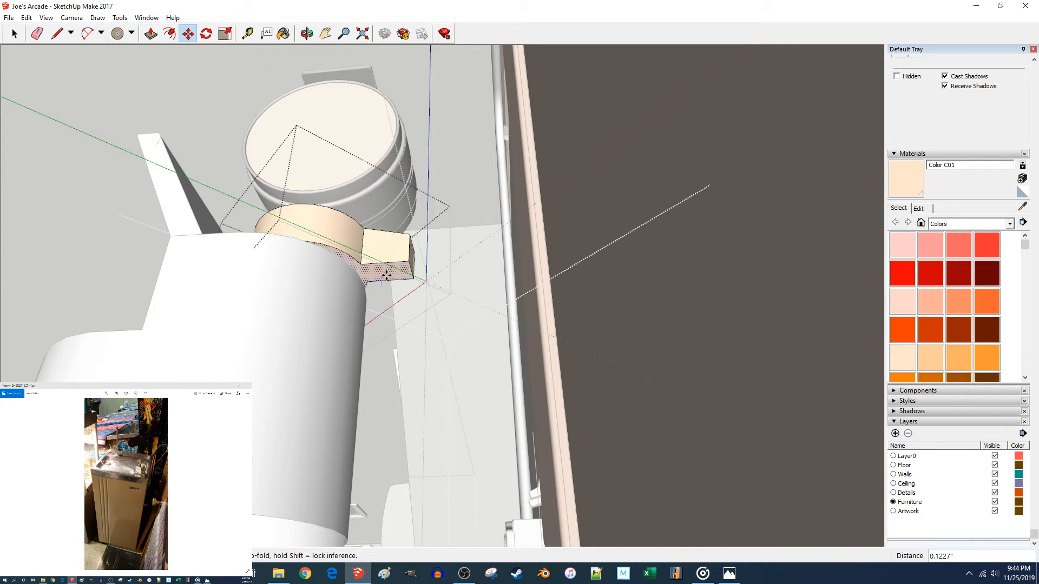
{"action": "left_click", "coordinate": [387, 275]}
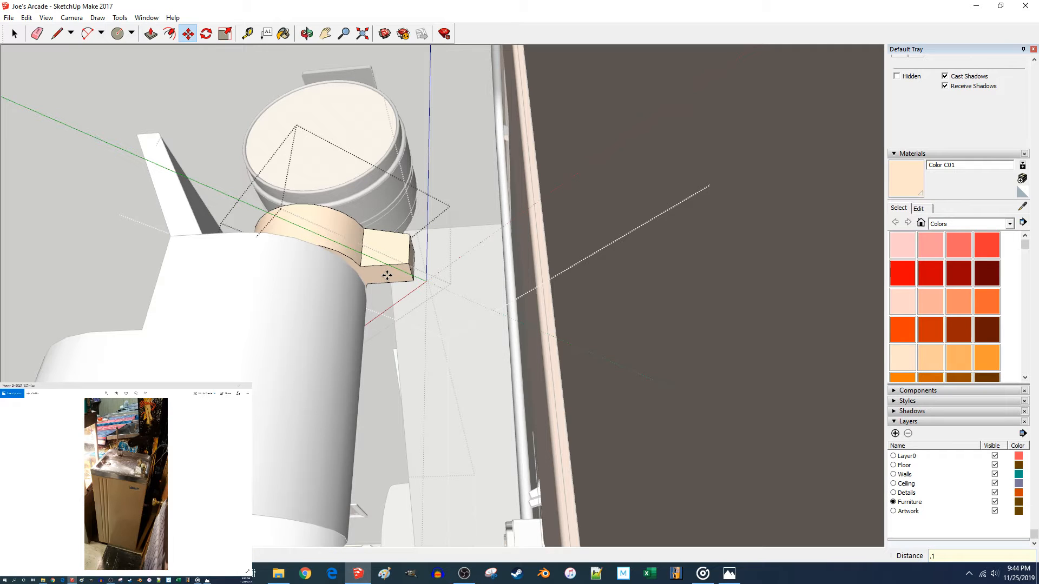
Push/Pull the underside face of the button and tab by 0.05 inches.
{"action": "key", "text": "space"}
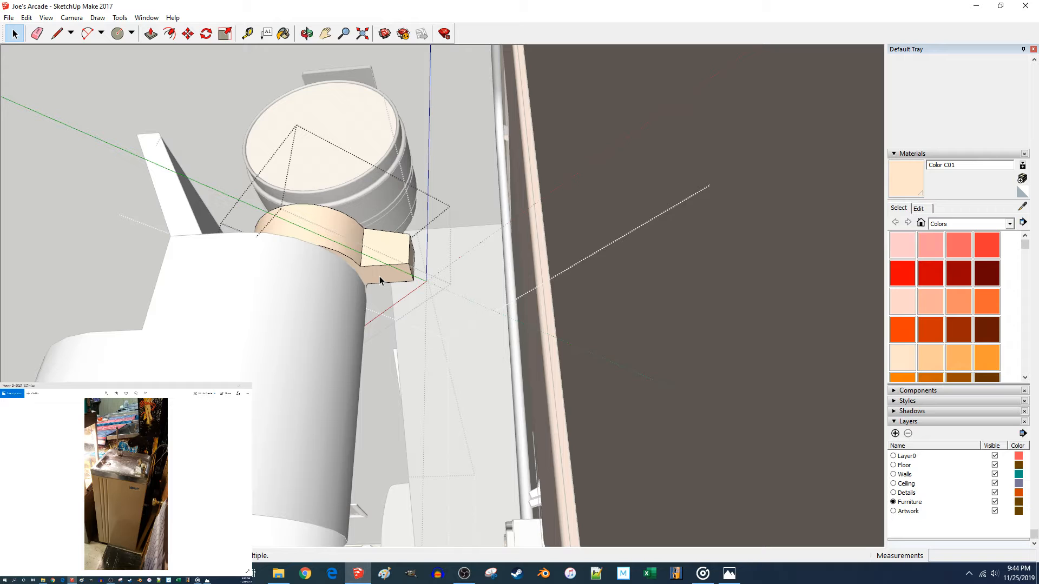
{"action": "key", "text": "p"}
{"action": "left_click", "coordinate": [376, 275]}
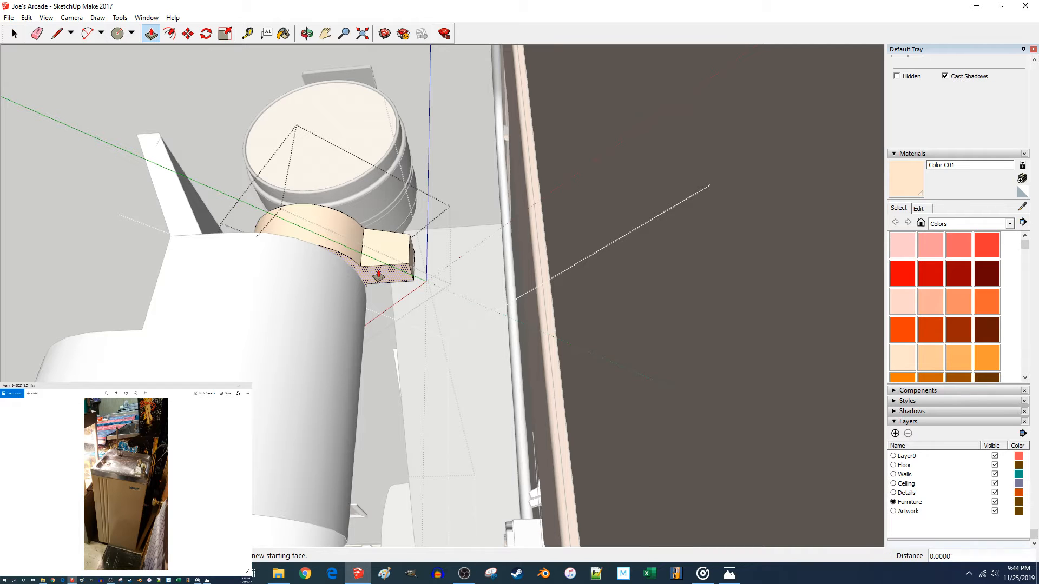
{"action": "type", "text": ".05"}
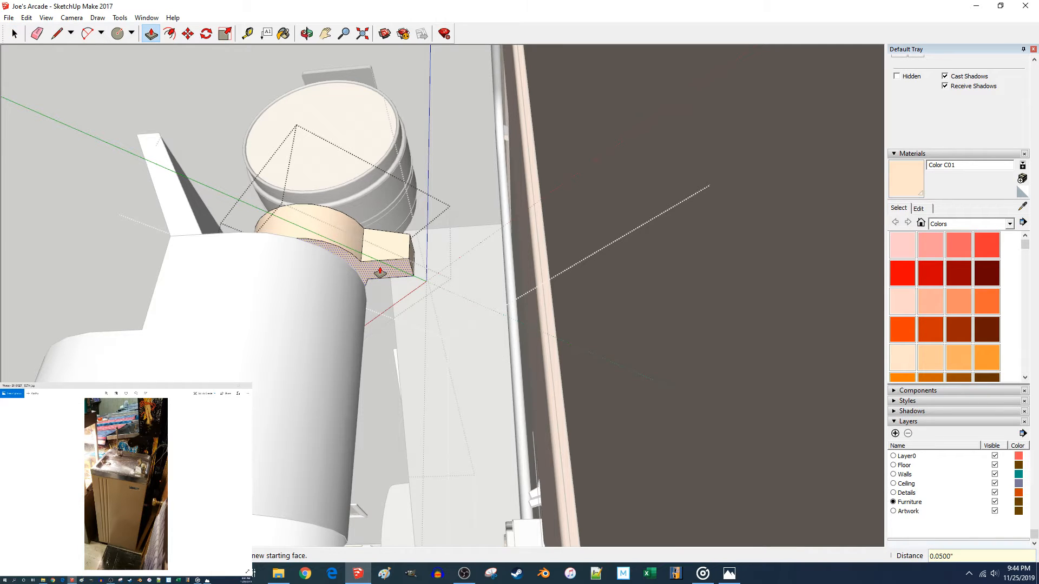
{"action": "key", "text": "Return"}
Lower the button and tab group along the blue axis onto the spout body.
{"action": "key", "text": "space"}
{"action": "left_click", "coordinate": [386, 248]}
{"action": "key", "text": "m"}
{"action": "left_click", "coordinate": [386, 247]}
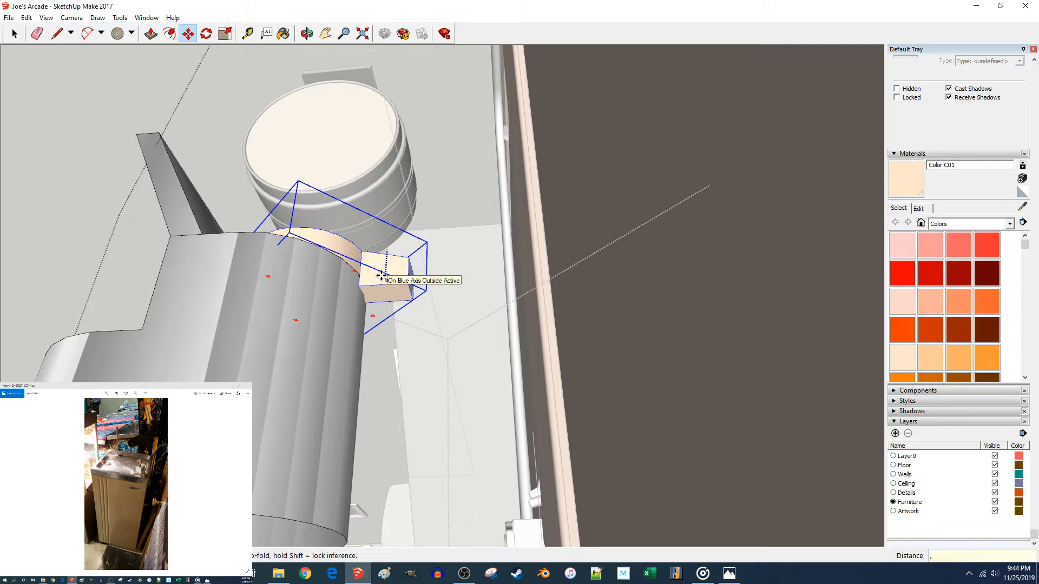
{"action": "key", "text": "Return"}
{"action": "middle_click_drag", "start_coordinate": [383, 278], "coordinate": [585, 353]}
{"action": "key", "text": "space"}
{"action": "left_click", "coordinate": [527, 287]}
{"action": "scroll", "coordinate": [584, 353], "scroll_direction": "down", "scroll_amount": 4}
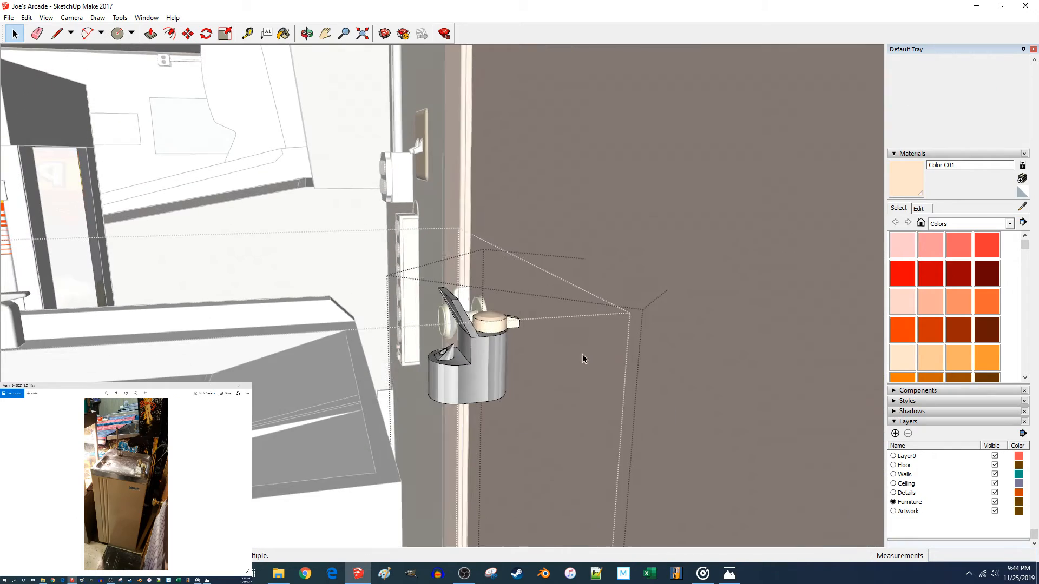
Open the button group and delete the stray short line on top of the tab.
{"action": "scroll", "coordinate": [587, 245], "scroll_direction": "up", "scroll_amount": 3}
{"action": "left_click", "coordinate": [605, 210]}
{"action": "middle_click_drag", "start_coordinate": [574, 310], "coordinate": [489, 440]}
{"action": "scroll", "coordinate": [476, 438], "scroll_direction": "up", "scroll_amount": 4}
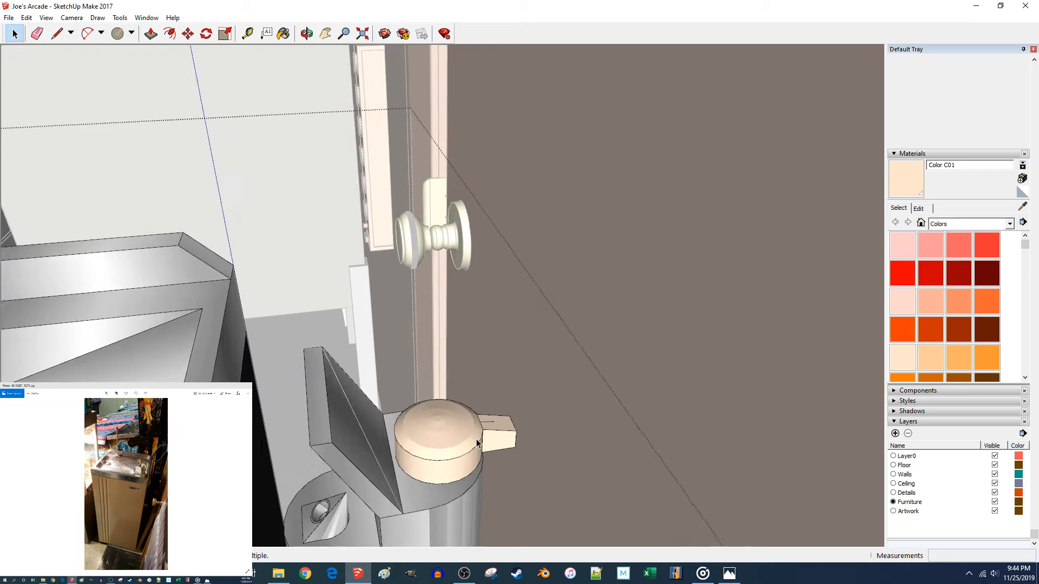
{"action": "left_click", "coordinate": [502, 463]}
{"action": "double_click", "coordinate": [503, 464]}
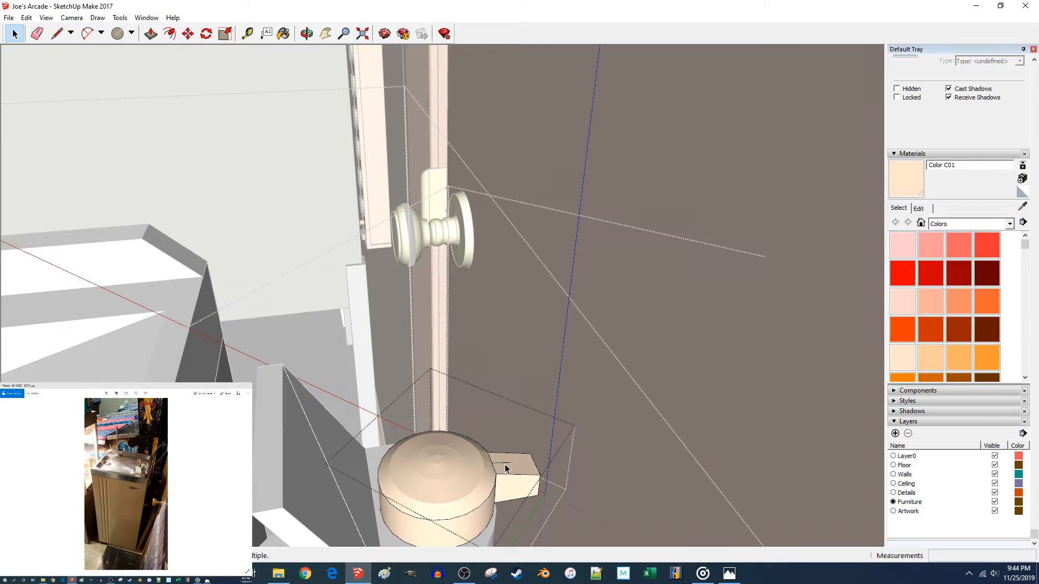
{"action": "triple_click", "coordinate": [505, 465]}
{"action": "left_click", "coordinate": [507, 464]}
{"action": "key", "text": "Delete"}
Hide the outline edges of the button's cylinder and tab, and close the button and spout groups.
{"action": "left_click", "coordinate": [495, 486]}
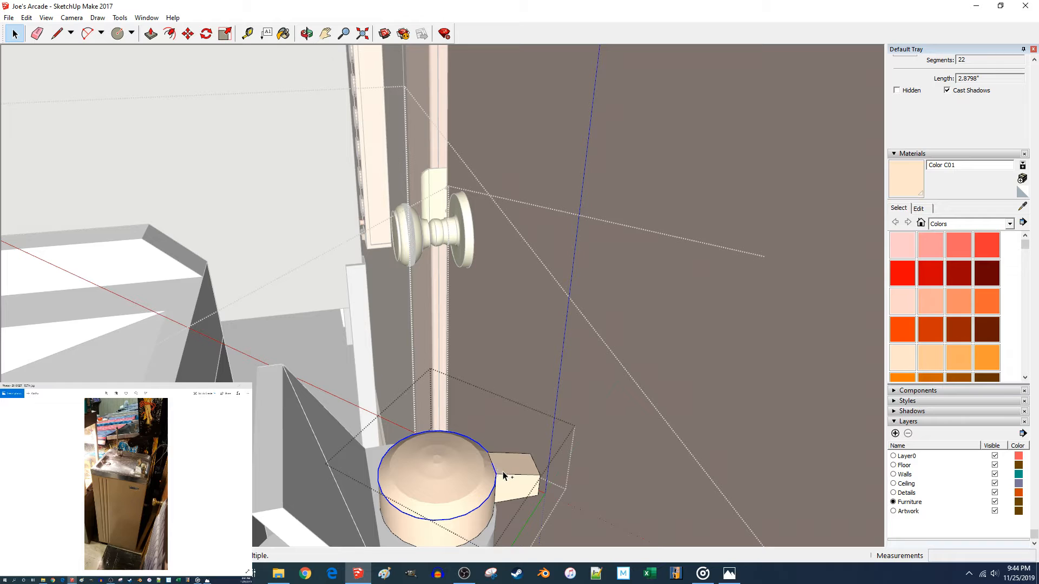
{"action": "left_click", "coordinate": [503, 473], "text": "ctrl"}
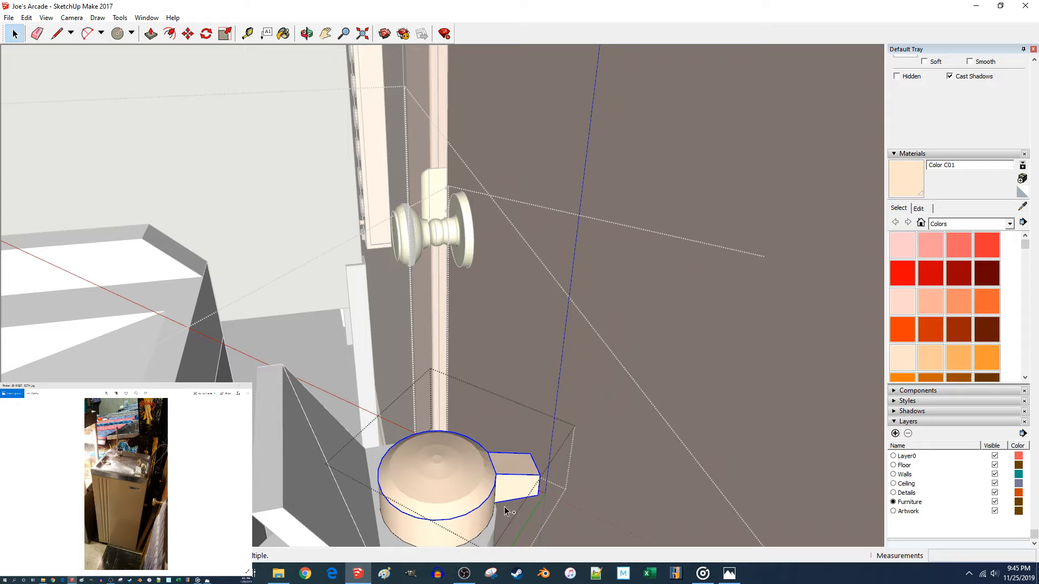
{"action": "middle_click_drag", "start_coordinate": [489, 526], "coordinate": [328, 456]}
{"action": "scroll", "coordinate": [486, 516], "scroll_direction": "down", "scroll_amount": 4}
{"action": "scroll", "coordinate": [481, 487], "scroll_direction": "down", "scroll_amount": 4}
{"action": "scroll", "coordinate": [482, 489], "scroll_direction": "up", "scroll_amount": 4}
{"action": "scroll", "coordinate": [321, 446], "scroll_direction": "down", "scroll_amount": 4}
{"action": "scroll", "coordinate": [320, 443], "scroll_direction": "down", "scroll_amount": 3}
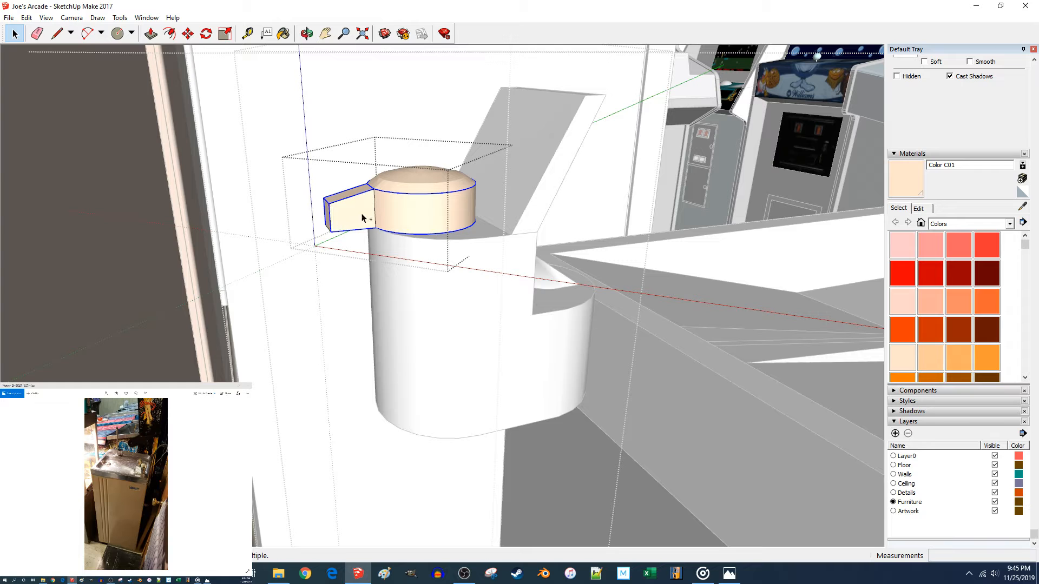
{"action": "right_click", "coordinate": [329, 233]}
{"action": "left_click", "coordinate": [360, 261]}
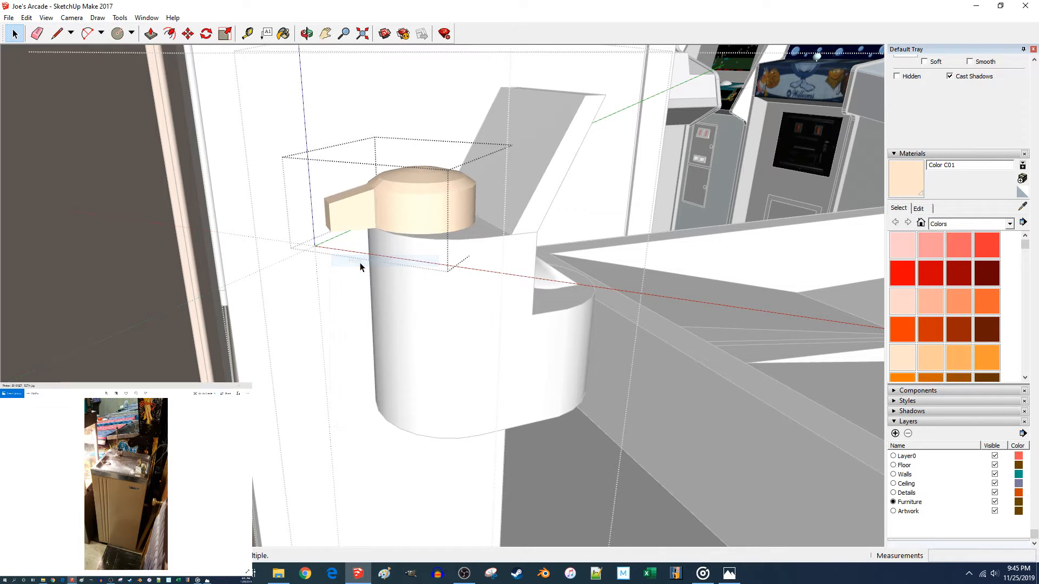
{"action": "middle_click_drag", "start_coordinate": [351, 340], "coordinate": [462, 354]}
{"action": "middle_click_drag", "start_coordinate": [543, 405], "coordinate": [260, 420]}
{"action": "right_click", "coordinate": [128, 302]}
{"action": "left_click", "coordinate": [157, 356]}
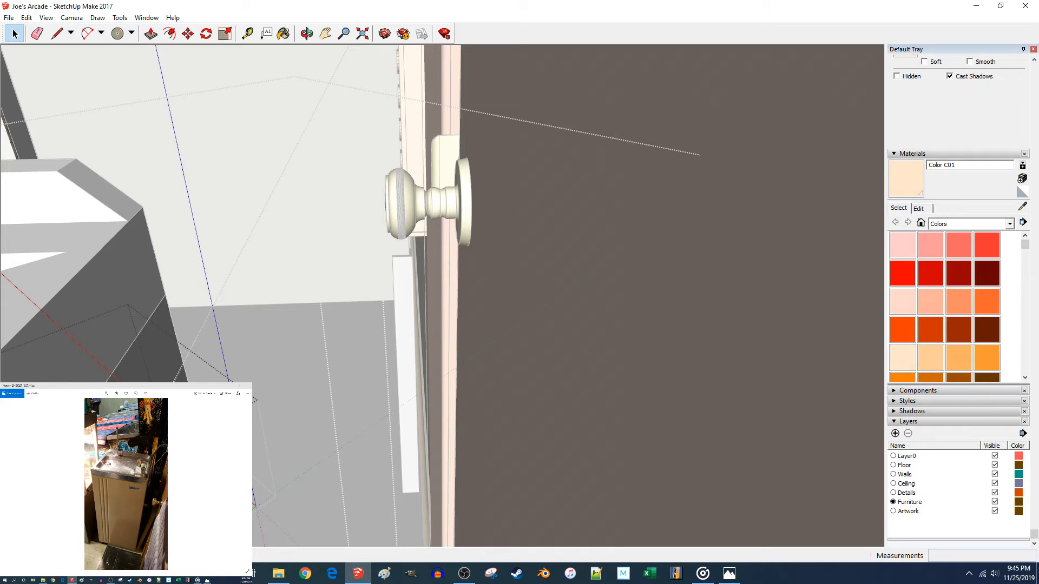
{"action": "middle_click_drag", "start_coordinate": [241, 283], "coordinate": [516, 327]}
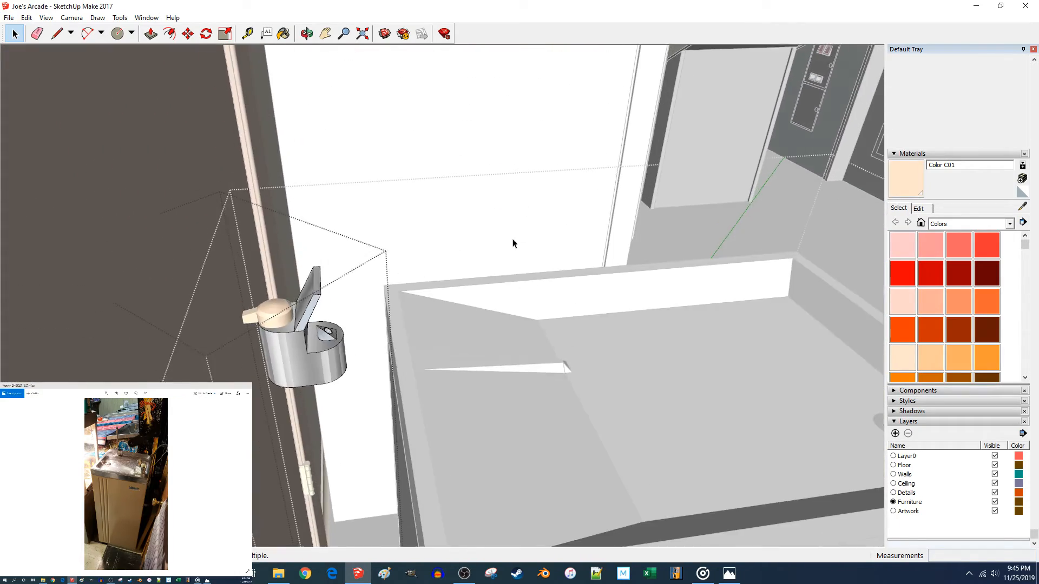
{"action": "left_click", "coordinate": [492, 270]}
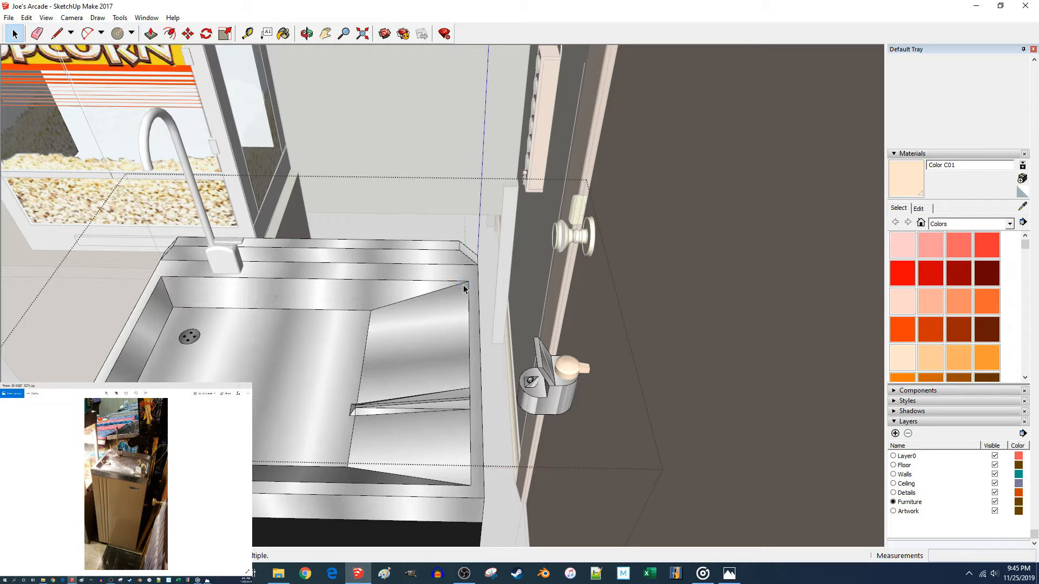
Move the whole spout assembly about 5.05 inches along the red axis, over the basin's sloped side.
{"action": "left_click", "coordinate": [560, 417]}
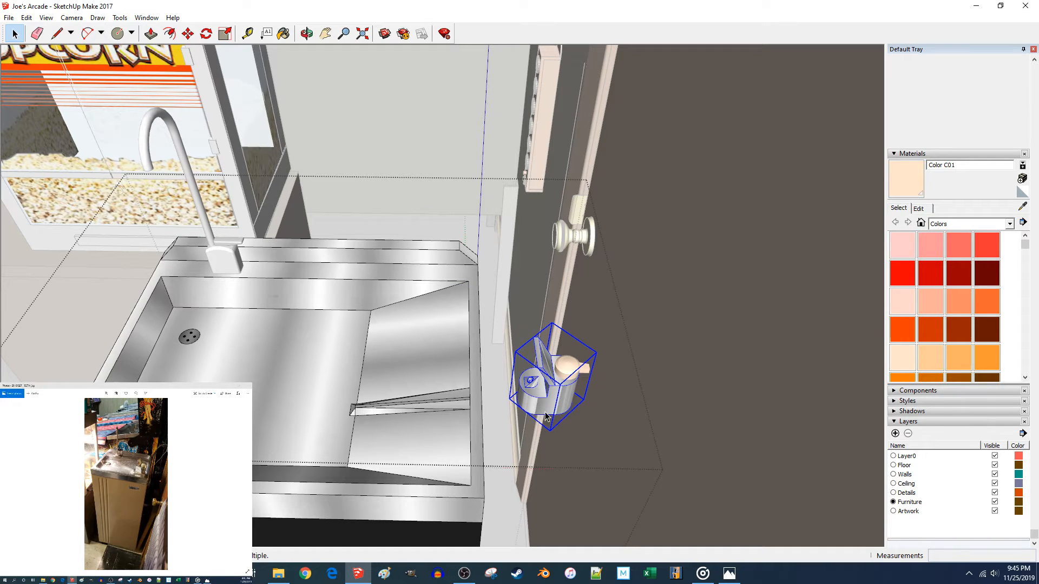
{"action": "key", "text": "m"}
{"action": "left_click", "coordinate": [468, 425]}
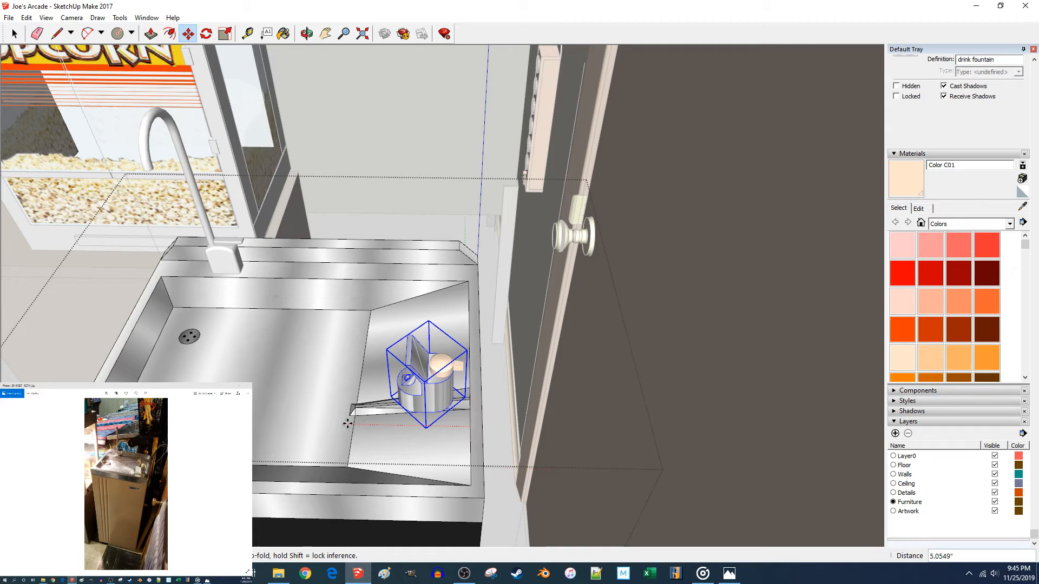
{"action": "left_click", "coordinate": [347, 425]}
Rotate the spout assembly 30 degrees about the vertical axis.
{"action": "key", "text": "q"}
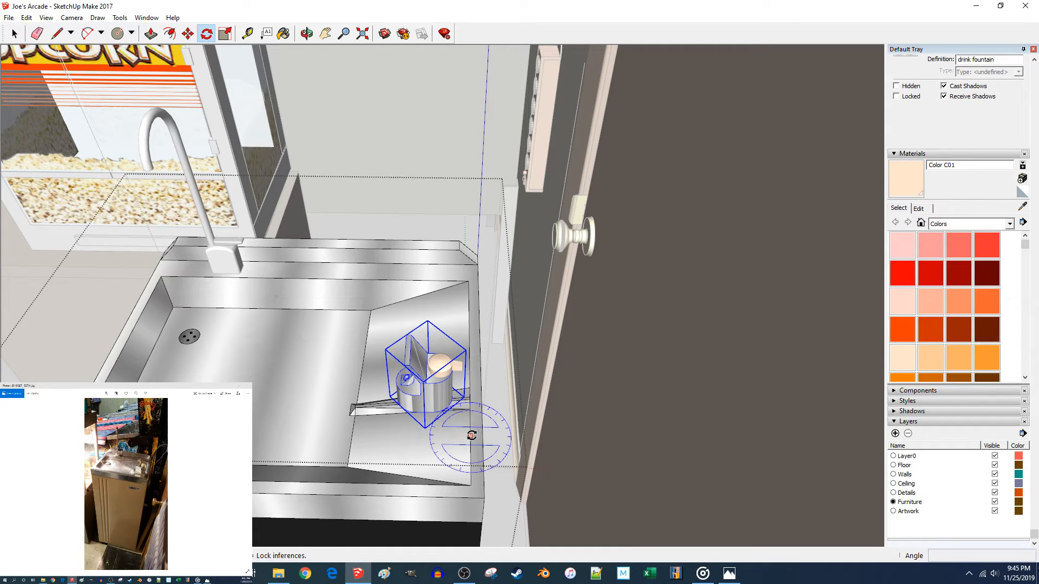
{"action": "left_click", "coordinate": [475, 425]}
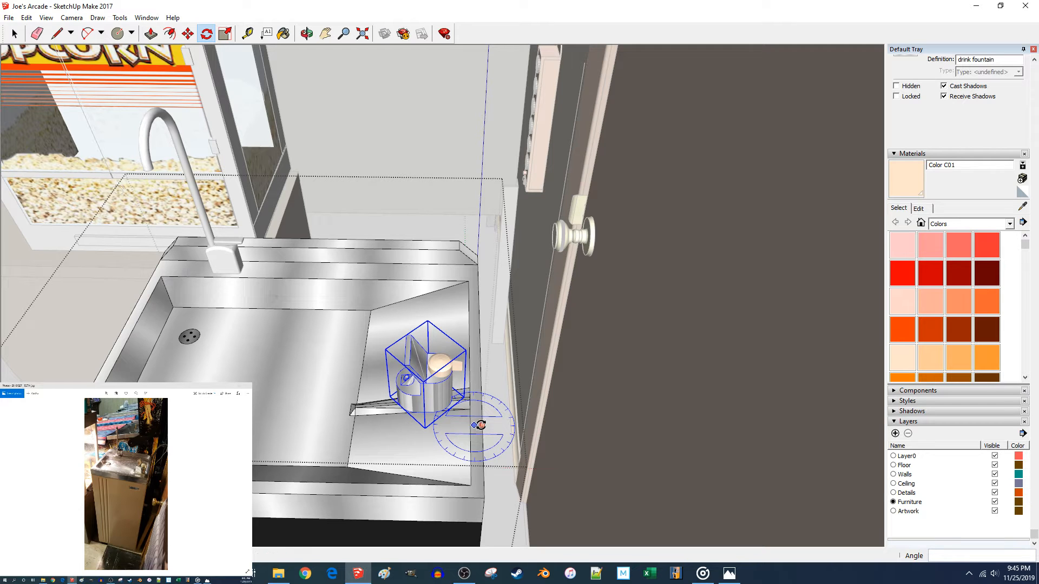
{"action": "left_click", "coordinate": [482, 425]}
{"action": "type", "text": "30"}
{"action": "key", "text": "Return"}
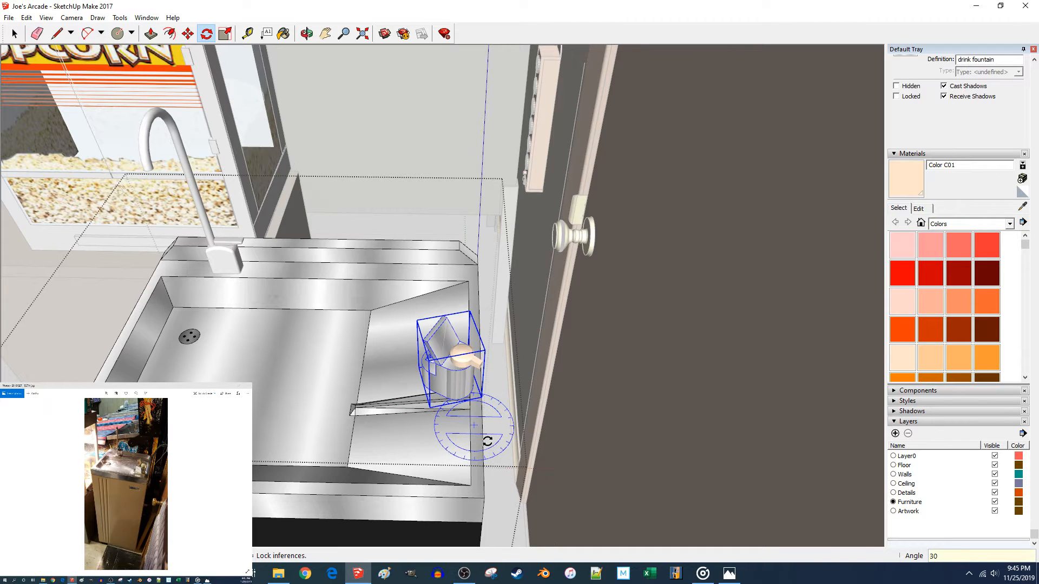
Reposition the rotated spout assembly over the narrow drain channel on the basin's sloped side.
{"action": "key", "text": "m"}
{"action": "middle_click_drag", "start_coordinate": [292, 392], "coordinate": [368, 421]}
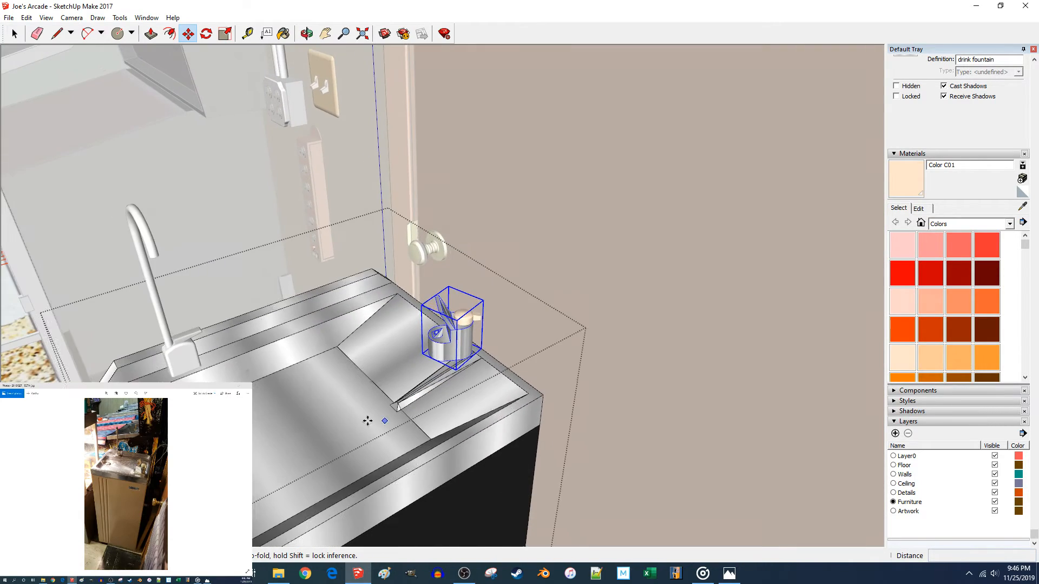
{"action": "left_click", "coordinate": [299, 402]}
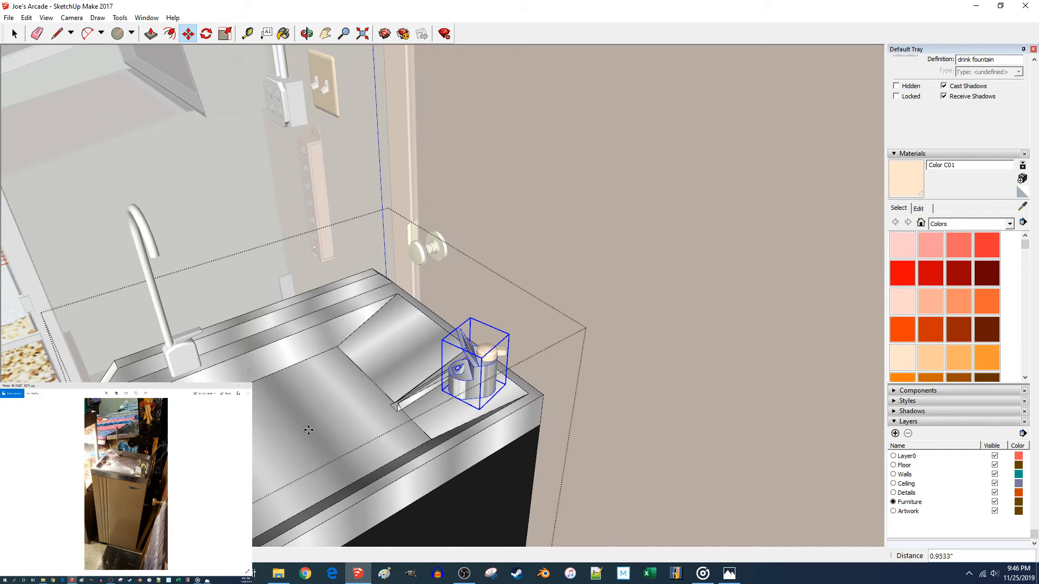
{"action": "scroll", "coordinate": [308, 431], "scroll_direction": "up", "scroll_amount": 4}
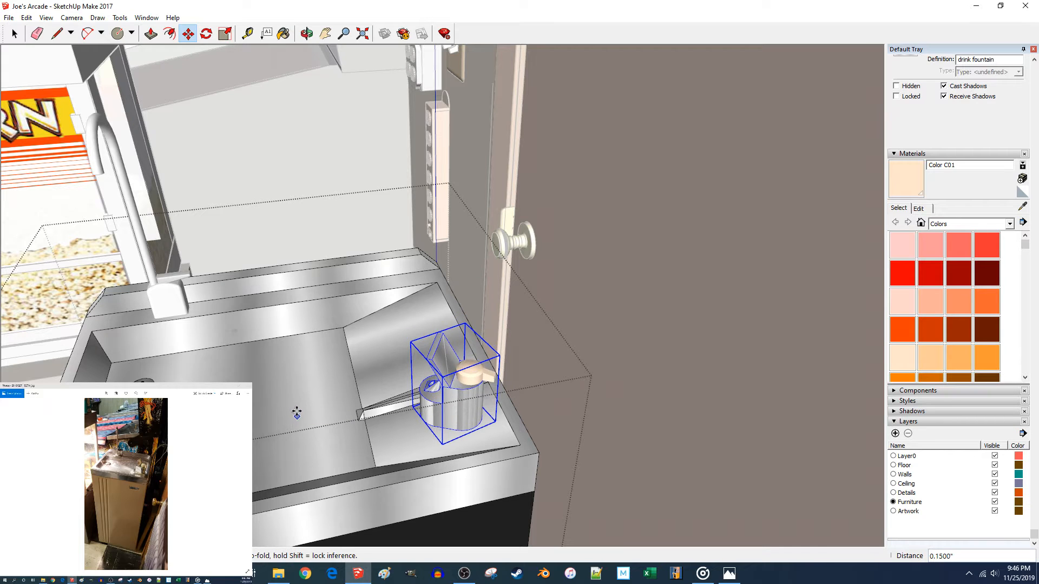
{"action": "left_click", "coordinate": [297, 410]}
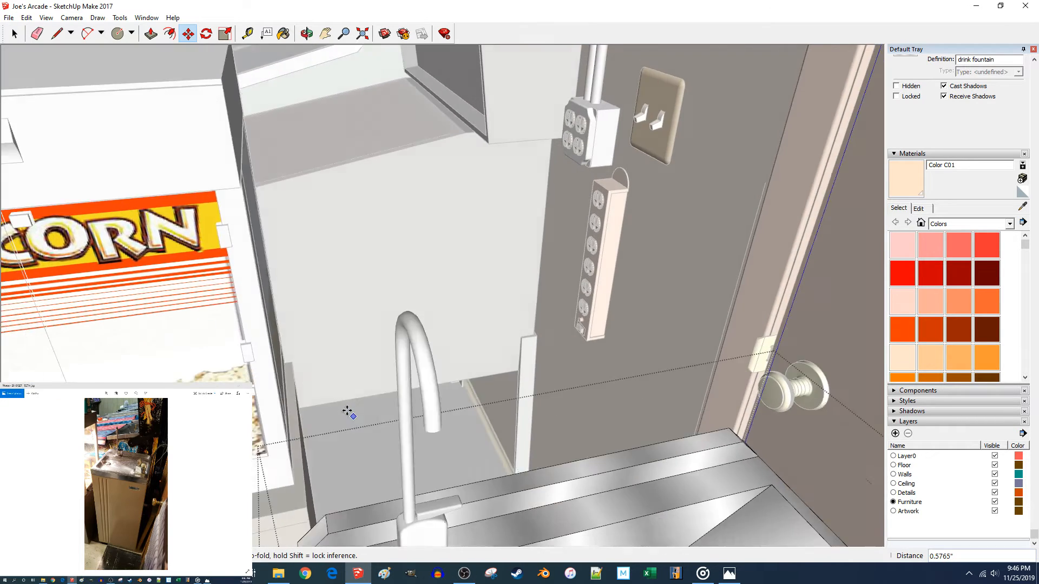
Draw the right half of a plate outline around the faucet base, across the rear ledge and up the backsplash.
{"action": "middle_click_drag", "start_coordinate": [347, 411], "coordinate": [343, 393]}
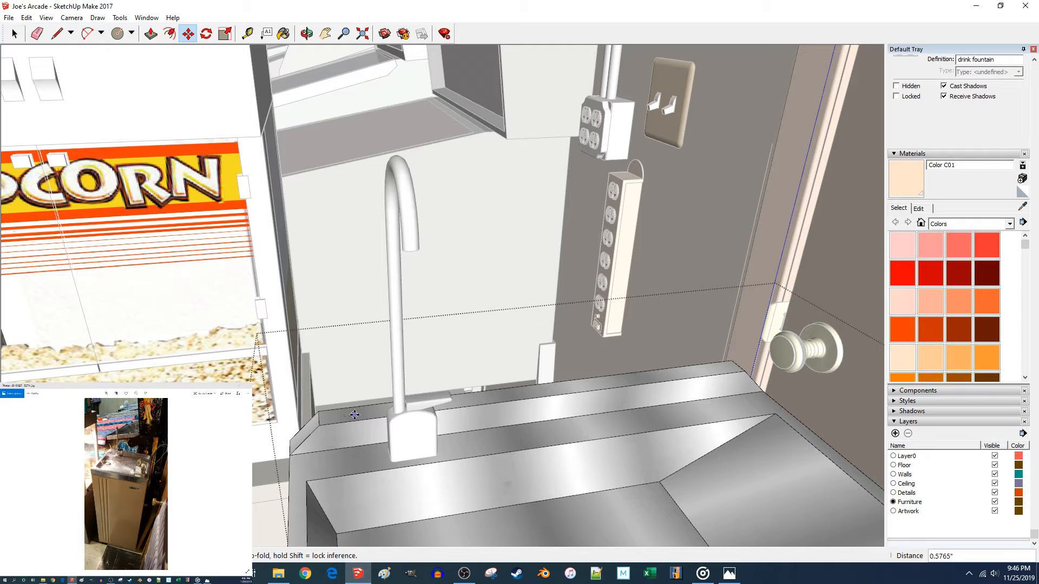
{"action": "middle_click_drag", "start_coordinate": [479, 391], "coordinate": [477, 426]}
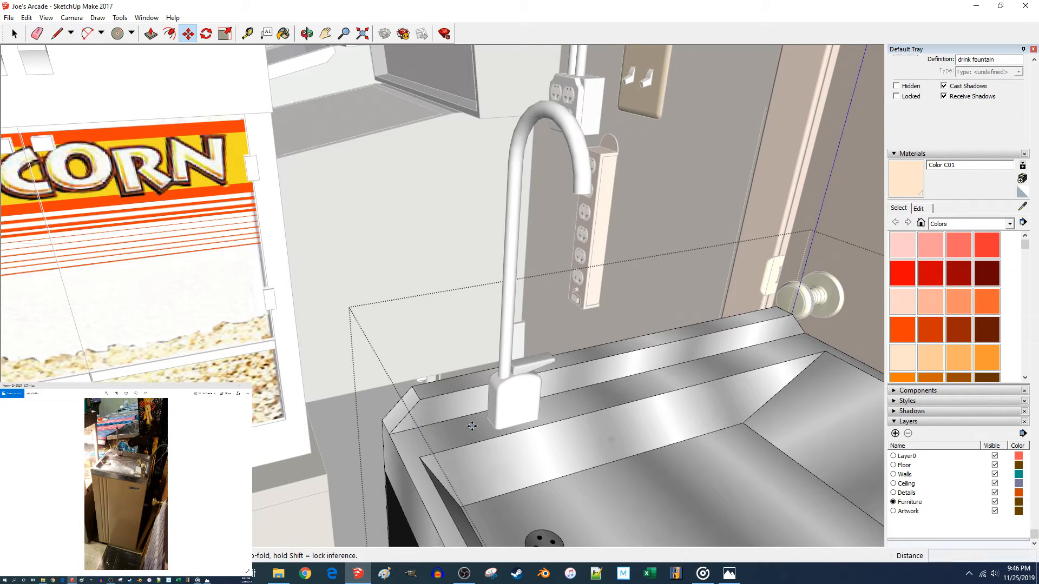
{"action": "key", "text": "space"}
{"action": "scroll", "coordinate": [471, 431], "scroll_direction": "up", "scroll_amount": 5}
{"action": "left_click", "coordinate": [464, 441]}
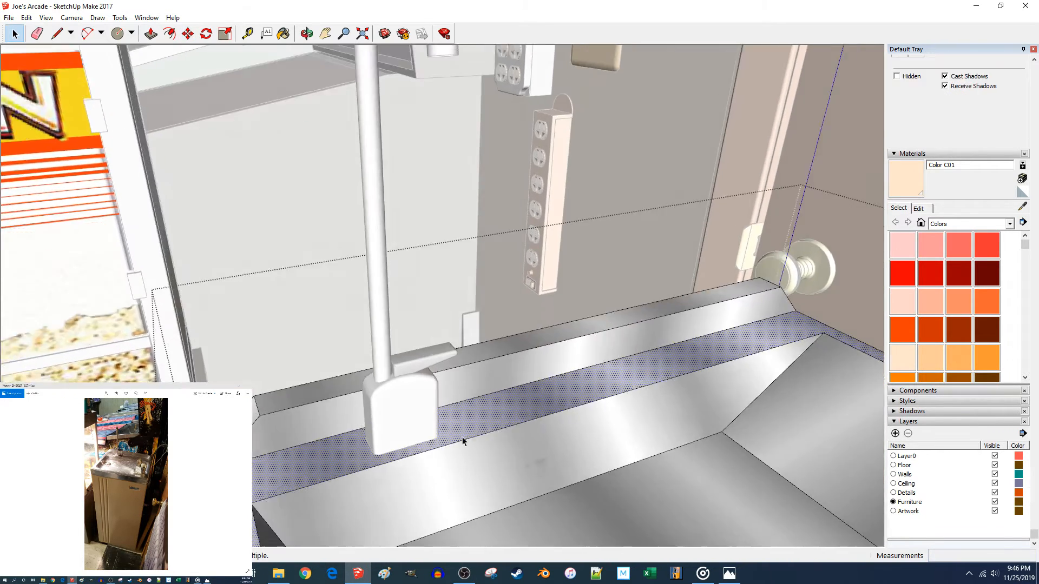
{"action": "key", "text": "l"}
{"action": "scroll", "coordinate": [463, 441], "scroll_direction": "up", "scroll_amount": 6}
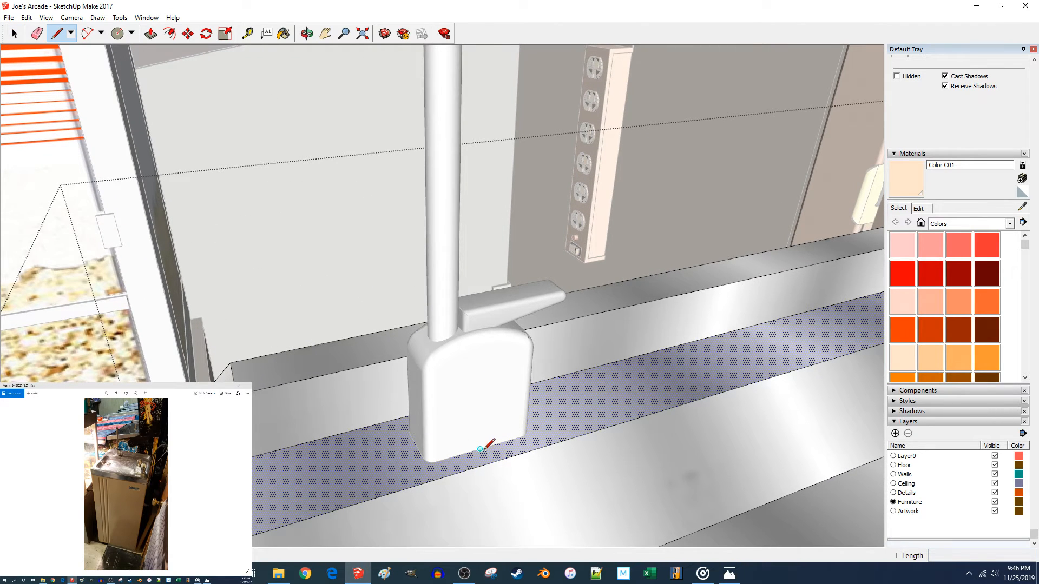
{"action": "left_click", "coordinate": [494, 461]}
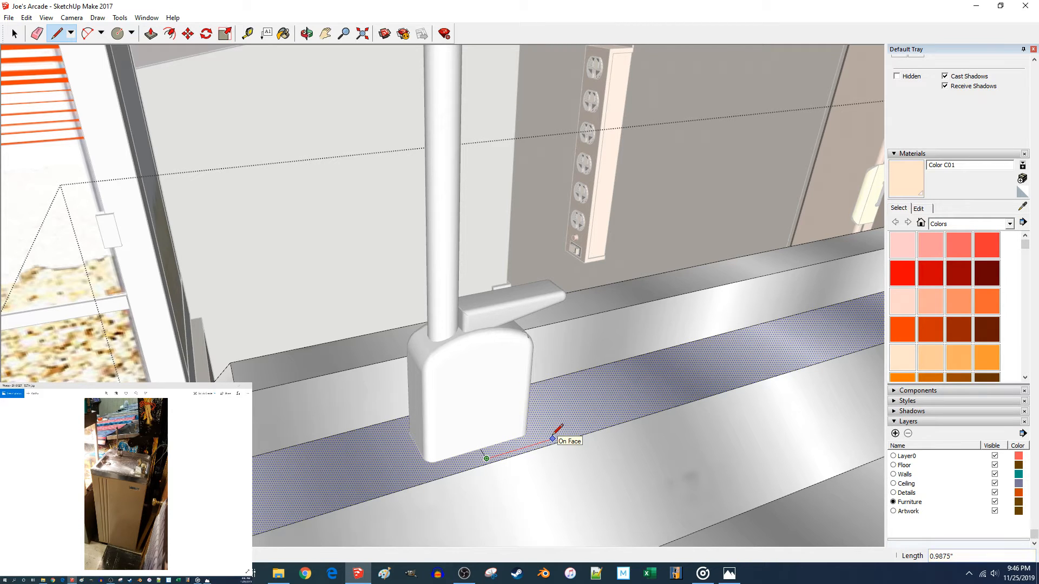
{"action": "middle_click_drag", "start_coordinate": [554, 437], "coordinate": [554, 421]}
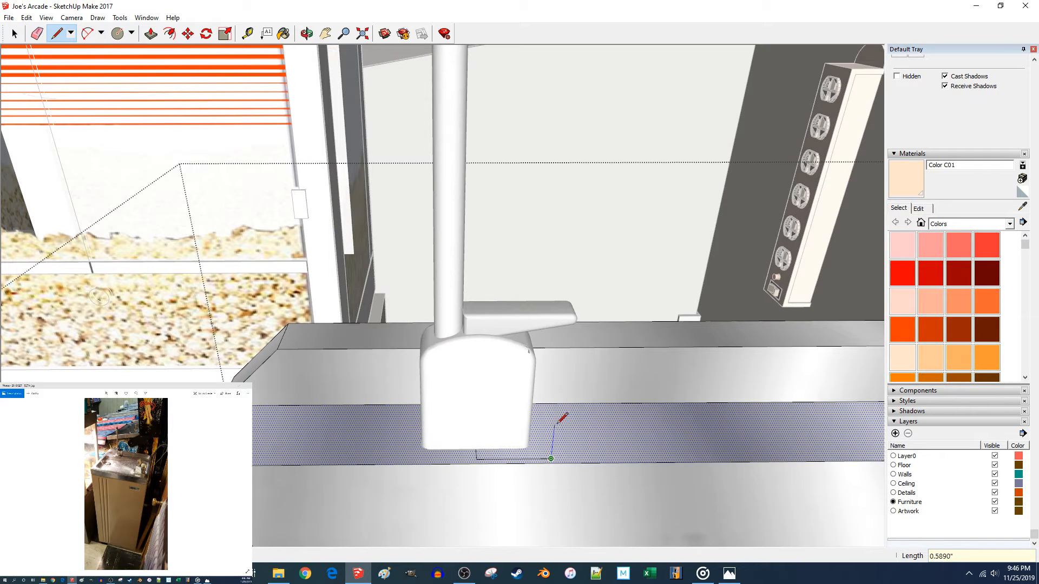
{"action": "left_click", "coordinate": [537, 403]}
{"action": "left_click", "coordinate": [542, 346]}
{"action": "left_click", "coordinate": [476, 459]}
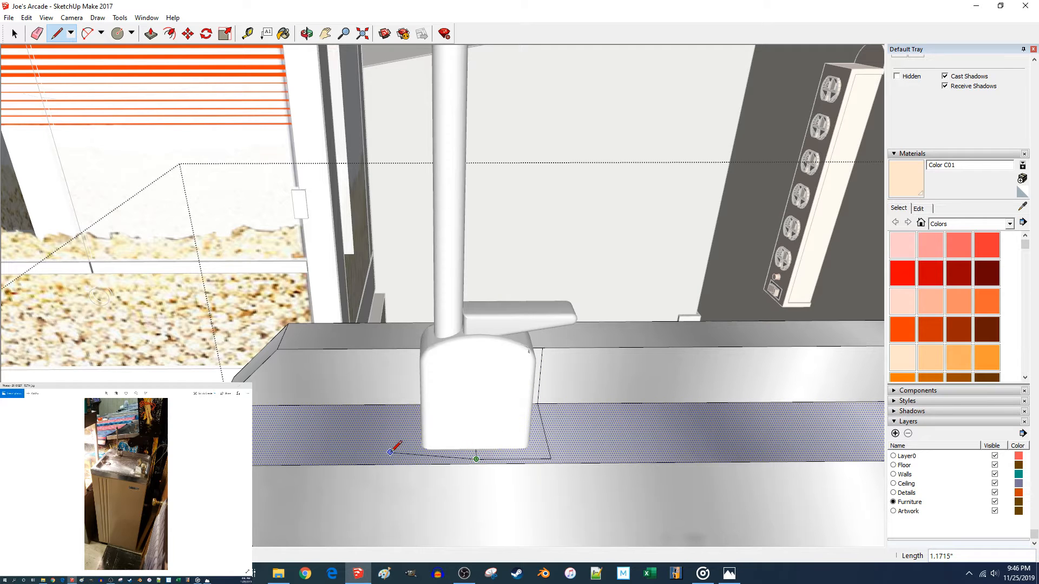
Complete the left half of the plate outline up the backsplash, undoing the crooked line, and remove the short center line.
{"action": "left_click", "coordinate": [403, 453]}
{"action": "key", "text": "ctrl+z"}
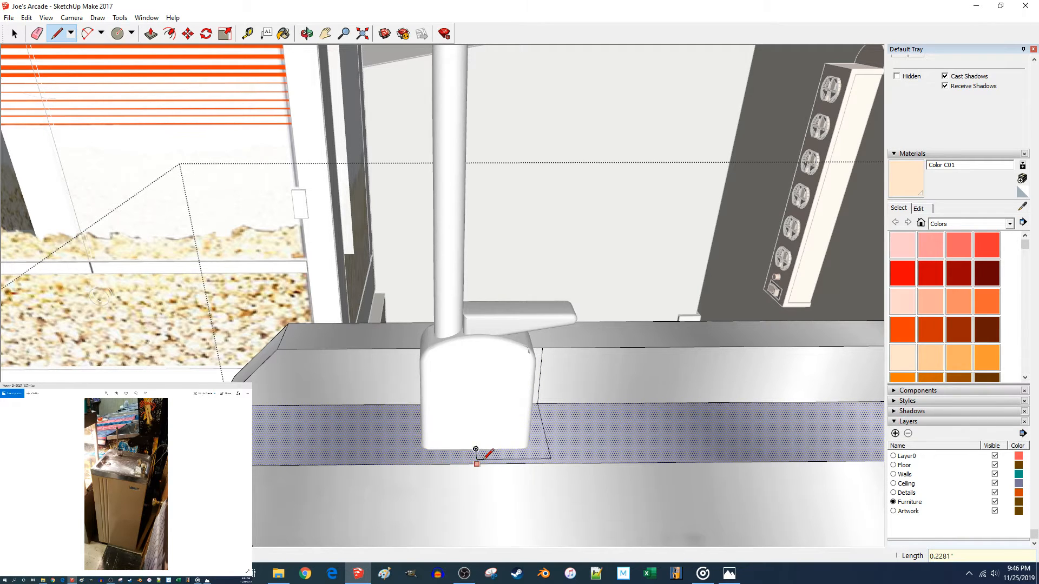
{"action": "left_click", "coordinate": [402, 459]}
{"action": "left_click", "coordinate": [406, 405]}
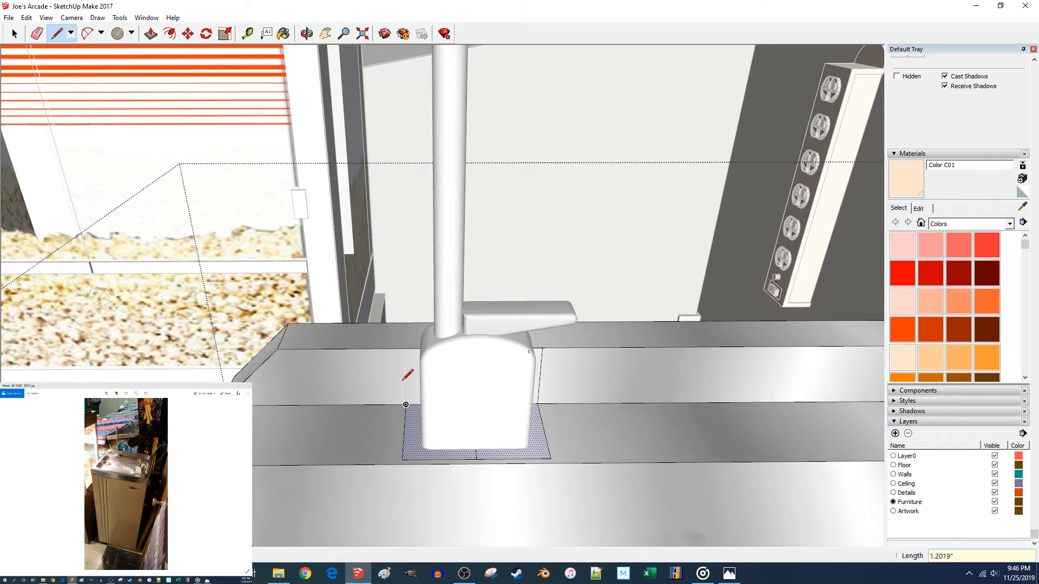
{"action": "left_click", "coordinate": [404, 349]}
{"action": "key", "text": "space"}
{"action": "left_click", "coordinate": [475, 455]}
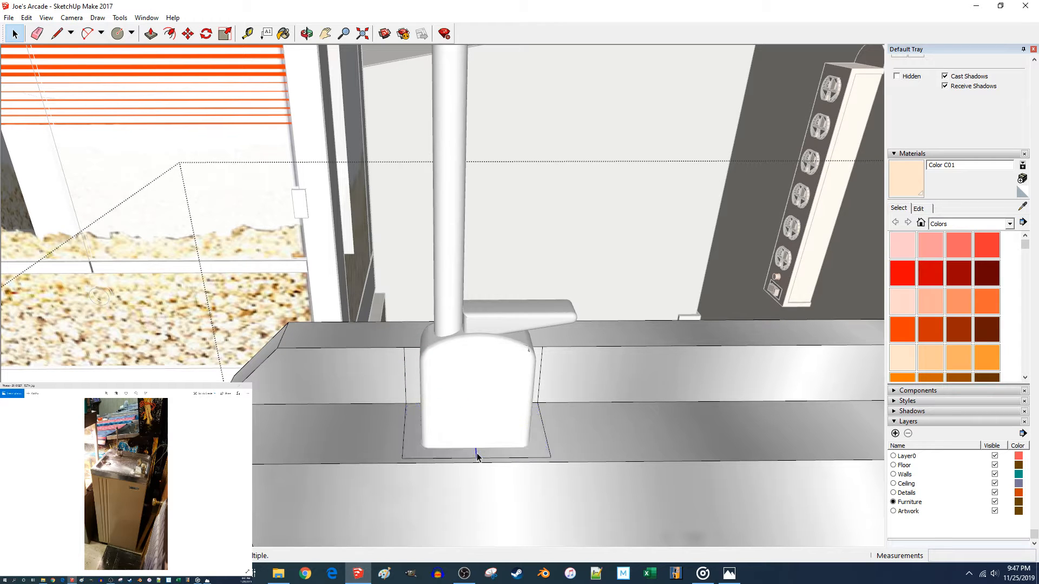
Push/Pull the plate outline around the faucet base upward into a thin raised plate.
{"action": "key", "text": "p"}
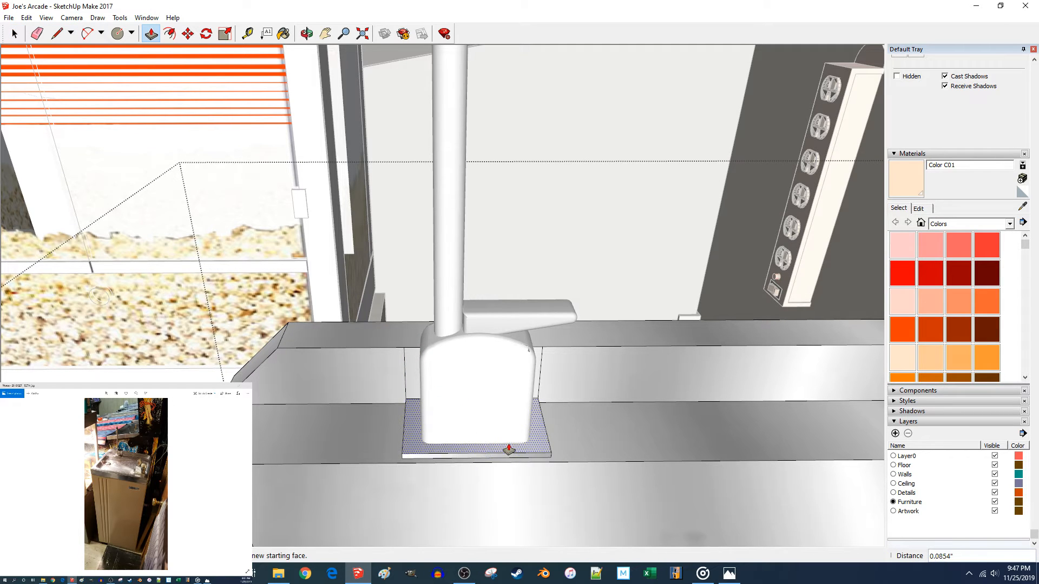
{"action": "key", "text": "m"}
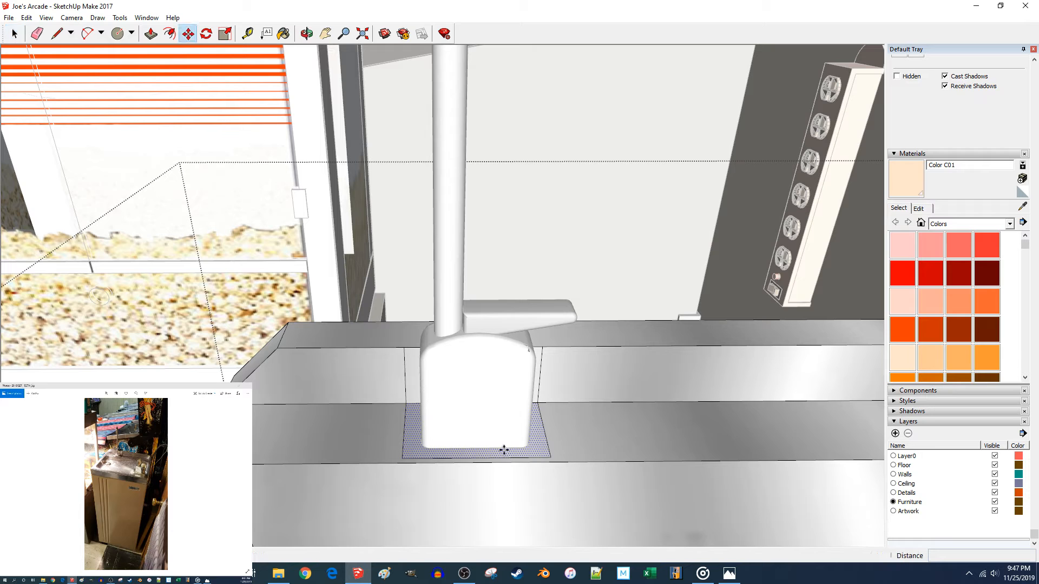
{"action": "left_click", "coordinate": [504, 419]}
{"action": "key", "text": "space"}
{"action": "key", "text": "l"}
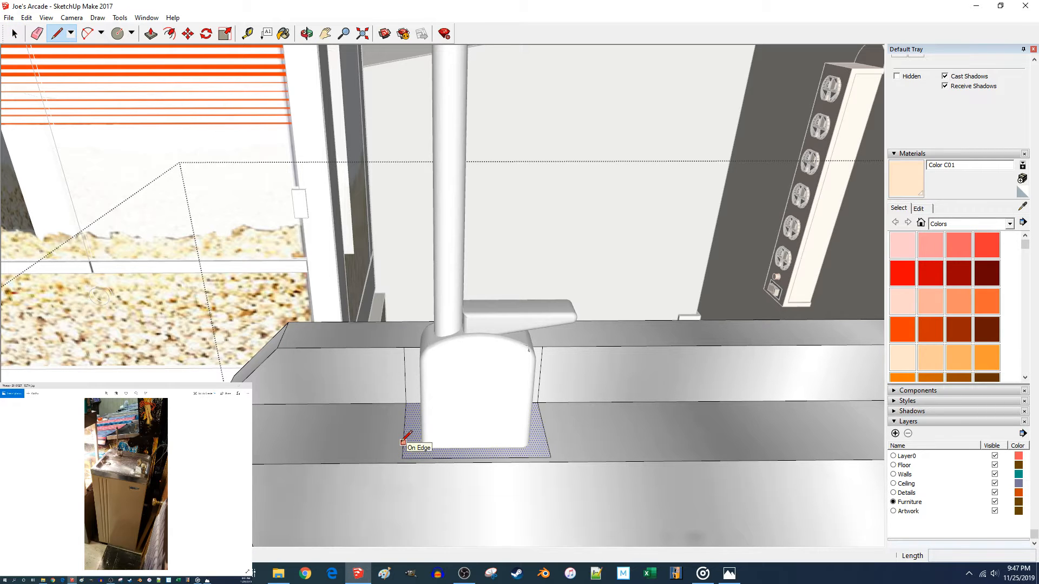
{"action": "key", "text": "p"}
{"action": "left_click", "coordinate": [417, 451]}
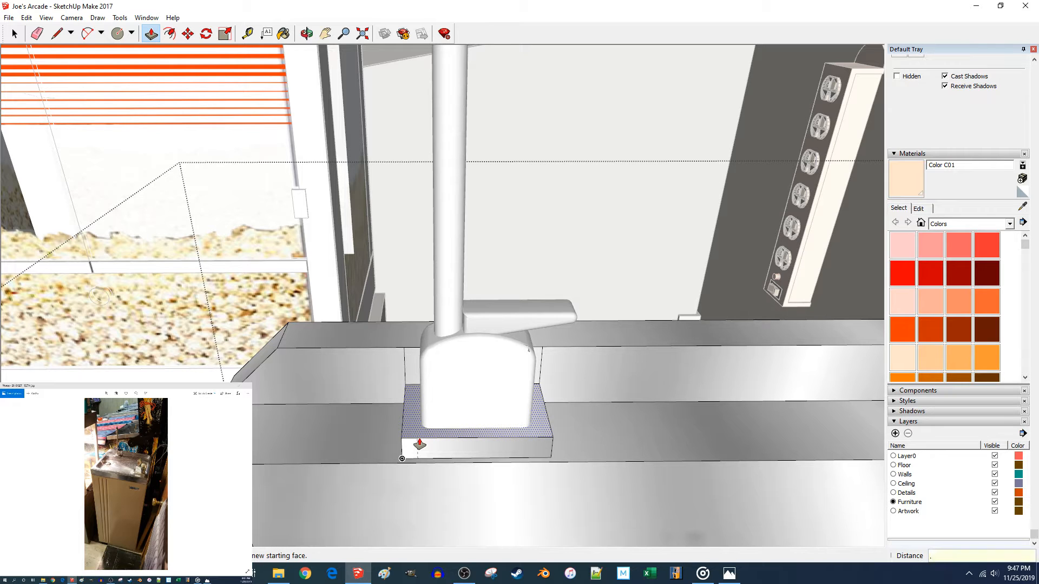
{"action": "left_click", "coordinate": [419, 445]}
Move the plate's bottom front edge forward about 0.09 inch onto the ledge's front edge, sloping the plate's front face.
{"action": "key", "text": "space"}
{"action": "left_click", "coordinate": [408, 460]}
{"action": "key", "text": "m"}
{"action": "left_click", "coordinate": [407, 460]}
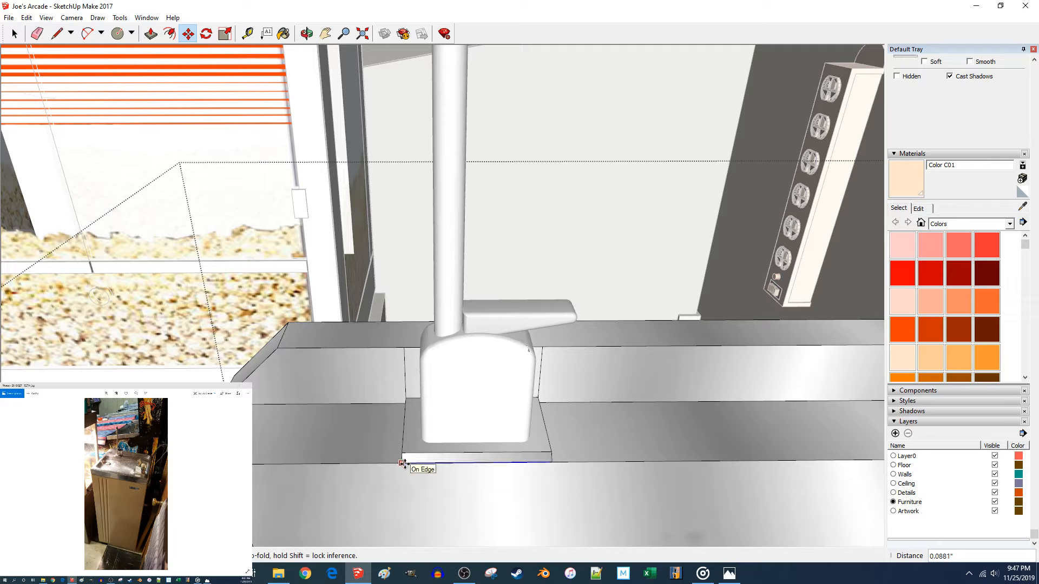
{"action": "middle_click_drag", "start_coordinate": [401, 459], "coordinate": [406, 436]}
{"action": "key", "text": "space"}
{"action": "left_click", "coordinate": [414, 429]}
{"action": "key", "text": "m"}
{"action": "left_click", "coordinate": [392, 450]}
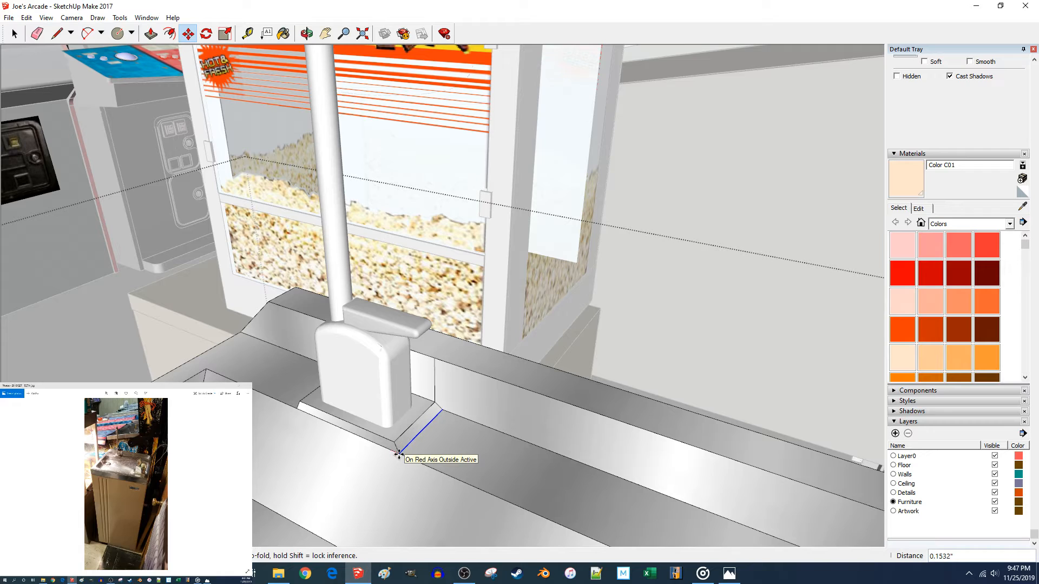
{"action": "middle_click_drag", "start_coordinate": [412, 457], "coordinate": [489, 458]}
{"action": "scroll", "coordinate": [490, 459], "scroll_direction": "down", "scroll_amount": 4}
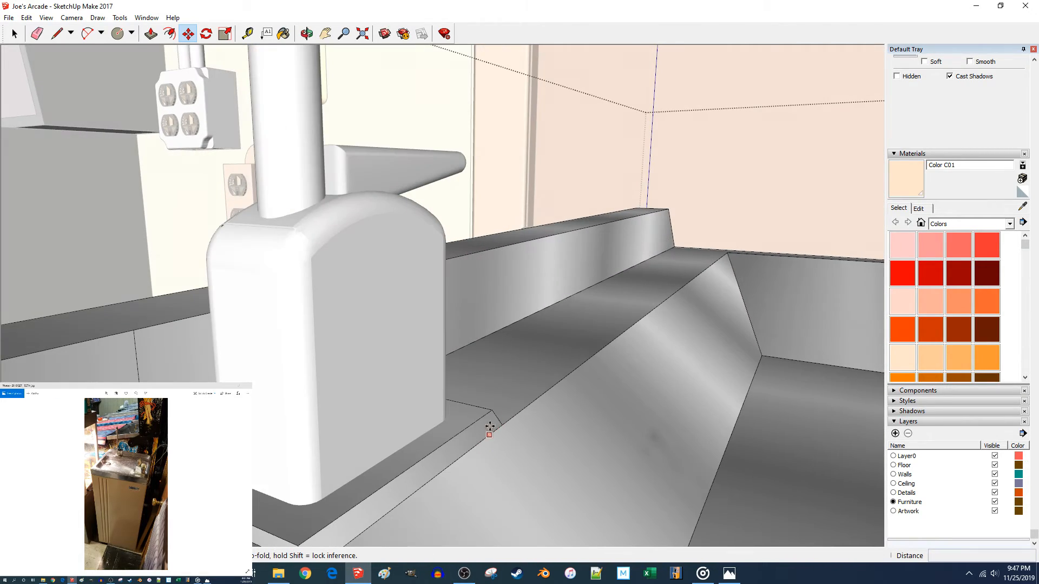
Measure the short sloped corner edge at the front of the plate.
{"action": "key", "text": "l"}
{"action": "left_click", "coordinate": [491, 410]}
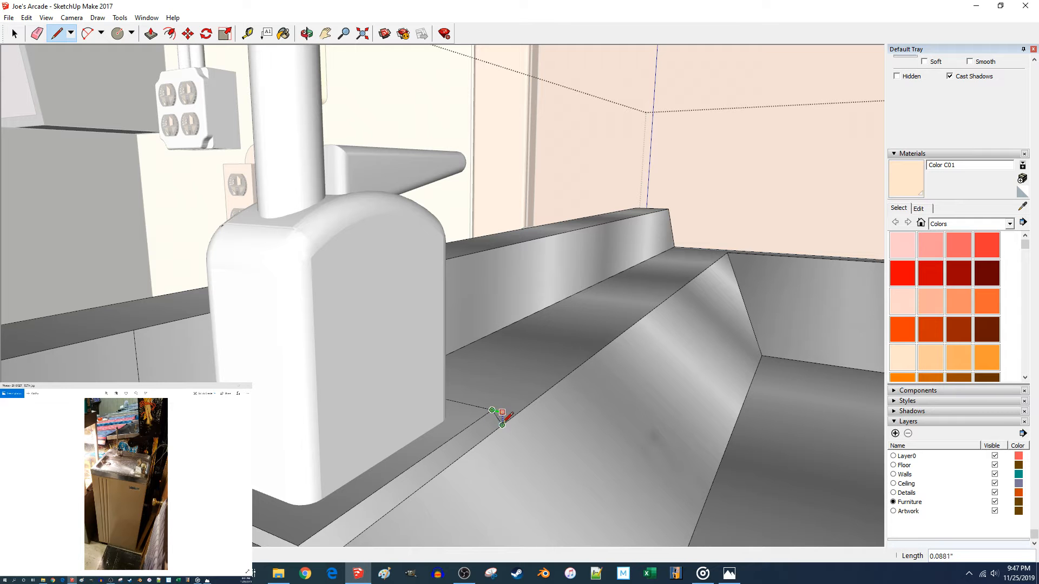
{"action": "scroll", "coordinate": [501, 423], "scroll_direction": "up", "scroll_amount": 2}
{"action": "key", "text": "space"}
{"action": "scroll", "coordinate": [500, 423], "scroll_direction": "up", "scroll_amount": 3}
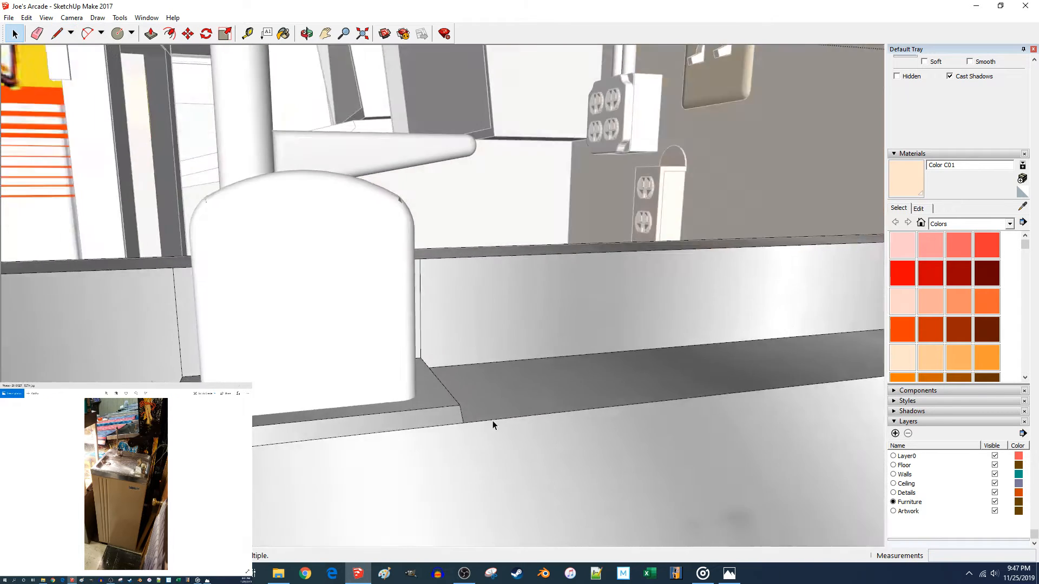
Move the plate's top front edge back by 0.02 inch.
{"action": "scroll", "coordinate": [348, 464], "scroll_direction": "down", "scroll_amount": 3}
{"action": "scroll", "coordinate": [348, 466], "scroll_direction": "up", "scroll_amount": 1}
{"action": "left_click", "coordinate": [346, 466]}
{"action": "left_click", "coordinate": [346, 462]}
{"action": "key", "text": "m"}
{"action": "left_click", "coordinate": [348, 460]}
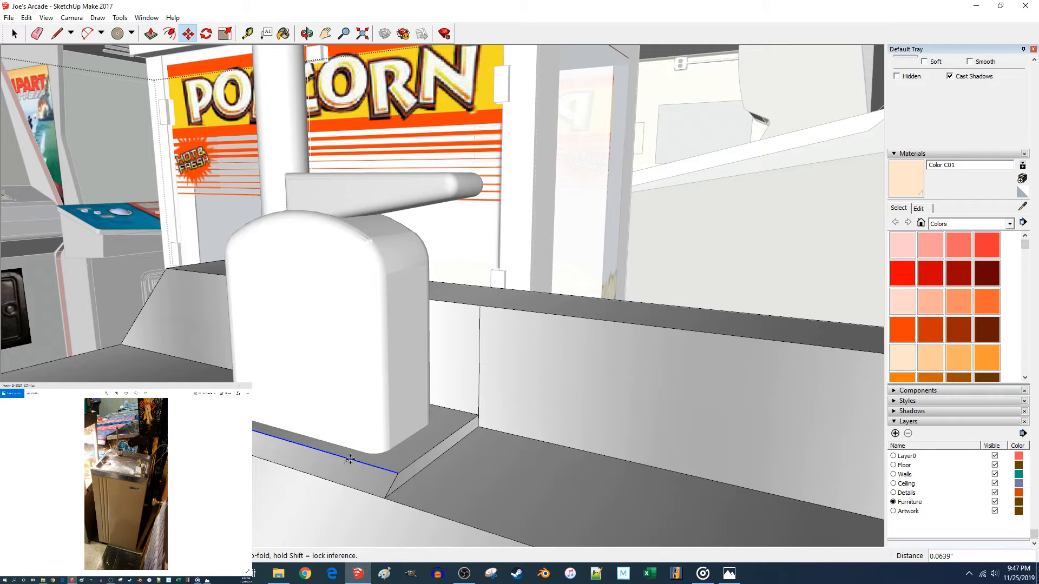
{"action": "type", "text": ".02"}
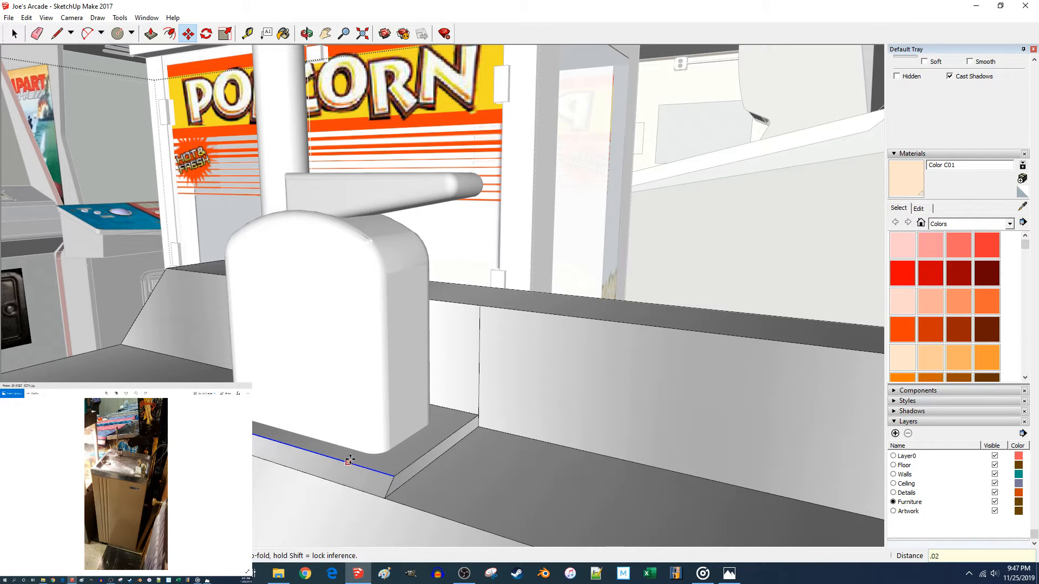
{"action": "key", "text": "Return"}
Move the plate's bottom edge on the bubbler side outward along the red axis to slope that side.
{"action": "key", "text": "space"}
{"action": "left_click", "coordinate": [414, 478]}
{"action": "key", "text": "m"}
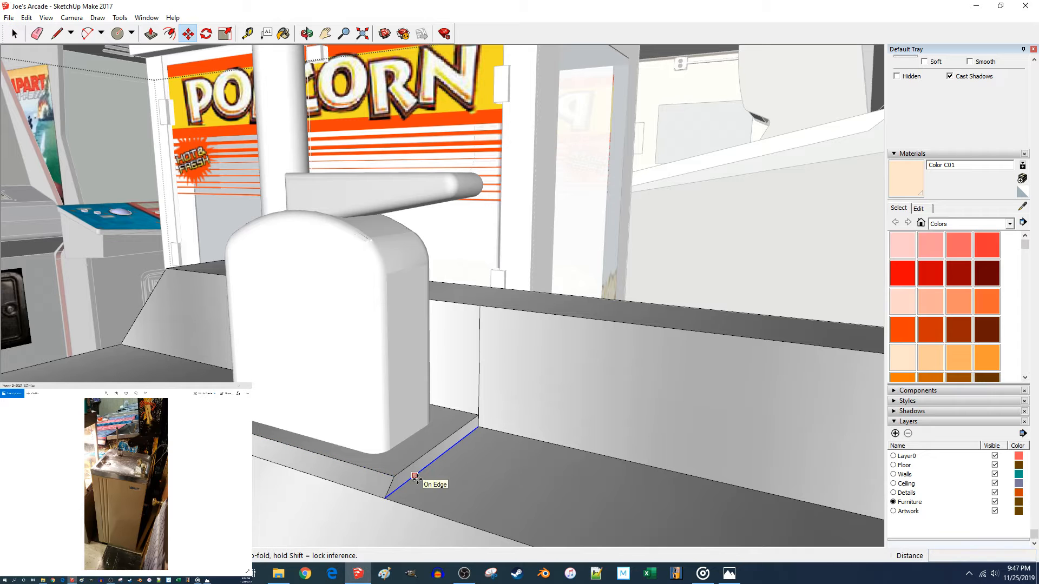
{"action": "left_click", "coordinate": [423, 479]}
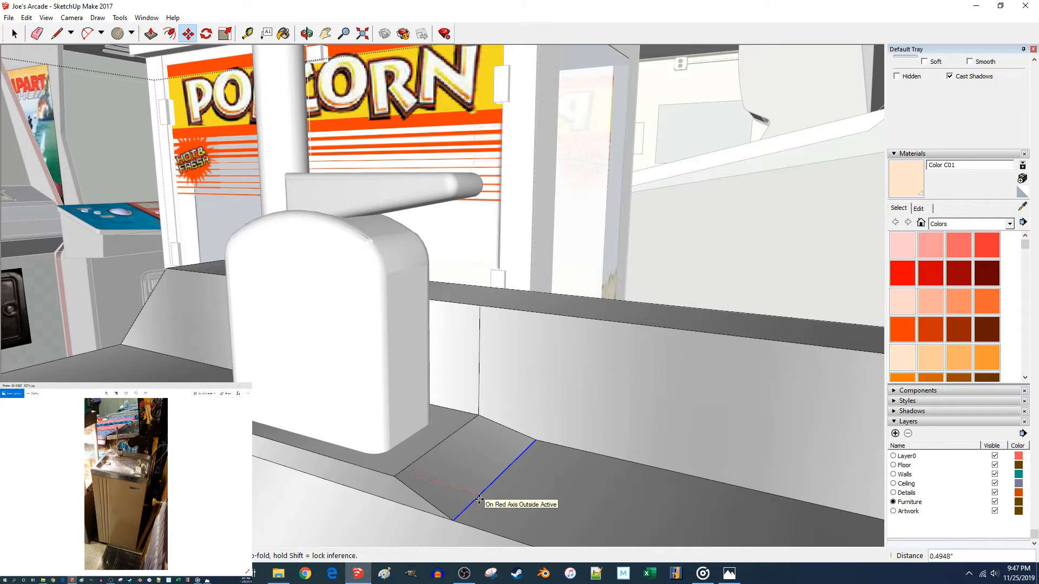
{"action": "key", "text": "Return"}
Move the plate's opposite bottom side edge outward 0.1 inch along the red axis to match.
{"action": "middle_click_drag", "start_coordinate": [479, 499], "coordinate": [492, 427]}
{"action": "key", "text": "space"}
{"action": "left_click", "coordinate": [592, 385]}
{"action": "key", "text": "m"}
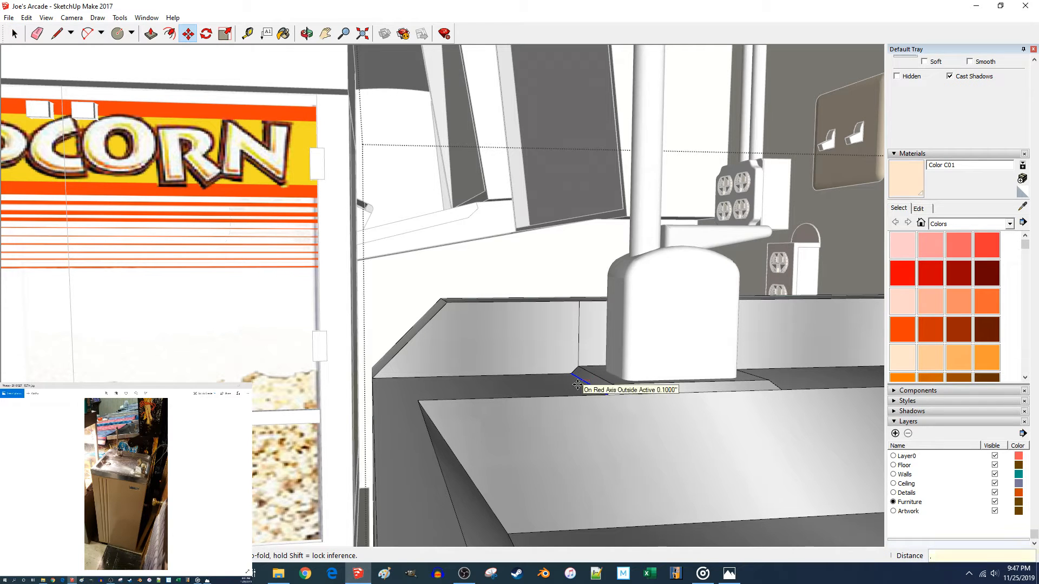
{"action": "key", "text": "space"}
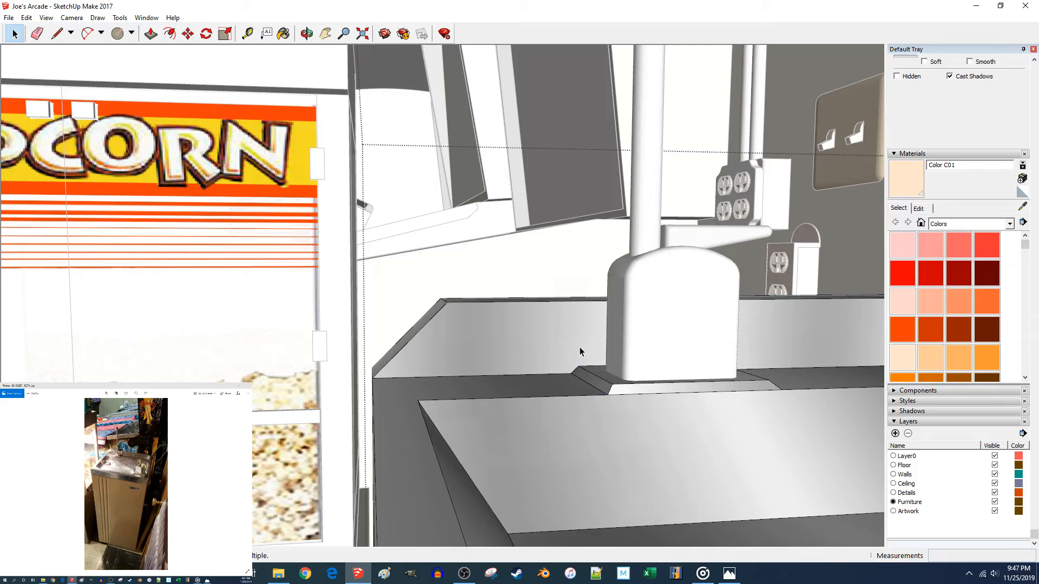
Remove the leftover vertical plate outline from the backsplash behind the faucet.
{"action": "scroll", "coordinate": [580, 352], "scroll_direction": "down", "scroll_amount": 5}
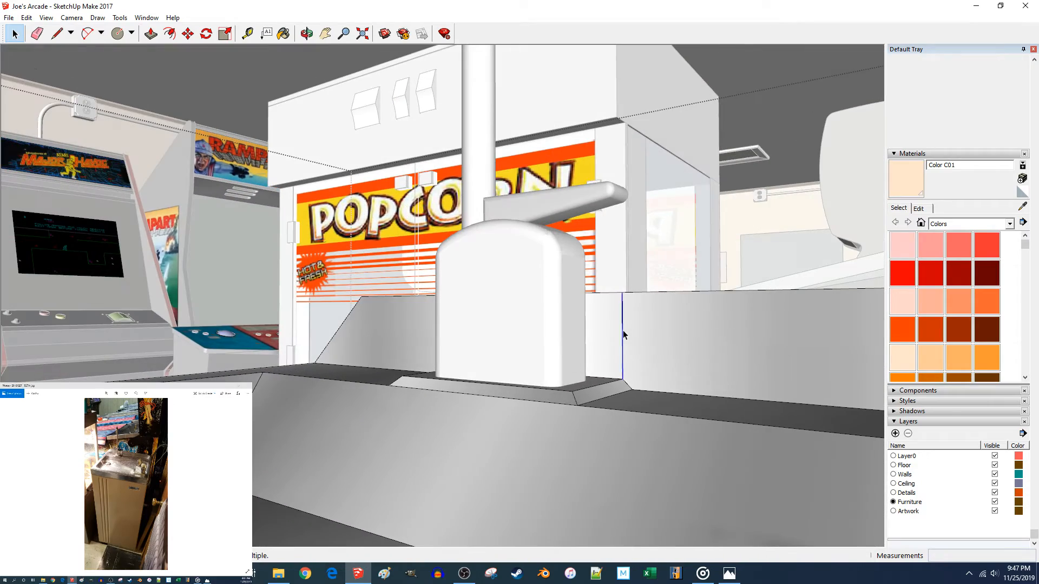
{"action": "left_click", "coordinate": [640, 335]}
{"action": "middle_click_drag", "start_coordinate": [641, 335], "coordinate": [555, 465]}
{"action": "scroll", "coordinate": [550, 463], "scroll_direction": "down", "scroll_amount": 5}
{"action": "scroll", "coordinate": [549, 462], "scroll_direction": "up", "scroll_amount": 5}
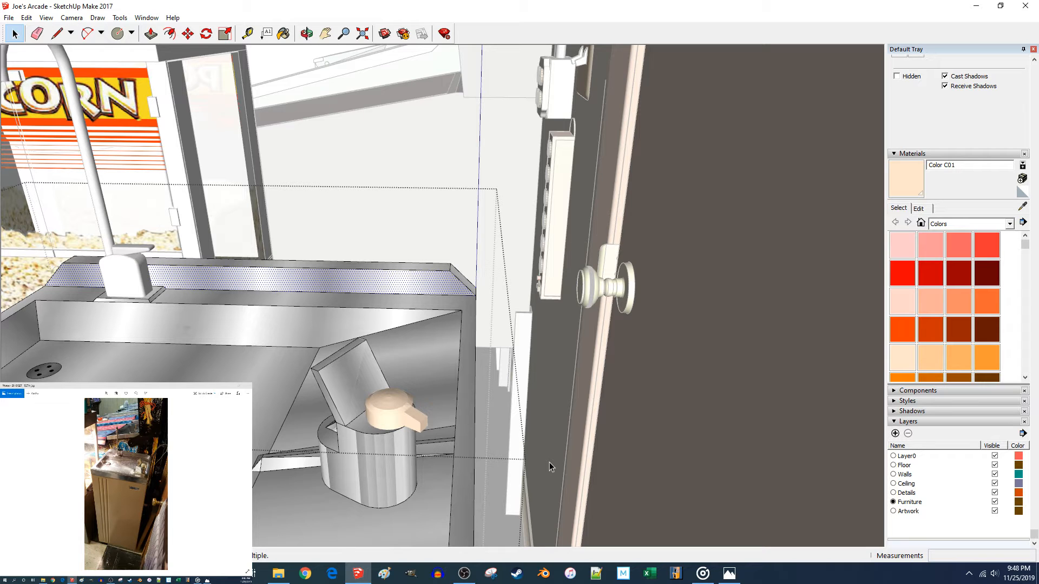
{"action": "left_click", "coordinate": [464, 577]}
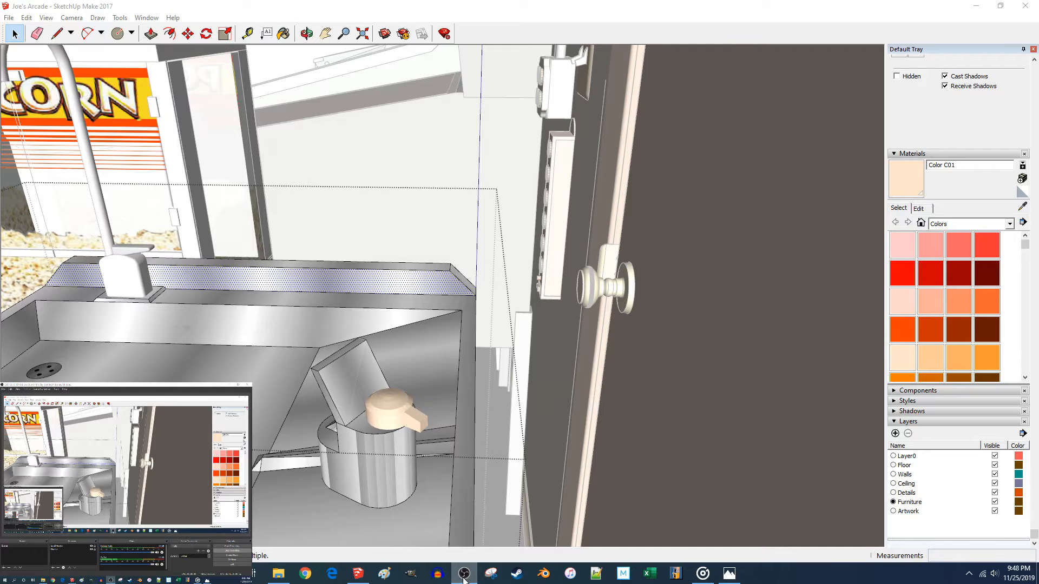
{"action": "left_click", "coordinate": [464, 577]}
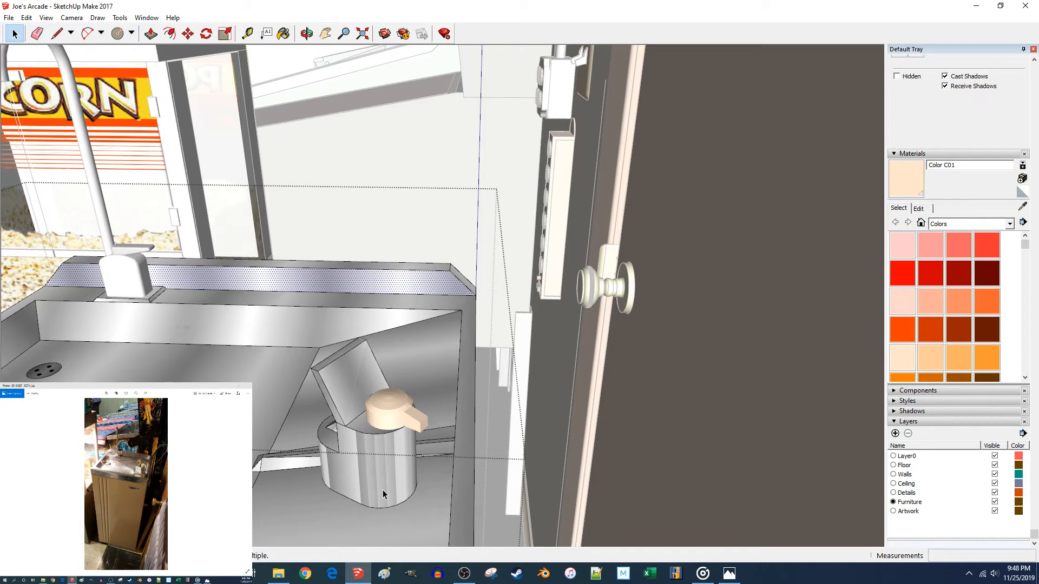
Draw a short guide line inward from the inner rim at the basin's front wall, perpendicular to the rim.
{"action": "middle_click_drag", "start_coordinate": [284, 382], "coordinate": [528, 392]}
{"action": "key", "text": "l"}
{"action": "left_click", "coordinate": [448, 384]}
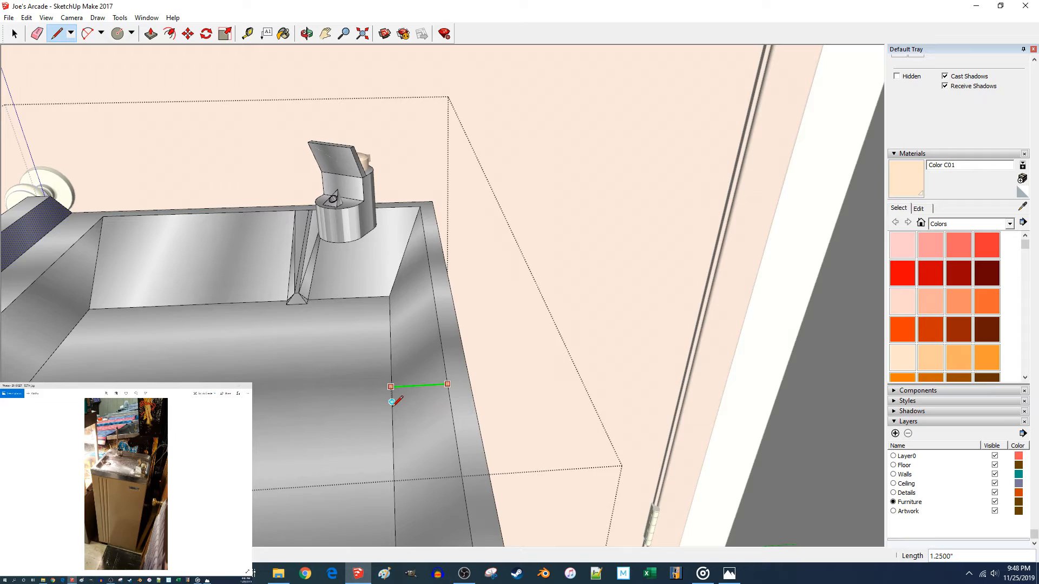
{"action": "type", "text": "1.6738"}
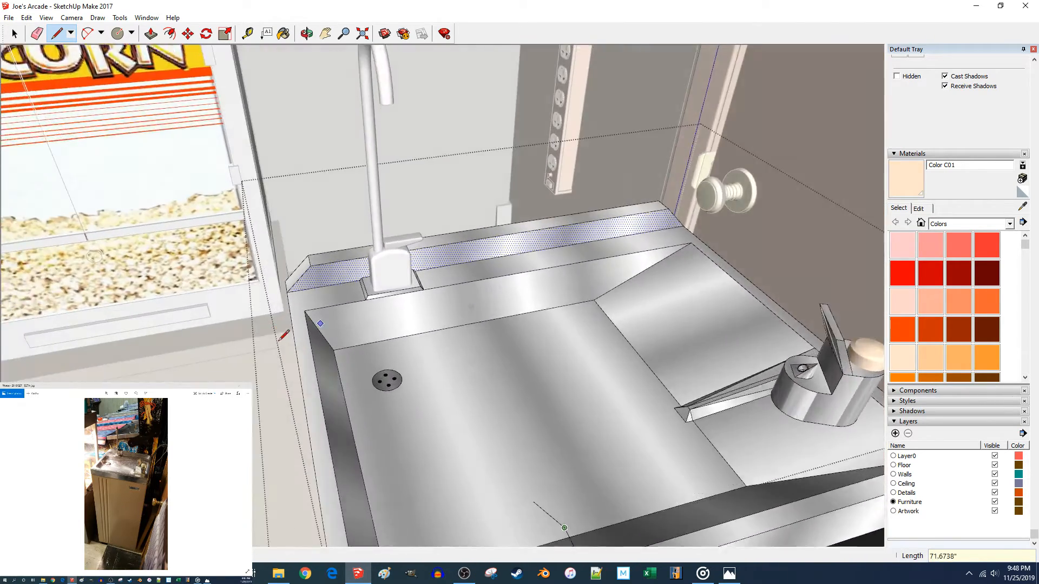
{"action": "scroll", "coordinate": [279, 341], "scroll_direction": "up", "scroll_amount": 2}
{"action": "key", "text": "Escape"}
Draw matching short guide lines inward from the inner rim at the drain-side wall and the rear wall.
{"action": "left_click", "coordinate": [259, 441]}
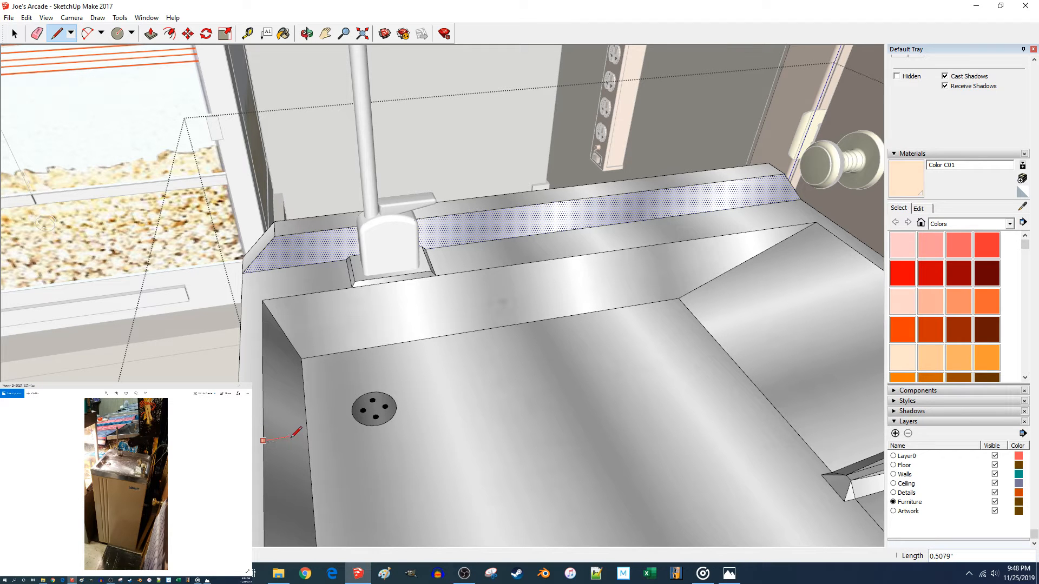
{"action": "scroll", "coordinate": [295, 436], "scroll_direction": "down", "scroll_amount": 3}
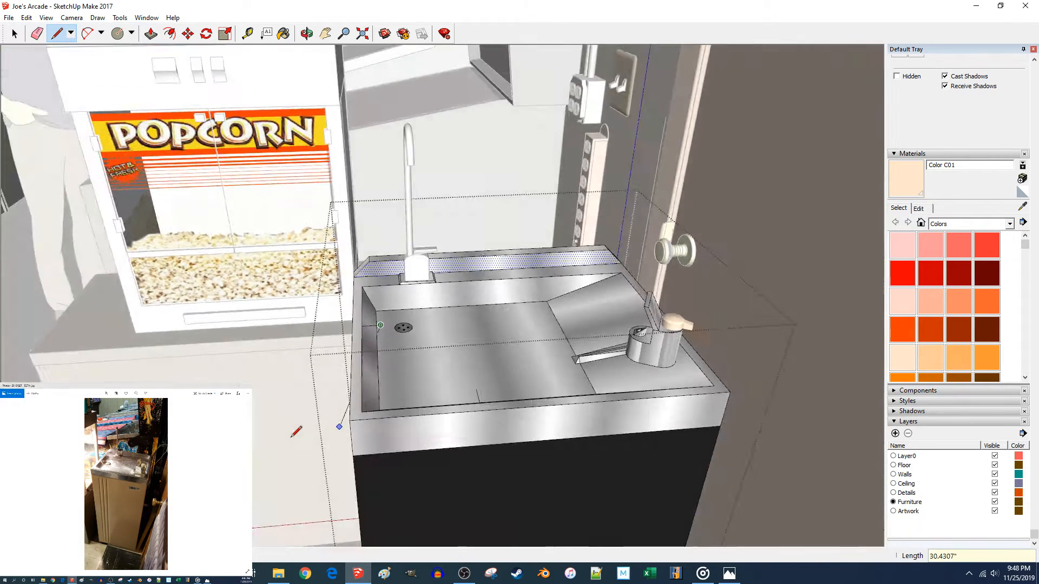
{"action": "scroll", "coordinate": [335, 397], "scroll_direction": "up", "scroll_amount": 3}
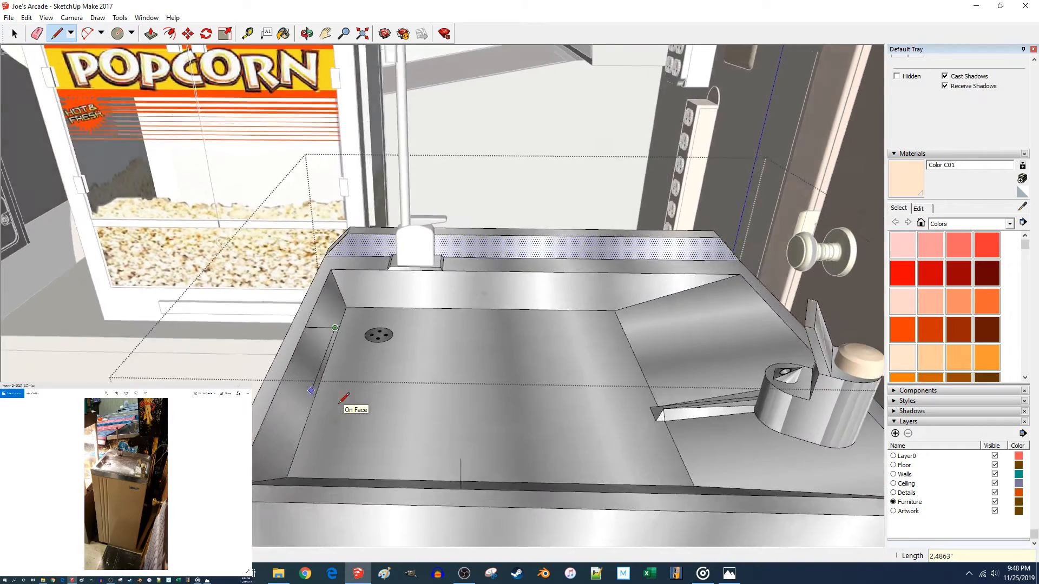
{"action": "middle_click_drag", "start_coordinate": [339, 403], "coordinate": [340, 399]}
{"action": "key", "text": "Escape"}
{"action": "scroll", "coordinate": [377, 368], "scroll_direction": "up", "scroll_amount": 3}
{"action": "middle_click_drag", "start_coordinate": [406, 297], "coordinate": [415, 286]}
{"action": "left_click", "coordinate": [416, 281]}
{"action": "key", "text": "Return"}
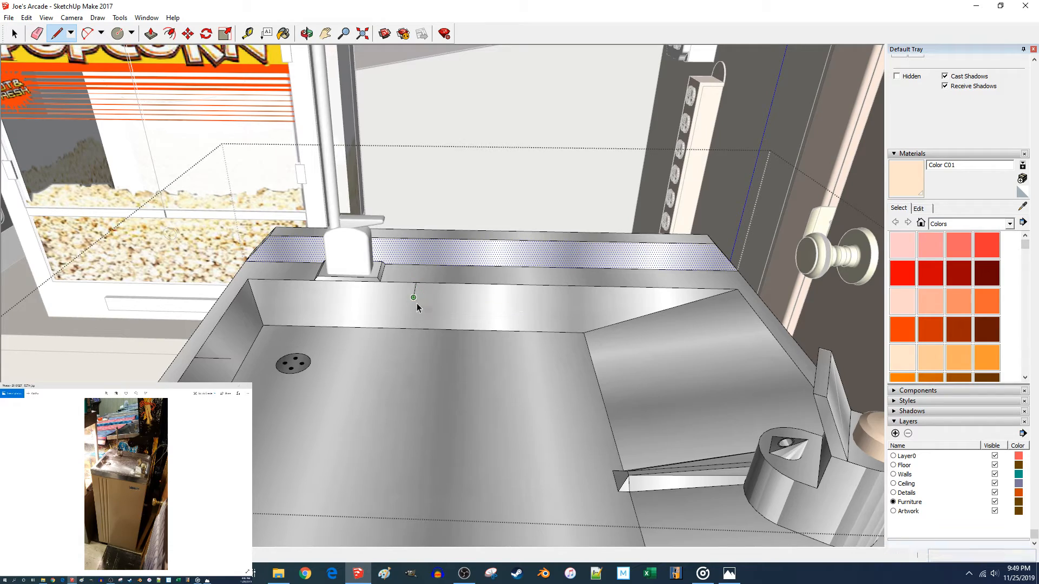
Move the basin floor's rear edge 0.25 inch outward to line up with the rear guide line.
{"action": "key", "text": "space"}
{"action": "left_click", "coordinate": [407, 329]}
{"action": "middle_click_drag", "start_coordinate": [406, 328], "coordinate": [475, 426]}
{"action": "left_click", "coordinate": [475, 426]}
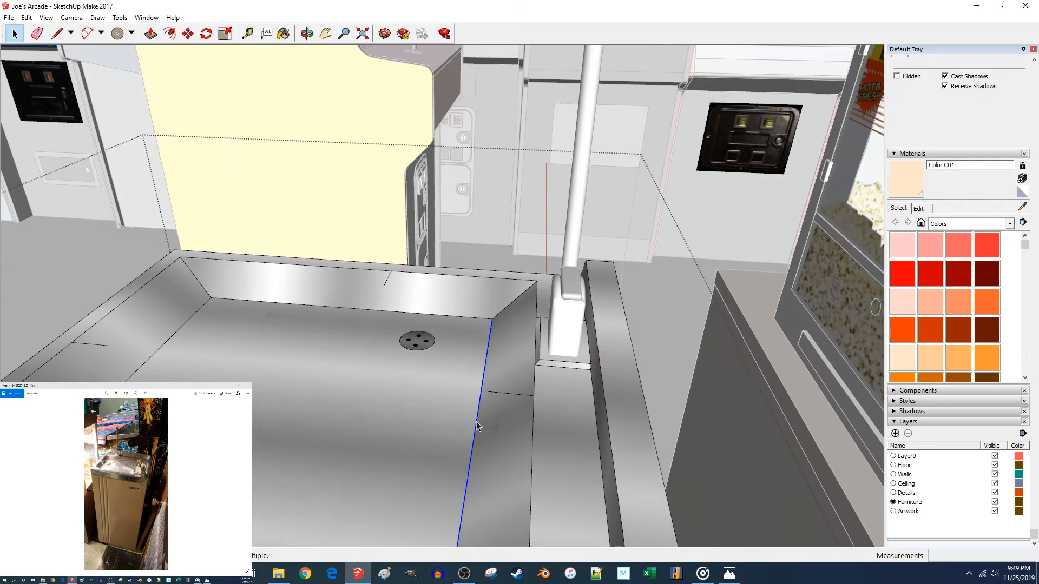
{"action": "key", "text": "m"}
{"action": "left_click", "coordinate": [478, 420]}
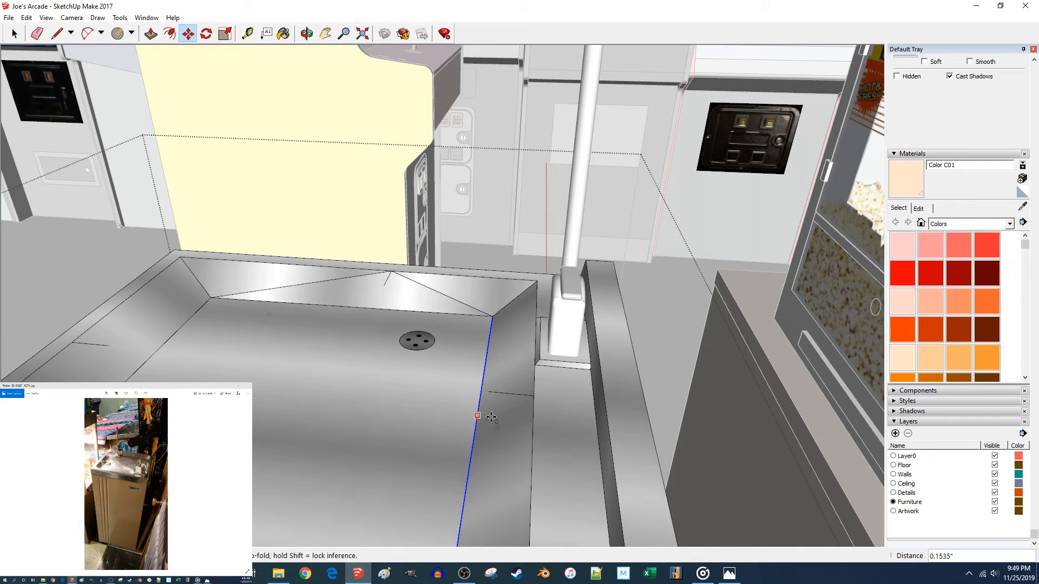
{"action": "left_click", "coordinate": [489, 390]}
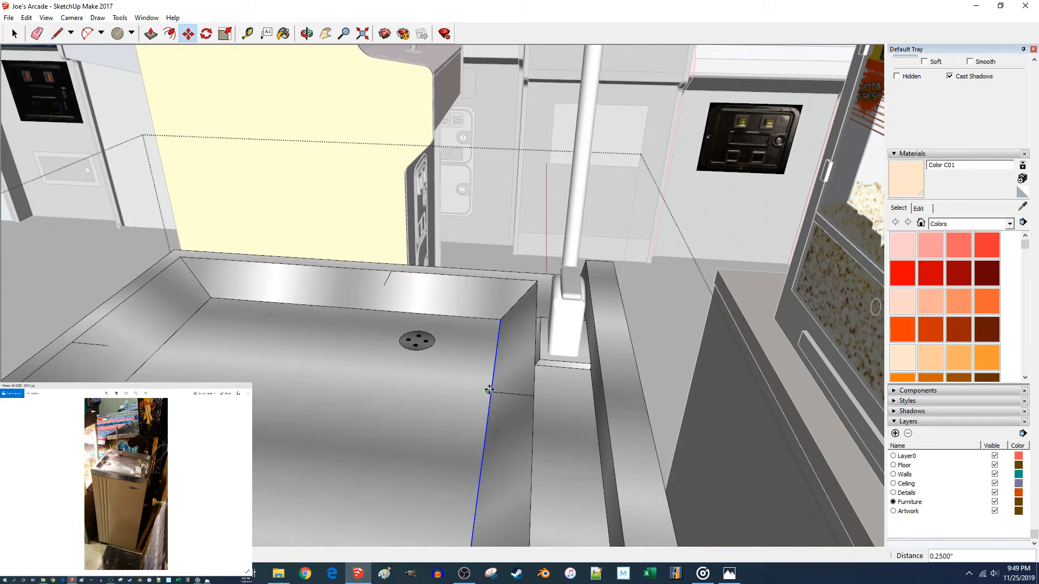
Move the basin floor's drain-side edge 0.25 inch to line up with the guide line on that wall.
{"action": "key", "text": "space"}
{"action": "left_click", "coordinate": [432, 316]}
{"action": "key", "text": "m"}
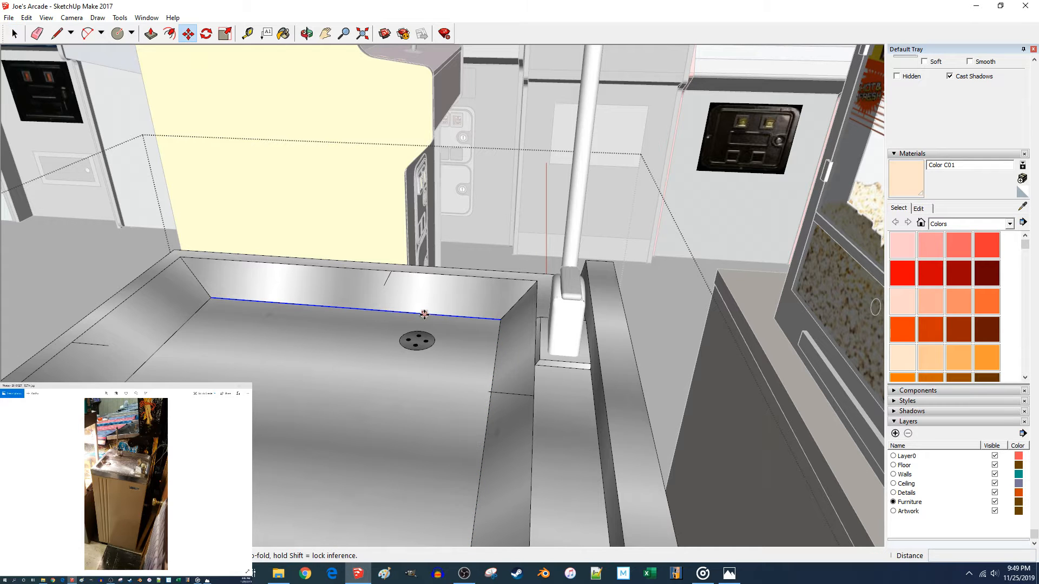
{"action": "left_click", "coordinate": [426, 313]}
{"action": "left_click", "coordinate": [401, 309]}
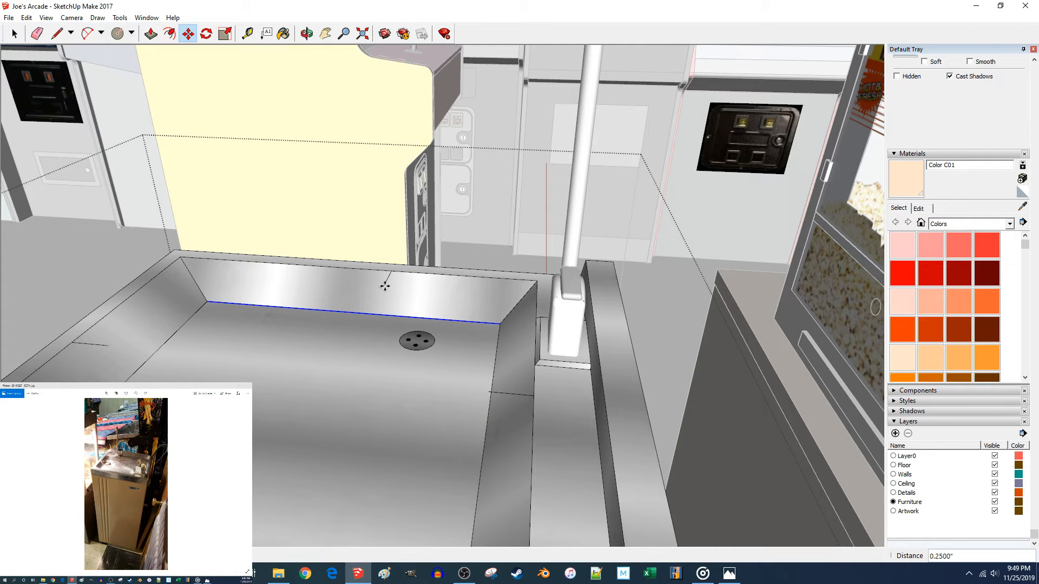
Move the basin floor's front edge outward by 0.25 inch.
{"action": "key", "text": "space"}
{"action": "left_click", "coordinate": [186, 327]}
{"action": "key", "text": "m"}
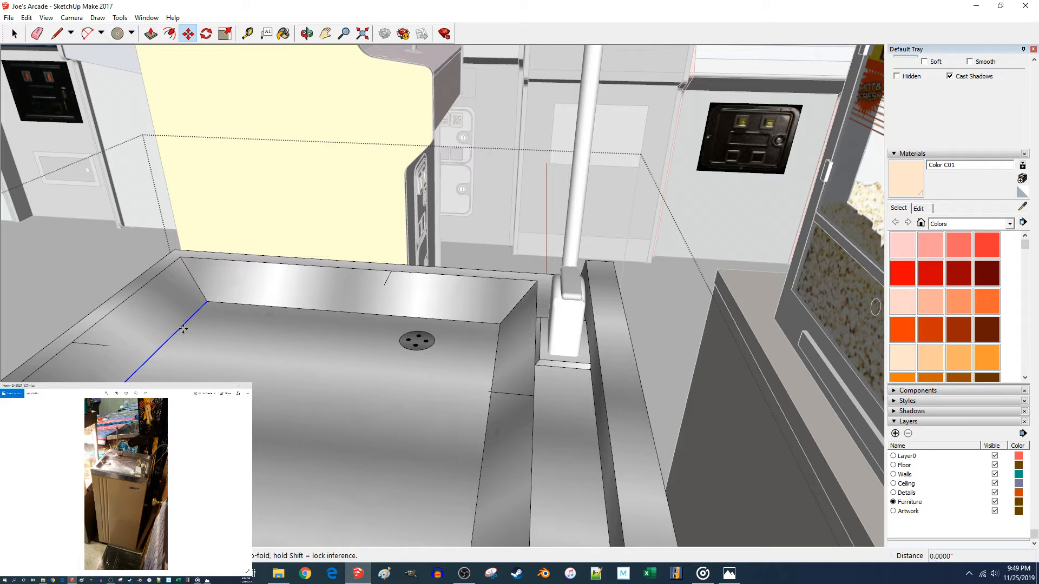
{"action": "left_click", "coordinate": [184, 326]}
{"action": "type", "text": ".25"}
{"action": "key", "text": "Return"}
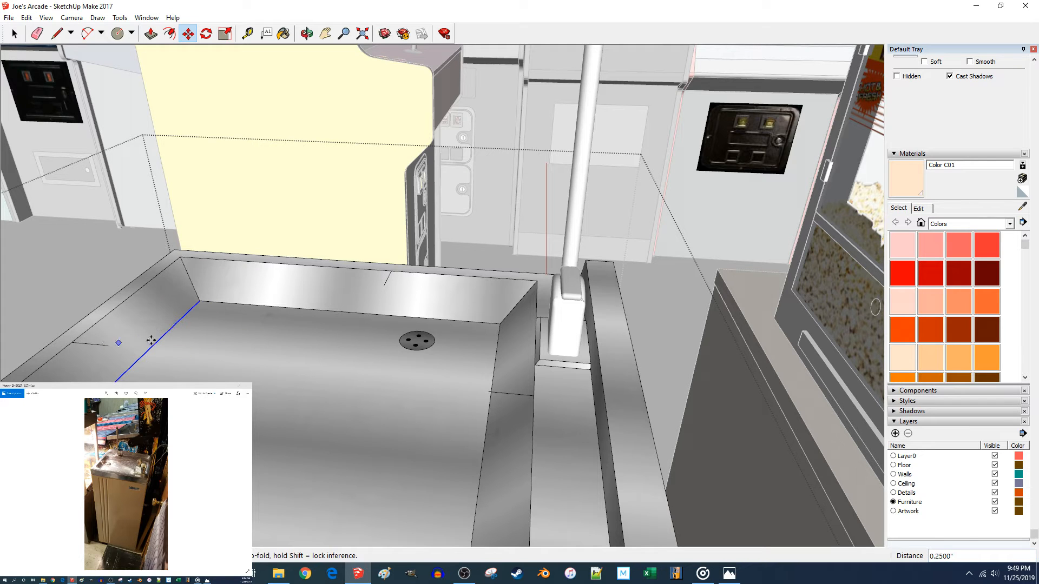
Delete the short guide lines on the basin's inner walls.
{"action": "key", "text": "space"}
{"action": "left_click", "coordinate": [385, 282]}
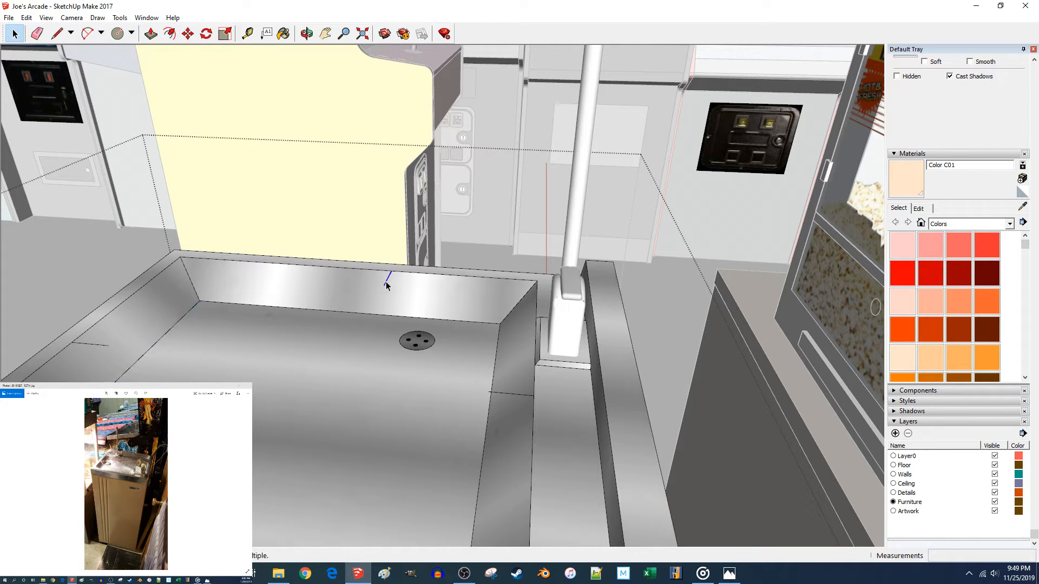
{"action": "left_click", "coordinate": [496, 393]}
{"action": "key", "text": "Delete"}
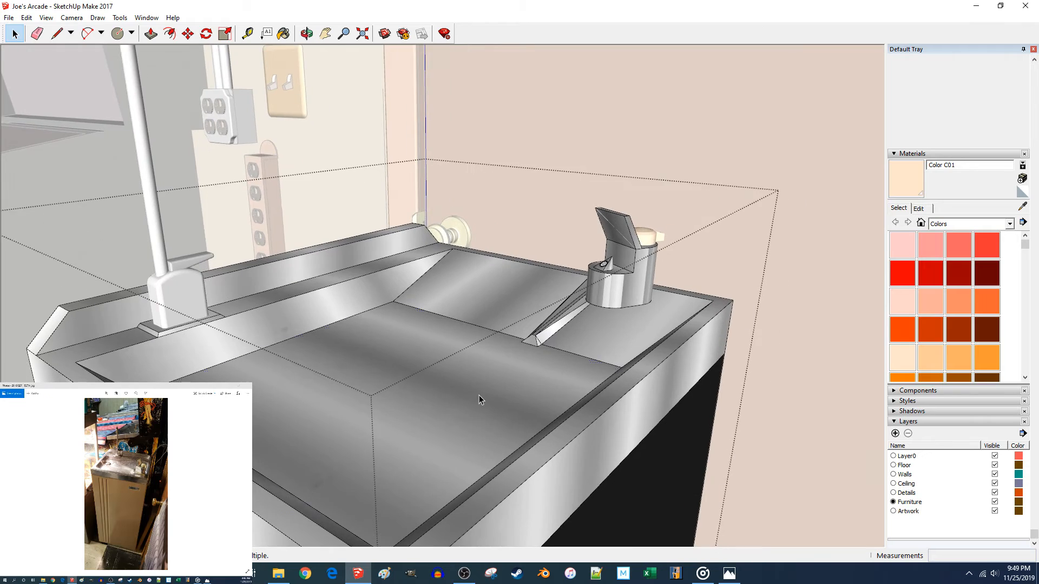
{"action": "left_click", "coordinate": [443, 400]}
{"action": "key", "text": "m"}
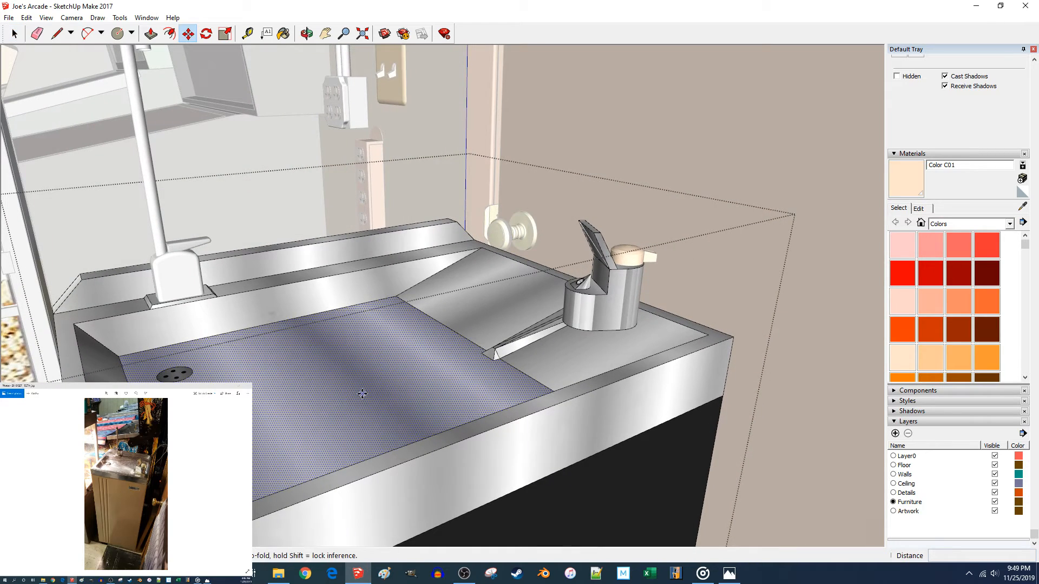
{"action": "left_click", "coordinate": [360, 393]}
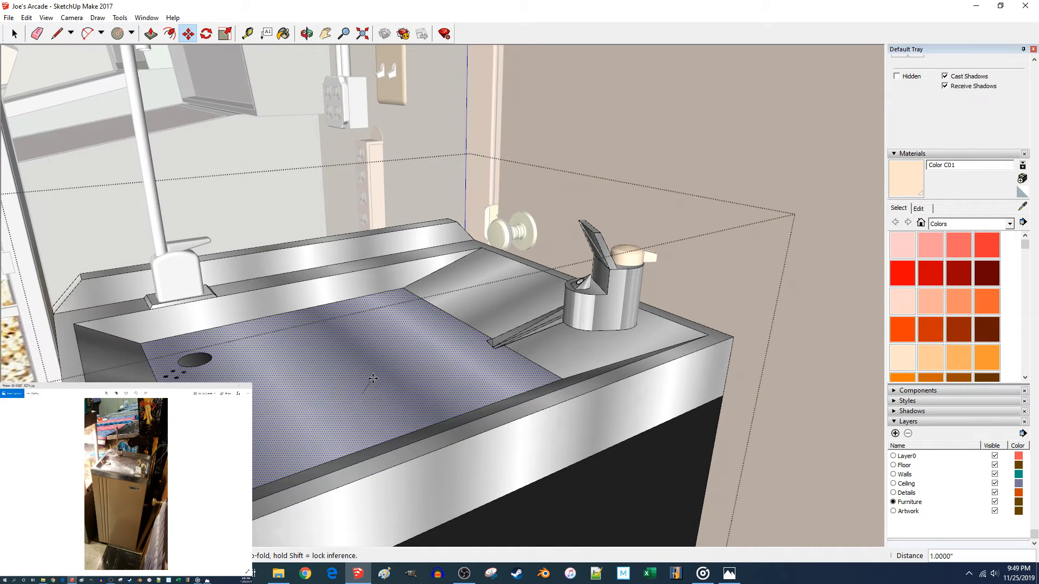
{"action": "key", "text": "Escape"}
{"action": "key", "text": "space"}
Raise the basin floor together with its drain by 0.25 inch along the blue axis.
{"action": "left_click", "coordinate": [181, 377]}
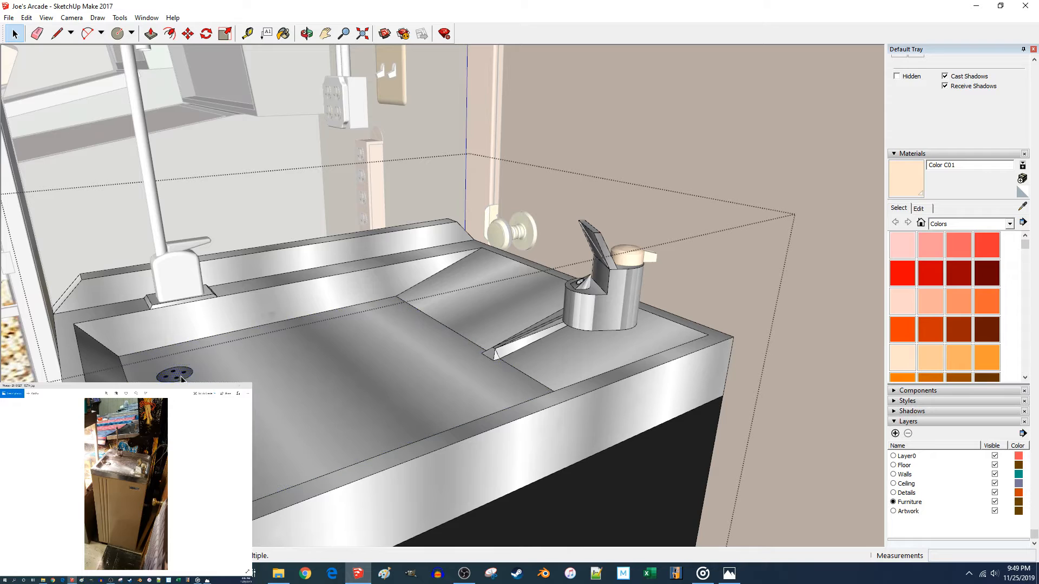
{"action": "left_click", "coordinate": [252, 385], "text": "shift"}
{"action": "key", "text": "m"}
{"action": "left_click", "coordinate": [263, 410]}
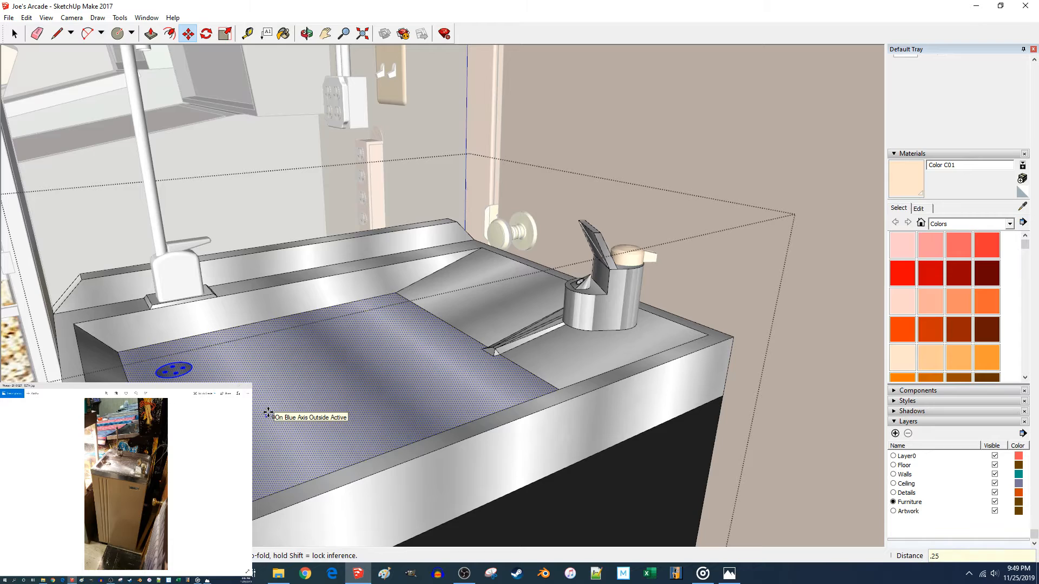
{"action": "key", "text": "Return"}
{"action": "key", "text": "space"}
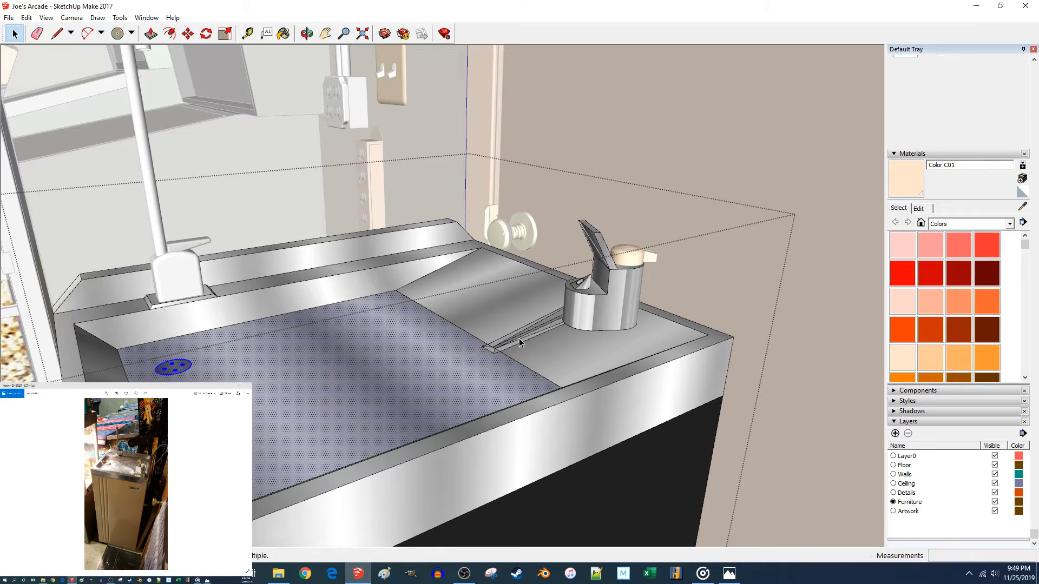
Move the short edge at the tip of the bubbler's drain channel 0.25 inch along the red axis.
{"action": "left_click", "coordinate": [518, 339]}
{"action": "scroll", "coordinate": [499, 368], "scroll_direction": "up", "scroll_amount": 6}
{"action": "middle_click_drag", "start_coordinate": [457, 381], "coordinate": [546, 437]}
{"action": "left_click", "coordinate": [546, 436]}
{"action": "key", "text": "m"}
{"action": "left_click", "coordinate": [541, 435]}
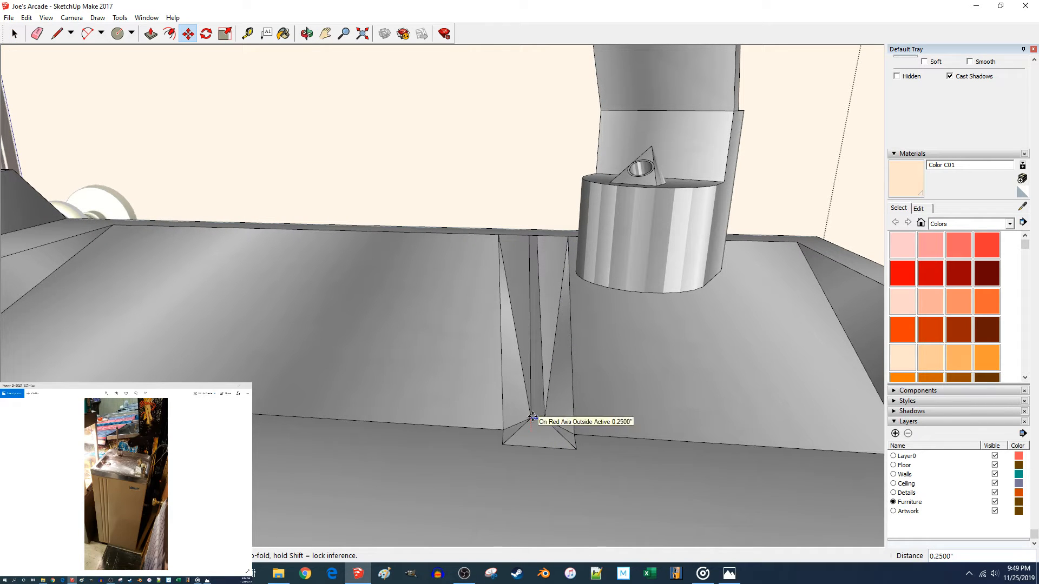
{"action": "key", "text": "Return"}
{"action": "key", "text": "space"}
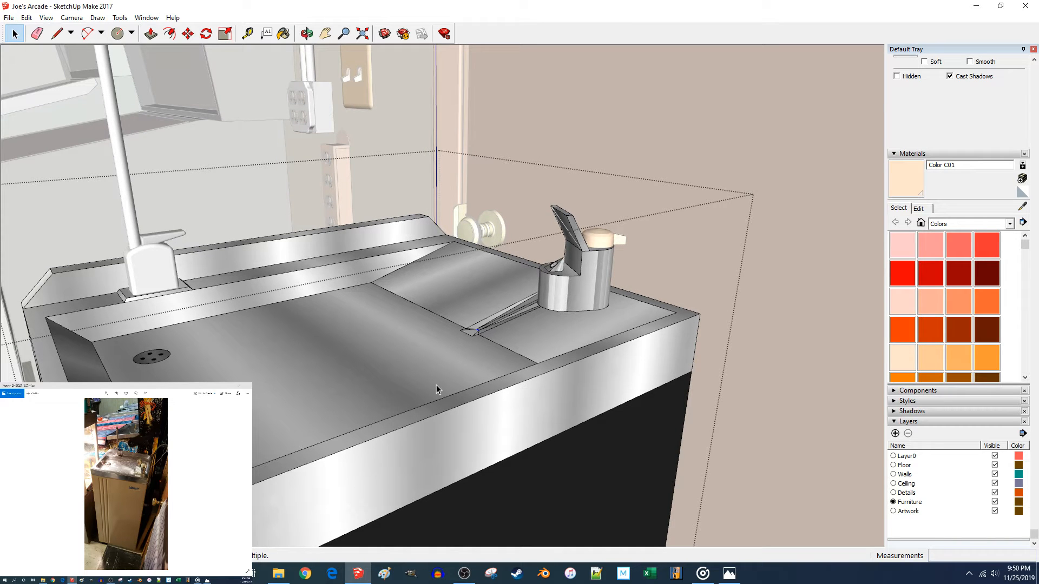
Delete the inner edges and faces of the narrow channel in the sloped wall beside the bubbler.
{"action": "middle_click_drag", "start_coordinate": [505, 373], "coordinate": [587, 390]}
{"action": "scroll", "coordinate": [466, 408], "scroll_direction": "up", "scroll_amount": 3}
{"action": "left_click", "coordinate": [476, 471]}
{"action": "left_click", "coordinate": [487, 464]}
{"action": "left_click", "coordinate": [479, 462]}
{"action": "key", "text": "Delete"}
{"action": "left_click", "coordinate": [475, 460]}
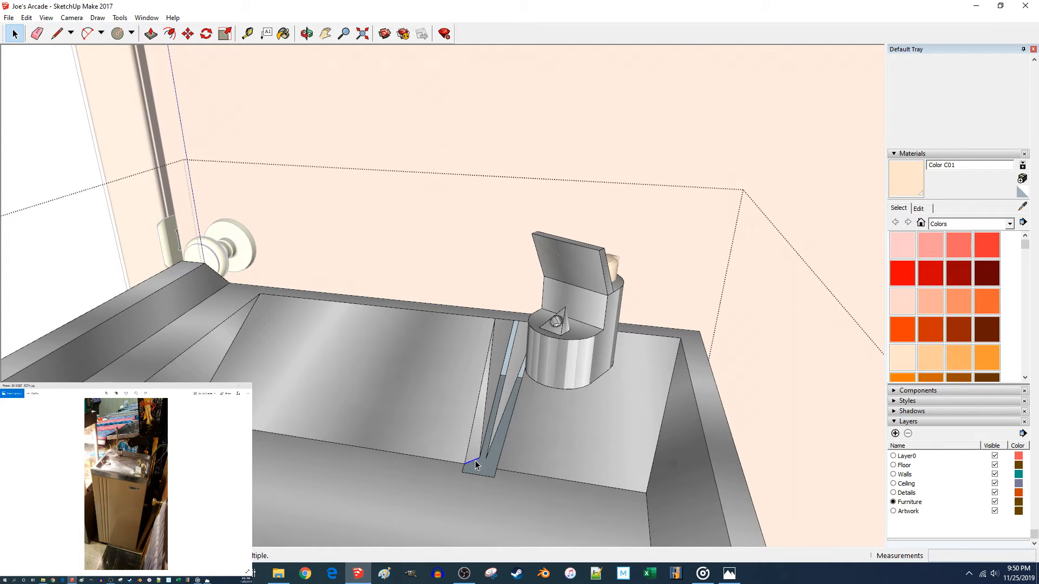
{"action": "key", "text": "Delete"}
{"action": "left_click", "coordinate": [480, 455]}
{"action": "key", "text": "Delete"}
{"action": "left_click", "coordinate": [487, 453]}
{"action": "key", "text": "Delete"}
{"action": "left_click", "coordinate": [486, 454]}
{"action": "key", "text": "Delete"}
{"action": "left_click", "coordinate": [480, 453]}
{"action": "key", "text": "Delete"}
Move the open channel's short front edge 0.25 inch back to line up with the basin floor's edge.
{"action": "middle_click_drag", "start_coordinate": [479, 453], "coordinate": [575, 439]}
{"action": "left_click", "coordinate": [716, 431]}
{"action": "key", "text": "m"}
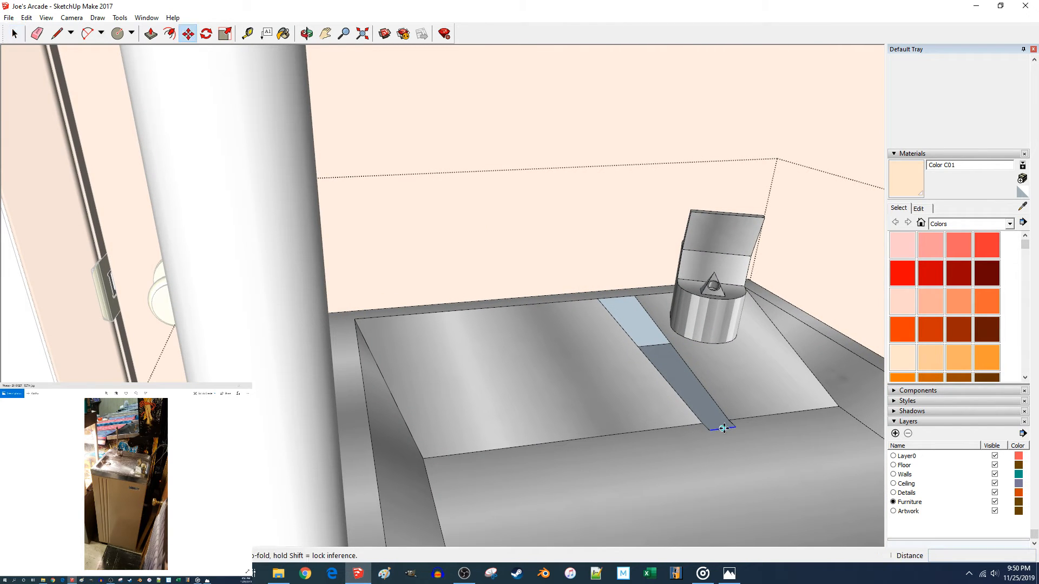
{"action": "left_click", "coordinate": [716, 431]}
{"action": "left_click", "coordinate": [721, 423]}
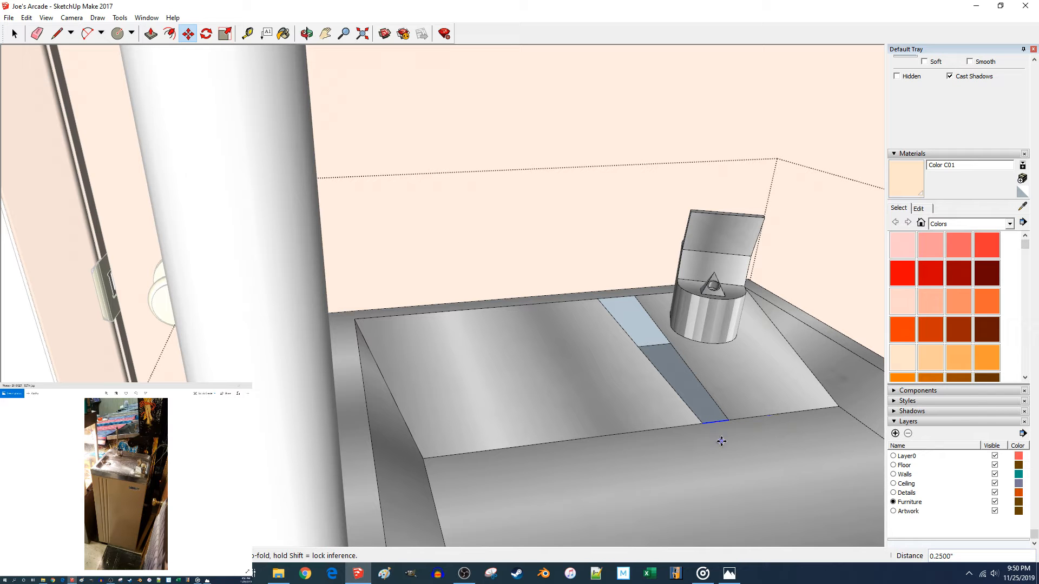
{"action": "key", "text": "space"}
Move the basin floor's bubbler-side edge 5 inches outward along the red axis to line up with the rim's inner corner.
{"action": "middle_click_drag", "start_coordinate": [697, 424], "coordinate": [561, 365]}
{"action": "left_click", "coordinate": [576, 367]}
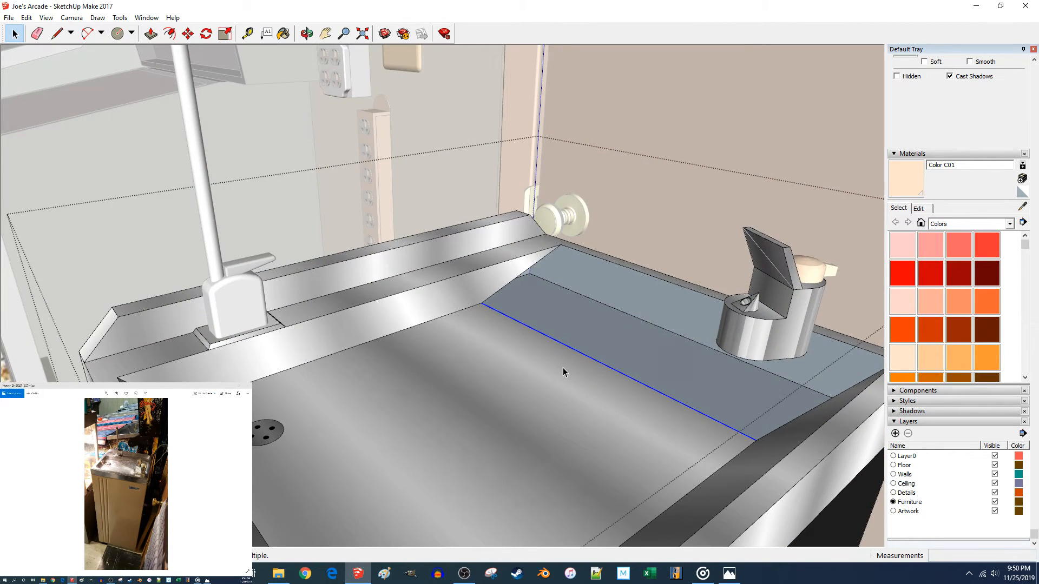
{"action": "scroll", "coordinate": [562, 372], "scroll_direction": "up", "scroll_amount": 5}
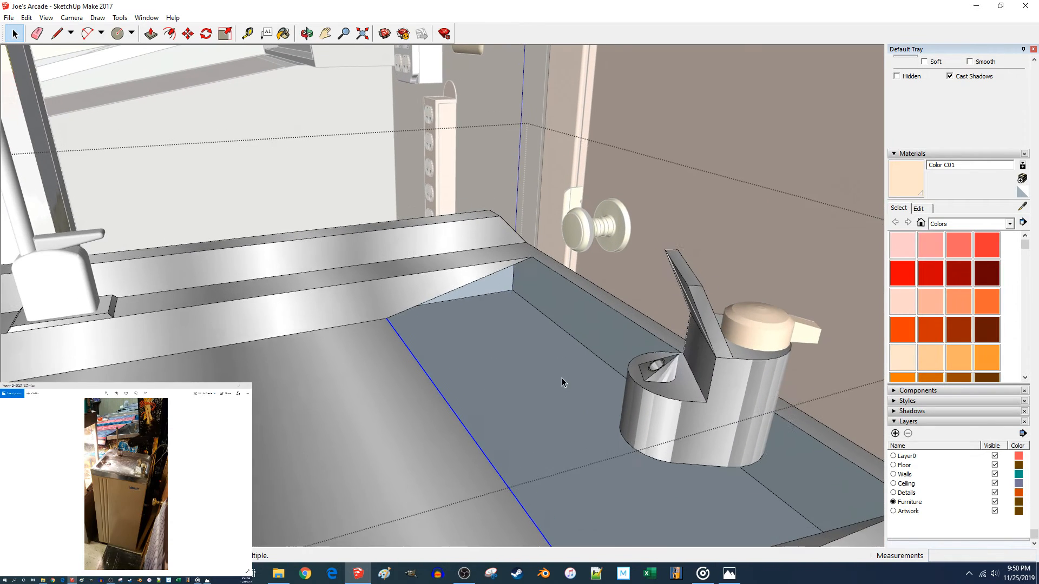
{"action": "key", "text": "m"}
{"action": "left_click", "coordinate": [432, 392]}
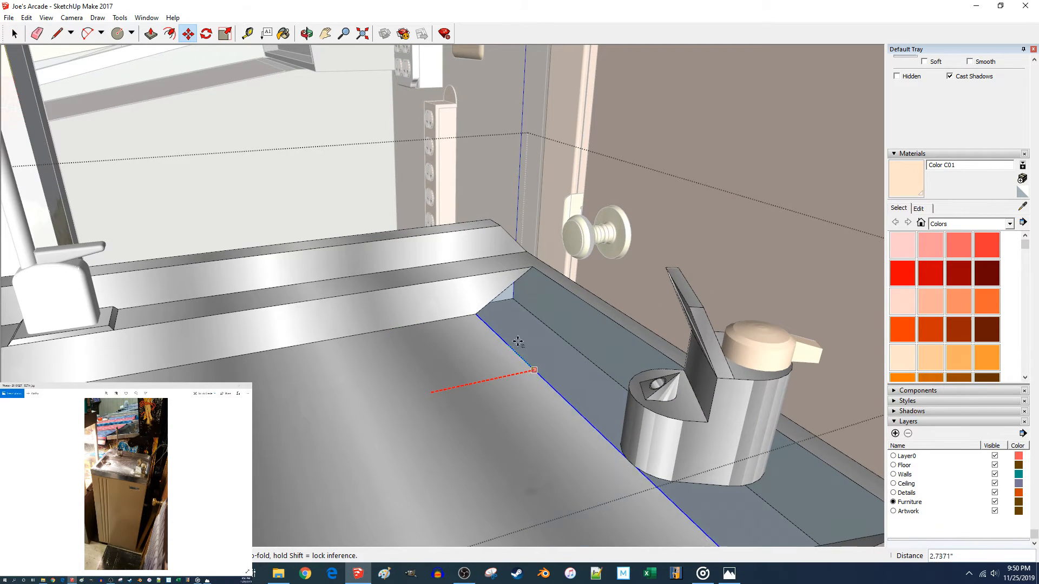
{"action": "left_click", "coordinate": [532, 268]}
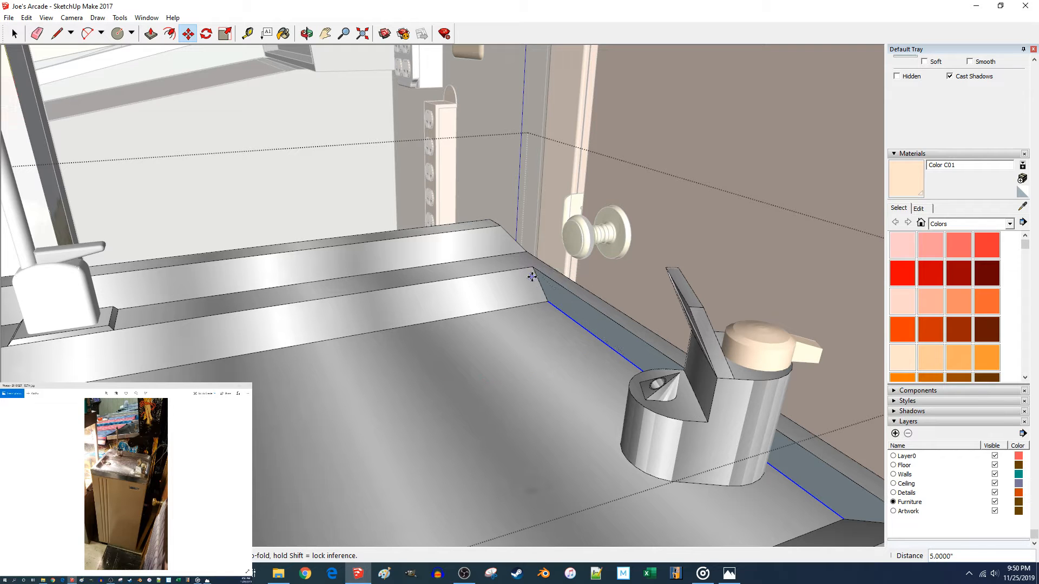
Move the floor's bubbler-side edge back inward by 1 inch so that wall slopes.
{"action": "left_click", "coordinate": [551, 308]}
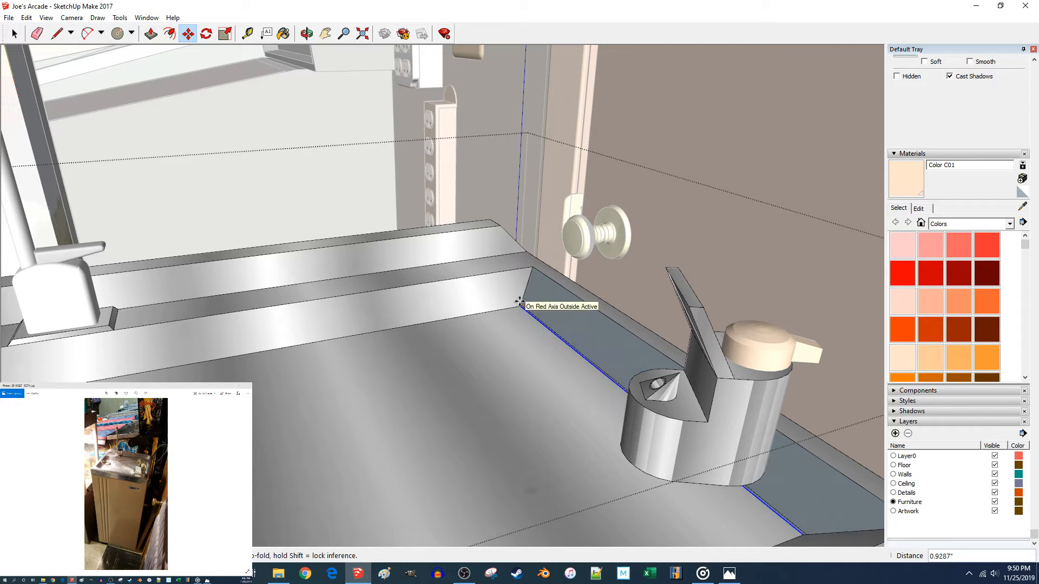
{"action": "type", "text": "1"}
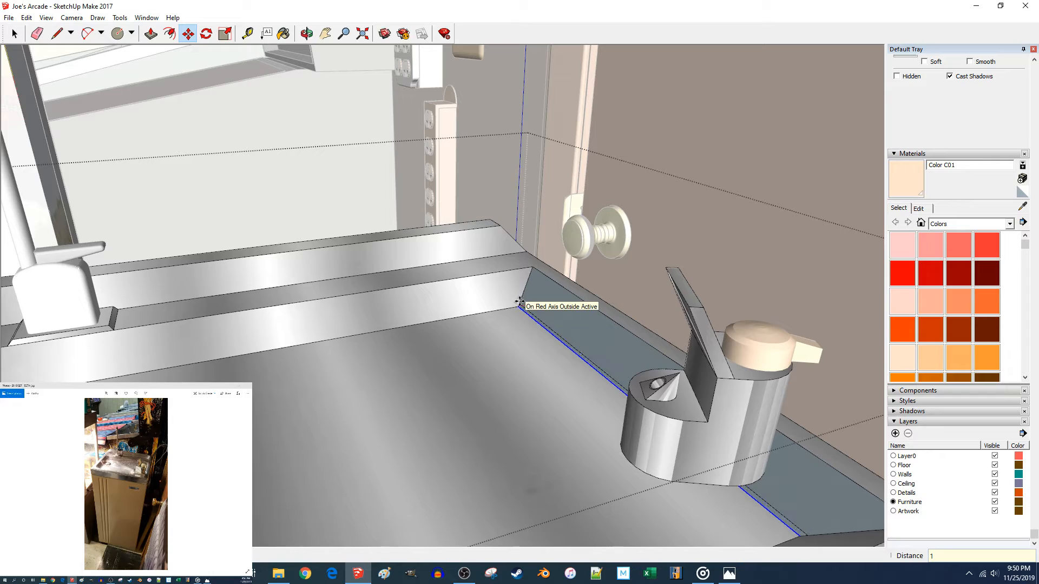
{"action": "key", "text": "Return"}
{"action": "scroll", "coordinate": [519, 302], "scroll_direction": "down", "scroll_amount": 4}
{"action": "middle_click_drag", "start_coordinate": [520, 302], "coordinate": [476, 302]}
{"action": "scroll", "coordinate": [476, 302], "scroll_direction": "up", "scroll_amount": 2}
{"action": "key", "text": "space"}
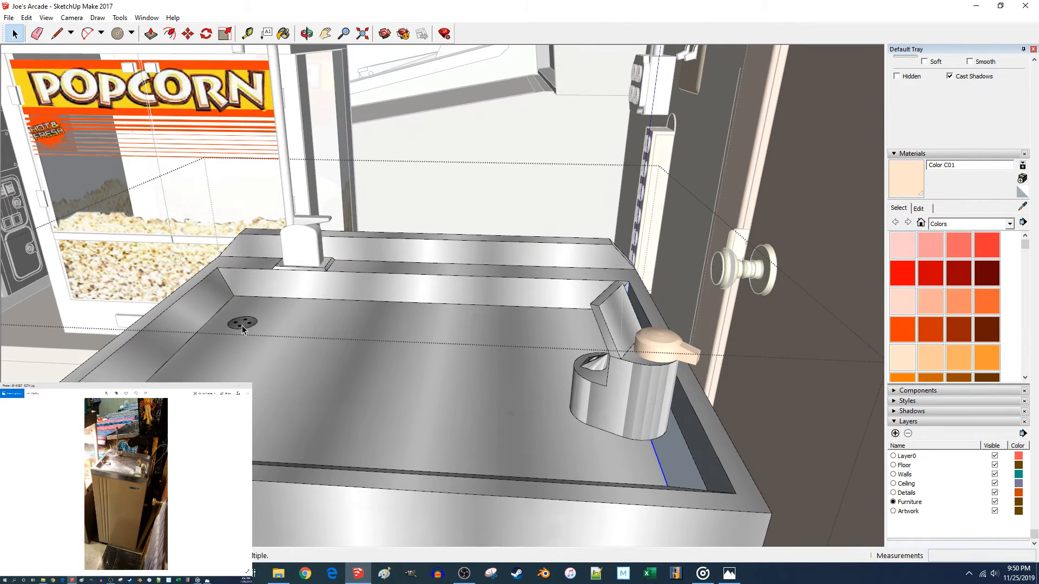
{"action": "triple_click", "coordinate": [242, 326]}
{"action": "left_click", "coordinate": [249, 324]}
{"action": "left_click", "coordinate": [301, 352], "text": "ctrl"}
{"action": "key", "text": "m"}
{"action": "left_click", "coordinate": [301, 362]}
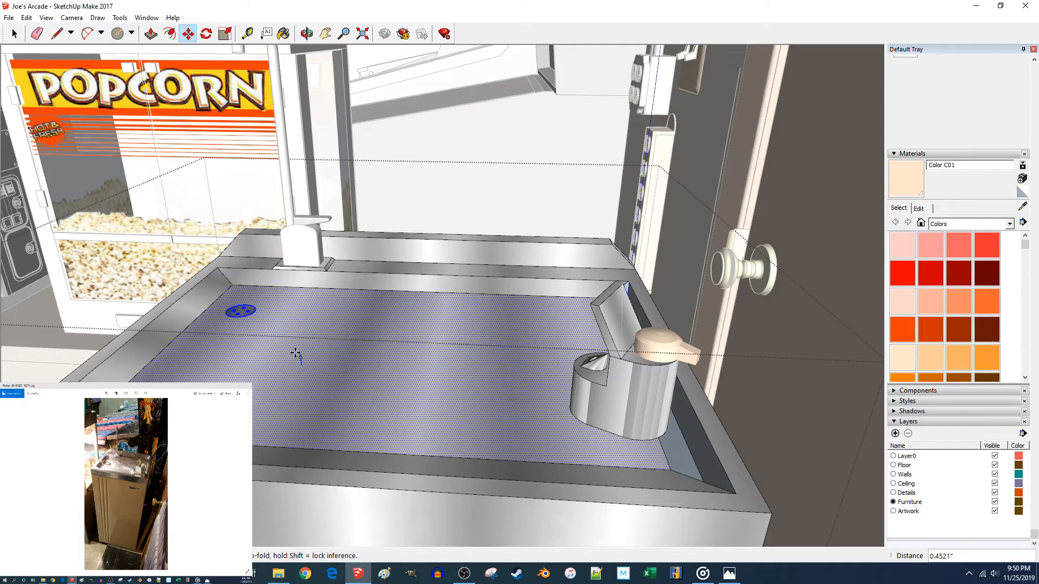
{"action": "key", "text": "Escape"}
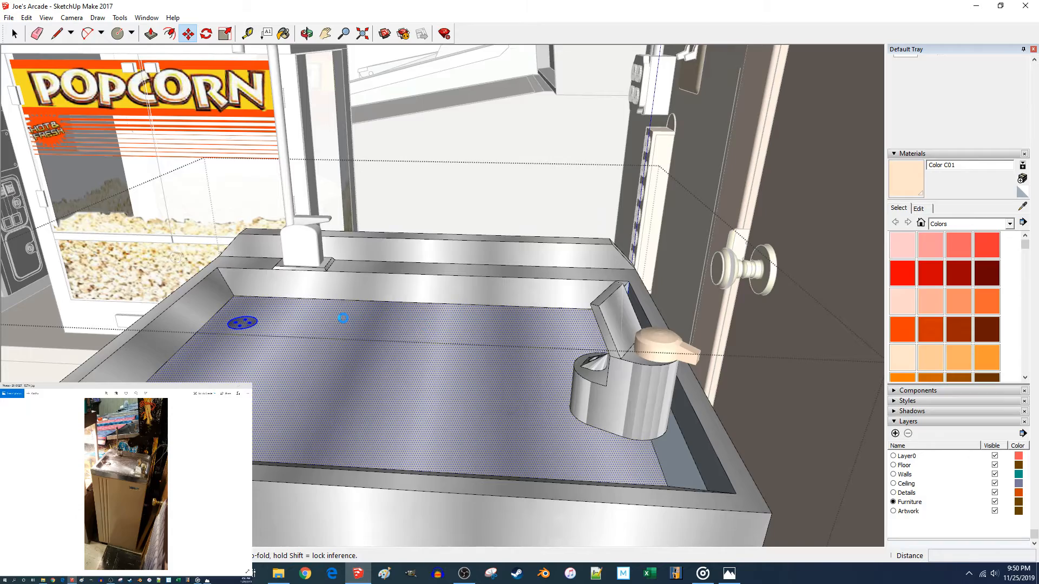
{"action": "middle_click_drag", "start_coordinate": [336, 319], "coordinate": [343, 318]}
{"action": "key", "text": "space"}
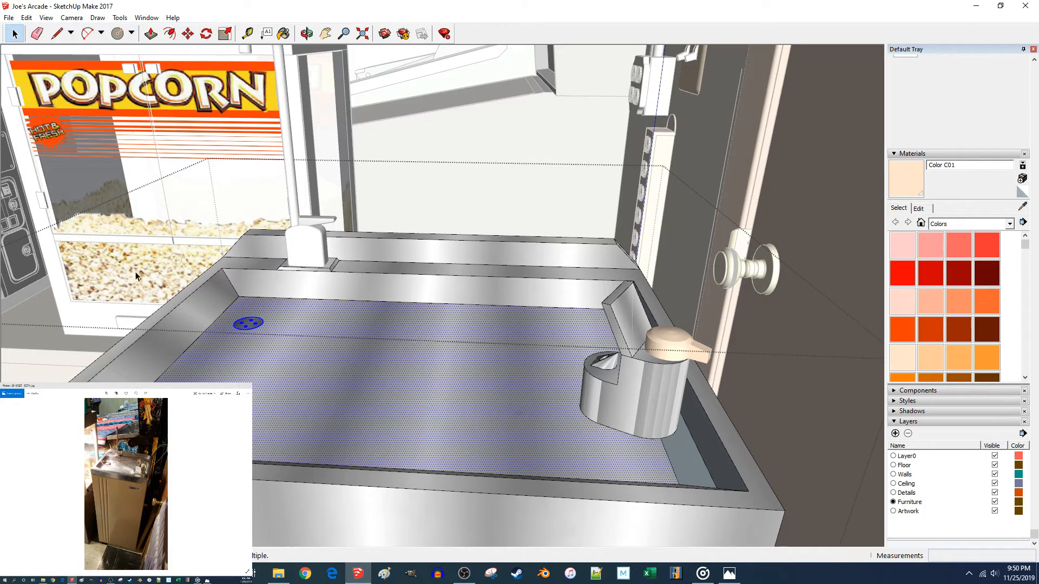
Move the drain with its holes 0.75 inch along the green axis toward the rear of the basin.
{"action": "scroll", "coordinate": [384, 292], "scroll_direction": "down", "scroll_amount": 8}
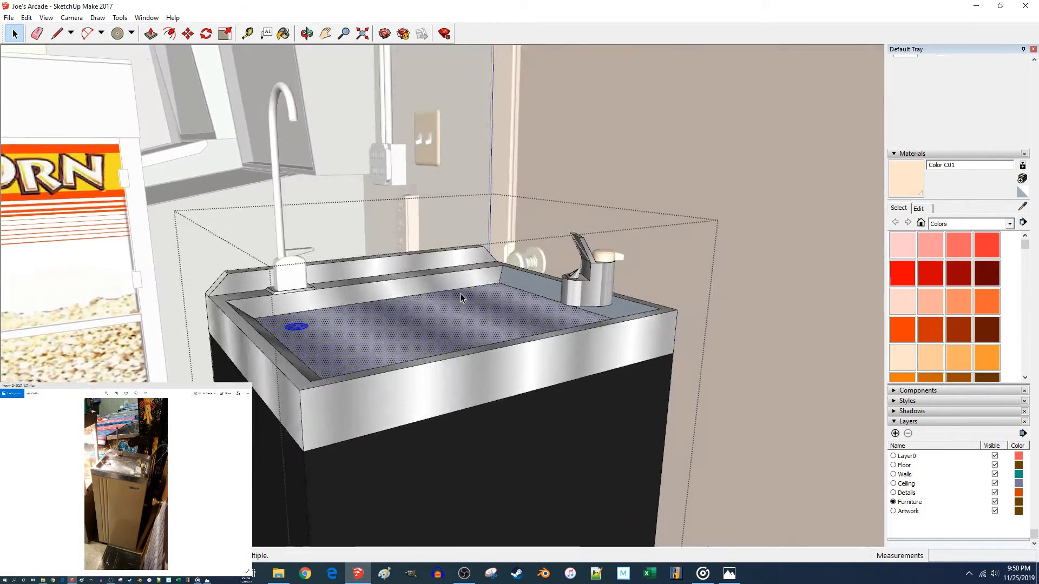
{"action": "scroll", "coordinate": [461, 298], "scroll_direction": "up", "scroll_amount": 10}
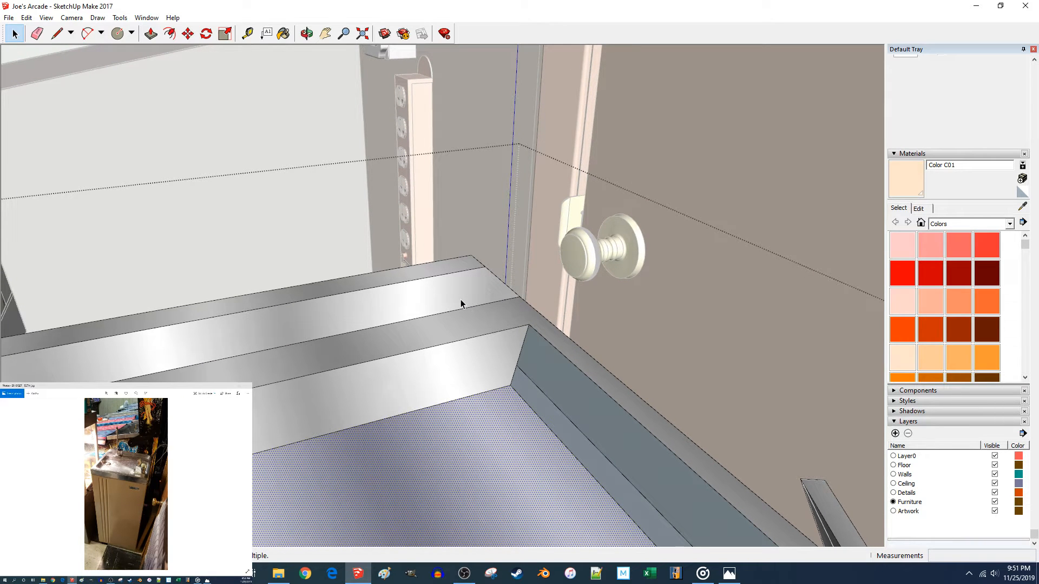
{"action": "scroll", "coordinate": [466, 301], "scroll_direction": "down", "scroll_amount": 4}
{"action": "middle_click_drag", "start_coordinate": [480, 290], "coordinate": [487, 418]}
{"action": "left_click", "coordinate": [410, 442]}
{"action": "key", "text": "m"}
{"action": "left_click", "coordinate": [445, 438]}
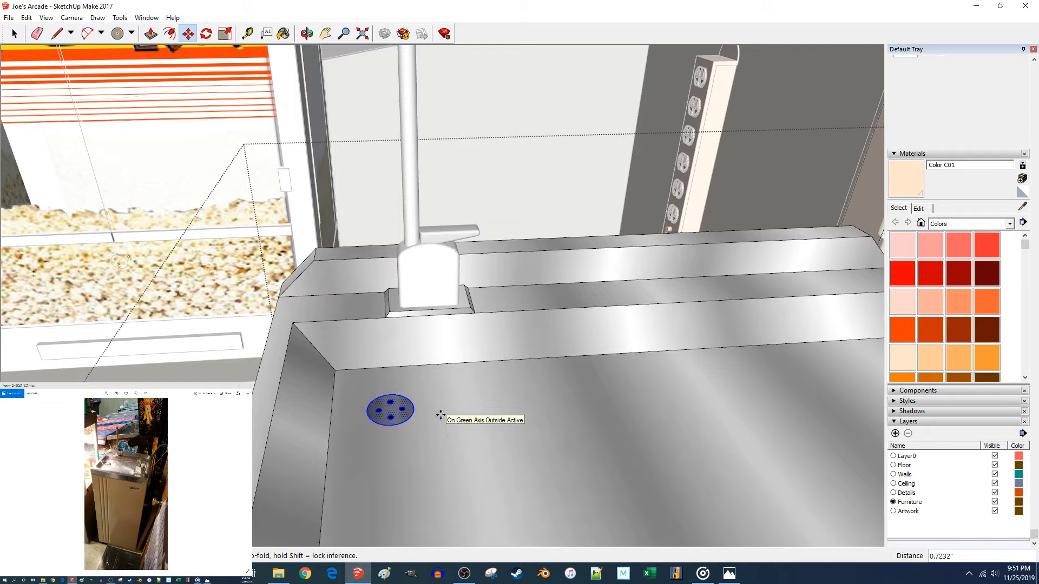
{"action": "type", "text": ".75"}
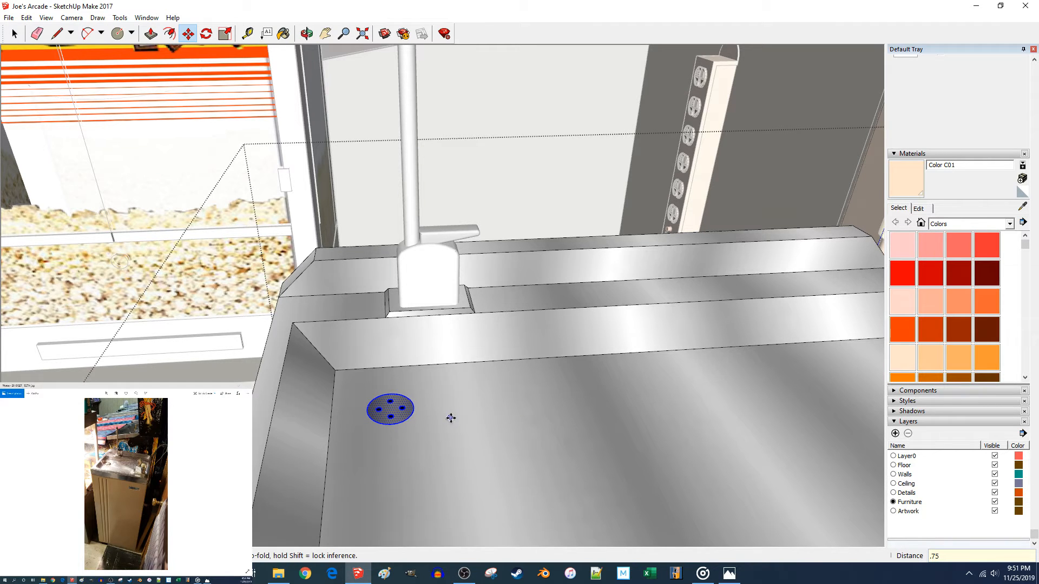
{"action": "scroll", "coordinate": [450, 430], "scroll_direction": "up", "scroll_amount": 5}
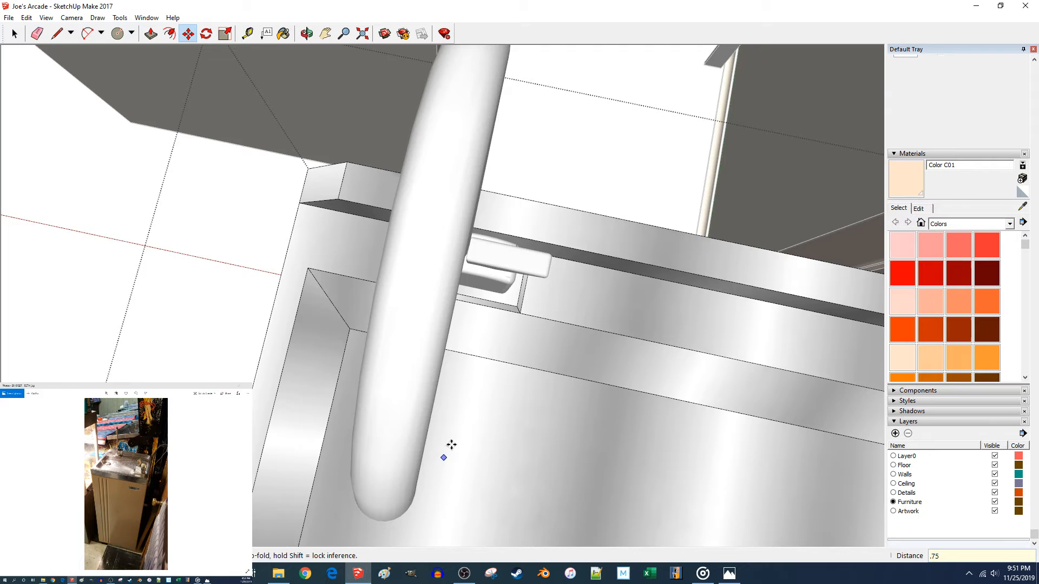
{"action": "scroll", "coordinate": [455, 441], "scroll_direction": "down", "scroll_amount": 5}
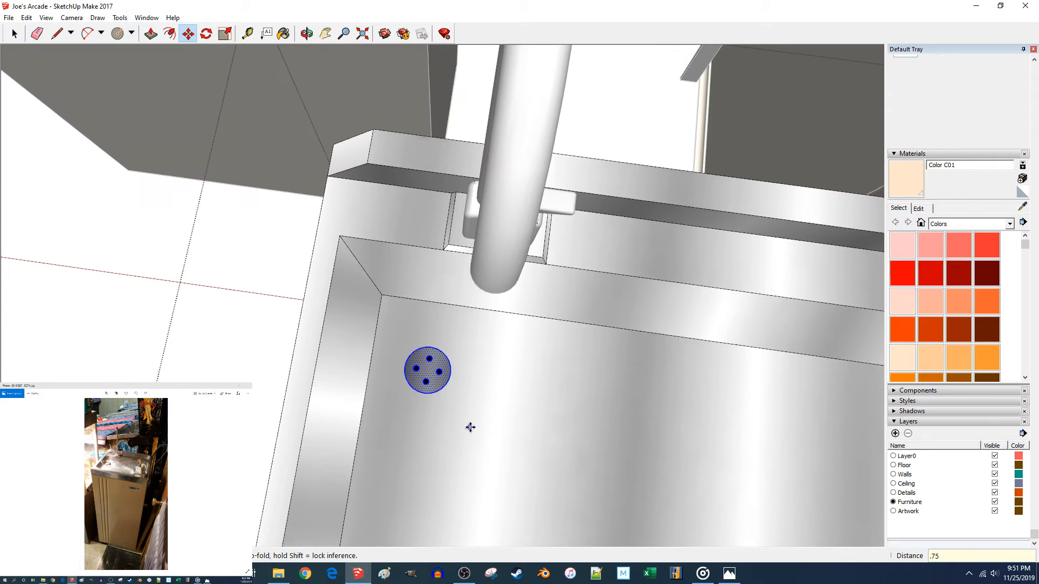
{"action": "scroll", "coordinate": [475, 425], "scroll_direction": "down", "scroll_amount": 2}
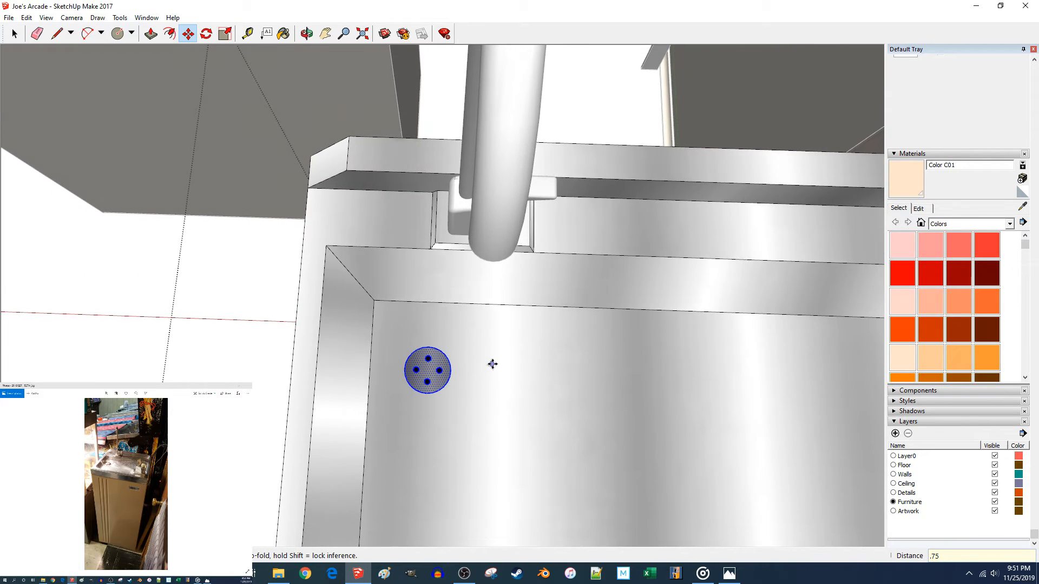
Select the beveled plate under the gooseneck faucet and move it 1 inch sideways toward the bubbler.
{"action": "middle_click_drag", "start_coordinate": [492, 365], "coordinate": [487, 197]}
{"action": "key", "text": "space"}
{"action": "left_click", "coordinate": [466, 247]}
{"action": "left_click", "coordinate": [466, 248]}
{"action": "left_click", "coordinate": [500, 238], "text": "ctrl"}
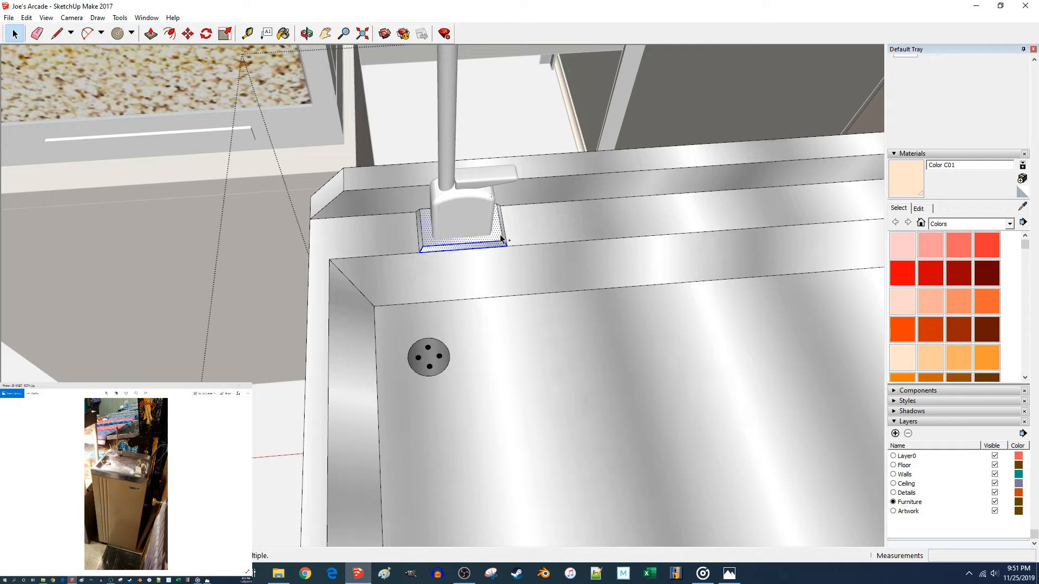
{"action": "middle_click_drag", "start_coordinate": [504, 235], "coordinate": [482, 183]}
{"action": "scroll", "coordinate": [405, 212], "scroll_direction": "up", "scroll_amount": 4}
{"action": "scroll", "coordinate": [437, 184], "scroll_direction": "down", "scroll_amount": 5}
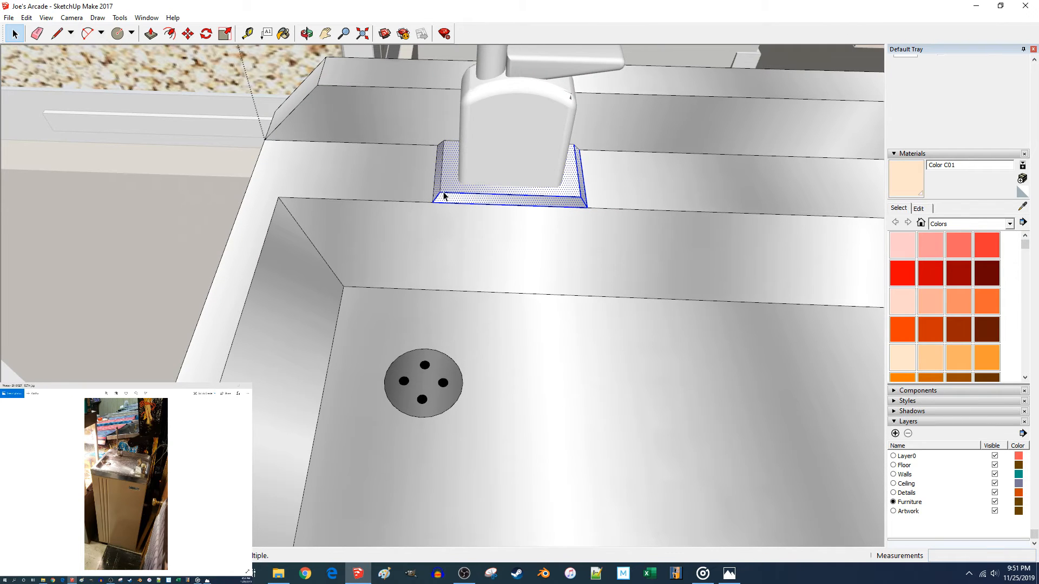
{"action": "middle_click_drag", "start_coordinate": [443, 215], "coordinate": [433, 225]}
{"action": "key", "text": "m"}
{"action": "left_click", "coordinate": [400, 316]}
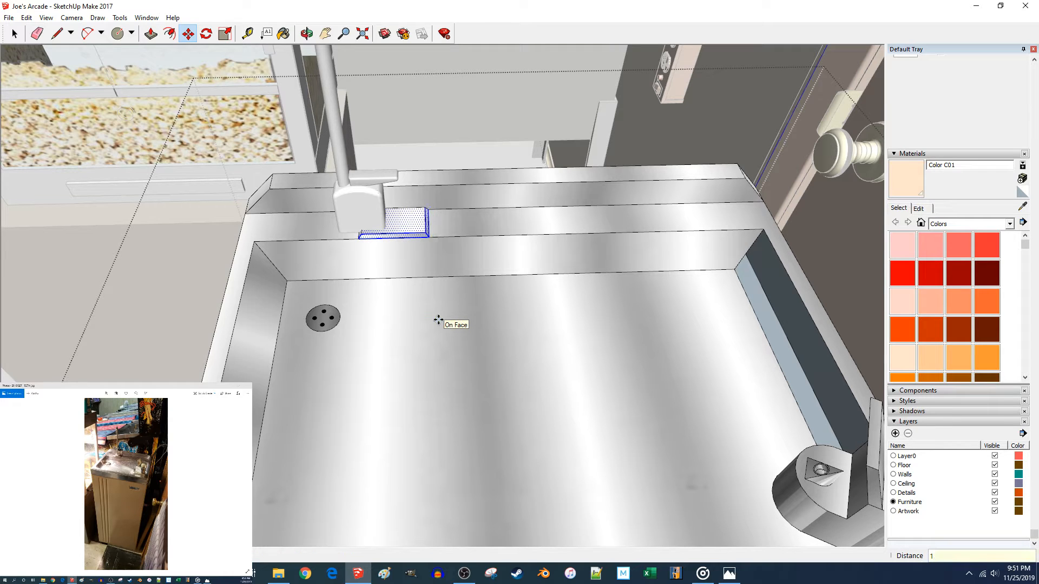
Move the gooseneck faucet component 1 inch toward the bubbler to sit centered on its base plate.
{"action": "key", "text": "space"}
{"action": "left_click", "coordinate": [390, 260]}
{"action": "key", "text": "m"}
{"action": "left_click", "coordinate": [416, 414]}
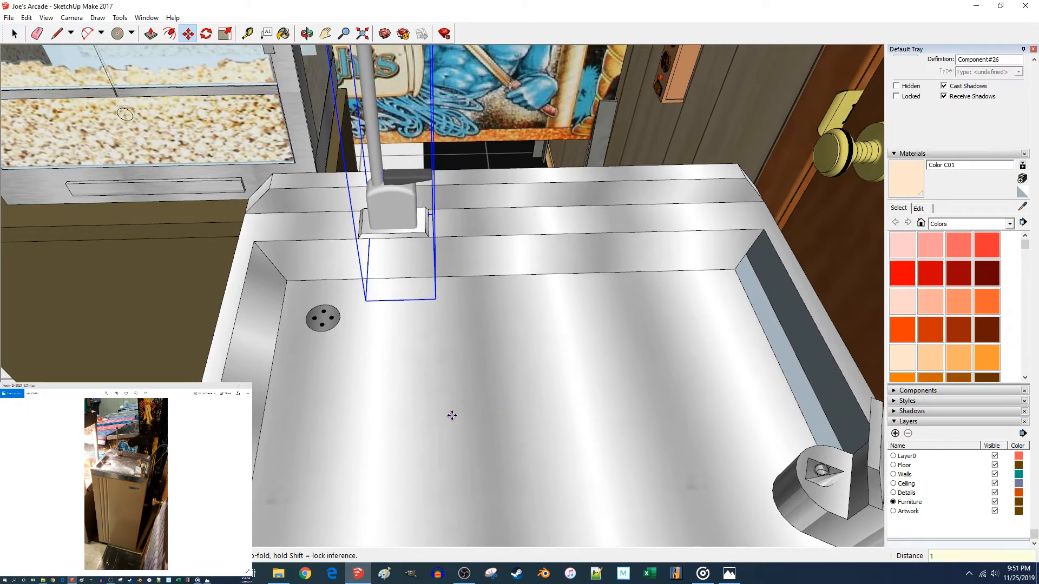
{"action": "key", "text": "space"}
Open the drinking fountain for editing.
{"action": "middle_click_drag", "start_coordinate": [452, 416], "coordinate": [181, 276]}
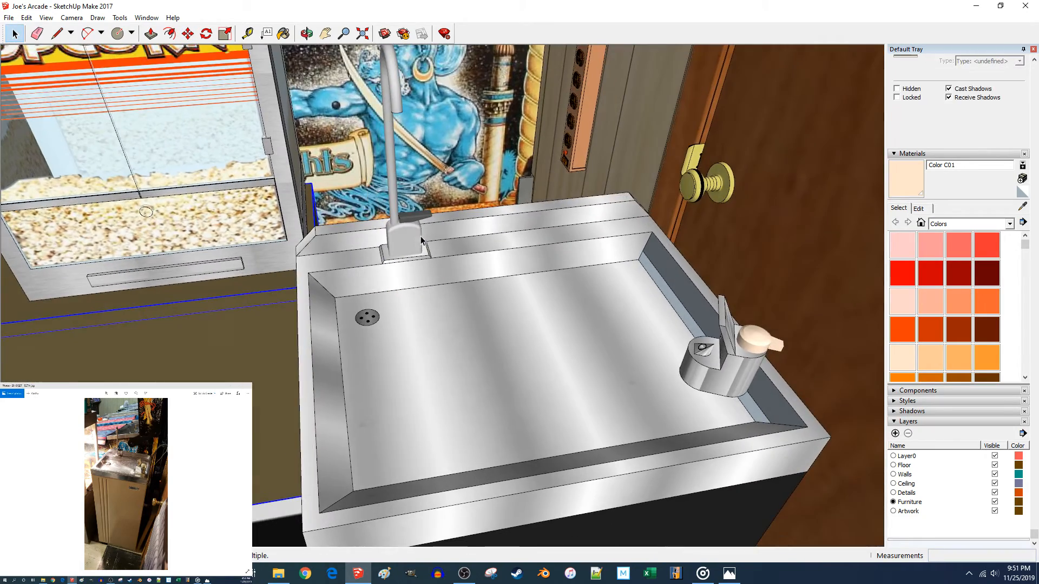
{"action": "left_click", "coordinate": [411, 241]}
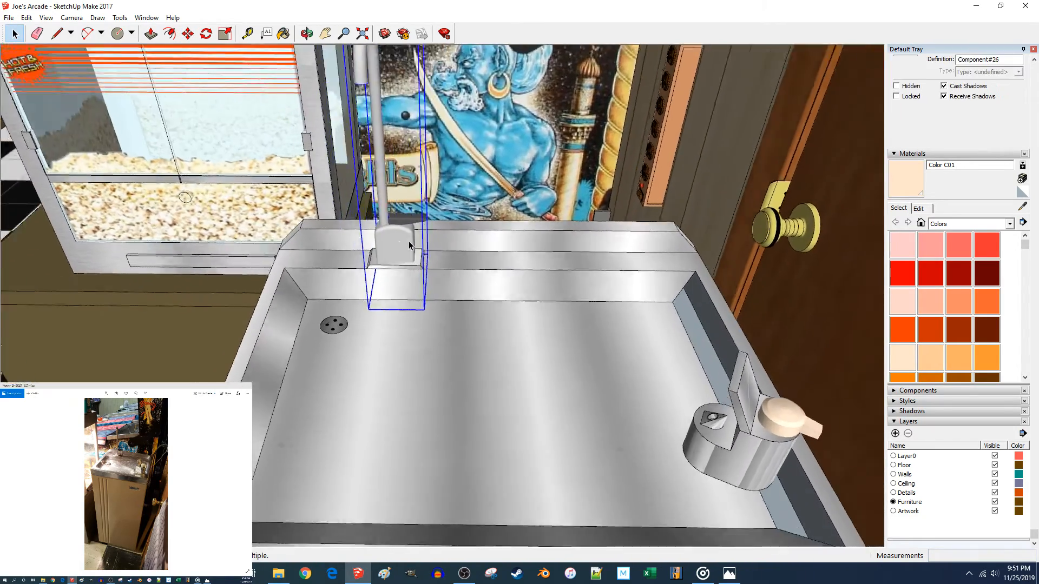
{"action": "middle_click_drag", "start_coordinate": [408, 241], "coordinate": [417, 263]}
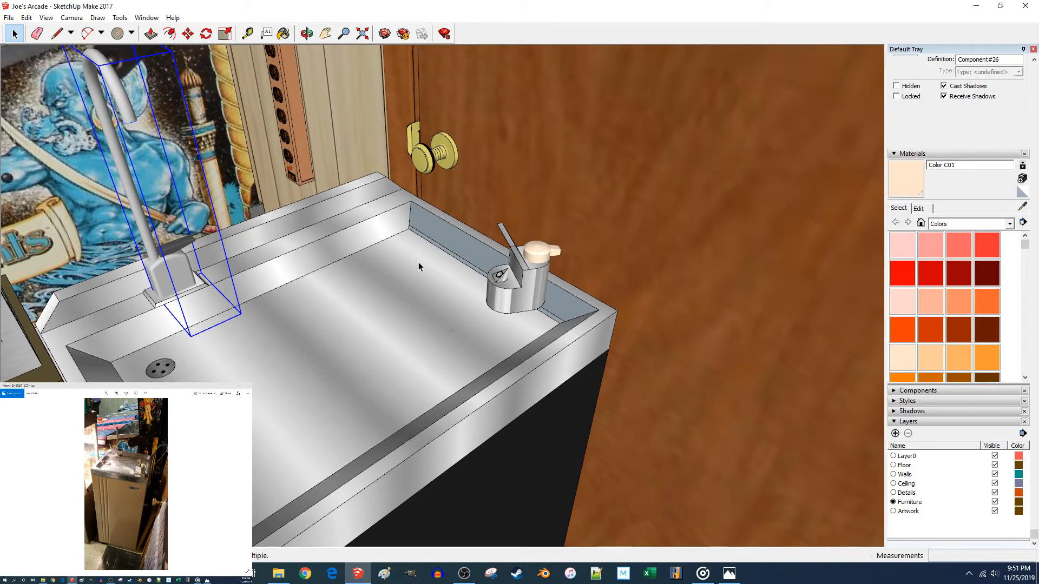
{"action": "middle_click_drag", "start_coordinate": [428, 265], "coordinate": [349, 374]}
{"action": "double_click", "coordinate": [391, 479]}
{"action": "middle_click_drag", "start_coordinate": [391, 479], "coordinate": [274, 358]}
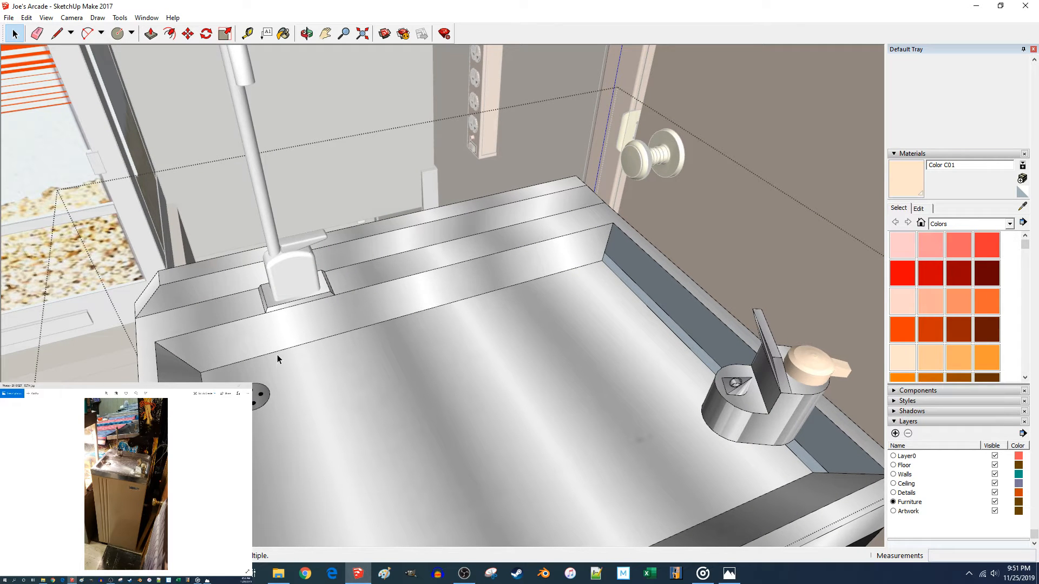
Try to draw a short line from the basin floor's rear edge toward the front, just beside the drain.
{"action": "key", "text": "l"}
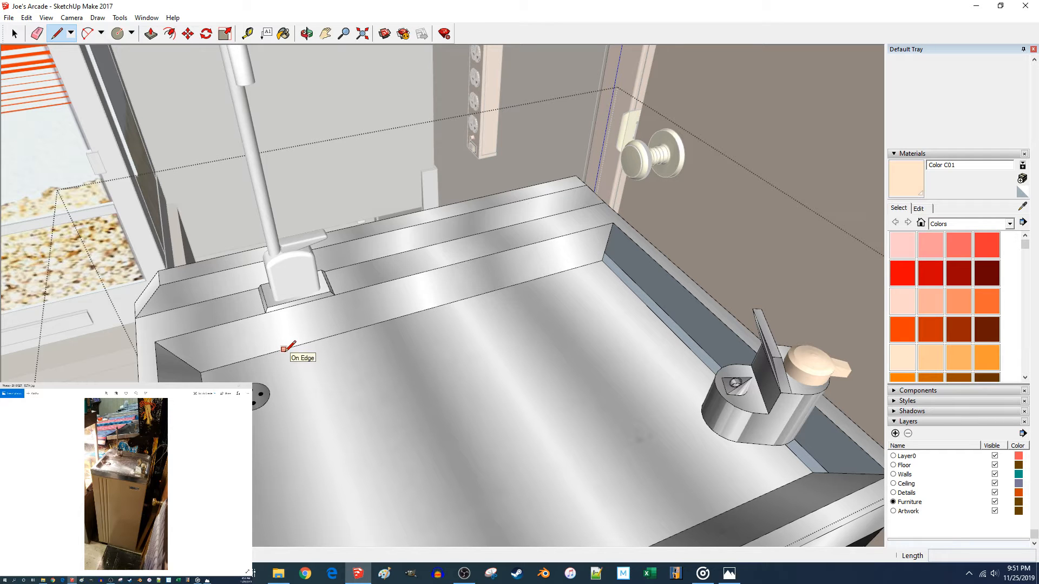
{"action": "left_click", "coordinate": [284, 349]}
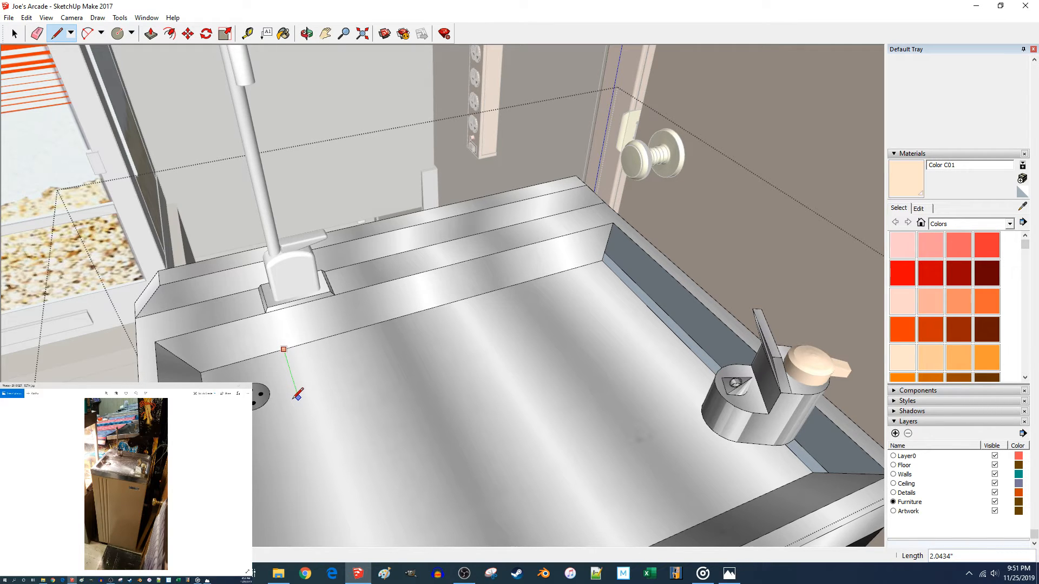
{"action": "key", "text": "Return"}
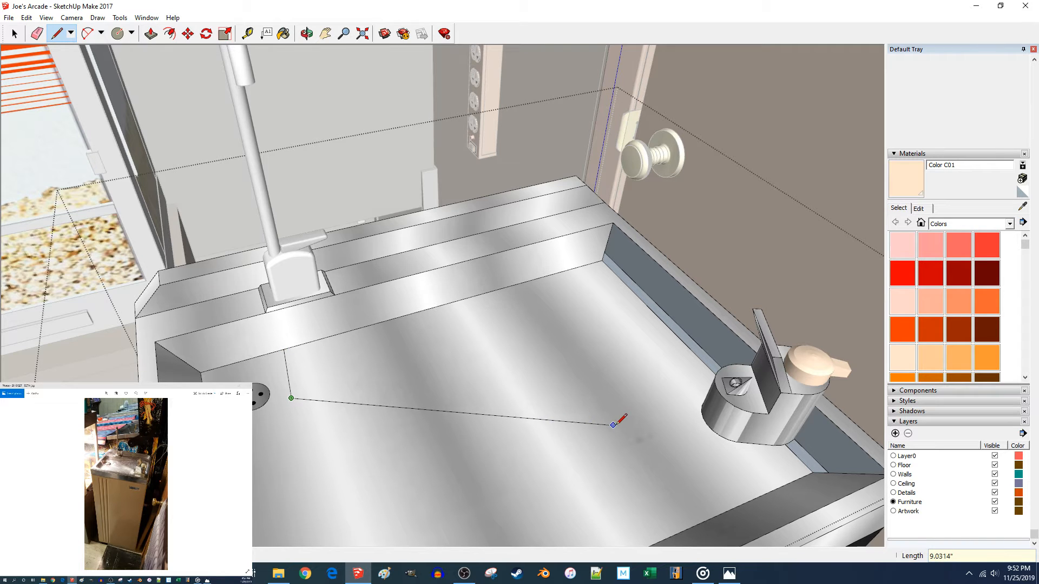
{"action": "middle_click_drag", "start_coordinate": [619, 415], "coordinate": [382, 418]}
{"action": "key", "text": "Escape"}
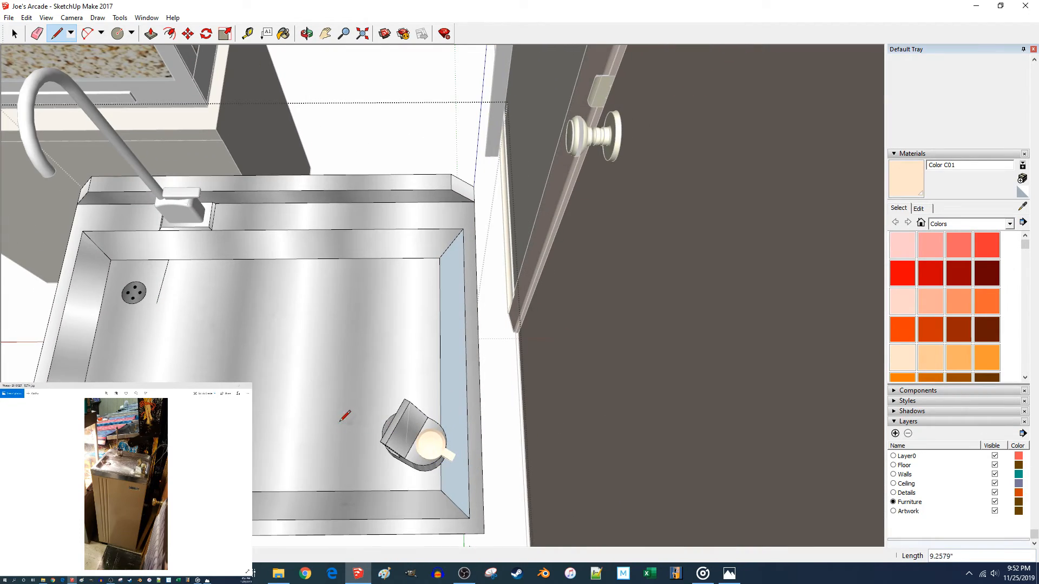
Select the bubbler and move it along the green axis toward the basin's front wall.
{"action": "key", "text": "space"}
{"action": "left_click", "coordinate": [409, 451]}
{"action": "middle_click_drag", "start_coordinate": [408, 451], "coordinate": [311, 421]}
{"action": "key", "text": "m"}
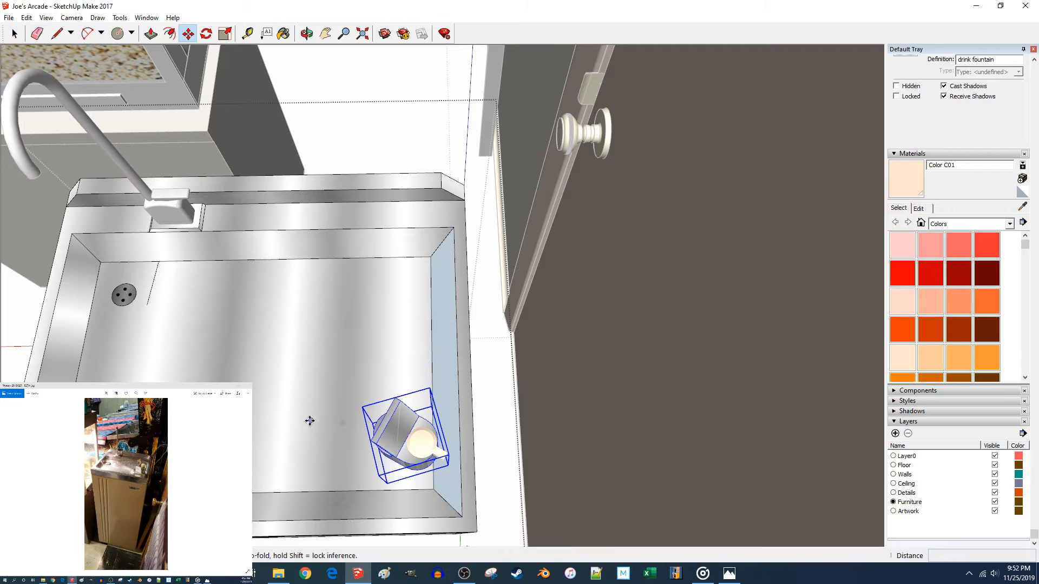
{"action": "left_click", "coordinate": [311, 421]}
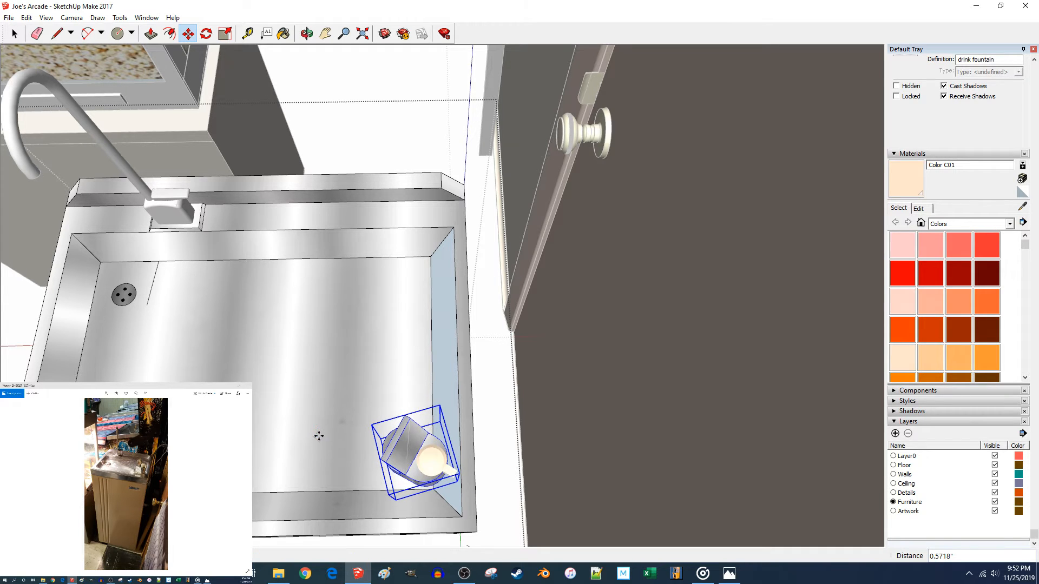
Draw a 2-inch line along the green axis from the floor's rear edge beside the drain, and delete the skewed line next to it.
{"action": "scroll", "coordinate": [318, 435], "scroll_direction": "up", "scroll_amount": 3}
{"action": "key", "text": "l"}
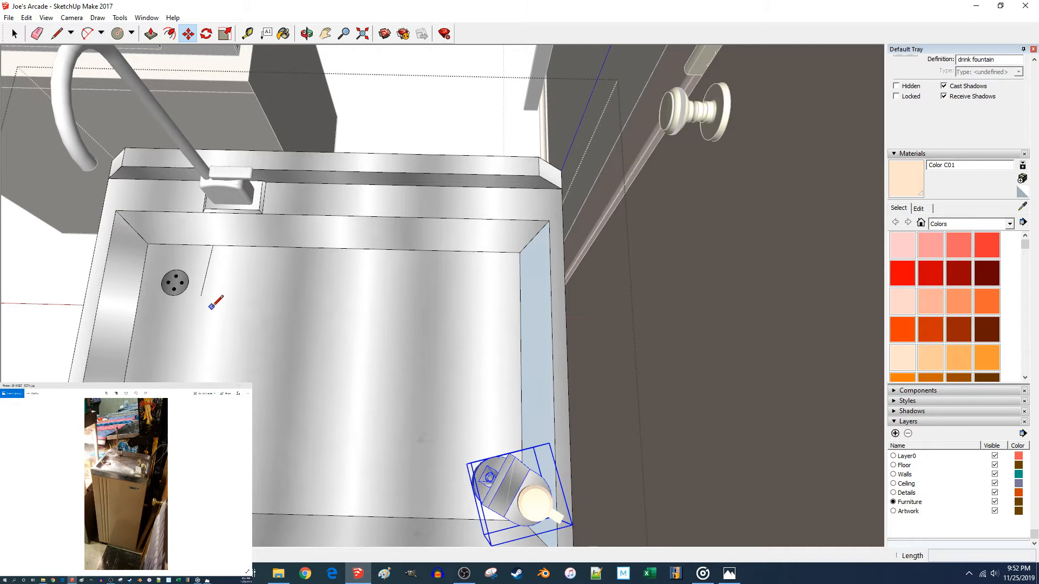
{"action": "left_click", "coordinate": [201, 296]}
{"action": "scroll", "coordinate": [325, 374], "scroll_direction": "down", "scroll_amount": 5}
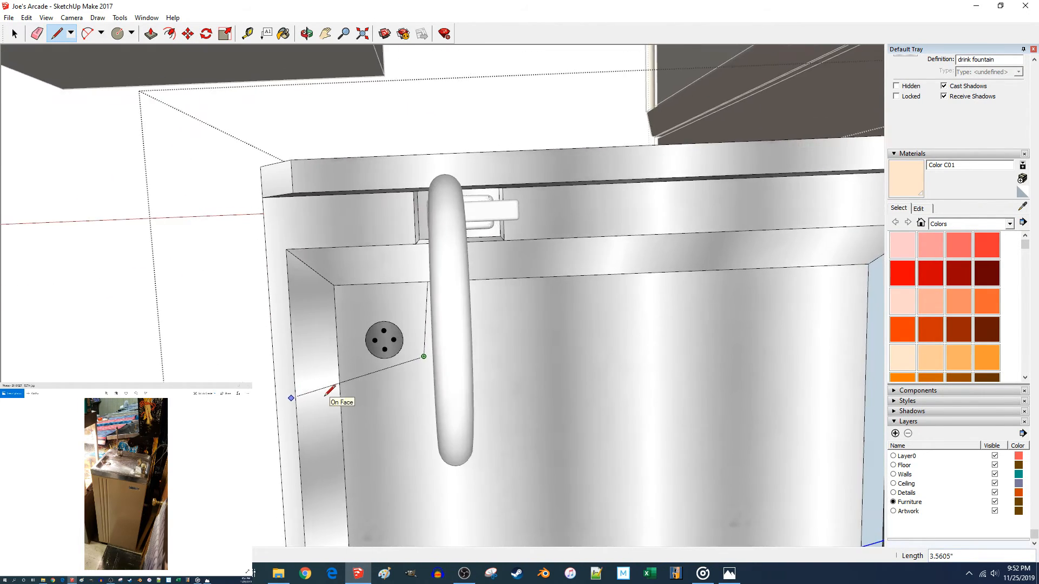
{"action": "middle_click_drag", "start_coordinate": [329, 390], "coordinate": [420, 413]}
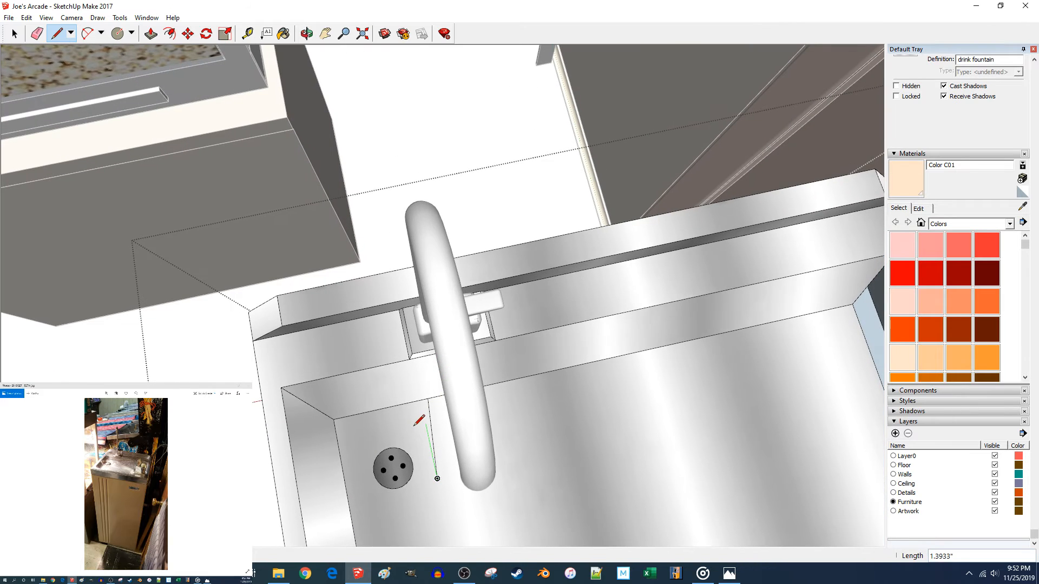
{"action": "left_click", "coordinate": [428, 398]}
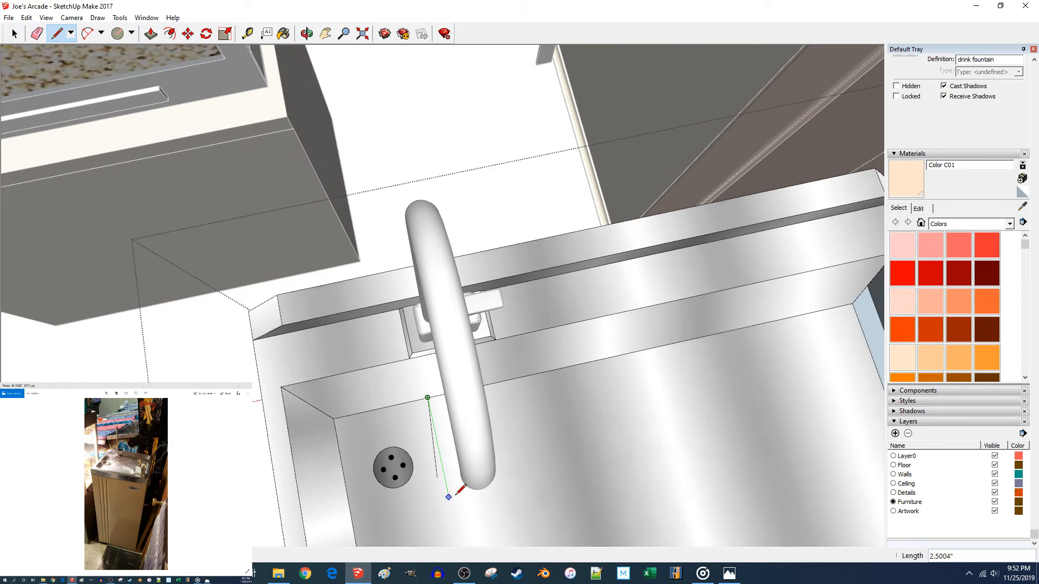
{"action": "type", "text": "2"}
{"action": "key", "text": "Return"}
{"action": "key", "text": "space"}
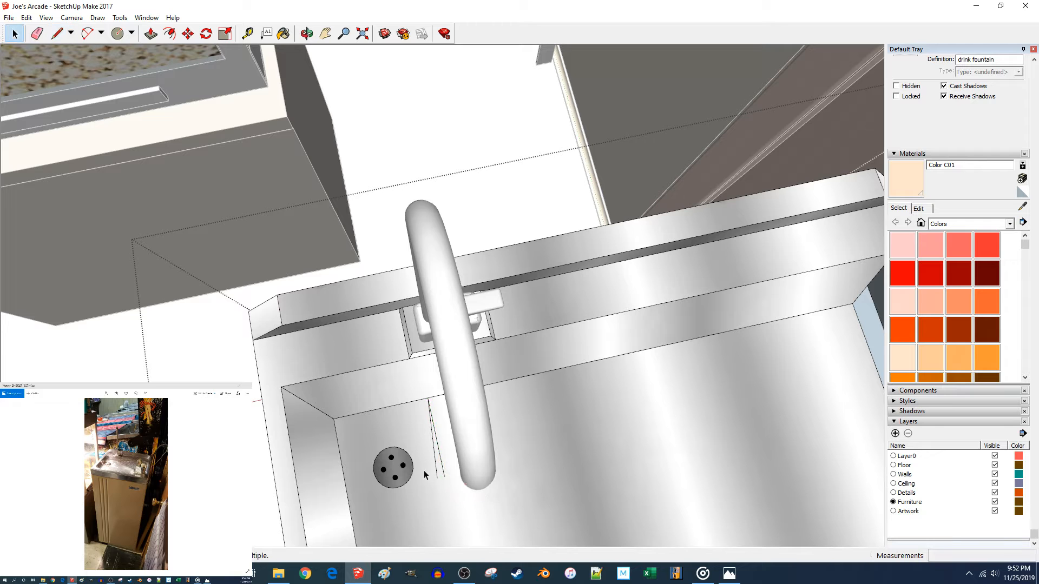
{"action": "scroll", "coordinate": [436, 471], "scroll_direction": "down", "scroll_amount": 3}
Draw a diagonal line across the basin floor from the 2-inch line's free end to the side wall's lower edge just behind the bubbler.
{"action": "key", "text": "l"}
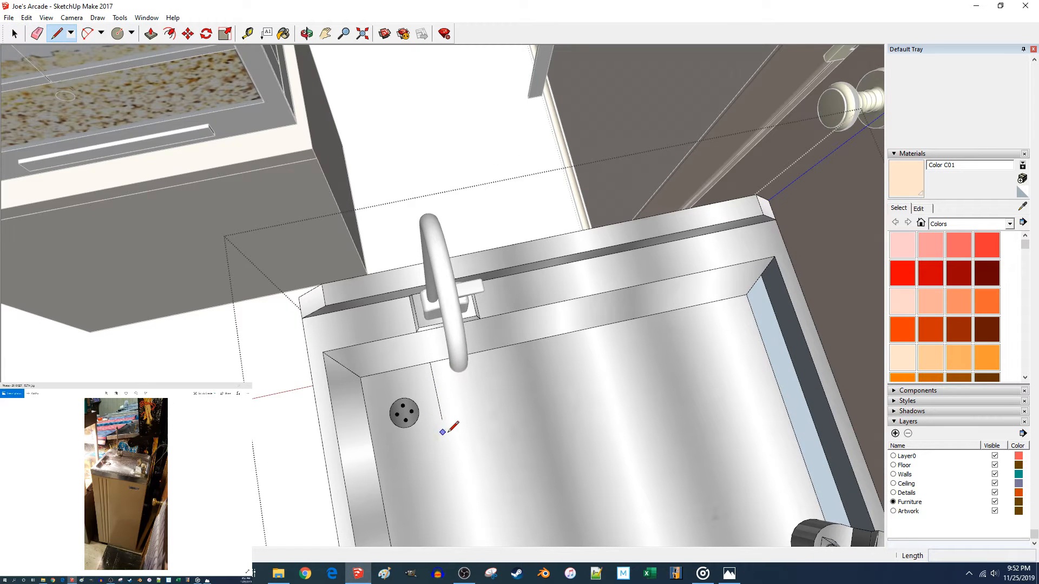
{"action": "left_click", "coordinate": [444, 422]}
{"action": "middle_click_drag", "start_coordinate": [444, 422], "coordinate": [494, 439]}
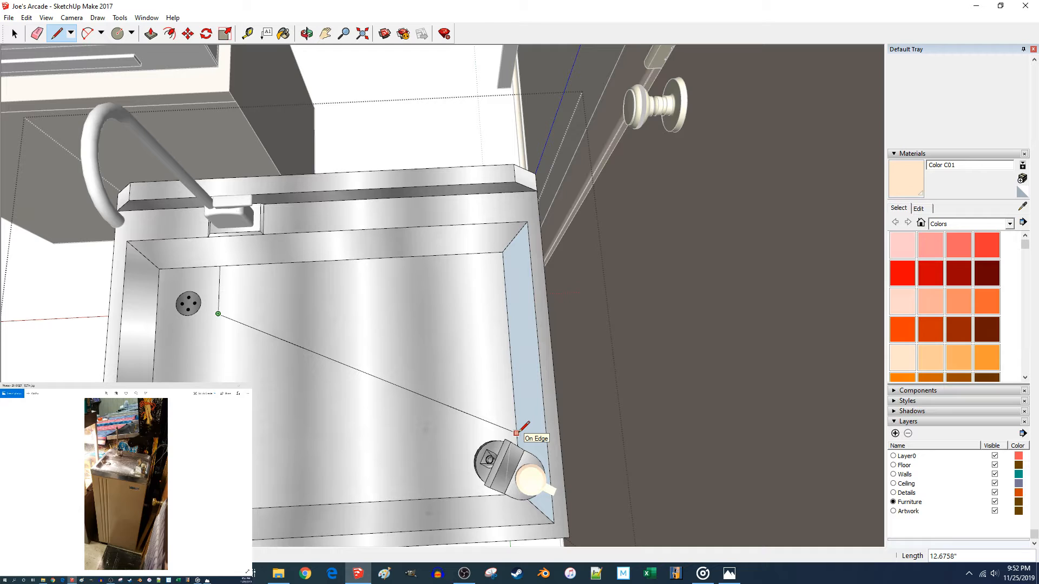
{"action": "left_click", "coordinate": [517, 433]}
{"action": "key", "text": "space"}
Select the lines drawn on the basin floor and copy them 0.375 inch straight up.
{"action": "middle_click_drag", "start_coordinate": [481, 389], "coordinate": [313, 465]}
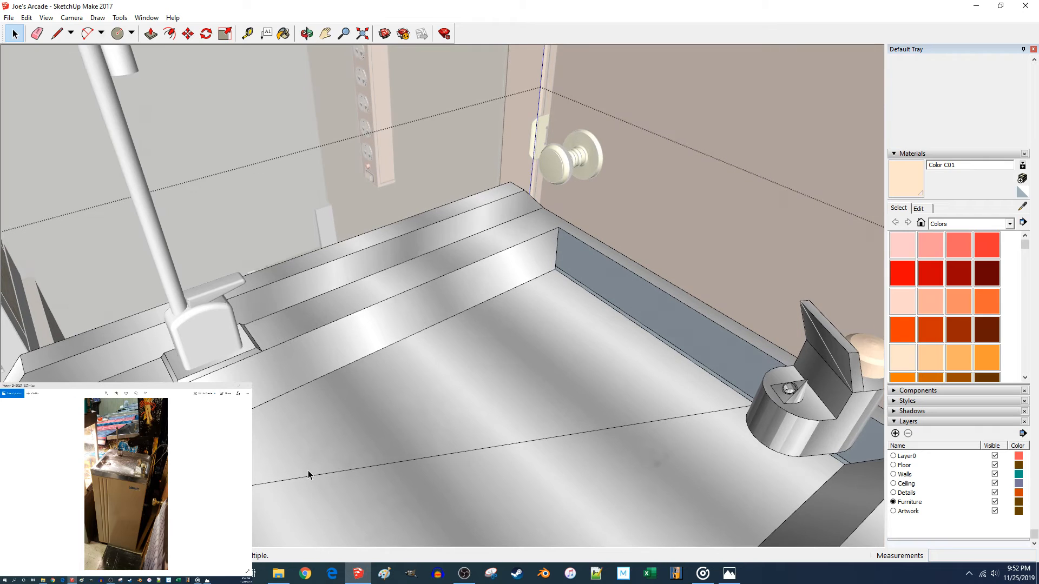
{"action": "left_click", "coordinate": [304, 477]}
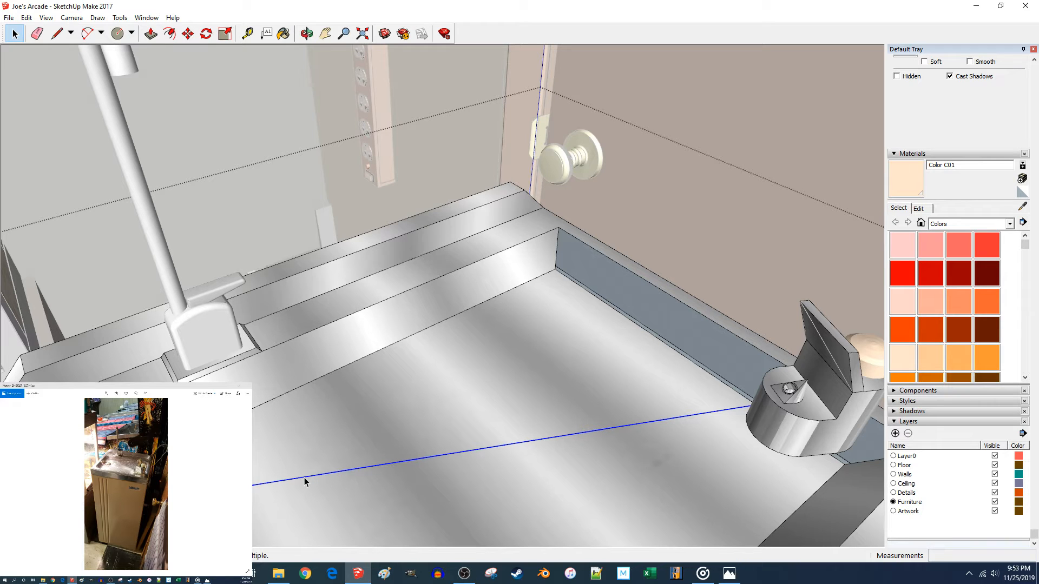
{"action": "key", "text": "m"}
{"action": "left_click", "coordinate": [281, 460]}
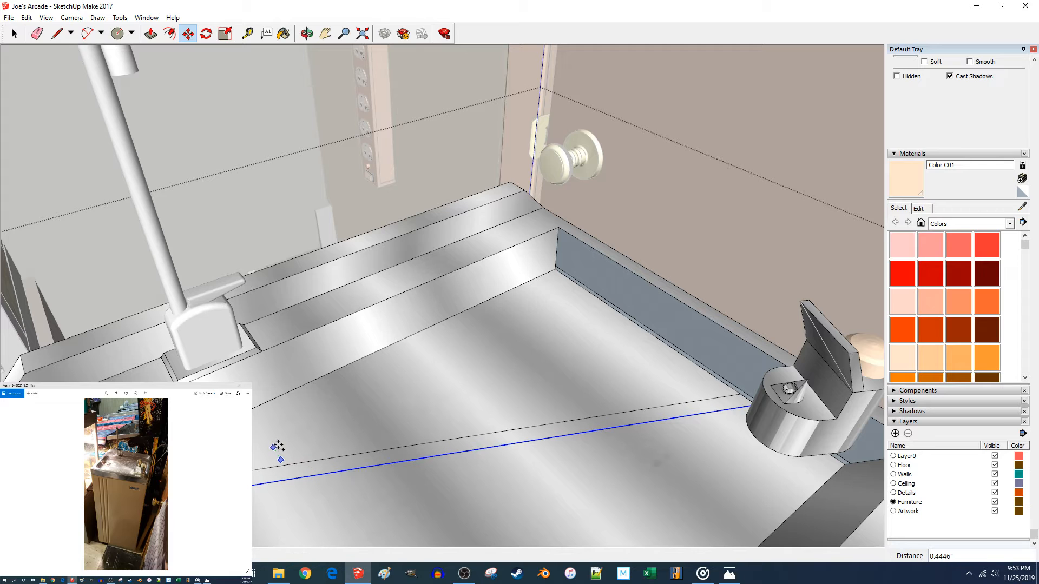
{"action": "type", "text": ".37"}
{"action": "key", "text": "Return"}
Move the raised copy of the short line 0.5 inch sideways, away from the drain.
{"action": "key", "text": "space"}
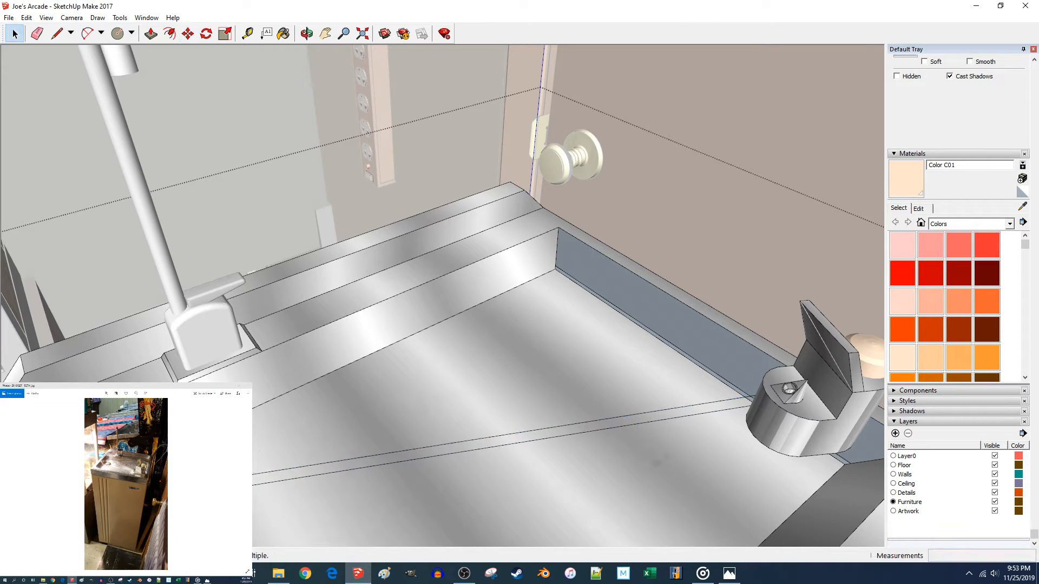
{"action": "key", "text": "m"}
{"action": "left_click", "coordinate": [247, 459]}
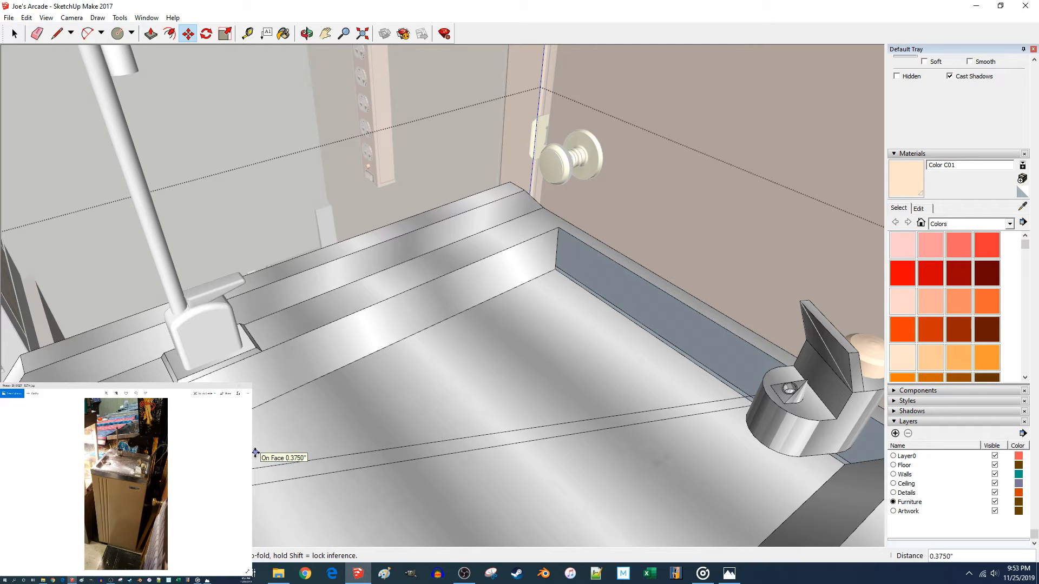
{"action": "type", "text": ".5"}
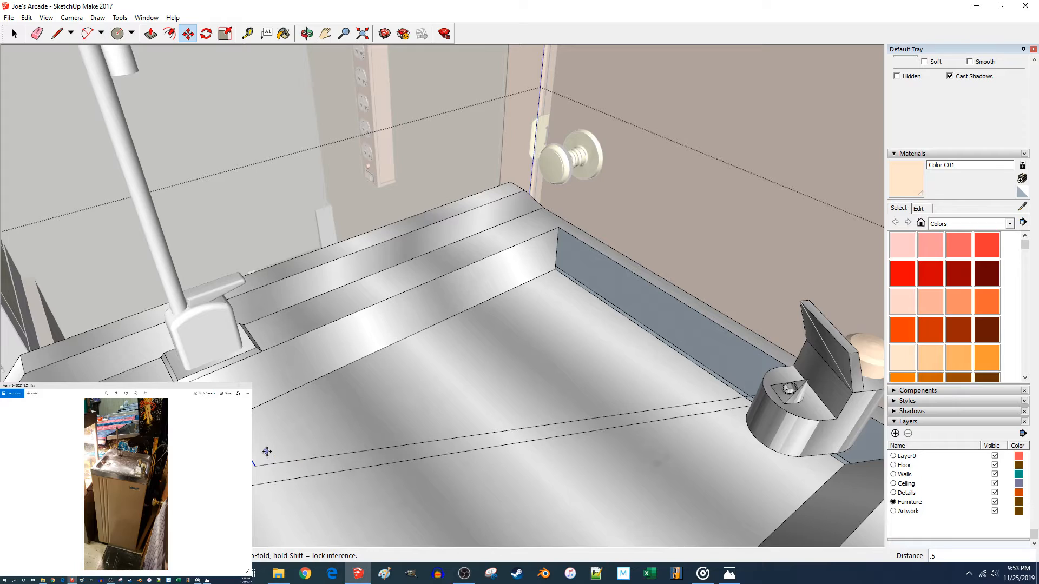
Draw a 0.375-inch vertical line on the side wall from the raised diagonal's end down to the floor edge.
{"action": "middle_click_drag", "start_coordinate": [347, 443], "coordinate": [595, 381]}
{"action": "middle_click_drag", "start_coordinate": [330, 346], "coordinate": [422, 423]}
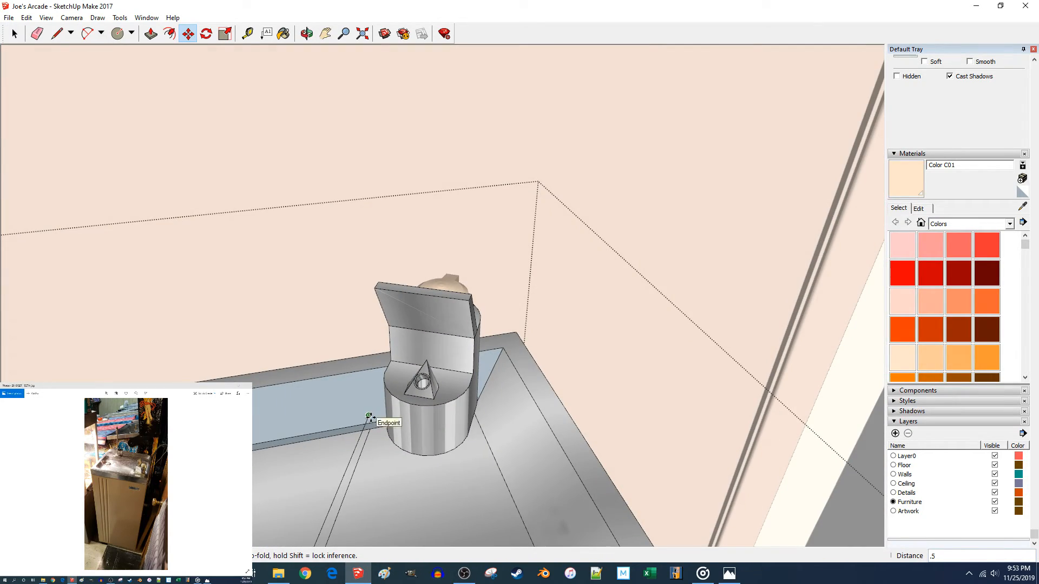
{"action": "key", "text": "space"}
{"action": "key", "text": "l"}
{"action": "left_click", "coordinate": [369, 416]}
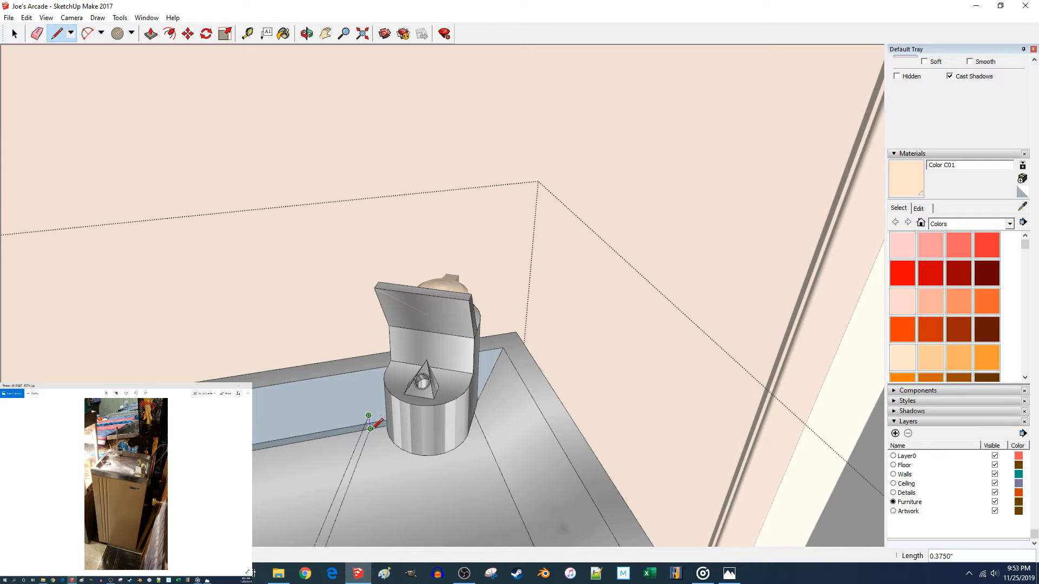
{"action": "key", "text": "space"}
Select the short vertical line on the side wall beside the bubbler and copy it 1 inch toward the rear.
{"action": "left_click", "coordinate": [361, 441]}
{"action": "scroll", "coordinate": [361, 443], "scroll_direction": "down", "scroll_amount": 6}
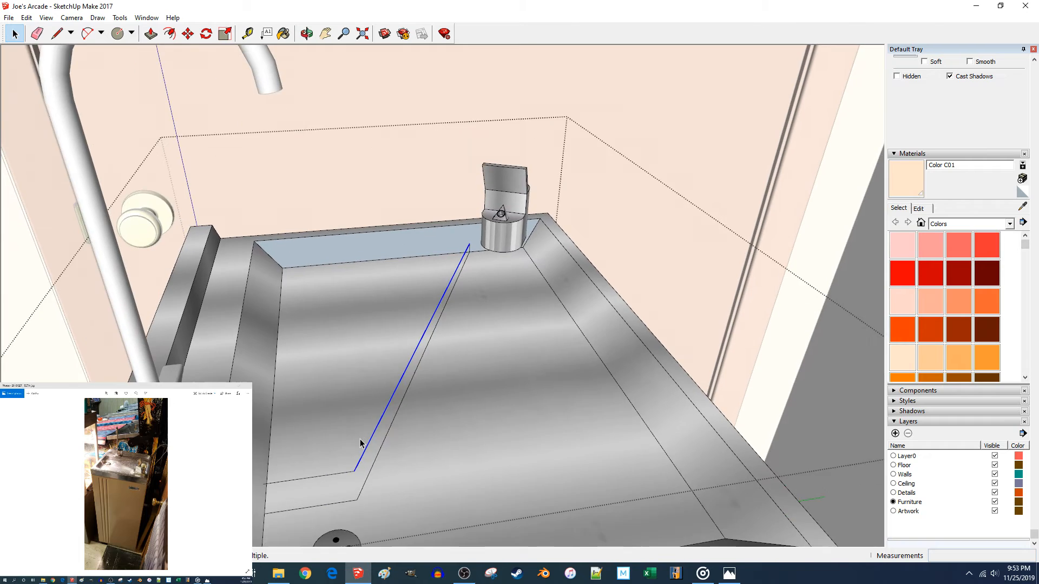
{"action": "middle_click_drag", "start_coordinate": [360, 439], "coordinate": [382, 437]}
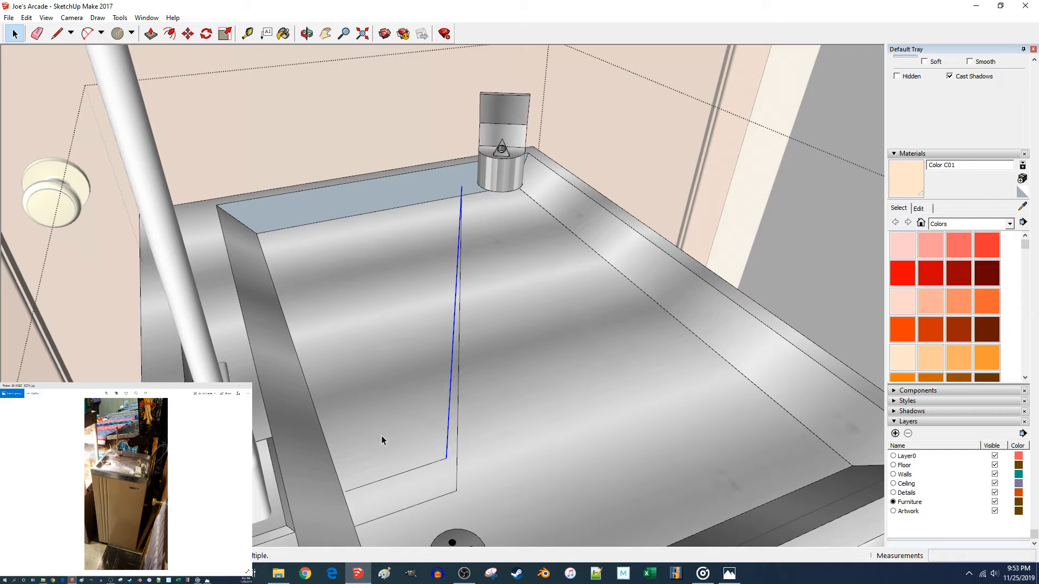
{"action": "middle_click_drag", "start_coordinate": [530, 323], "coordinate": [573, 223]}
{"action": "left_click", "coordinate": [570, 221]}
{"action": "key", "text": "m"}
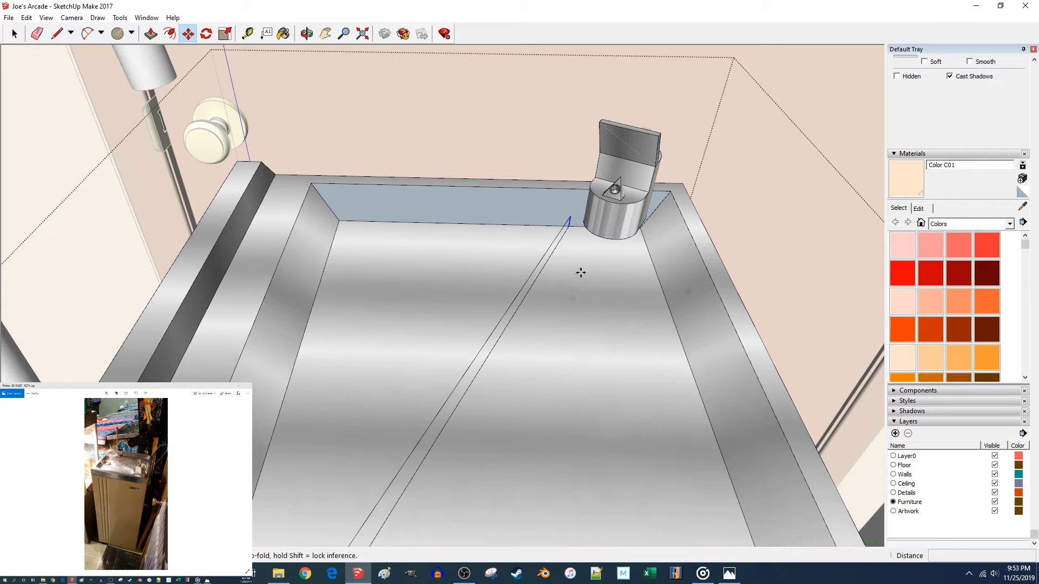
{"action": "left_click", "coordinate": [576, 271]}
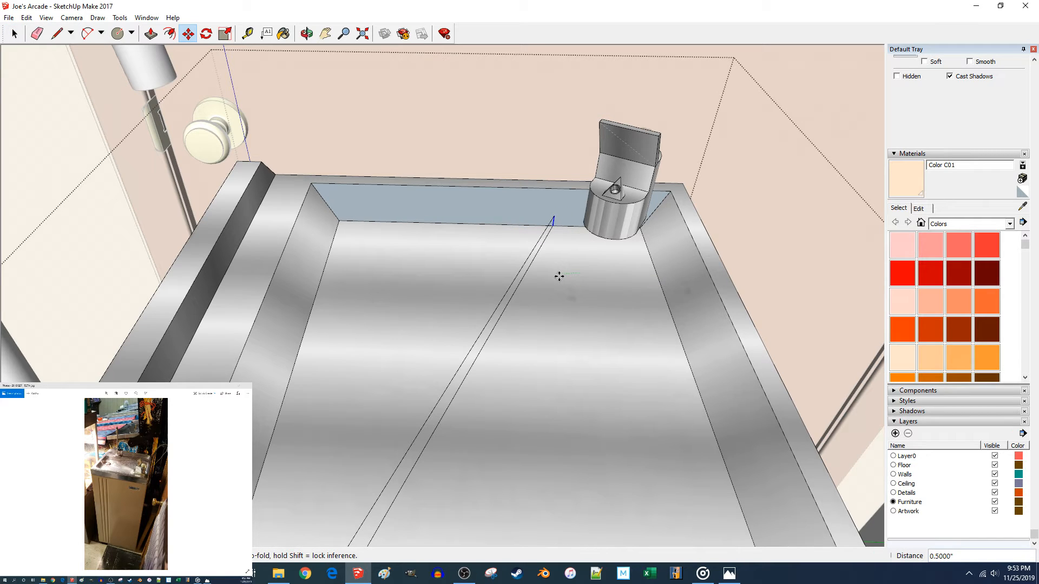
{"action": "key", "text": "Escape"}
{"action": "left_click", "coordinate": [587, 268]}
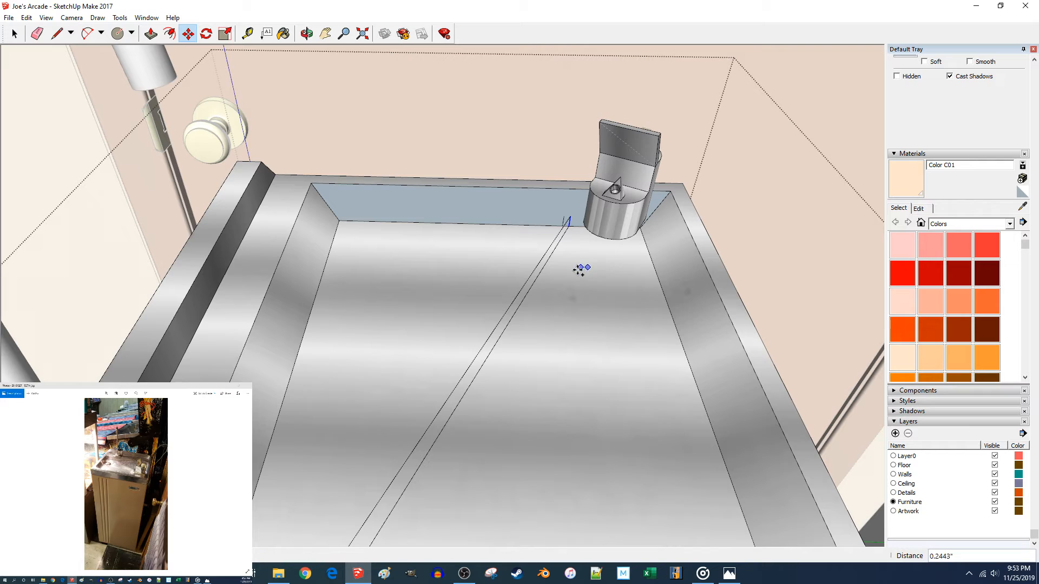
{"action": "type", "text": "1"}
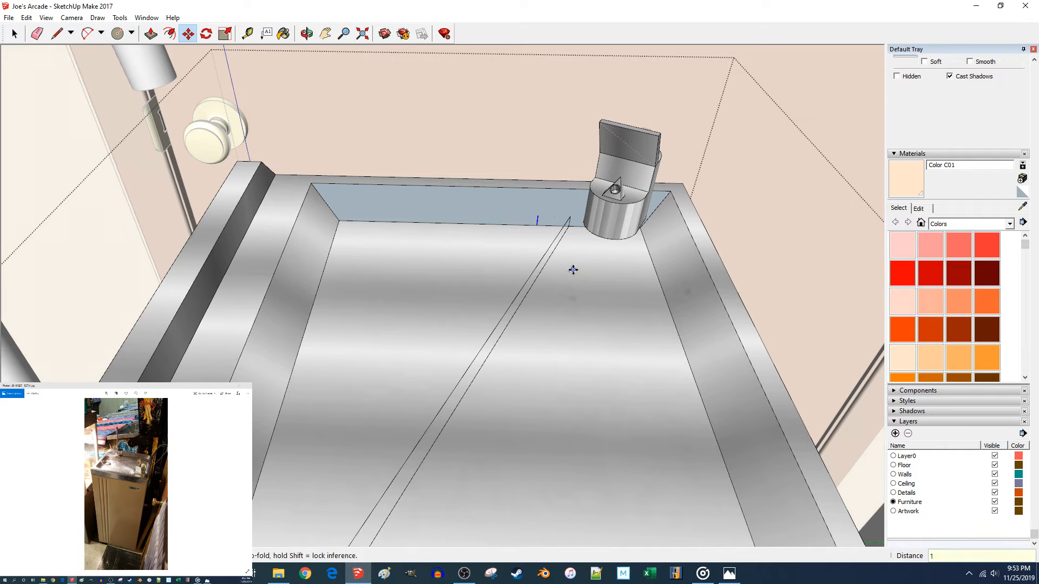
Copy the vertical line 0.5 inch back toward the bubbler and delete the 1-inch copy.
{"action": "left_click", "coordinate": [575, 275]}
{"action": "key", "text": "ctrl"}
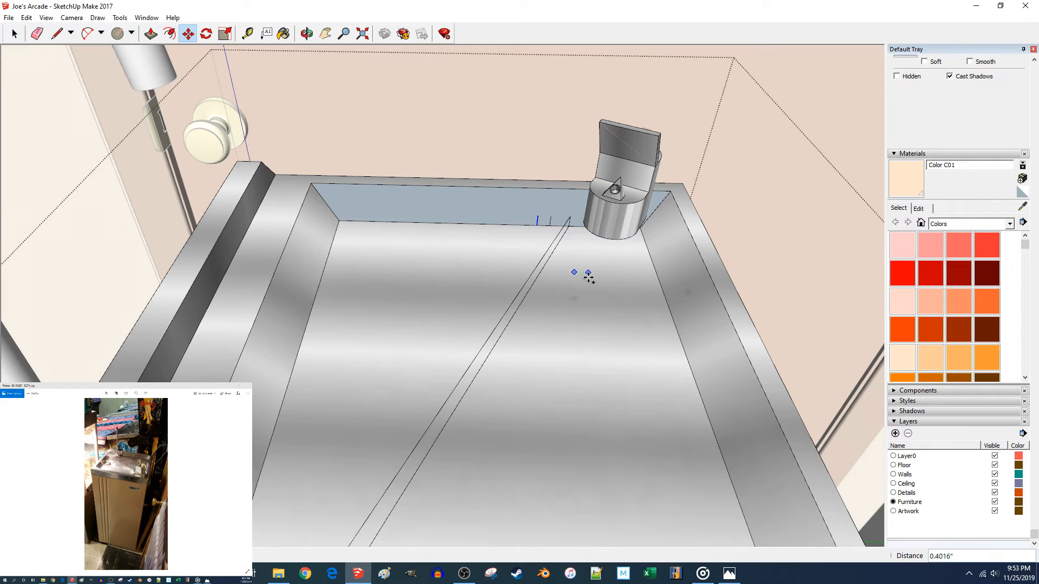
{"action": "type", "text": ".5"}
{"action": "key", "text": "Return"}
{"action": "key", "text": "space"}
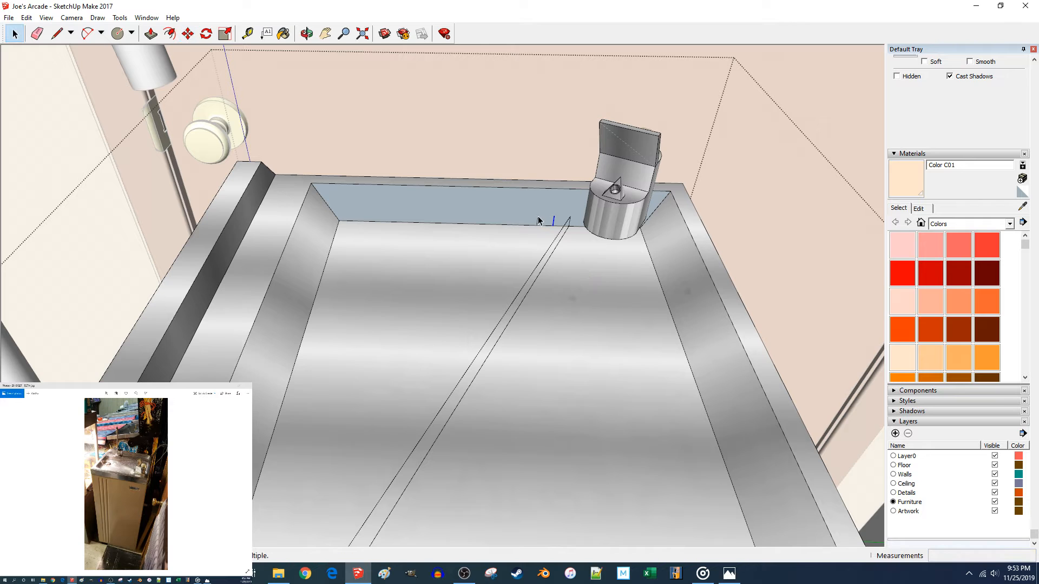
{"action": "key", "text": "Delete"}
Draw a new raised diagonal from the copied vertical line's top to the raised corner near the drain, and slope its wall end to the floor diagonal.
{"action": "key", "text": "l"}
{"action": "left_click", "coordinate": [554, 216]}
{"action": "scroll", "coordinate": [504, 263], "scroll_direction": "down", "scroll_amount": 2}
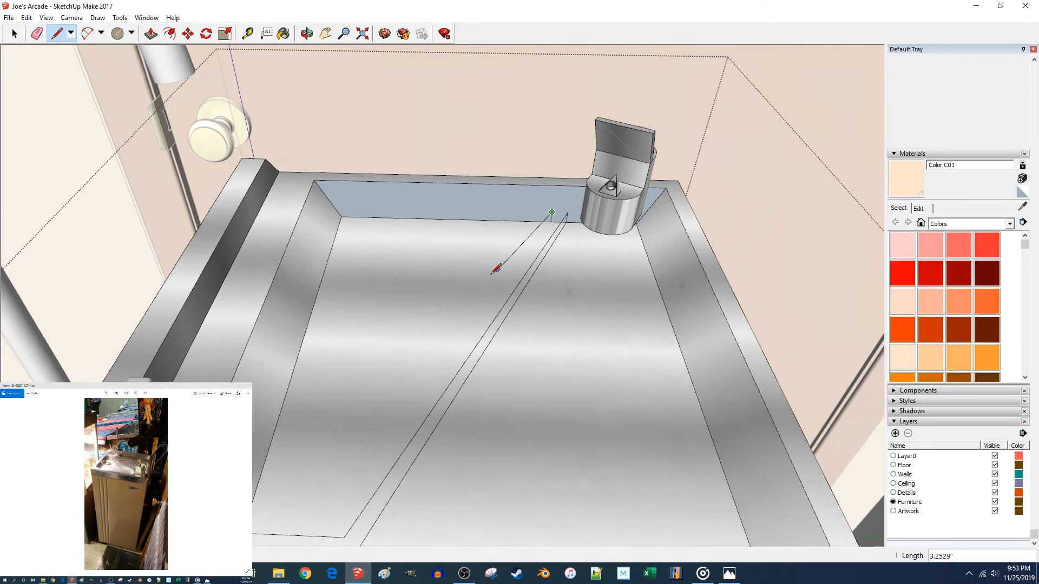
{"action": "left_click", "coordinate": [353, 503]}
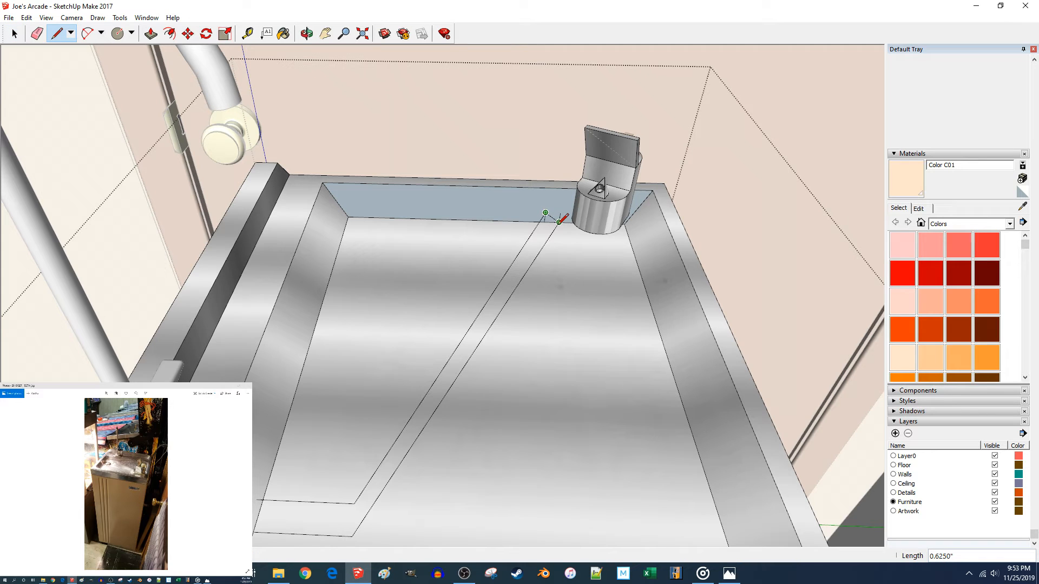
{"action": "key", "text": "space"}
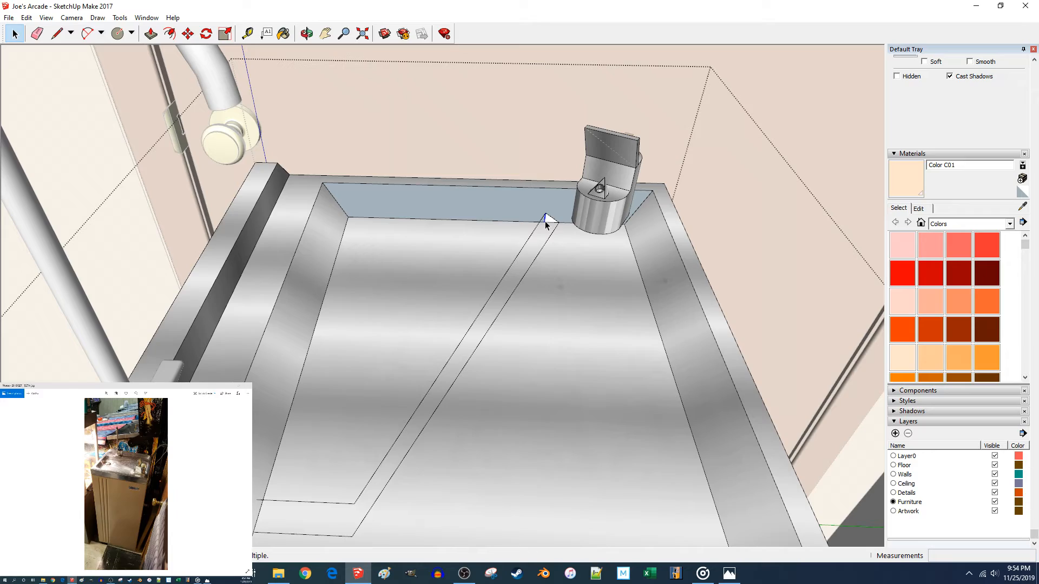
{"action": "key", "text": "l"}
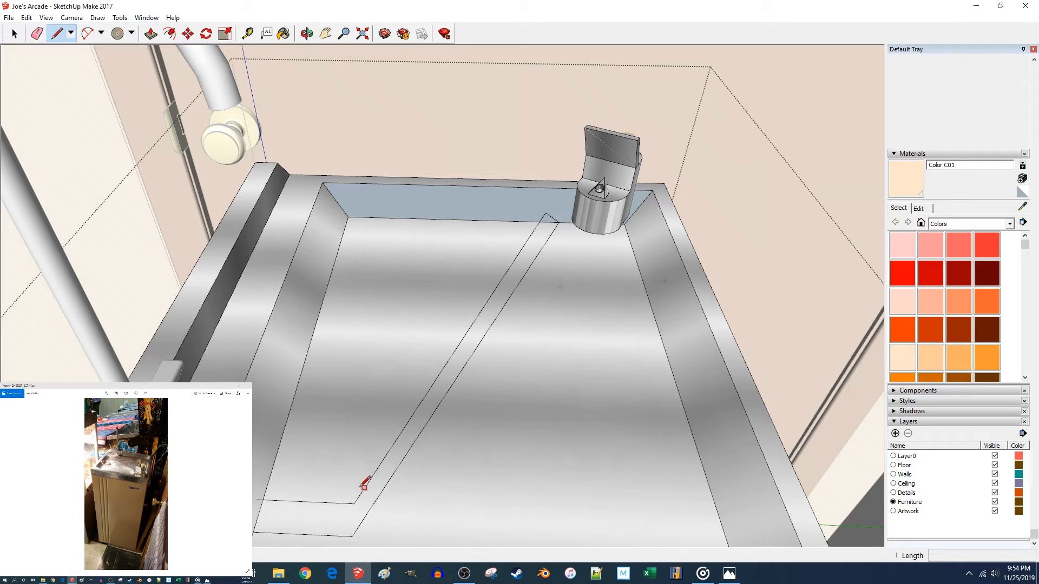
{"action": "middle_click_drag", "start_coordinate": [353, 508], "coordinate": [379, 435]}
{"action": "left_click", "coordinate": [314, 400]}
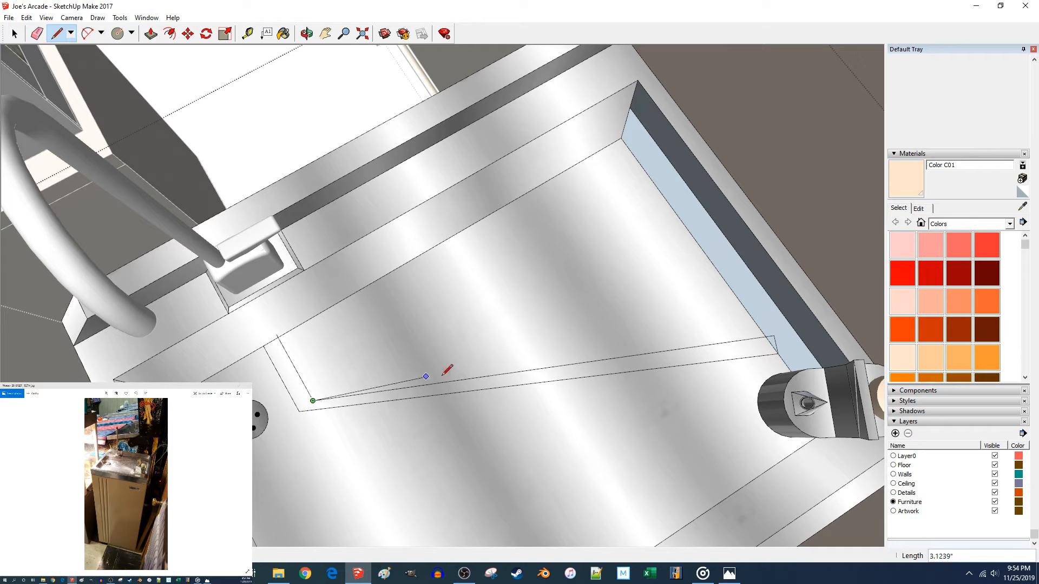
Delete the raised diagonal line between the corner near the drain and the side wall.
{"action": "key", "text": "space"}
{"action": "left_click", "coordinate": [578, 365]}
{"action": "key", "text": "Delete"}
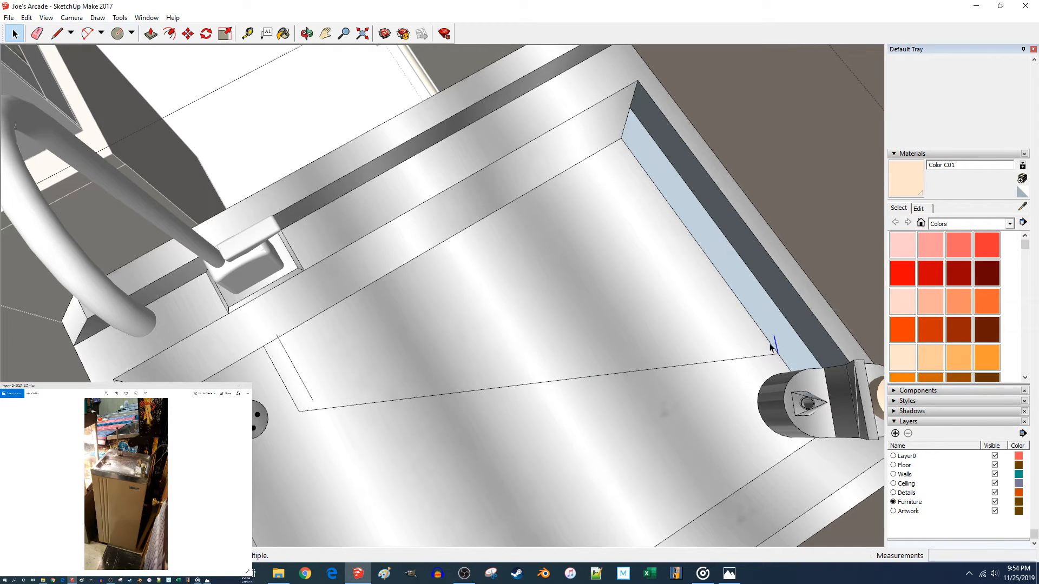
Try to copy the floor diagonal from its front corner onto the end of the raised line beside the drain.
{"action": "left_click", "coordinate": [743, 359]}
{"action": "key", "text": "m"}
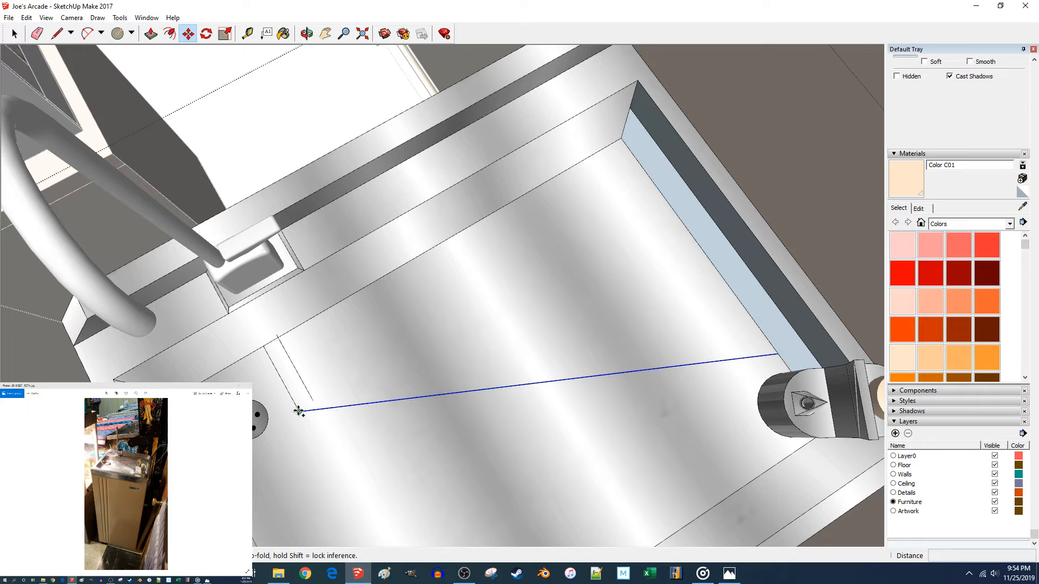
{"action": "left_click", "coordinate": [299, 412]}
{"action": "key", "text": "ctrl"}
{"action": "left_click", "coordinate": [313, 401]}
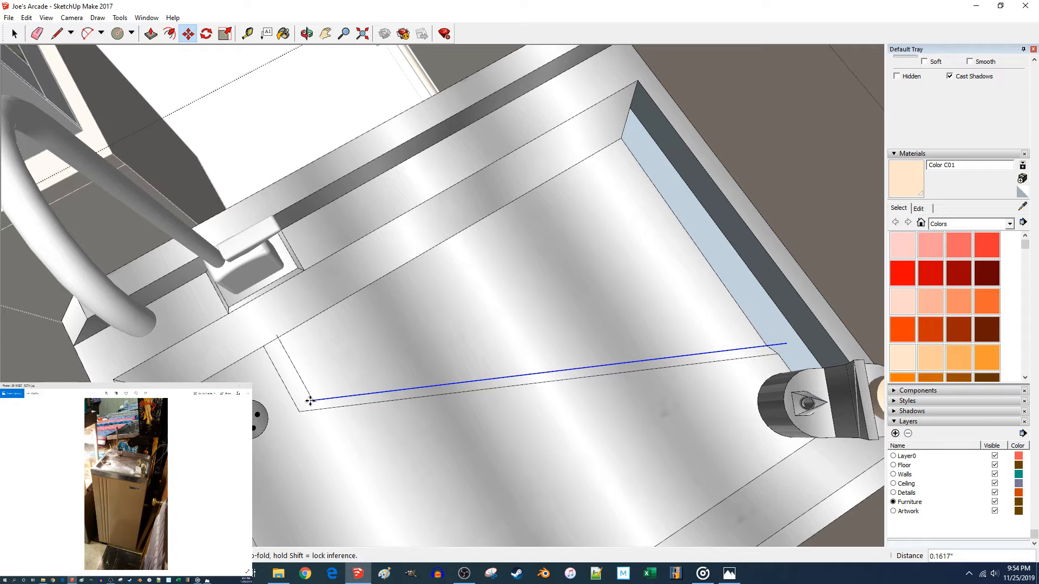
{"action": "key", "text": "ctrl+t"}
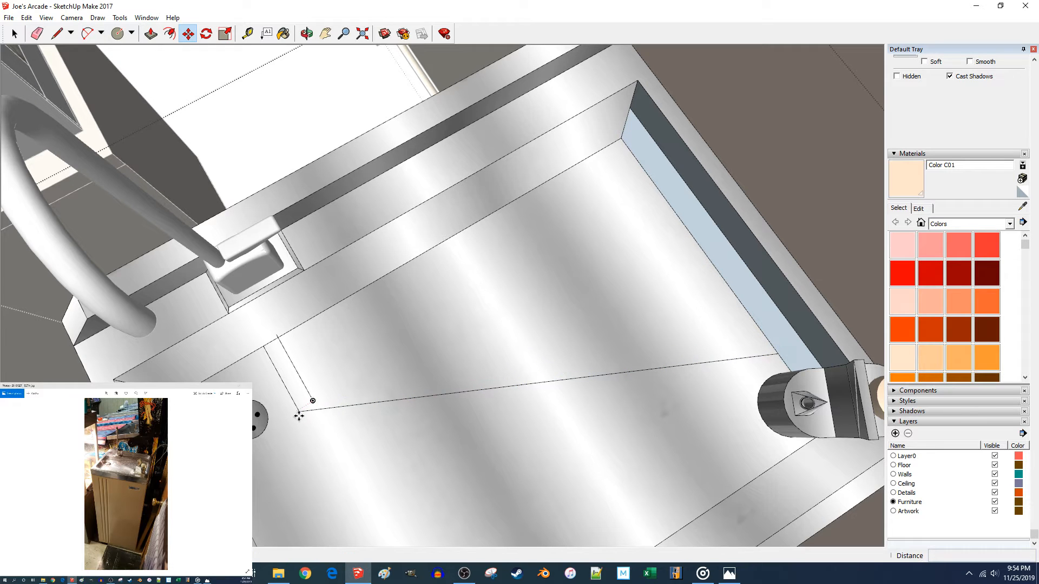
{"action": "key", "text": "space"}
{"action": "left_click", "coordinate": [302, 411]}
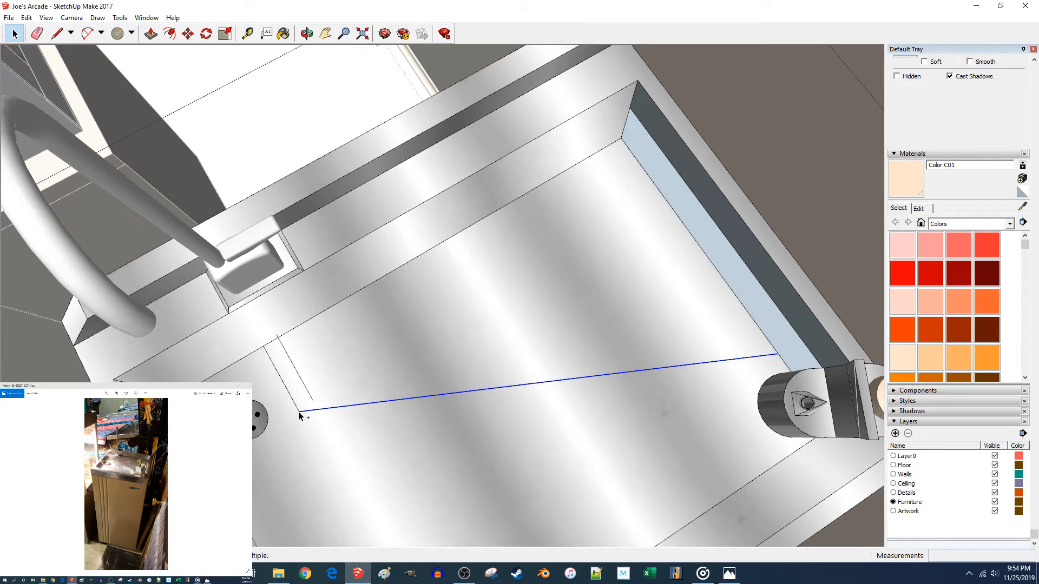
{"action": "key", "text": "m"}
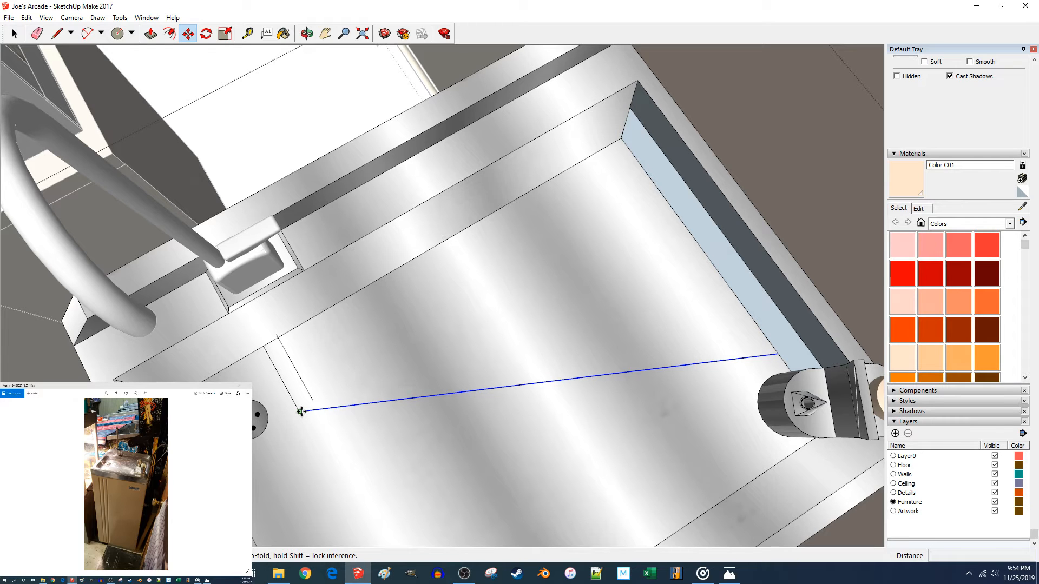
{"action": "left_click", "coordinate": [355, 404]}
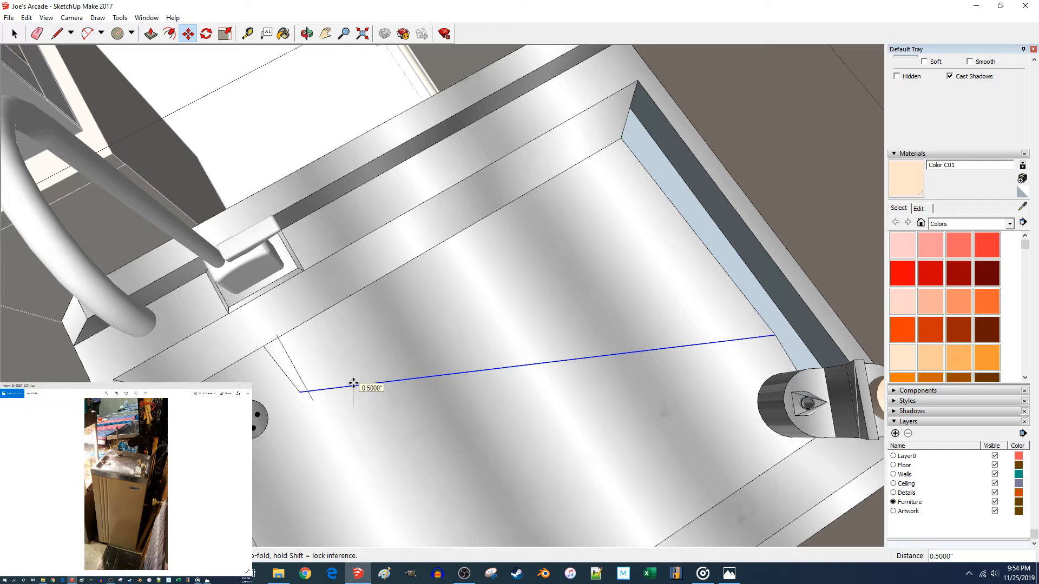
{"action": "key", "text": "Escape"}
{"action": "key", "text": "l"}
{"action": "left_click", "coordinate": [351, 405]}
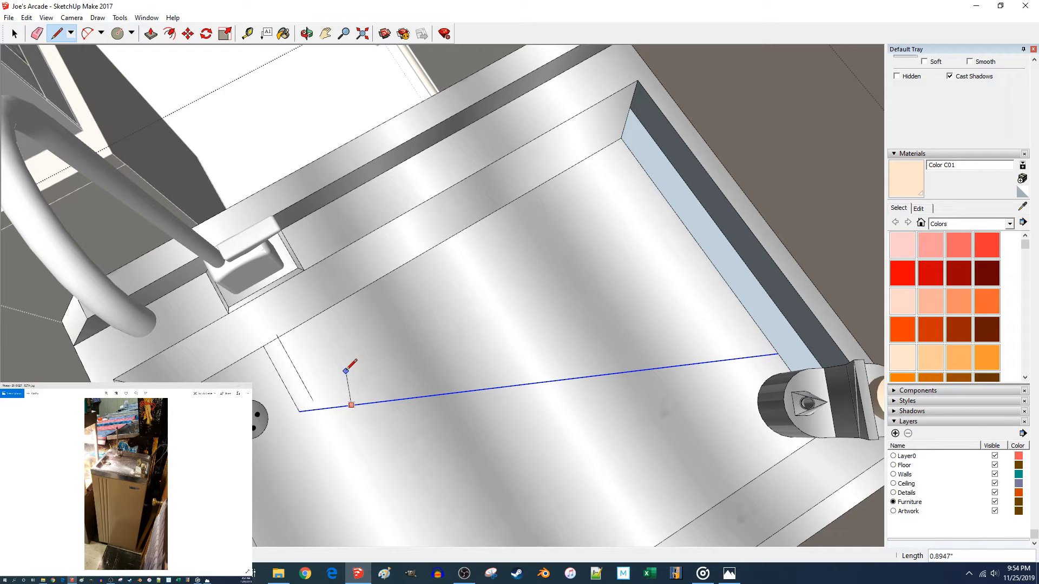
{"action": "middle_click_drag", "start_coordinate": [341, 369], "coordinate": [406, 368], "text": "shift"}
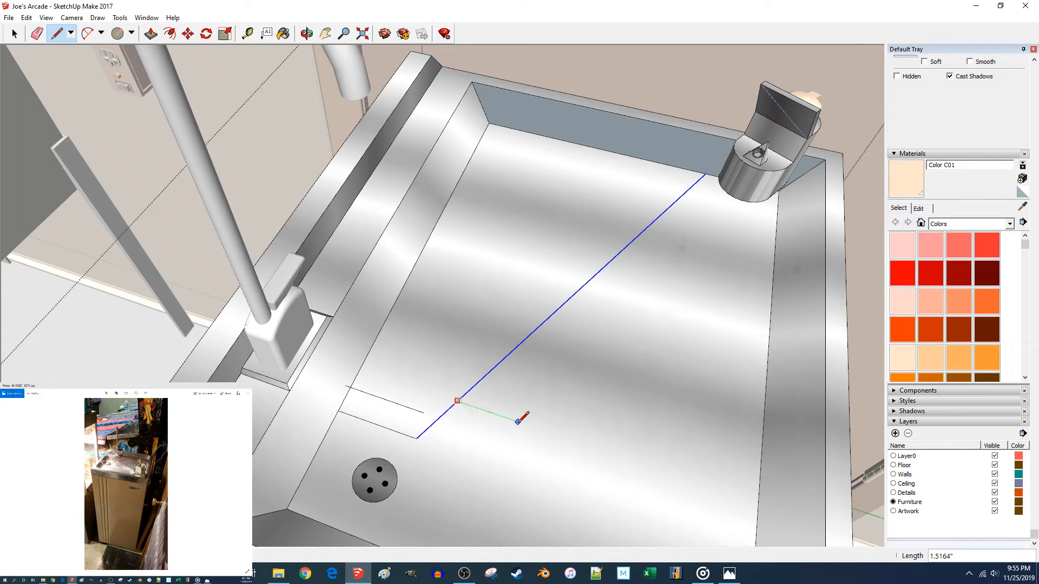
{"action": "left_click", "coordinate": [417, 436]}
{"action": "key", "text": "space"}
{"action": "key", "text": "m"}
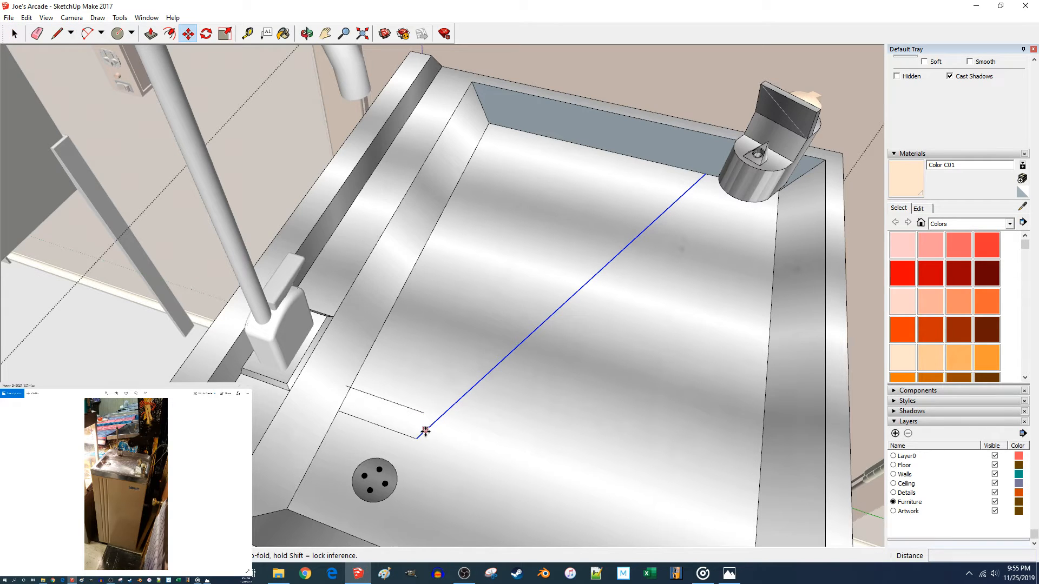
{"action": "left_click", "coordinate": [419, 436]}
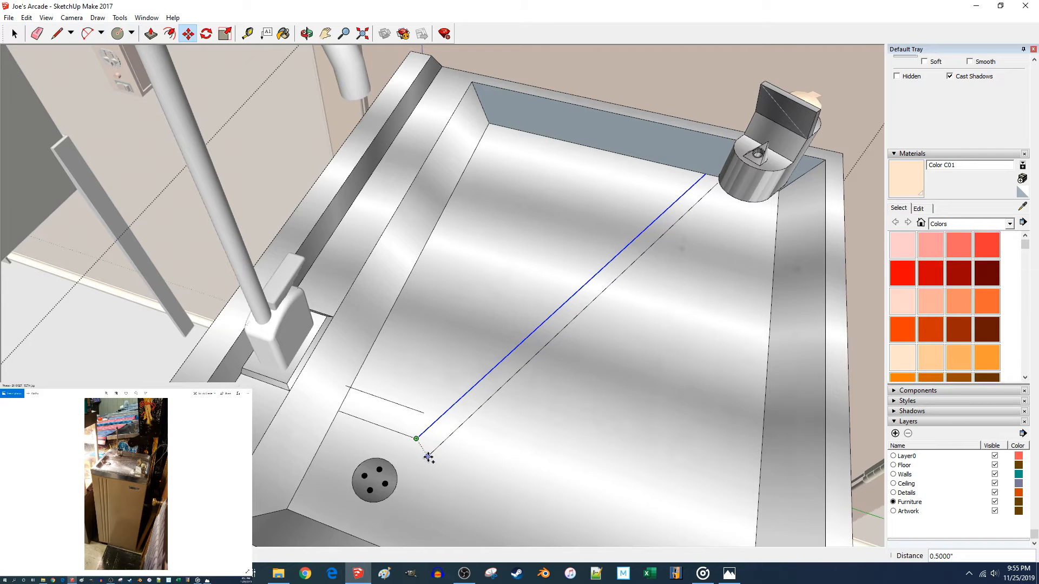
{"action": "key", "text": "Escape"}
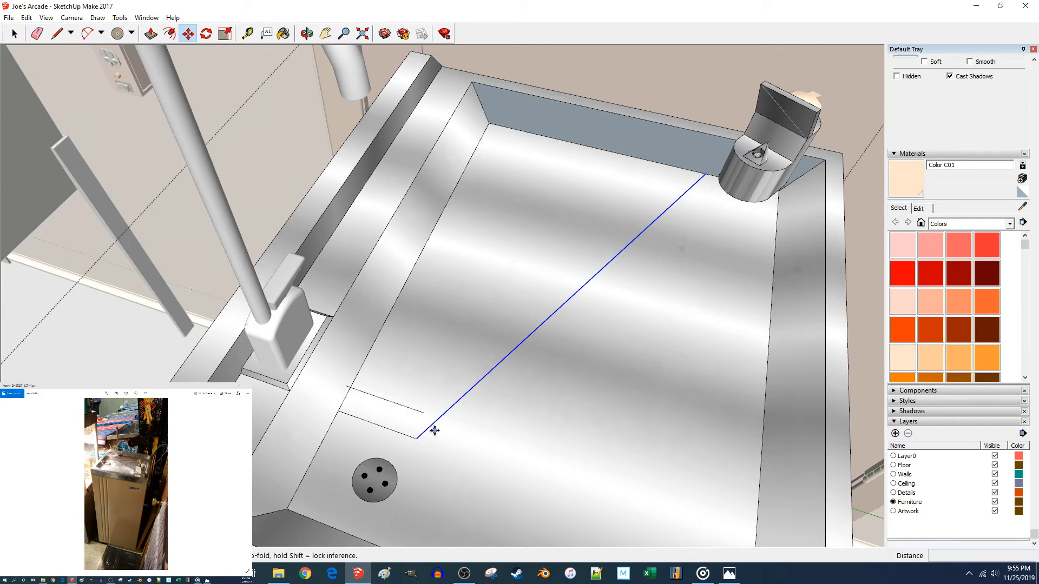
Move the short raised line beside the drain 0.375 inch straight down onto the basin floor.
{"action": "key", "text": "space"}
{"action": "middle_click_drag", "start_coordinate": [428, 431], "coordinate": [423, 443]}
{"action": "scroll", "coordinate": [416, 448], "scroll_direction": "up", "scroll_amount": 5}
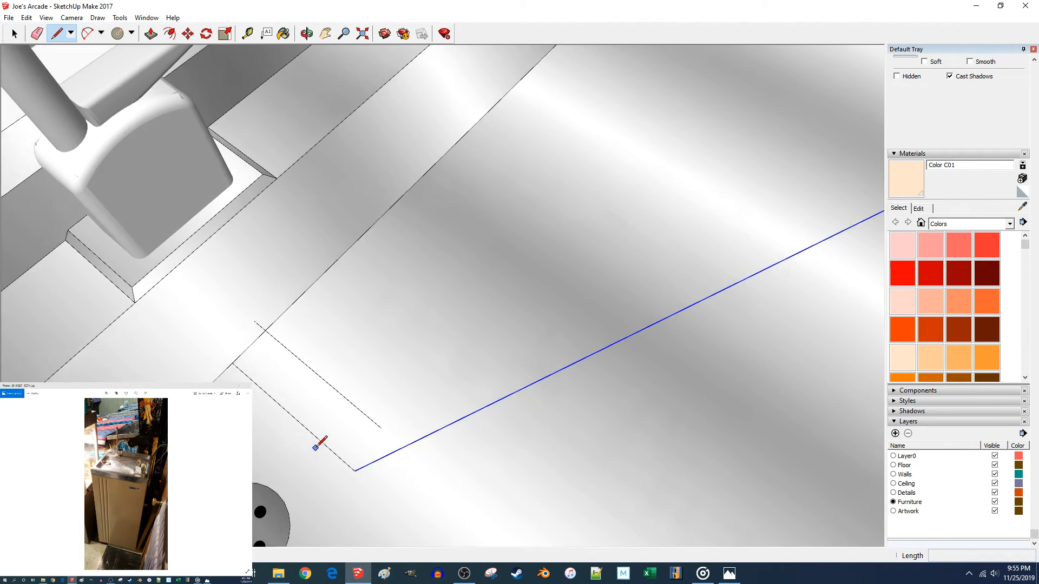
{"action": "middle_click_drag", "start_coordinate": [316, 448], "coordinate": [398, 420]}
{"action": "key", "text": "space"}
{"action": "left_click", "coordinate": [392, 418]}
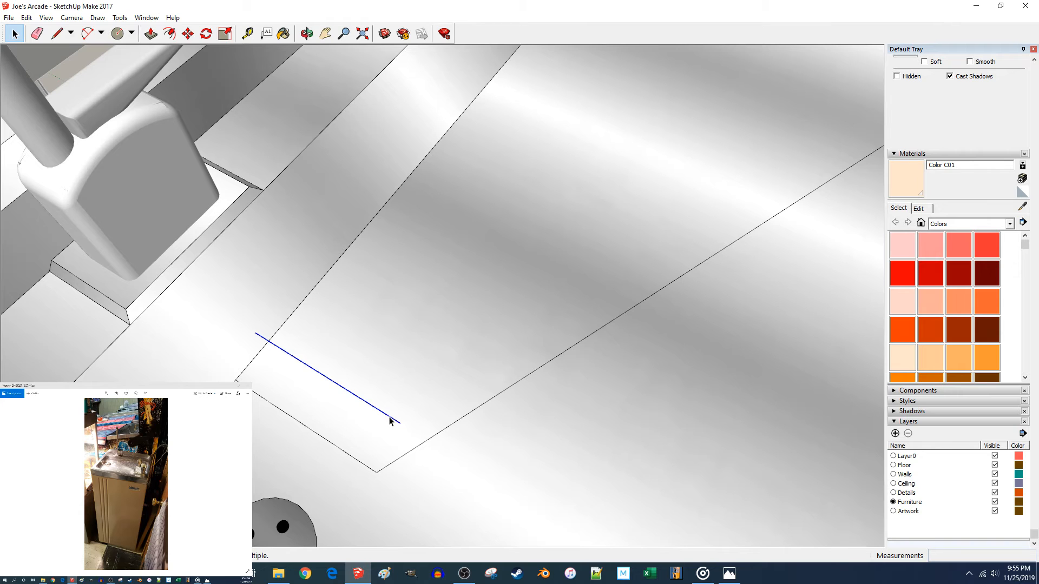
{"action": "key", "text": "m"}
{"action": "left_click", "coordinate": [400, 422]}
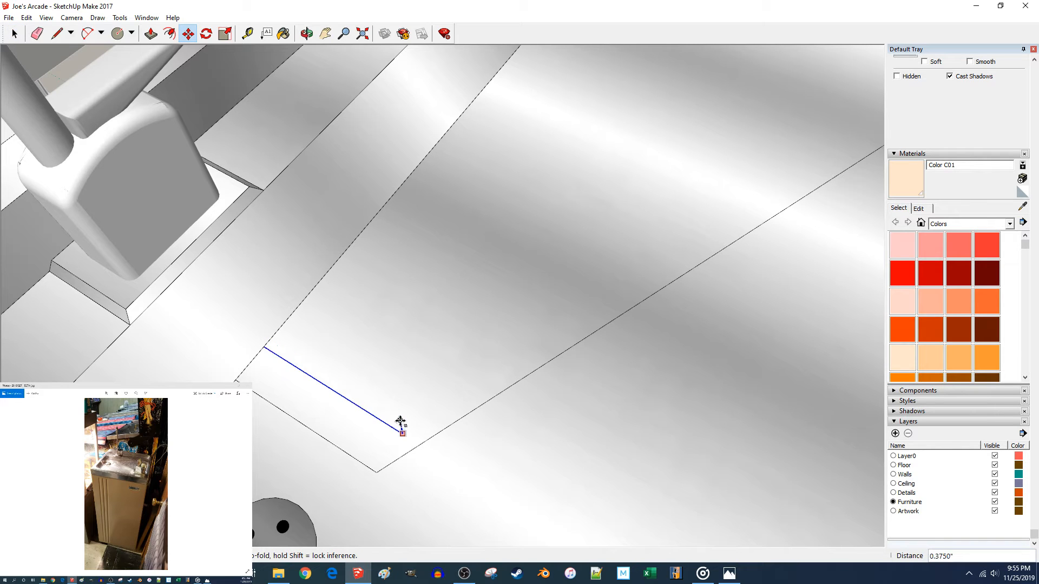
{"action": "key", "text": "space"}
Offset the outline of the floor section bounded by the diagonal inward by about 0.7 inch.
{"action": "left_click", "coordinate": [425, 445]}
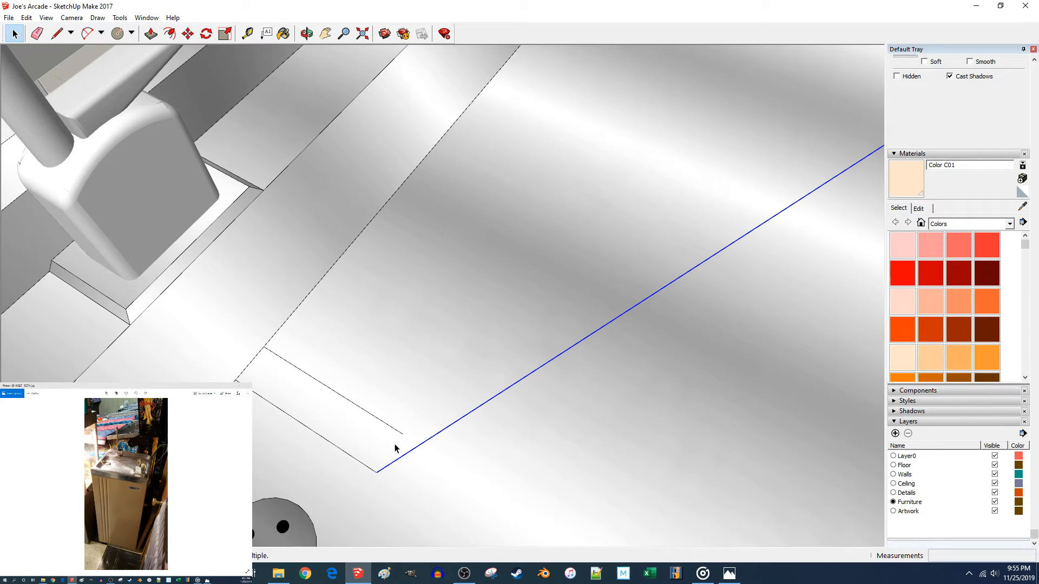
{"action": "scroll", "coordinate": [384, 447], "scroll_direction": "down", "scroll_amount": 3}
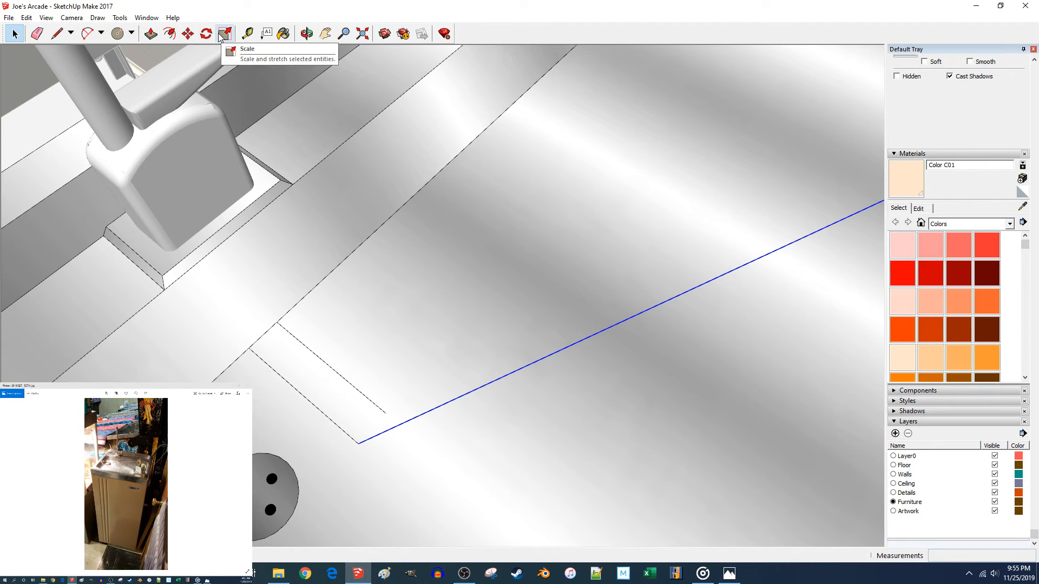
{"action": "left_click", "coordinate": [169, 33]}
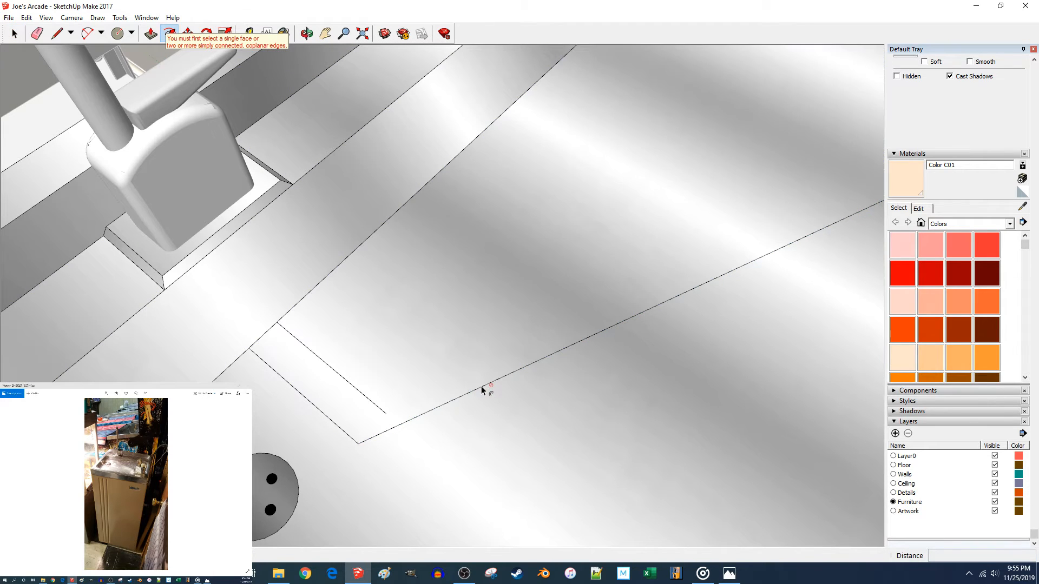
{"action": "left_click", "coordinate": [477, 388]}
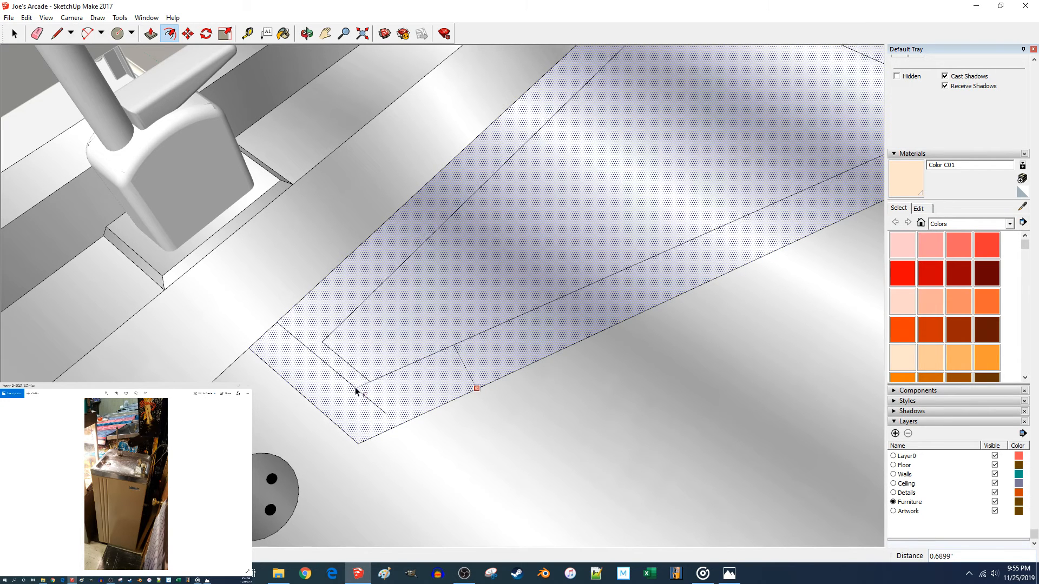
{"action": "left_click", "coordinate": [357, 389]}
Draw a 0.5-inch line perpendicular to the floor diagonal, starting on it near the drain and pointing into the floor section.
{"action": "key", "text": "l"}
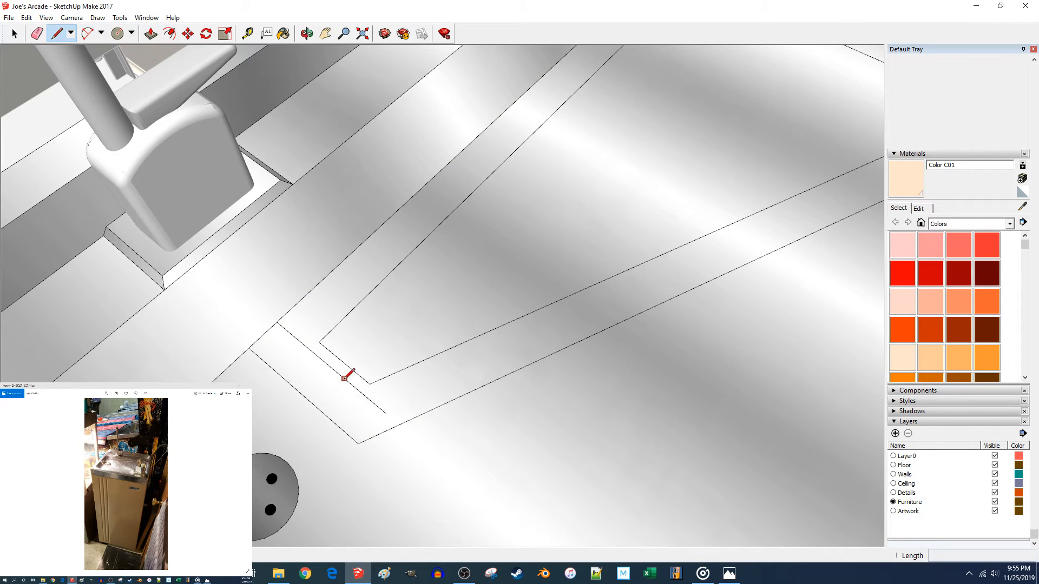
{"action": "left_click", "coordinate": [344, 379]}
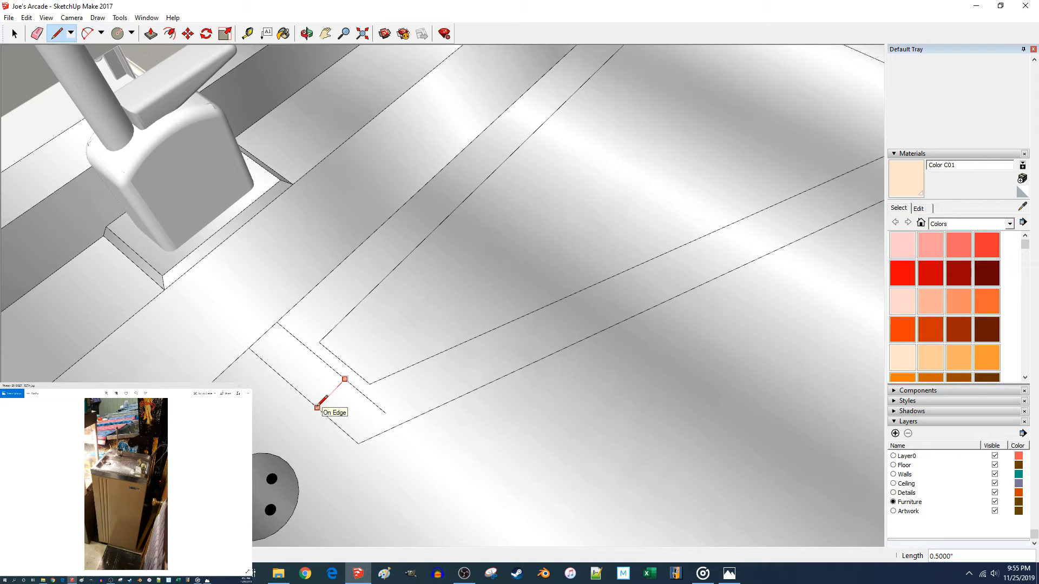
{"action": "key", "text": "Escape"}
{"action": "left_click", "coordinate": [484, 384]}
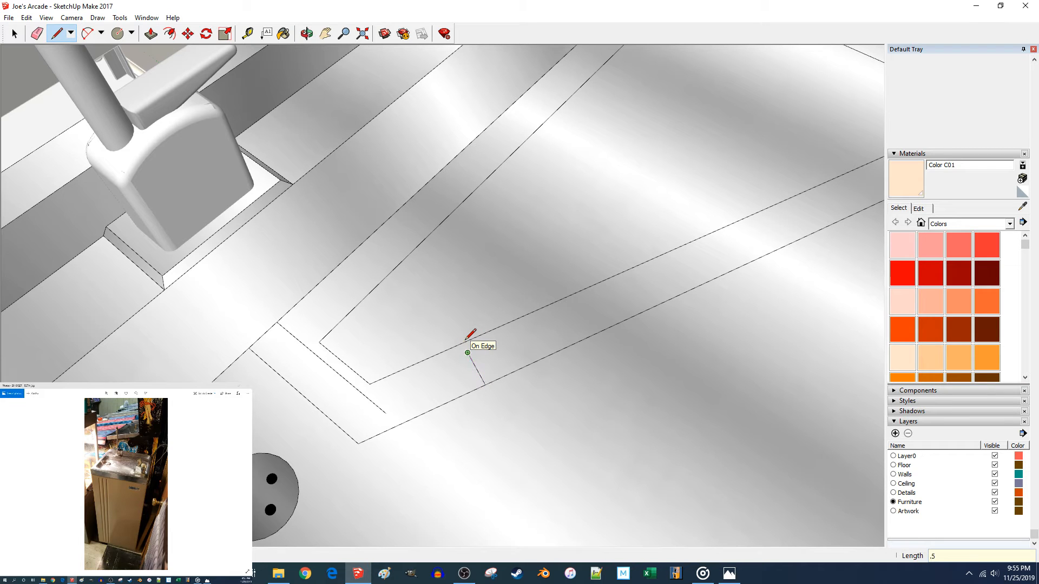
{"action": "type", "text": ".5"}
{"action": "key", "text": "Return"}
Delete all the offset outline's edges from the basin floor.
{"action": "key", "text": "space"}
{"action": "left_click", "coordinate": [465, 347]}
{"action": "key", "text": "Delete"}
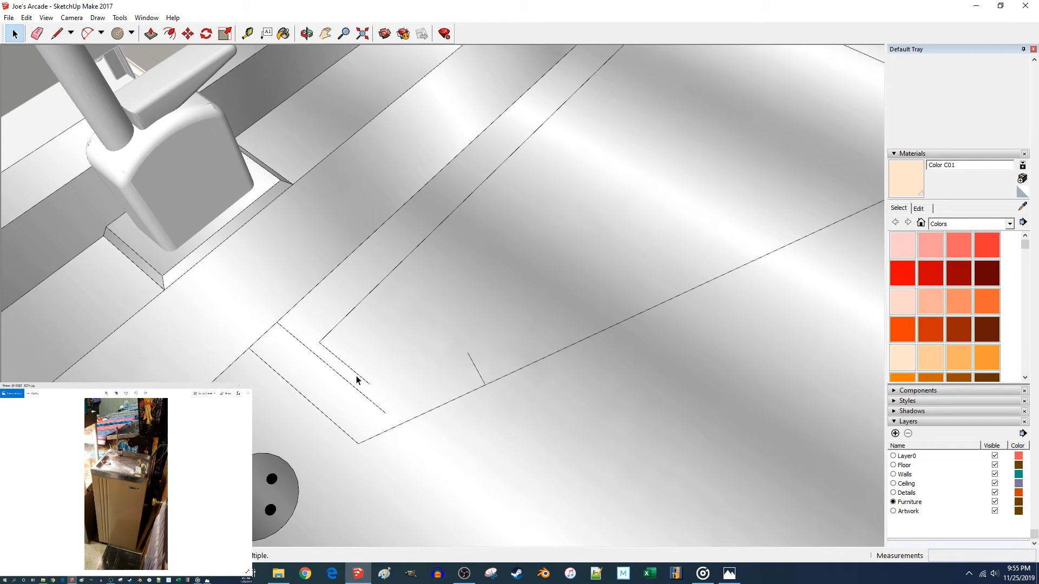
{"action": "key", "text": "Delete"}
{"action": "left_click", "coordinate": [333, 327]}
{"action": "key", "text": "Delete"}
{"action": "middle_click_drag", "start_coordinate": [508, 350], "coordinate": [636, 272]}
{"action": "left_click", "coordinate": [712, 153]}
{"action": "key", "text": "Delete"}
Select the diagonal's short segment nearest the drain and draw a 0.3-inch vertical line up from the free end of the perpendicular line.
{"action": "left_click", "coordinate": [355, 498]}
{"action": "middle_click_drag", "start_coordinate": [360, 499], "coordinate": [420, 462]}
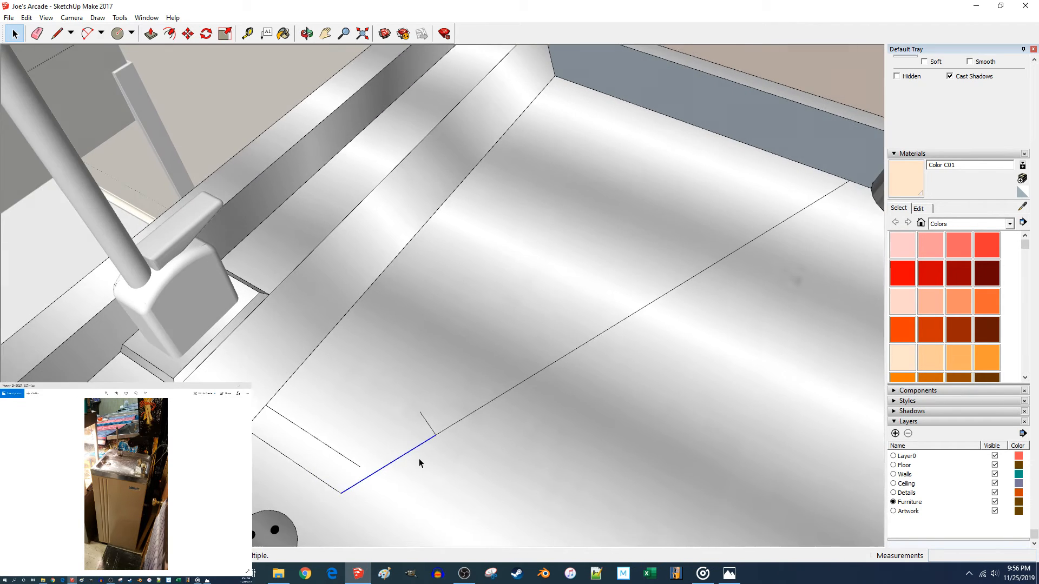
{"action": "key", "text": "l"}
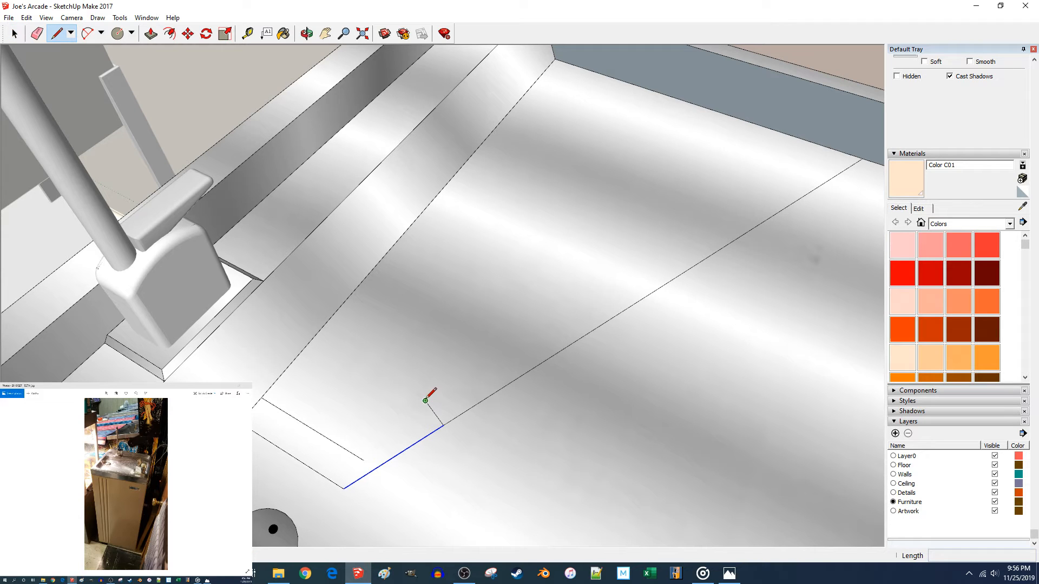
{"action": "left_click", "coordinate": [425, 401]}
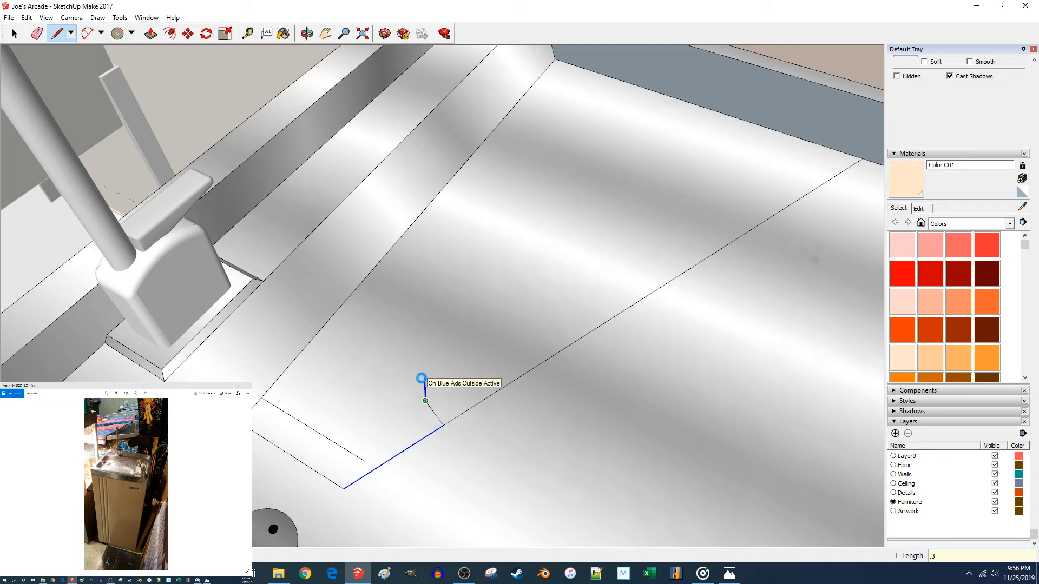
{"action": "key", "text": "Return"}
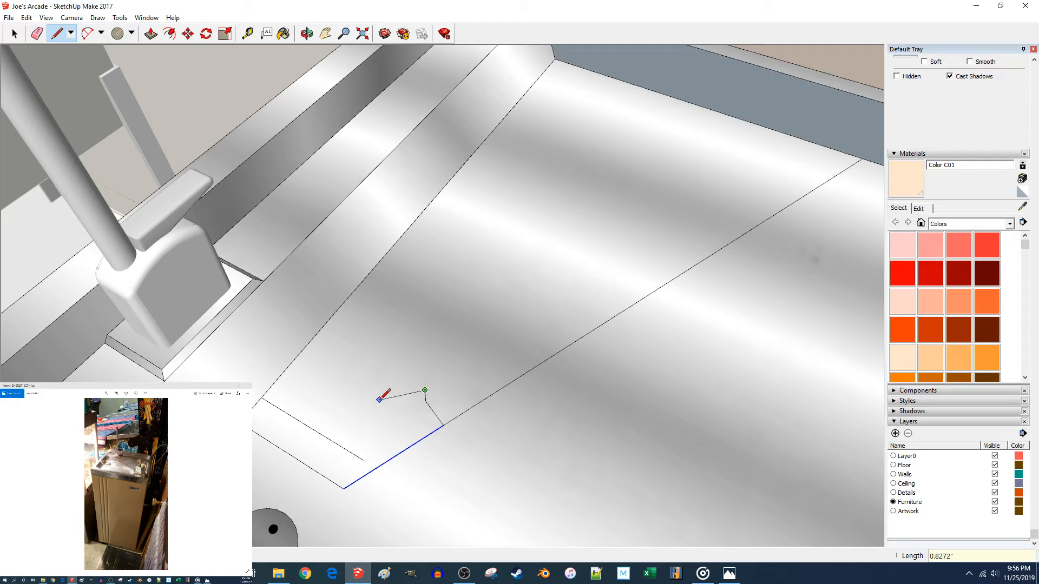
{"action": "key", "text": "Escape"}
Copy the selected diagonal segment from its inner end to the top of the short vertical line.
{"action": "key", "text": "m"}
{"action": "left_click", "coordinate": [443, 425]}
{"action": "key", "text": "ctrl"}
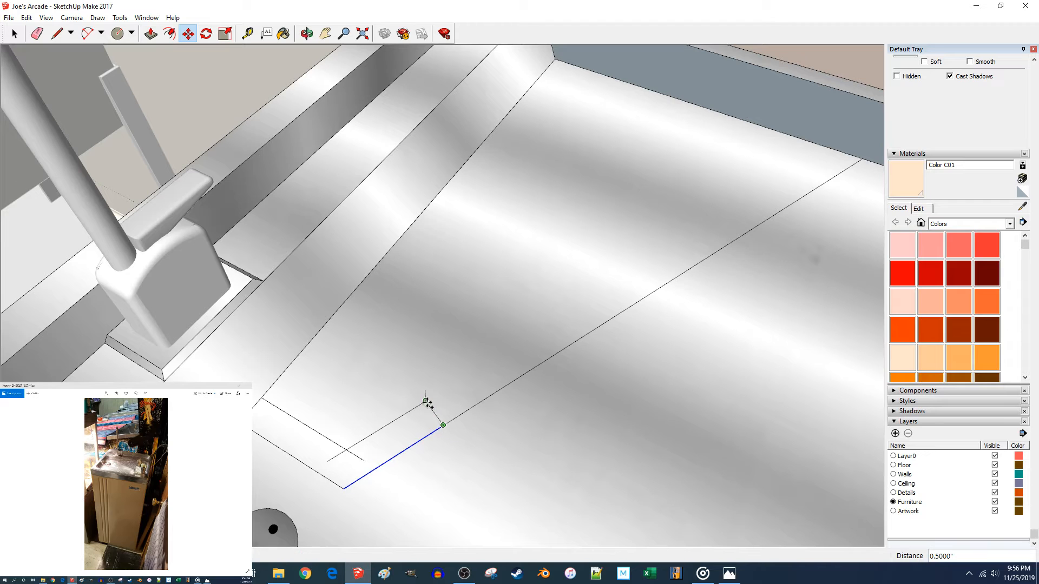
{"action": "left_click", "coordinate": [425, 390]}
Copy the inner floor line beside the drain 0.3 inch straight up.
{"action": "key", "text": "space"}
{"action": "left_click", "coordinate": [356, 456]}
{"action": "key", "text": "m"}
{"action": "key", "text": "Escape"}
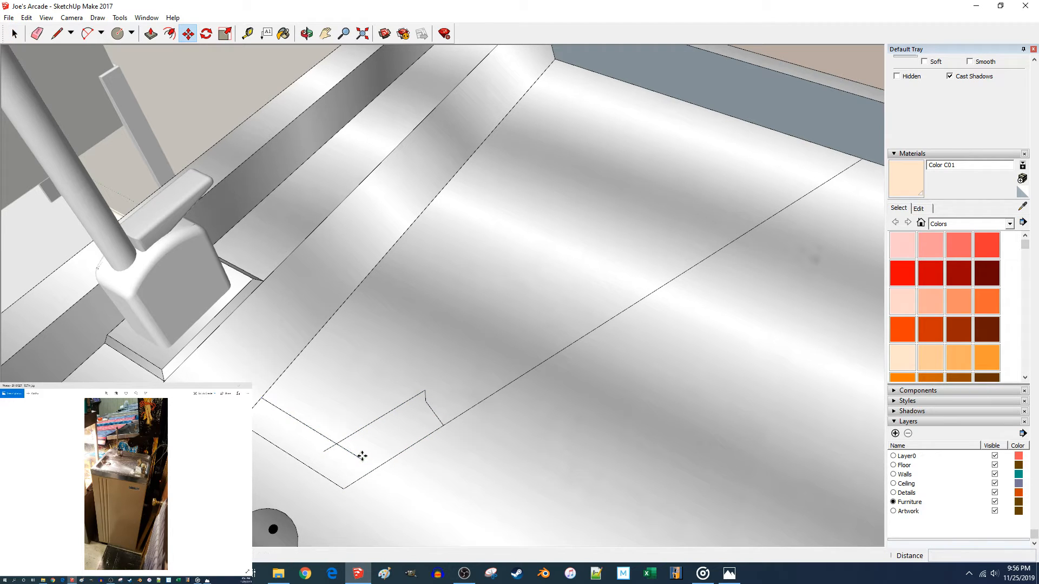
{"action": "key", "text": "space"}
{"action": "left_click", "coordinate": [359, 456]}
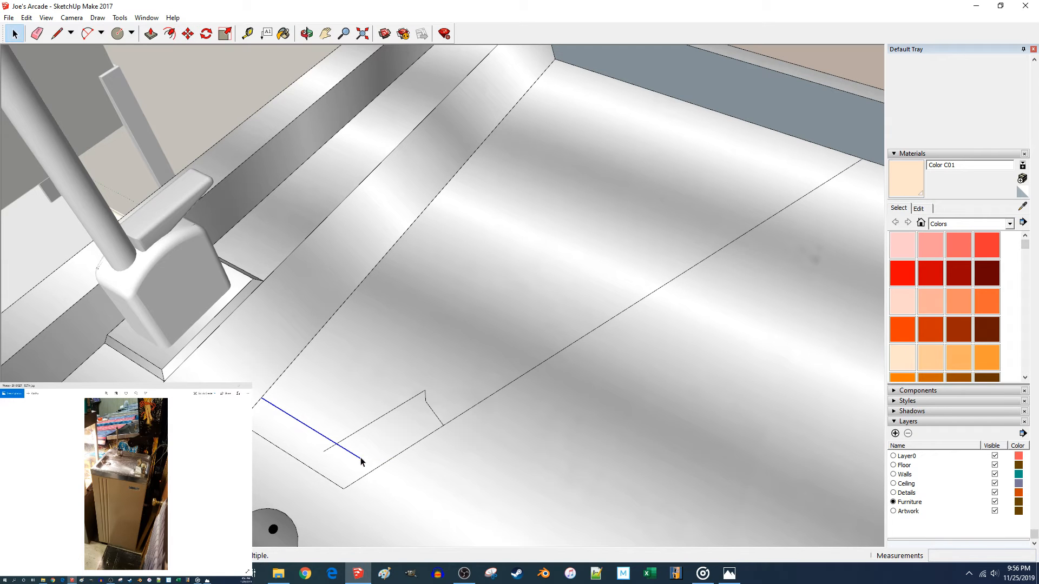
{"action": "key", "text": "m"}
{"action": "left_click", "coordinate": [363, 459]}
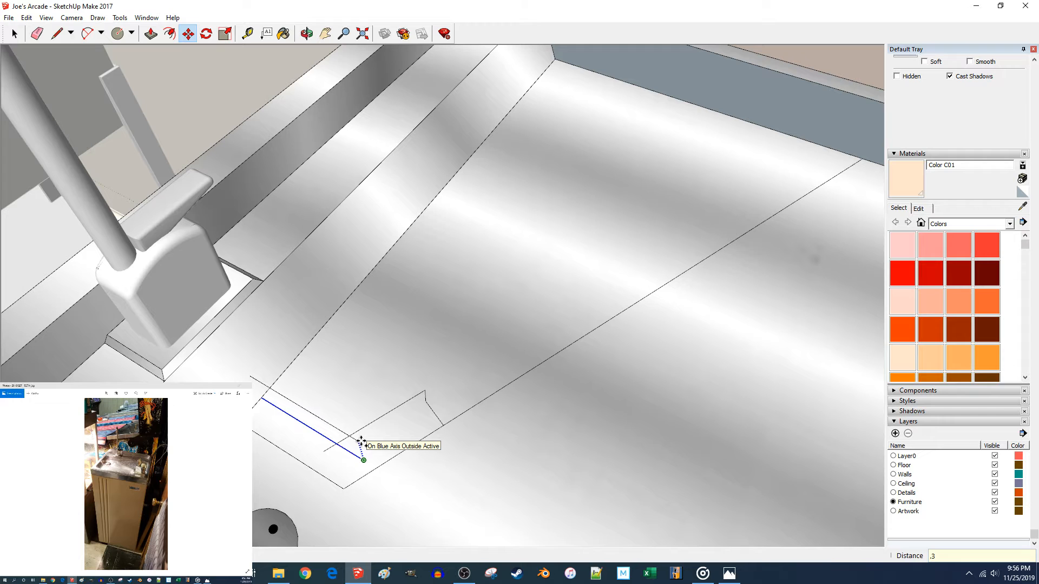
{"action": "key", "text": "Return"}
{"action": "middle_click_drag", "start_coordinate": [361, 442], "coordinate": [360, 439]}
Delete the raised lines' overhanging ends, the leftover inner floor line beneath them and the two short helper lines.
{"action": "key", "text": "space"}
{"action": "left_click", "coordinate": [323, 431]}
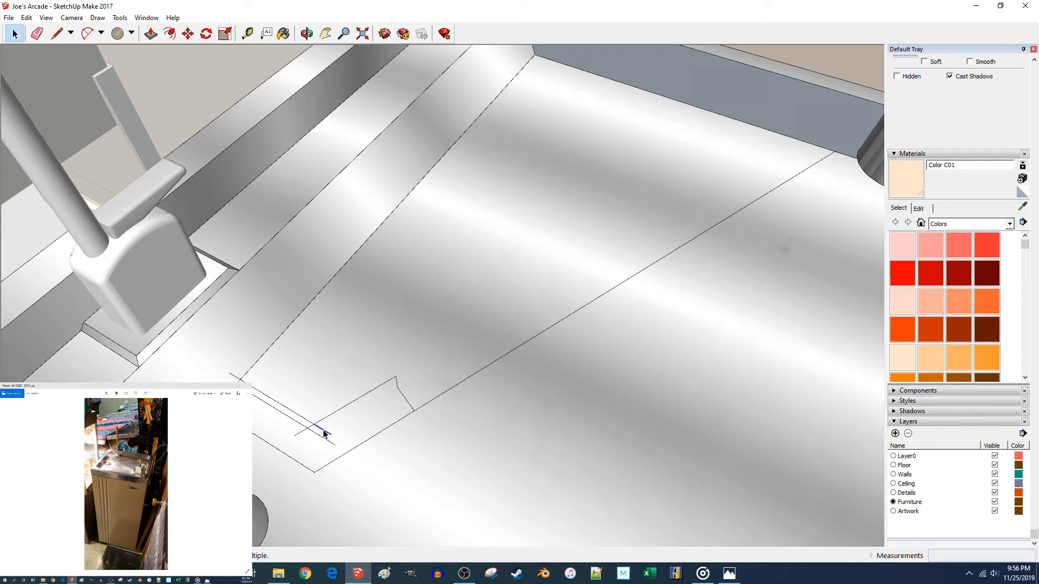
{"action": "key", "text": "Escape"}
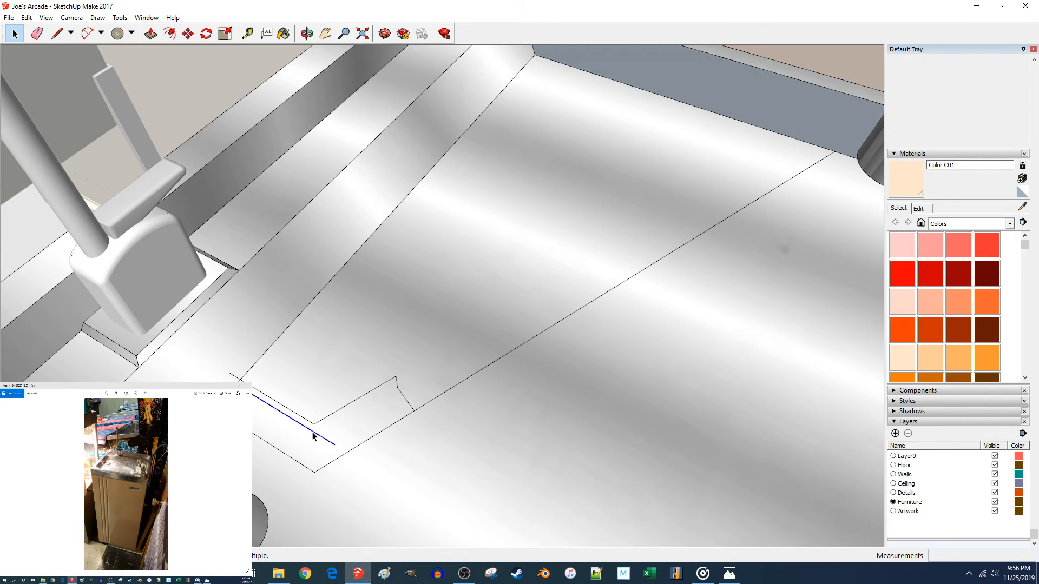
{"action": "middle_click_drag", "start_coordinate": [313, 434], "coordinate": [502, 389]}
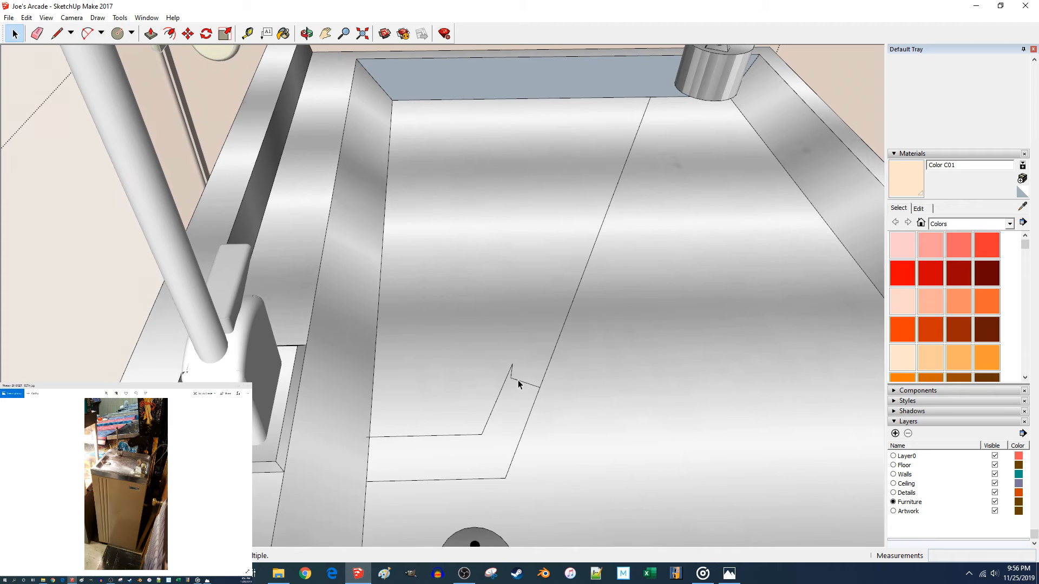
{"action": "middle_click_drag", "start_coordinate": [511, 377], "coordinate": [498, 365]}
Start extending the raised diagonal line from its inner end toward the basin's rear wall.
{"action": "key", "text": "l"}
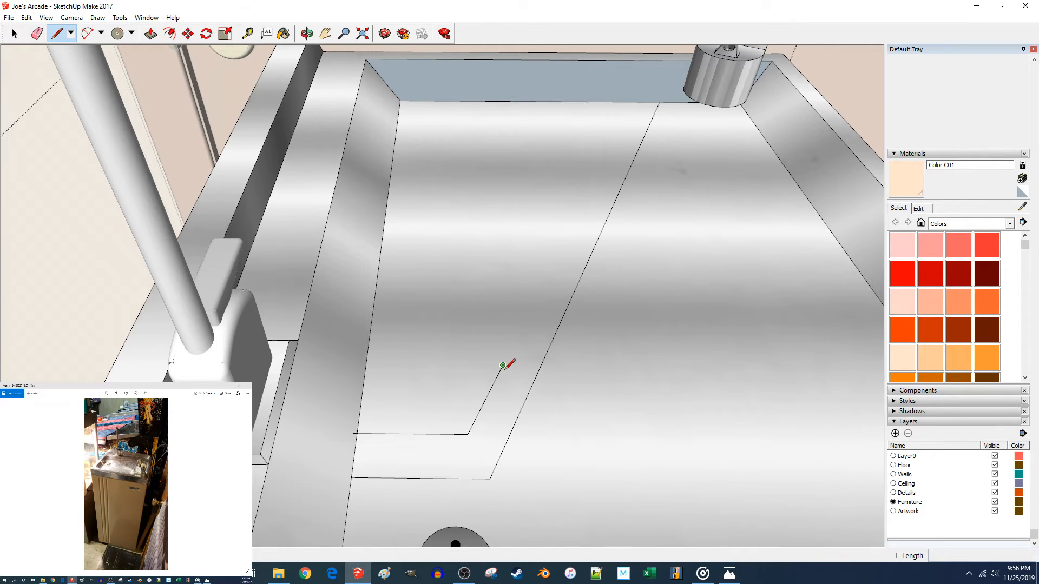
{"action": "left_click", "coordinate": [503, 365]}
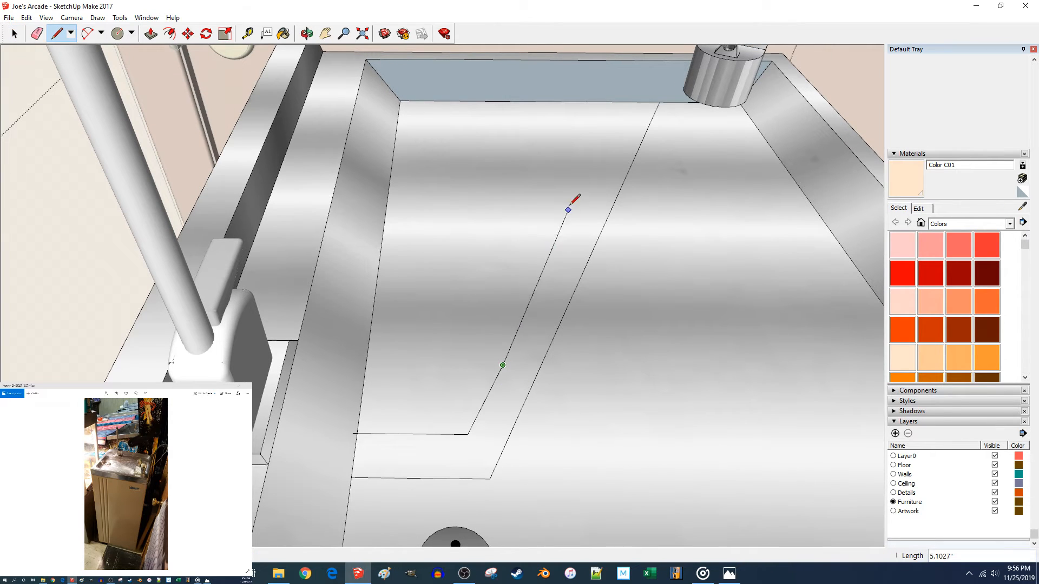
Extend the divider's upper edge lines past the back and faucet-side basin walls, and connect the faucet-side end to the lower line.
{"action": "left_click", "coordinate": [649, 79]}
{"action": "key", "text": "Escape"}
{"action": "left_click", "coordinate": [352, 432]}
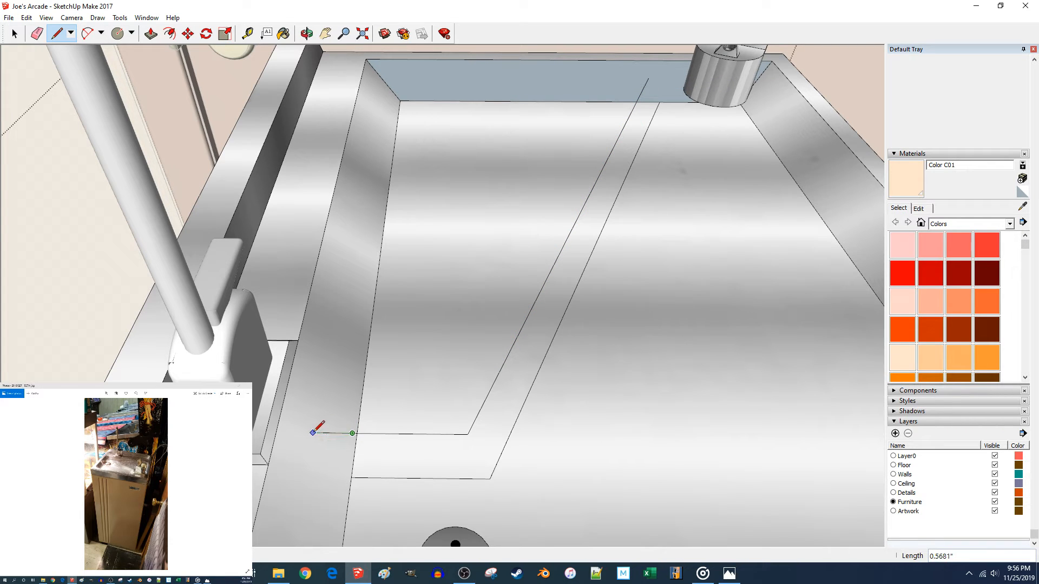
{"action": "left_click", "coordinate": [318, 433]}
{"action": "middle_click_drag", "start_coordinate": [355, 471], "coordinate": [354, 409]}
{"action": "left_click", "coordinate": [356, 458]}
{"action": "key", "text": "space"}
Move the drink fountain component away from the basin corner so that it is clear of the tray.
{"action": "mouse_move", "coordinate": [352, 456]}
{"action": "middle_mouse_down"}
{"action": "mouse_move", "coordinate": [336, 399]}
{"action": "mouse_move", "coordinate": [394, 490]}
{"action": "mouse_move", "coordinate": [528, 475]}
{"action": "mouse_move", "coordinate": [621, 398]}
{"action": "mouse_move", "coordinate": [594, 395]}
{"action": "mouse_move", "coordinate": [513, 339]}
{"action": "mouse_move", "coordinate": [462, 402]}
{"action": "mouse_move", "coordinate": [487, 405]}
{"action": "mouse_move", "coordinate": [492, 417]}
{"action": "middle_mouse_up"}
{"action": "left_click", "coordinate": [626, 403]}
{"action": "left_click", "coordinate": [494, 421]}
{"action": "key", "text": "m"}
{"action": "left_click", "coordinate": [522, 507]}
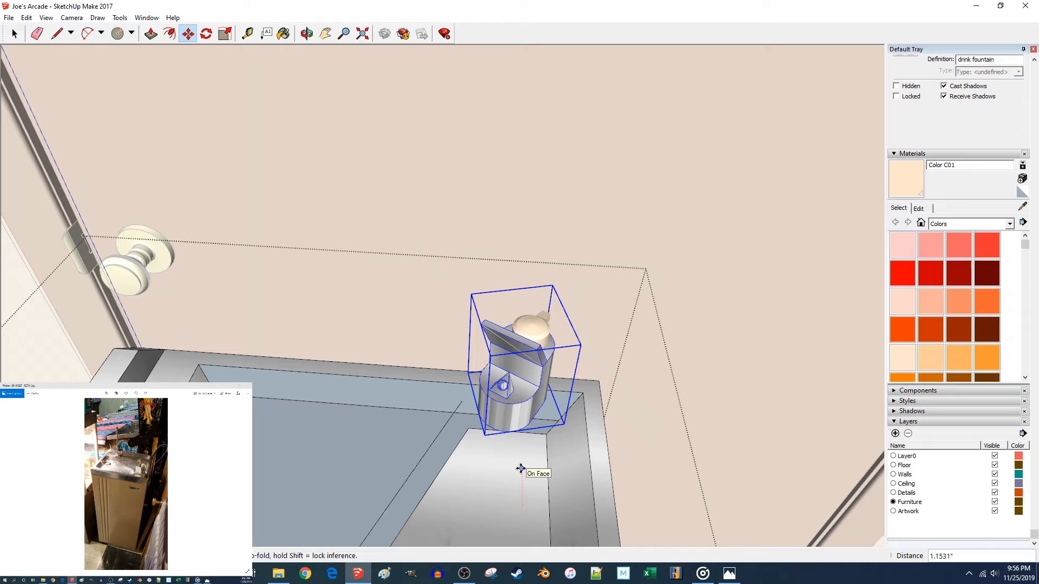
{"action": "left_click", "coordinate": [521, 469]}
{"action": "key", "text": "space"}
Draw an edge from the divider's lower corner to the basin's lower faucet-side corner and delete the floor face behind the divider.
{"action": "mouse_move", "coordinate": [520, 469]}
{"action": "middle_mouse_down"}
{"action": "mouse_move", "coordinate": [478, 345]}
{"action": "mouse_move", "coordinate": [465, 368]}
{"action": "middle_mouse_up"}
{"action": "key", "text": "l"}
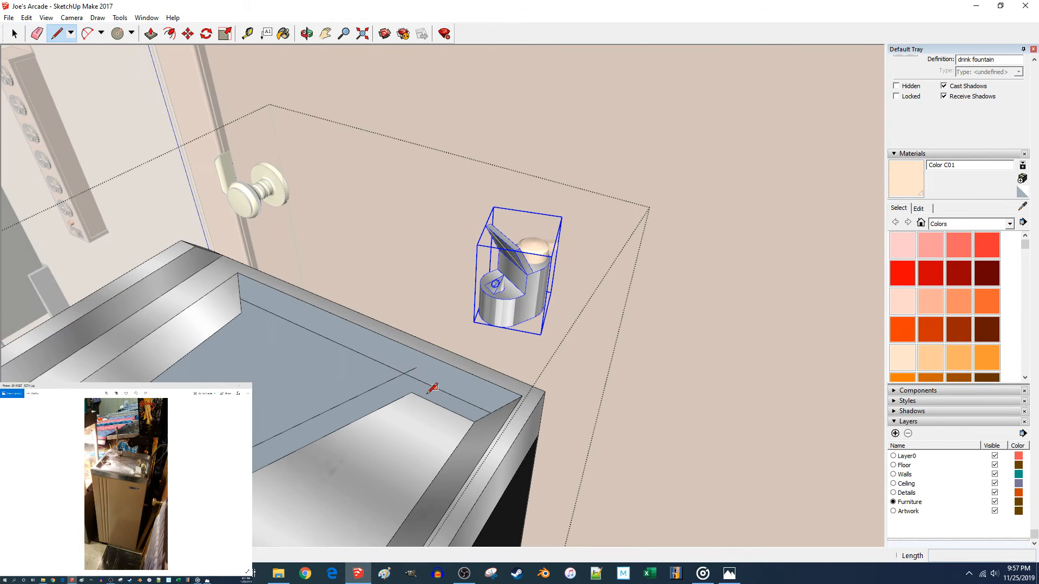
{"action": "left_click", "coordinate": [411, 391]}
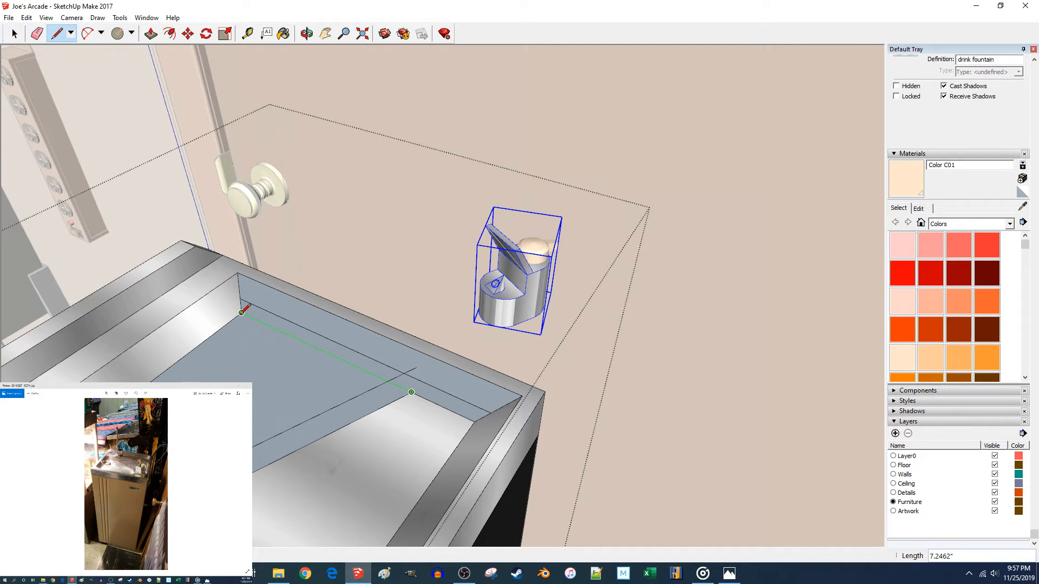
{"action": "left_click", "coordinate": [241, 312]}
{"action": "key", "text": "space"}
{"action": "left_click", "coordinate": [256, 354]}
{"action": "key", "text": "Delete"}
Draw a short edge from the end of the divider's upper line and delete the basin's back wall face.
{"action": "middle_click_drag", "start_coordinate": [375, 347], "coordinate": [448, 355]}
{"action": "middle_click_drag", "start_coordinate": [541, 368], "coordinate": [264, 371]}
{"action": "scroll", "coordinate": [263, 371], "scroll_direction": "up", "scroll_amount": 3}
{"action": "left_click", "coordinate": [211, 433]}
{"action": "middle_click_drag", "start_coordinate": [211, 433], "coordinate": [310, 419]}
{"action": "key", "text": "l"}
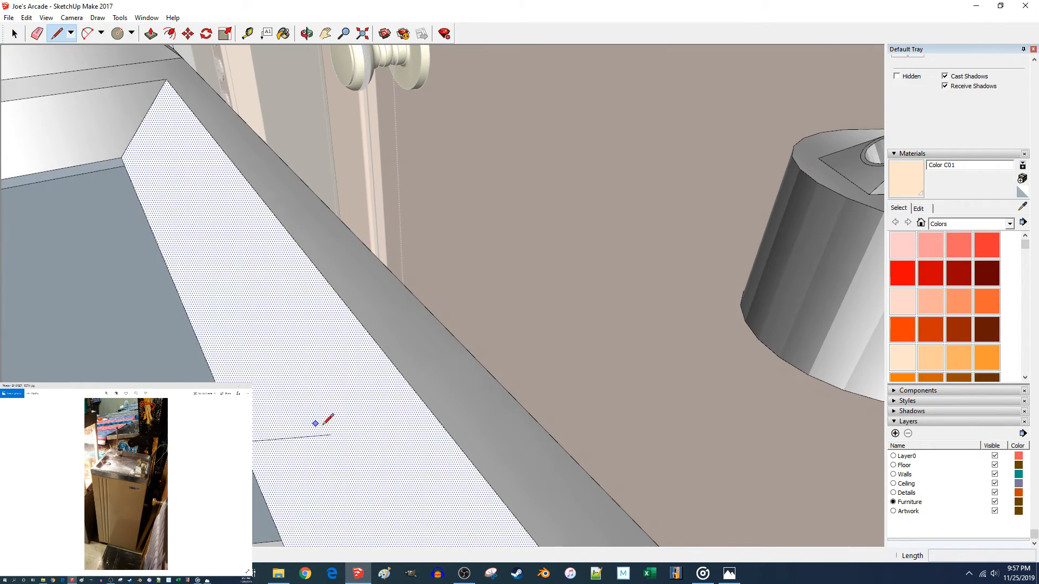
{"action": "left_click", "coordinate": [330, 434]}
{"action": "left_click", "coordinate": [302, 400]}
{"action": "key", "text": "space"}
{"action": "key", "text": "space"}
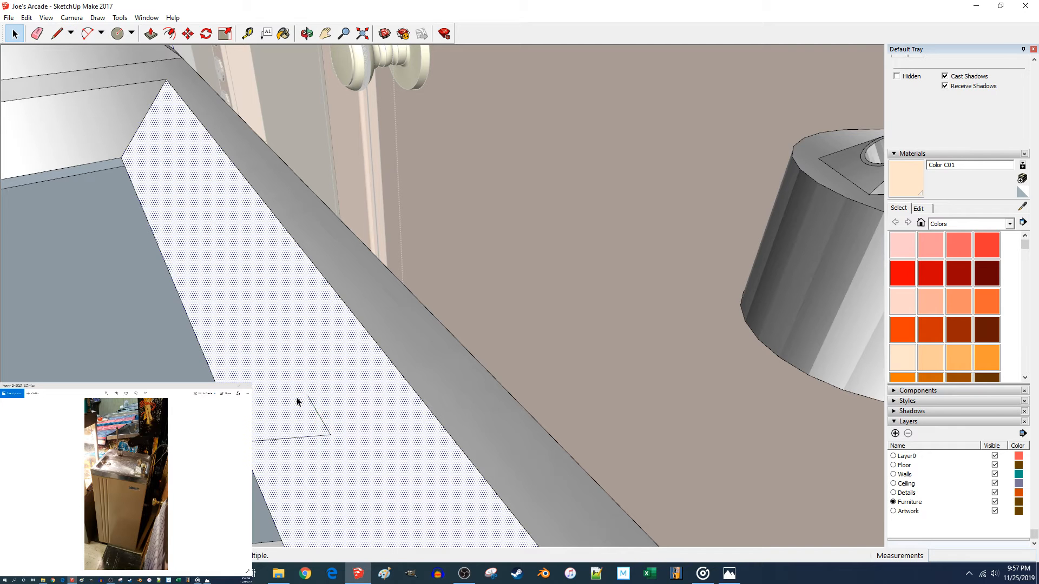
{"action": "left_click", "coordinate": [236, 433]}
{"action": "key", "text": "Delete"}
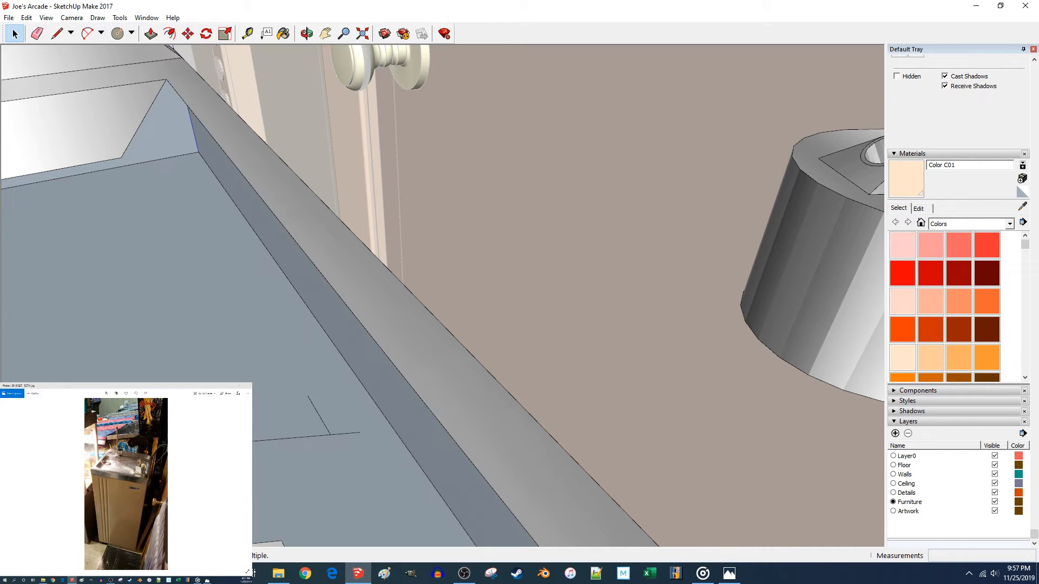
Connect the divider's upper and lower corners at the back wall with an edge to close its front face.
{"action": "middle_click_drag", "start_coordinate": [238, 433], "coordinate": [240, 423]}
{"action": "middle_click_drag", "start_coordinate": [346, 426], "coordinate": [447, 406]}
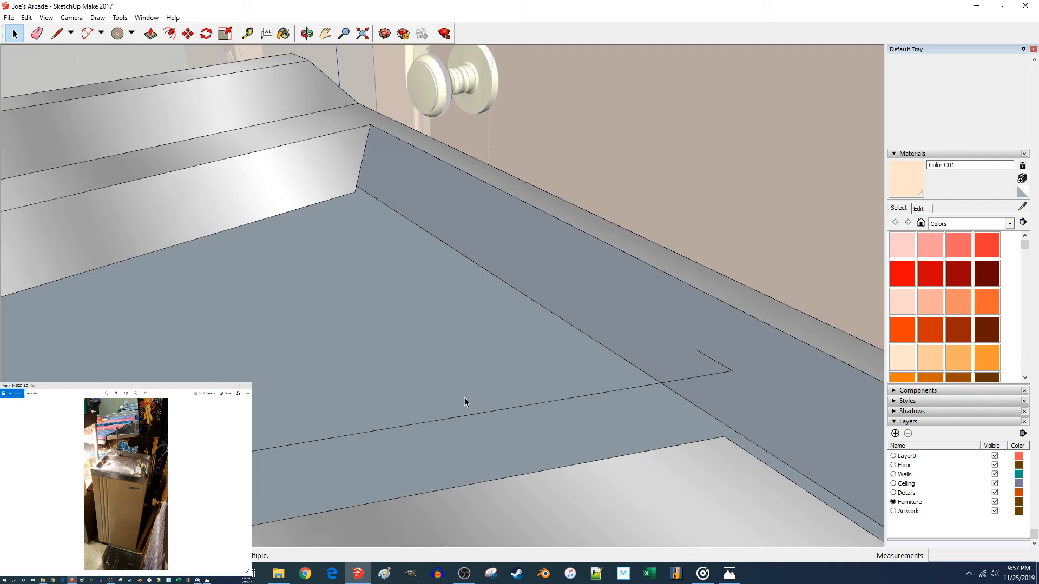
{"action": "key", "text": "l"}
{"action": "left_click", "coordinate": [733, 370]}
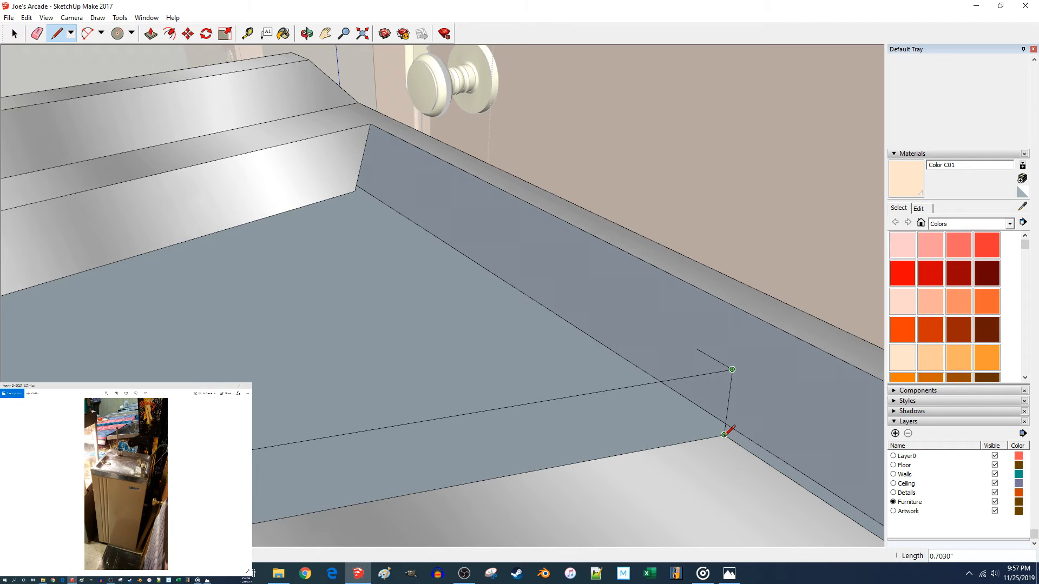
{"action": "left_click", "coordinate": [725, 436]}
{"action": "key", "text": "space"}
Draw an edge about 7.42" long from the divider's top corner along the back wall to the faucet-side basin corner.
{"action": "middle_click_drag", "start_coordinate": [720, 386], "coordinate": [580, 381]}
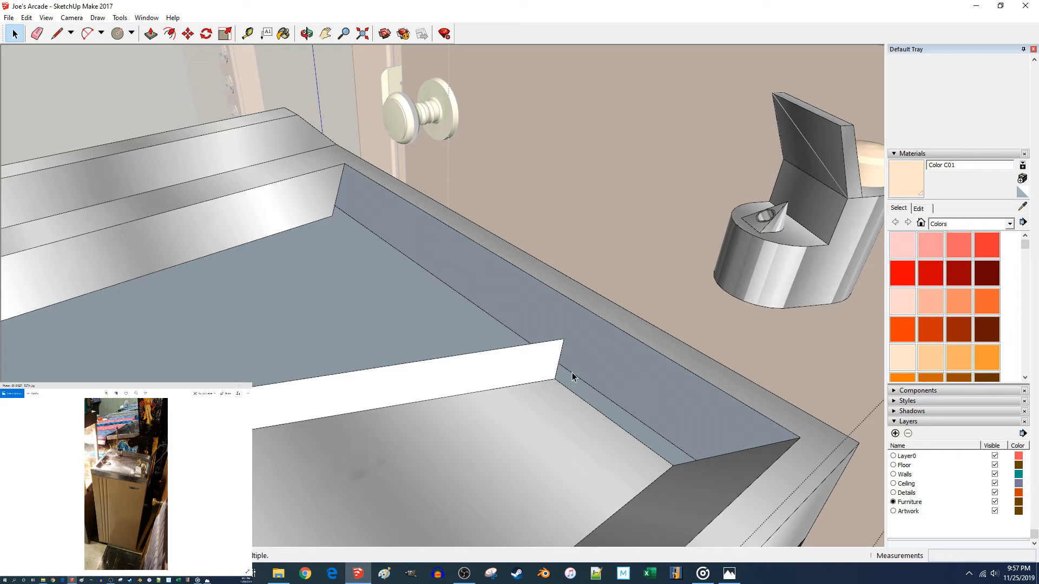
{"action": "key", "text": "l"}
{"action": "left_click", "coordinate": [564, 338]}
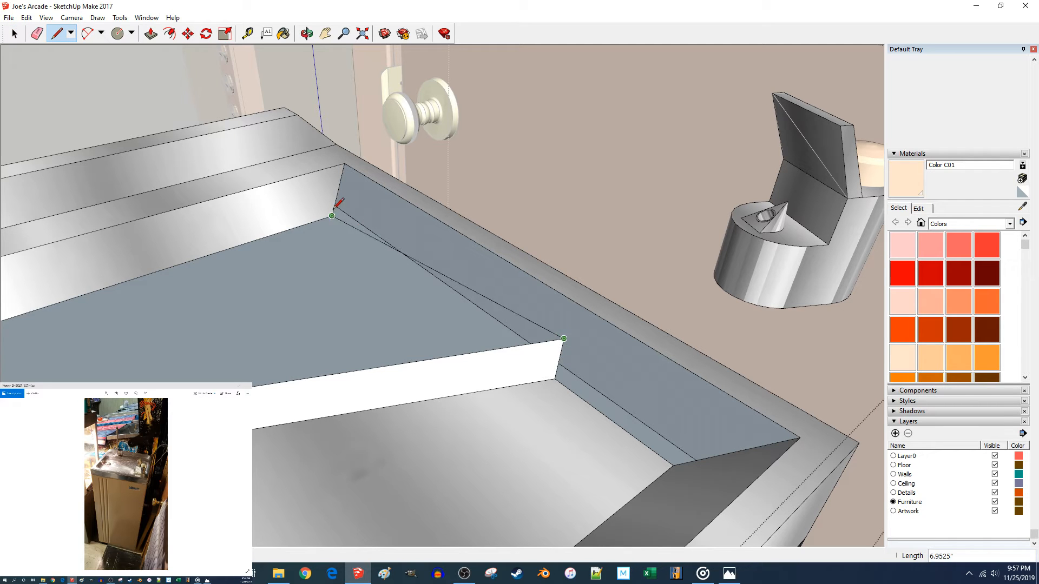
{"action": "left_click", "coordinate": [341, 188]}
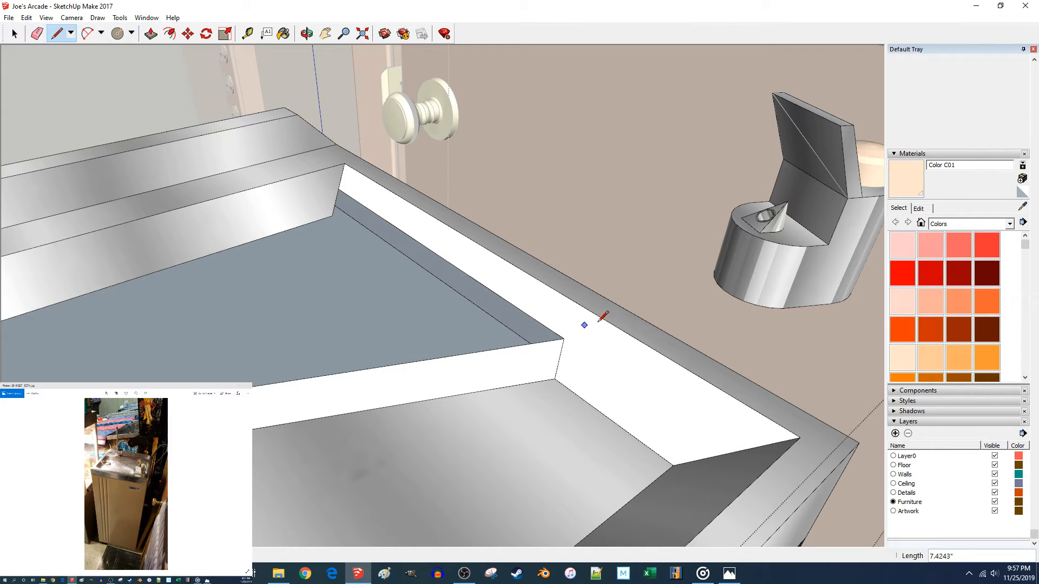
{"action": "key", "text": "space"}
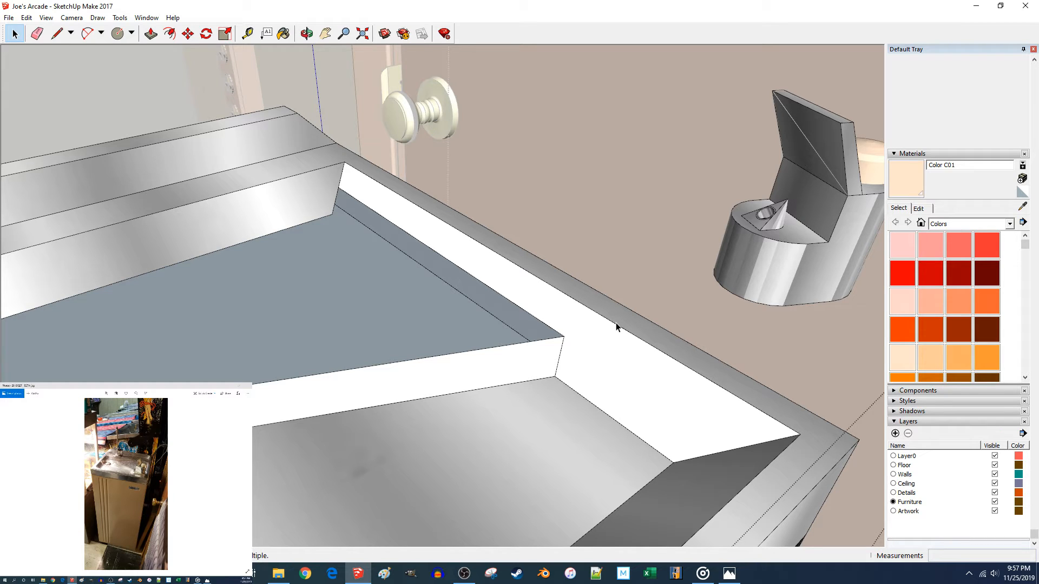
Delete the bottom edge of the faucet-side basin wall and the leftover piece at its corner with the back wall.
{"action": "scroll", "coordinate": [578, 319], "scroll_direction": "down", "scroll_amount": 3}
{"action": "middle_click_drag", "start_coordinate": [515, 309], "coordinate": [516, 304]}
{"action": "scroll", "coordinate": [513, 302], "scroll_direction": "up", "scroll_amount": 3}
{"action": "scroll", "coordinate": [509, 299], "scroll_direction": "down", "scroll_amount": 4}
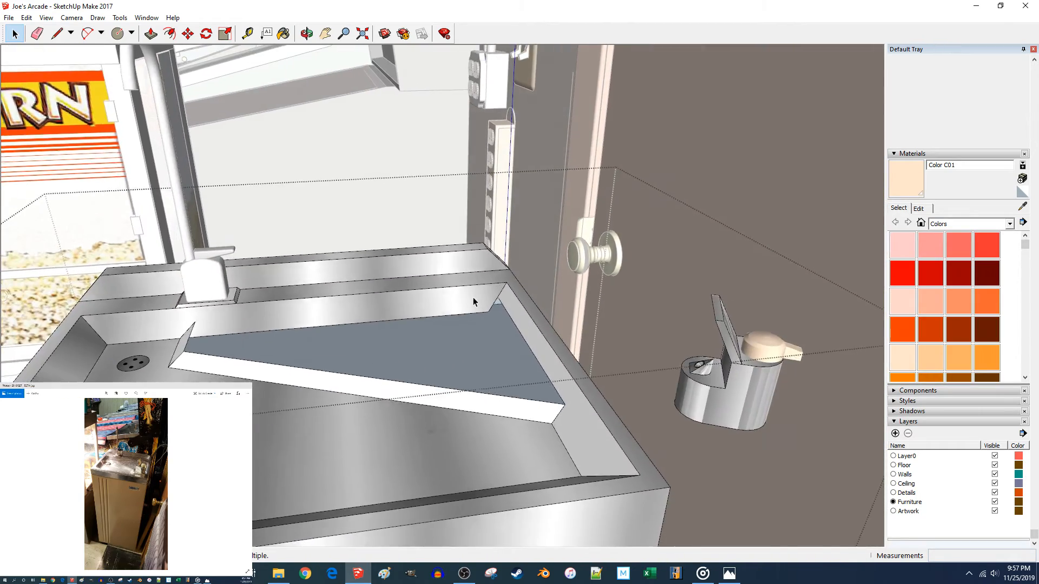
{"action": "scroll", "coordinate": [491, 308], "scroll_direction": "up", "scroll_amount": 3}
{"action": "scroll", "coordinate": [492, 312], "scroll_direction": "down", "scroll_amount": 4}
{"action": "scroll", "coordinate": [502, 313], "scroll_direction": "up", "scroll_amount": 5}
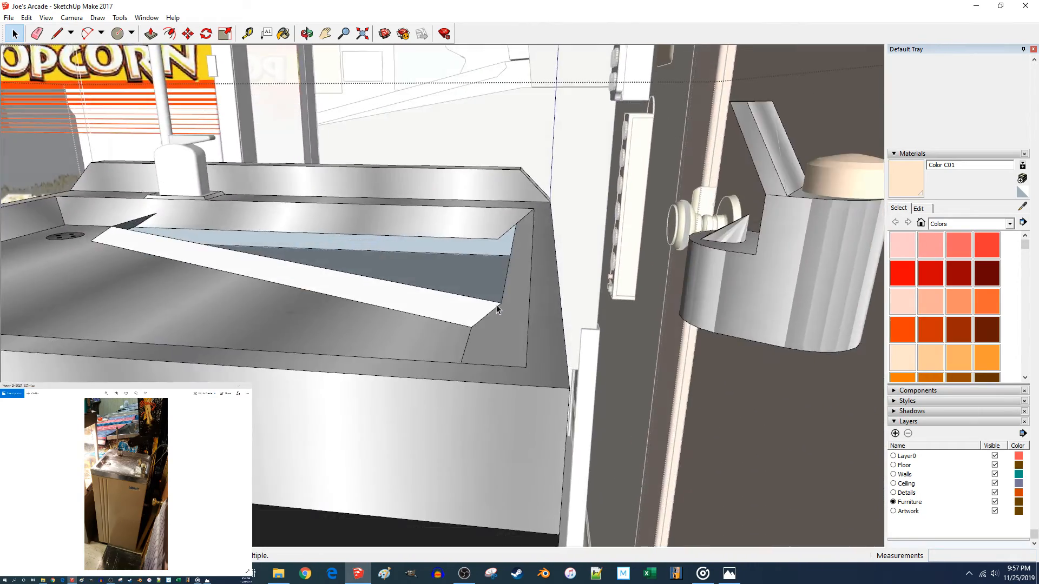
{"action": "key", "text": "l"}
{"action": "middle_click_drag", "start_coordinate": [540, 273], "coordinate": [231, 239]}
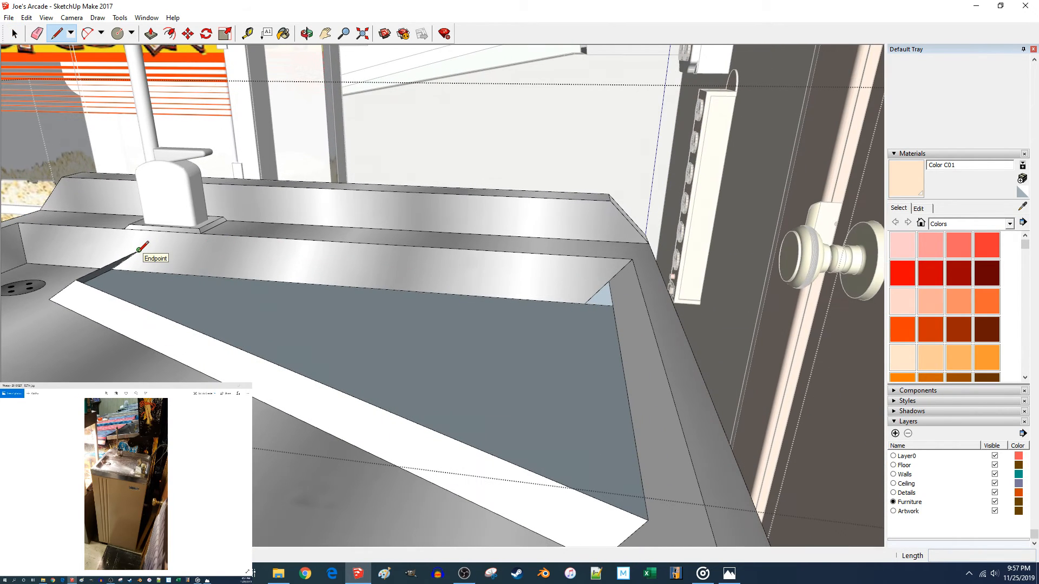
{"action": "key", "text": "space"}
{"action": "left_click", "coordinate": [147, 275]}
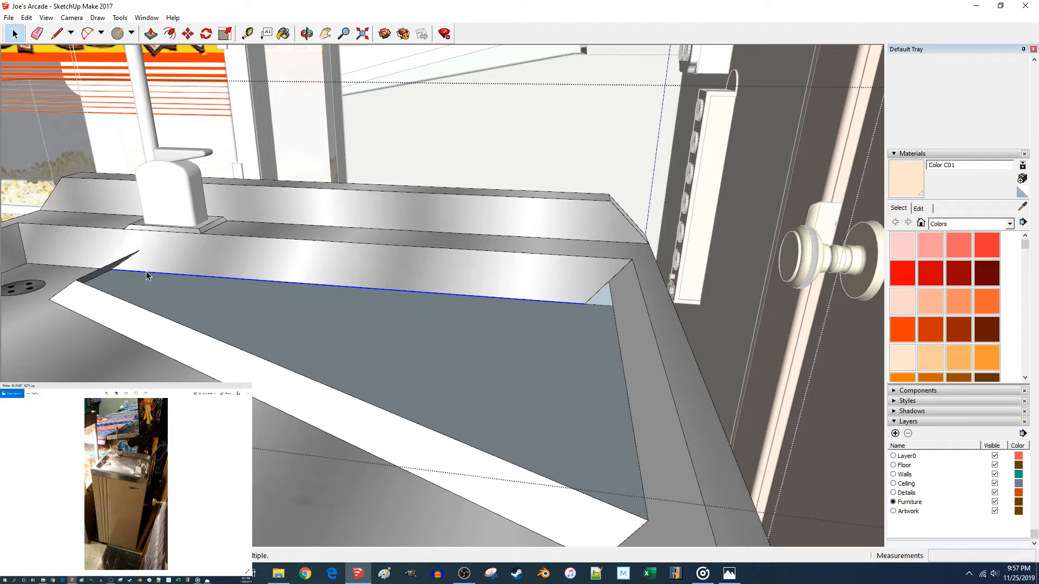
{"action": "left_click", "coordinate": [603, 295]}
Draw an edge along the faucet-side wall between the raised corner and the divider's end to close the wall and raised ledge.
{"action": "key", "text": "l"}
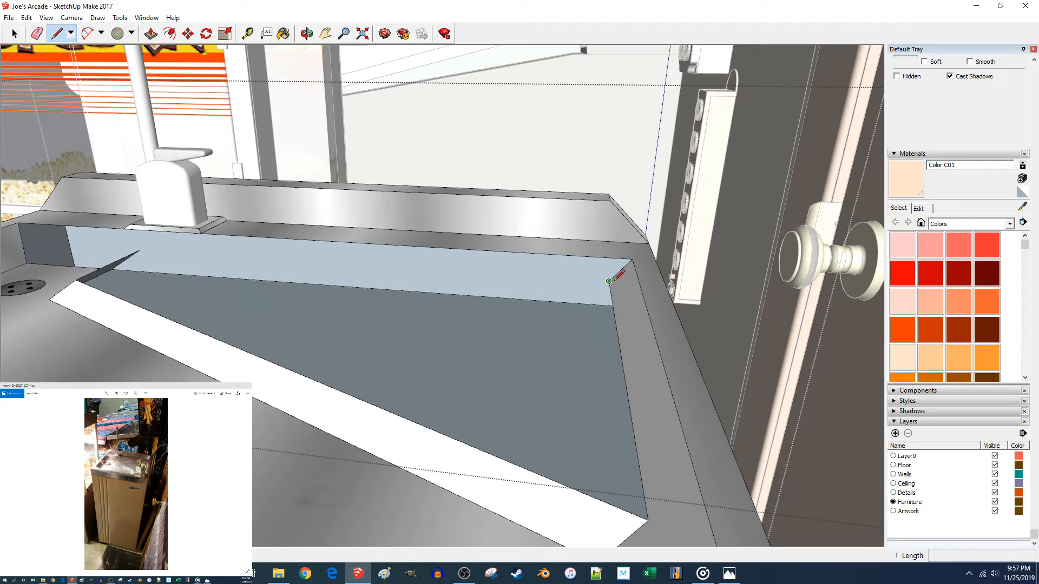
{"action": "left_click", "coordinate": [609, 280]}
{"action": "left_click", "coordinate": [139, 250]}
{"action": "middle_click_drag", "start_coordinate": [144, 237], "coordinate": [447, 334]}
{"action": "scroll", "coordinate": [521, 325], "scroll_direction": "down", "scroll_amount": 5}
{"action": "middle_click_drag", "start_coordinate": [521, 325], "coordinate": [545, 308]}
{"action": "scroll", "coordinate": [460, 328], "scroll_direction": "up", "scroll_amount": 5}
{"action": "key", "text": "space"}
{"action": "scroll", "coordinate": [460, 325], "scroll_direction": "up", "scroll_amount": 4}
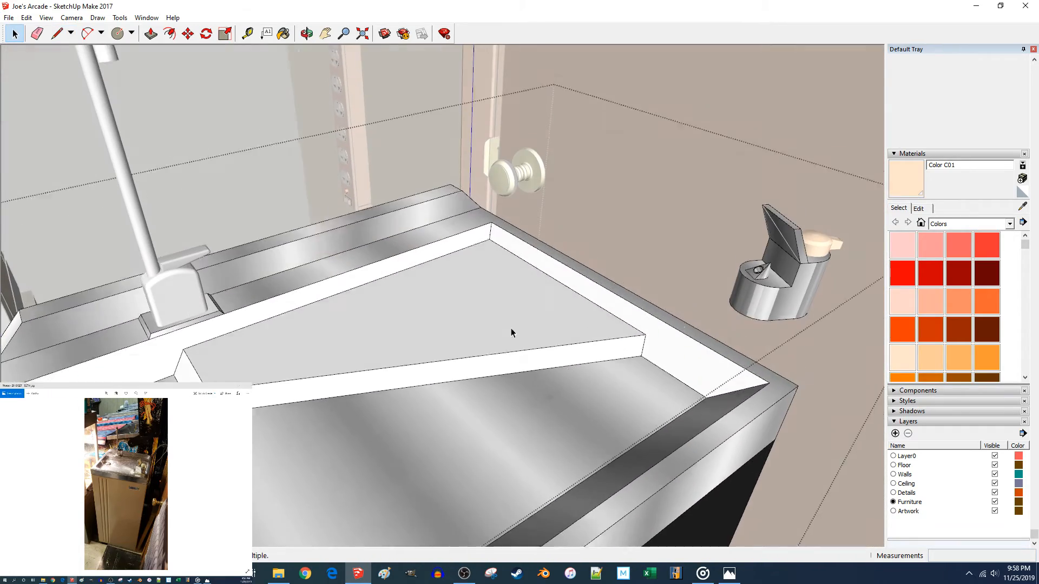
Sample the basin's [Metal_Corrogated_Shiny]7 material and paint the divider, raised ledge and new wall faces with it.
{"action": "left_click", "coordinate": [1022, 257]}
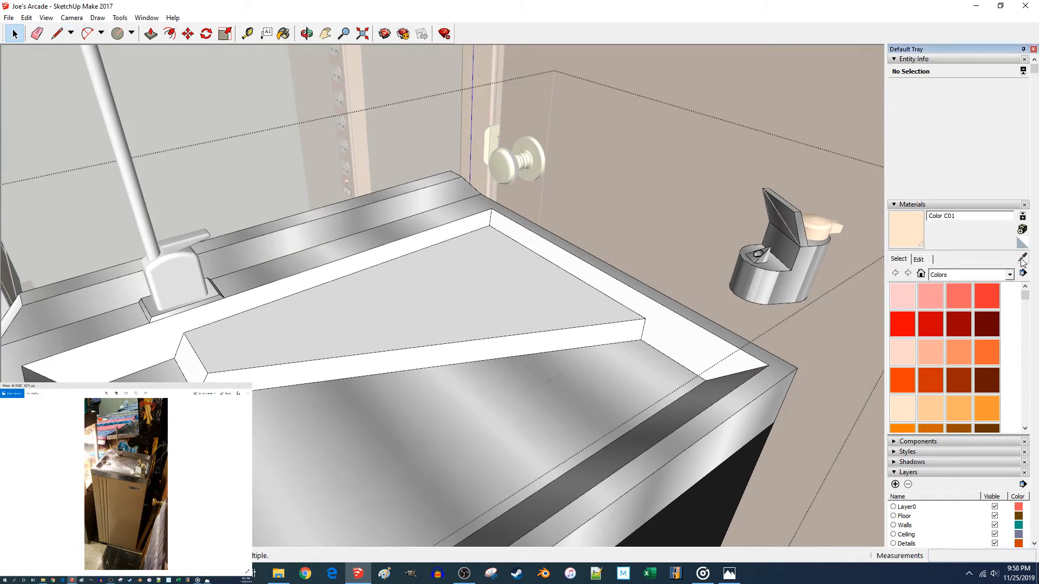
{"action": "left_click", "coordinate": [622, 381]}
{"action": "left_click", "coordinate": [572, 336]}
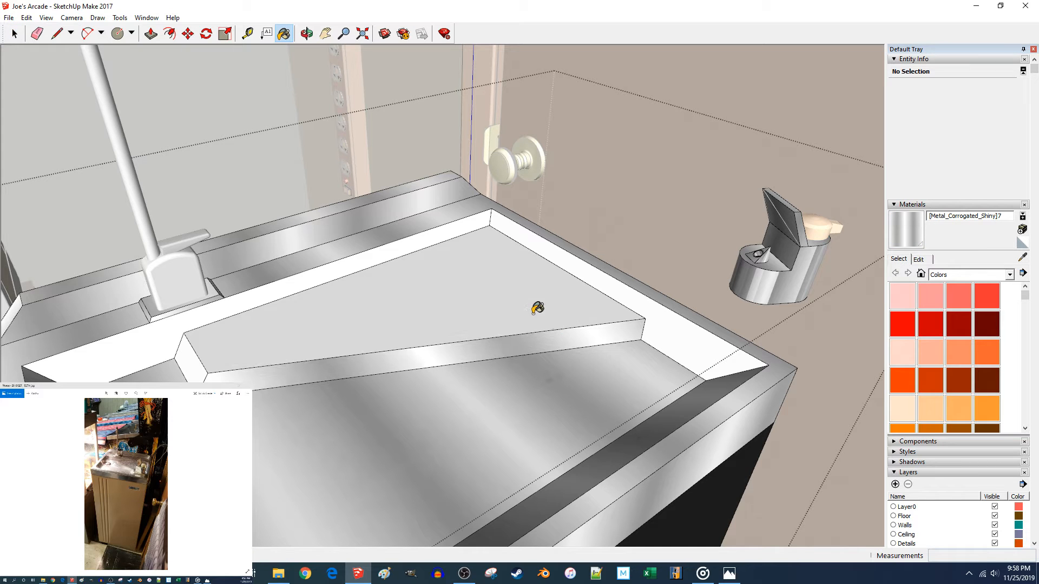
{"action": "left_click", "coordinate": [538, 304]}
{"action": "left_click", "coordinate": [673, 326]}
{"action": "left_click", "coordinate": [404, 246]}
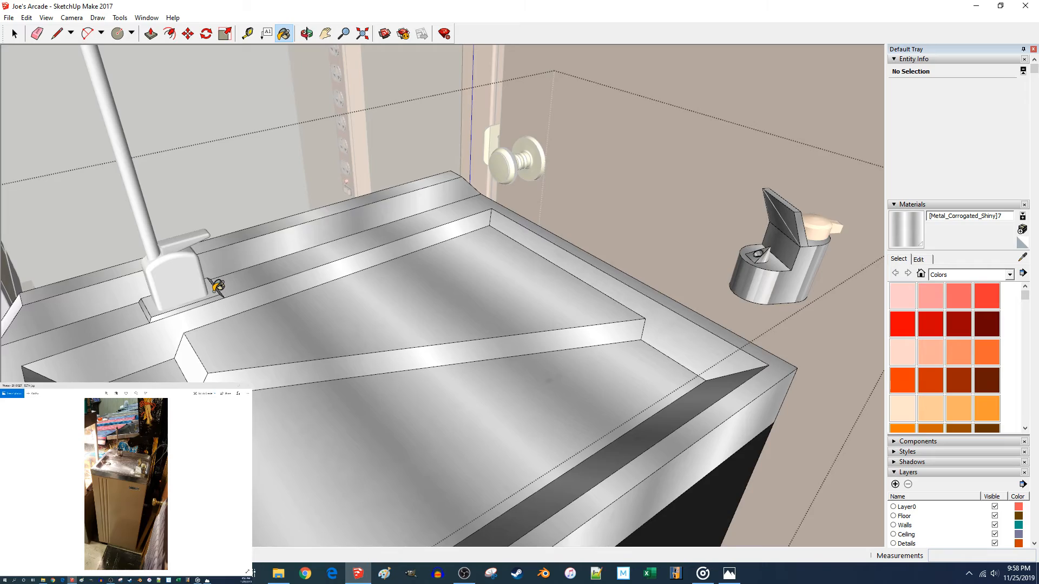
{"action": "middle_click_drag", "start_coordinate": [209, 281], "coordinate": [613, 277]}
{"action": "middle_click_drag", "start_coordinate": [343, 340], "coordinate": [303, 374]}
{"action": "scroll", "coordinate": [346, 359], "scroll_direction": "up", "scroll_amount": 10}
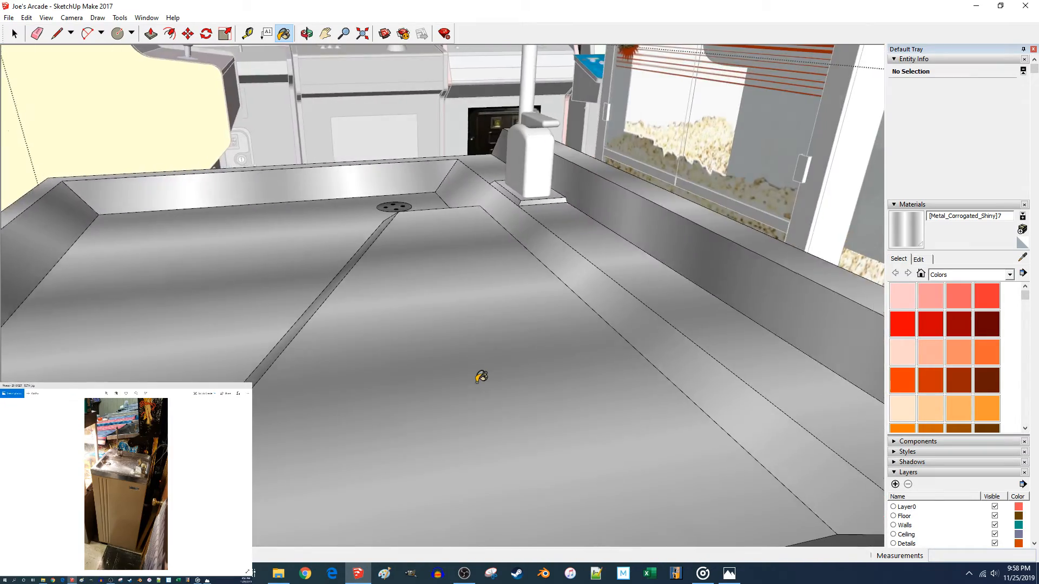
{"action": "scroll", "coordinate": [483, 375], "scroll_direction": "down", "scroll_amount": 5}
{"action": "mouse_move", "coordinate": [485, 374]}
{"action": "middle_mouse_down"}
{"action": "mouse_move", "coordinate": [571, 362]}
{"action": "mouse_move", "coordinate": [517, 411]}
{"action": "mouse_move", "coordinate": [476, 402]}
{"action": "middle_mouse_up"}
{"action": "scroll", "coordinate": [537, 368], "scroll_direction": "down", "scroll_amount": 3}
{"action": "key", "text": "space"}
Move the drink fountain component 5" back into the basin corner.
{"action": "scroll", "coordinate": [476, 401], "scroll_direction": "up", "scroll_amount": 2}
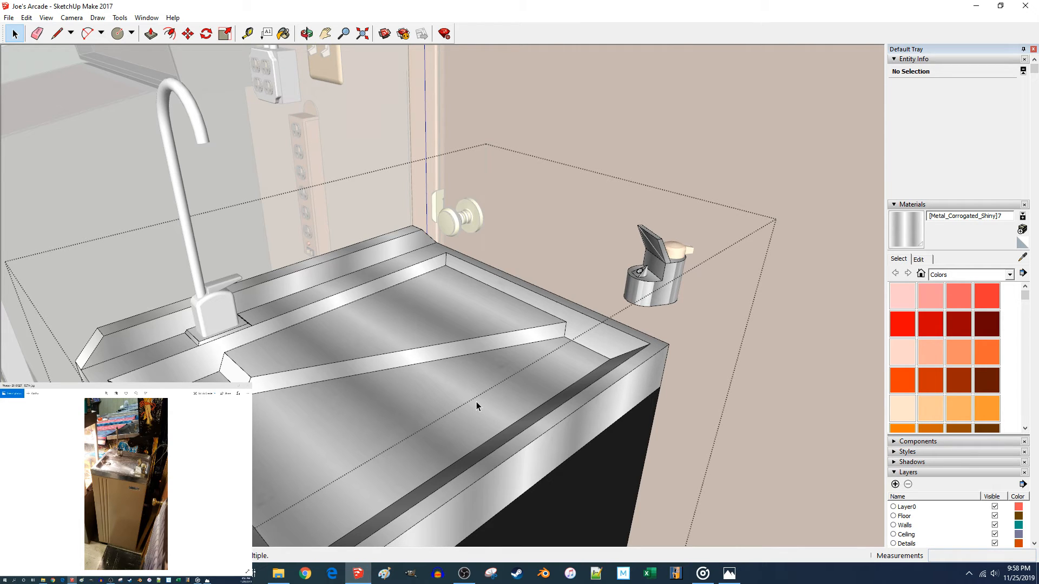
{"action": "middle_click_drag", "start_coordinate": [595, 342], "coordinate": [606, 394]}
{"action": "left_click", "coordinate": [606, 398]}
{"action": "key", "text": "m"}
{"action": "left_click", "coordinate": [469, 477]}
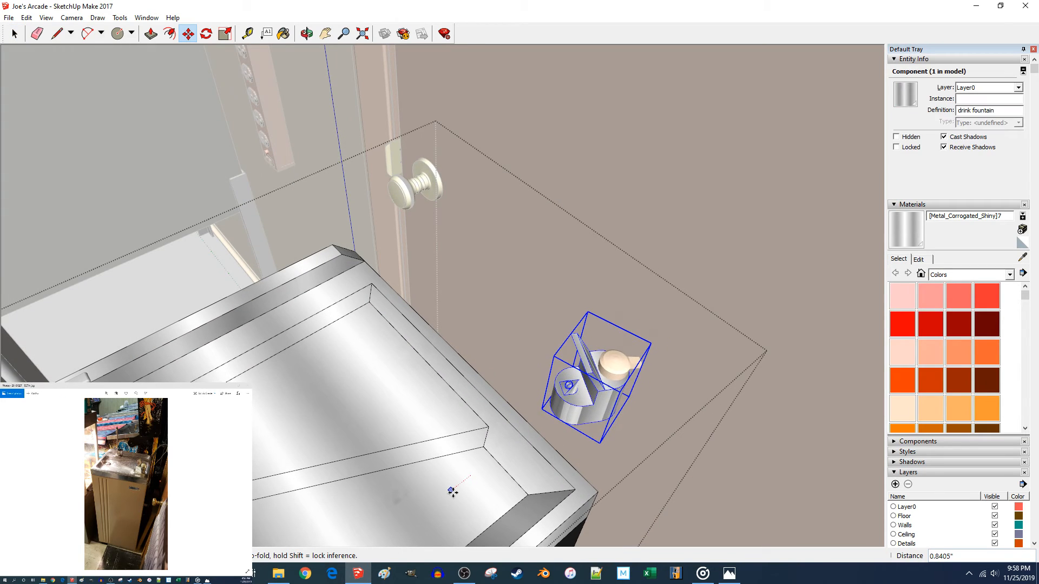
{"action": "scroll", "coordinate": [454, 490], "scroll_direction": "up", "scroll_amount": 6}
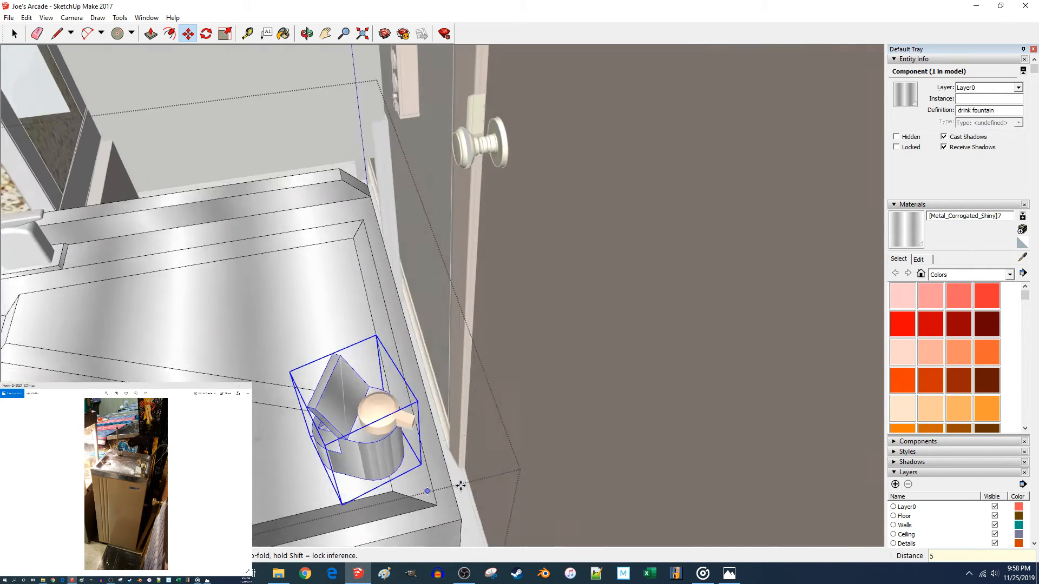
{"action": "scroll", "coordinate": [454, 489], "scroll_direction": "down", "scroll_amount": 3}
{"action": "middle_click_drag", "start_coordinate": [454, 489], "coordinate": [489, 414]}
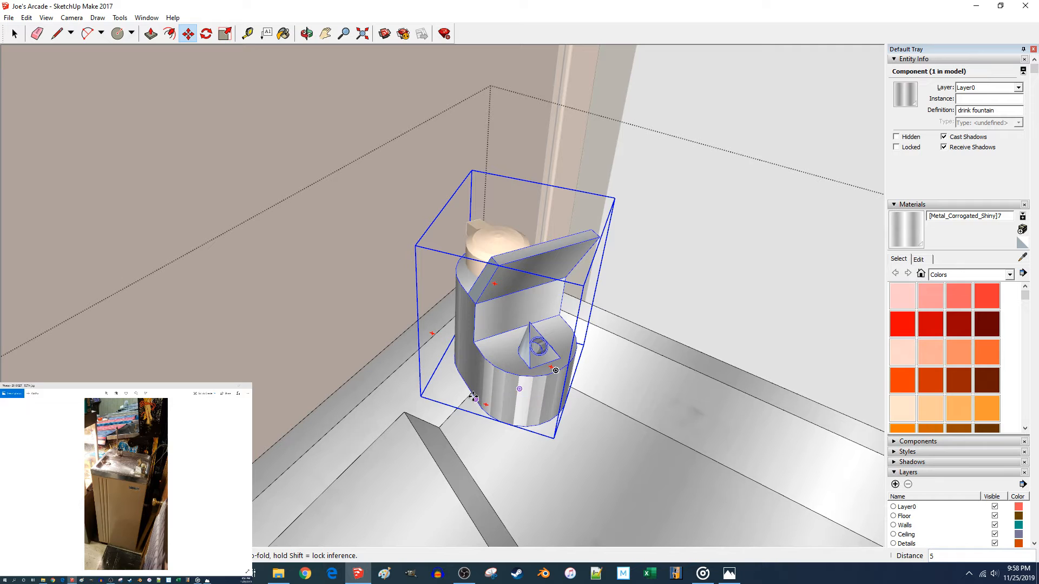
Draw an arc tracing the rounded front of the drink fountain's base on the basin floor.
{"action": "key", "text": "a"}
{"action": "left_click", "coordinate": [476, 399]}
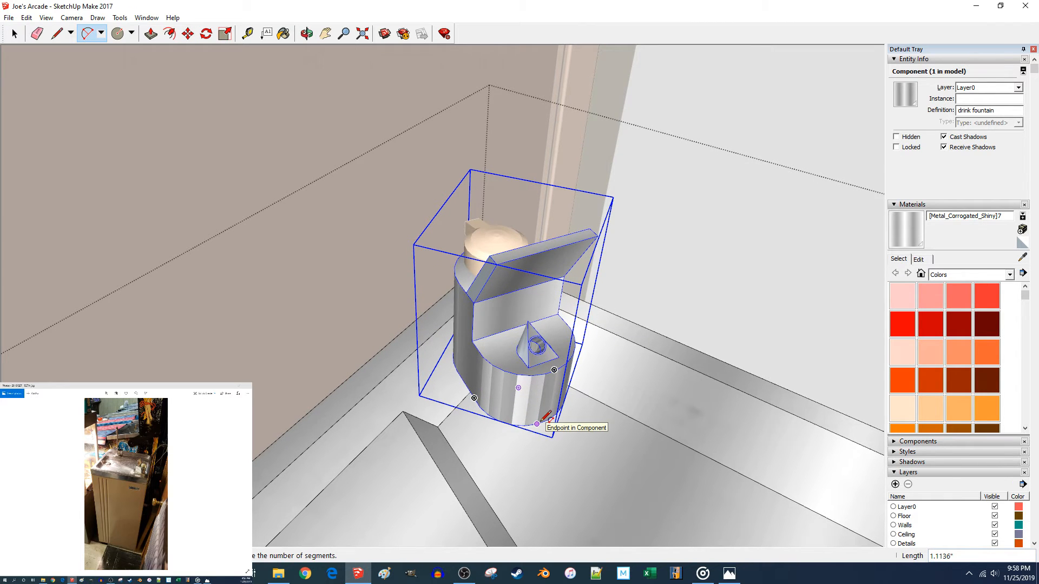
{"action": "middle_click_drag", "start_coordinate": [544, 419], "coordinate": [492, 404]}
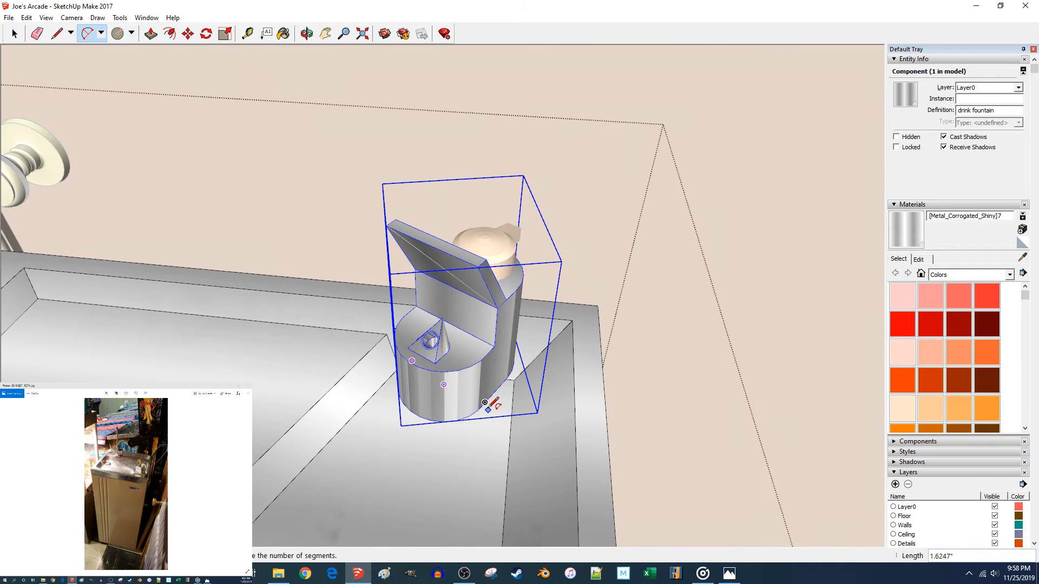
{"action": "left_click", "coordinate": [486, 401]}
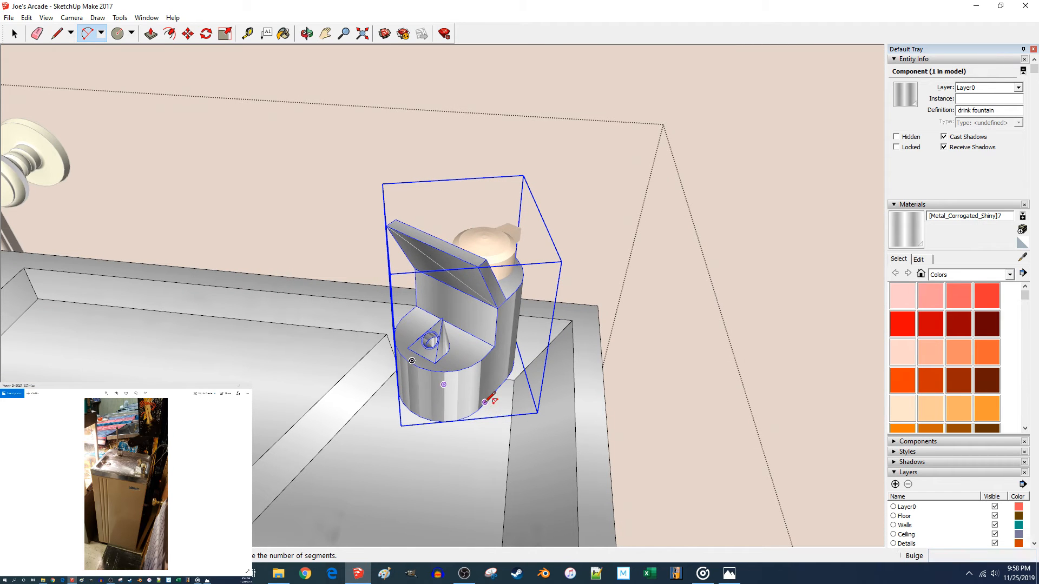
{"action": "key", "text": "space"}
Offset the arc traced around the fountain's rounded base outward by 0.25".
{"action": "double_click", "coordinate": [420, 421]}
{"action": "left_click", "coordinate": [421, 421]}
{"action": "scroll", "coordinate": [481, 446], "scroll_direction": "up", "scroll_amount": 10}
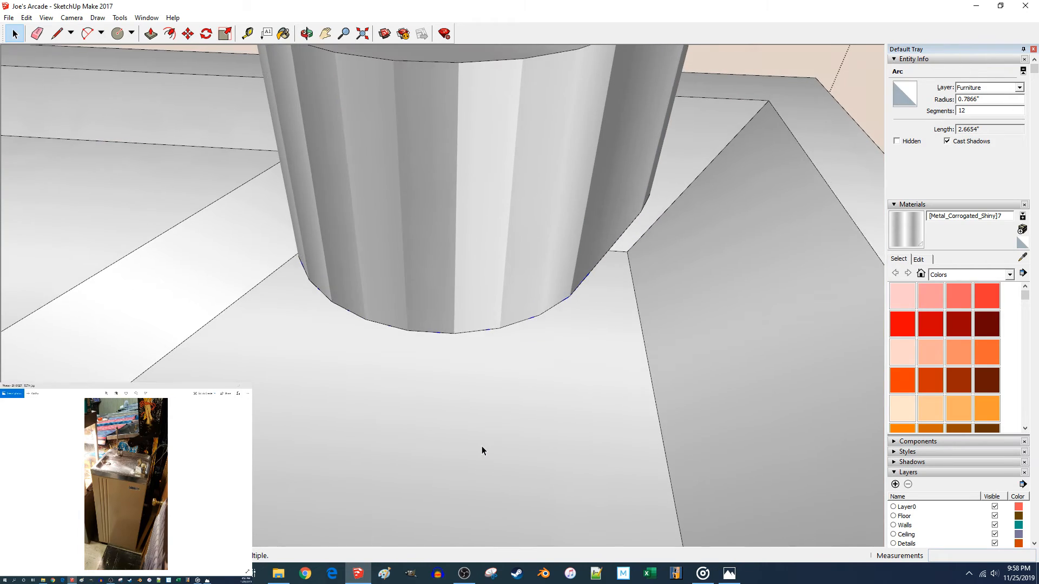
{"action": "scroll", "coordinate": [481, 445], "scroll_direction": "down", "scroll_amount": 8}
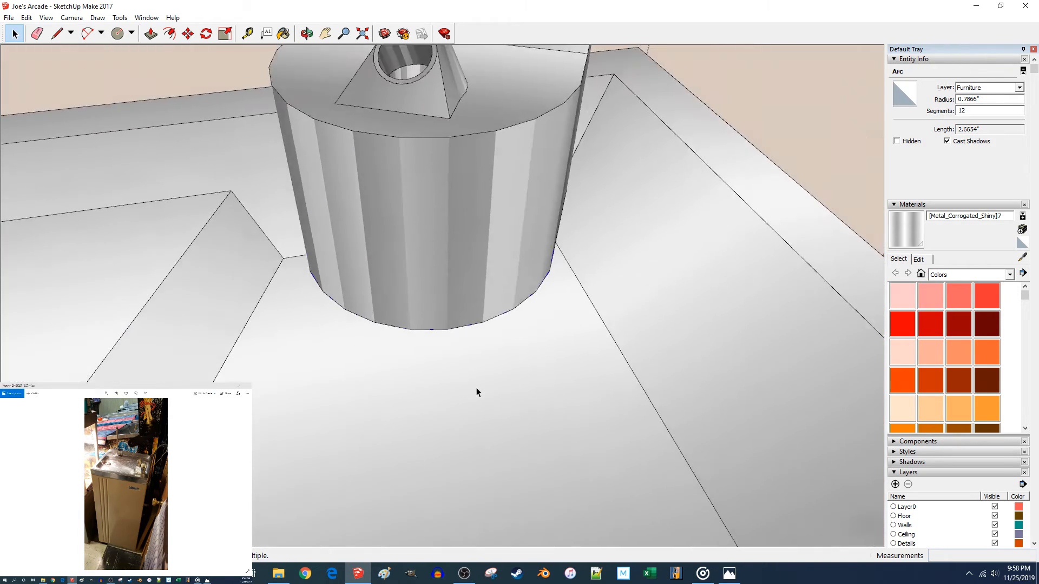
{"action": "scroll", "coordinate": [476, 388], "scroll_direction": "down", "scroll_amount": 4}
{"action": "middle_click_drag", "start_coordinate": [476, 387], "coordinate": [447, 385]}
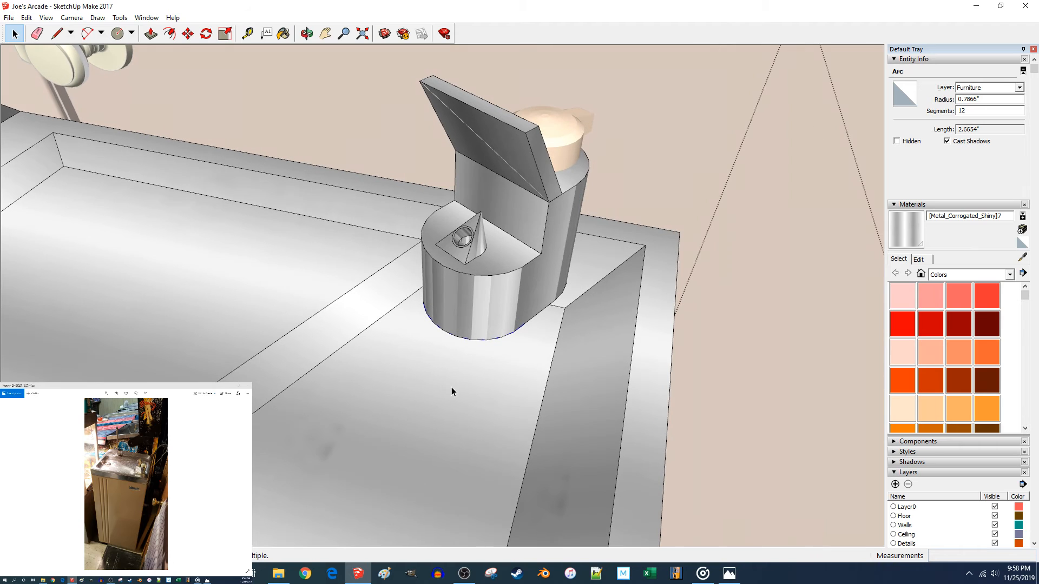
{"action": "left_click", "coordinate": [169, 34]}
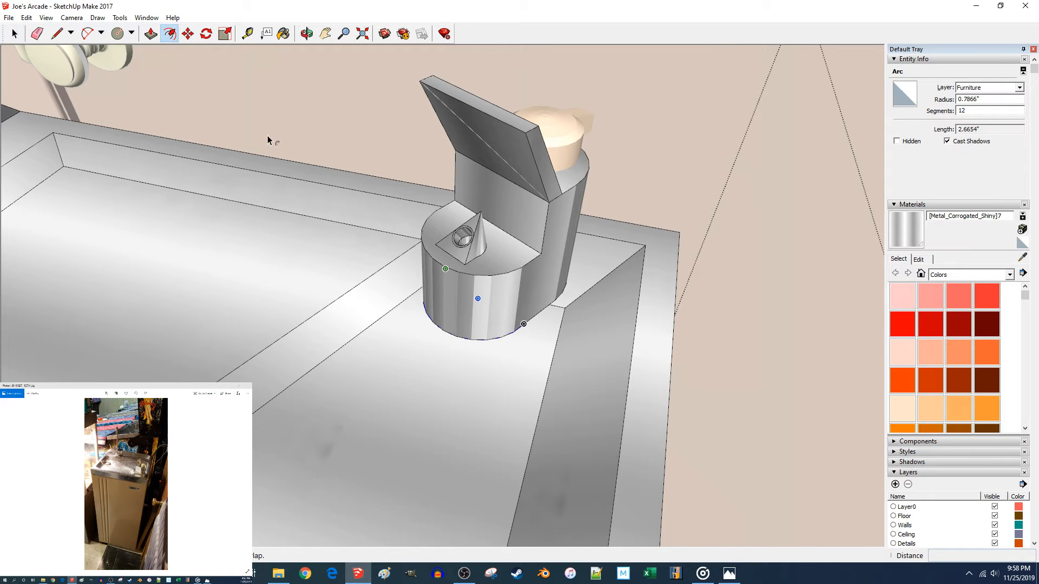
{"action": "left_click", "coordinate": [435, 328]}
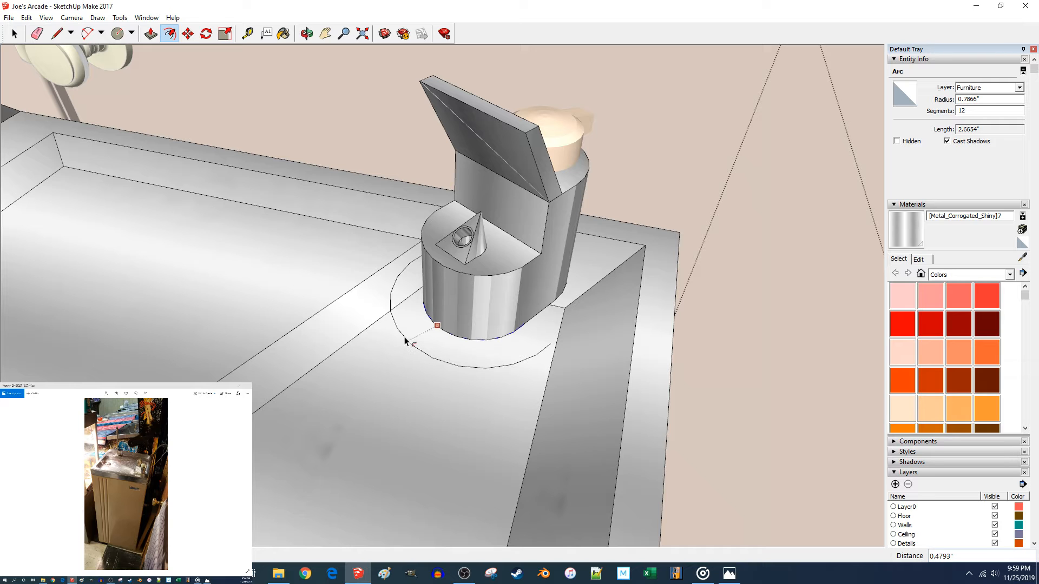
{"action": "middle_click_drag", "start_coordinate": [404, 340], "coordinate": [447, 346]}
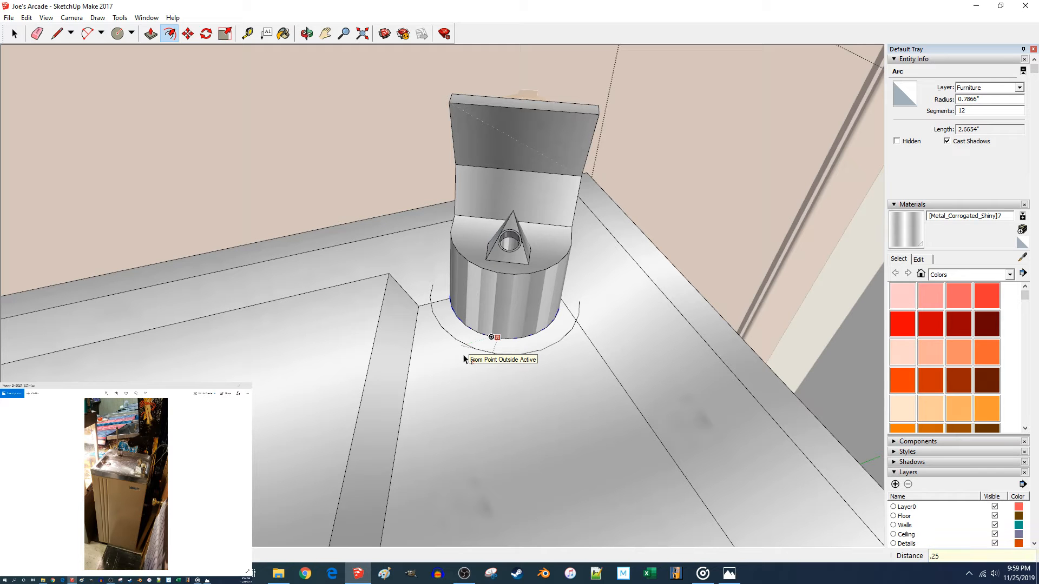
{"action": "middle_click_drag", "start_coordinate": [464, 355], "coordinate": [460, 309]}
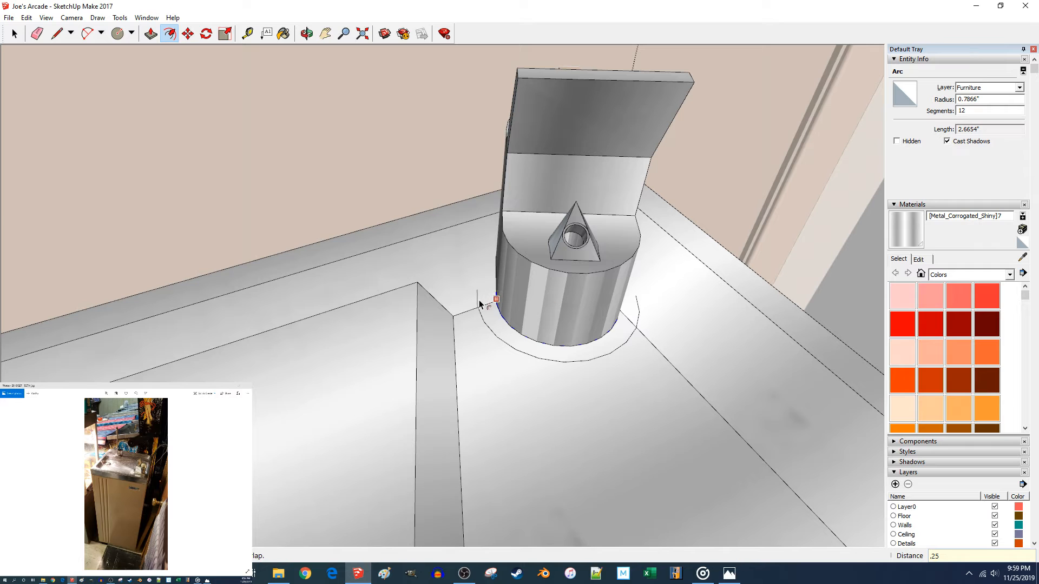
Delete the original arc that hugs the fountain's base, keeping the offset arc.
{"action": "key", "text": "space"}
{"action": "left_click", "coordinate": [507, 323]}
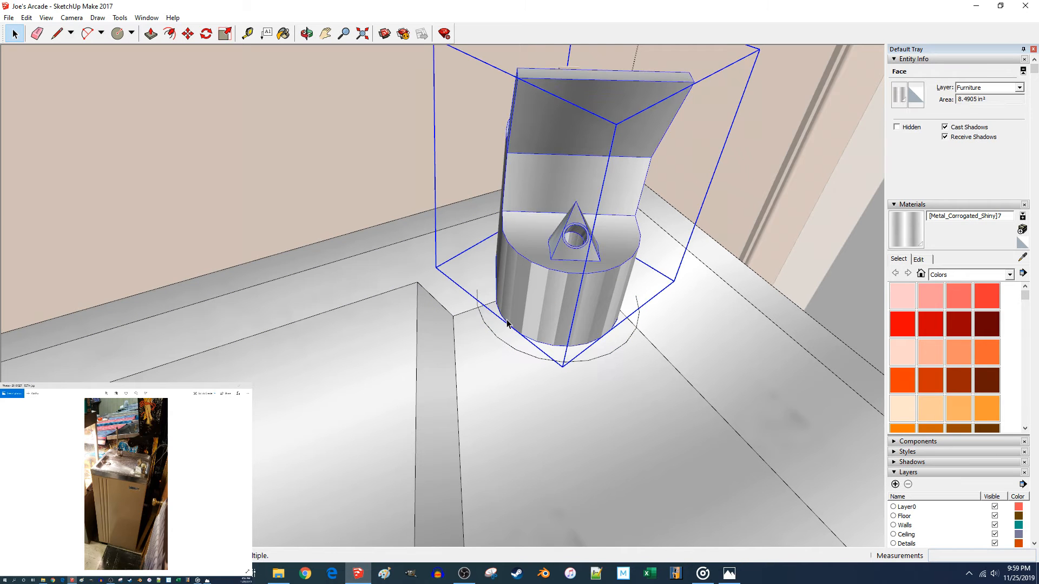
{"action": "left_click", "coordinate": [511, 332]}
{"action": "left_click", "coordinate": [532, 340]}
{"action": "key", "text": "Delete"}
Offset the remaining arc outward by about 0.83", reaching the divider's upper corner.
{"action": "left_click", "coordinate": [488, 327]}
{"action": "left_click", "coordinate": [169, 32]}
{"action": "left_click", "coordinate": [476, 291]}
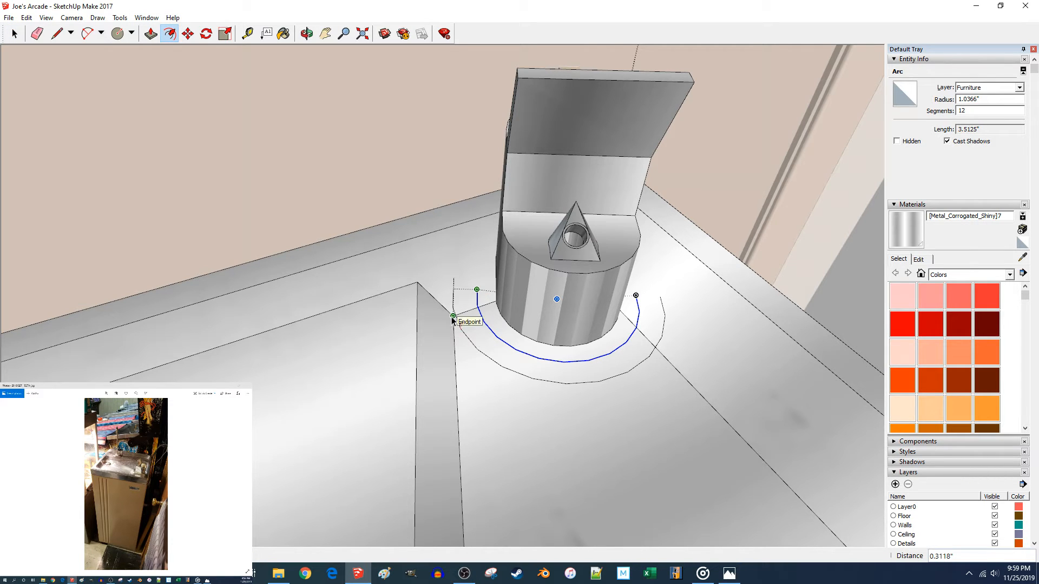
{"action": "left_click", "coordinate": [417, 287]}
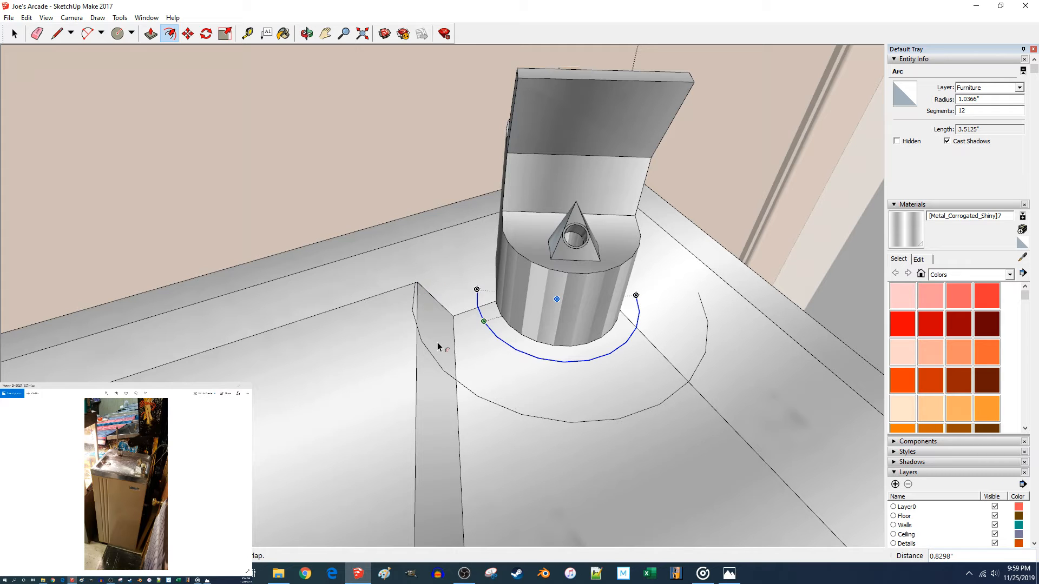
{"action": "key", "text": "space"}
{"action": "left_click", "coordinate": [458, 373]}
{"action": "key", "text": "m"}
{"action": "left_click", "coordinate": [458, 373]}
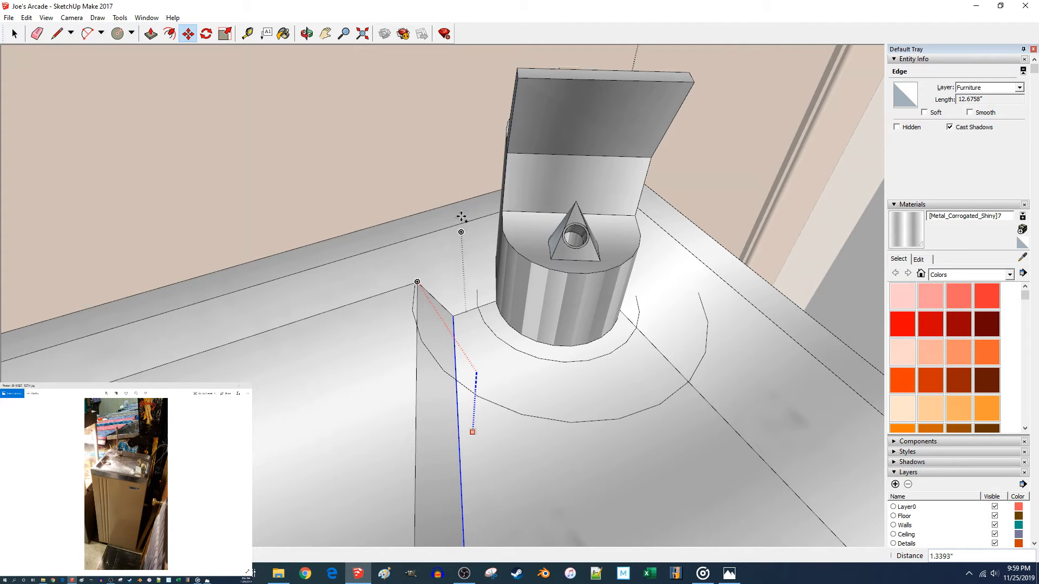
{"action": "scroll", "coordinate": [487, 119], "scroll_direction": "down", "scroll_amount": 5}
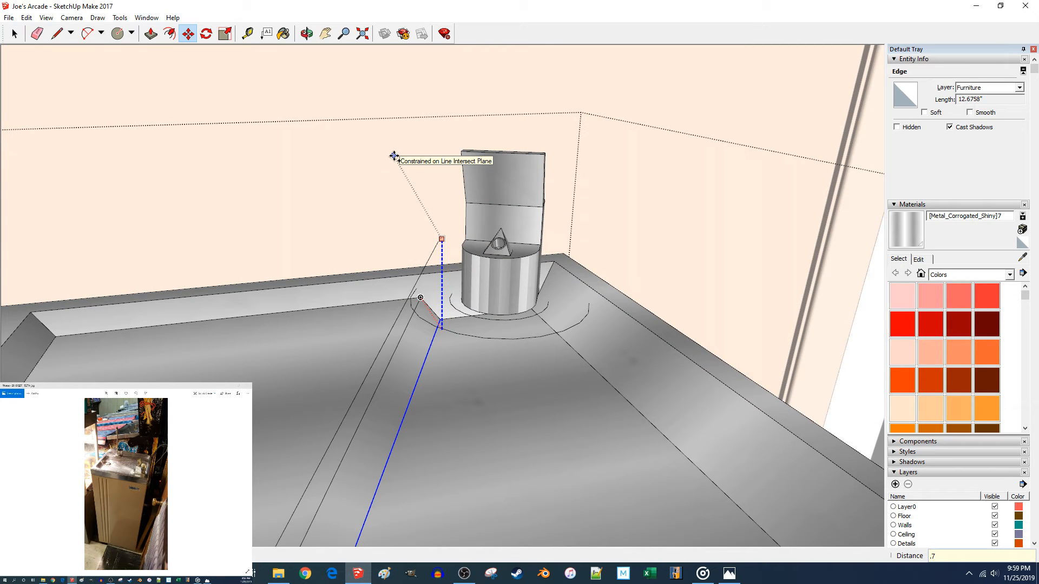
{"action": "scroll", "coordinate": [395, 163], "scroll_direction": "up", "scroll_amount": 8}
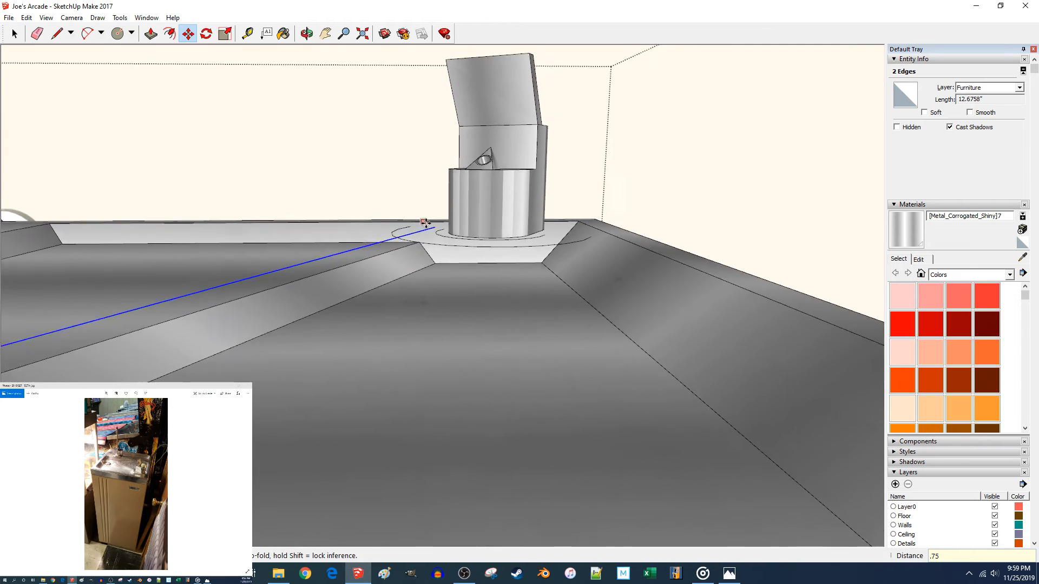
{"action": "key", "text": "Return"}
Copy the divider's lower floor edge straight up by 0.75" to the level of the arcs.
{"action": "scroll", "coordinate": [423, 216], "scroll_direction": "up", "scroll_amount": 3}
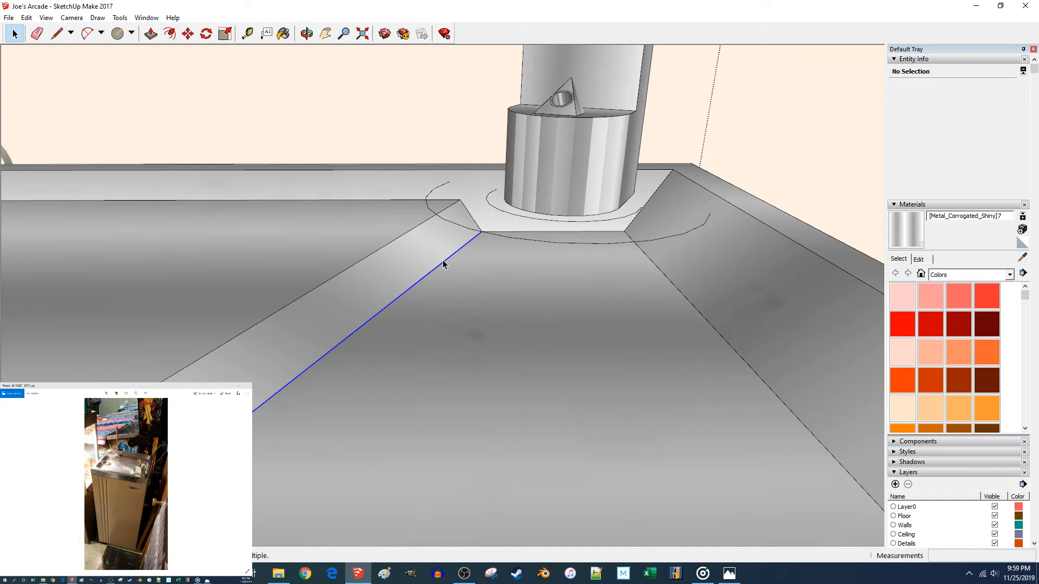
{"action": "left_click", "coordinate": [454, 285]}
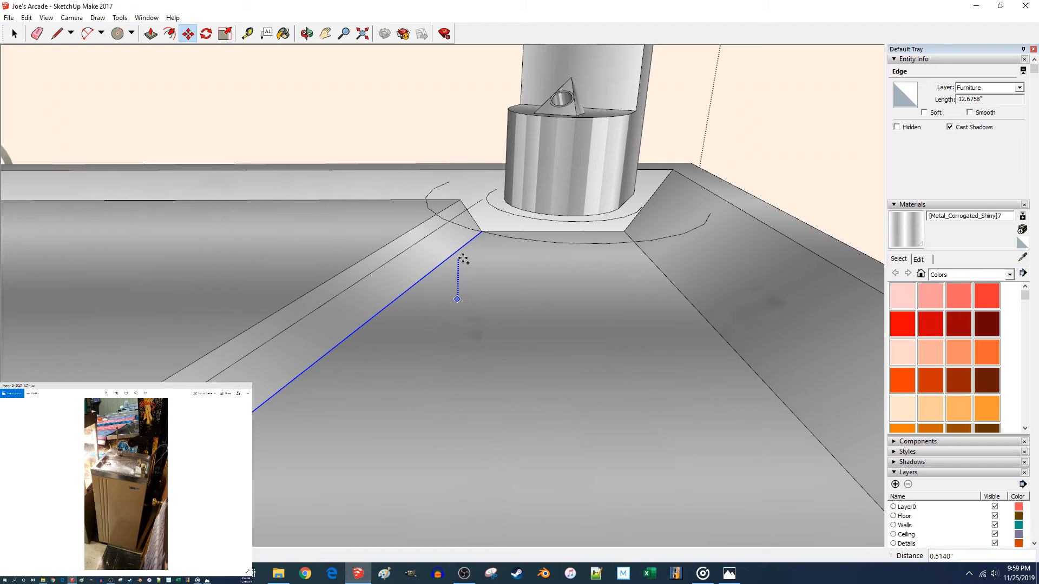
{"action": "key", "text": "Return"}
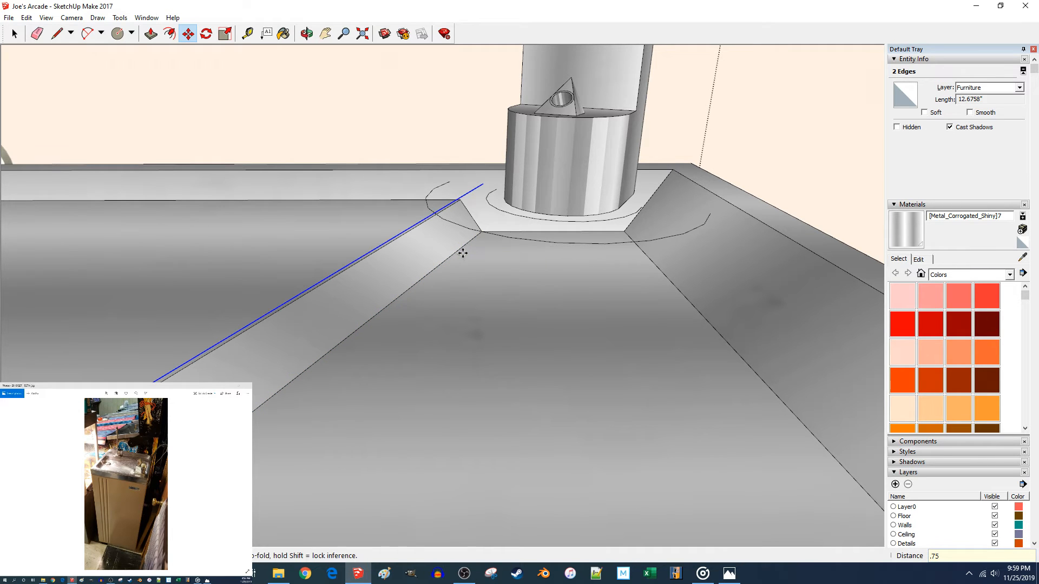
Trim the outer arc where it passes the copied divider edge and delete that guide edge.
{"action": "key", "text": "space"}
{"action": "left_click", "coordinate": [429, 199]}
{"action": "middle_click_drag", "start_coordinate": [437, 205], "coordinate": [452, 221]}
{"action": "left_click", "coordinate": [430, 227]}
{"action": "key", "text": "Delete"}
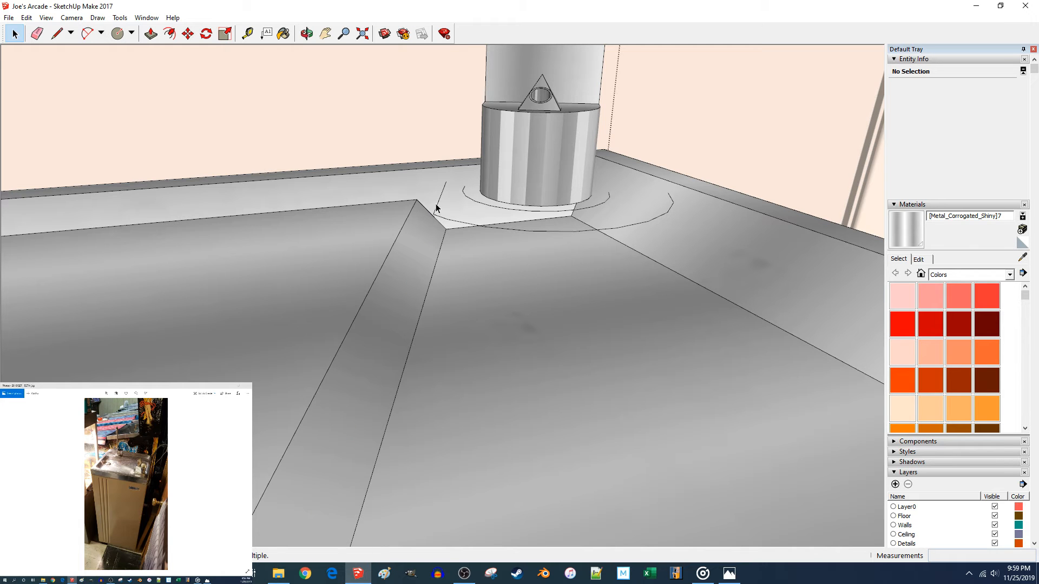
Copy the 14" floor edge of the basin's outer side wall straight up by 0.75".
{"action": "middle_click_drag", "start_coordinate": [448, 211], "coordinate": [450, 279]}
{"action": "left_click", "coordinate": [518, 248]}
{"action": "left_click", "coordinate": [519, 249]}
{"action": "key", "text": "l"}
{"action": "key", "text": "space"}
{"action": "left_click", "coordinate": [439, 296]}
{"action": "key", "text": "m"}
{"action": "left_click", "coordinate": [422, 339]}
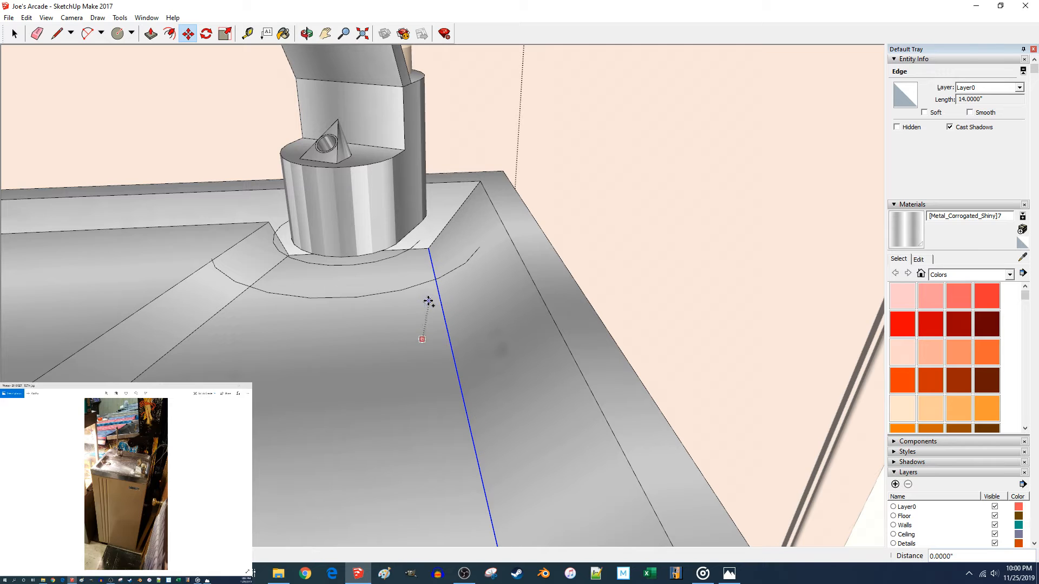
{"action": "type", "text": ".7"}
{"action": "key", "text": "Return"}
{"action": "key", "text": "space"}
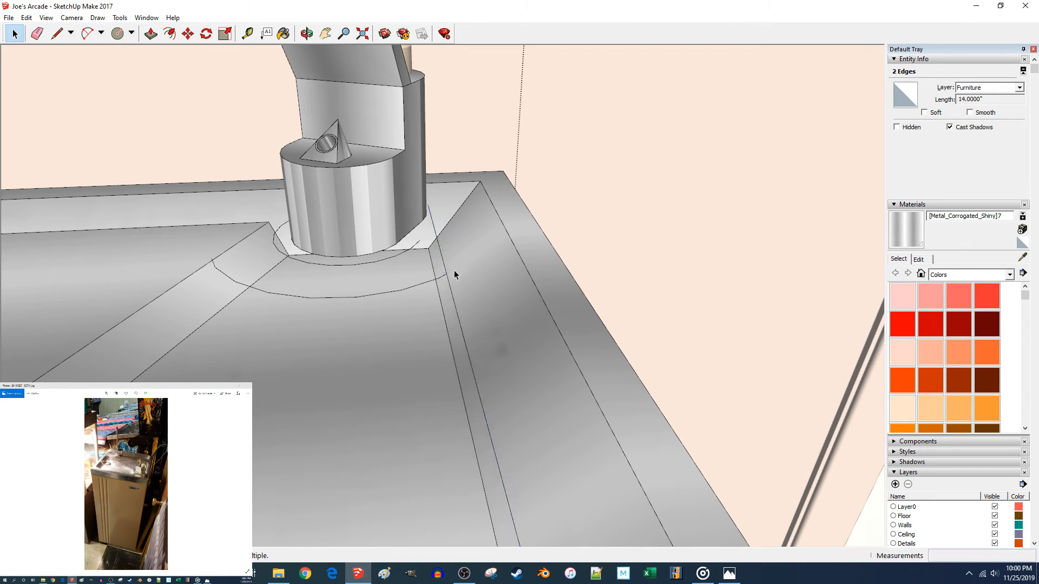
Delete the outer arc's excess beyond the copied side-wall edge, along with that copied guide edge.
{"action": "left_click", "coordinate": [447, 280]}
{"action": "key", "text": "Delete"}
{"action": "left_click", "coordinate": [443, 267]}
{"action": "key", "text": "Delete"}
Move the trimmed outer arc straight down 0.75" so its ends meet the basin floor edges.
{"action": "left_click", "coordinate": [436, 280]}
{"action": "left_click", "coordinate": [437, 281]}
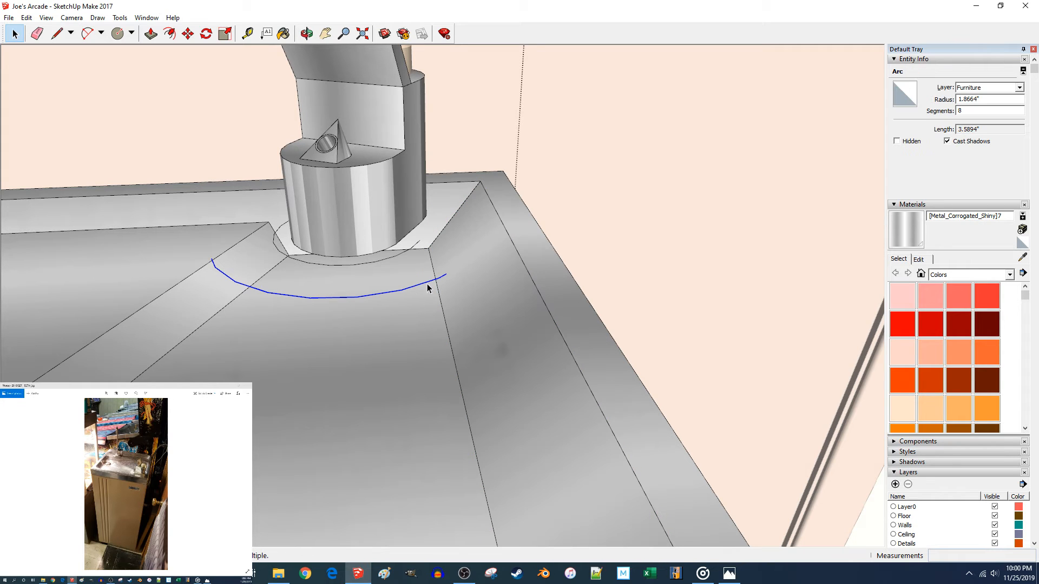
{"action": "key", "text": "m"}
{"action": "left_click", "coordinate": [447, 276]}
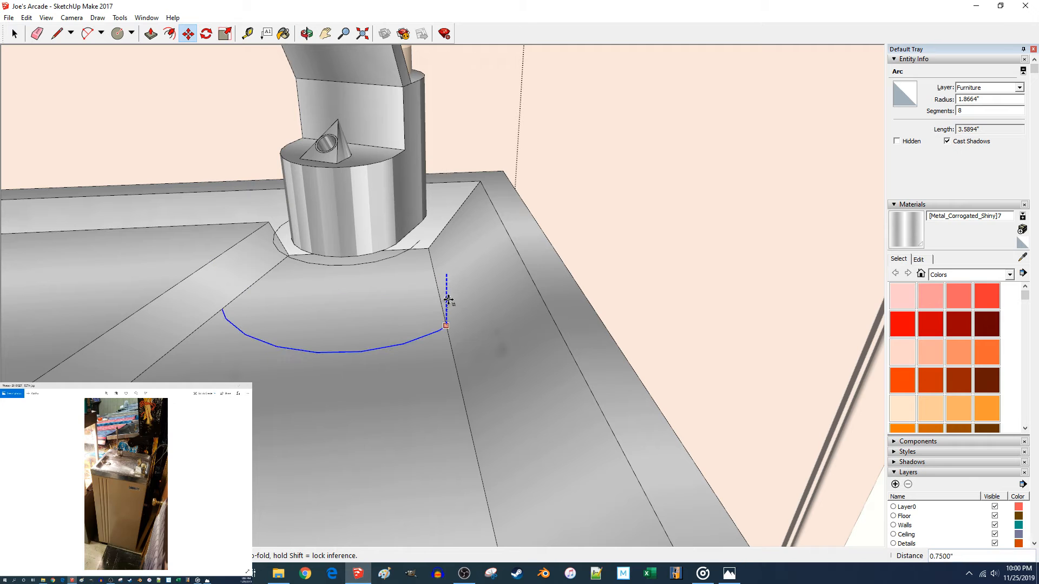
{"action": "left_click", "coordinate": [447, 301]}
{"action": "middle_click_drag", "start_coordinate": [447, 304], "coordinate": [378, 344]}
{"action": "scroll", "coordinate": [446, 418], "scroll_direction": "down", "scroll_amount": 2}
{"action": "key", "text": "space"}
{"action": "scroll", "coordinate": [500, 403], "scroll_direction": "down", "scroll_amount": 1}
{"action": "scroll", "coordinate": [378, 344], "scroll_direction": "up", "scroll_amount": 5}
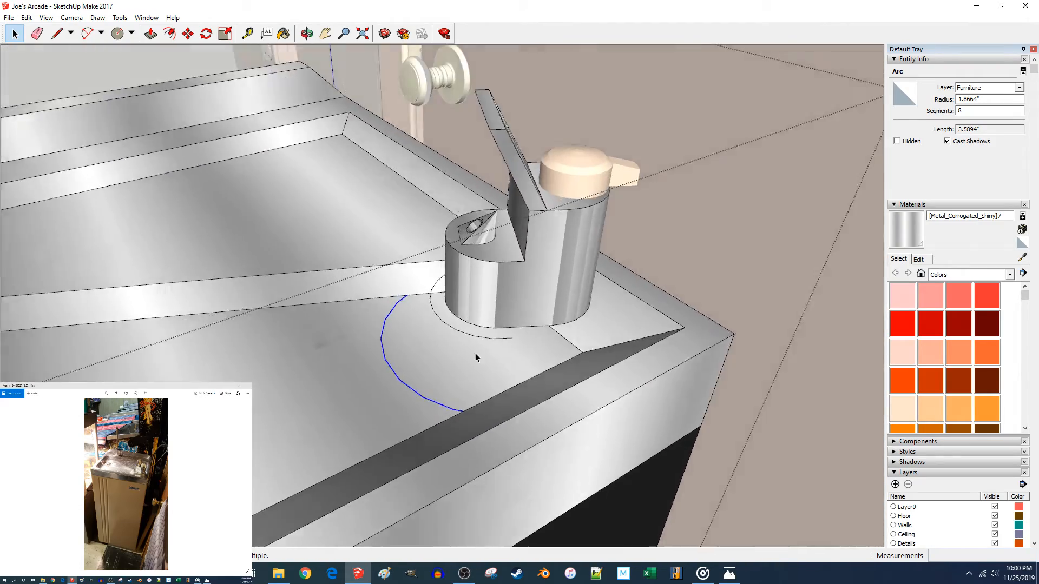
{"action": "scroll", "coordinate": [475, 357], "scroll_direction": "down", "scroll_amount": 3}
{"action": "mouse_move", "coordinate": [492, 387]}
{"action": "middle_mouse_down"}
{"action": "mouse_move", "coordinate": [427, 392]}
{"action": "mouse_move", "coordinate": [413, 371]}
{"action": "middle_mouse_up"}
{"action": "key", "text": "l"}
{"action": "left_click", "coordinate": [399, 374]}
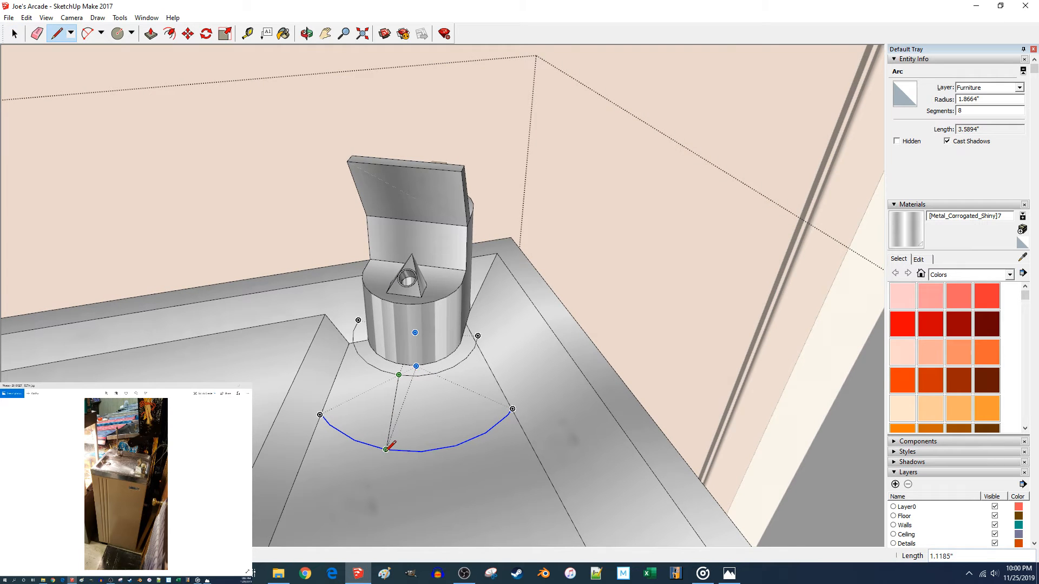
{"action": "key", "text": "Escape"}
{"action": "key", "text": "space"}
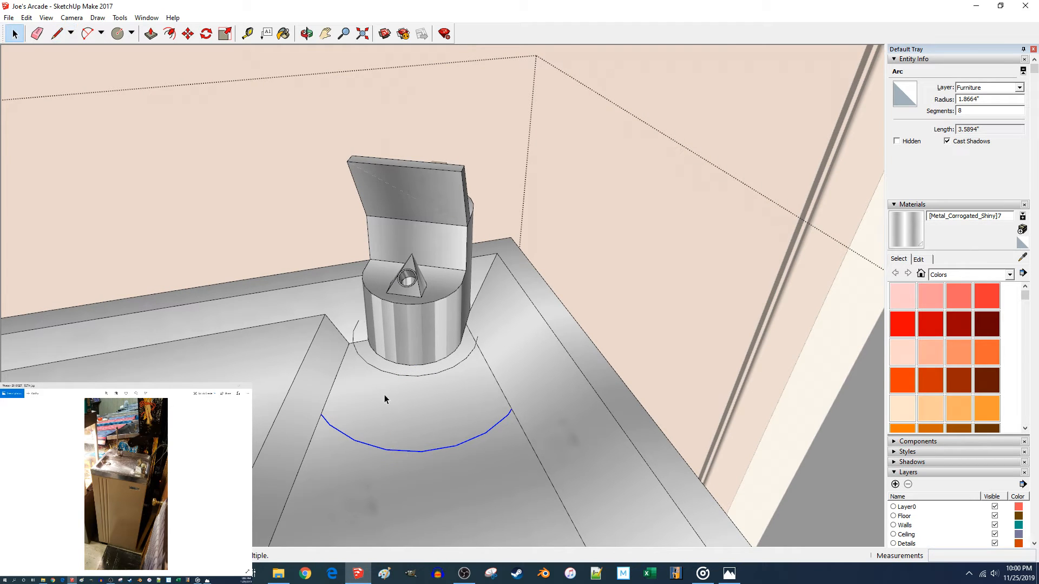
{"action": "left_click", "coordinate": [395, 376]}
{"action": "middle_click_drag", "start_coordinate": [394, 384], "coordinate": [387, 404]}
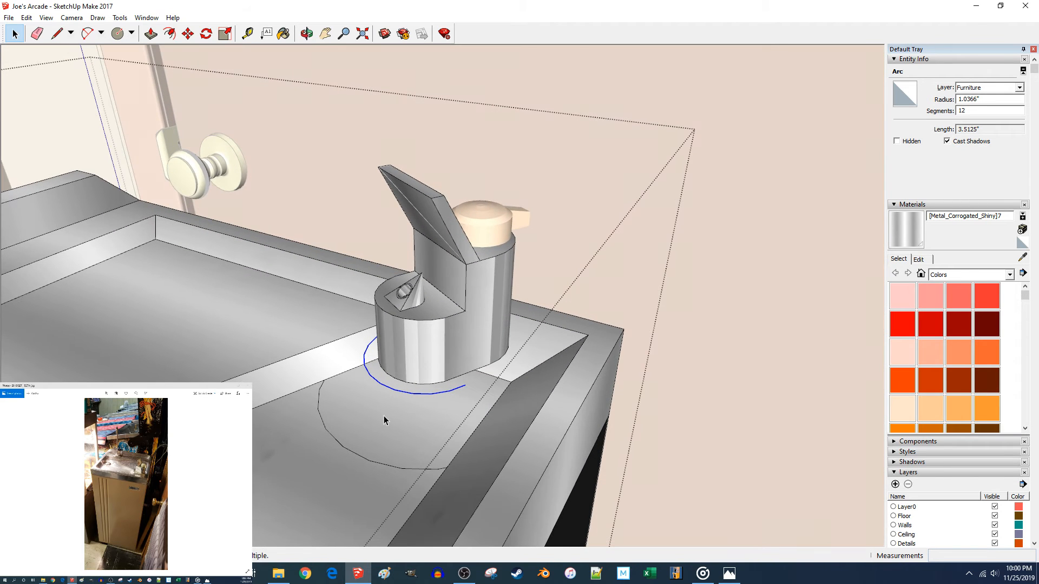
{"action": "left_click", "coordinate": [409, 362], "text": "shift"}
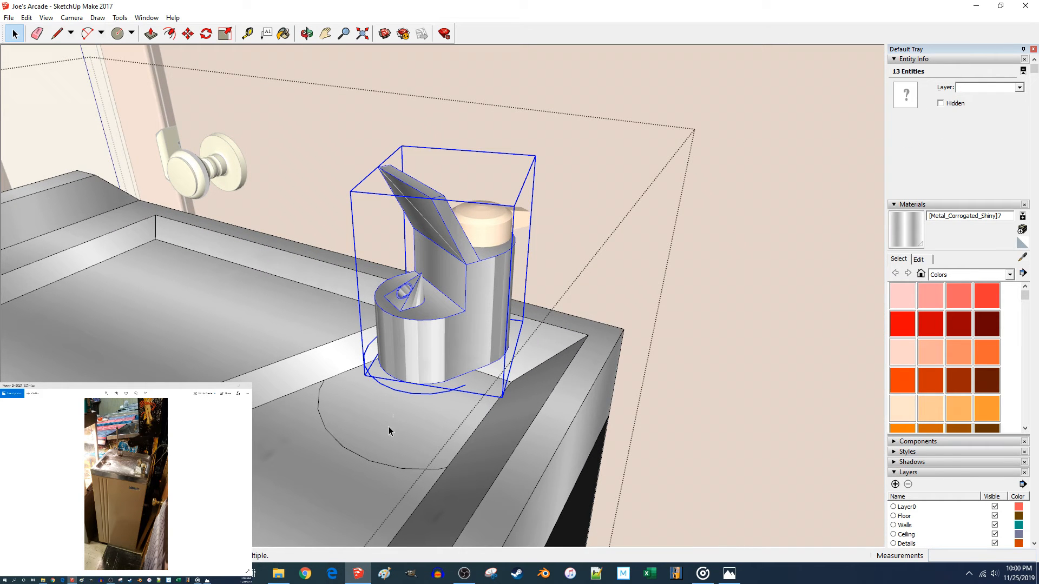
{"action": "key", "text": "m"}
{"action": "left_click", "coordinate": [384, 430]}
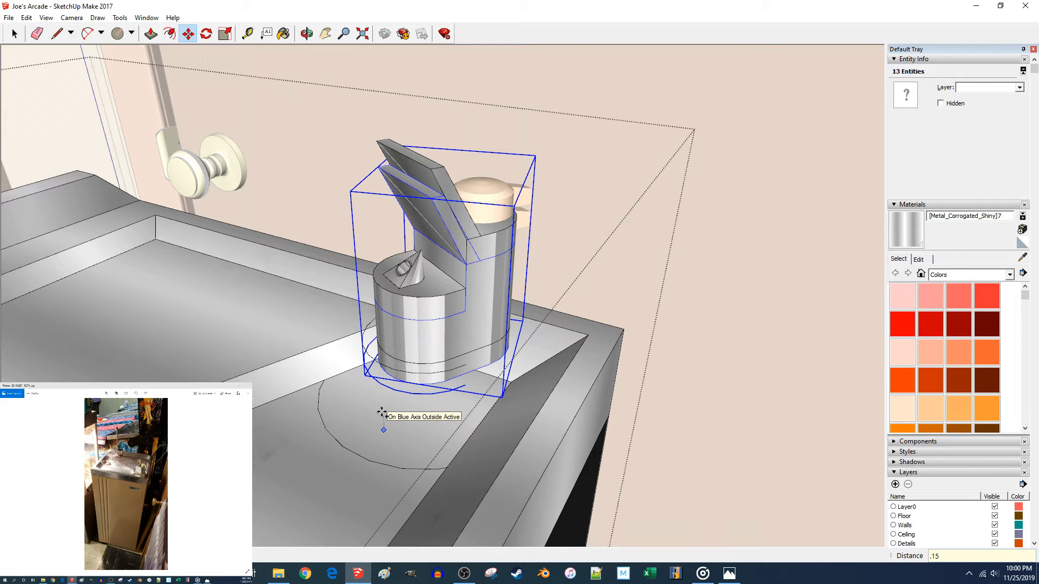
{"action": "key", "text": "Return"}
{"action": "key", "text": "space"}
{"action": "left_click", "coordinate": [385, 411]}
{"action": "middle_click_drag", "start_coordinate": [386, 411], "coordinate": [394, 385]}
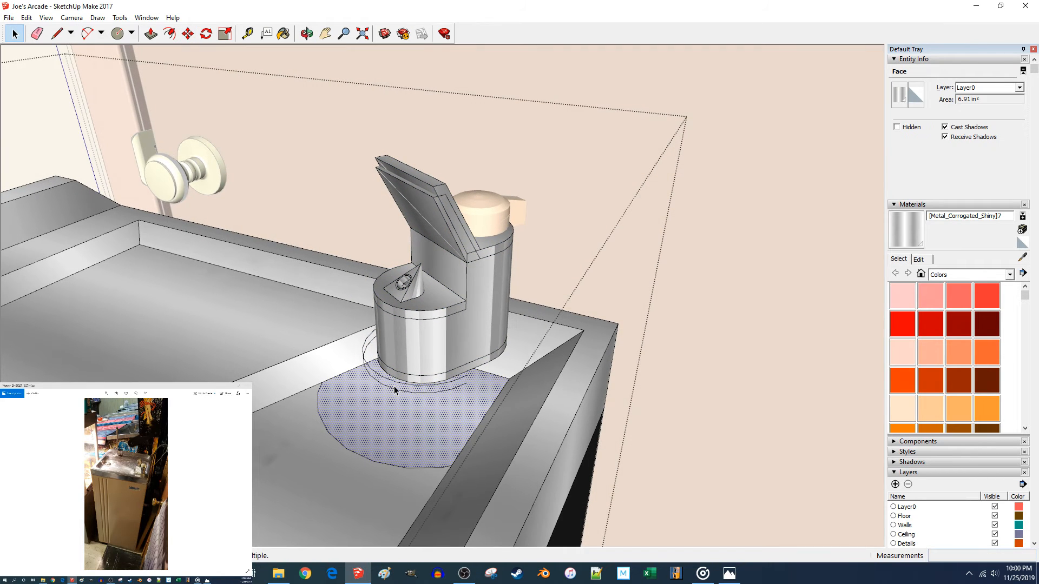
{"action": "scroll", "coordinate": [395, 387], "scroll_direction": "down", "scroll_amount": 2}
Move the drink fountain component and the inner arc together straight up by 0.15".
{"action": "left_click", "coordinate": [402, 375]}
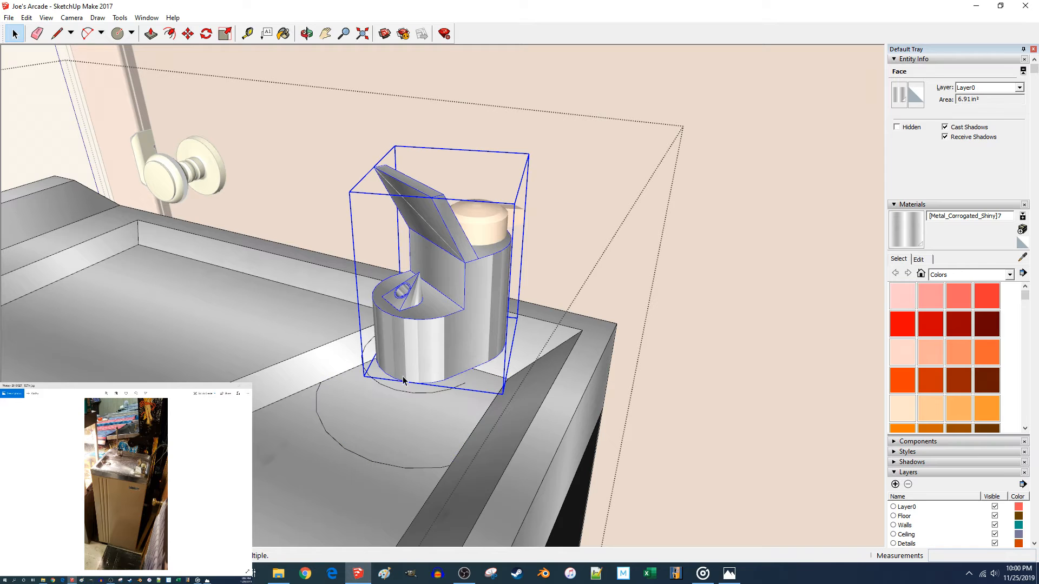
{"action": "left_click", "coordinate": [399, 392], "text": "shift"}
{"action": "key", "text": "m"}
{"action": "left_click", "coordinate": [390, 414]}
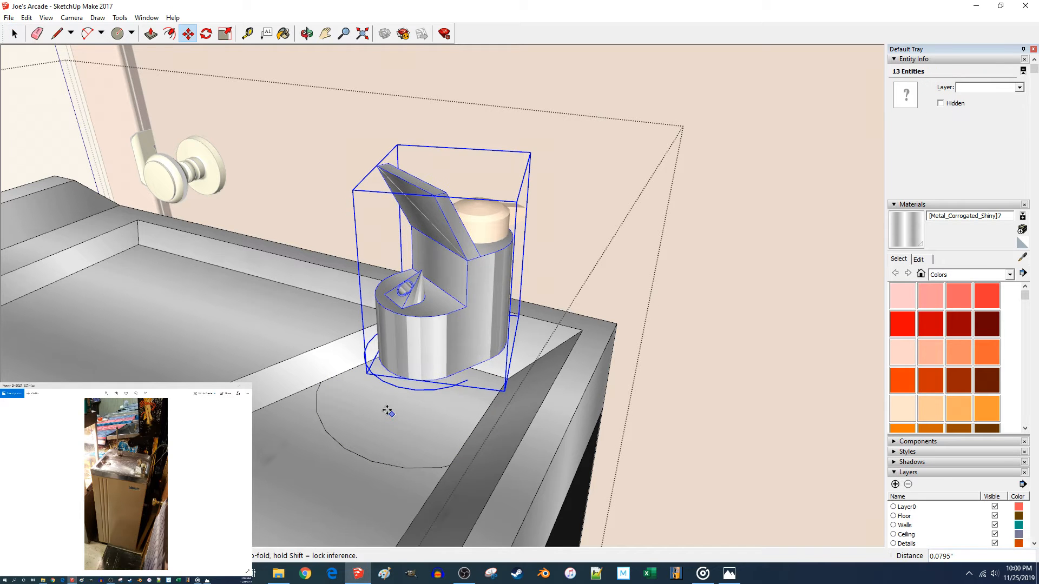
{"action": "type", "text": ".25"}
{"action": "key", "text": "Return"}
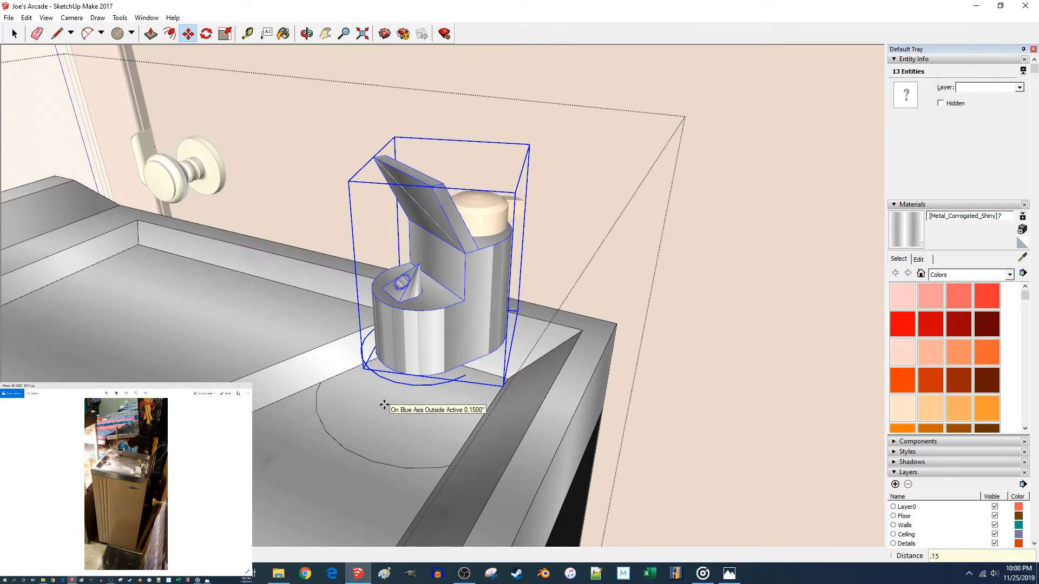
Copy the inner arc at the front of the bubbler's base about 1.65" outward over the basin.
{"action": "key", "text": "space"}
{"action": "middle_click_drag", "start_coordinate": [390, 400], "coordinate": [453, 413]}
{"action": "left_click", "coordinate": [440, 394]}
{"action": "key", "text": "m"}
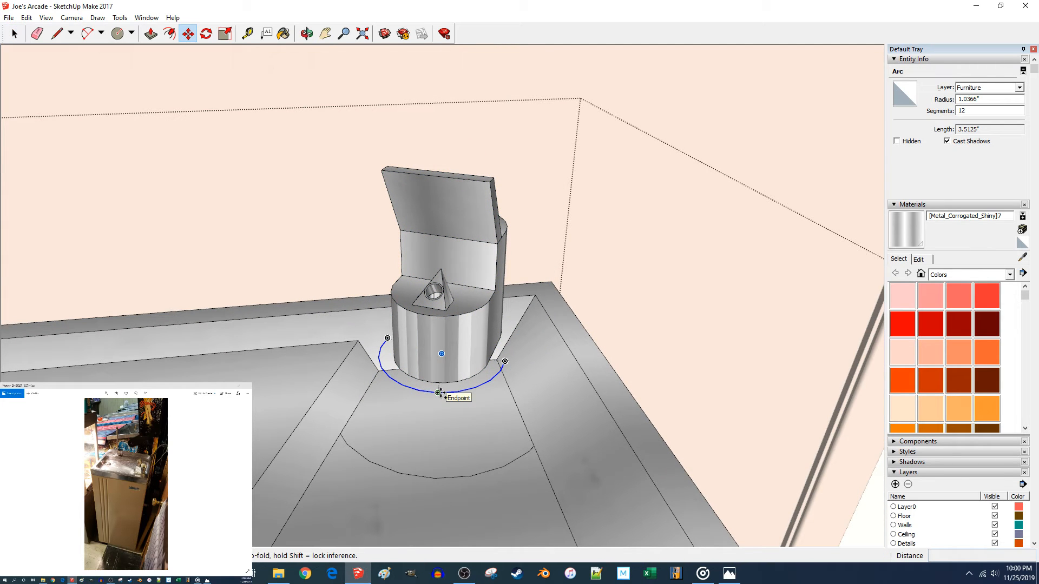
{"action": "left_click", "coordinate": [438, 392]}
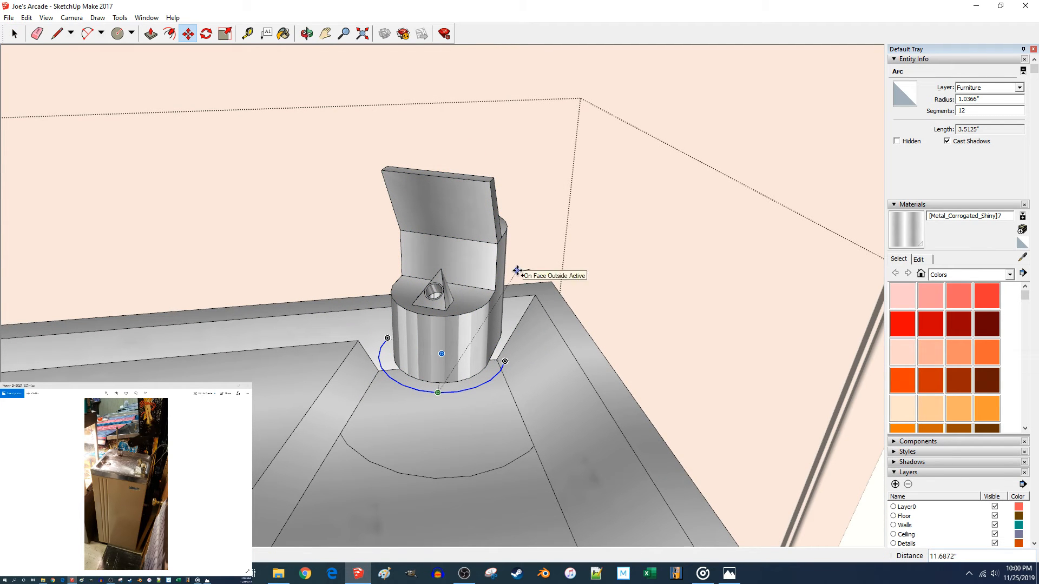
{"action": "key", "text": "Escape"}
{"action": "middle_click_drag", "start_coordinate": [515, 274], "coordinate": [469, 392]}
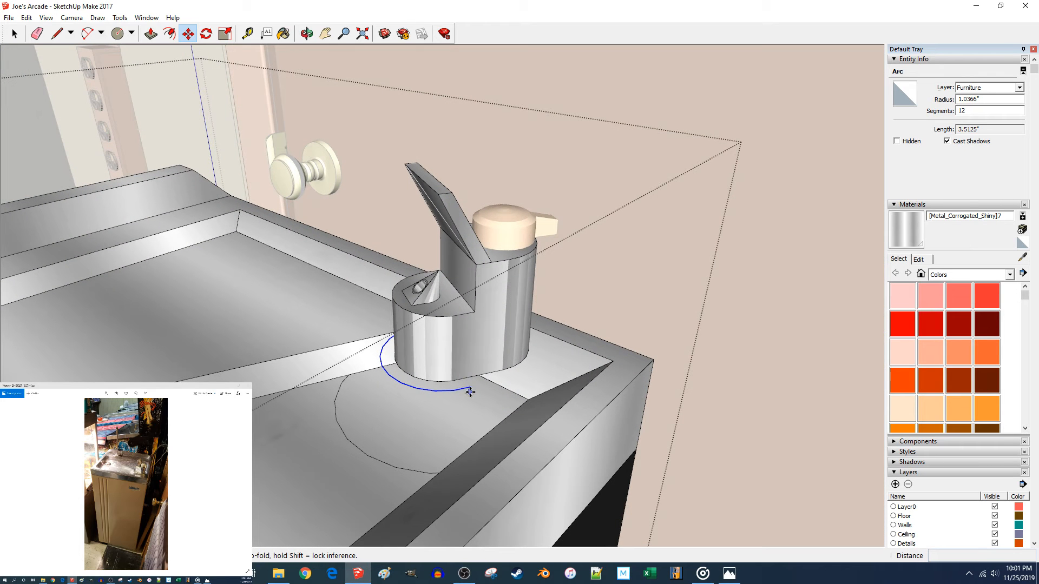
{"action": "left_click", "coordinate": [471, 388]}
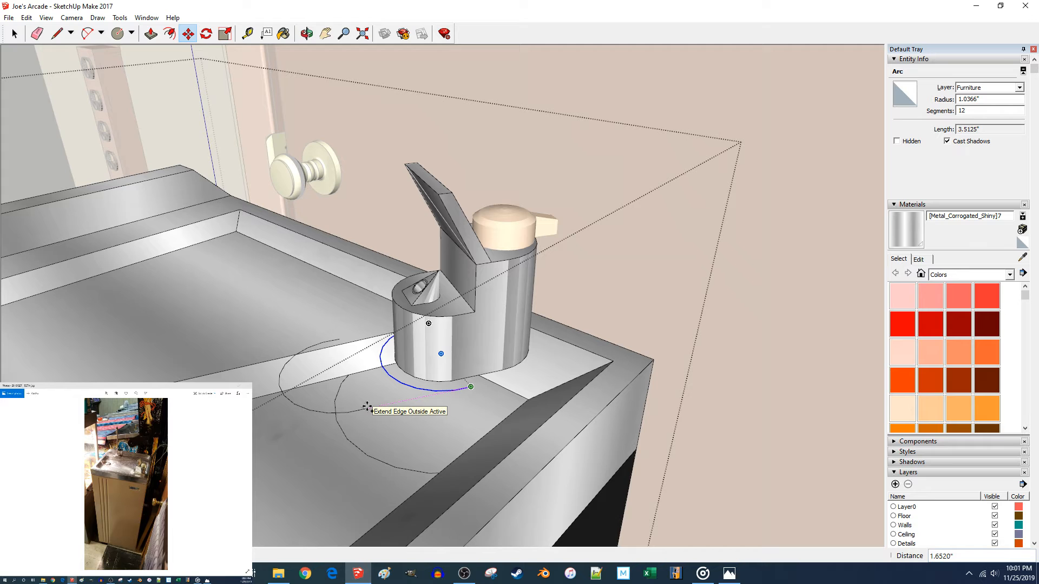
{"action": "left_click", "coordinate": [367, 407]}
Flip the copied arc diagonally across both horizontal axes with a scale factor of -1.
{"action": "key", "text": "s"}
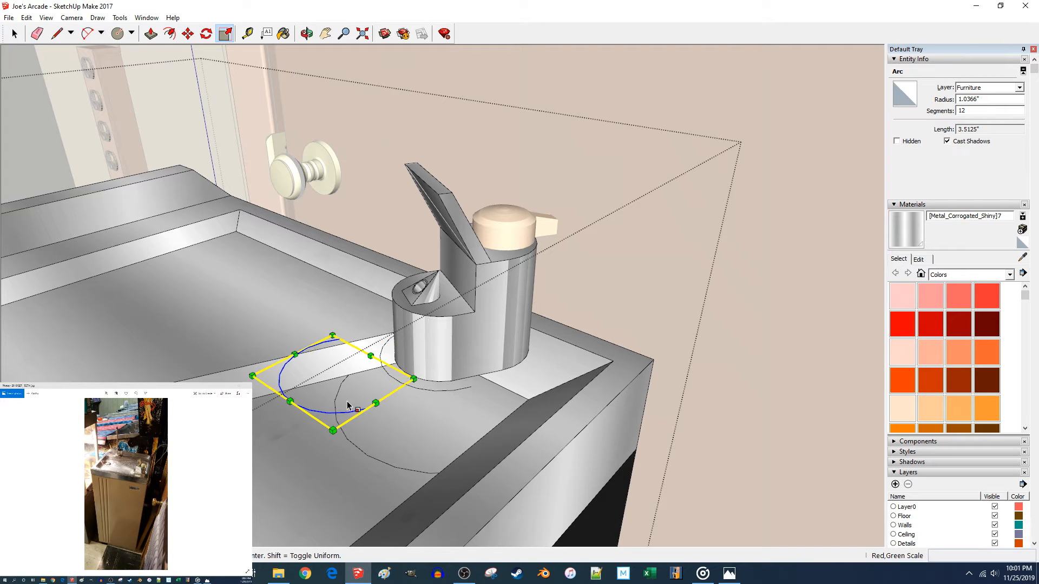
{"action": "left_click_drag", "start_coordinate": [250, 375], "coordinate": [227, 375]}
{"action": "type", "text": "-1"}
{"action": "key", "text": "Return"}
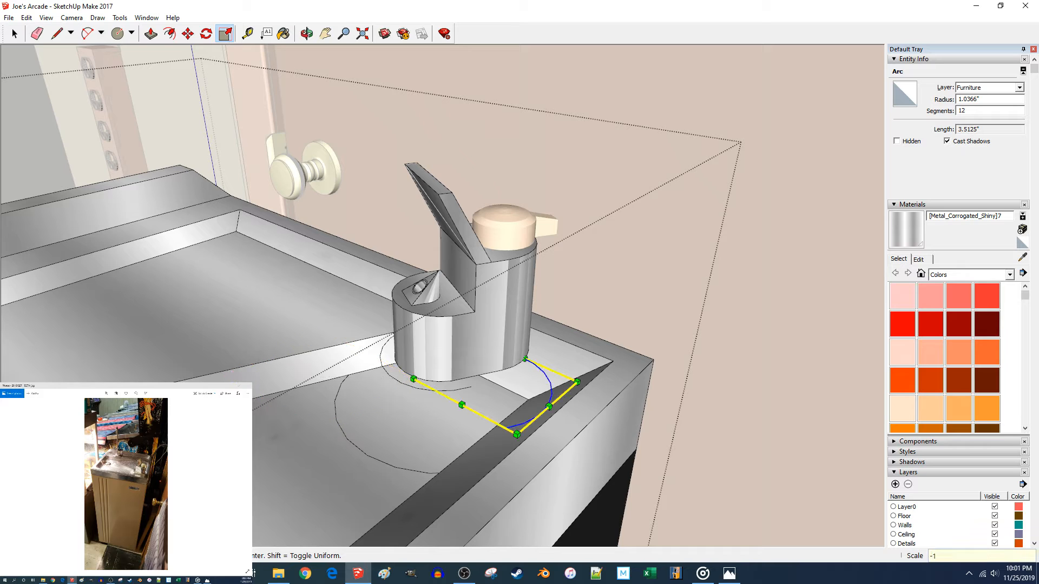
Attach the flipped arc to the inner arc's end, then shift it about 0.92" rearward so it wraps around the bubbler's back.
{"action": "key", "text": "m"}
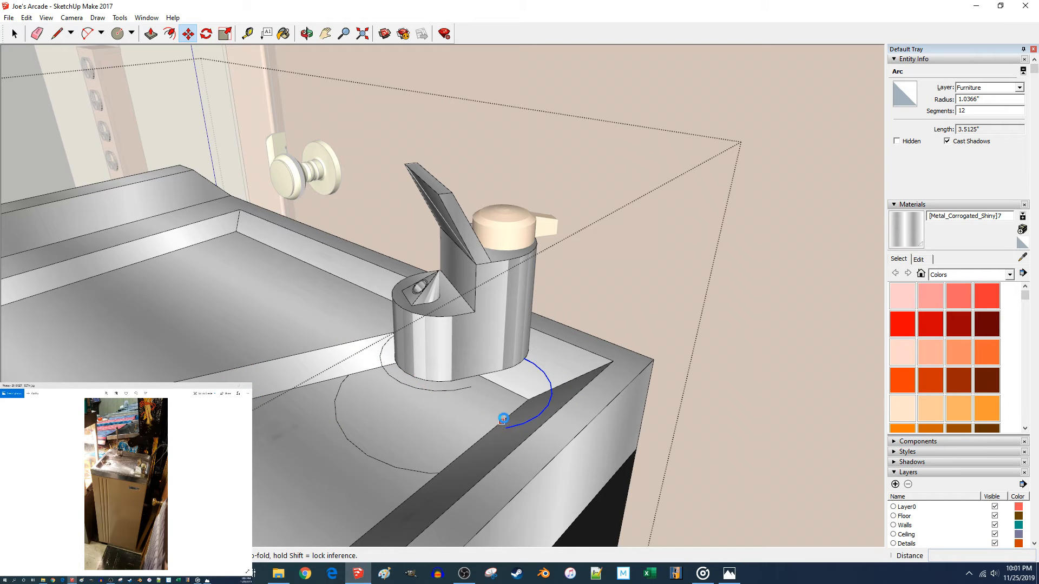
{"action": "left_click", "coordinate": [507, 427]}
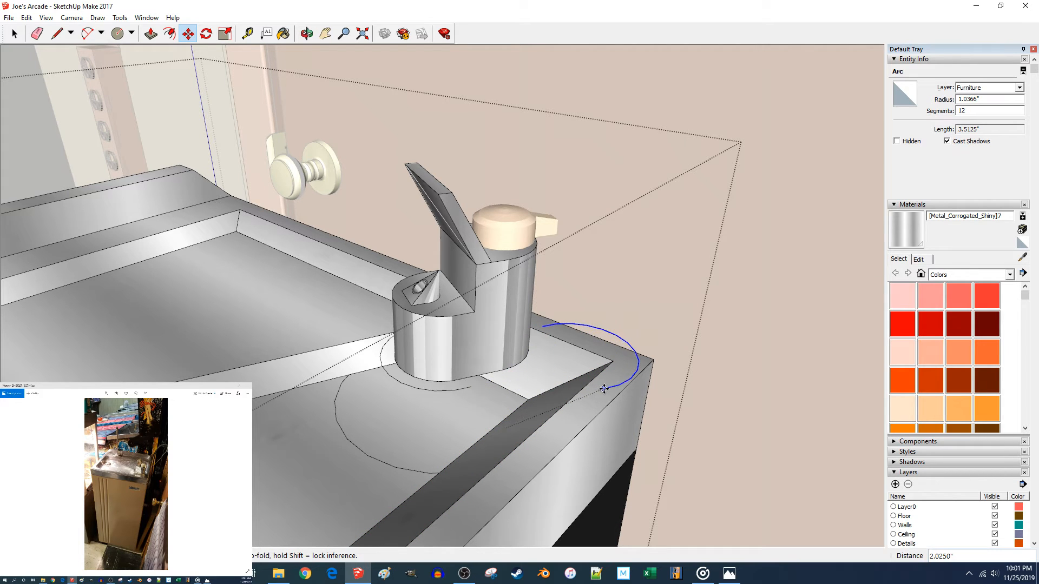
{"action": "left_click", "coordinate": [470, 388]}
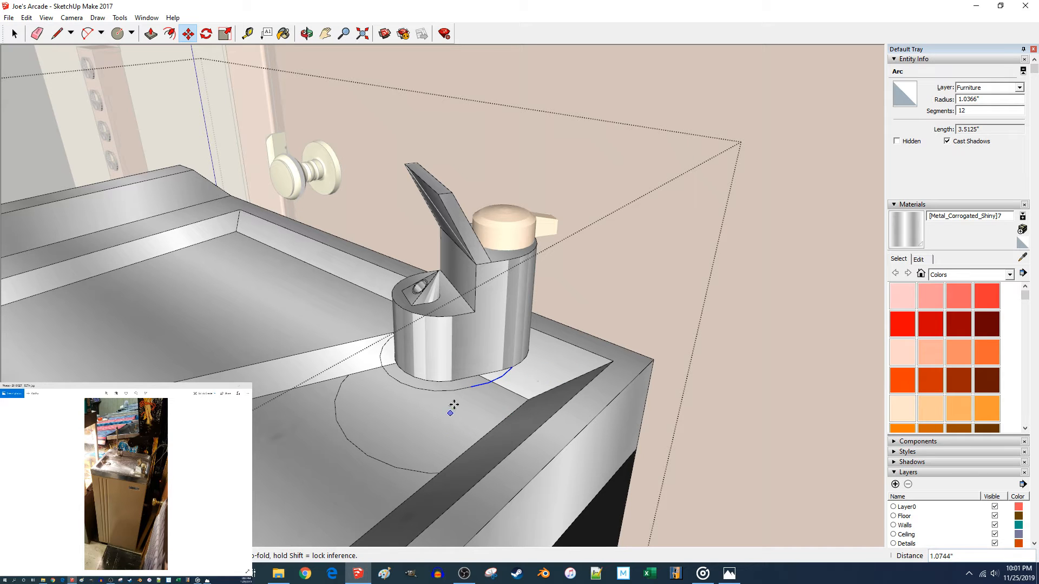
{"action": "left_click", "coordinate": [471, 386]}
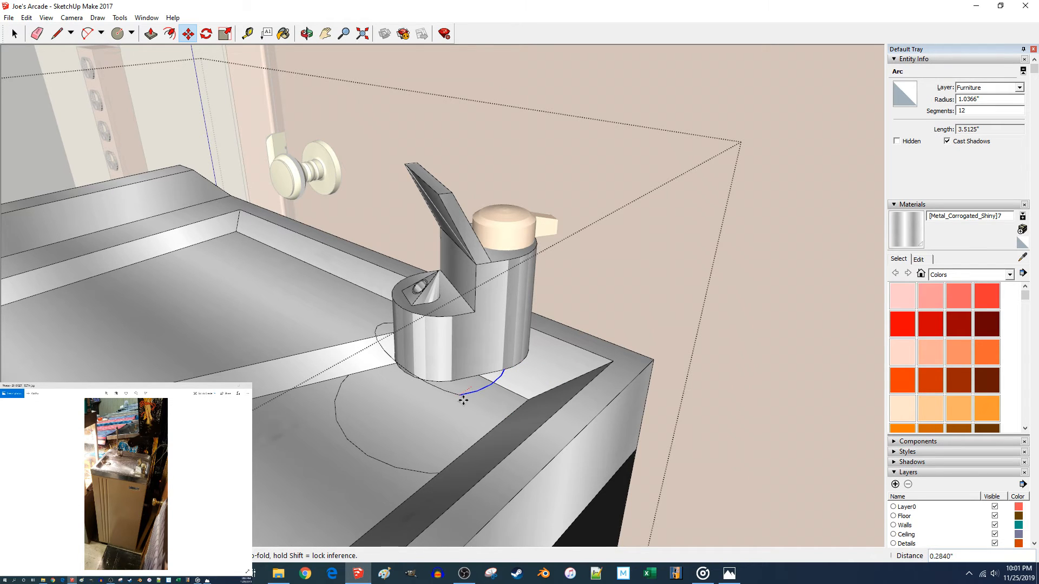
{"action": "key", "text": "Escape"}
{"action": "scroll", "coordinate": [444, 400], "scroll_direction": "up", "scroll_amount": 5}
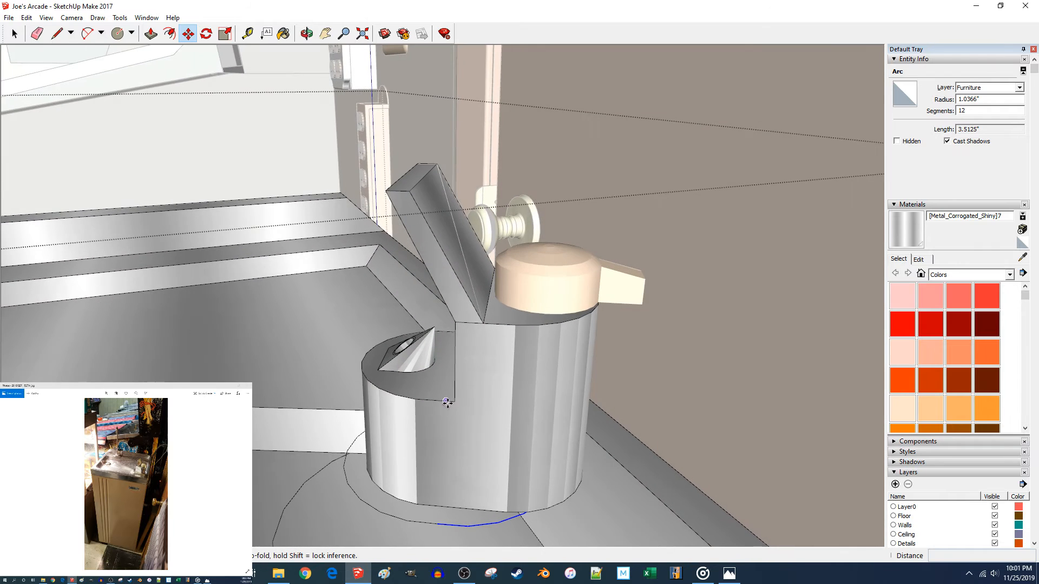
{"action": "left_click", "coordinate": [442, 520]}
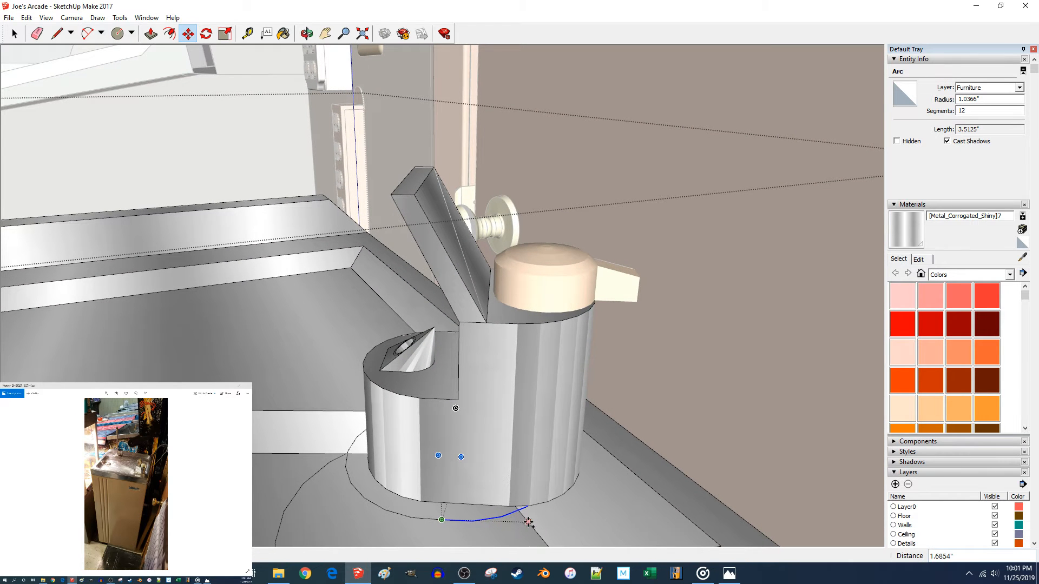
{"action": "left_click", "coordinate": [525, 519]}
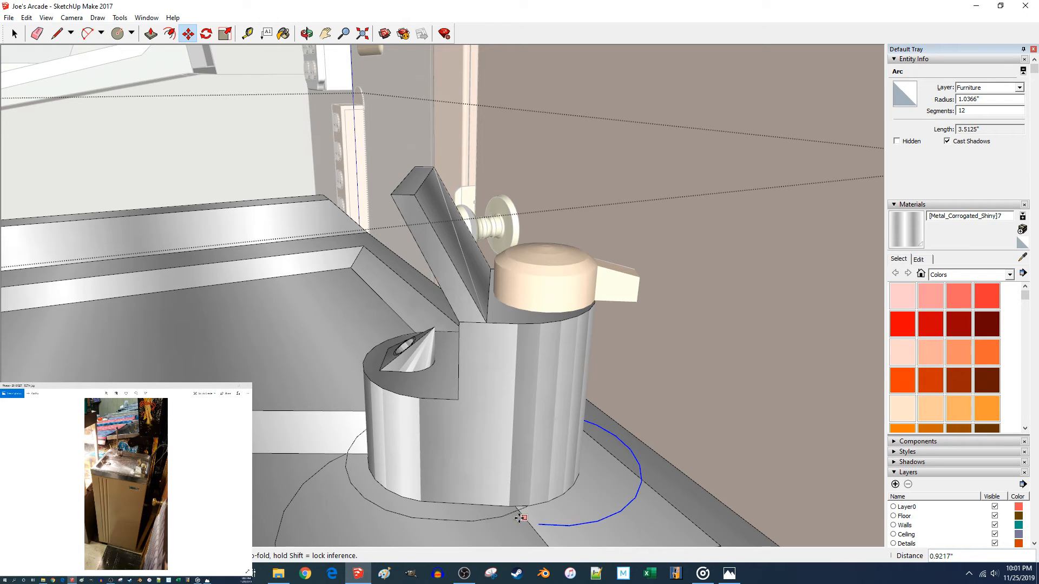
{"action": "key", "text": "space"}
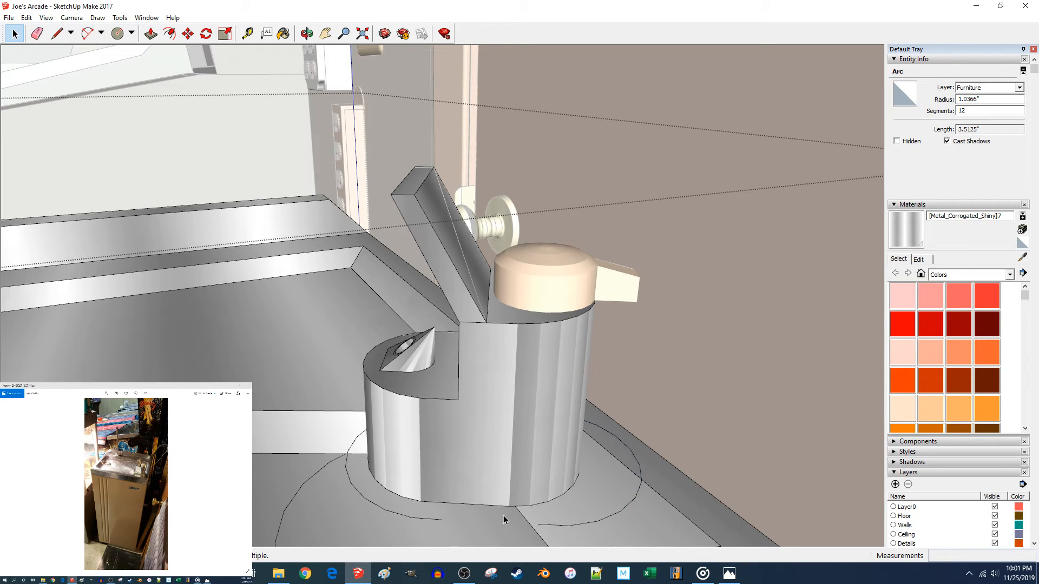
Connect the ends of the front and rear arcs with straight lines on both sides, closing an outline around the bubbler's base.
{"action": "scroll", "coordinate": [503, 515], "scroll_direction": "down", "scroll_amount": 4}
{"action": "middle_click_drag", "start_coordinate": [502, 515], "coordinate": [466, 415]}
{"action": "scroll", "coordinate": [443, 470], "scroll_direction": "up", "scroll_amount": 2}
{"action": "scroll", "coordinate": [443, 470], "scroll_direction": "up", "scroll_amount": 3}
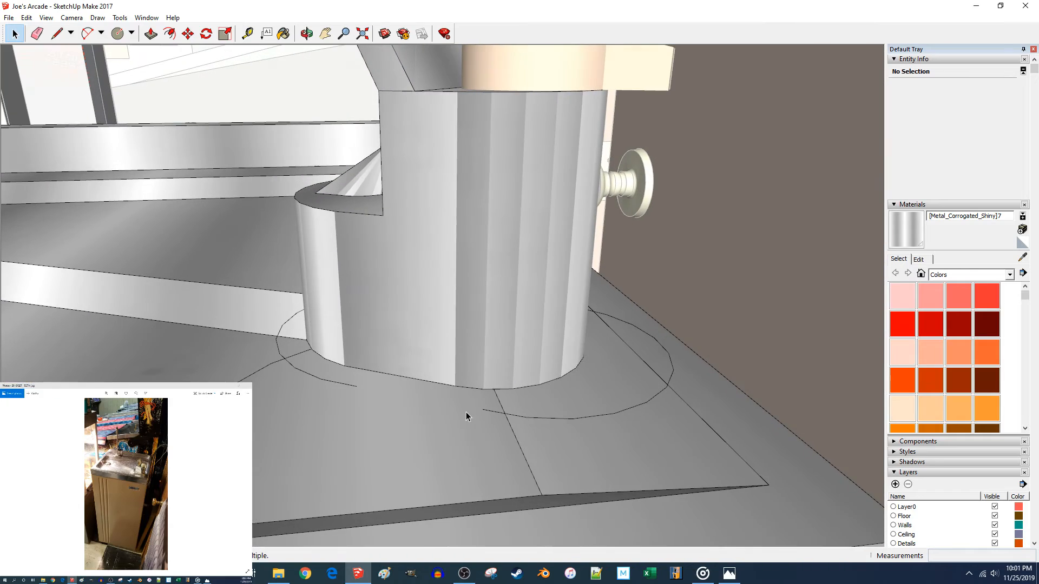
{"action": "key", "text": "l"}
{"action": "left_click", "coordinate": [483, 410]}
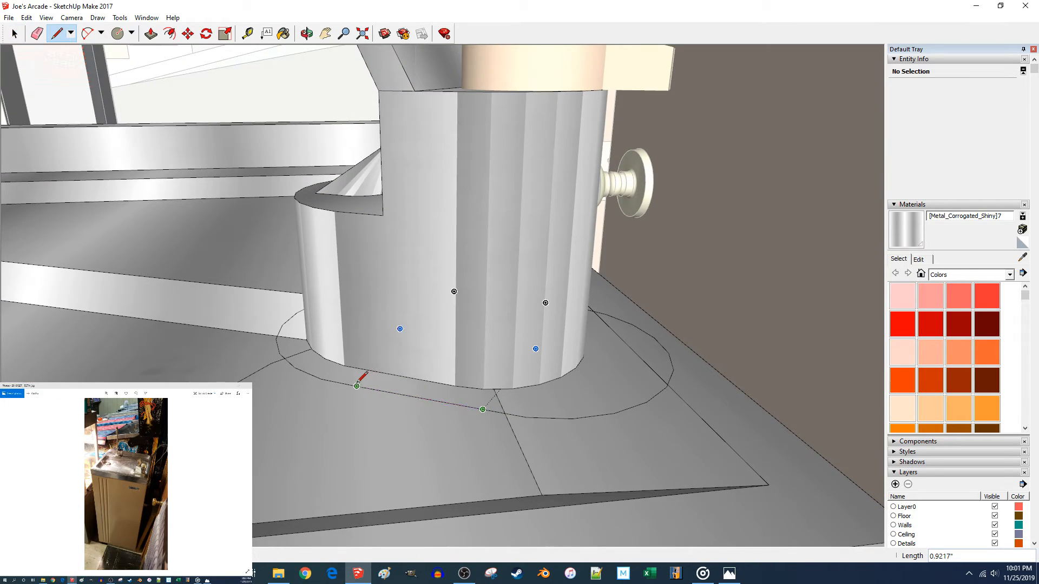
{"action": "middle_click_drag", "start_coordinate": [357, 385], "coordinate": [437, 371]}
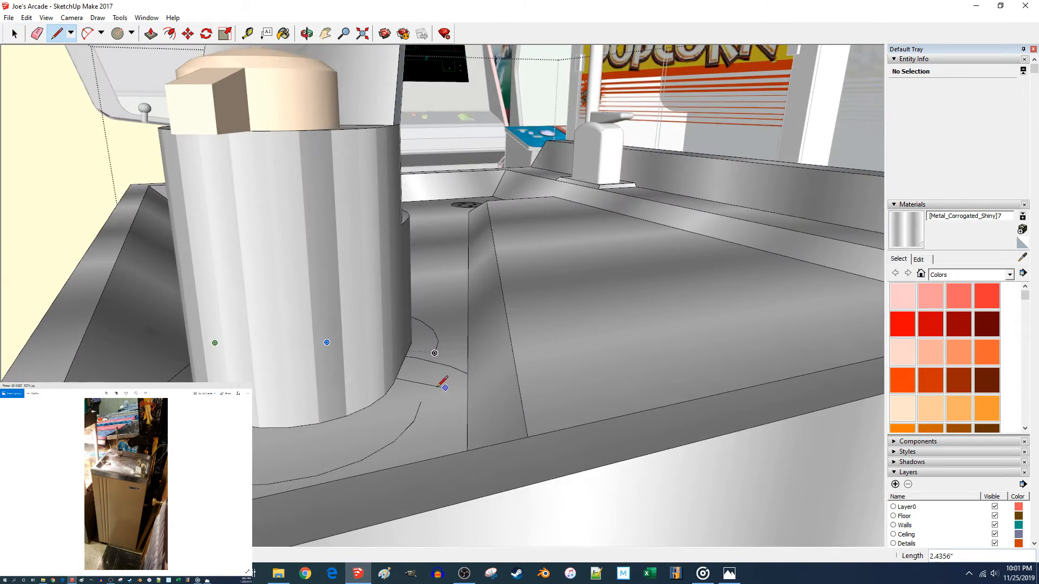
{"action": "left_click", "coordinate": [434, 352]}
{"action": "key", "text": "space"}
{"action": "middle_click_drag", "start_coordinate": [433, 344], "coordinate": [457, 424]}
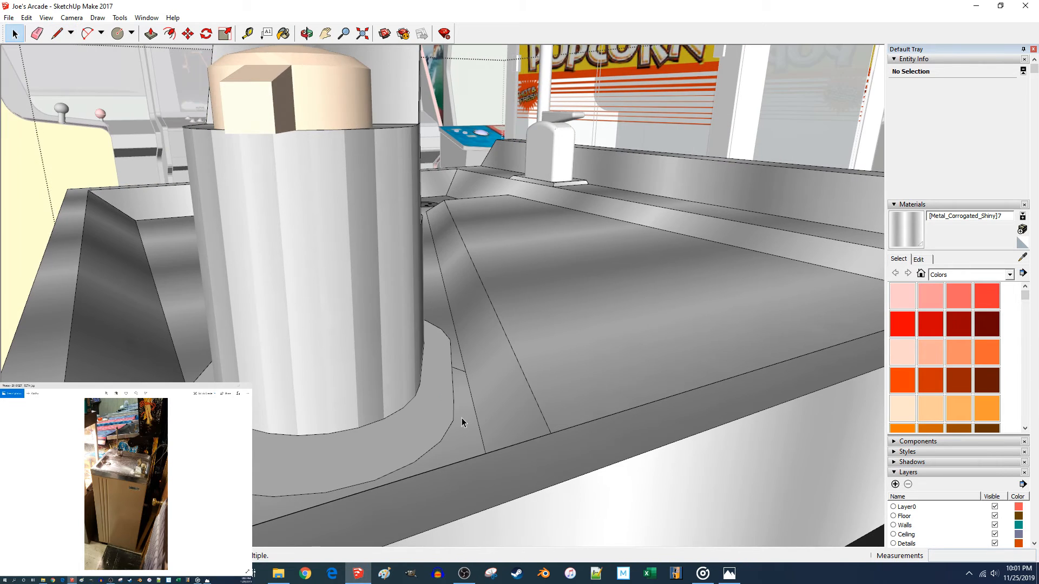
Select the outline's rear arc and try moving it closer to the bubbler's body.
{"action": "key", "text": "Escape"}
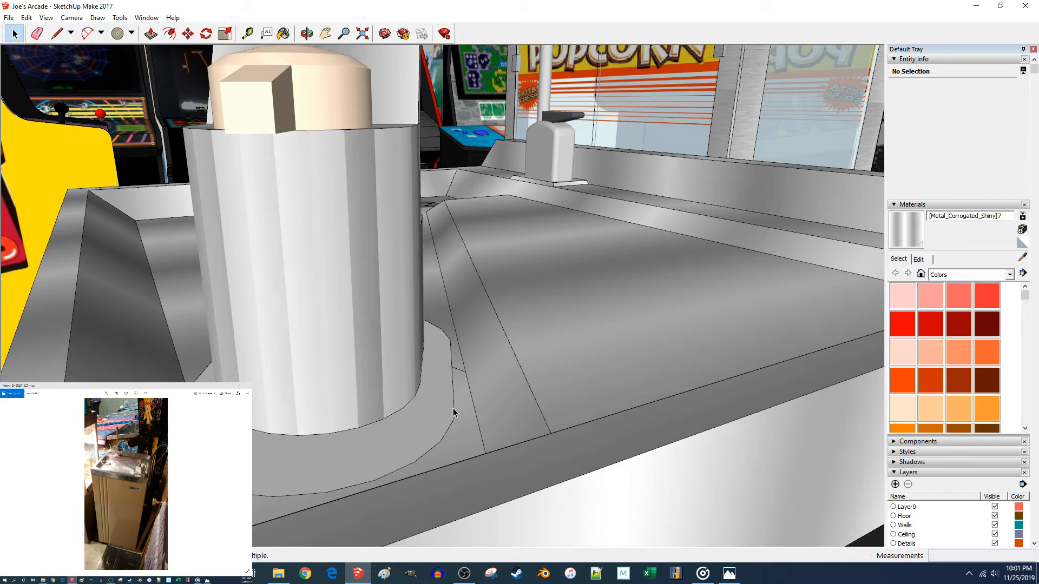
{"action": "double_click", "coordinate": [454, 420]}
{"action": "left_click", "coordinate": [452, 421]}
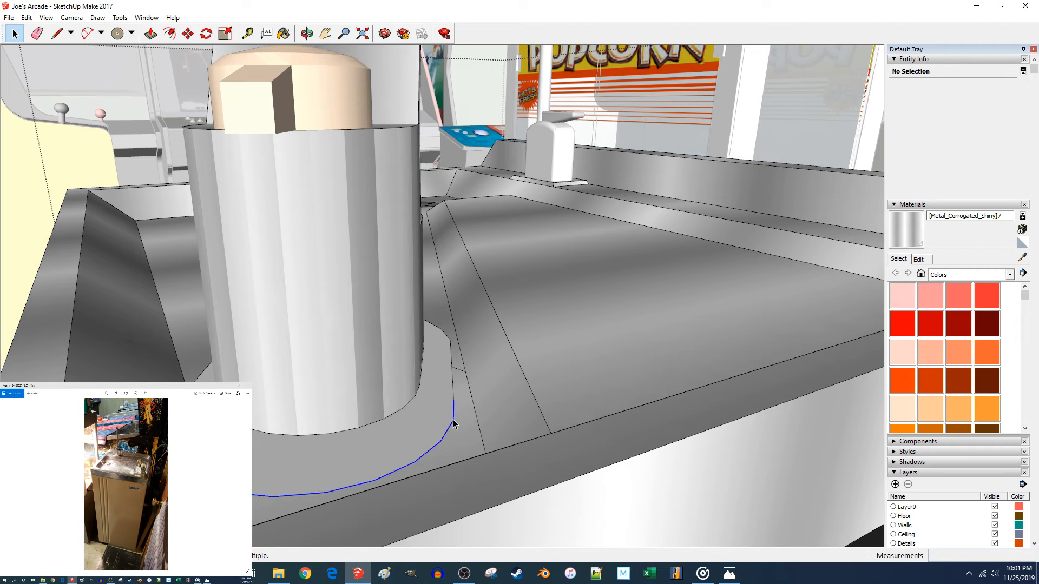
{"action": "key", "text": "m"}
{"action": "left_click", "coordinate": [453, 403]}
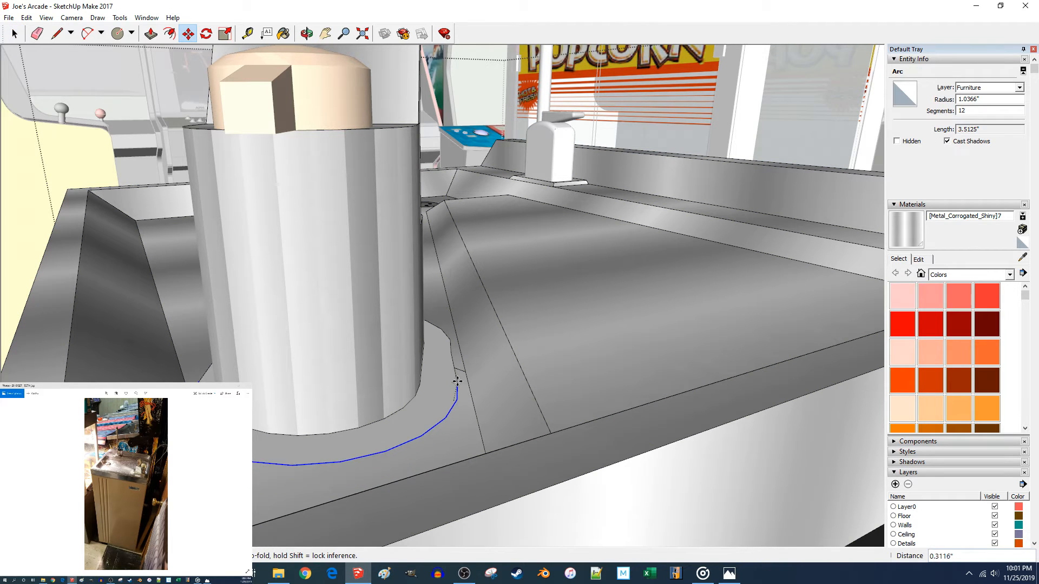
{"action": "scroll", "coordinate": [452, 374], "scroll_direction": "up", "scroll_amount": 3}
{"action": "middle_click_drag", "start_coordinate": [429, 376], "coordinate": [337, 394]}
{"action": "key", "text": "Escape"}
{"action": "scroll", "coordinate": [365, 389], "scroll_direction": "up", "scroll_amount": 4}
{"action": "middle_click_drag", "start_coordinate": [311, 399], "coordinate": [394, 404]}
{"action": "scroll", "coordinate": [388, 404], "scroll_direction": "down", "scroll_amount": 5}
{"action": "scroll", "coordinate": [392, 404], "scroll_direction": "up", "scroll_amount": 4}
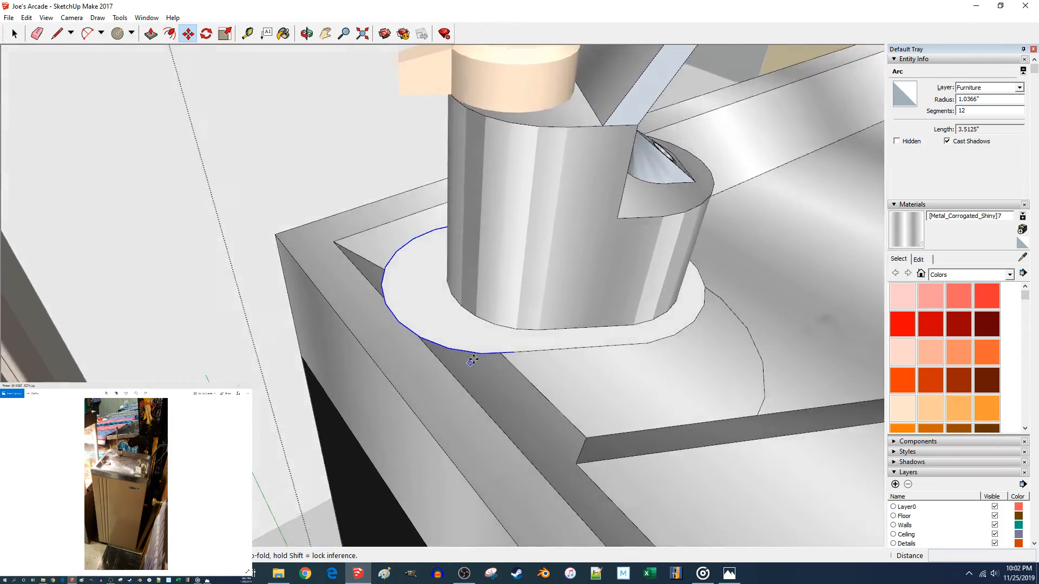
{"action": "key", "text": "l"}
{"action": "left_click", "coordinate": [486, 311]}
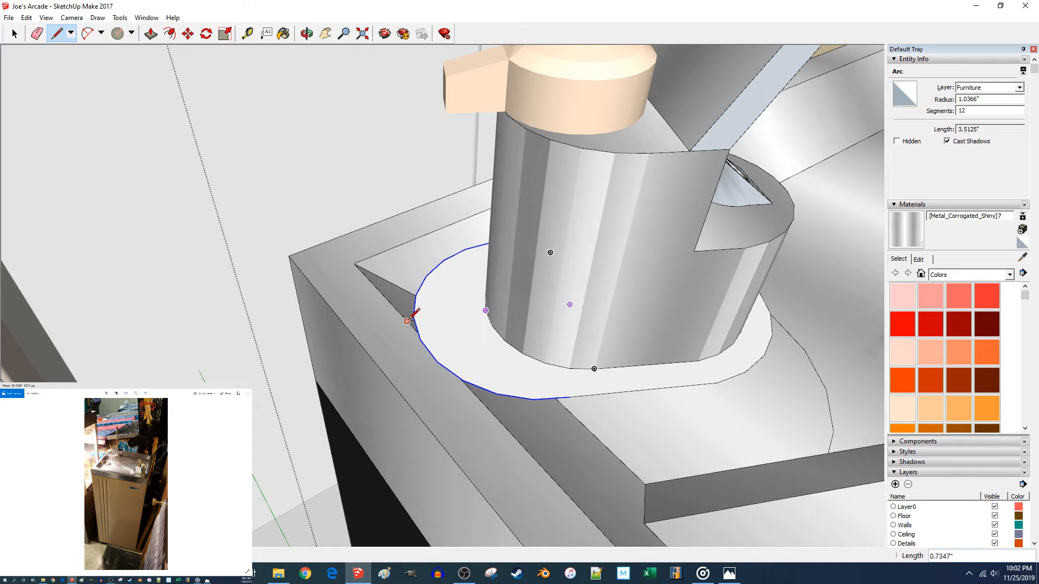
{"action": "middle_click_drag", "start_coordinate": [427, 316], "coordinate": [489, 331]}
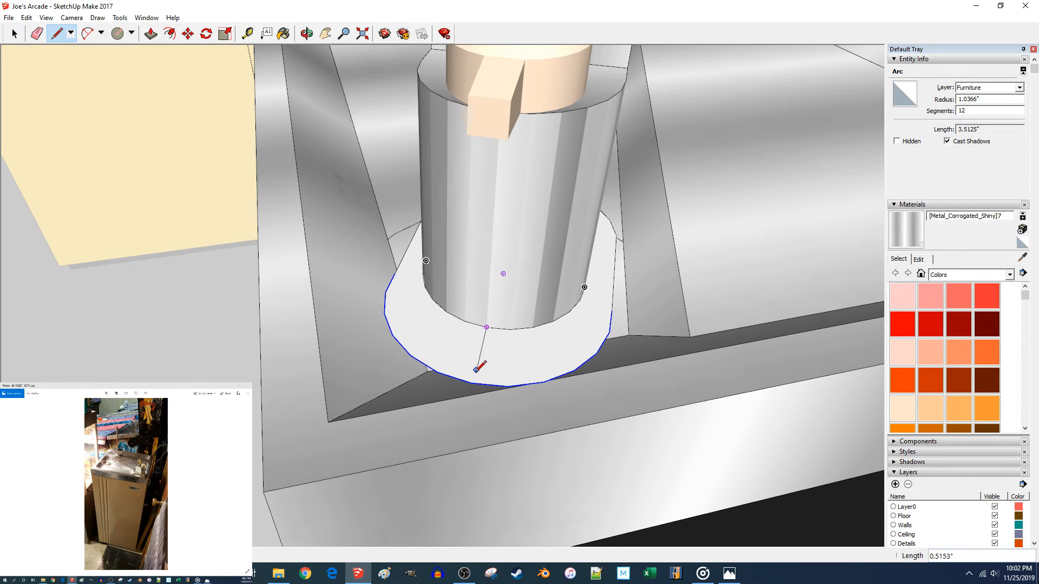
{"action": "key", "text": "Escape"}
Draw a guide line from the body's base to the outline's side, move the rear arc about 0.28" forward to it, and remove the guide.
{"action": "middle_click_drag", "start_coordinate": [472, 381], "coordinate": [493, 373]}
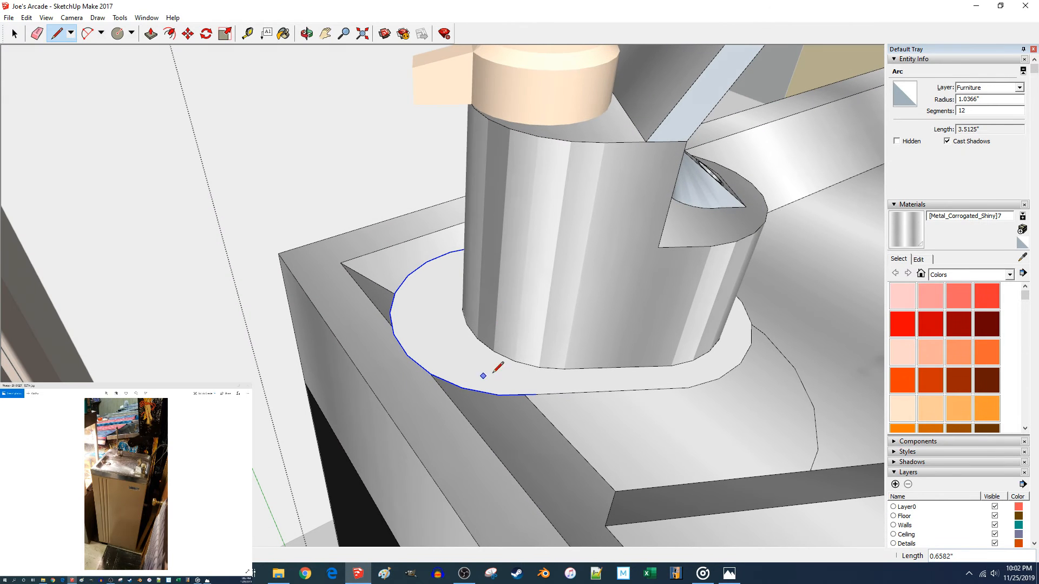
{"action": "left_click", "coordinate": [571, 391]}
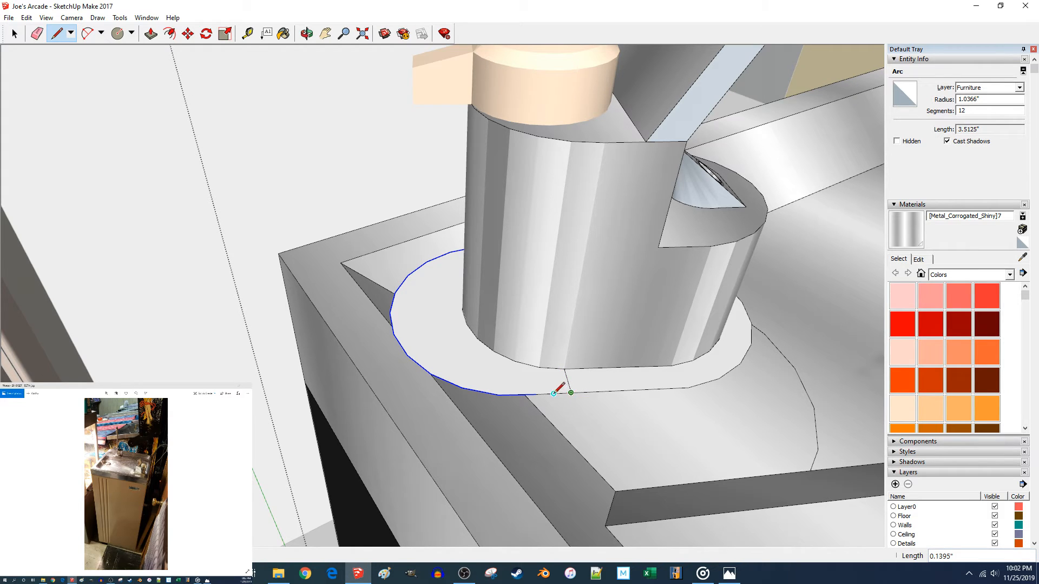
{"action": "key", "text": "m"}
{"action": "left_click", "coordinate": [531, 397]}
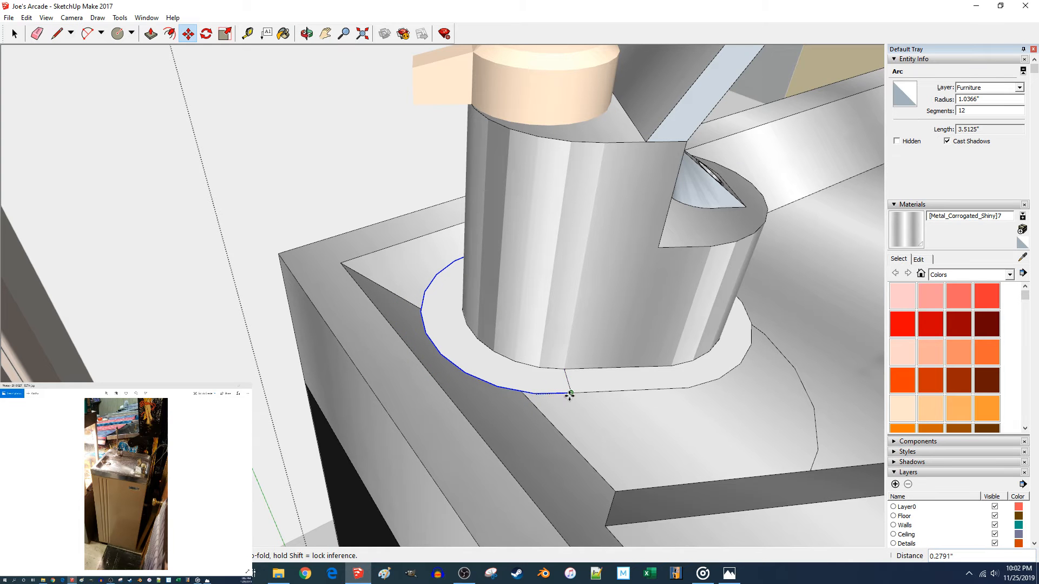
{"action": "left_click", "coordinate": [571, 393]}
{"action": "key", "text": "space"}
{"action": "left_click", "coordinate": [568, 385]}
{"action": "middle_click_drag", "start_coordinate": [569, 383], "coordinate": [583, 389]}
{"action": "scroll", "coordinate": [583, 390], "scroll_direction": "down", "scroll_amount": 2}
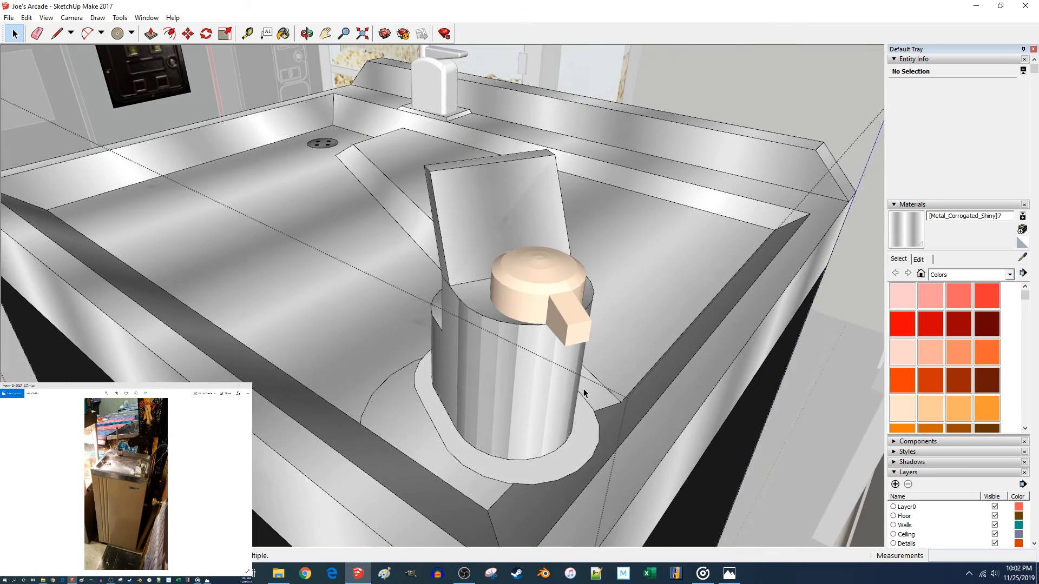
Draw lines from the middle points of the outline's front arc down to the matching points of the outer arc, forming sloped facets.
{"action": "mouse_move", "coordinate": [584, 393]}
{"action": "middle_mouse_down"}
{"action": "mouse_move", "coordinate": [515, 382]}
{"action": "mouse_move", "coordinate": [512, 364]}
{"action": "mouse_move", "coordinate": [572, 410]}
{"action": "mouse_move", "coordinate": [572, 394]}
{"action": "mouse_move", "coordinate": [414, 381]}
{"action": "middle_mouse_up"}
{"action": "key", "text": "l"}
{"action": "left_click", "coordinate": [415, 383]}
{"action": "left_click", "coordinate": [404, 463]}
{"action": "left_click", "coordinate": [435, 384]}
{"action": "left_click", "coordinate": [437, 463]}
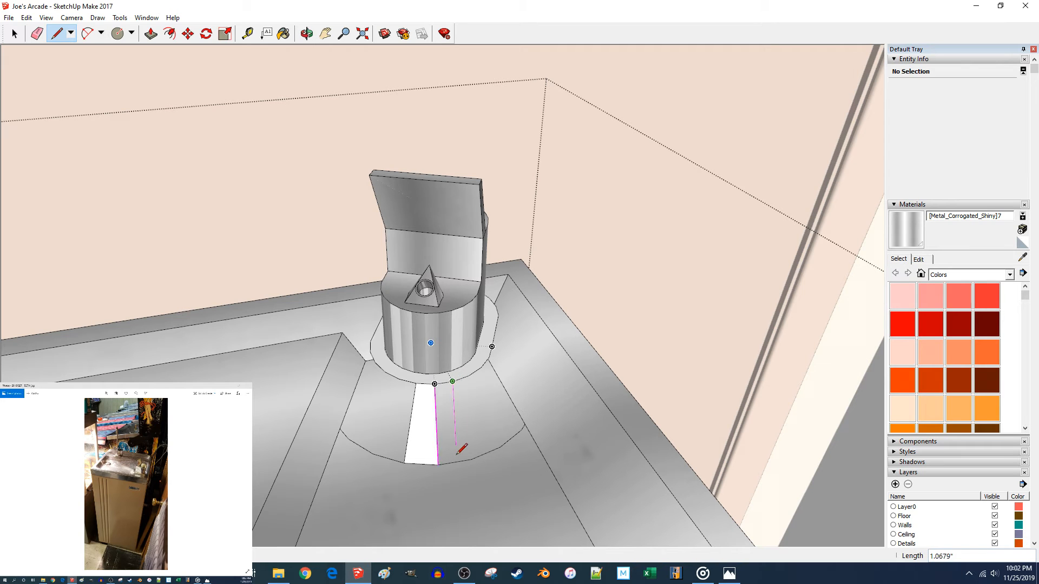
{"action": "left_click", "coordinate": [470, 463]}
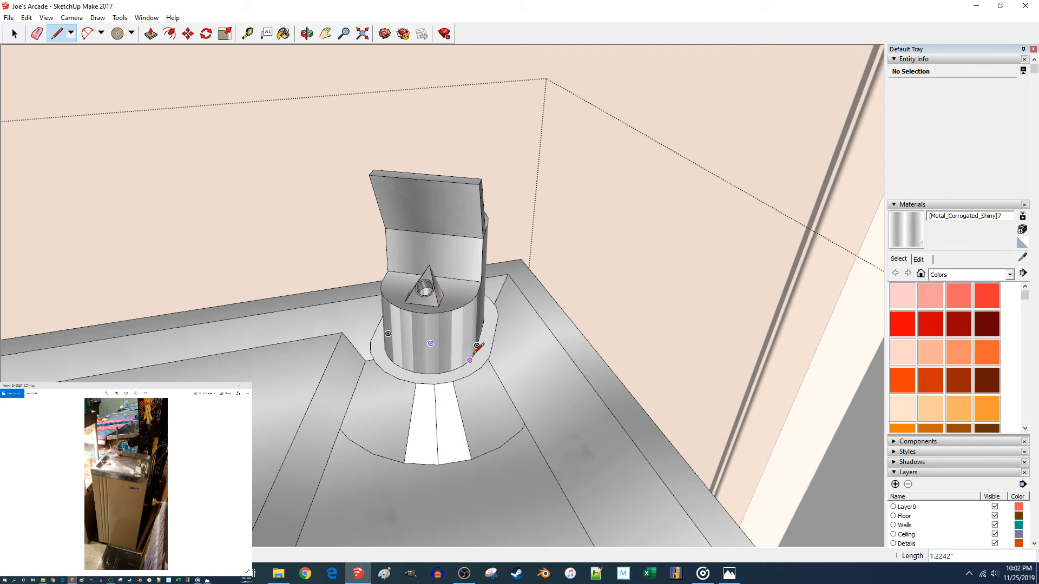
Draw lines from the front arc's remaining points on one side down to the outer arc, closing the sloped facets there.
{"action": "left_click", "coordinate": [500, 447]}
{"action": "left_click", "coordinate": [481, 368]}
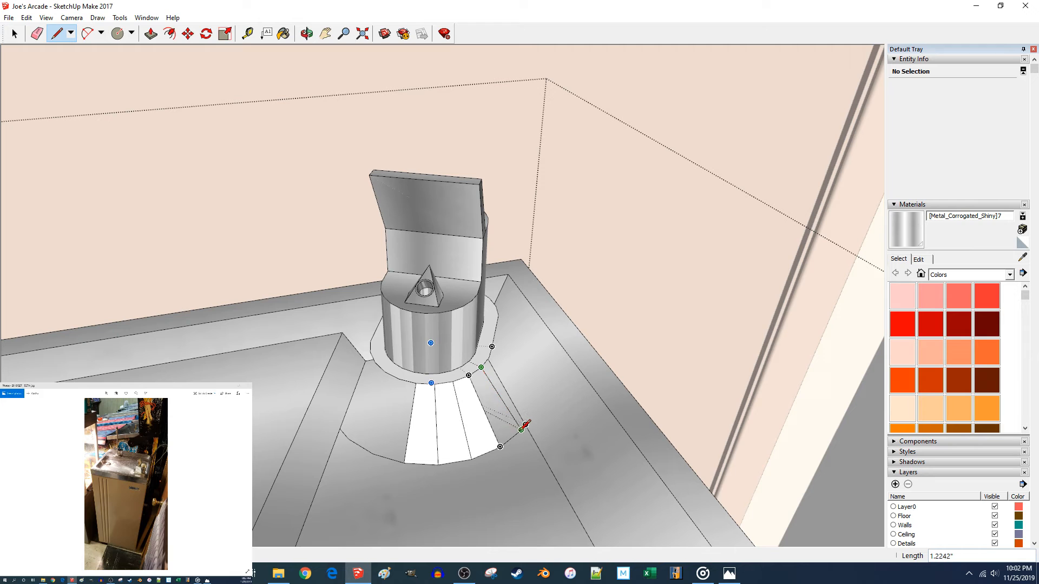
{"action": "left_click", "coordinate": [522, 430]}
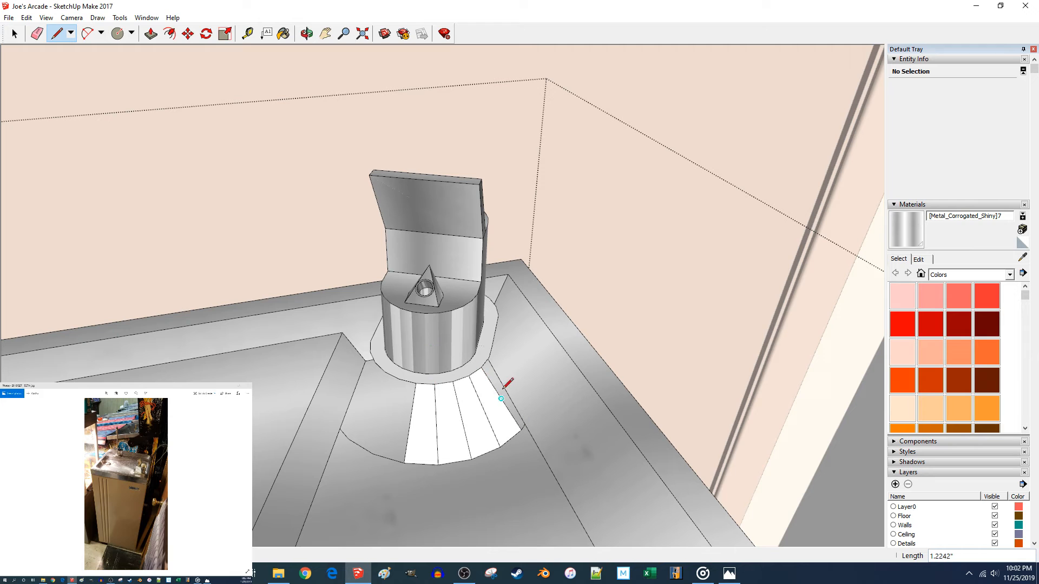
{"action": "left_click", "coordinate": [526, 414]}
{"action": "middle_click_drag", "start_coordinate": [514, 413], "coordinate": [492, 431]}
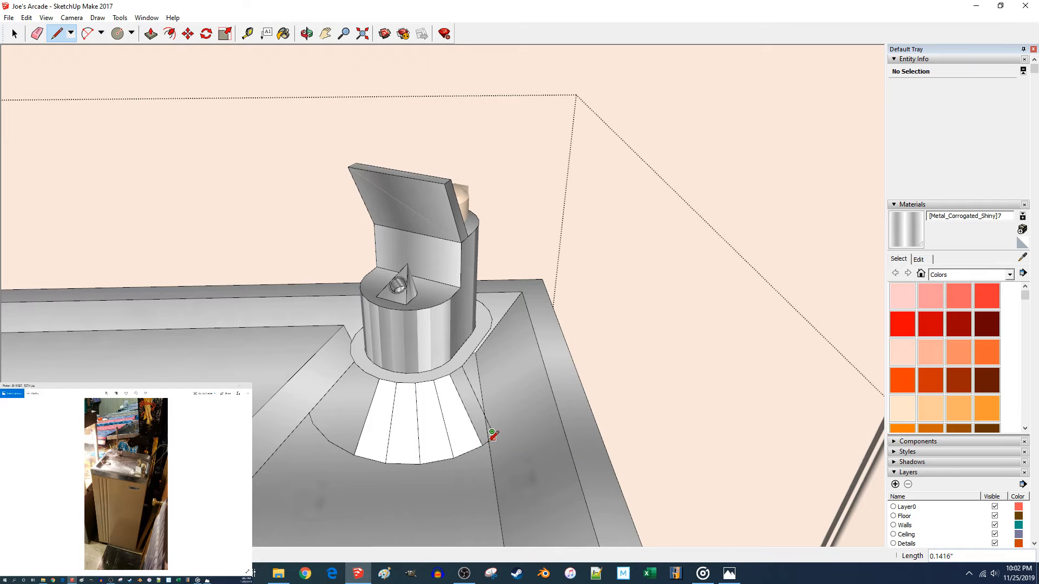
{"action": "scroll", "coordinate": [493, 433], "scroll_direction": "up", "scroll_amount": 5}
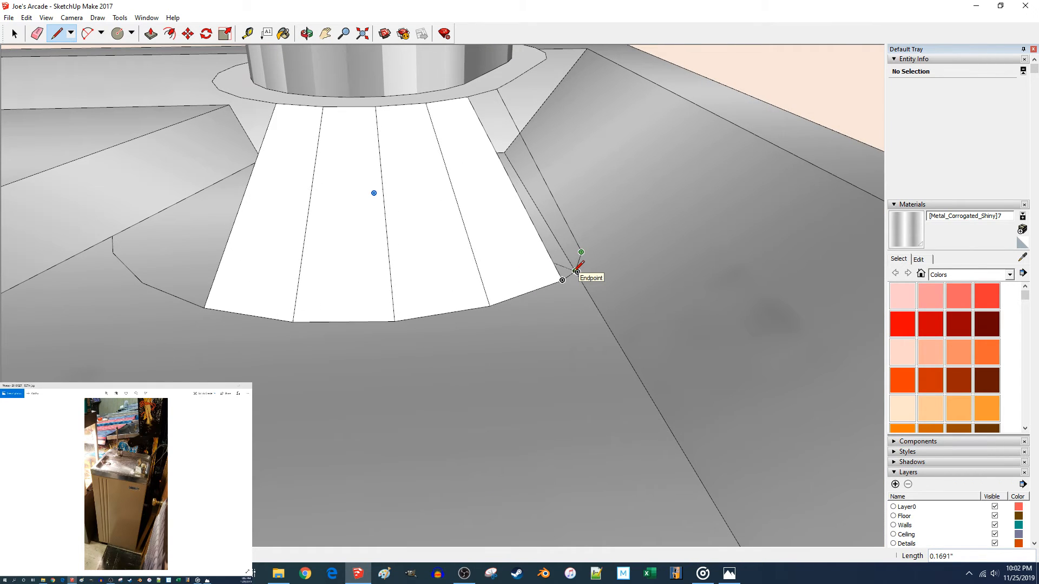
{"action": "scroll", "coordinate": [563, 303], "scroll_direction": "down", "scroll_amount": 8}
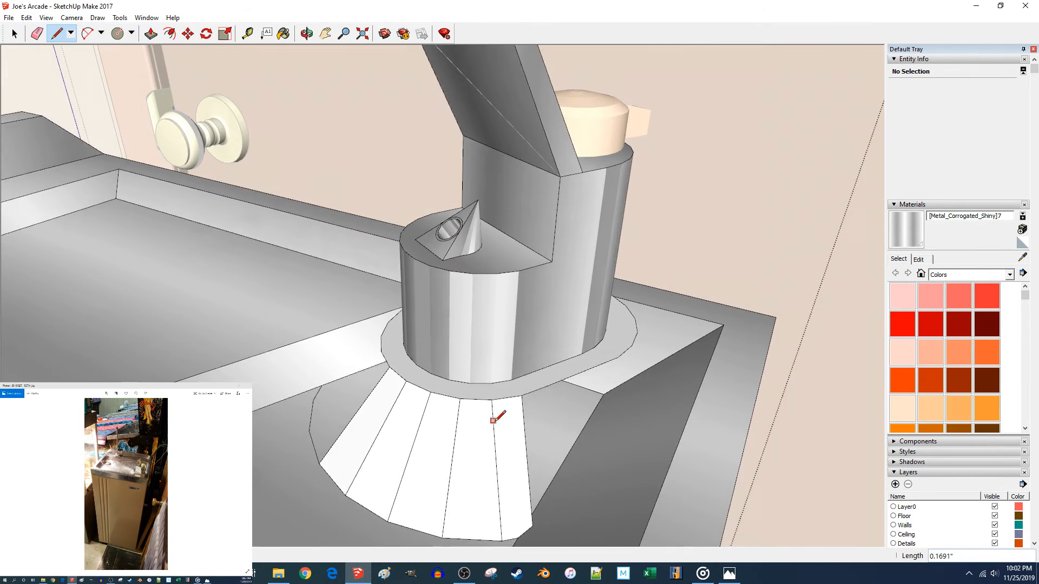
Draw the matching facet lines on the other side of the front arc and close the last facet with a short edge at the outer arc.
{"action": "middle_click_drag", "start_coordinate": [493, 421], "coordinate": [533, 414]}
{"action": "left_click", "coordinate": [409, 307]}
{"action": "left_click", "coordinate": [417, 408]}
{"action": "left_click", "coordinate": [373, 407]}
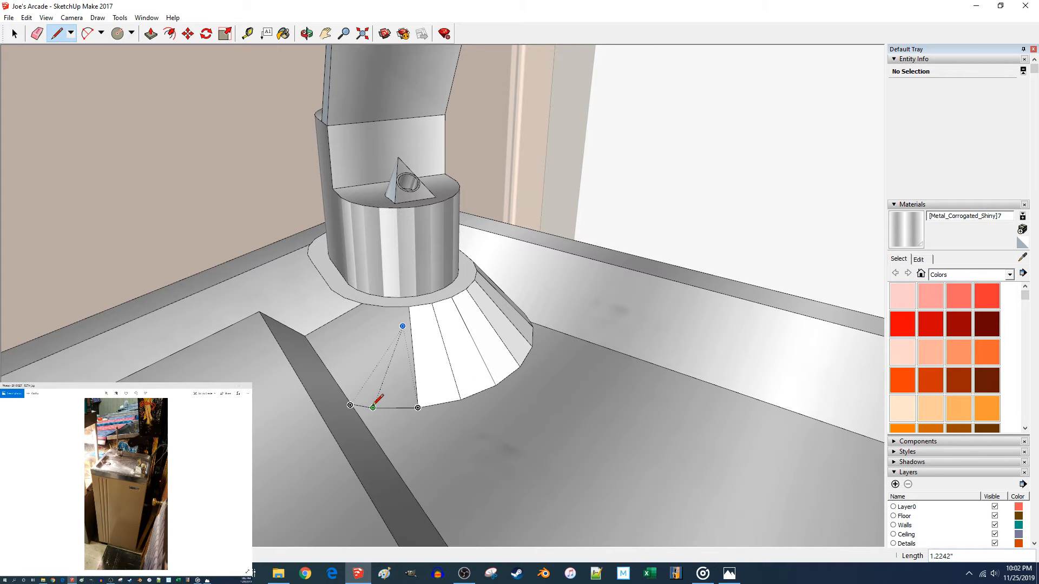
{"action": "left_click", "coordinate": [385, 306]}
{"action": "left_click", "coordinate": [363, 304]}
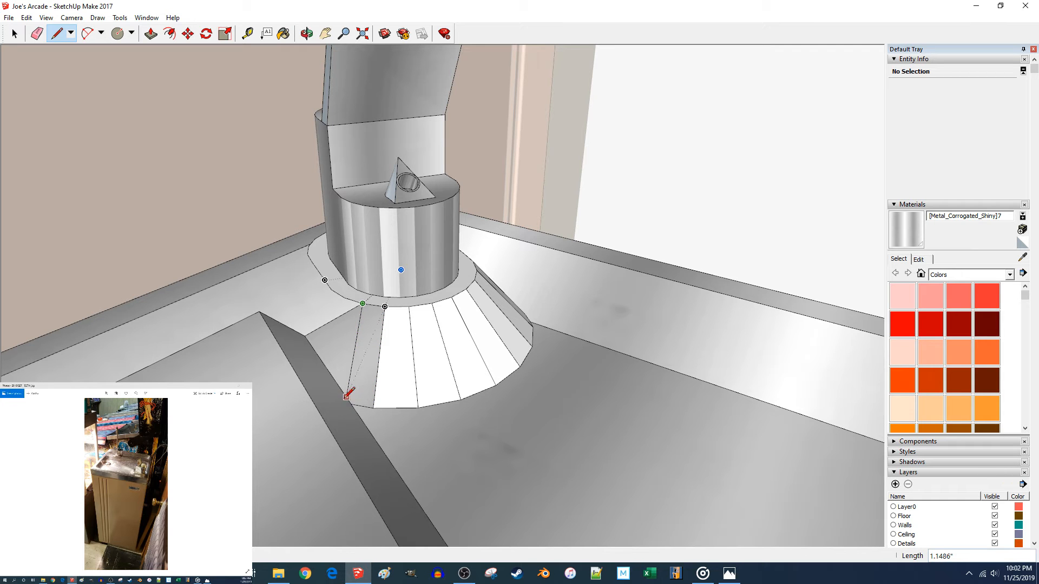
{"action": "middle_click_drag", "start_coordinate": [350, 405], "coordinate": [328, 360]}
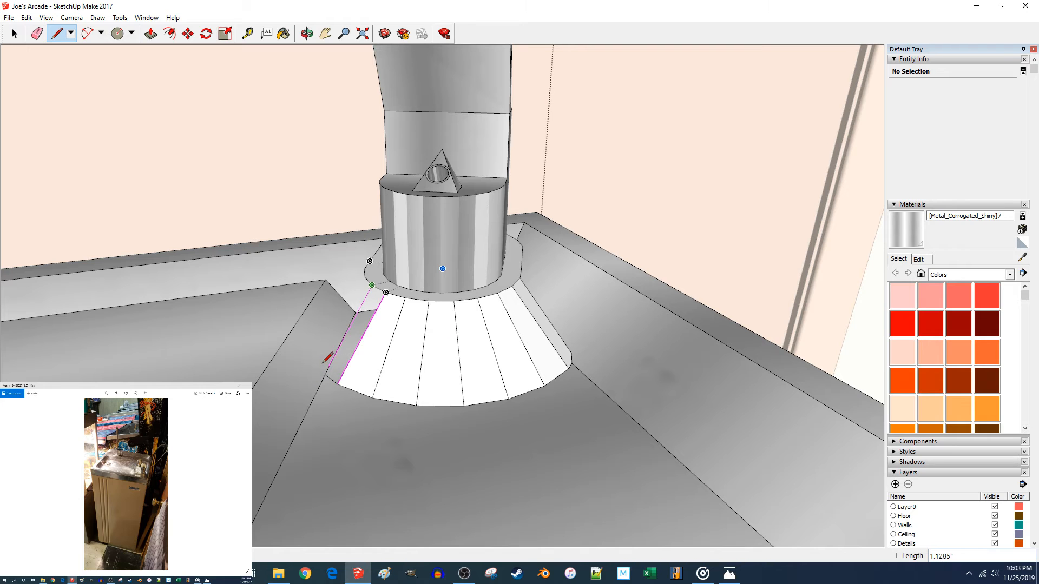
{"action": "scroll", "coordinate": [328, 363], "scroll_direction": "up", "scroll_amount": 6}
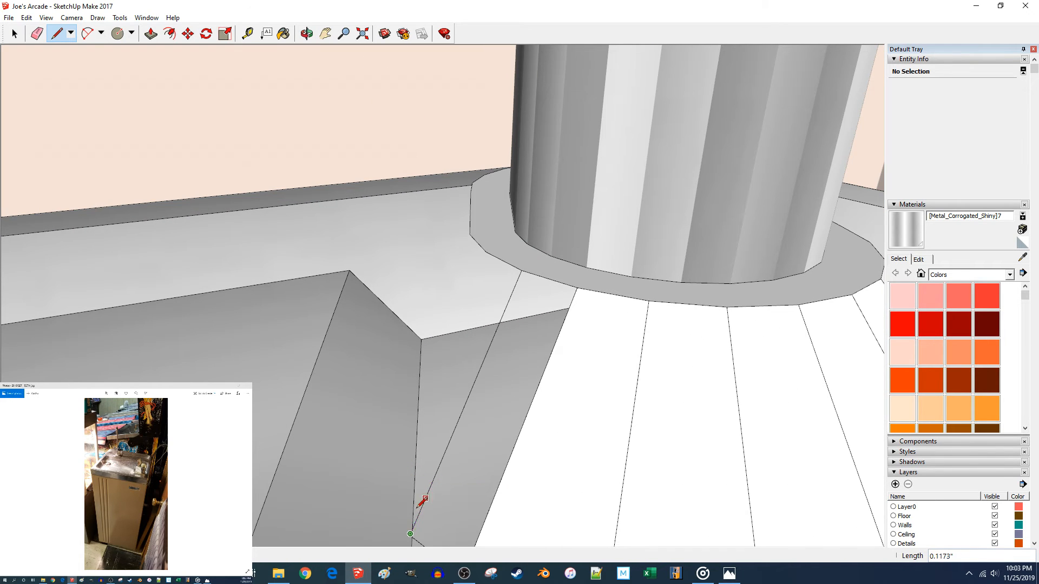
{"action": "left_click", "coordinate": [411, 534]}
{"action": "left_click", "coordinate": [415, 542]}
{"action": "scroll", "coordinate": [417, 539], "scroll_direction": "down", "scroll_amount": 3}
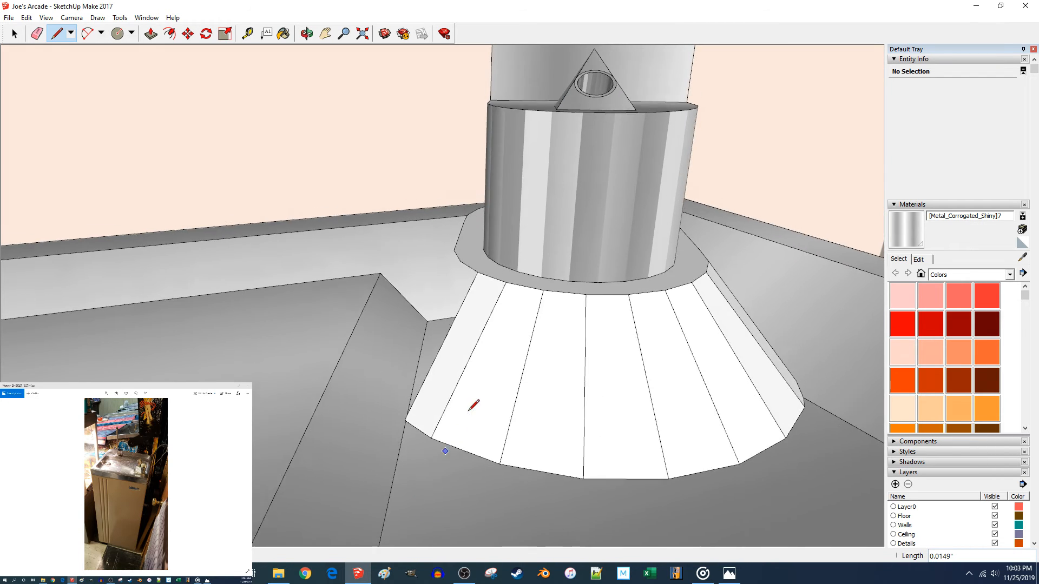
Draw lines from the next points of the outline's front arc down towards the raised ledge's edge.
{"action": "middle_click_drag", "start_coordinate": [448, 449], "coordinate": [491, 379]}
{"action": "scroll", "coordinate": [494, 382], "scroll_direction": "up", "scroll_amount": 4}
{"action": "scroll", "coordinate": [490, 387], "scroll_direction": "down", "scroll_amount": 4}
{"action": "scroll", "coordinate": [441, 314], "scroll_direction": "down", "scroll_amount": 2}
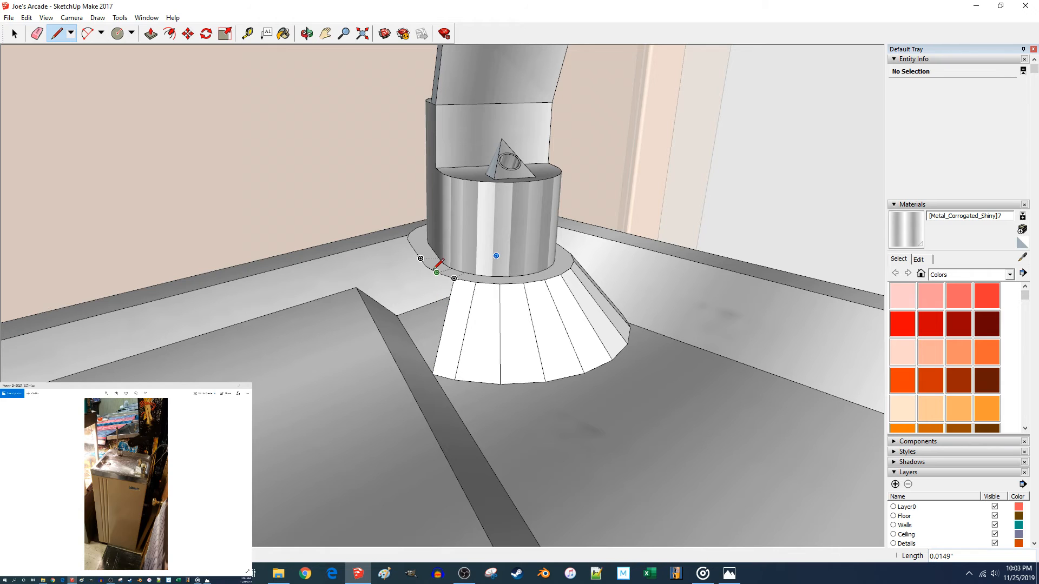
{"action": "middle_click_drag", "start_coordinate": [440, 268], "coordinate": [373, 343]}
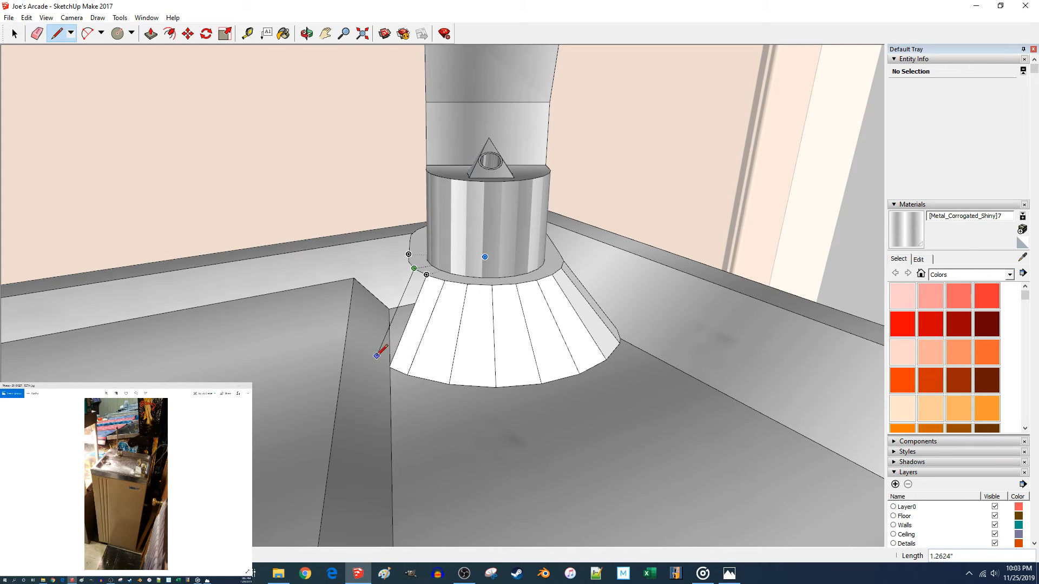
{"action": "scroll", "coordinate": [384, 346], "scroll_direction": "up", "scroll_amount": 5}
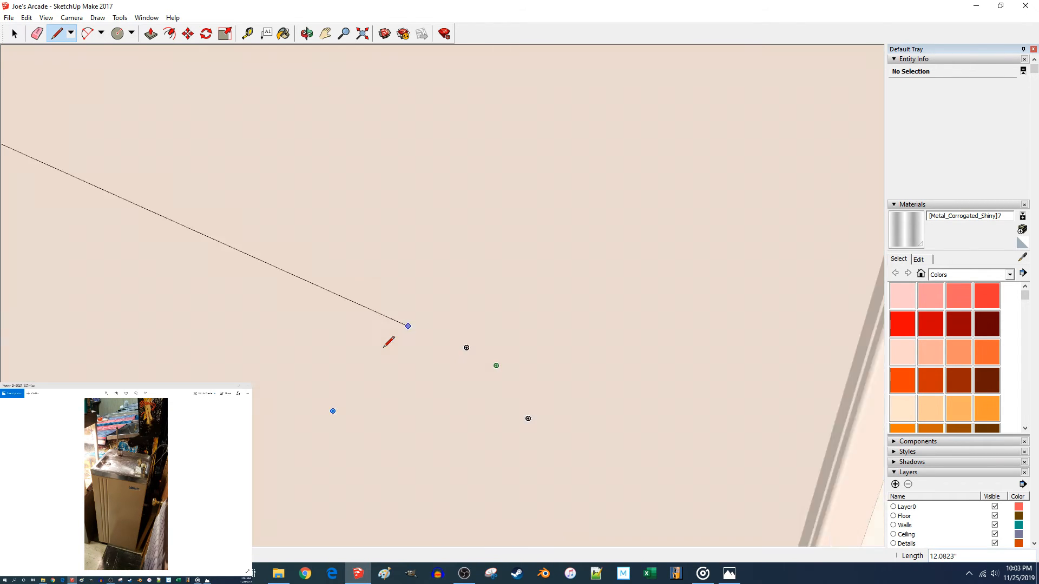
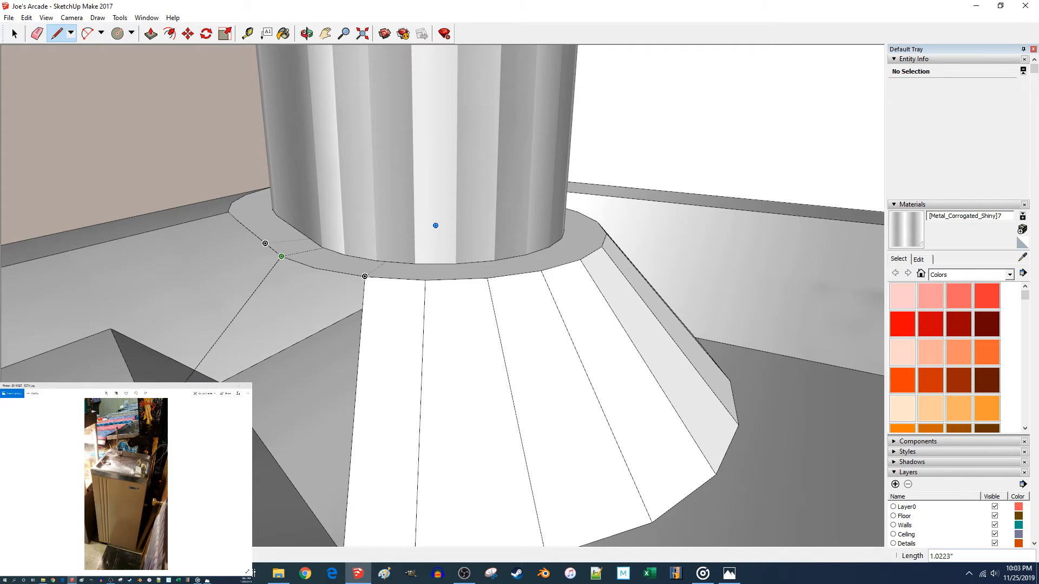
{"action": "scroll", "coordinate": [365, 276], "scroll_direction": "down", "scroll_amount": 5}
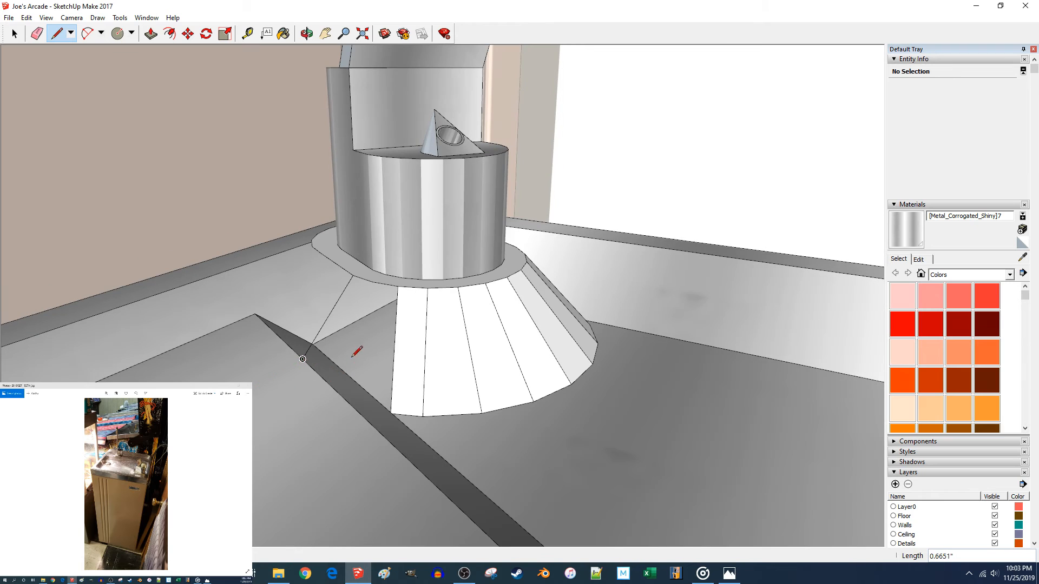
{"action": "scroll", "coordinate": [357, 351], "scroll_direction": "up", "scroll_amount": 3}
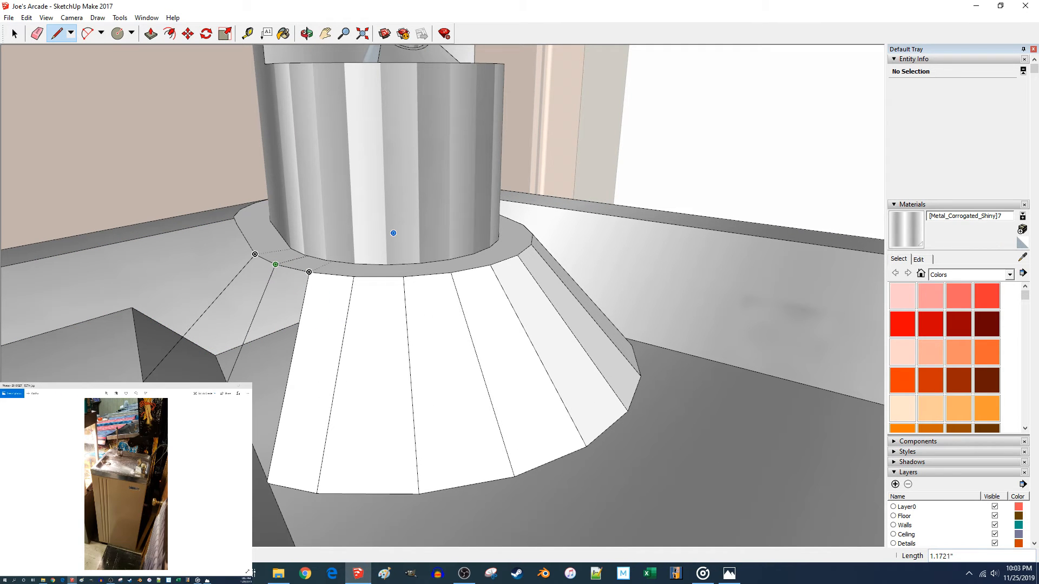
{"action": "middle_click_drag", "start_coordinate": [378, 303], "coordinate": [274, 394]}
{"action": "scroll", "coordinate": [374, 387], "scroll_direction": "up", "scroll_amount": 4}
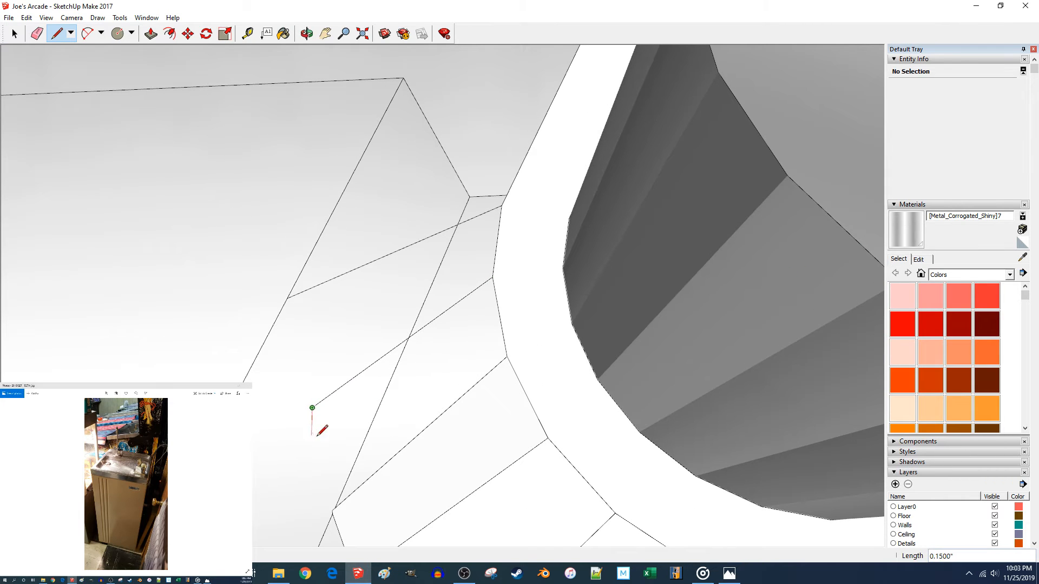
{"action": "key", "text": "Escape"}
Draw the middle facet line between the outline and the ledge, join its lower end to the neighbouring facets, and add diagonals to form triangular faces.
{"action": "left_click", "coordinate": [492, 277]}
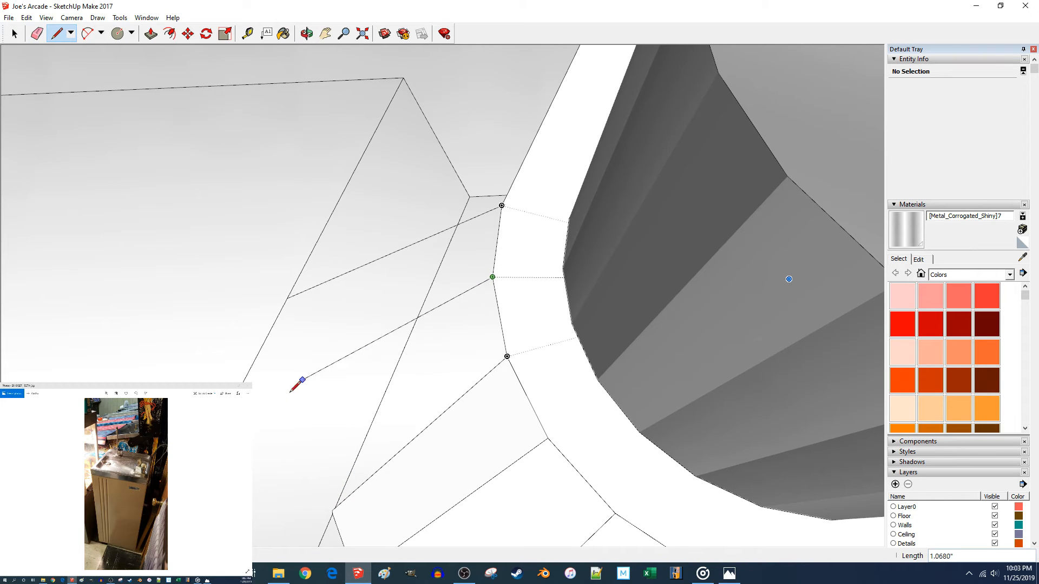
{"action": "left_click", "coordinate": [305, 409]}
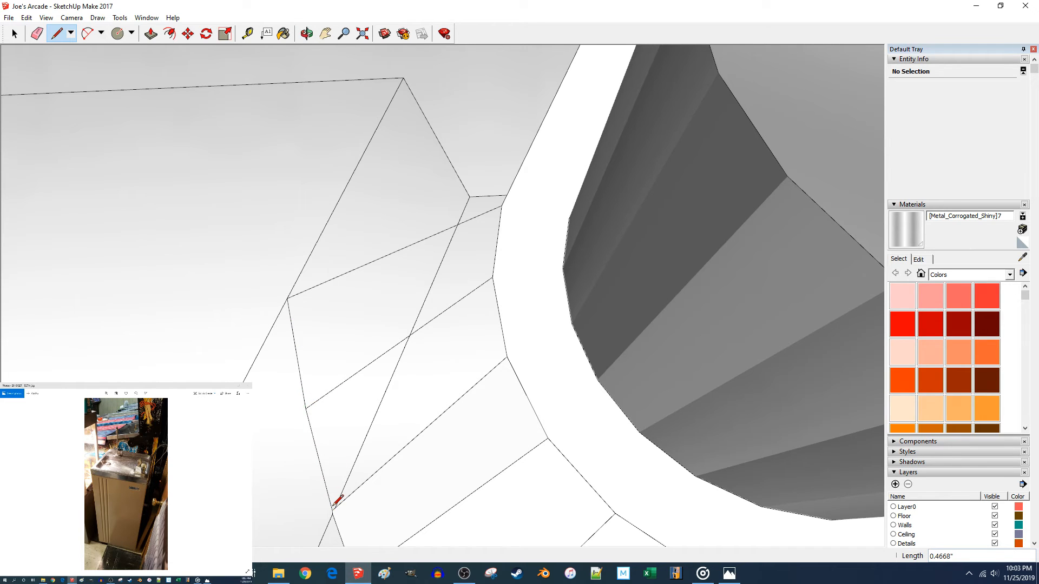
{"action": "left_click", "coordinate": [305, 408]}
{"action": "left_click", "coordinate": [507, 357]}
{"action": "left_click", "coordinate": [492, 277]}
{"action": "left_click", "coordinate": [287, 298]}
{"action": "scroll", "coordinate": [522, 281], "scroll_direction": "down", "scroll_amount": 10}
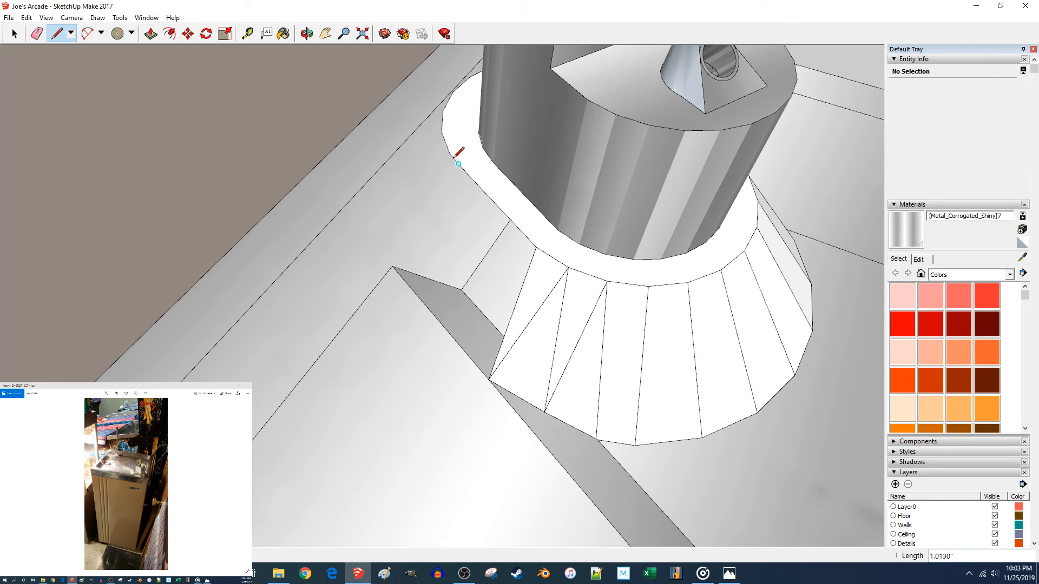
Draw a line from the rear end of the outline's straight side to the raised ledge's corner, extending the sloped side.
{"action": "left_click", "coordinate": [450, 153]}
{"action": "left_click", "coordinate": [392, 265]}
{"action": "mouse_move", "coordinate": [392, 266]}
{"action": "middle_mouse_down"}
{"action": "mouse_move", "coordinate": [471, 216]}
{"action": "mouse_move", "coordinate": [455, 199]}
{"action": "mouse_move", "coordinate": [409, 207]}
{"action": "mouse_move", "coordinate": [383, 233]}
{"action": "middle_mouse_up"}
{"action": "key", "text": "Escape"}
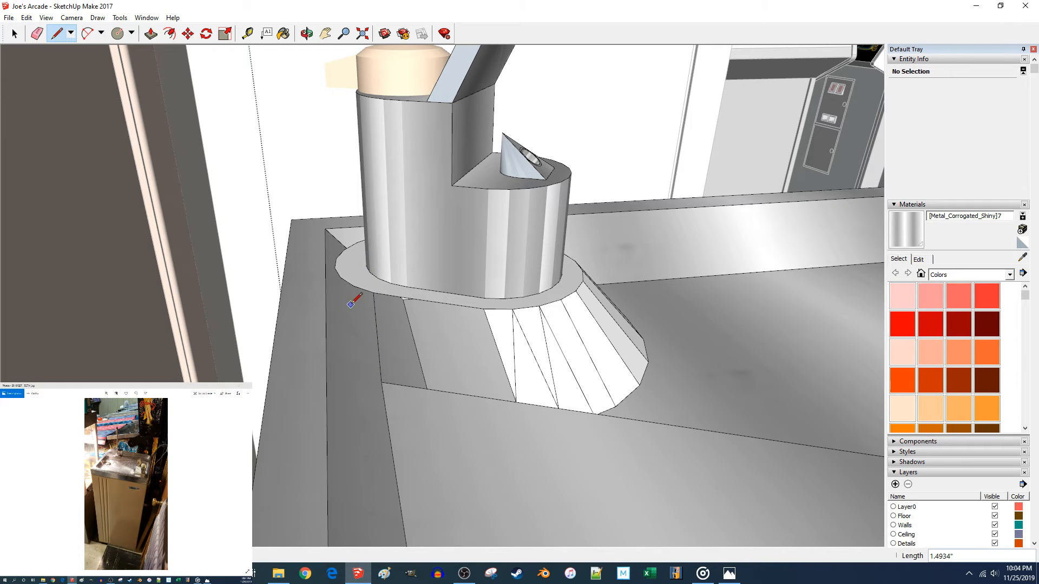
Select the outline's rear arc behind the bubbler's body for copying.
{"action": "key", "text": "space"}
{"action": "left_click", "coordinate": [359, 291]}
{"action": "middle_click_drag", "start_coordinate": [362, 302], "coordinate": [640, 410]}
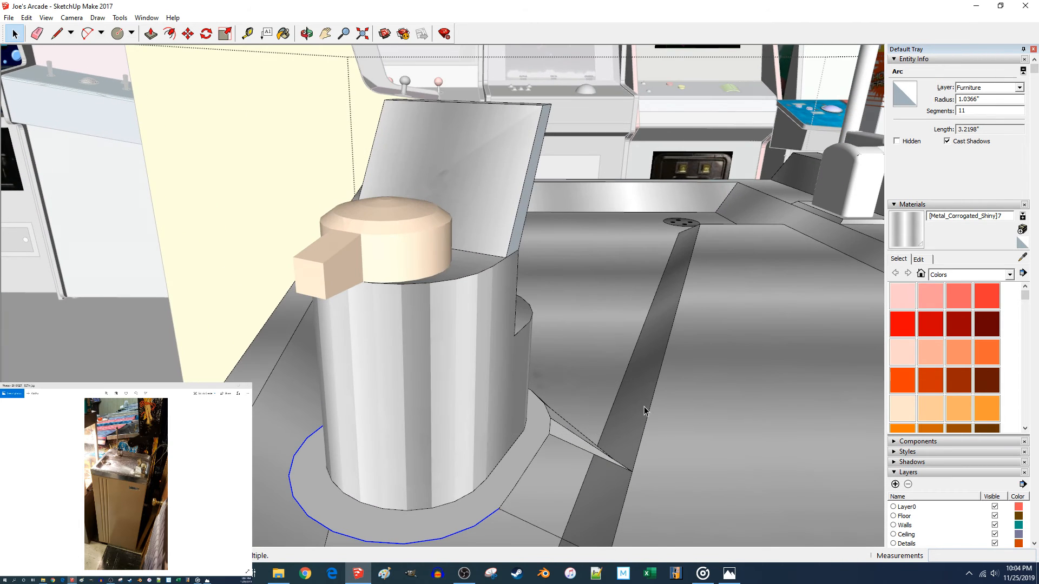
{"action": "key", "text": "m"}
{"action": "left_click", "coordinate": [669, 415]}
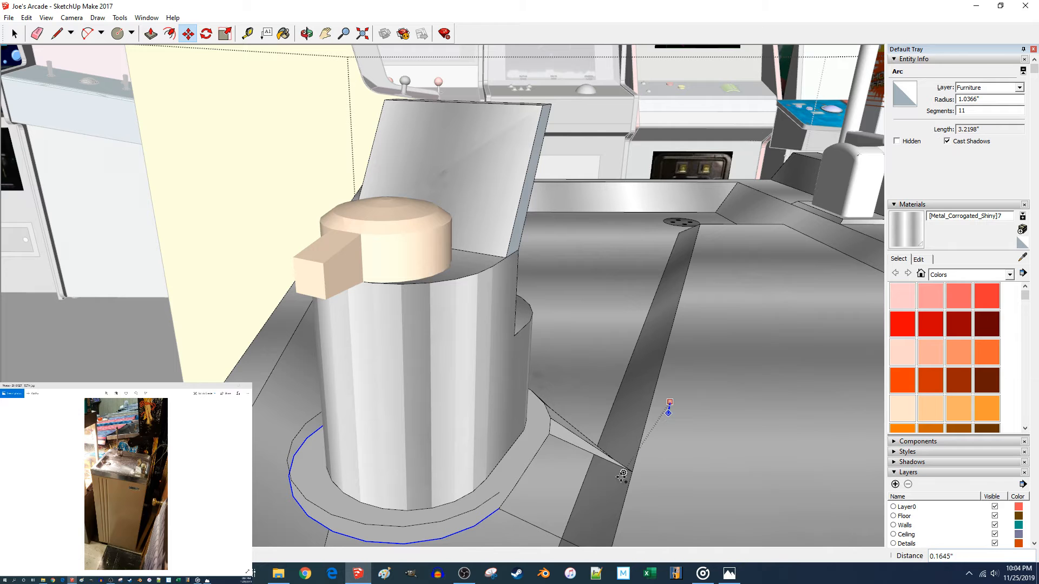
{"action": "scroll", "coordinate": [597, 426], "scroll_direction": "up", "scroll_amount": 5}
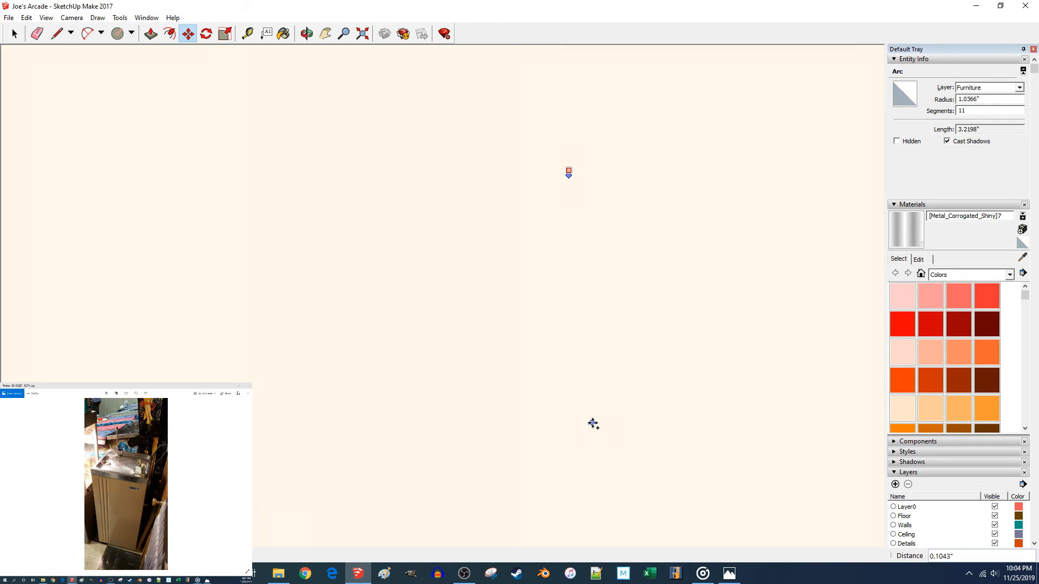
{"action": "scroll", "coordinate": [577, 447], "scroll_direction": "down", "scroll_amount": 7}
{"action": "scroll", "coordinate": [561, 446], "scroll_direction": "up", "scroll_amount": 5}
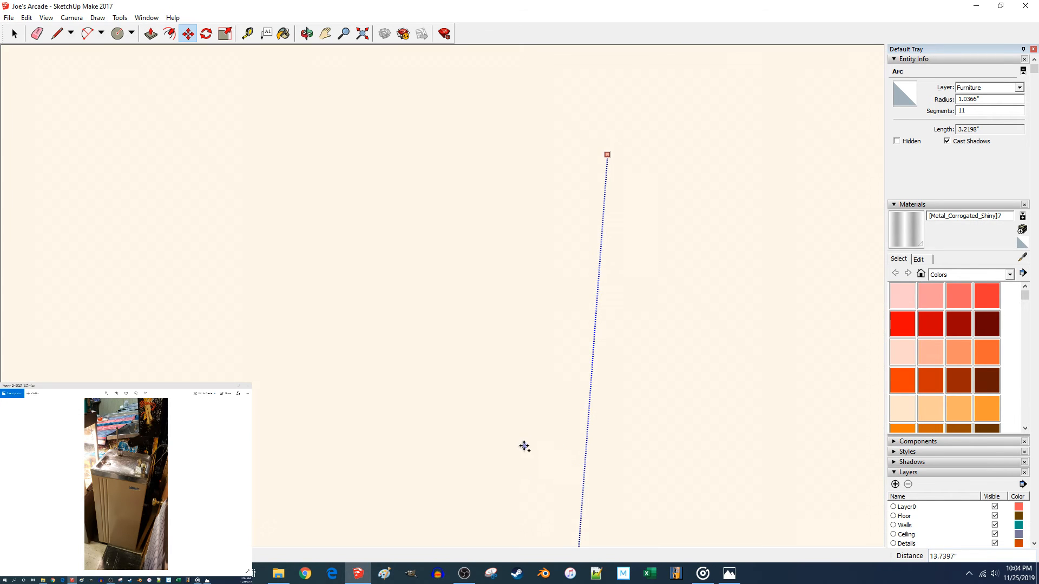
{"action": "scroll", "coordinate": [482, 438], "scroll_direction": "down", "scroll_amount": 6}
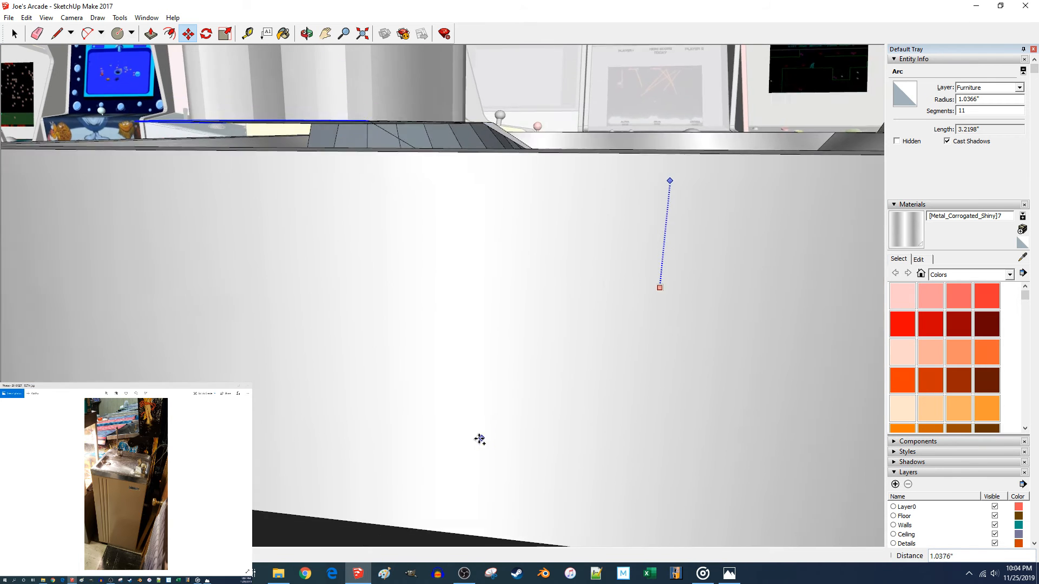
{"action": "key", "text": "Escape"}
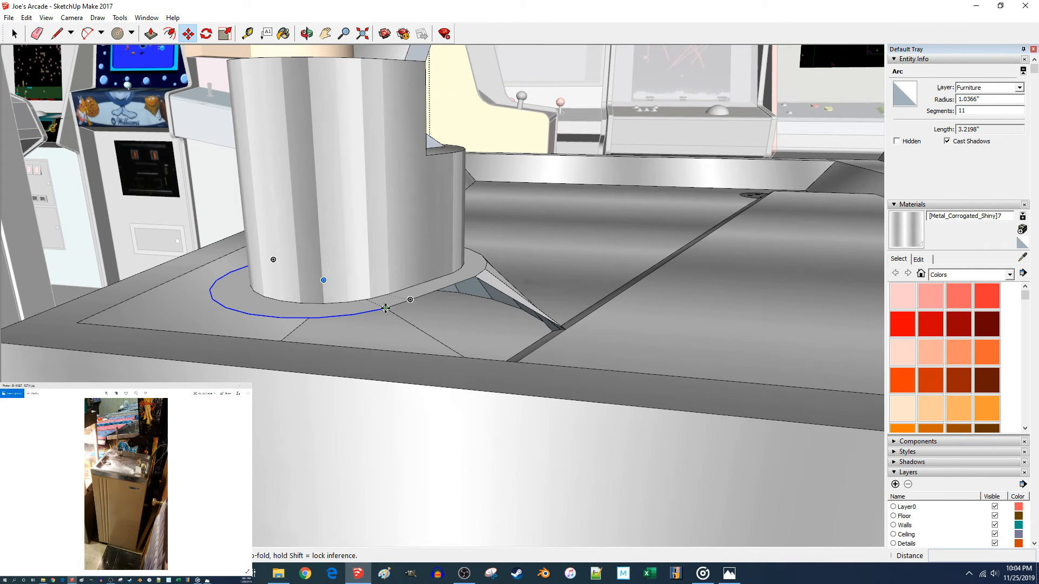
Copy the rear arc straight down by 0.15".
{"action": "left_click", "coordinate": [385, 307]}
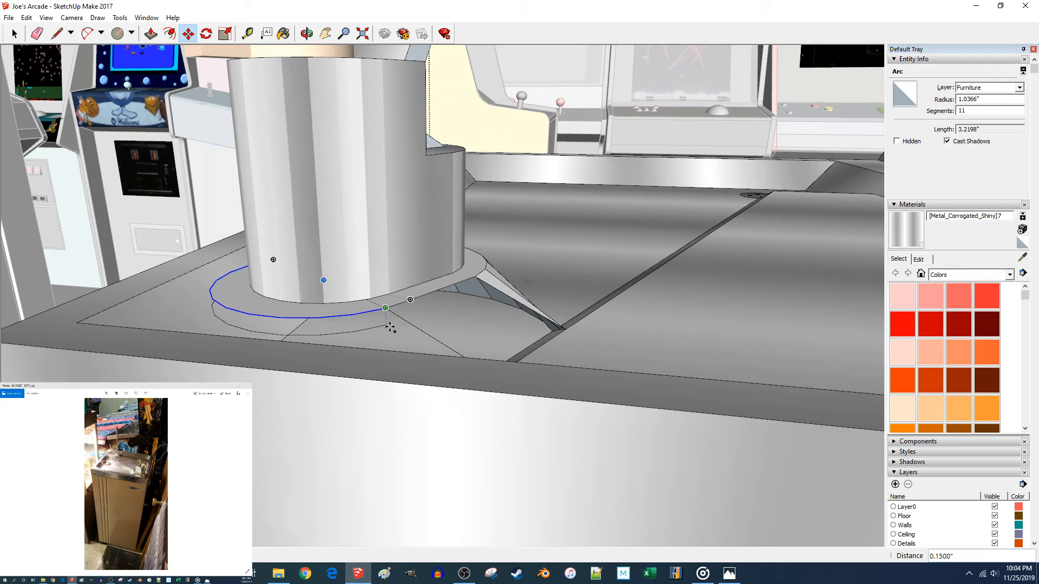
{"action": "type", "text": ".15"}
{"action": "middle_click_drag", "start_coordinate": [390, 328], "coordinate": [384, 349]}
{"action": "scroll", "coordinate": [385, 353], "scroll_direction": "up", "scroll_amount": 3}
{"action": "scroll", "coordinate": [408, 420], "scroll_direction": "up", "scroll_amount": 3}
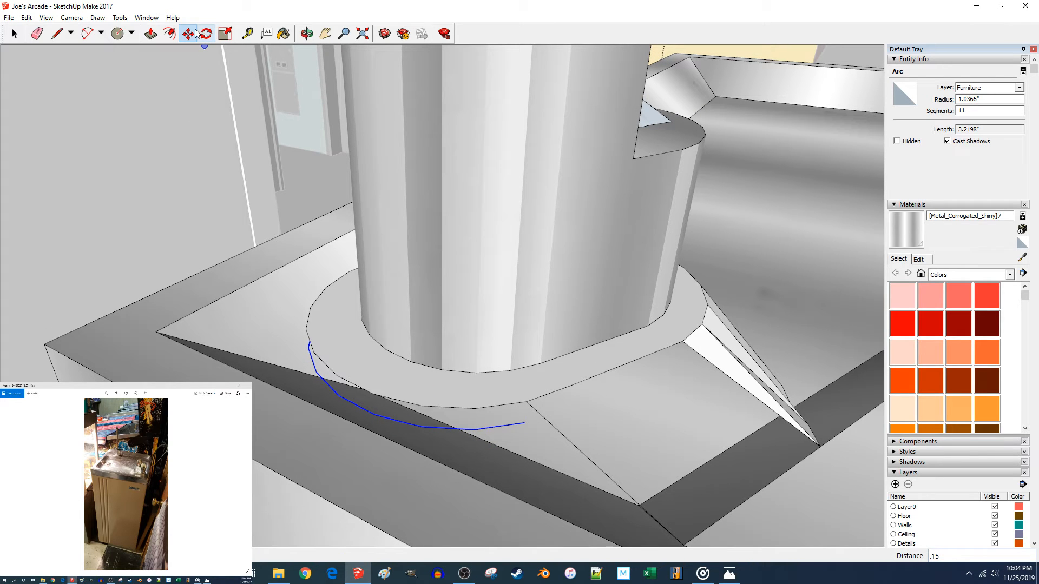
Offset the lowered arc outward to form a larger outer arc and delete the lowered copy.
{"action": "left_click", "coordinate": [169, 33]}
{"action": "left_click", "coordinate": [323, 379]}
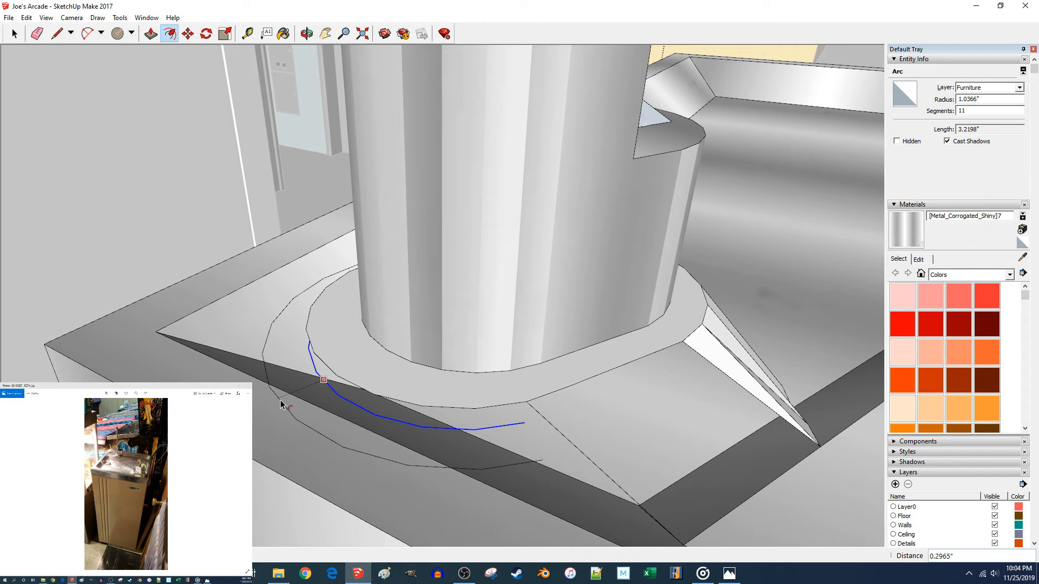
{"action": "key", "text": "Return"}
{"action": "key", "text": "space"}
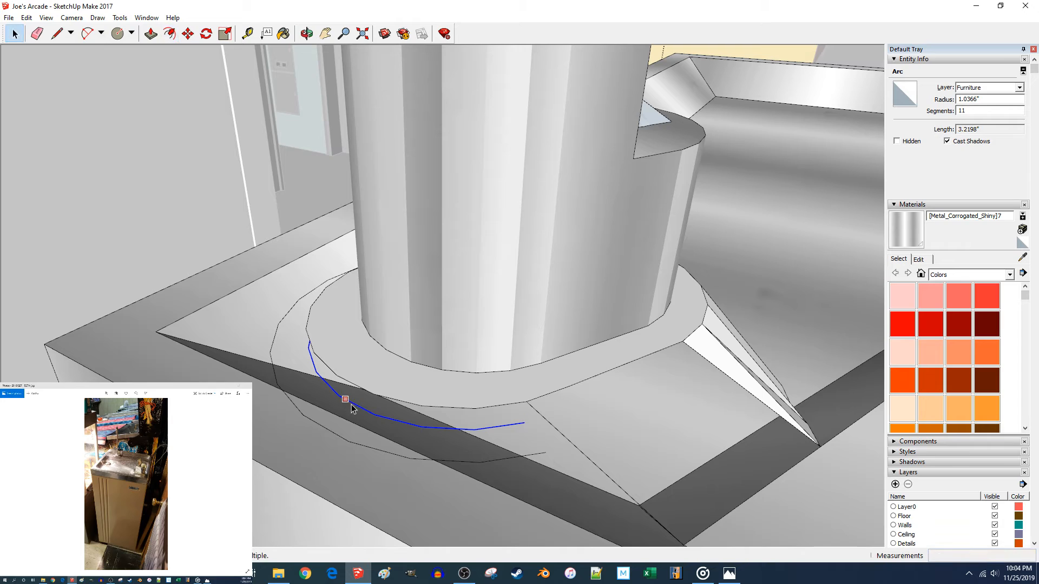
{"action": "key", "text": "Delete"}
Draw a line from the middle of the outline's rear arc out to the matching point of the new outer arc.
{"action": "mouse_move", "coordinate": [359, 407]}
{"action": "middle_mouse_down"}
{"action": "mouse_move", "coordinate": [379, 417]}
{"action": "mouse_move", "coordinate": [344, 396]}
{"action": "mouse_move", "coordinate": [276, 404]}
{"action": "middle_mouse_up"}
{"action": "key", "text": "l"}
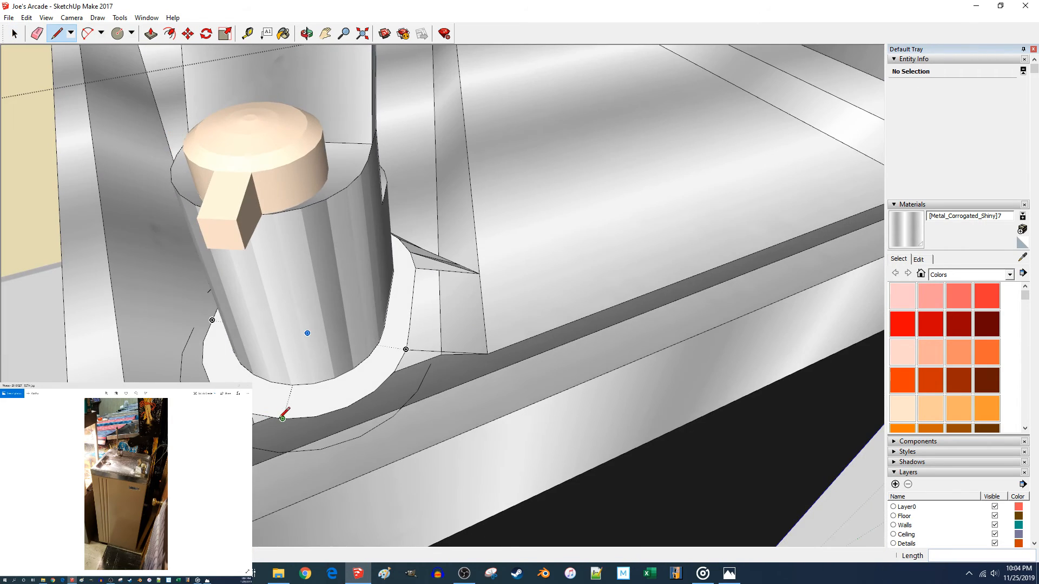
{"action": "left_click", "coordinate": [279, 452]}
{"action": "middle_click_drag", "start_coordinate": [270, 459], "coordinate": [373, 457]}
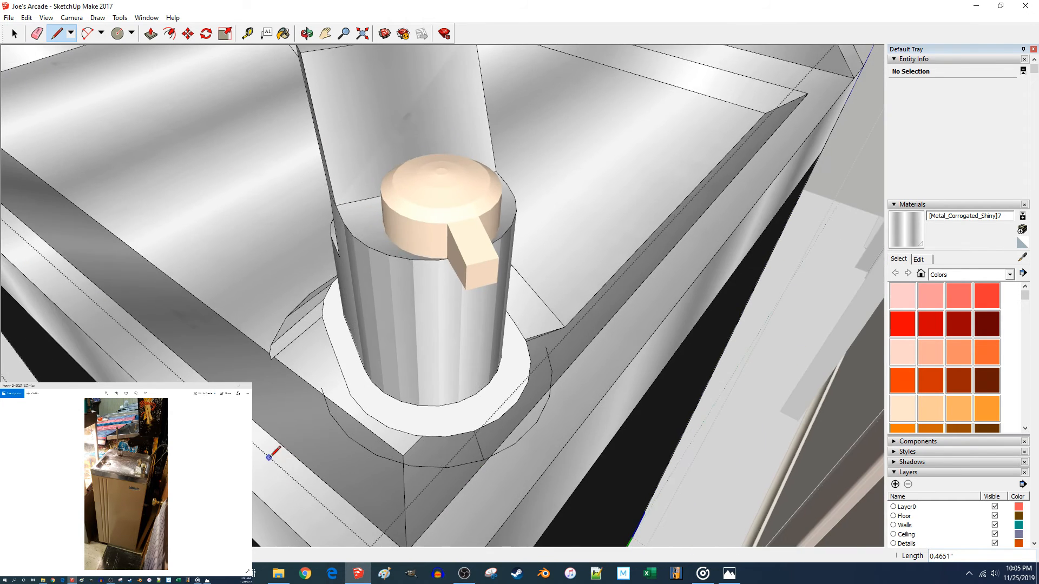
Delete the leftover edges and face of the ledge corner around the mount's larger outer arc.
{"action": "middle_click_drag", "start_coordinate": [282, 390], "coordinate": [346, 352]}
{"action": "key", "text": "space"}
{"action": "left_click", "coordinate": [269, 394]}
{"action": "key", "text": "Delete"}
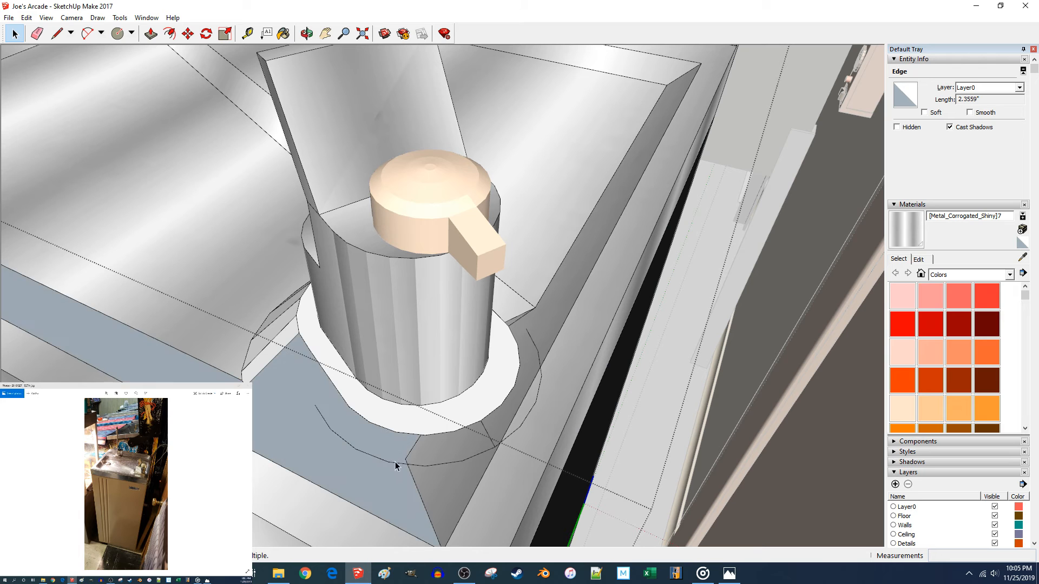
{"action": "left_click", "coordinate": [411, 452]}
{"action": "key", "text": "Delete"}
{"action": "mouse_move", "coordinate": [411, 454]}
{"action": "middle_mouse_down"}
{"action": "mouse_move", "coordinate": [522, 310]}
{"action": "mouse_move", "coordinate": [395, 448]}
{"action": "middle_mouse_up"}
{"action": "key", "text": "l"}
{"action": "key", "text": "space"}
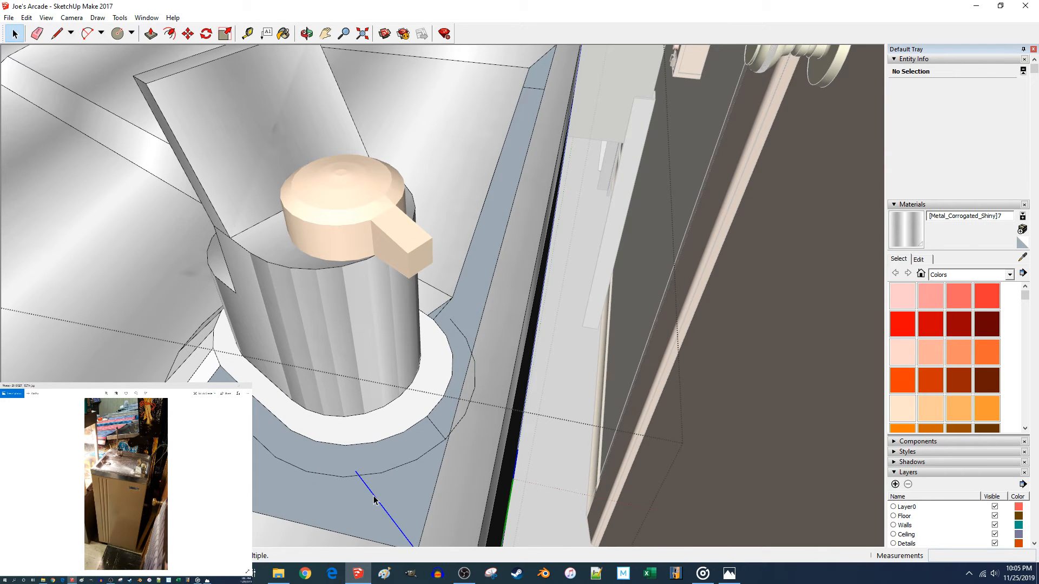
{"action": "left_click", "coordinate": [374, 498]}
{"action": "mouse_move", "coordinate": [377, 487]}
{"action": "middle_mouse_down"}
{"action": "mouse_move", "coordinate": [263, 441]}
{"action": "mouse_move", "coordinate": [371, 405]}
{"action": "mouse_move", "coordinate": [489, 454]}
{"action": "mouse_move", "coordinate": [419, 455]}
{"action": "middle_mouse_up"}
{"action": "key", "text": "Delete"}
Draw a line from the lower corner of the mount's faceted slope to the inner edge of the basin's rim.
{"action": "key", "text": "l"}
{"action": "left_click", "coordinate": [377, 519]}
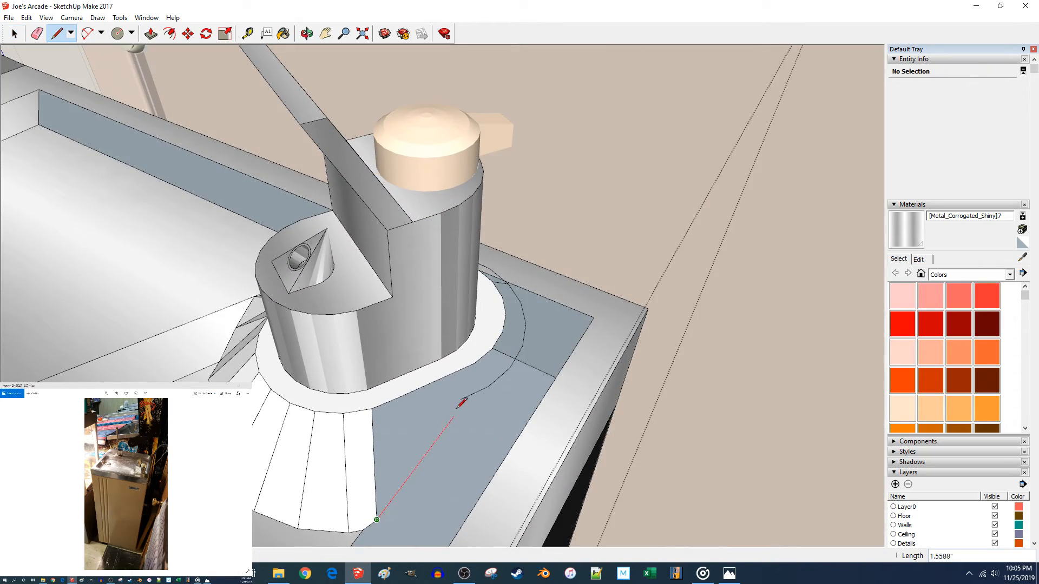
{"action": "middle_click_drag", "start_coordinate": [460, 399], "coordinate": [475, 433]}
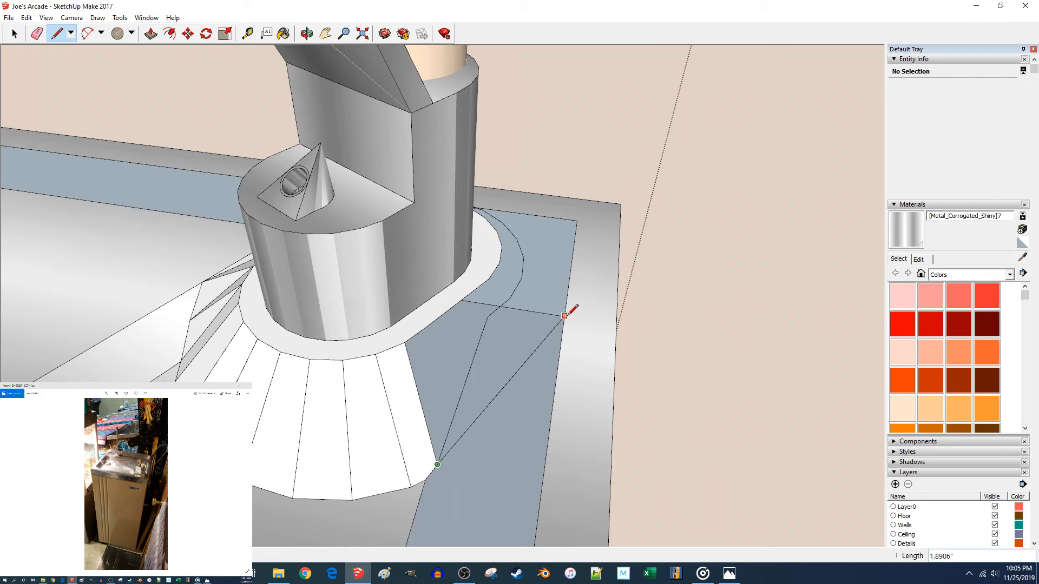
{"action": "left_click", "coordinate": [567, 298]}
Delete the short stray edge below the mount's flat side face, on the other side of the bubbler.
{"action": "middle_click_drag", "start_coordinate": [566, 298], "coordinate": [390, 341]}
{"action": "scroll", "coordinate": [485, 291], "scroll_direction": "down", "scroll_amount": 3}
{"action": "scroll", "coordinate": [352, 413], "scroll_direction": "up", "scroll_amount": 3}
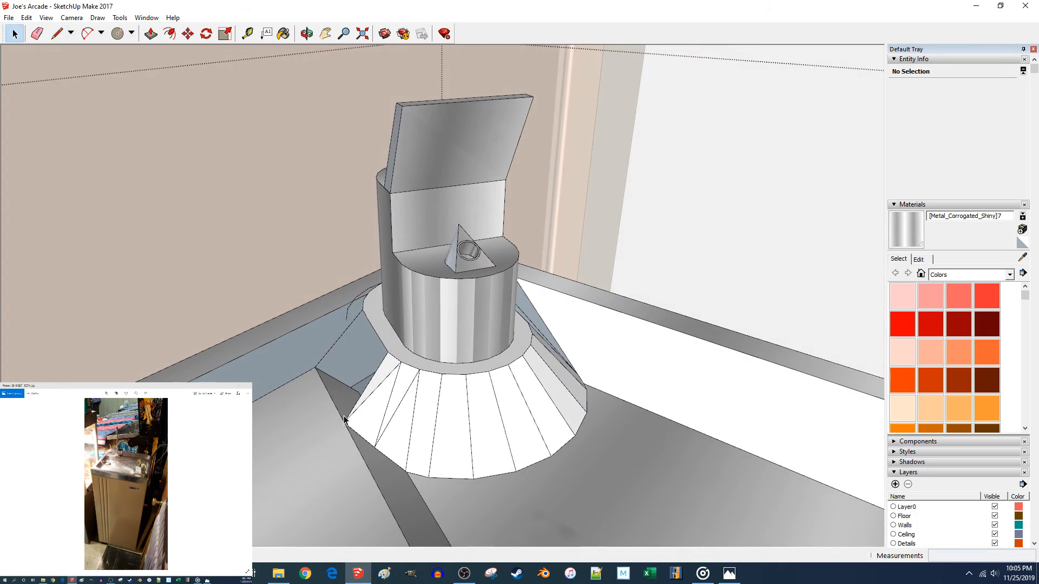
{"action": "key", "text": "space"}
{"action": "scroll", "coordinate": [422, 421], "scroll_direction": "up", "scroll_amount": 3}
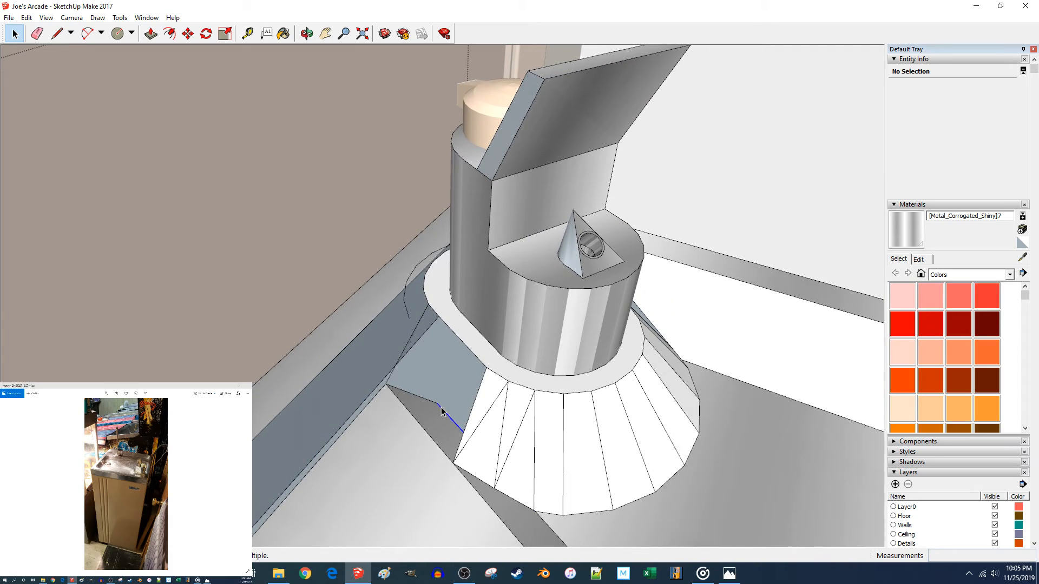
{"action": "middle_click_drag", "start_coordinate": [429, 408], "coordinate": [527, 304]}
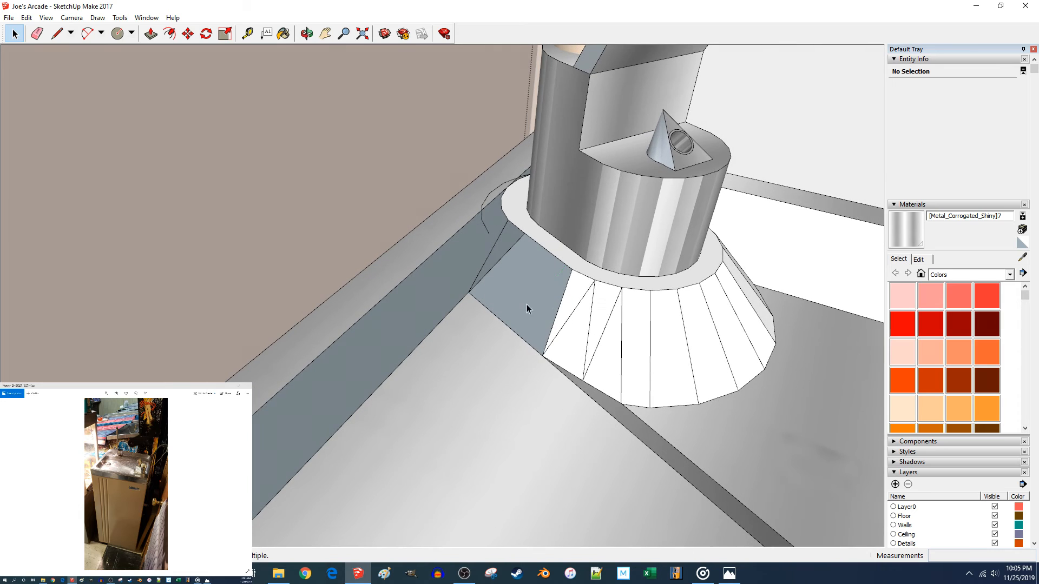
Draw lines from the slope's lower corner to the successive vertices of the top outline, filling the side with triangular faces.
{"action": "key", "text": "l"}
{"action": "left_click", "coordinate": [542, 356]}
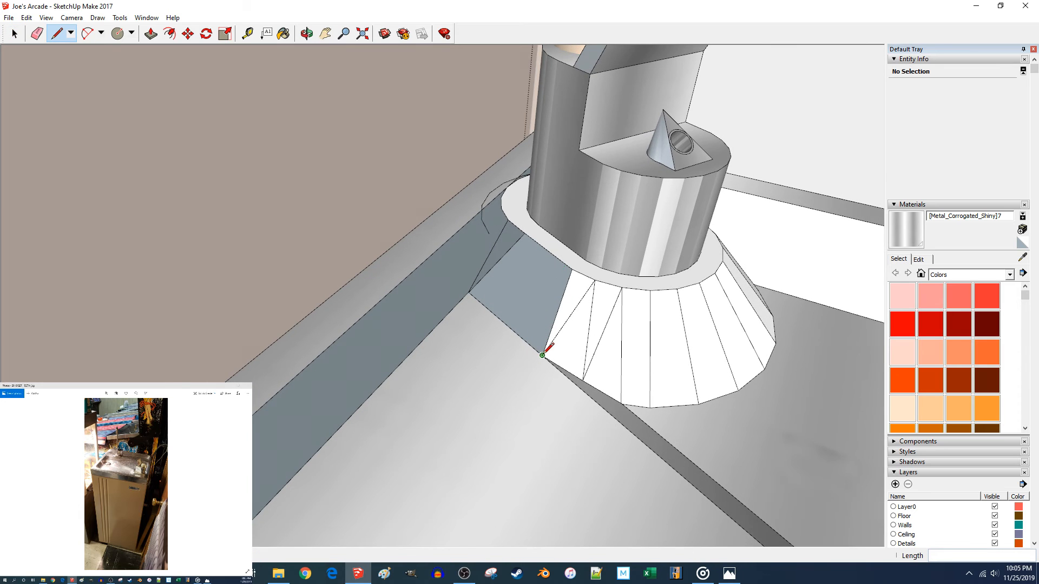
{"action": "left_click", "coordinate": [508, 219]}
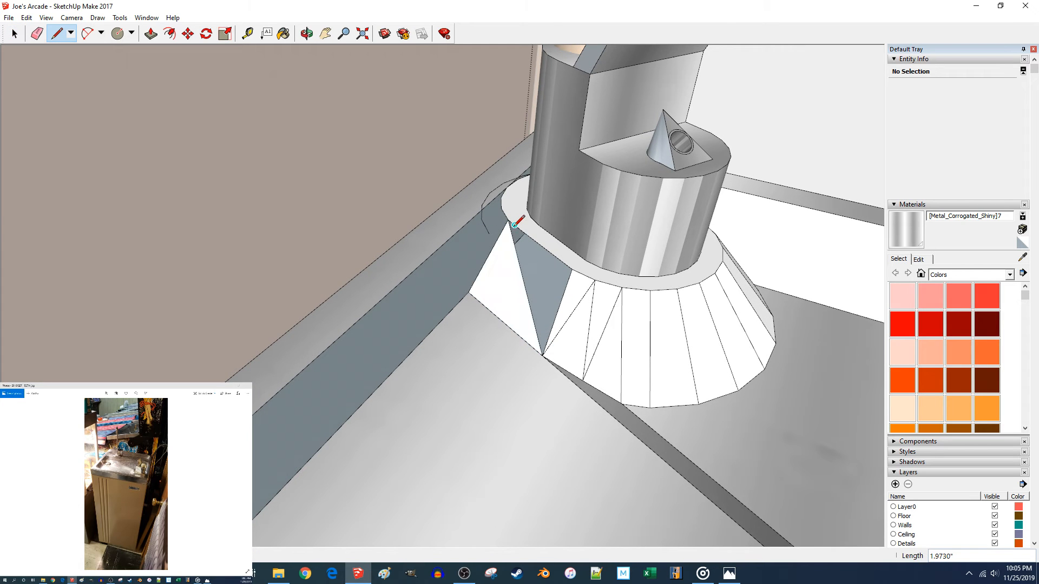
{"action": "left_click", "coordinate": [554, 259]}
{"action": "left_click", "coordinate": [542, 355]}
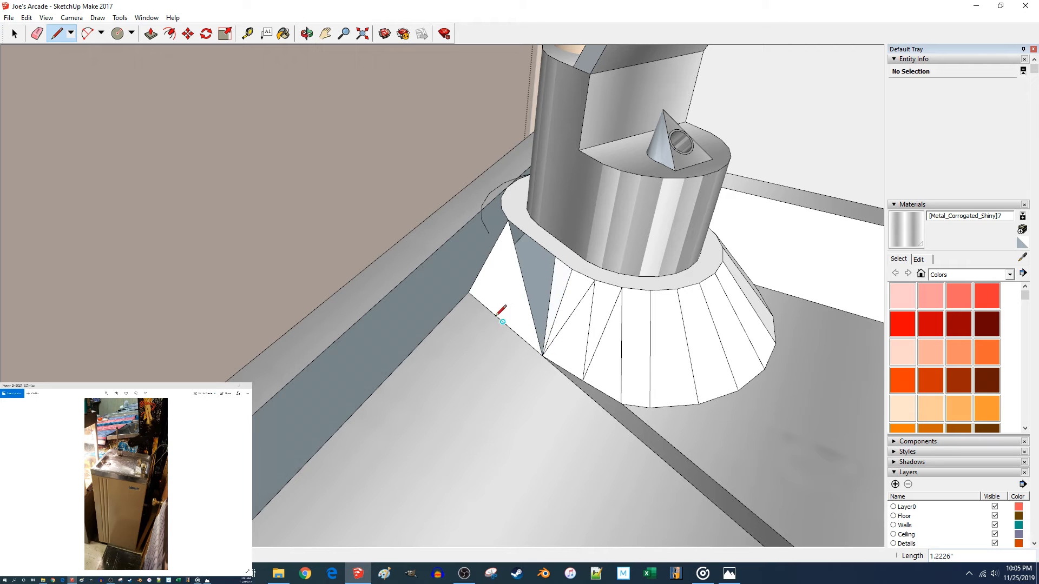
{"action": "left_click", "coordinate": [521, 230]}
{"action": "left_click", "coordinate": [542, 356]}
{"action": "mouse_move", "coordinate": [487, 301]}
{"action": "middle_mouse_down"}
{"action": "mouse_move", "coordinate": [433, 287]}
{"action": "mouse_move", "coordinate": [476, 306]}
{"action": "middle_mouse_up"}
{"action": "scroll", "coordinate": [416, 283], "scroll_direction": "up", "scroll_amount": 3}
{"action": "scroll", "coordinate": [416, 284], "scroll_direction": "up", "scroll_amount": 3}
{"action": "scroll", "coordinate": [377, 383], "scroll_direction": "up", "scroll_amount": 3}
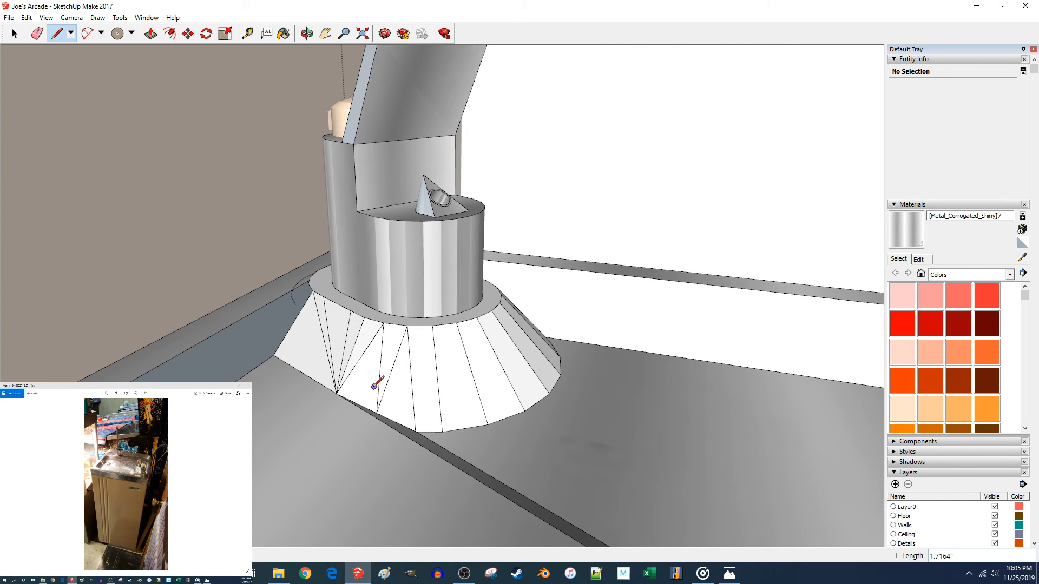
Select the twelve facet edges across the side and front of the sloped mount and hide them.
{"action": "key", "text": "space"}
{"action": "left_click", "coordinate": [350, 373]}
{"action": "left_click", "coordinate": [343, 358], "text": "shift"}
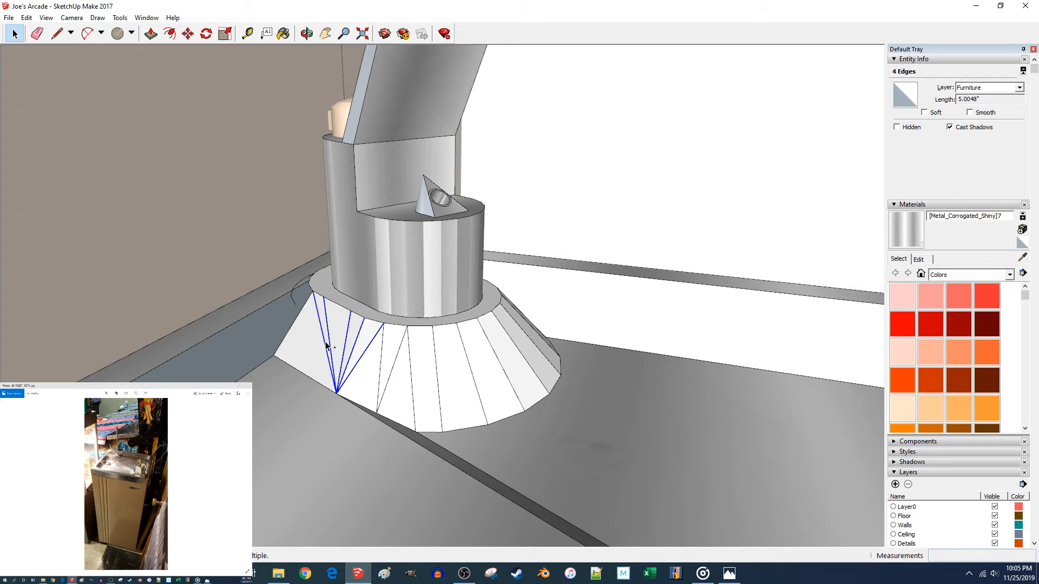
{"action": "left_click", "coordinate": [393, 370], "text": "shift"}
{"action": "left_click", "coordinate": [412, 371], "text": "shift"}
{"action": "left_click", "coordinate": [436, 367], "text": "shift"}
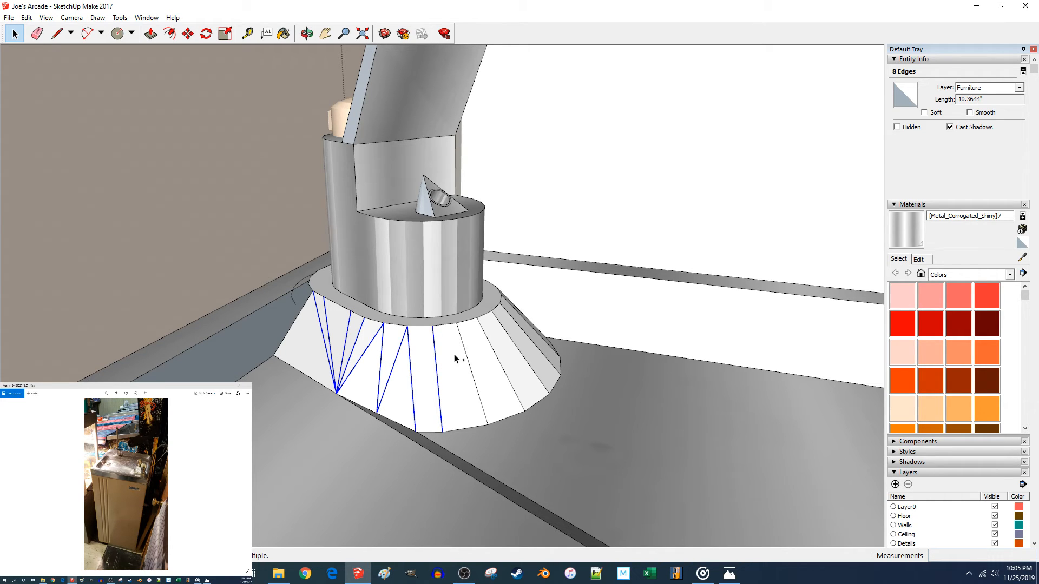
{"action": "left_click", "coordinate": [466, 354], "text": "shift"}
{"action": "left_click", "coordinate": [487, 342], "text": "shift"}
{"action": "left_click", "coordinate": [511, 334], "text": "shift"}
{"action": "left_click", "coordinate": [516, 323], "text": "shift"}
{"action": "right_click", "coordinate": [517, 323]}
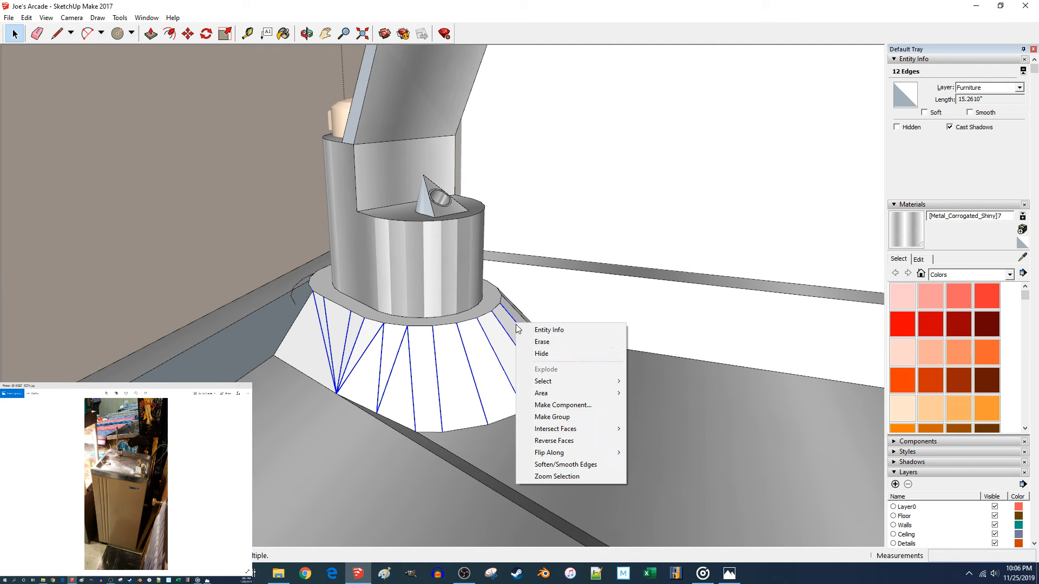
{"action": "left_click", "coordinate": [540, 354]}
Hide the two remaining facet edges on the opposite side of the sloped mount.
{"action": "middle_click_drag", "start_coordinate": [540, 354], "coordinate": [445, 370]}
{"action": "left_click", "coordinate": [434, 359]}
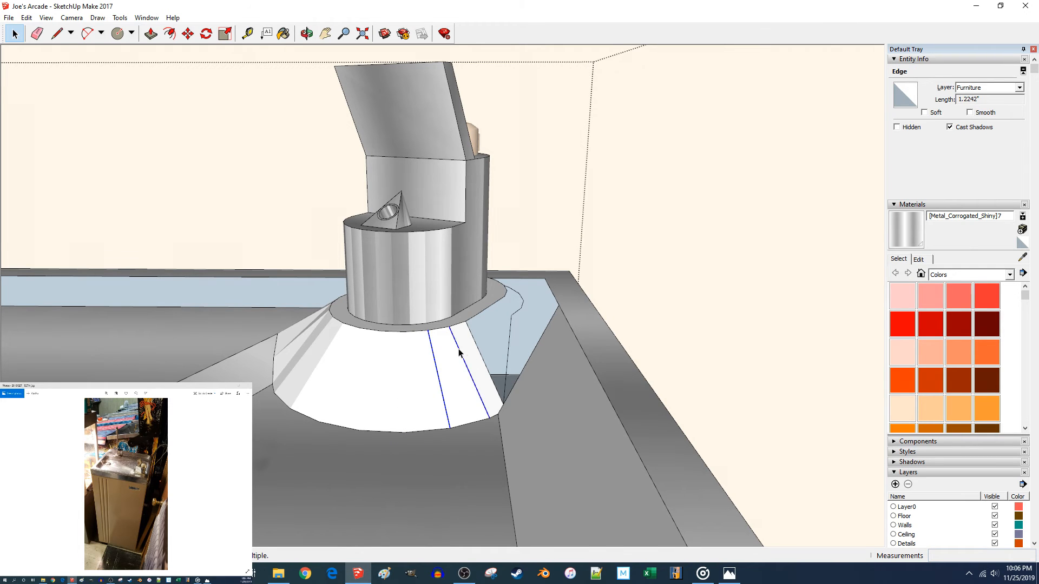
{"action": "right_click", "coordinate": [459, 352]}
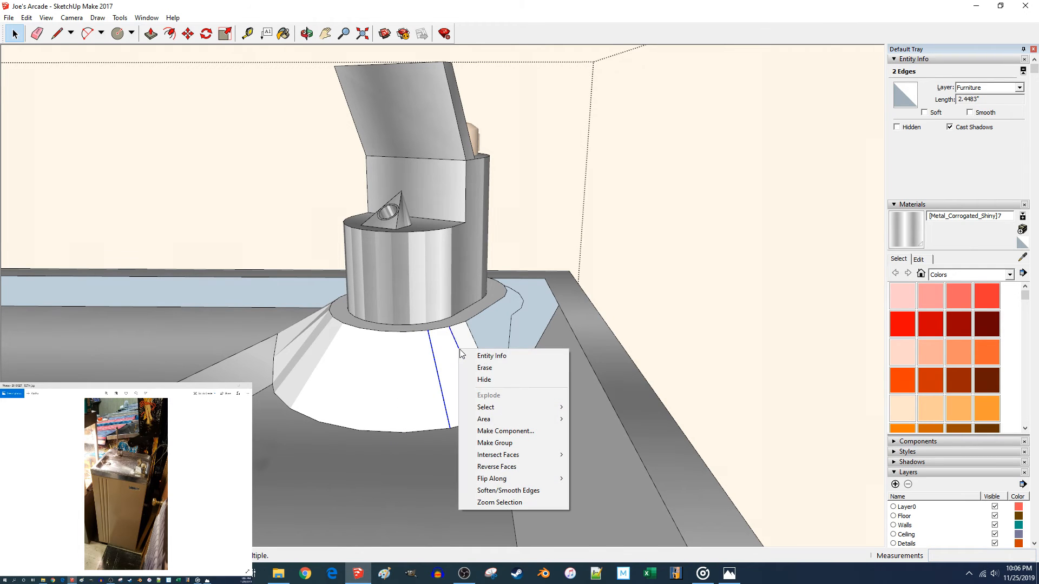
{"action": "left_click", "coordinate": [484, 381]}
Draw a line from the end of the outer arc to the nearby inner corner of the basin's rim.
{"action": "mouse_move", "coordinate": [675, 293]}
{"action": "middle_mouse_down"}
{"action": "mouse_move", "coordinate": [573, 385]}
{"action": "mouse_move", "coordinate": [550, 388]}
{"action": "mouse_move", "coordinate": [534, 360]}
{"action": "middle_mouse_up"}
{"action": "key", "text": "l"}
{"action": "left_click", "coordinate": [509, 354]}
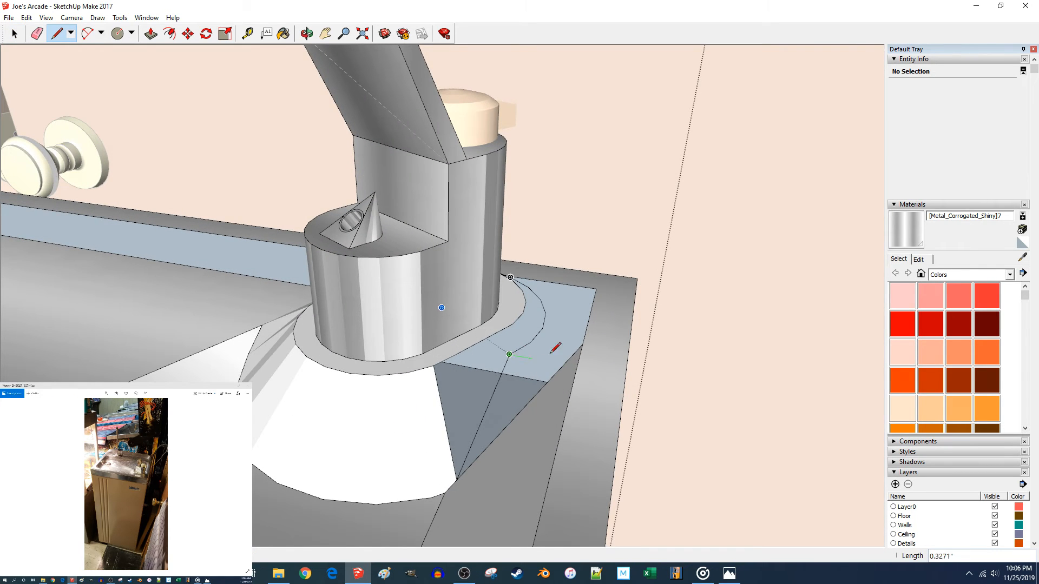
{"action": "left_click", "coordinate": [583, 345]}
{"action": "left_click", "coordinate": [509, 355]}
Connect the vertices of the outer arc's first half to the matching outline vertices, filling the strip with faces.
{"action": "middle_click_drag", "start_coordinate": [512, 324], "coordinate": [478, 382]}
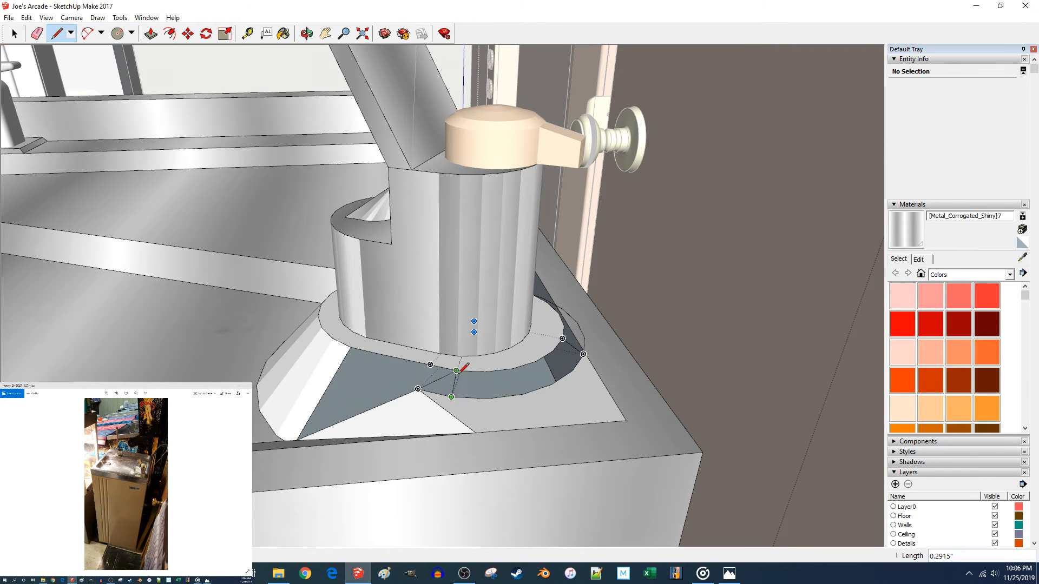
{"action": "left_click", "coordinate": [456, 371]}
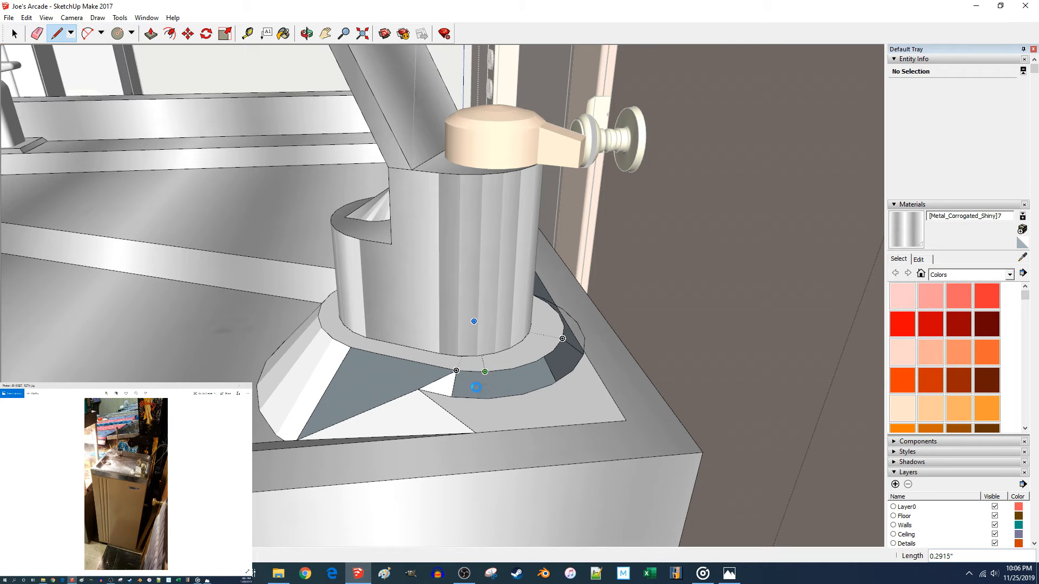
{"action": "left_click", "coordinate": [485, 372]}
{"action": "left_click", "coordinate": [488, 399]}
{"action": "left_click", "coordinate": [513, 368]}
{"action": "left_click", "coordinate": [520, 395]}
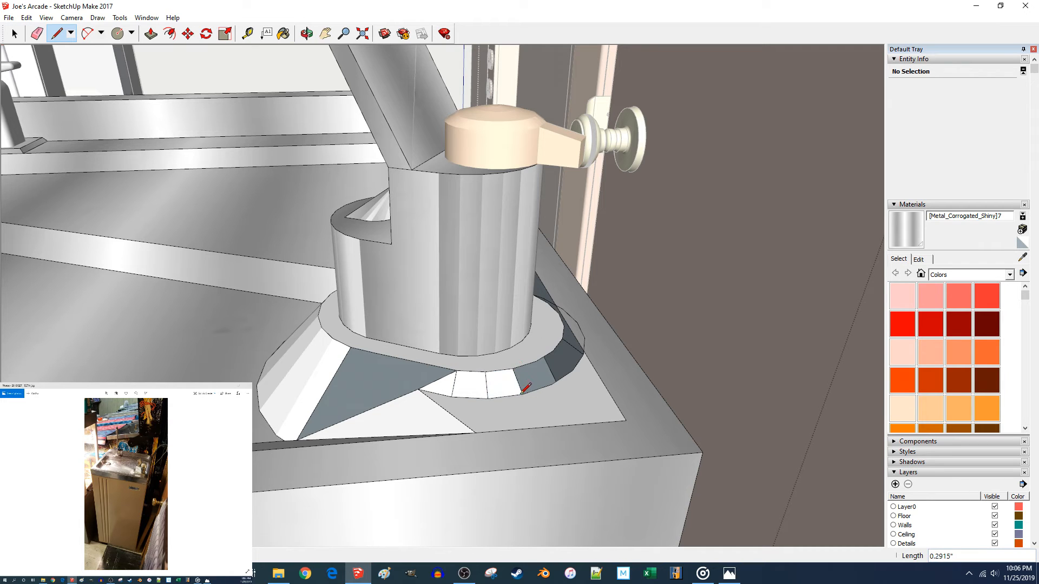
{"action": "left_click", "coordinate": [539, 361]}
{"action": "left_click", "coordinate": [552, 385]}
{"action": "left_click", "coordinate": [573, 370]}
{"action": "middle_click_drag", "start_coordinate": [572, 370], "coordinate": [502, 407]}
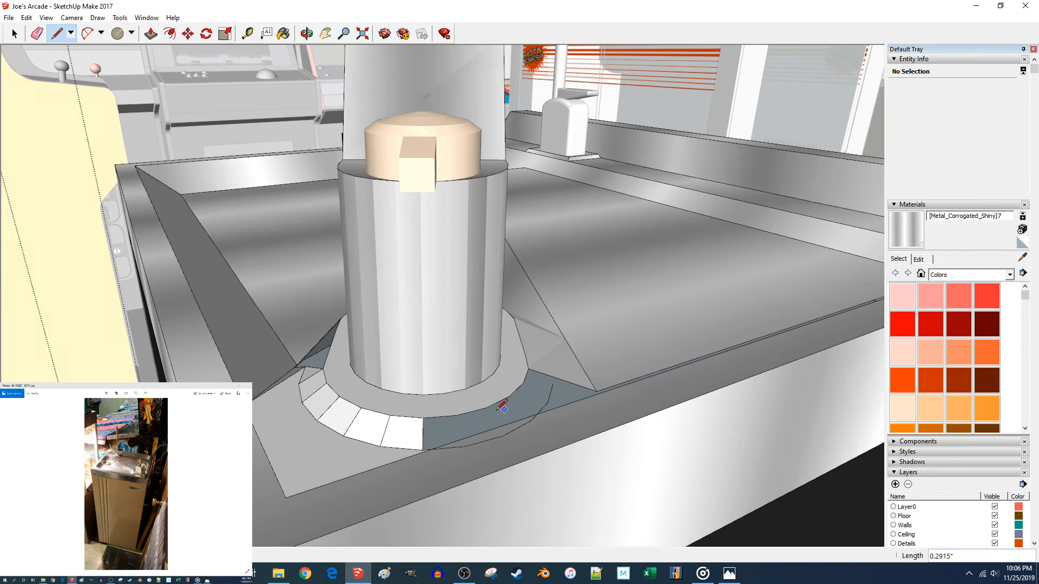
Delete the leftover ledge geometry crossing the outer arc's other half and connect its vertices to the matching outline vertices.
{"action": "key", "text": "space"}
{"action": "left_click", "coordinate": [465, 439]}
{"action": "key", "text": "Delete"}
{"action": "key", "text": "l"}
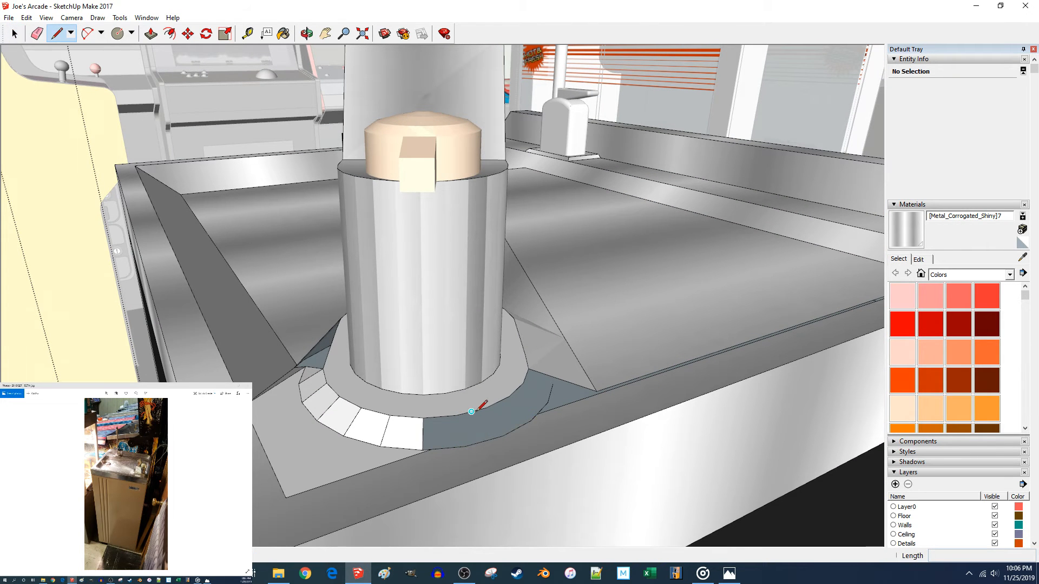
{"action": "left_click", "coordinate": [456, 415]}
{"action": "left_click", "coordinate": [464, 447]}
{"action": "left_click", "coordinate": [486, 408]}
{"action": "left_click", "coordinate": [502, 435]}
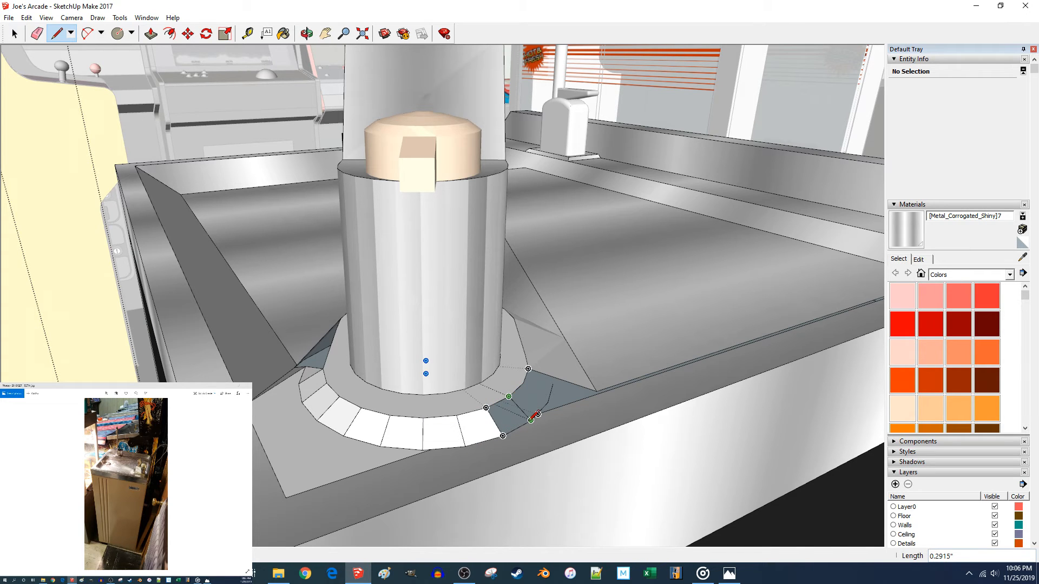
Draw lines from the slope's other lower corner to the rim's inner edge and to the last vertices of the outer arc.
{"action": "mouse_move", "coordinate": [558, 416]}
{"action": "middle_mouse_down"}
{"action": "mouse_move", "coordinate": [459, 406]}
{"action": "mouse_move", "coordinate": [459, 425]}
{"action": "mouse_move", "coordinate": [431, 424]}
{"action": "middle_mouse_up"}
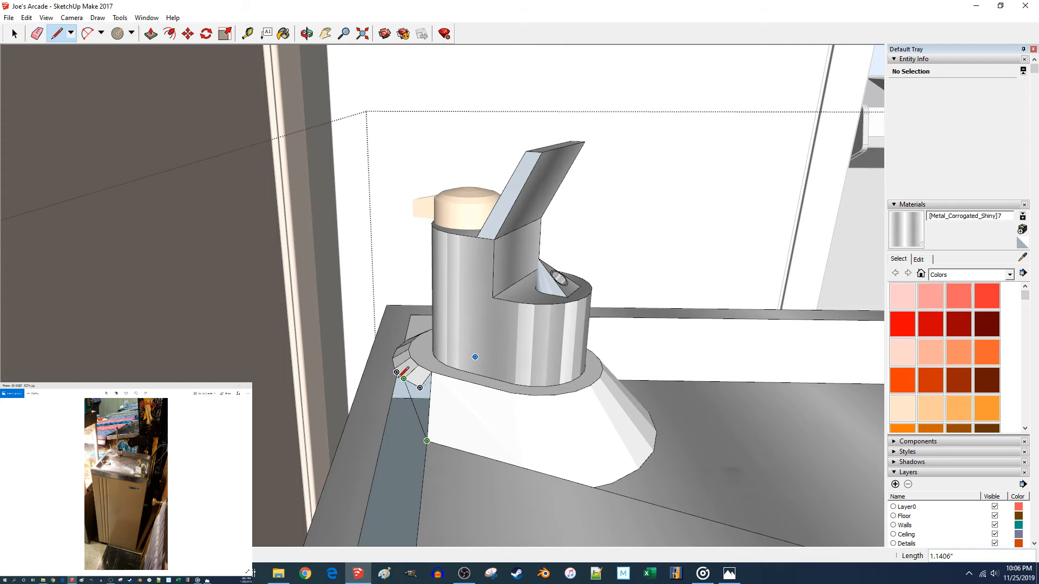
{"action": "middle_click_drag", "start_coordinate": [397, 373], "coordinate": [459, 352]}
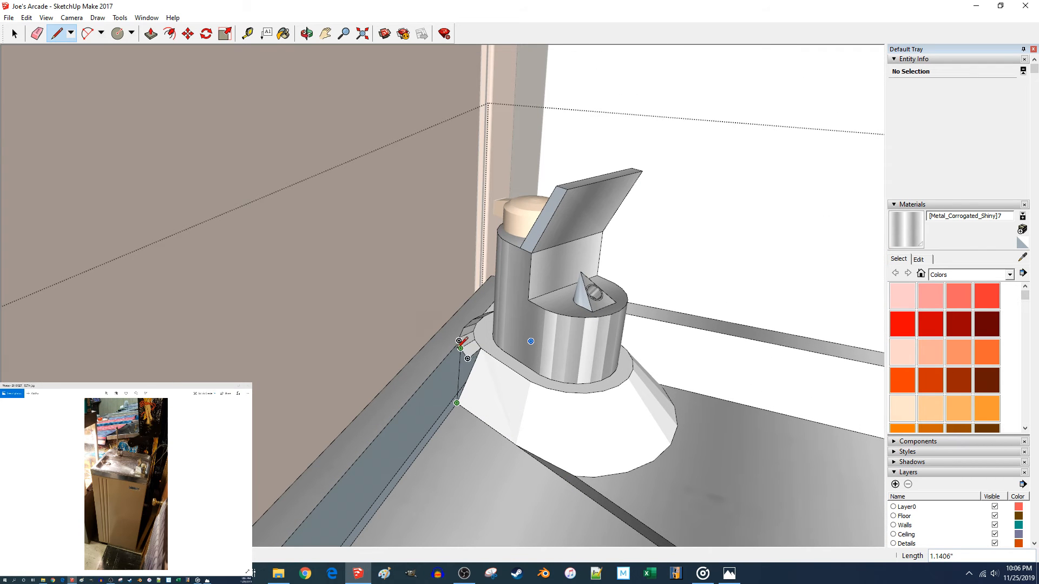
{"action": "middle_click_drag", "start_coordinate": [469, 346], "coordinate": [510, 252]}
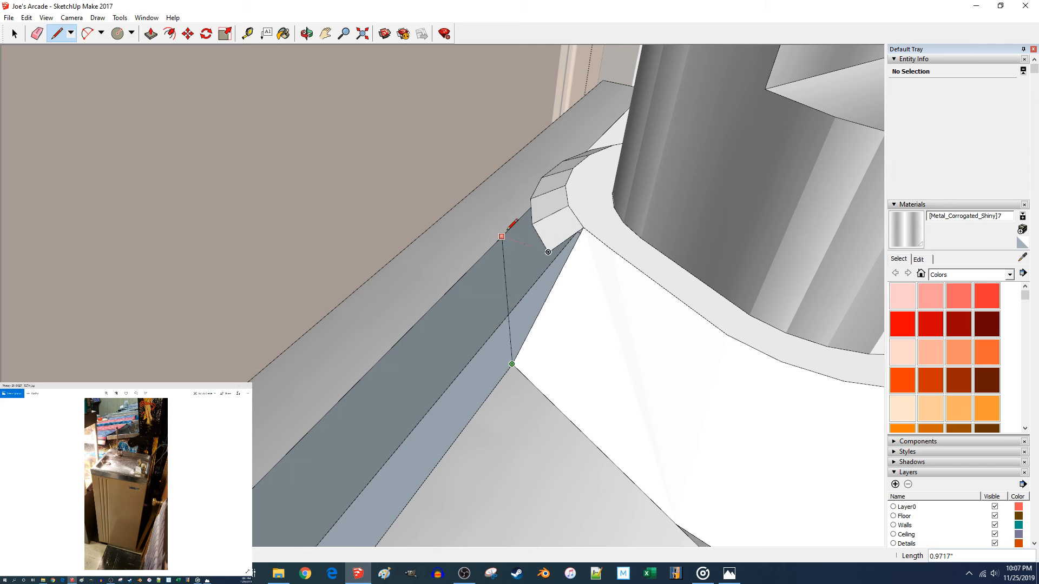
{"action": "left_click", "coordinate": [501, 237]}
{"action": "middle_click_drag", "start_coordinate": [501, 237], "coordinate": [527, 235]}
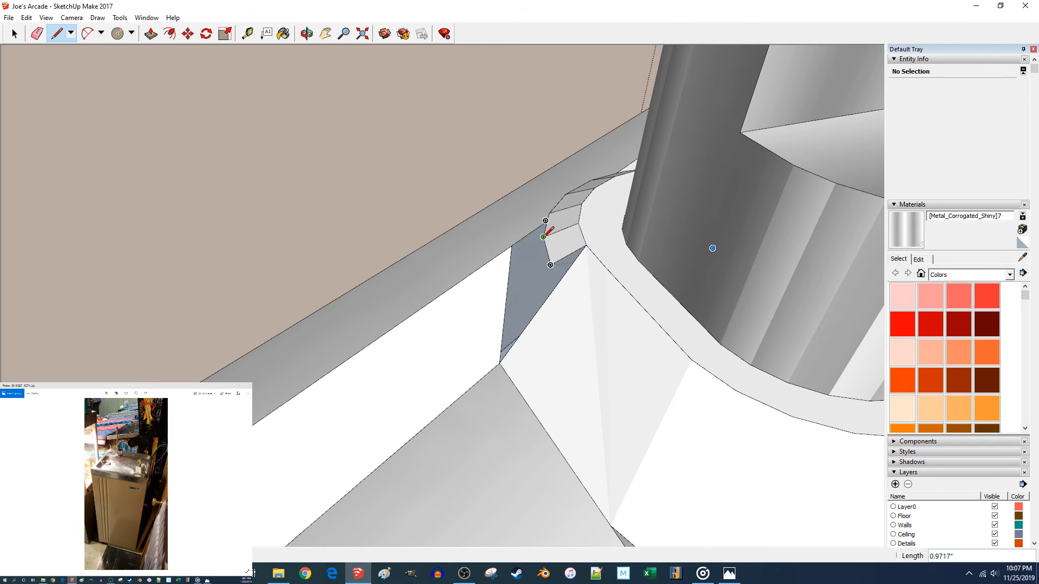
{"action": "left_click", "coordinate": [499, 362]}
{"action": "scroll", "coordinate": [563, 285], "scroll_direction": "up", "scroll_amount": 3}
{"action": "left_click", "coordinate": [620, 225]}
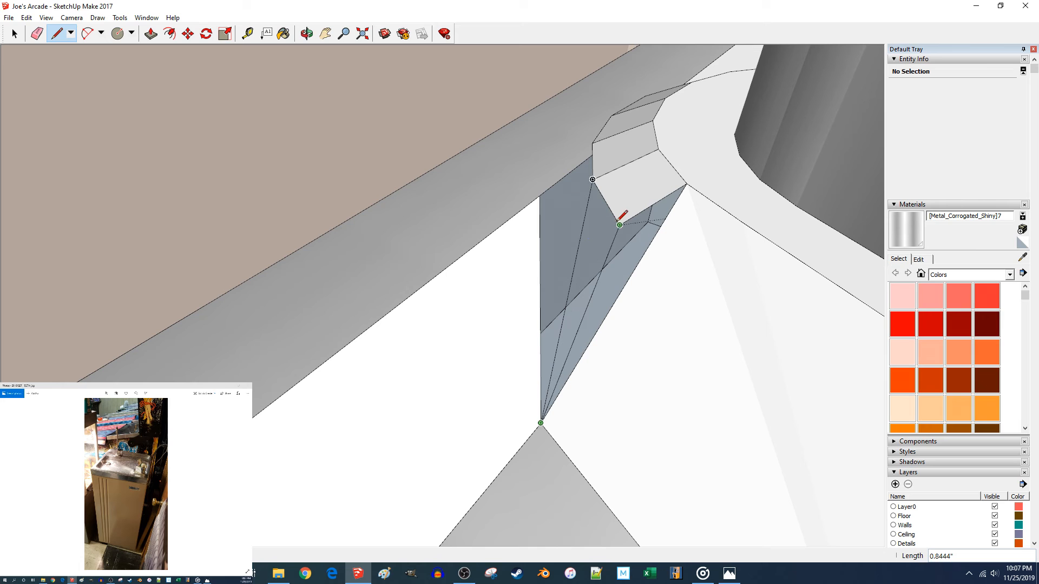
{"action": "left_click", "coordinate": [544, 414]}
Close the remaining gaps between the outer arc, the slope's lower corner and the basin rim with connecting lines.
{"action": "scroll", "coordinate": [606, 280], "scroll_direction": "down", "scroll_amount": 10}
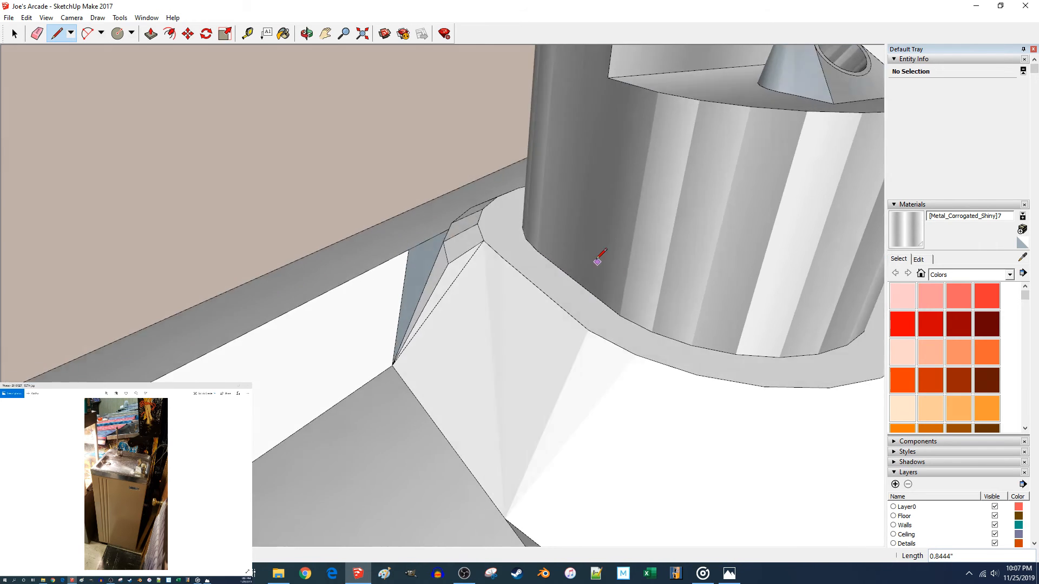
{"action": "scroll", "coordinate": [522, 231], "scroll_direction": "up", "scroll_amount": 8}
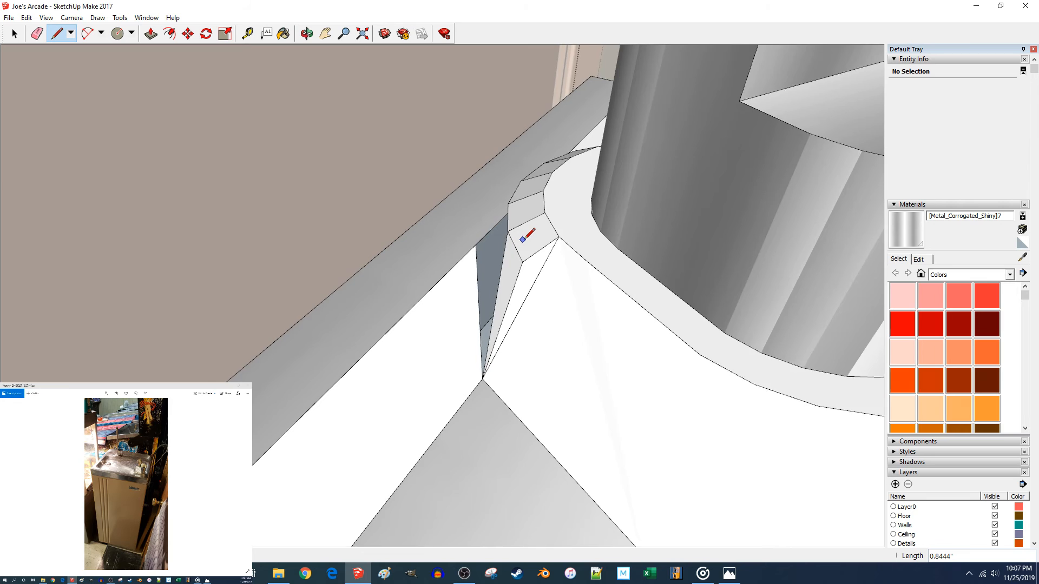
{"action": "left_click", "coordinate": [523, 215]}
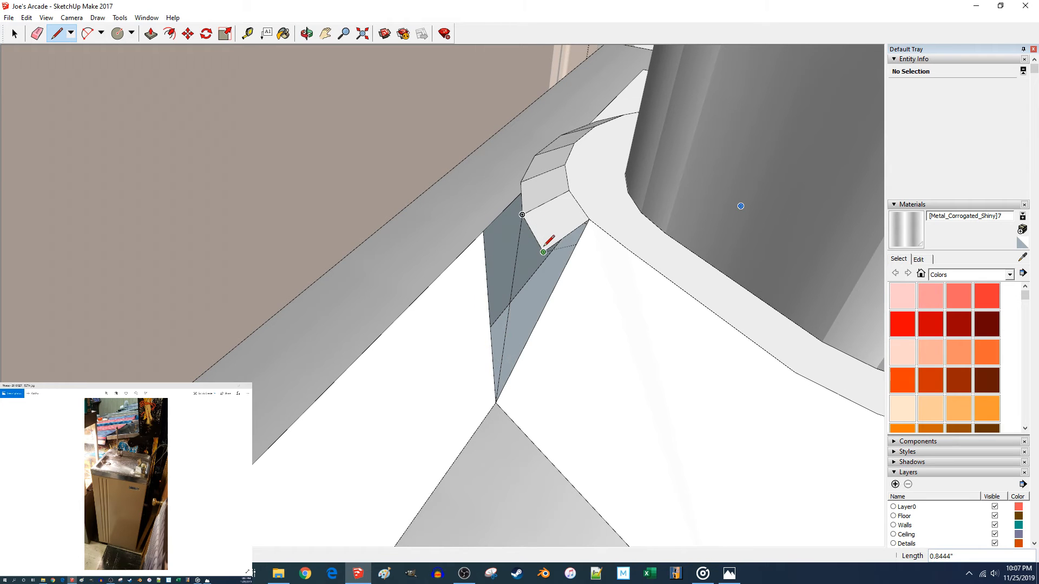
{"action": "left_click", "coordinate": [543, 252]}
{"action": "left_click", "coordinate": [565, 268]}
{"action": "left_click", "coordinate": [543, 252]}
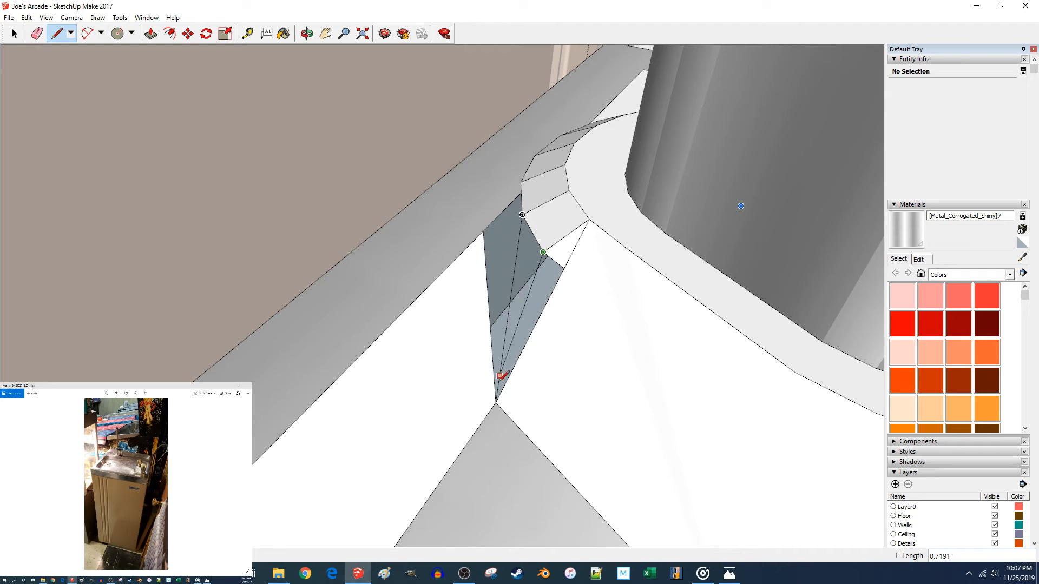
{"action": "left_click", "coordinate": [496, 403]}
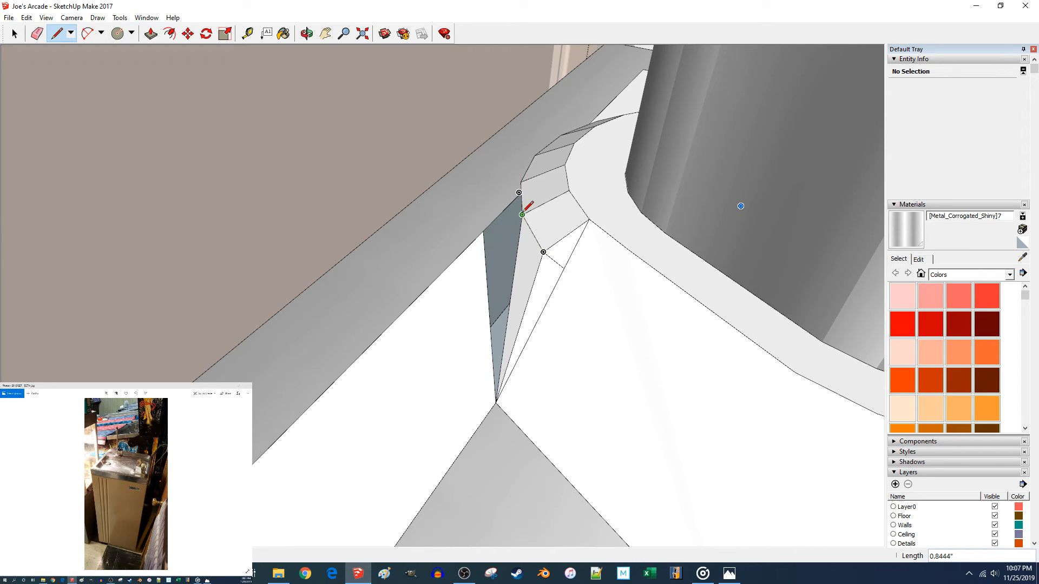
{"action": "left_click", "coordinate": [482, 230]}
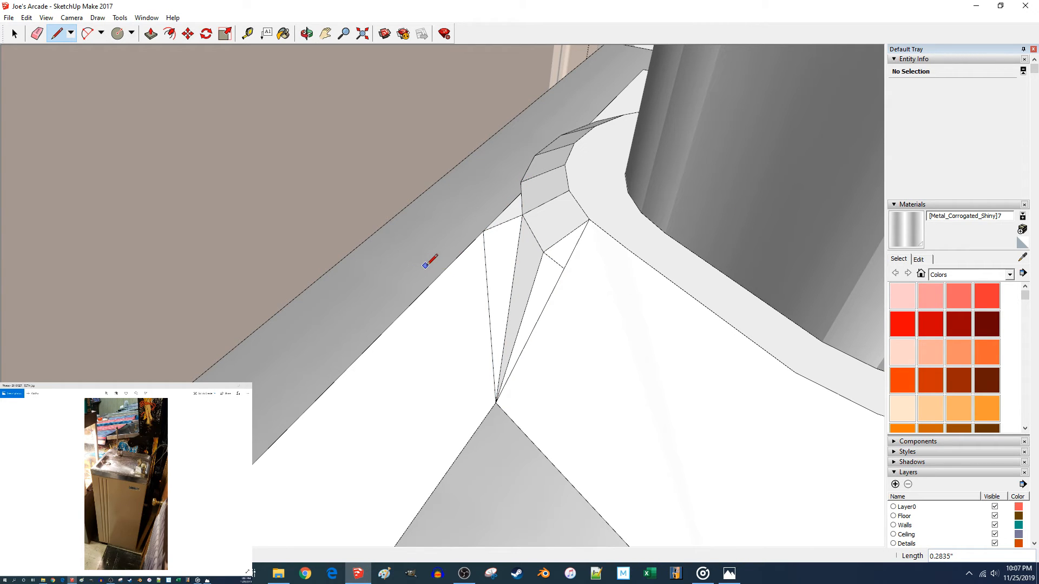
{"action": "key", "text": "space"}
{"action": "scroll", "coordinate": [426, 267], "scroll_direction": "down", "scroll_amount": 6}
{"action": "mouse_move", "coordinate": [426, 266]}
{"action": "middle_mouse_down"}
{"action": "mouse_move", "coordinate": [487, 357]}
{"action": "mouse_move", "coordinate": [610, 453]}
{"action": "mouse_move", "coordinate": [566, 471]}
{"action": "middle_mouse_up"}
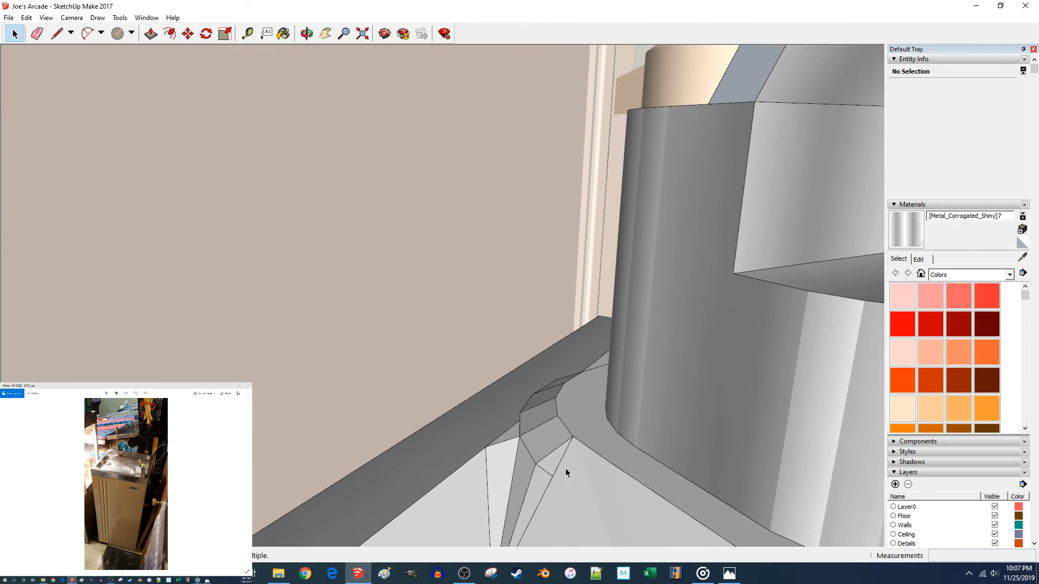
Hide the triangulation edges where the mount's slope meets the basin ledge beside the rim.
{"action": "scroll", "coordinate": [548, 488], "scroll_direction": "down", "scroll_amount": 2}
{"action": "left_click", "coordinate": [523, 424], "text": "ctrl"}
{"action": "left_click", "coordinate": [516, 434], "text": "ctrl"}
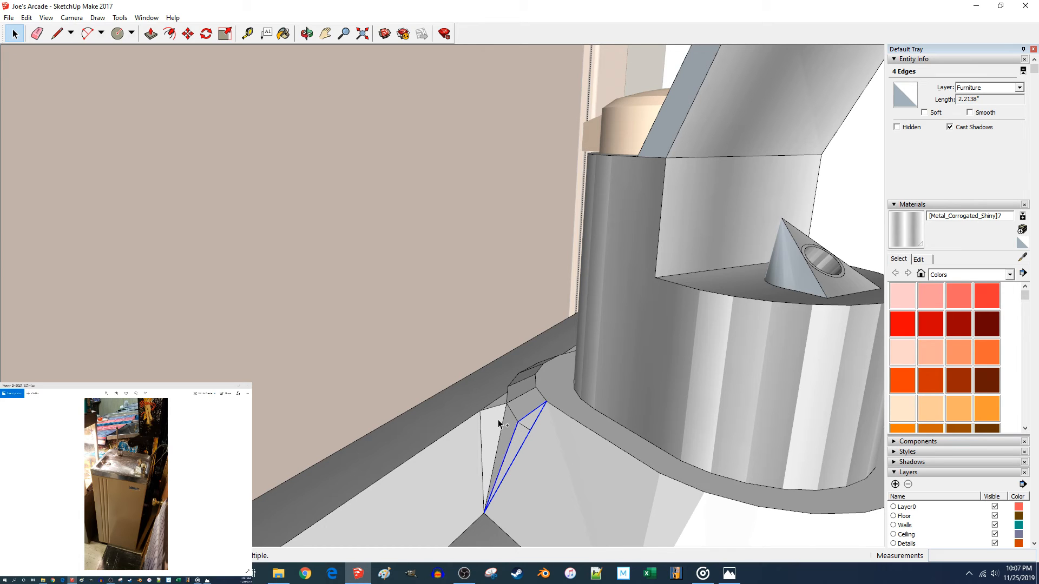
{"action": "left_click", "coordinate": [499, 433], "text": "ctrl"}
{"action": "left_click", "coordinate": [480, 436], "text": "ctrl"}
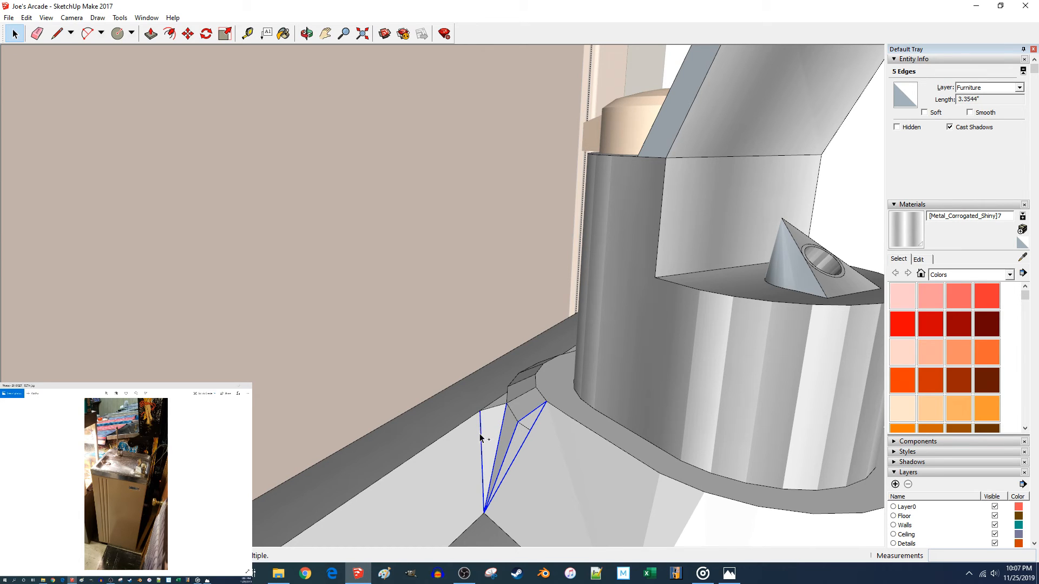
{"action": "left_click", "coordinate": [532, 372], "text": "ctrl"}
{"action": "right_click", "coordinate": [533, 371]}
{"action": "left_click", "coordinate": [562, 398]}
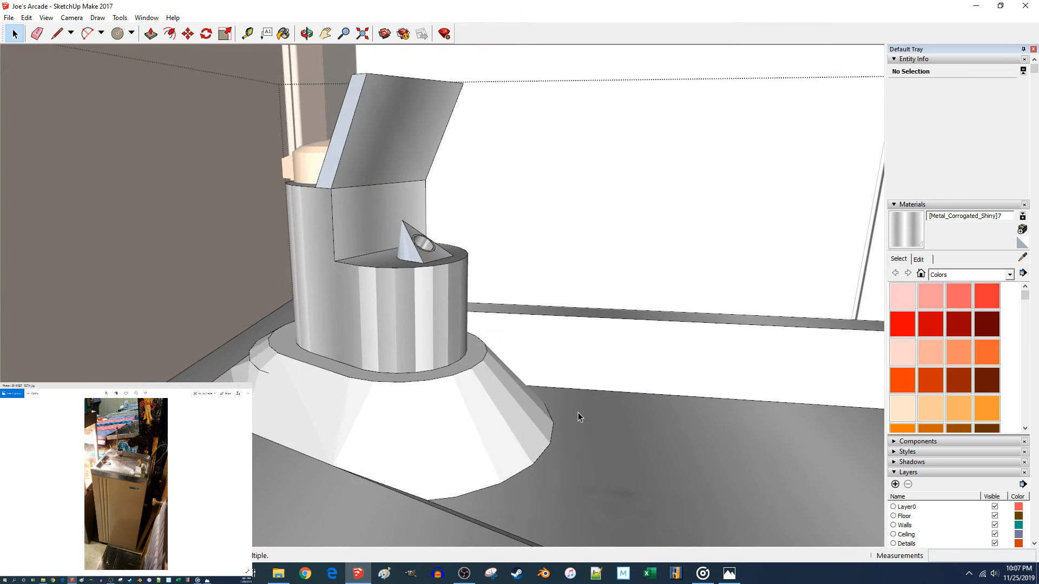
Hide the leftover short edge segments crossing the side of the bubbler mount's slope.
{"action": "middle_click_drag", "start_coordinate": [578, 413], "coordinate": [326, 453]}
{"action": "left_click", "coordinate": [295, 454]}
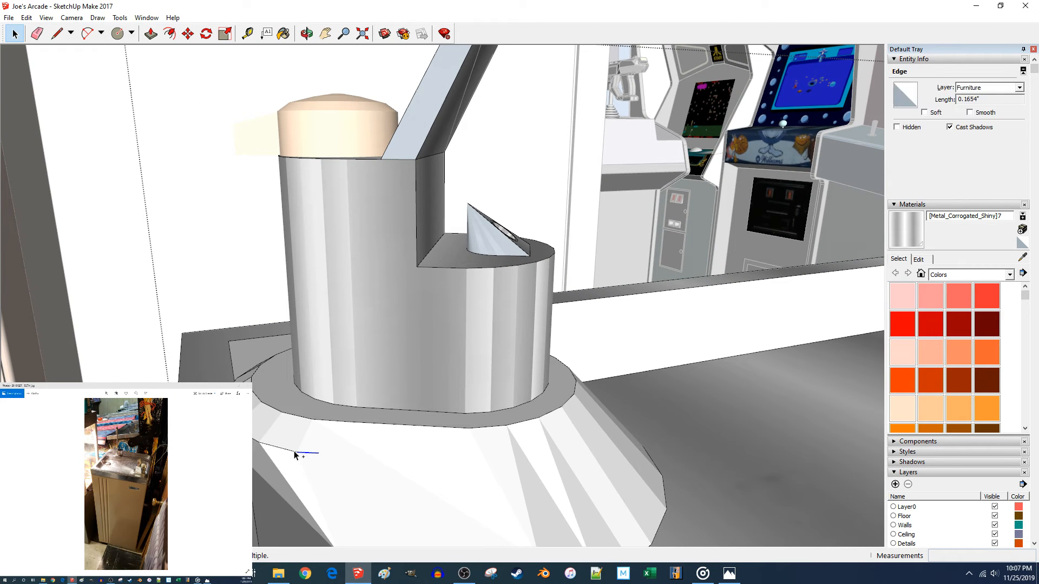
{"action": "left_click", "coordinate": [254, 443], "text": "ctrl"}
{"action": "left_click", "coordinate": [224, 405], "text": "ctrl"}
{"action": "right_click", "coordinate": [224, 405]}
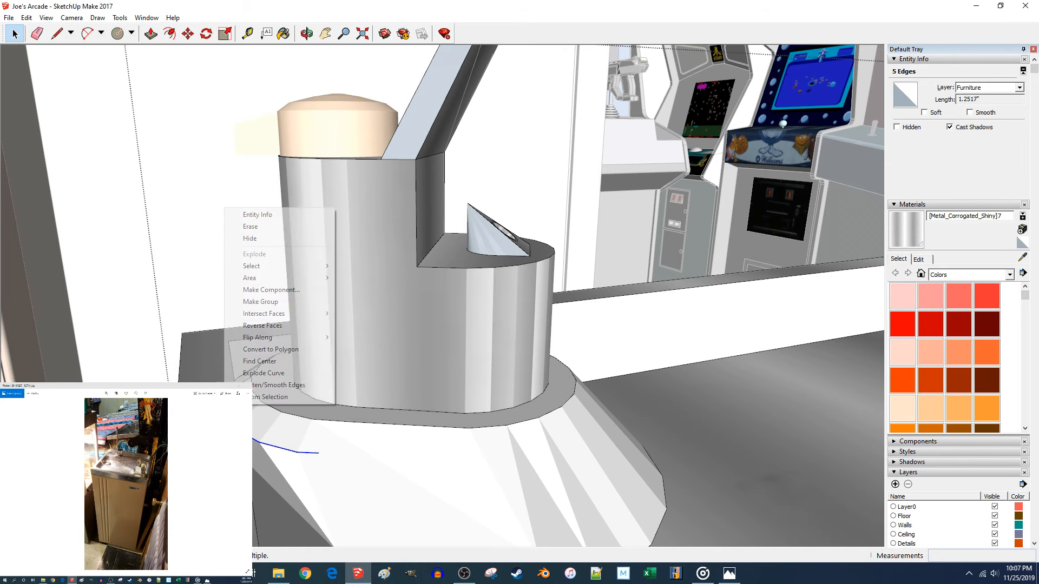
{"action": "left_click", "coordinate": [258, 243]}
Hide the arc segments and facet edges around the back of the mount's sloped base.
{"action": "middle_click_drag", "start_coordinate": [373, 395], "coordinate": [469, 452]}
{"action": "left_click", "coordinate": [469, 449]}
{"action": "left_click", "coordinate": [456, 450], "text": "ctrl"}
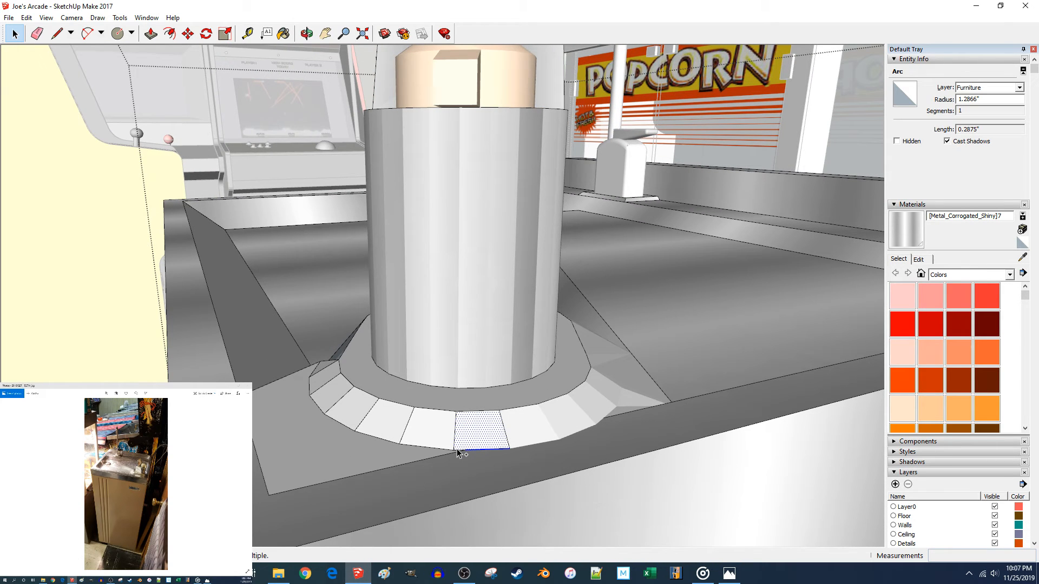
{"action": "left_click", "coordinate": [461, 447], "text": "shift"}
{"action": "left_click", "coordinate": [431, 446], "text": "ctrl"}
{"action": "left_click", "coordinate": [425, 441], "text": "shift"}
{"action": "left_click", "coordinate": [403, 445], "text": "ctrl"}
{"action": "left_click", "coordinate": [394, 443], "text": "ctrl"}
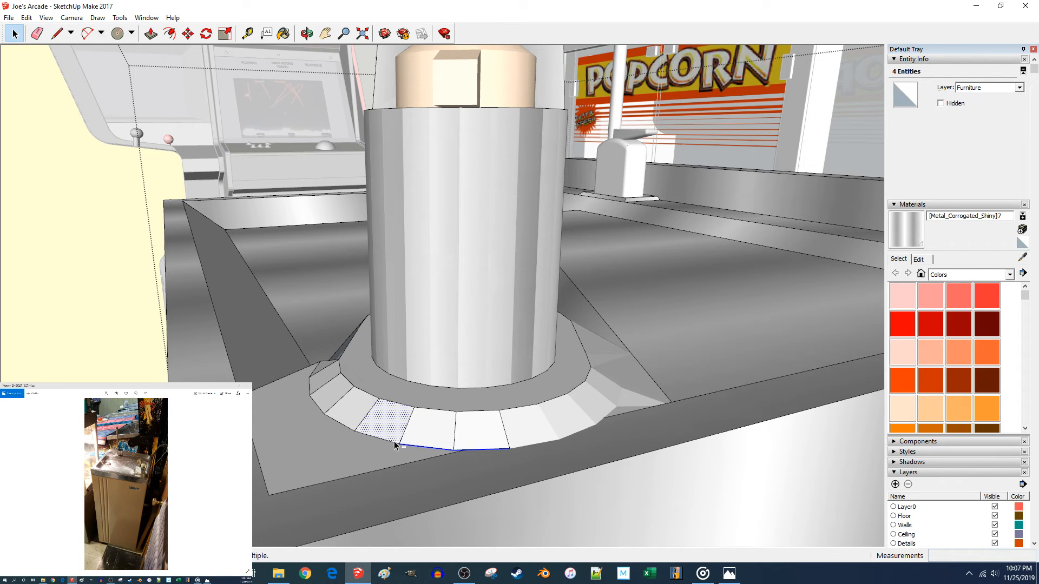
{"action": "left_click", "coordinate": [395, 444], "text": "shift"}
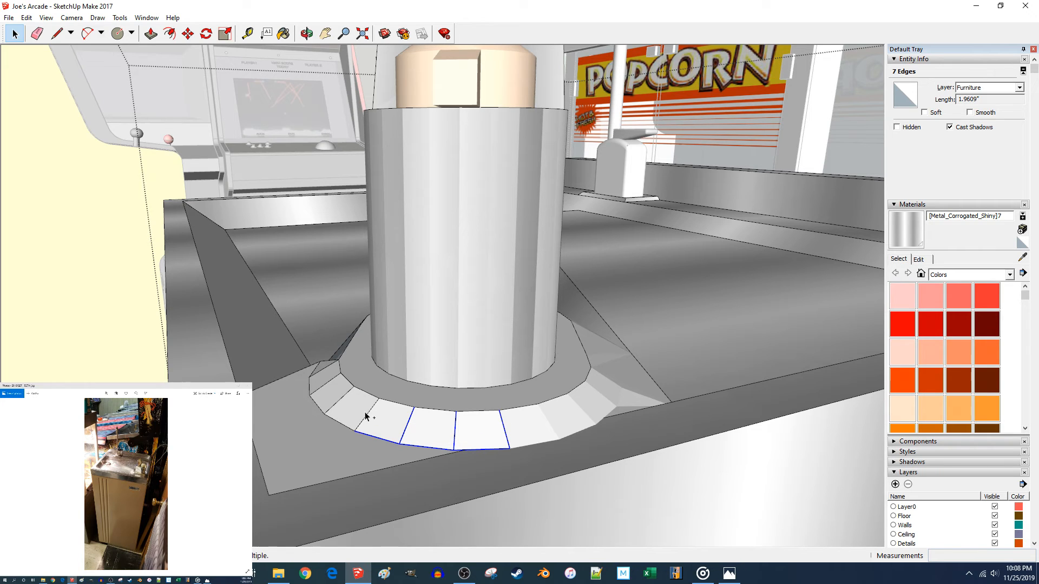
{"action": "right_click", "coordinate": [329, 371]}
{"action": "left_click", "coordinate": [360, 200]}
Hide the remaining outer arc segments along the other side of the mount's base.
{"action": "middle_click_drag", "start_coordinate": [379, 232], "coordinate": [436, 410]}
{"action": "left_click", "coordinate": [436, 406]}
{"action": "left_click", "coordinate": [327, 414], "text": "ctrl"}
{"action": "right_click", "coordinate": [287, 414]}
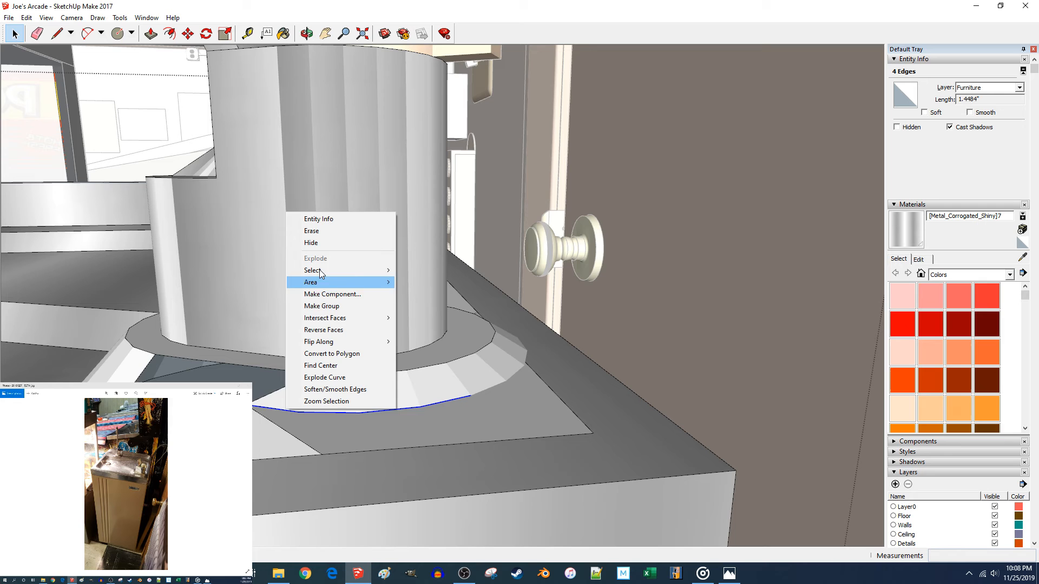
{"action": "left_click", "coordinate": [321, 245]}
Close the open area of the mount's slope with lines joining its upper outline to the outer arc's end and the lower corner.
{"action": "middle_click_drag", "start_coordinate": [320, 246], "coordinate": [593, 350]}
{"action": "scroll", "coordinate": [593, 349], "scroll_direction": "up", "scroll_amount": 1}
{"action": "key", "text": "l"}
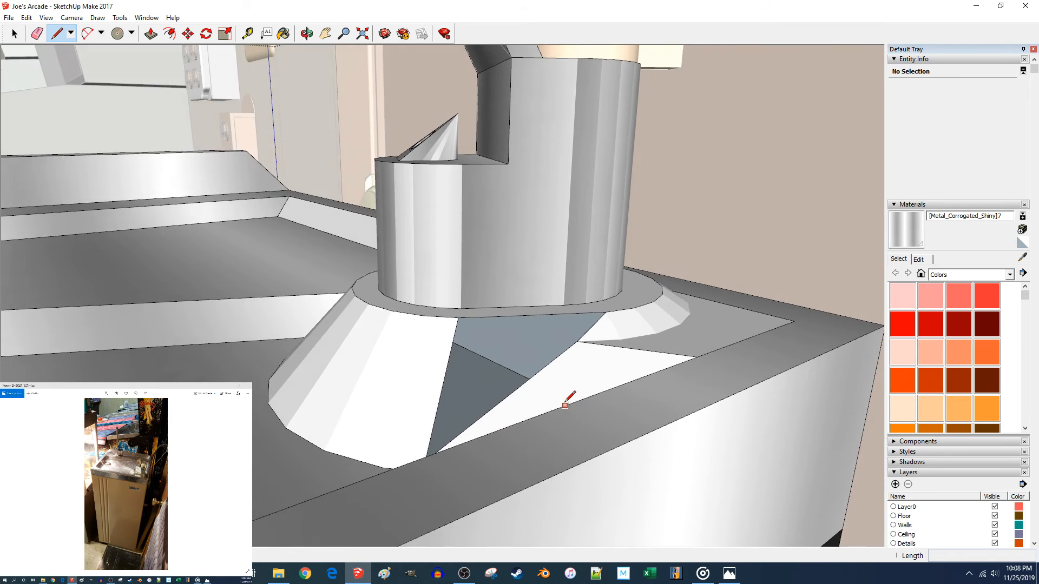
{"action": "scroll", "coordinate": [578, 337], "scroll_direction": "up", "scroll_amount": 1}
{"action": "left_click", "coordinate": [577, 337]}
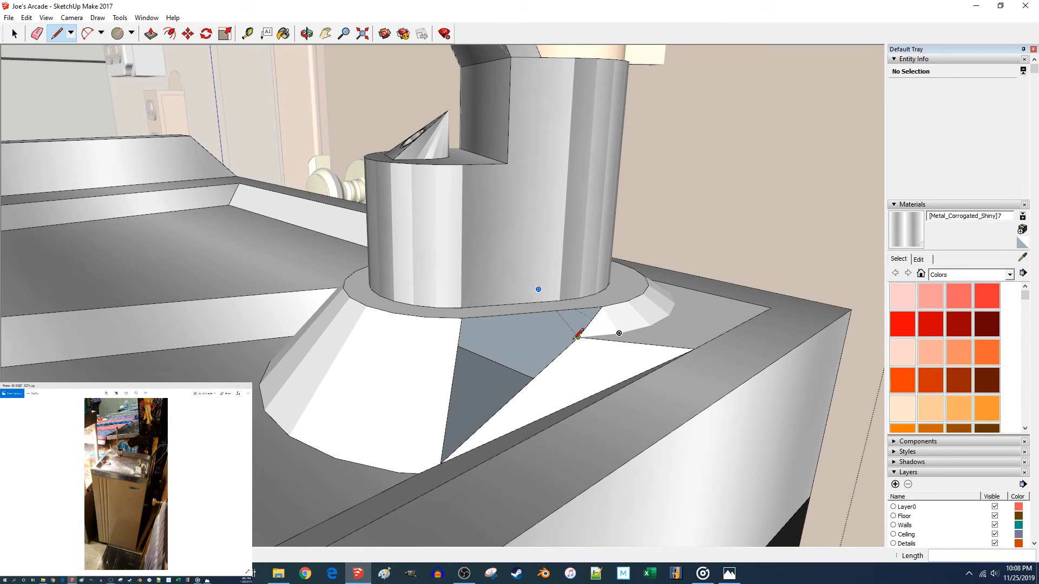
{"action": "left_click", "coordinate": [570, 309]}
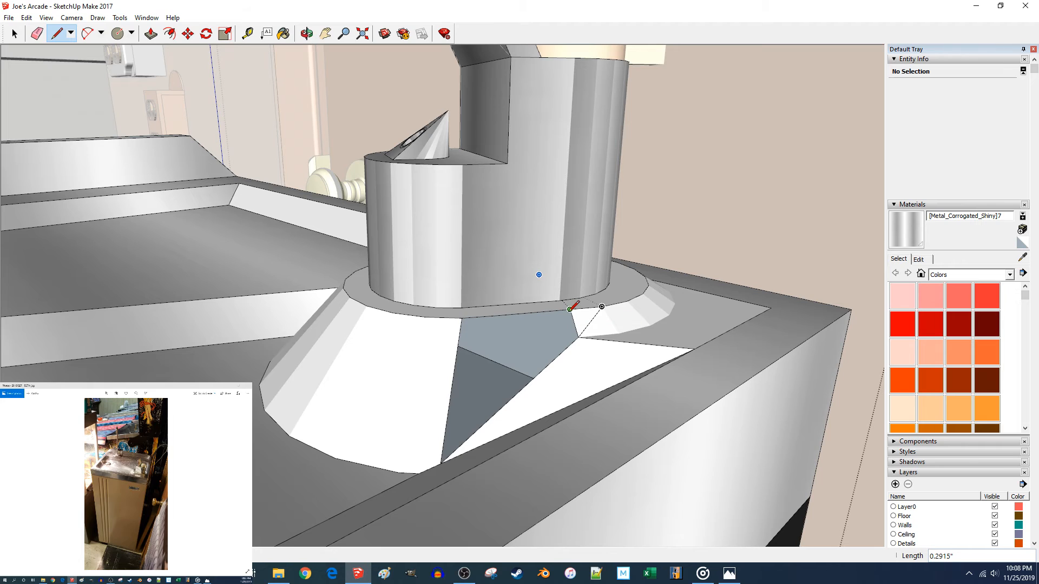
{"action": "left_click", "coordinate": [496, 315]}
{"action": "scroll", "coordinate": [494, 352], "scroll_direction": "up", "scroll_amount": 3}
{"action": "left_click", "coordinate": [442, 516]}
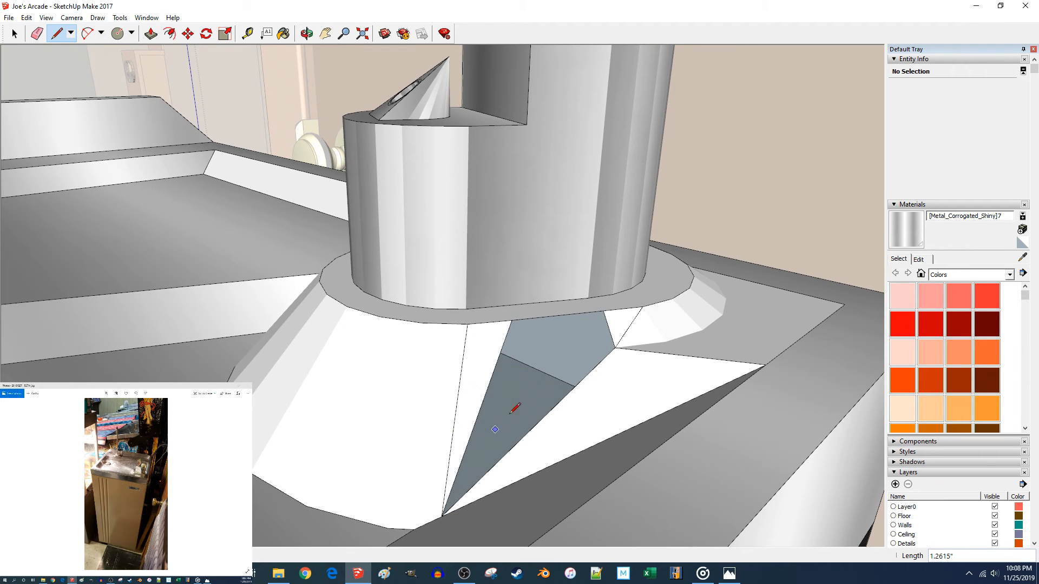
{"action": "key", "text": "Escape"}
{"action": "left_click", "coordinate": [512, 320]}
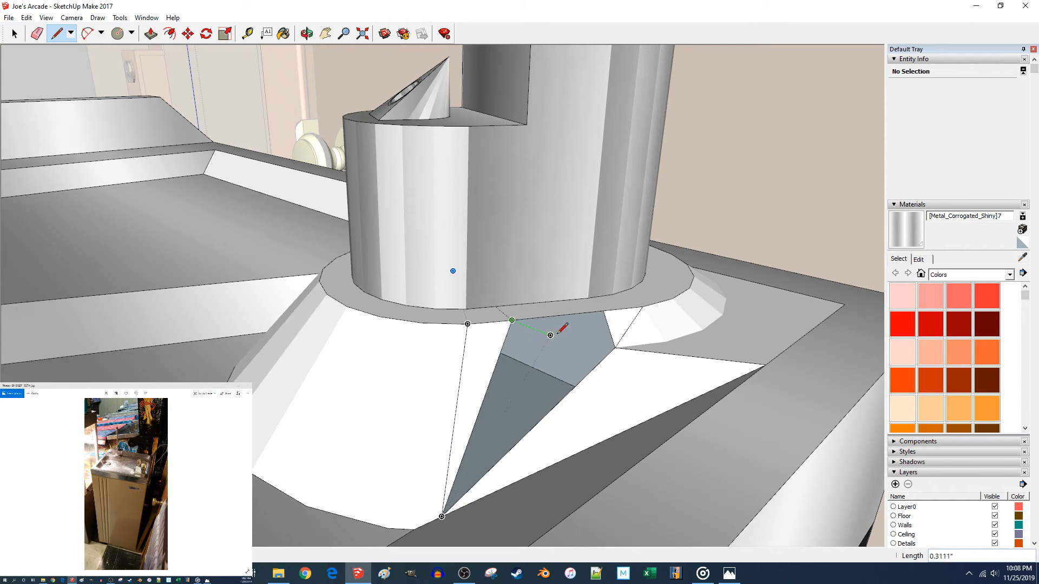
{"action": "left_click", "coordinate": [615, 346]}
Hide the edges of the newly filled triangular faces beside the bubbler mount.
{"action": "key", "text": "space"}
{"action": "left_click", "coordinate": [583, 340]}
{"action": "middle_click_drag", "start_coordinate": [582, 339], "coordinate": [662, 358]}
{"action": "middle_click_drag", "start_coordinate": [646, 354], "coordinate": [534, 330]}
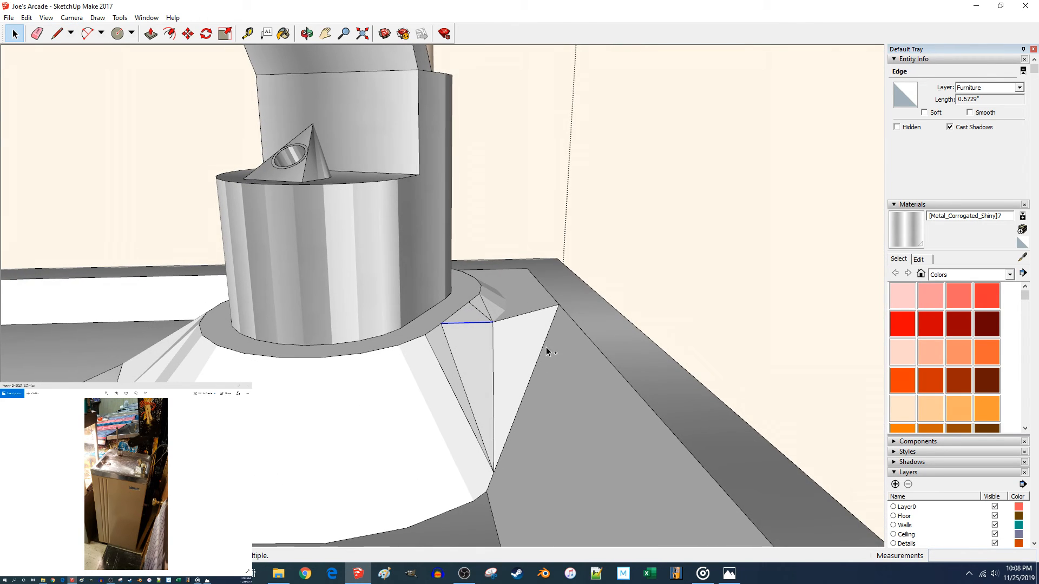
{"action": "left_click", "coordinate": [544, 346], "text": "ctrl"}
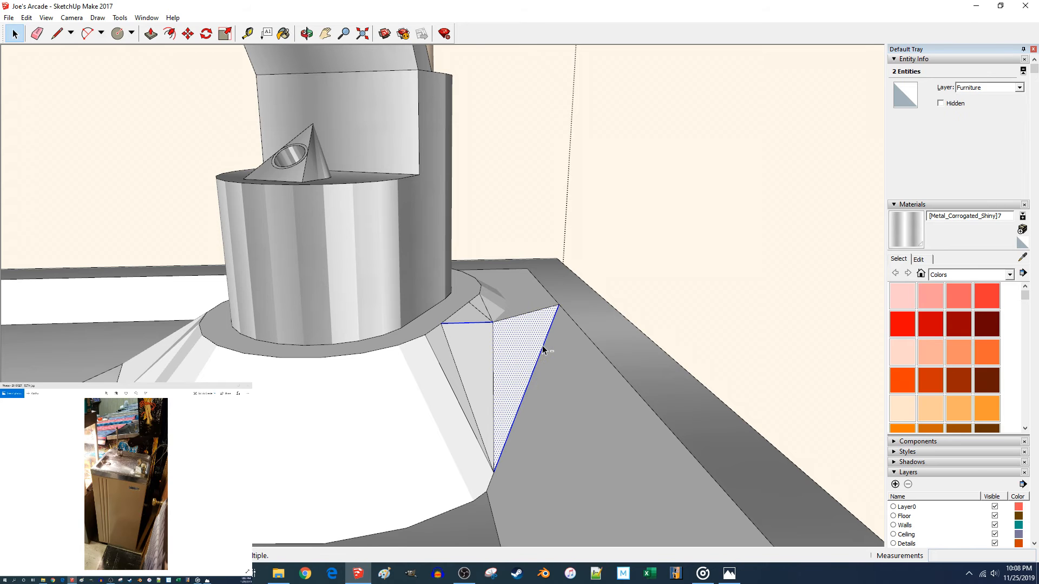
{"action": "left_click", "coordinate": [518, 313], "text": "ctrl"}
{"action": "left_click", "coordinate": [520, 319], "text": "ctrl"}
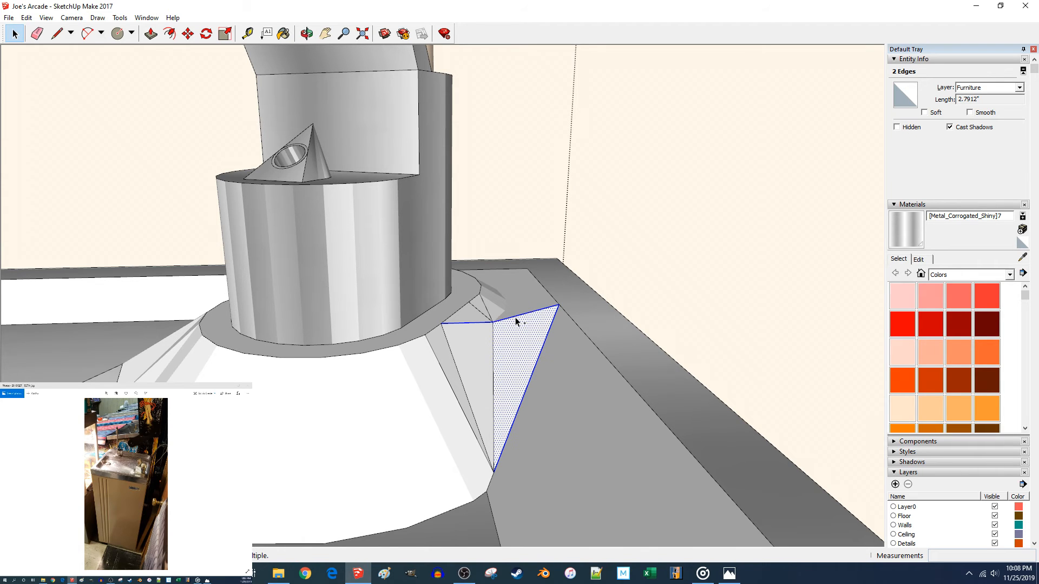
{"action": "left_click", "coordinate": [487, 312], "text": "ctrl"}
{"action": "left_click", "coordinate": [517, 346], "text": "shift"}
{"action": "left_click", "coordinate": [494, 356], "text": "ctrl"}
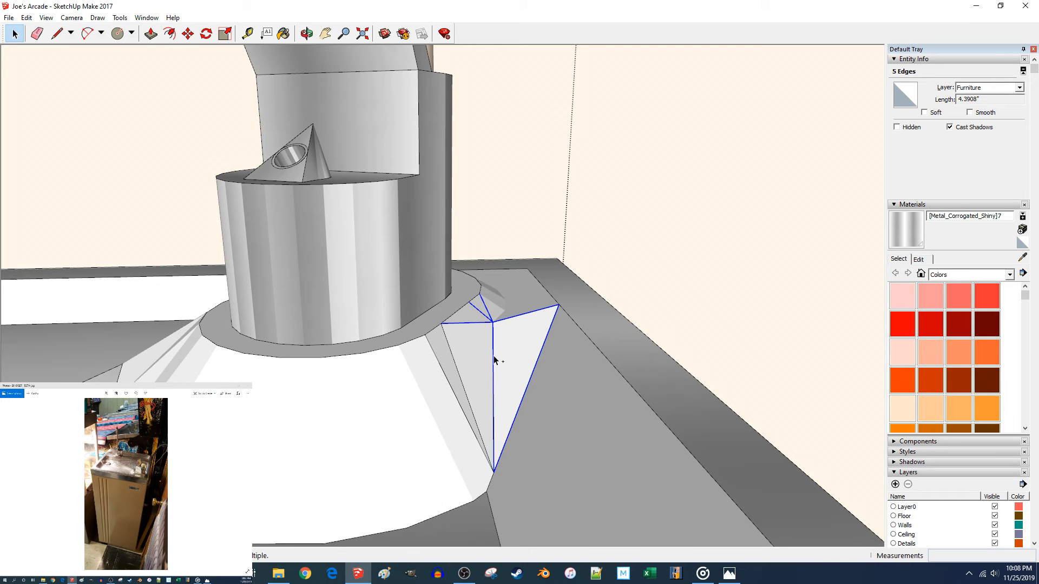
{"action": "left_click", "coordinate": [456, 367], "text": "ctrl"}
{"action": "right_click", "coordinate": [446, 377]}
{"action": "left_click", "coordinate": [466, 408]}
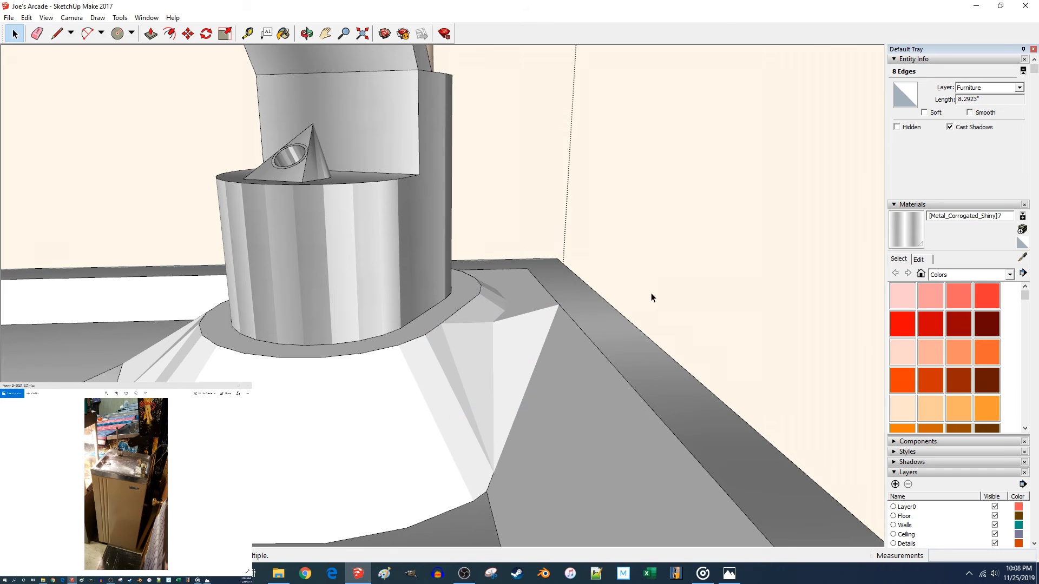
Paint the new faces of the mount's slope with the [Metal_Corrogated_Shiny]7 material.
{"action": "left_click", "coordinate": [643, 300]}
{"action": "scroll", "coordinate": [655, 300], "scroll_direction": "down", "scroll_amount": 8}
{"action": "middle_click_drag", "start_coordinate": [655, 299], "coordinate": [467, 350]}
{"action": "scroll", "coordinate": [466, 351], "scroll_direction": "up", "scroll_amount": 3}
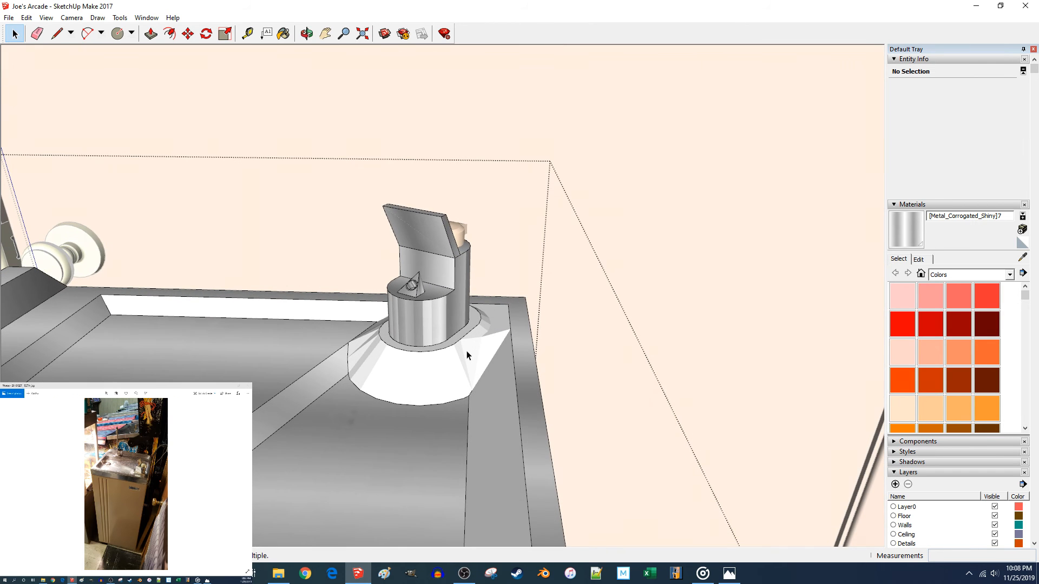
{"action": "key", "text": "b"}
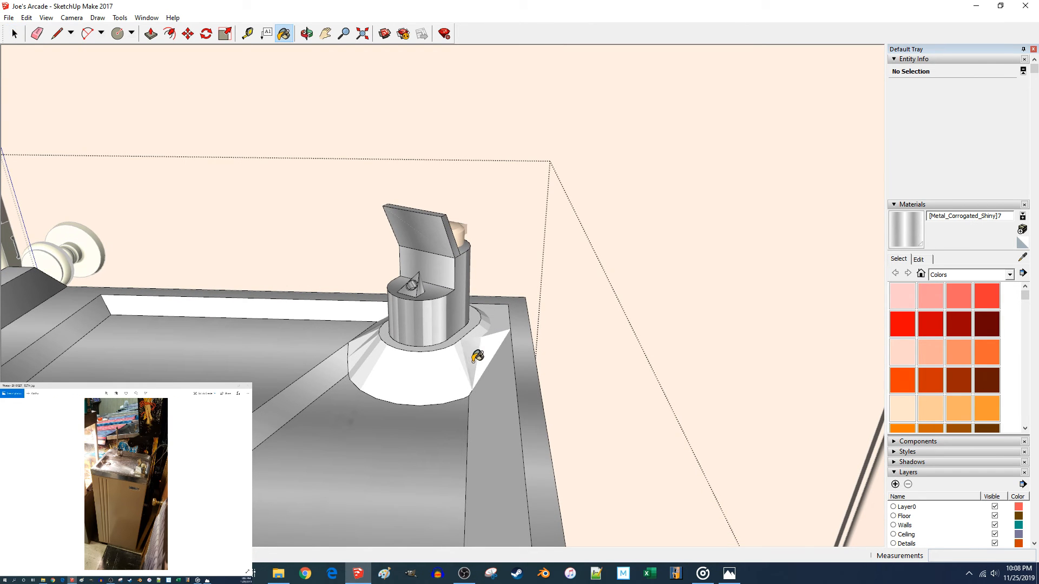
{"action": "left_click", "coordinate": [495, 324]}
{"action": "left_click", "coordinate": [482, 347]}
{"action": "key", "text": "space"}
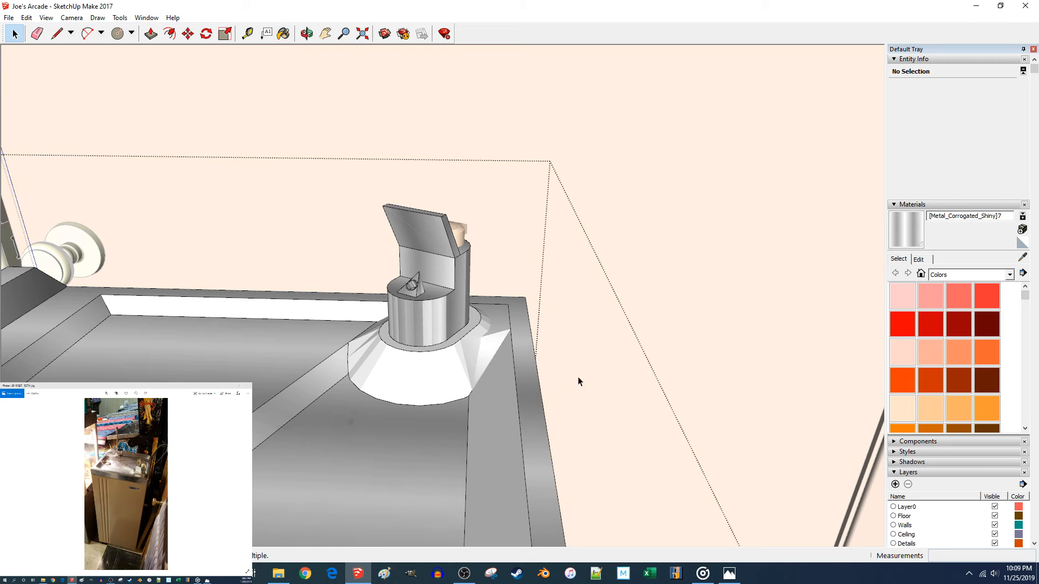
{"action": "left_click", "coordinate": [578, 377]}
{"action": "key", "text": "b"}
{"action": "left_click", "coordinate": [460, 391]}
{"action": "middle_click_drag", "start_coordinate": [461, 390], "coordinate": [458, 390]}
{"action": "key", "text": "space"}
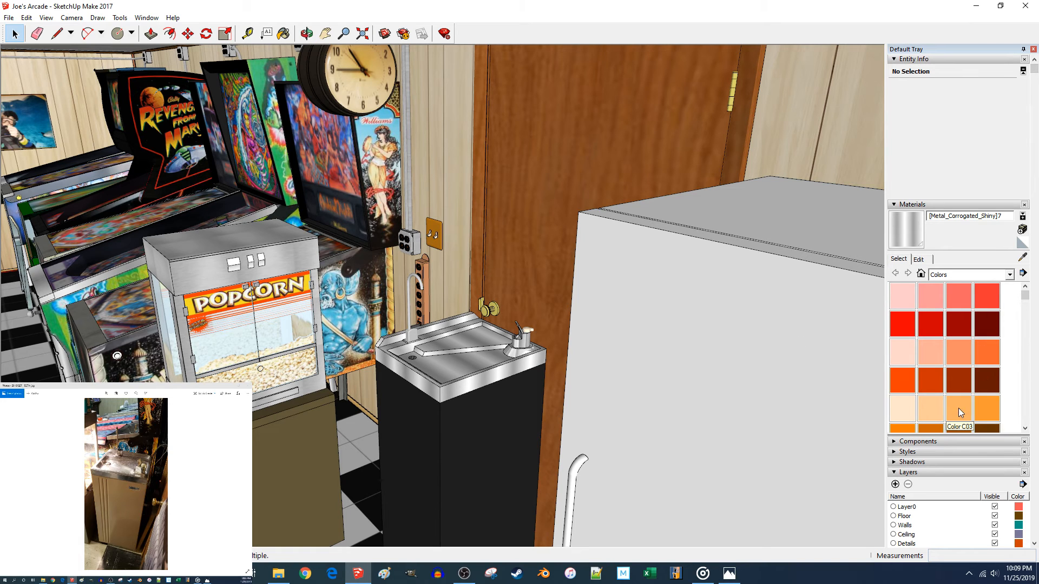
Open the drinking fountain for editing, try Color C03 on the cabinet, and paint its two visible faces with Color C02.
{"action": "double_click", "coordinate": [510, 454]}
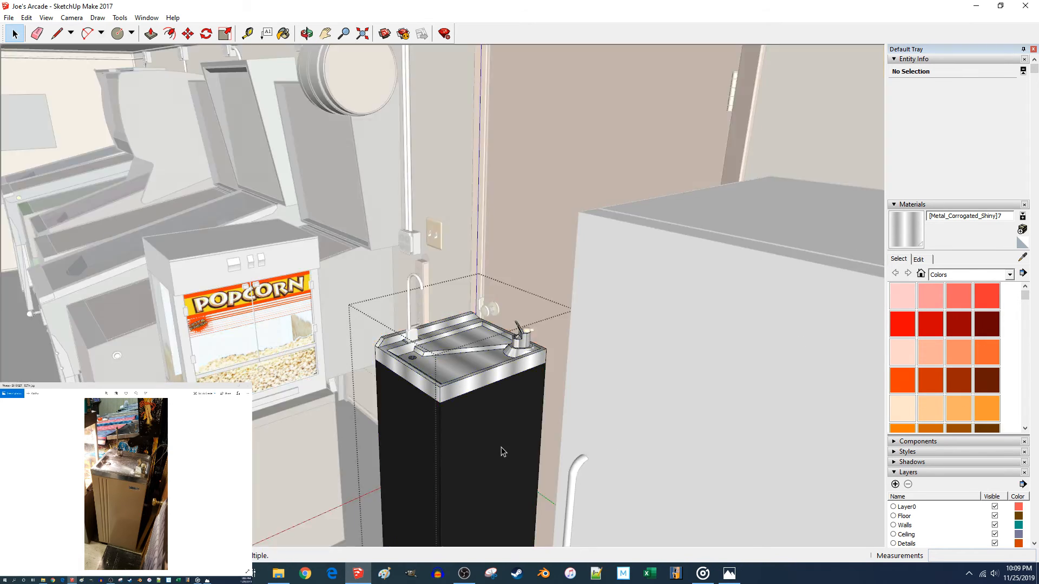
{"action": "left_click", "coordinate": [952, 409]}
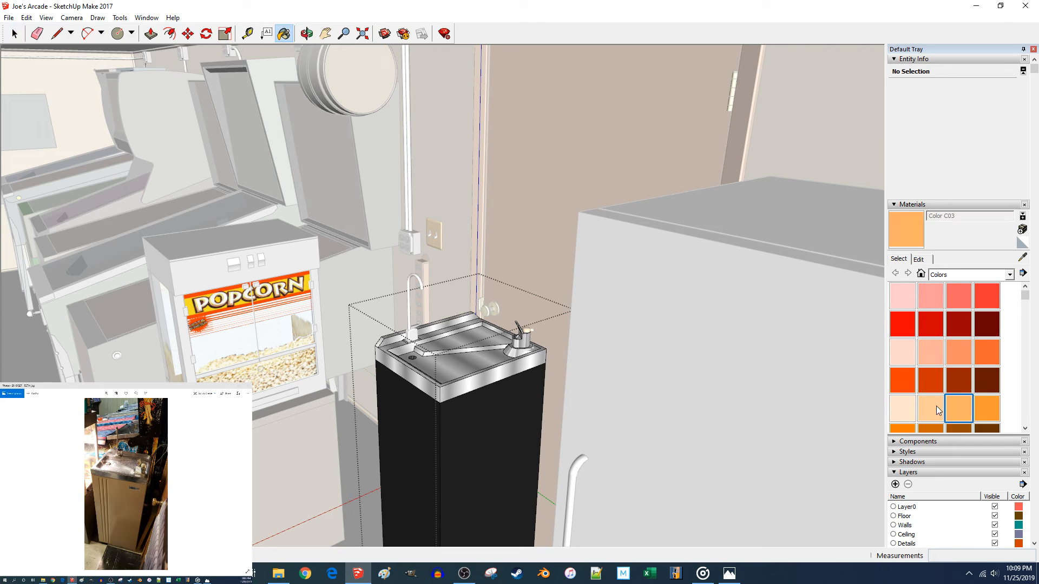
{"action": "left_click", "coordinate": [471, 434]}
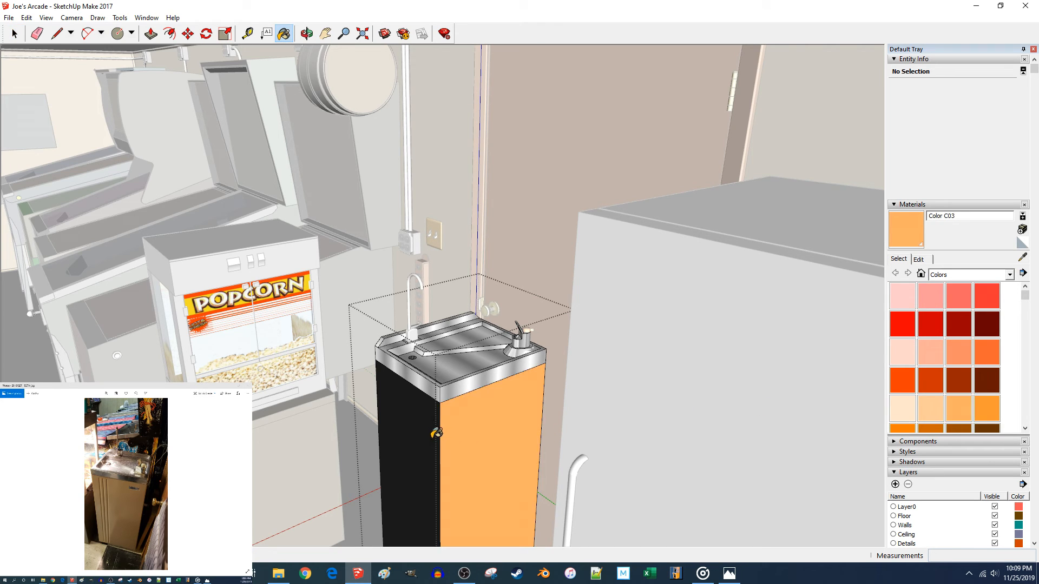
{"action": "left_click", "coordinate": [931, 408]}
{"action": "left_click", "coordinate": [508, 425]}
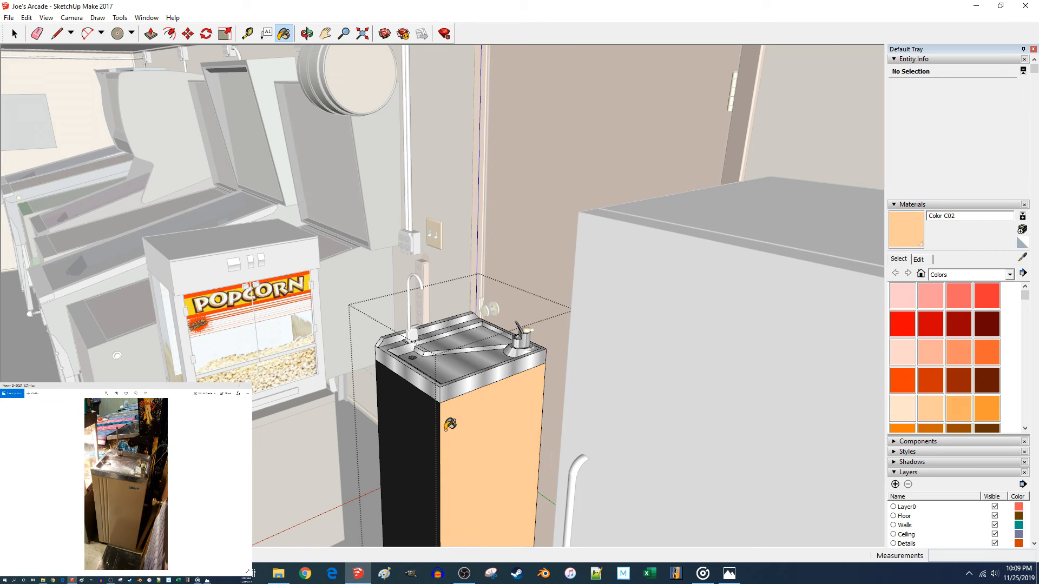
{"action": "left_click", "coordinate": [407, 422]}
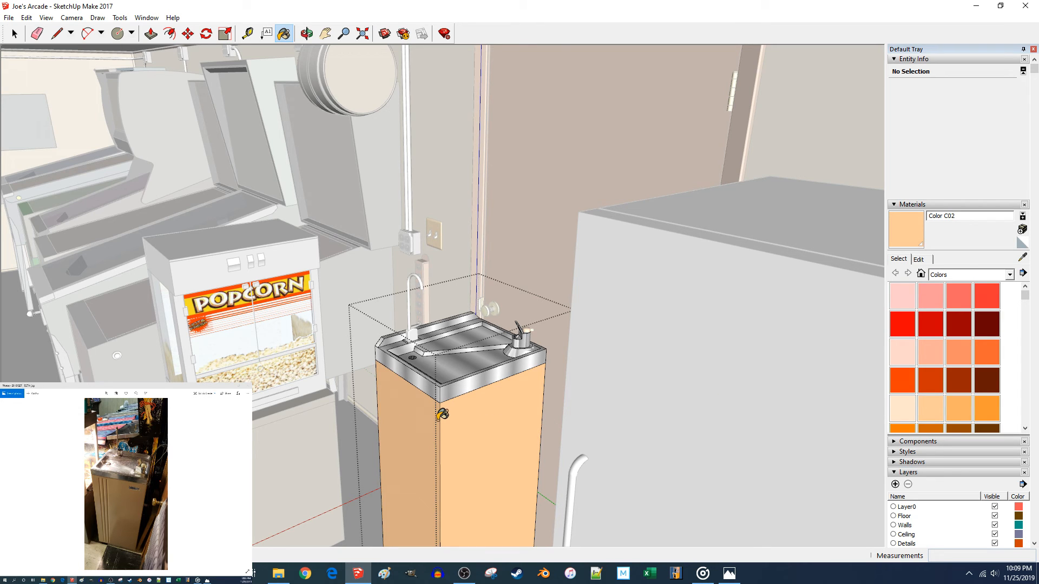
Create a new material from Color C02 using the HLS picker, with lightness 77 and reduced saturation.
{"action": "left_click", "coordinate": [1022, 230]}
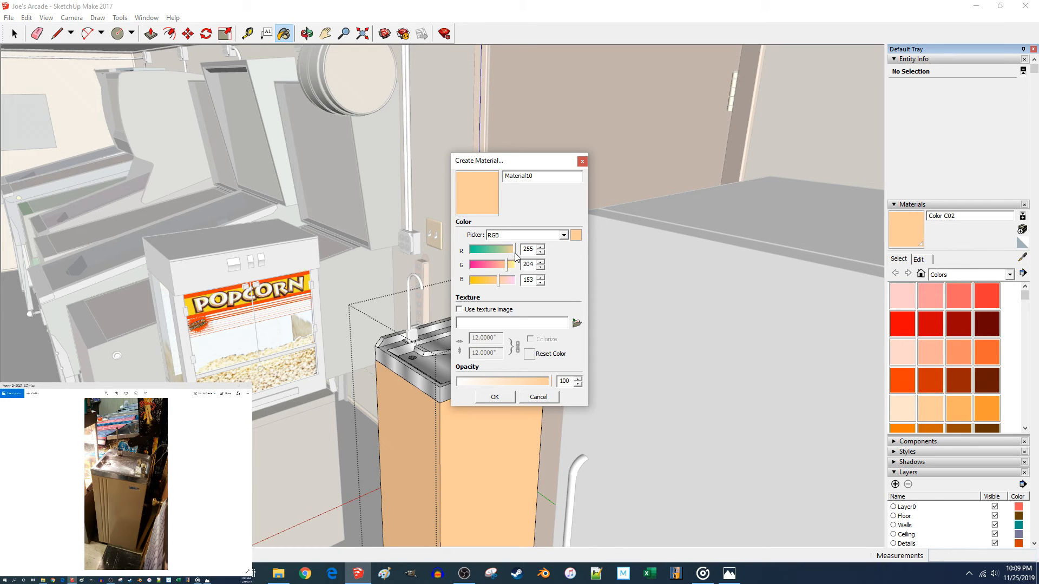
{"action": "left_click", "coordinate": [531, 235]}
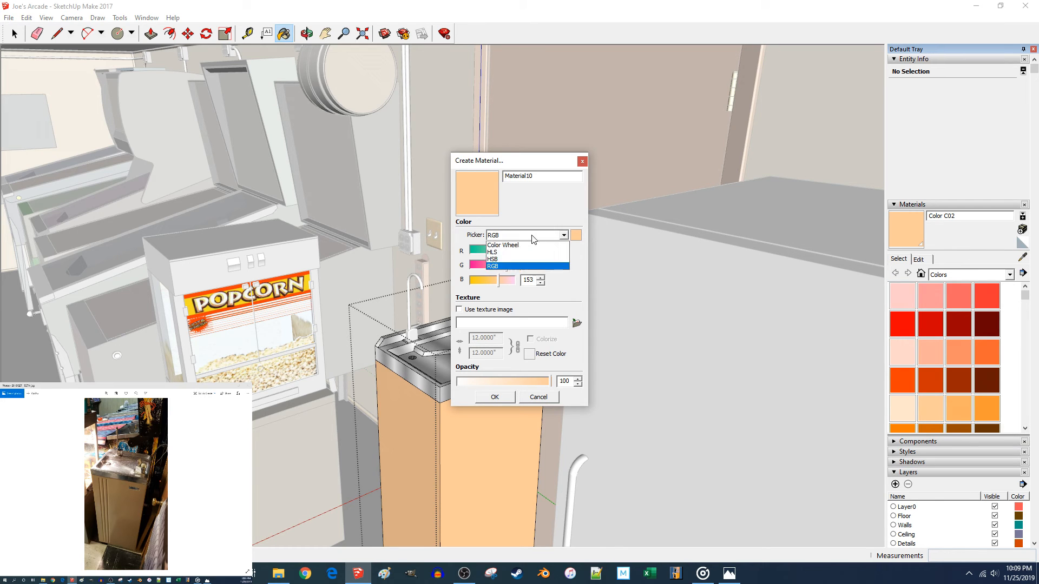
{"action": "left_click", "coordinate": [507, 252]}
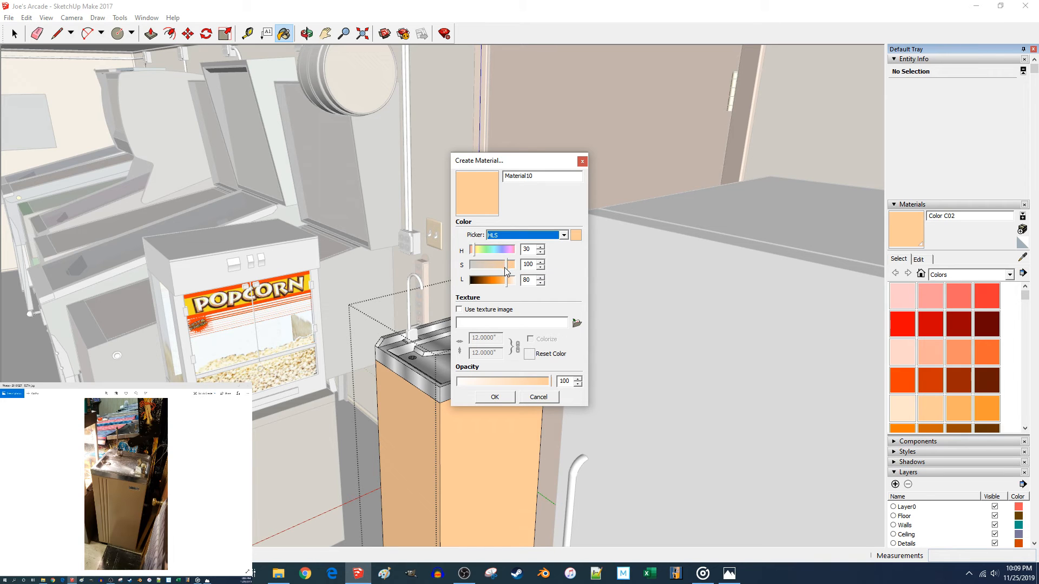
{"action": "left_click_drag", "start_coordinate": [506, 277], "coordinate": [501, 280]}
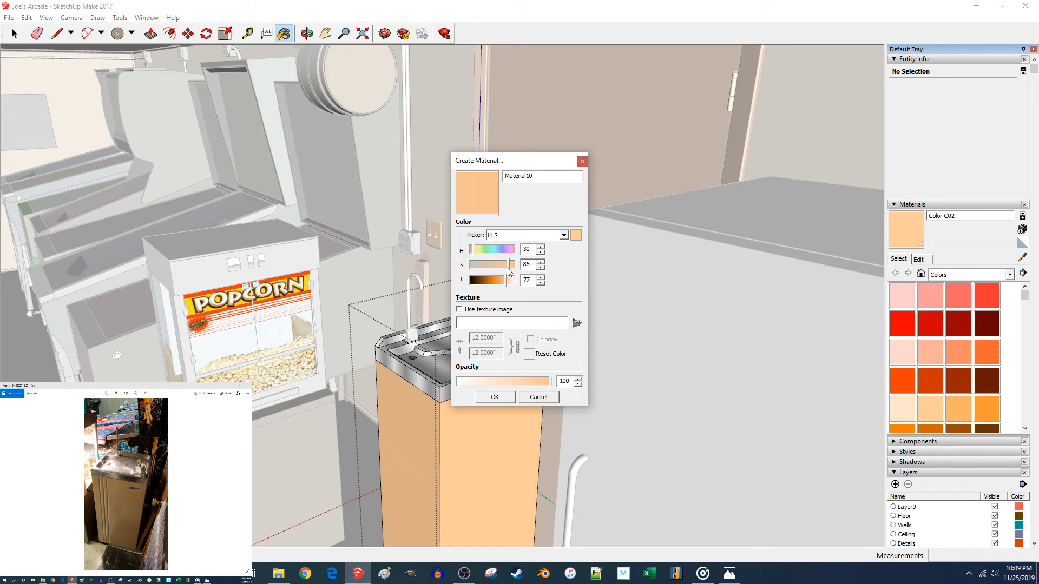
{"action": "left_click", "coordinate": [502, 267]}
{"action": "left_click", "coordinate": [496, 398]}
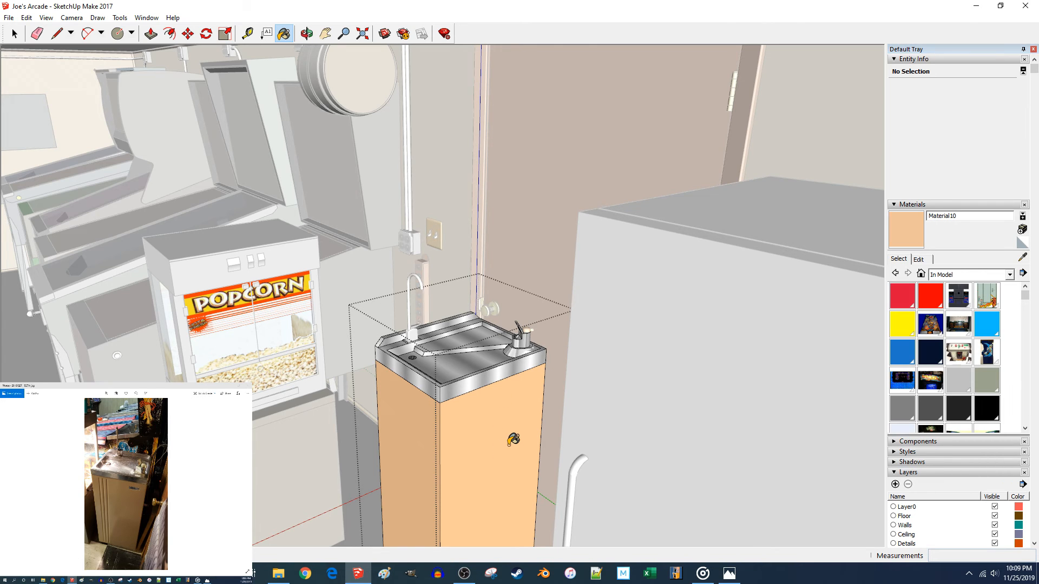
Paint the fountain cabinet's two visible faces with the new Material10.
{"action": "left_click", "coordinate": [513, 440]}
{"action": "left_click", "coordinate": [419, 431]}
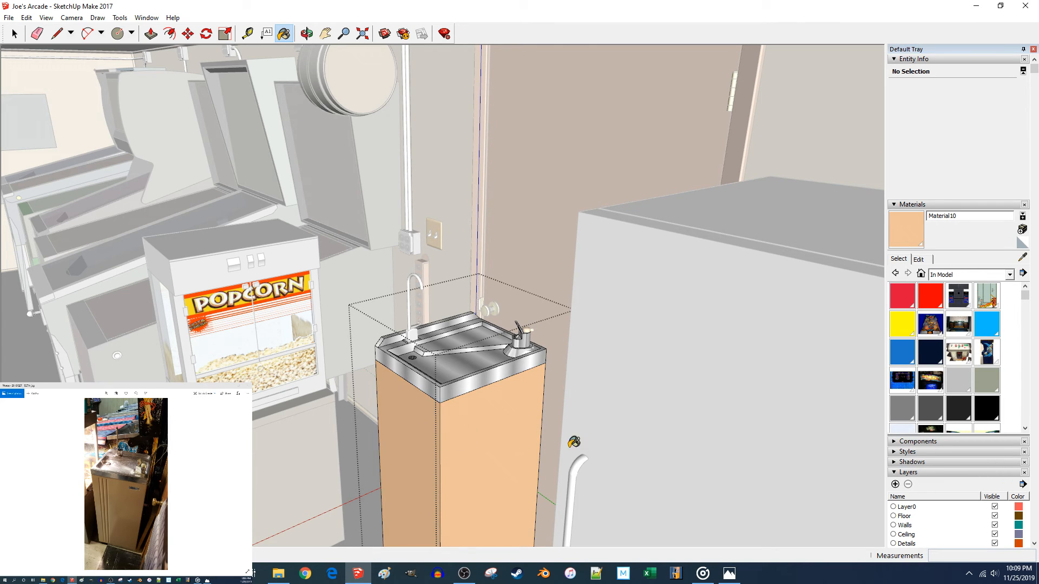
{"action": "middle_click_drag", "start_coordinate": [576, 443], "coordinate": [620, 407]}
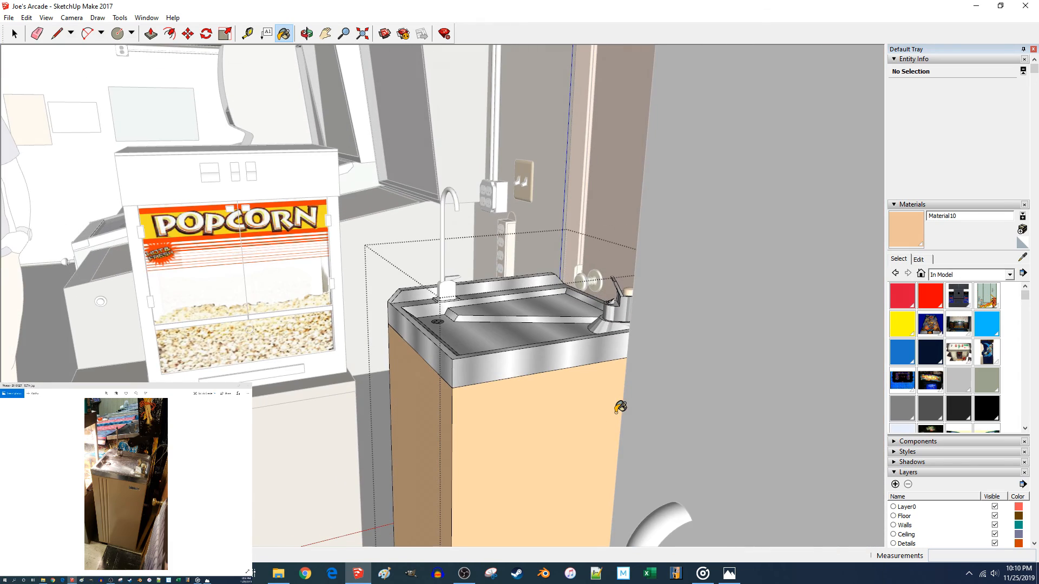
Draw a rectangle 2.5" wide and 0.6" high on the cabinet's front face, near its upper right corner.
{"action": "key", "text": "space"}
{"action": "scroll", "coordinate": [617, 412], "scroll_direction": "up", "scroll_amount": 10}
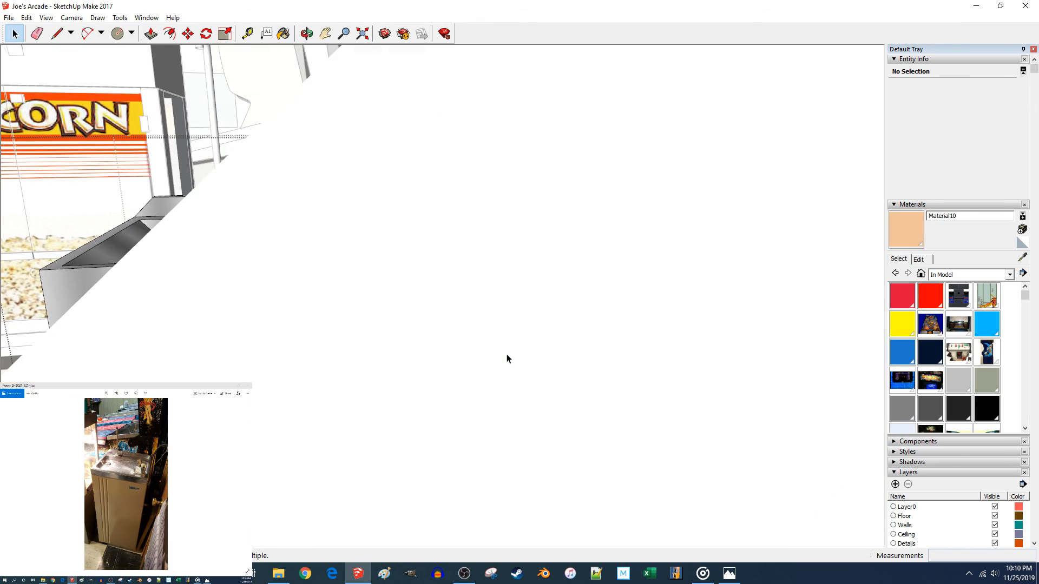
{"action": "scroll", "coordinate": [506, 355], "scroll_direction": "down", "scroll_amount": 6}
{"action": "key", "text": "l"}
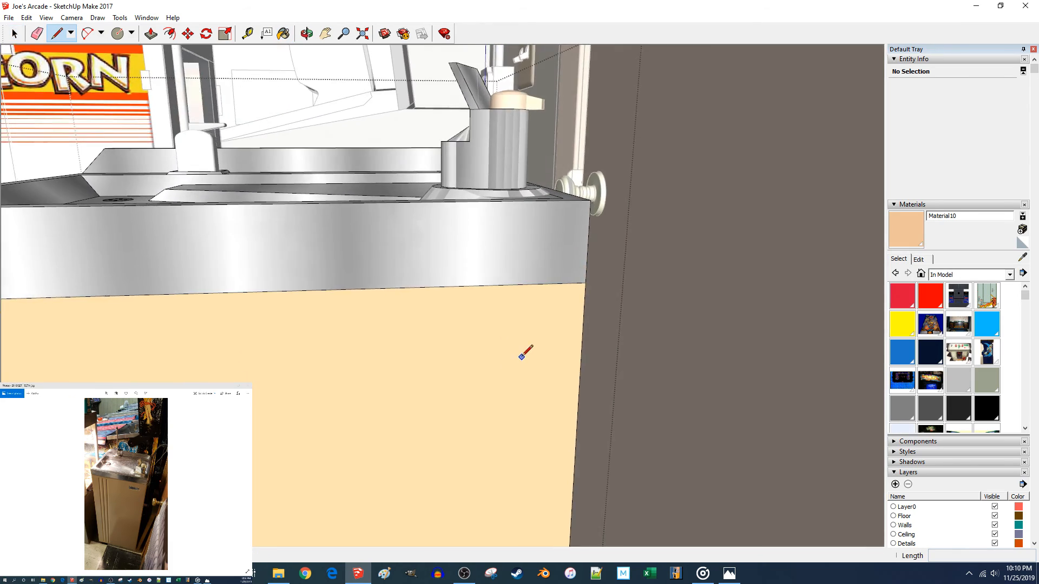
{"action": "left_click", "coordinate": [521, 355]}
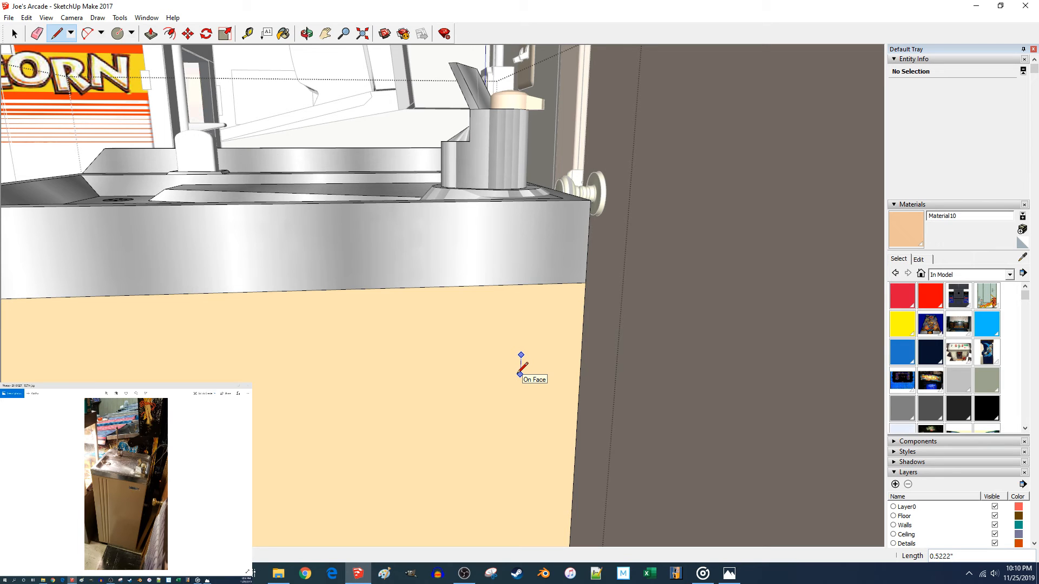
{"action": "key", "text": "Return"}
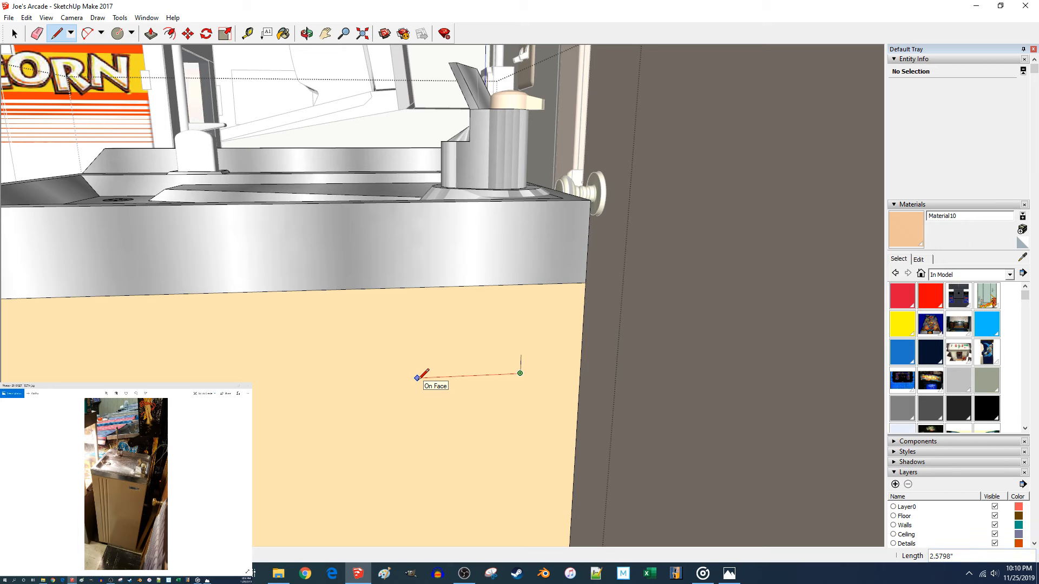
{"action": "type", "text": "2.5"}
{"action": "key", "text": "Return"}
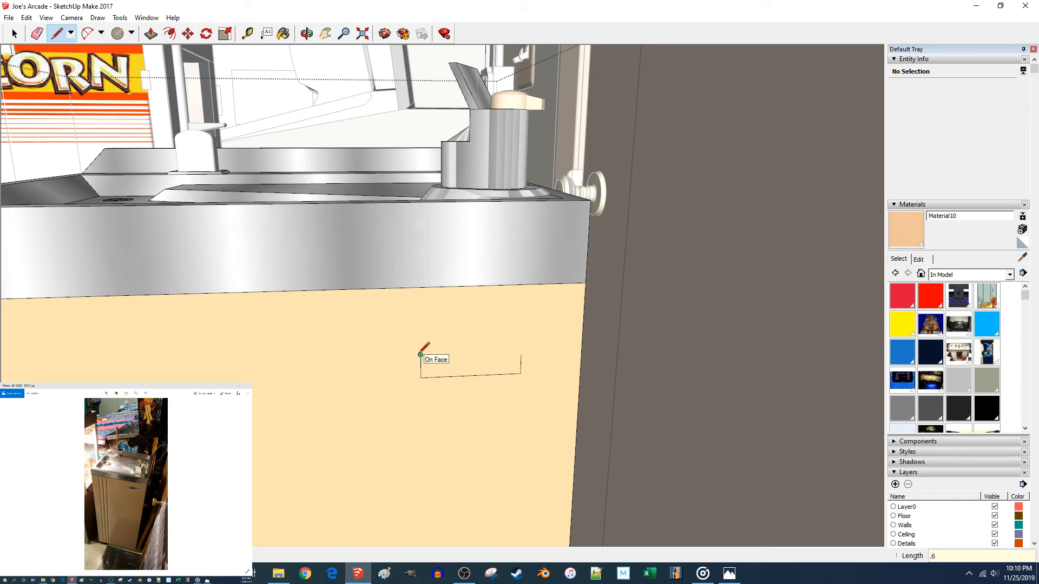
{"action": "type", "text": "2.5370\""}
{"action": "key", "text": "Return"}
{"action": "left_click", "coordinate": [521, 351]}
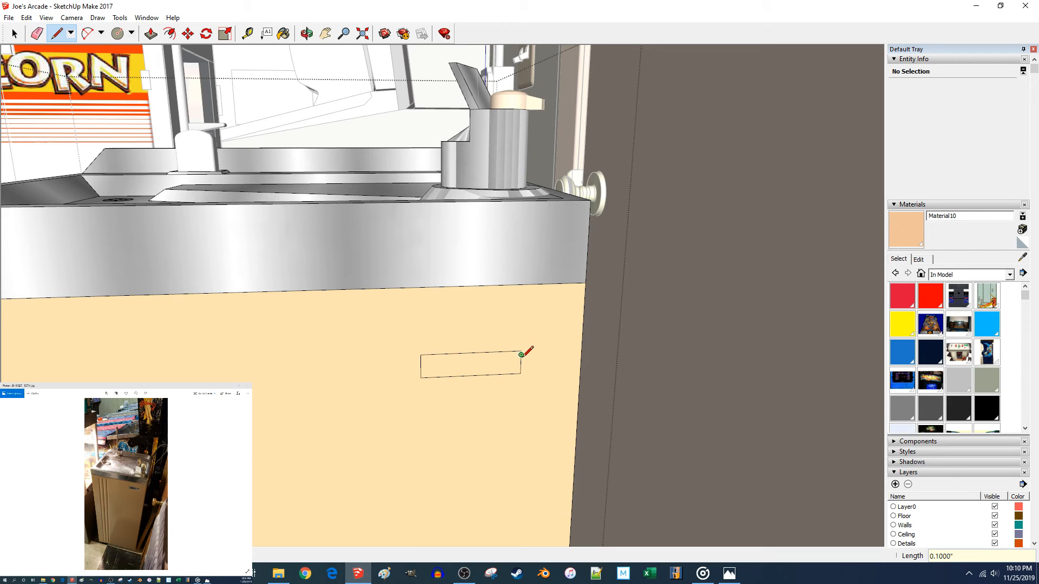
{"action": "key", "text": "space"}
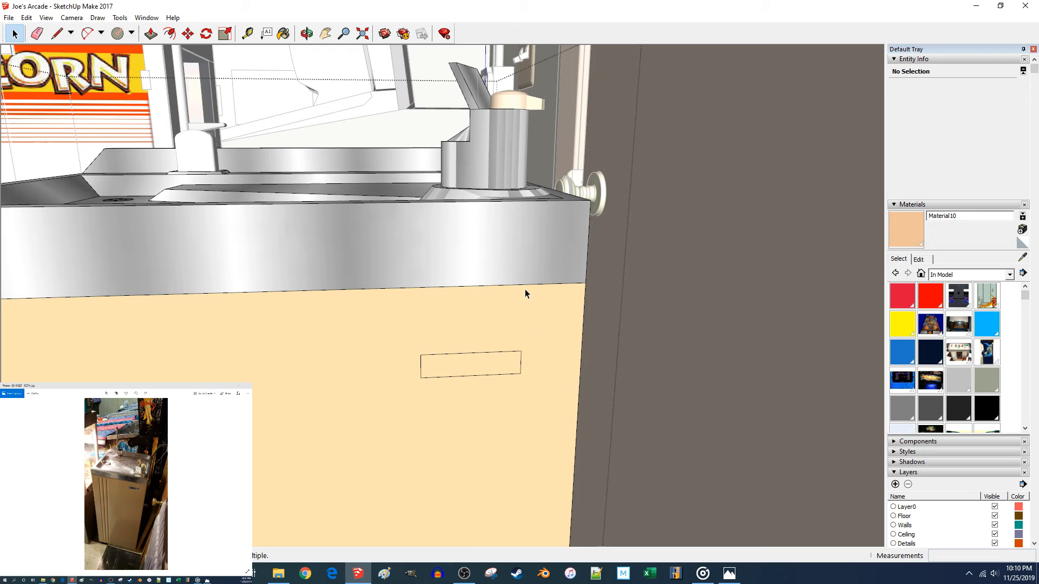
Sample the basin rim's [Metal_Corrogated_Shiny]7 material and paint the small rectangle on the cabinet front with it.
{"action": "middle_click_drag", "start_coordinate": [783, 317], "coordinate": [785, 317]}
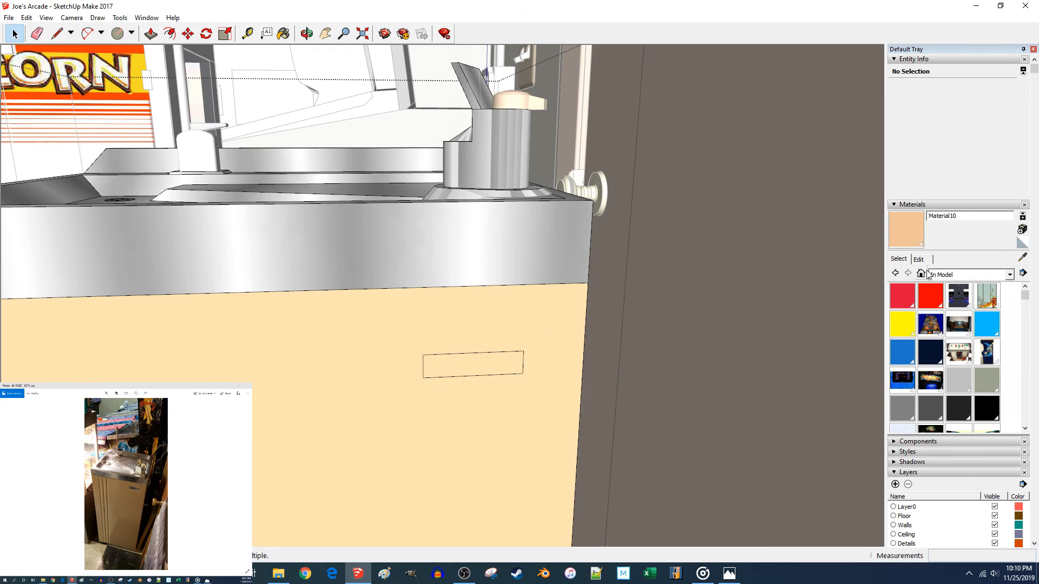
{"action": "left_click", "coordinate": [1022, 259]}
{"action": "left_click", "coordinate": [487, 242]}
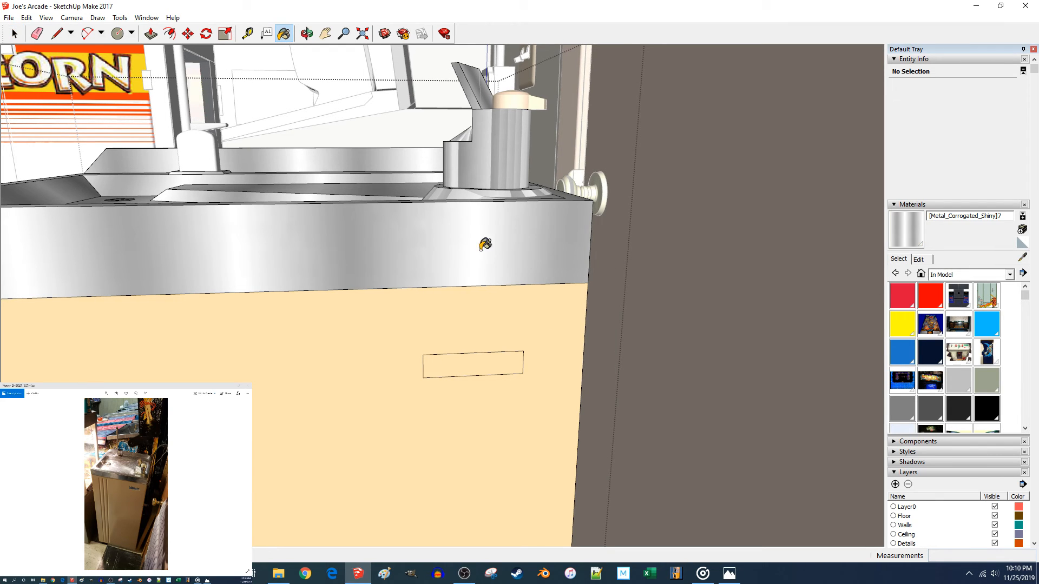
{"action": "left_click", "coordinate": [481, 361]}
{"action": "key", "text": "space"}
Raise the metal plate on the cabinet front in two moves of about 0.5" and 0.2", and close the fountain's group.
{"action": "double_click", "coordinate": [477, 367]}
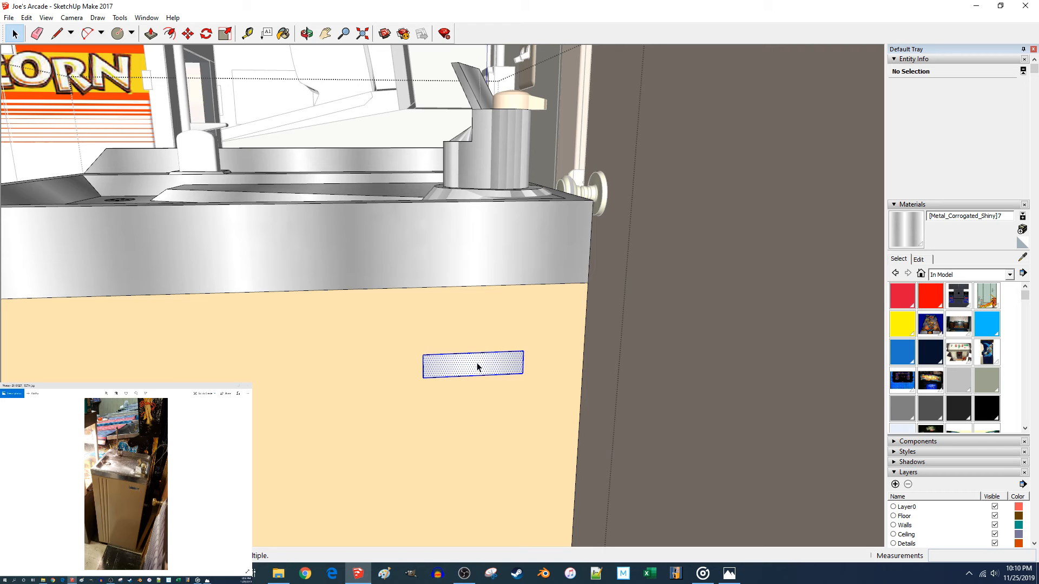
{"action": "key", "text": "m"}
{"action": "left_click", "coordinate": [473, 364]}
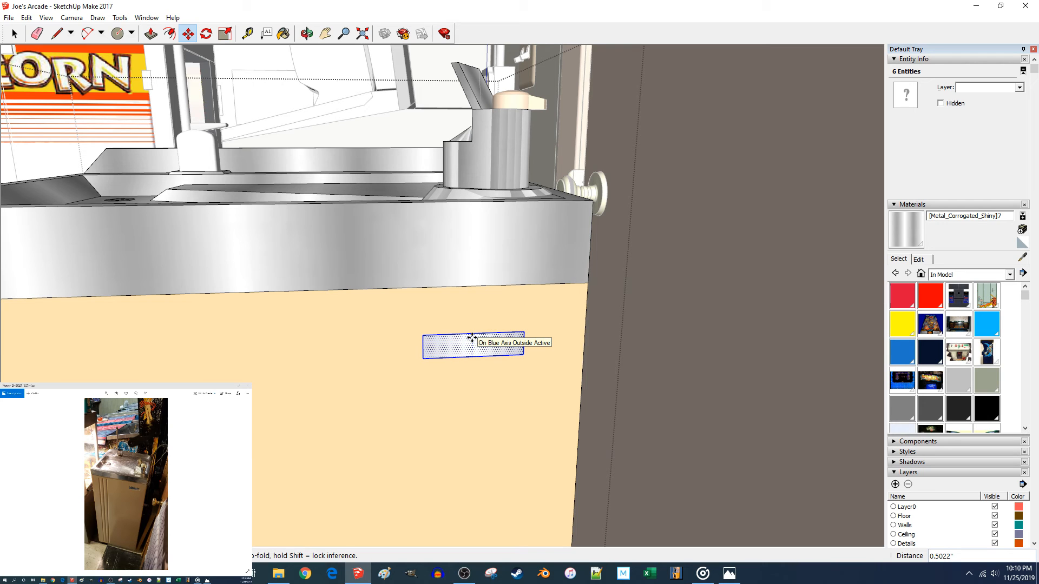
{"action": "left_click", "coordinate": [472, 339]}
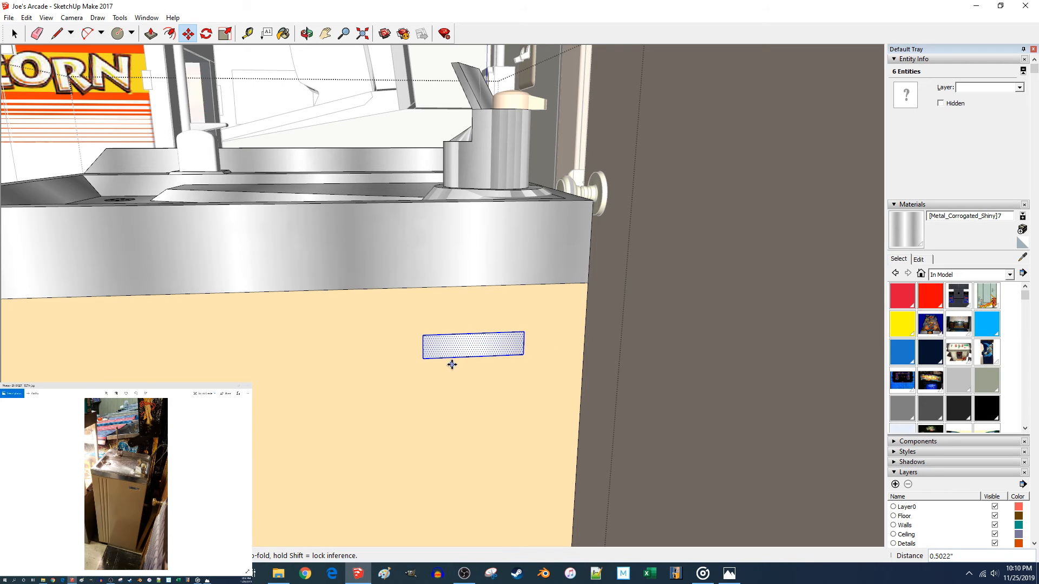
{"action": "left_click", "coordinate": [457, 348]}
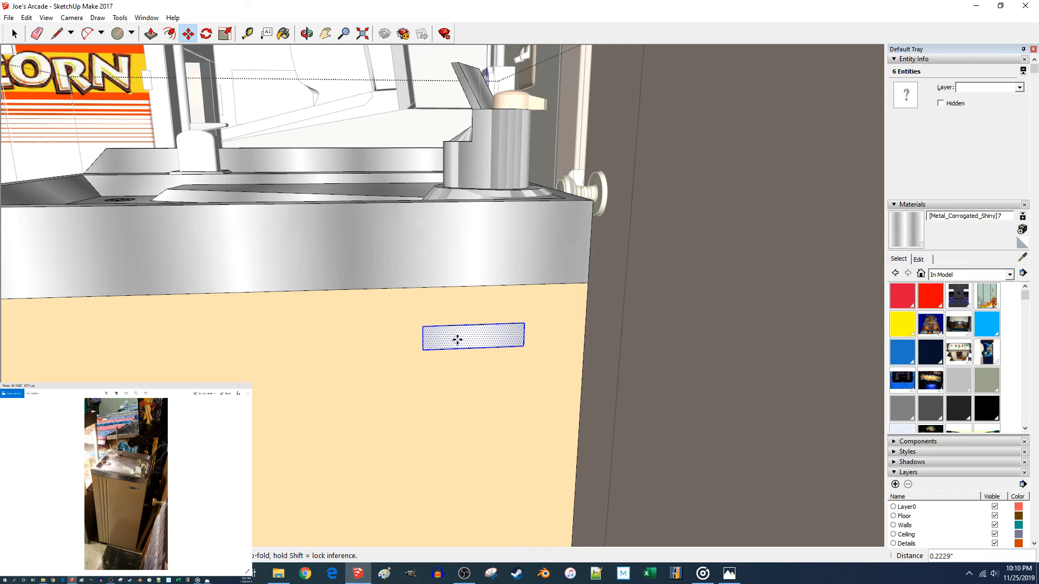
{"action": "left_click", "coordinate": [457, 341]}
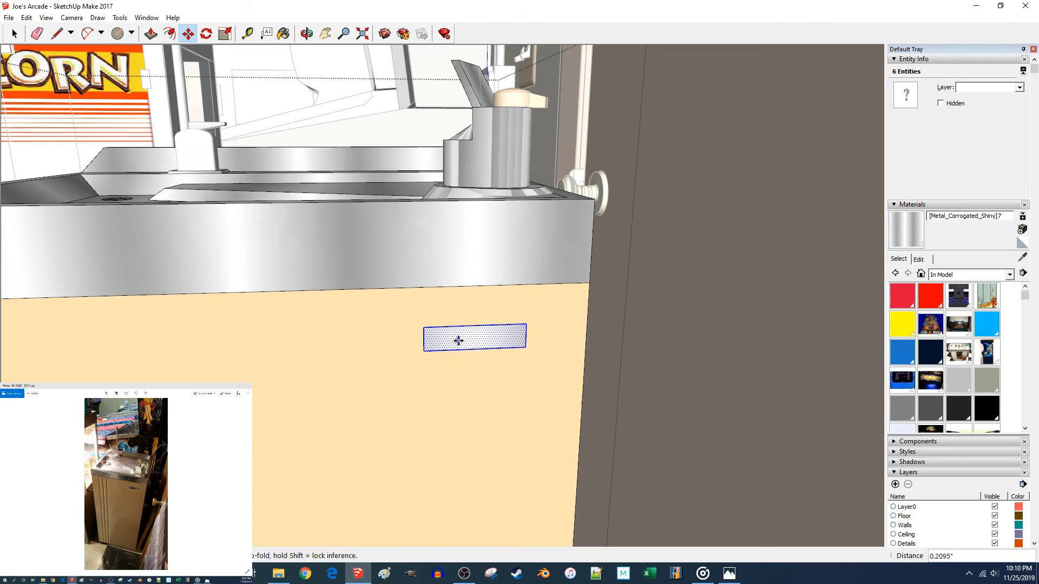
{"action": "key", "text": "space"}
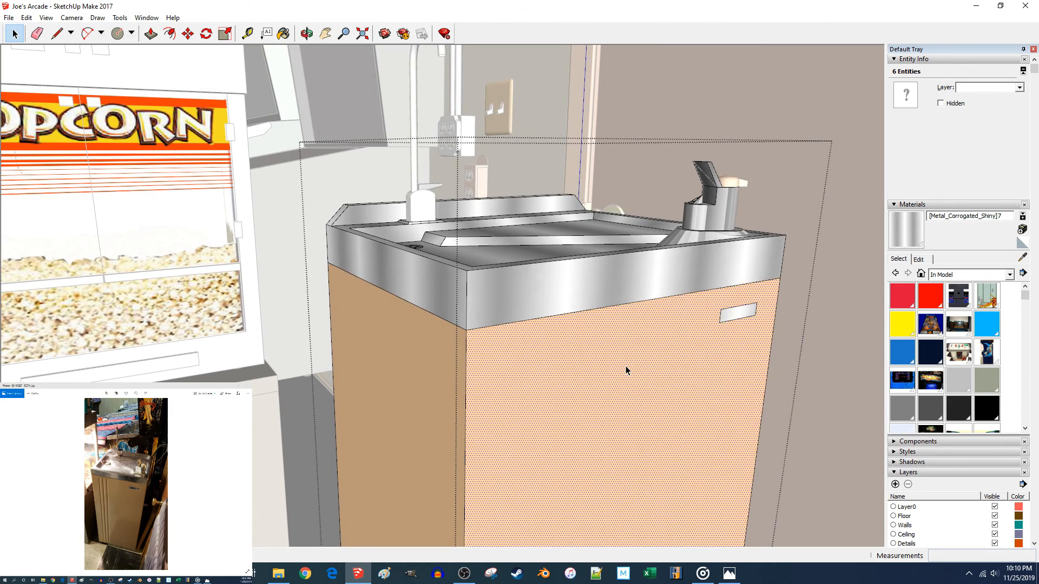
{"action": "left_click", "coordinate": [626, 367]}
{"action": "scroll", "coordinate": [628, 369], "scroll_direction": "down", "scroll_amount": 1}
{"action": "left_click", "coordinate": [795, 187]}
{"action": "scroll", "coordinate": [626, 291], "scroll_direction": "down", "scroll_amount": 1}
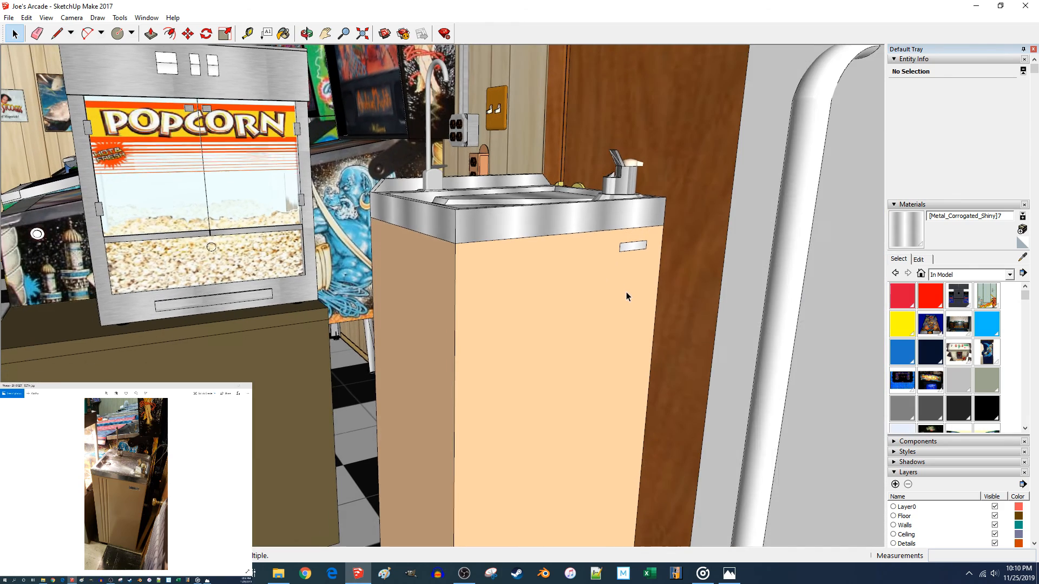
Open the fountain for editing and draw a 20-sided circle of 0.25" radius on the cabinet front's upper left area.
{"action": "double_click", "coordinate": [562, 313]}
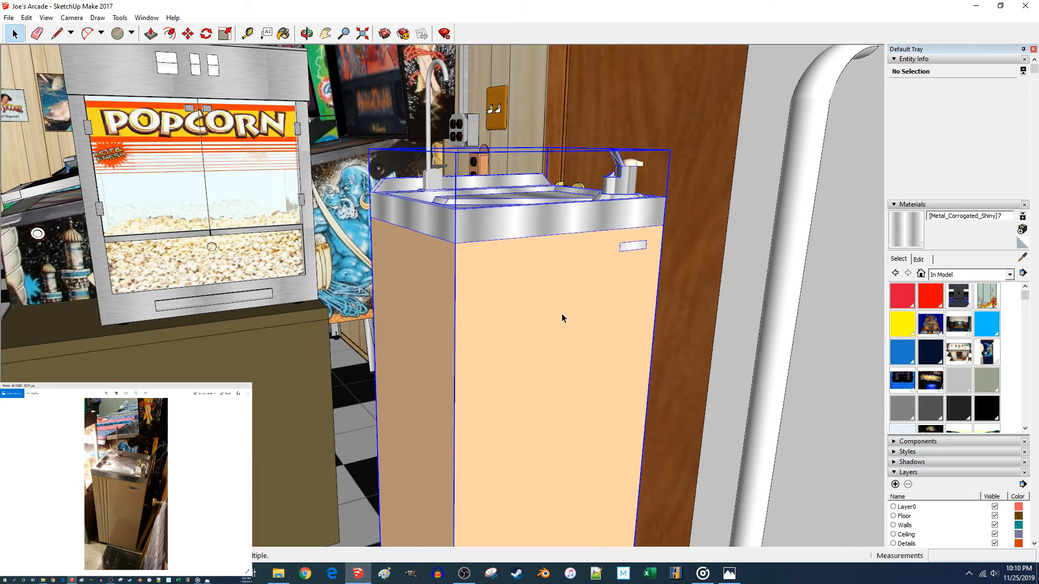
{"action": "scroll", "coordinate": [562, 313], "scroll_direction": "up", "scroll_amount": 2}
{"action": "scroll", "coordinate": [563, 313], "scroll_direction": "up", "scroll_amount": 3}
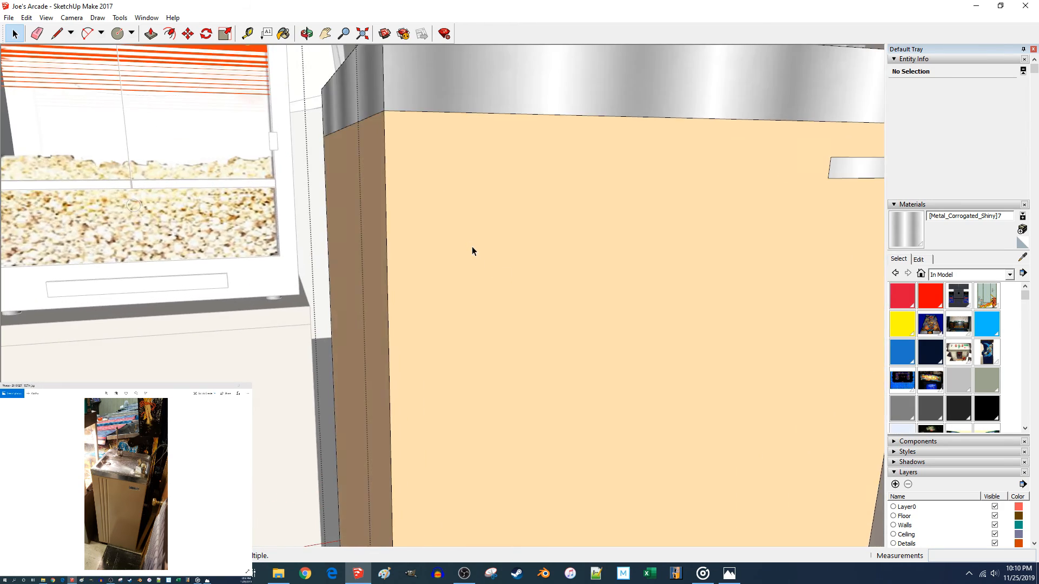
{"action": "key", "text": "l"}
{"action": "key", "text": "c"}
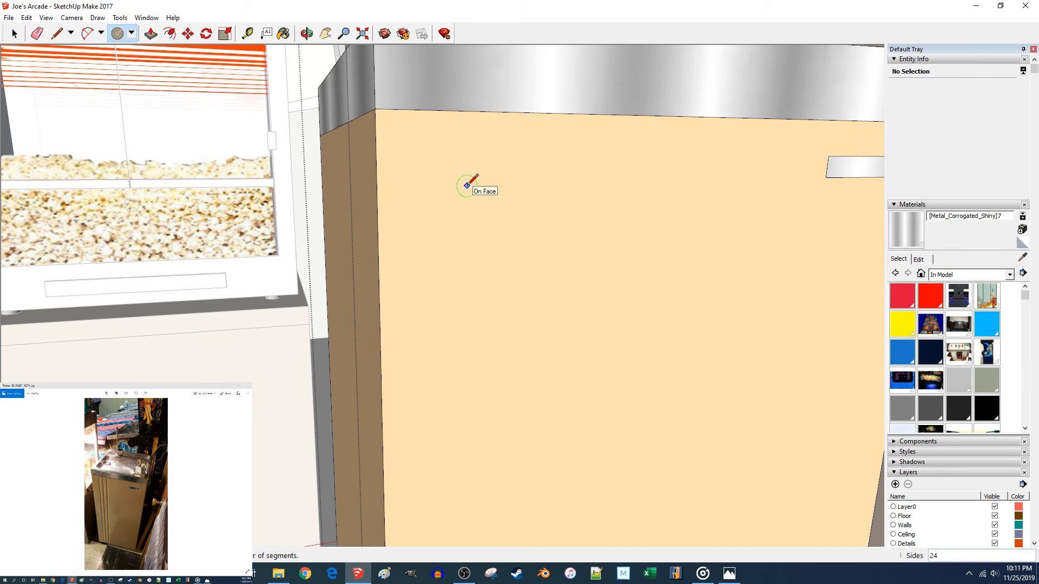
{"action": "left_click", "coordinate": [463, 191]}
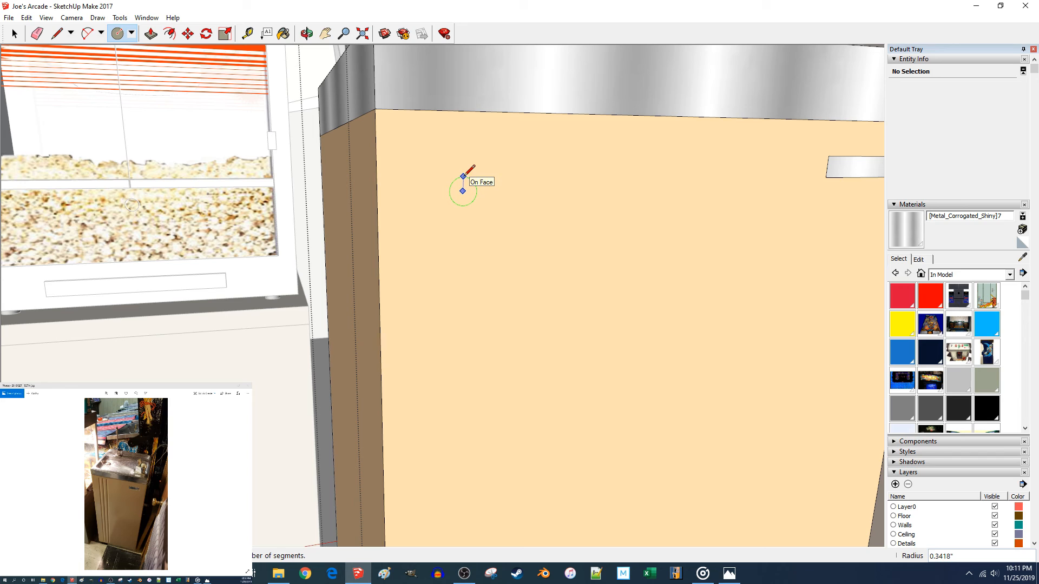
{"action": "key", "text": "Escape"}
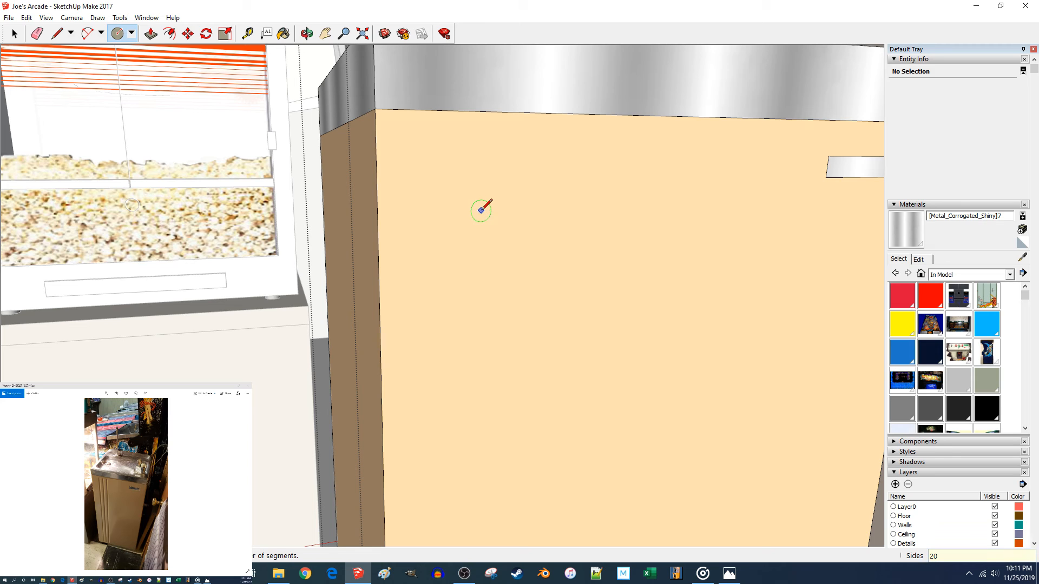
{"action": "left_click", "coordinate": [466, 214]}
{"action": "key", "text": "Return"}
{"action": "scroll", "coordinate": [466, 206], "scroll_direction": "up", "scroll_amount": 4}
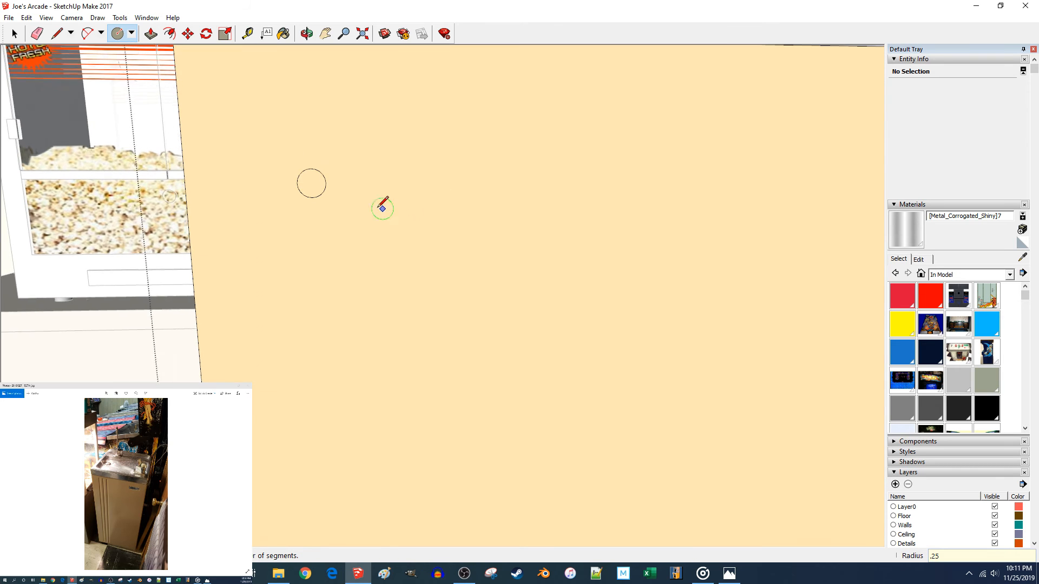
Move the circle about 1.7" straight up the cabinet front, toward the metal rim.
{"action": "key", "text": "space"}
{"action": "key", "text": "m"}
{"action": "middle_click_drag", "start_coordinate": [328, 186], "coordinate": [447, 264]}
{"action": "left_click", "coordinate": [480, 306]}
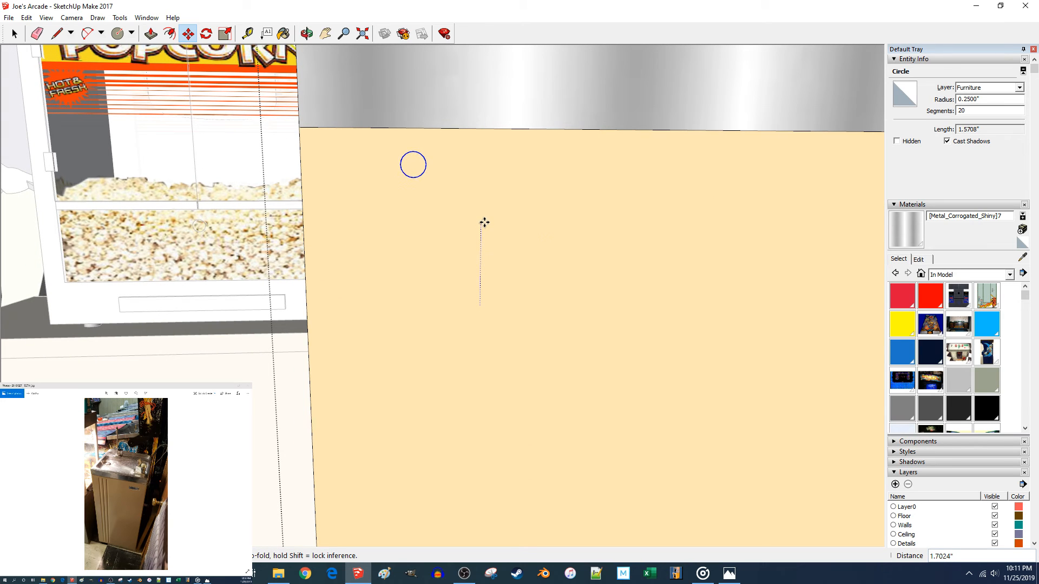
{"action": "left_click", "coordinate": [484, 222]}
{"action": "scroll", "coordinate": [494, 272], "scroll_direction": "down", "scroll_amount": 6}
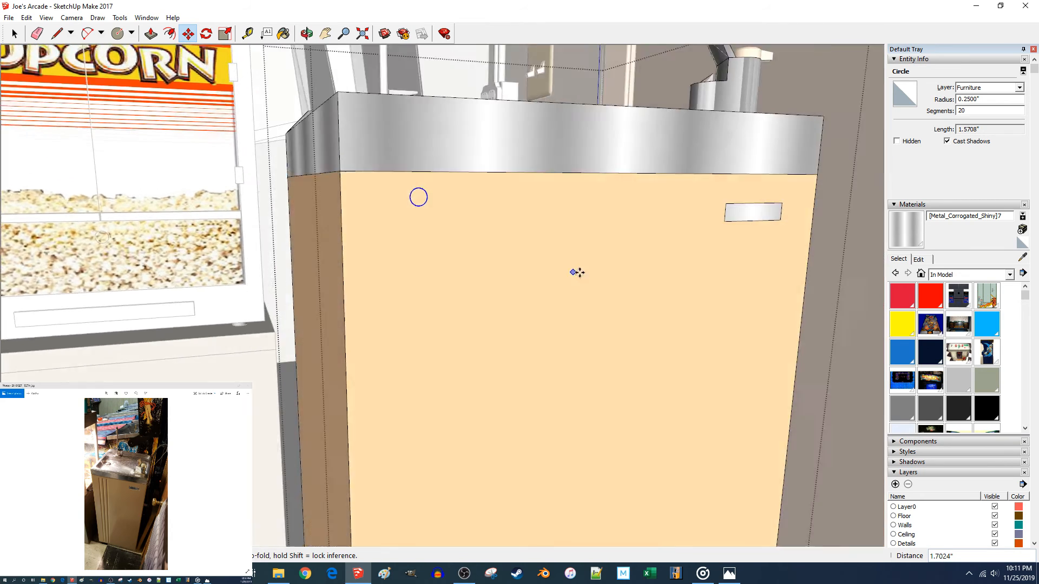
Split the circle into upper and lower halves with a 0.5" line across its diameter.
{"action": "scroll", "coordinate": [546, 286], "scroll_direction": "down", "scroll_amount": 2}
{"action": "scroll", "coordinate": [531, 288], "scroll_direction": "down", "scroll_amount": 2}
{"action": "scroll", "coordinate": [528, 293], "scroll_direction": "down", "scroll_amount": 3}
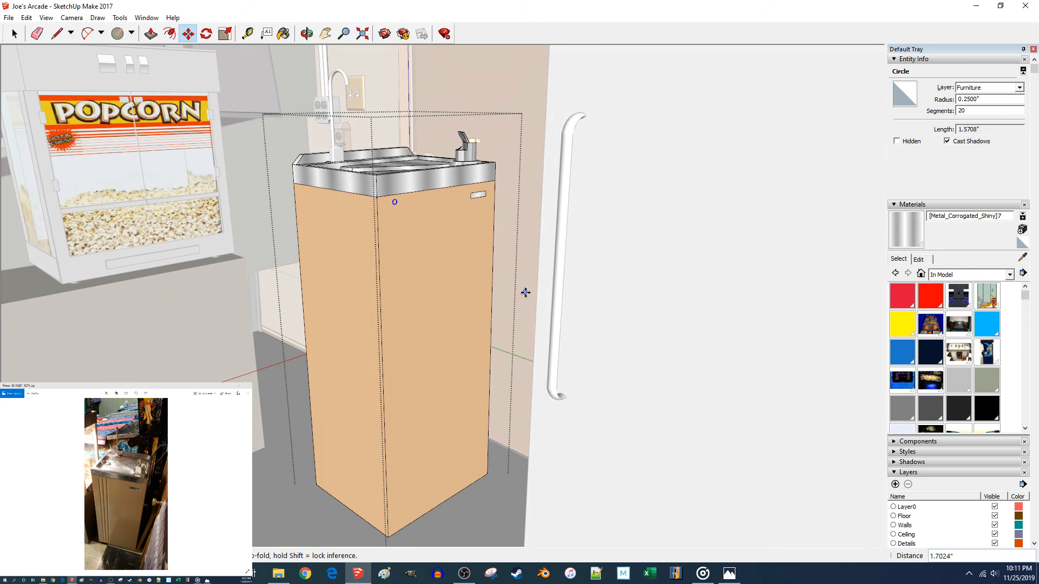
{"action": "scroll", "coordinate": [510, 285], "scroll_direction": "up", "scroll_amount": 3}
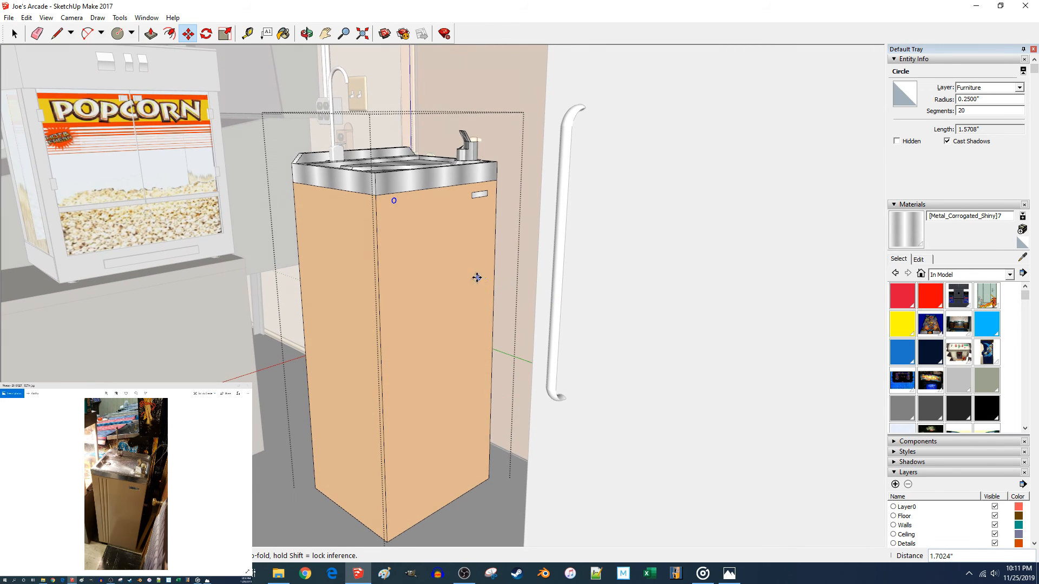
{"action": "scroll", "coordinate": [433, 264], "scroll_direction": "up", "scroll_amount": 1}
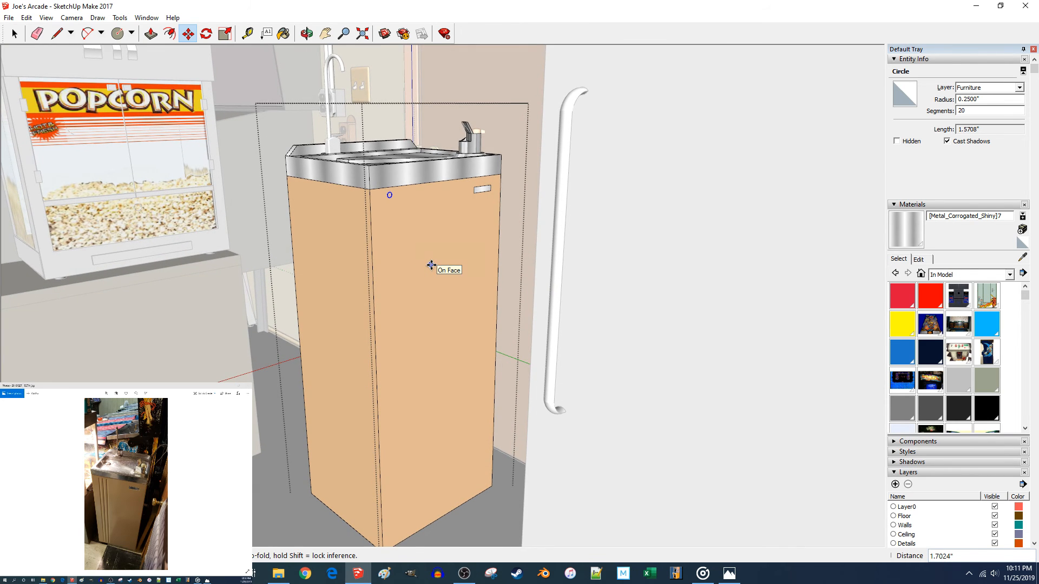
{"action": "scroll", "coordinate": [432, 262], "scroll_direction": "up", "scroll_amount": 1}
{"action": "scroll", "coordinate": [387, 190], "scroll_direction": "up", "scroll_amount": 5}
{"action": "scroll", "coordinate": [329, 193], "scroll_direction": "up", "scroll_amount": 3}
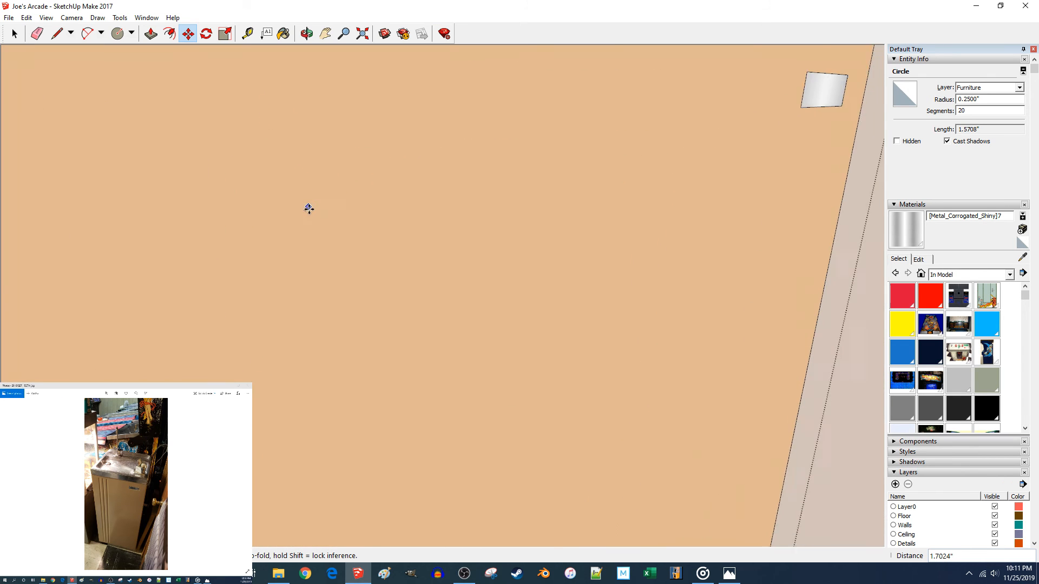
{"action": "scroll", "coordinate": [309, 204], "scroll_direction": "down", "scroll_amount": 2}
{"action": "key", "text": "l"}
{"action": "left_click", "coordinate": [263, 214]}
{"action": "left_click", "coordinate": [311, 209]}
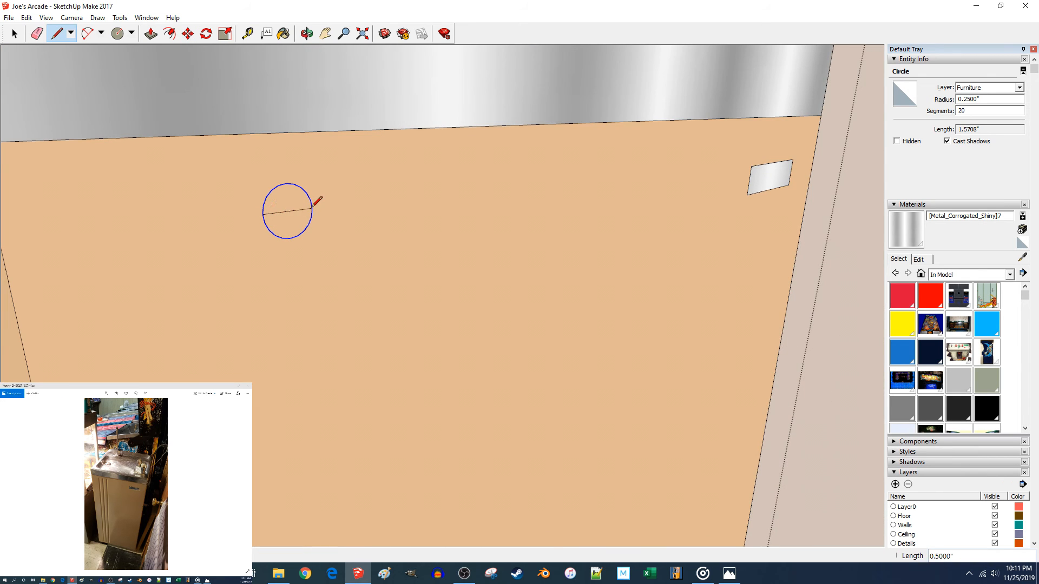
Copy the circle's lower half arc 36" straight down the cabinet front.
{"action": "key", "text": "space"}
{"action": "key", "text": "m"}
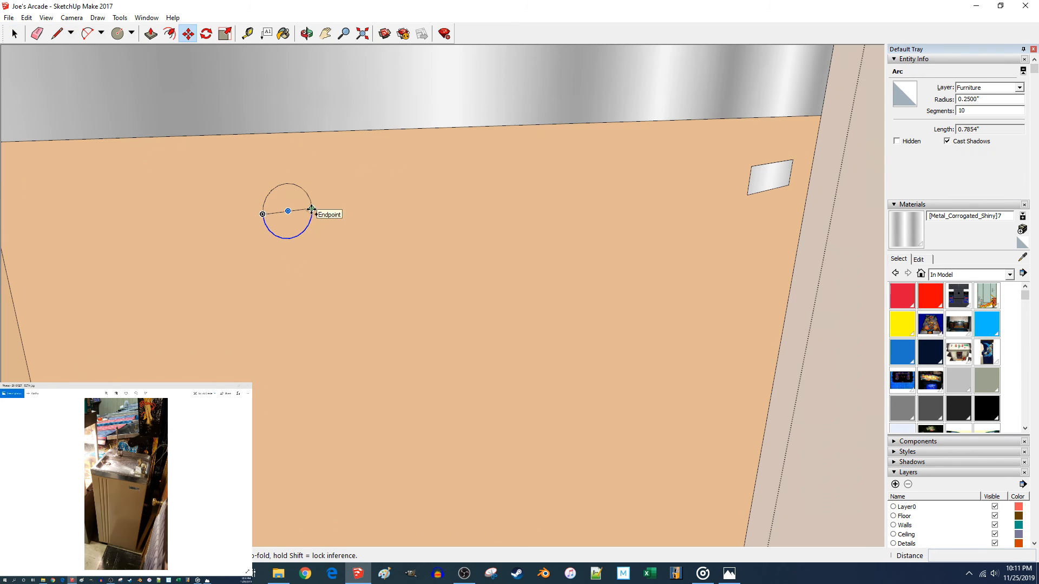
{"action": "left_click", "coordinate": [313, 209]}
{"action": "key", "text": "ctrl"}
{"action": "scroll", "coordinate": [320, 247], "scroll_direction": "down", "scroll_amount": 6}
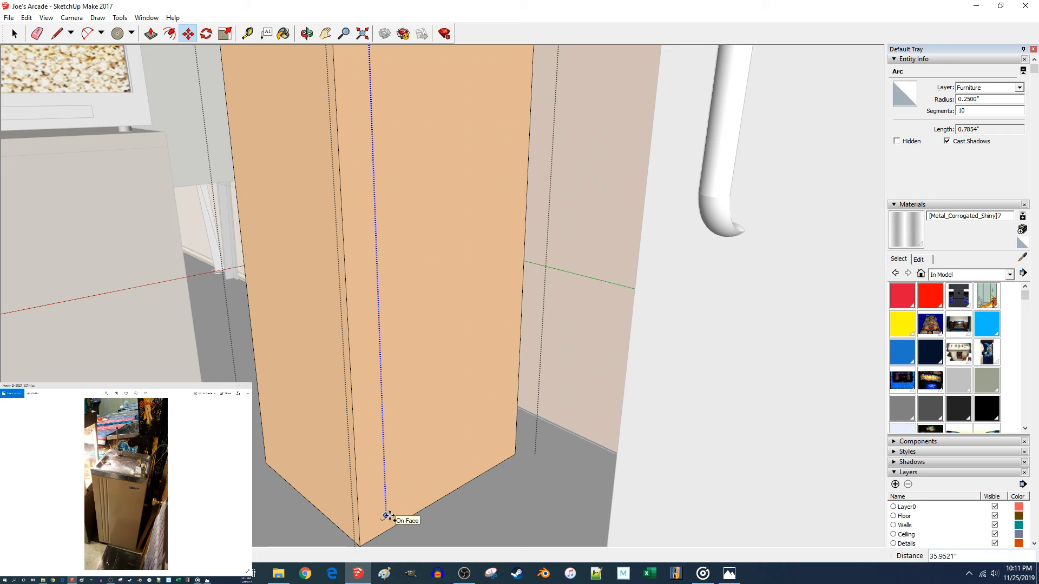
{"action": "type", "text": "36"}
{"action": "key", "text": "Return"}
Draw a vertical line from the copied arc's right endpoint up to the right end of the circle's dividing line.
{"action": "key", "text": "l"}
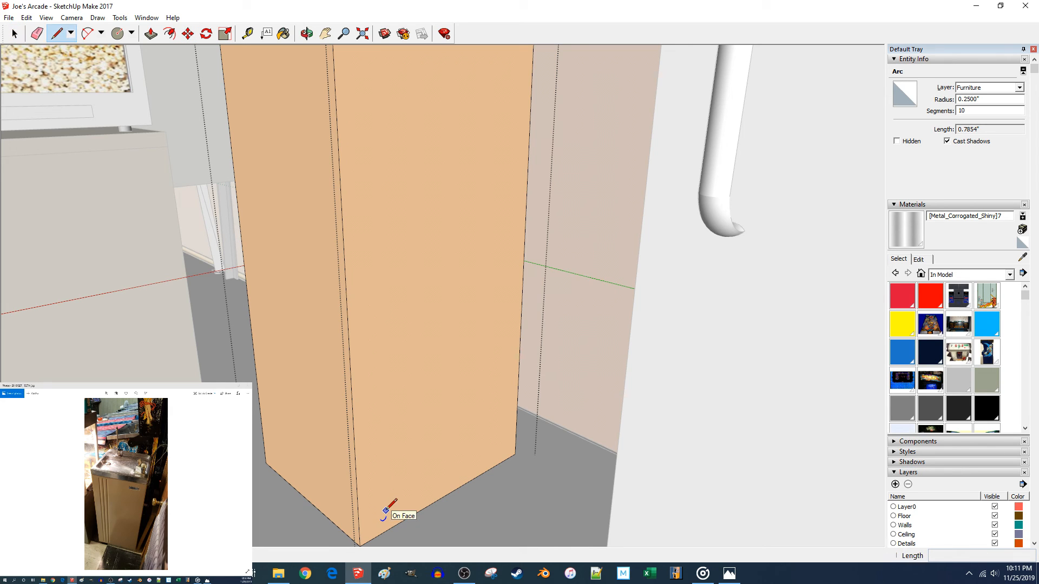
{"action": "left_click", "coordinate": [386, 519]}
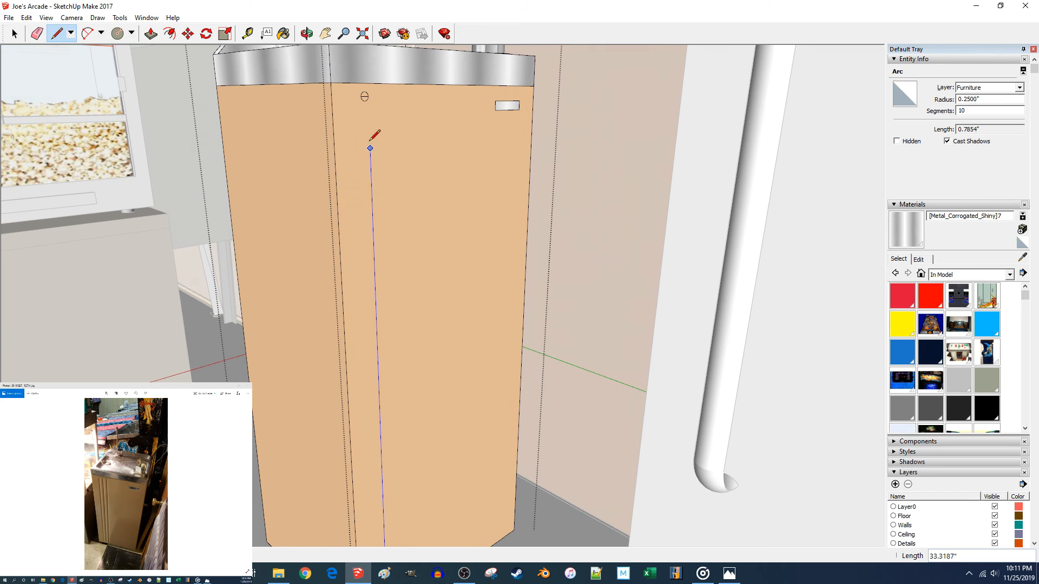
{"action": "scroll", "coordinate": [368, 96], "scroll_direction": "up", "scroll_amount": 5}
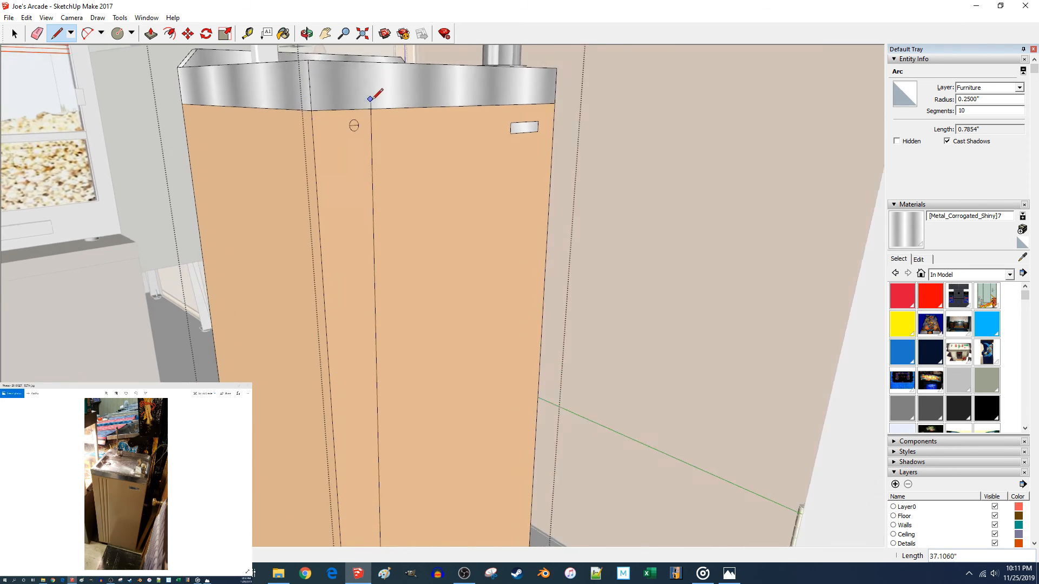
{"action": "left_click", "coordinate": [375, 133]}
{"action": "key", "text": "space"}
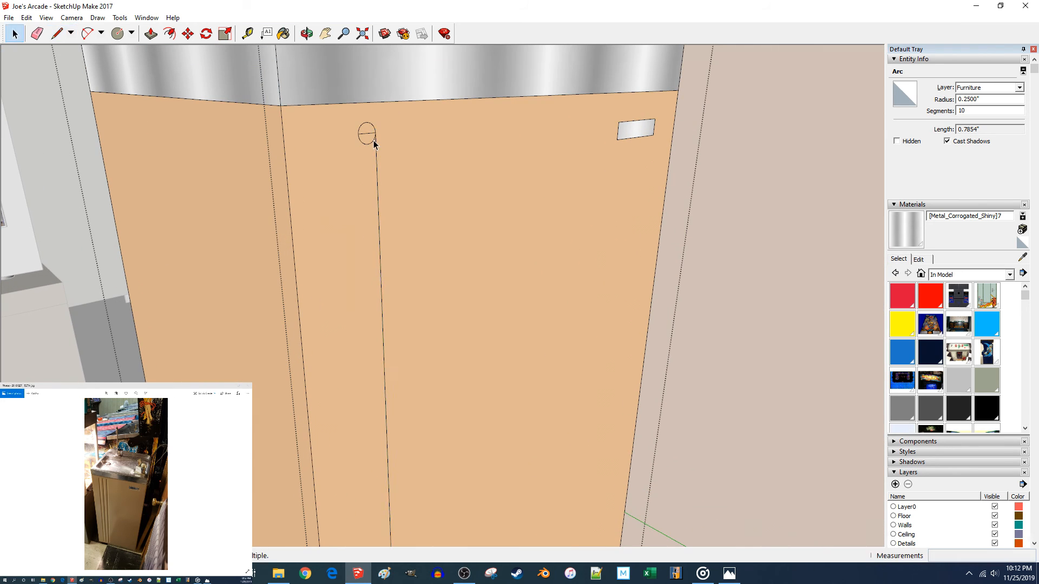
Delete the circle's dividing line and lower arc, and close the slot with a vertical line from the upper arc's left end to the copied arc.
{"action": "left_click", "coordinate": [363, 133]}
{"action": "key", "text": "Delete"}
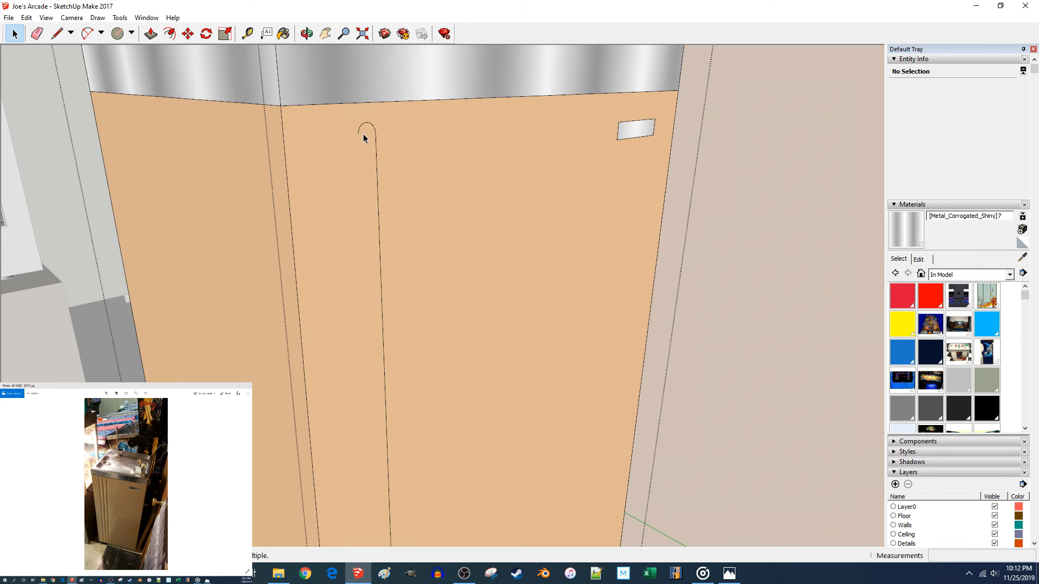
{"action": "key", "text": "l"}
{"action": "left_click", "coordinate": [358, 134]}
{"action": "scroll", "coordinate": [360, 141], "scroll_direction": "down", "scroll_amount": 4}
{"action": "scroll", "coordinate": [372, 211], "scroll_direction": "up", "scroll_amount": 3}
{"action": "scroll", "coordinate": [378, 216], "scroll_direction": "down", "scroll_amount": 3}
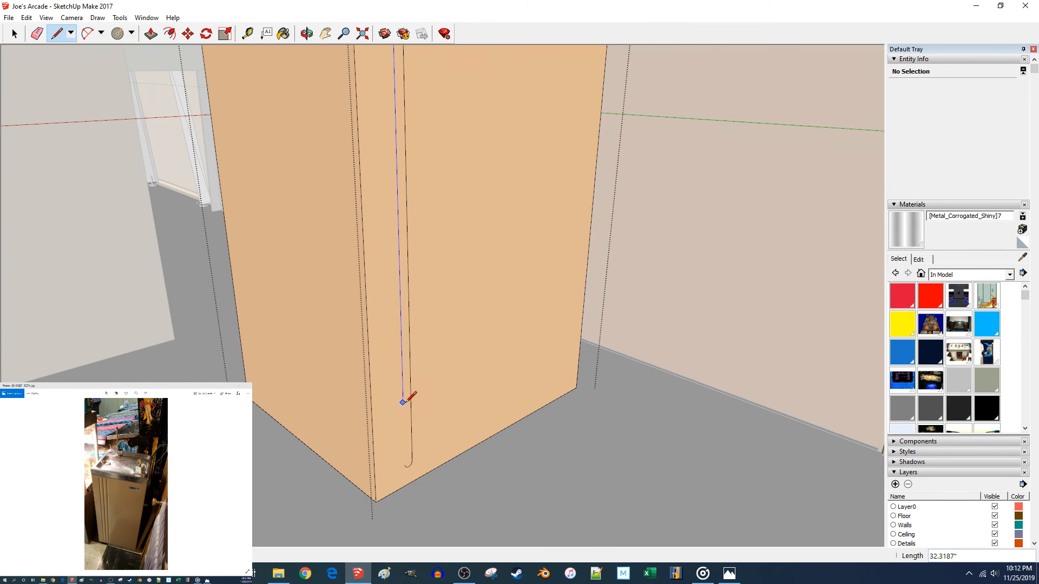
{"action": "left_click", "coordinate": [407, 464]}
{"action": "key", "text": "space"}
Offset the long rounded slot's complete outline inward by 0.15".
{"action": "scroll", "coordinate": [404, 442], "scroll_direction": "up", "scroll_amount": 5}
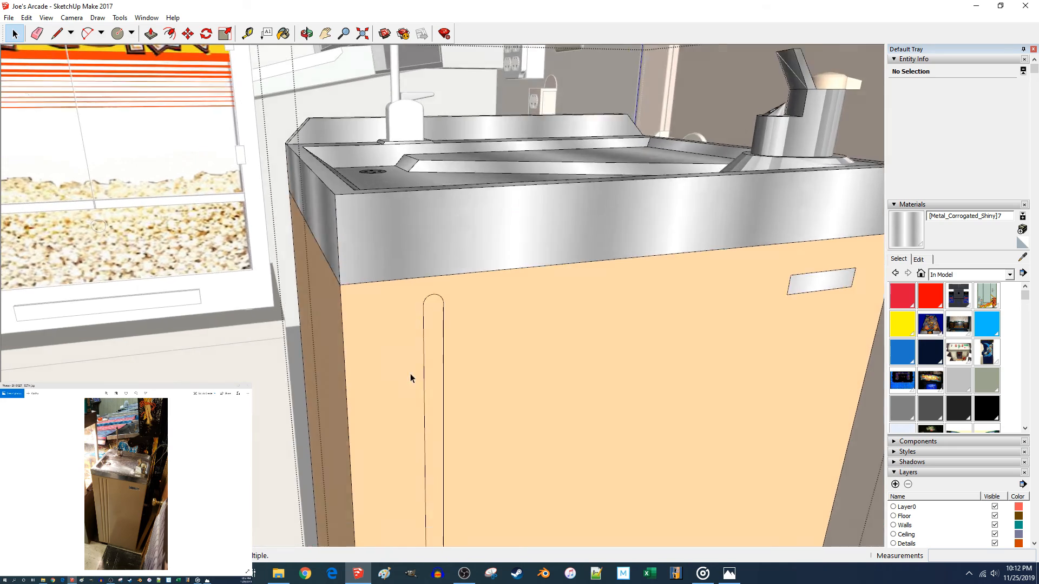
{"action": "middle_click_drag", "start_coordinate": [410, 373], "coordinate": [407, 303]}
{"action": "left_click", "coordinate": [418, 263]}
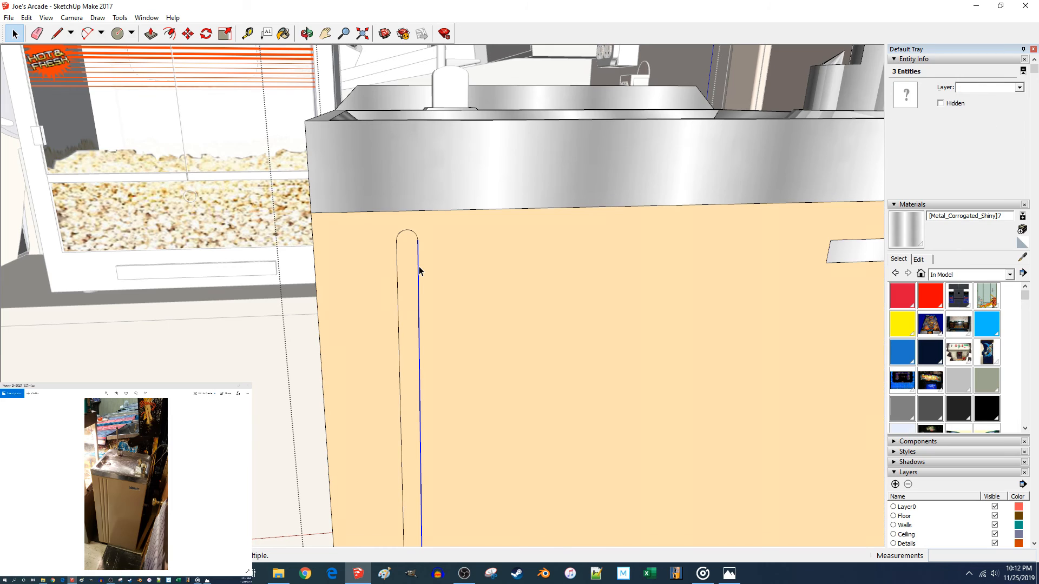
{"action": "left_click", "coordinate": [419, 267]}
{"action": "left_click", "coordinate": [419, 262]}
{"action": "left_click", "coordinate": [409, 243]}
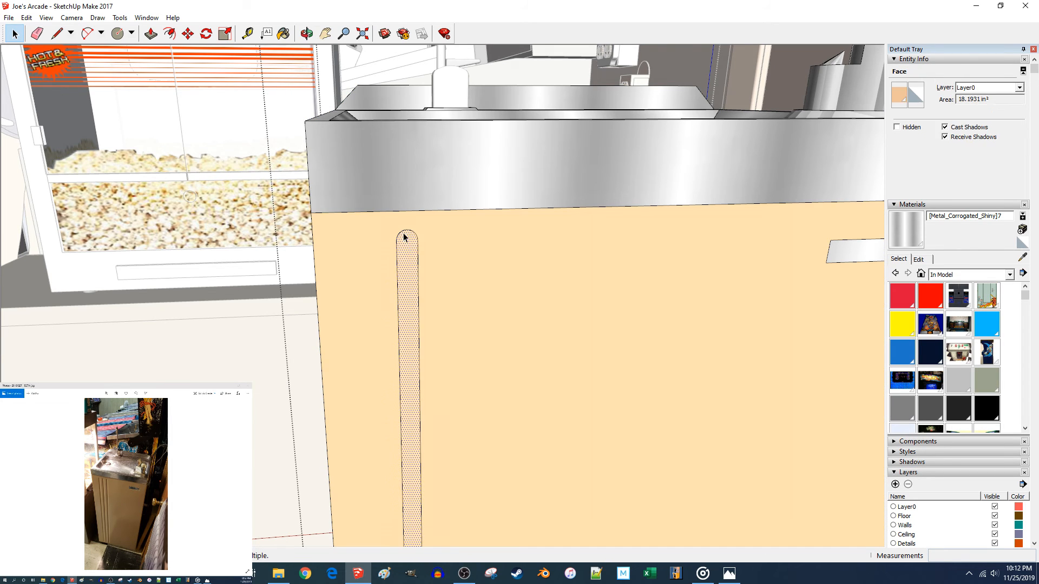
{"action": "left_click", "coordinate": [403, 232]}
{"action": "left_click", "coordinate": [397, 249], "text": "shift"}
{"action": "left_click", "coordinate": [418, 259], "text": "shift"}
{"action": "scroll", "coordinate": [430, 320], "scroll_direction": "down", "scroll_amount": 3}
{"action": "scroll", "coordinate": [414, 381], "scroll_direction": "up", "scroll_amount": 4}
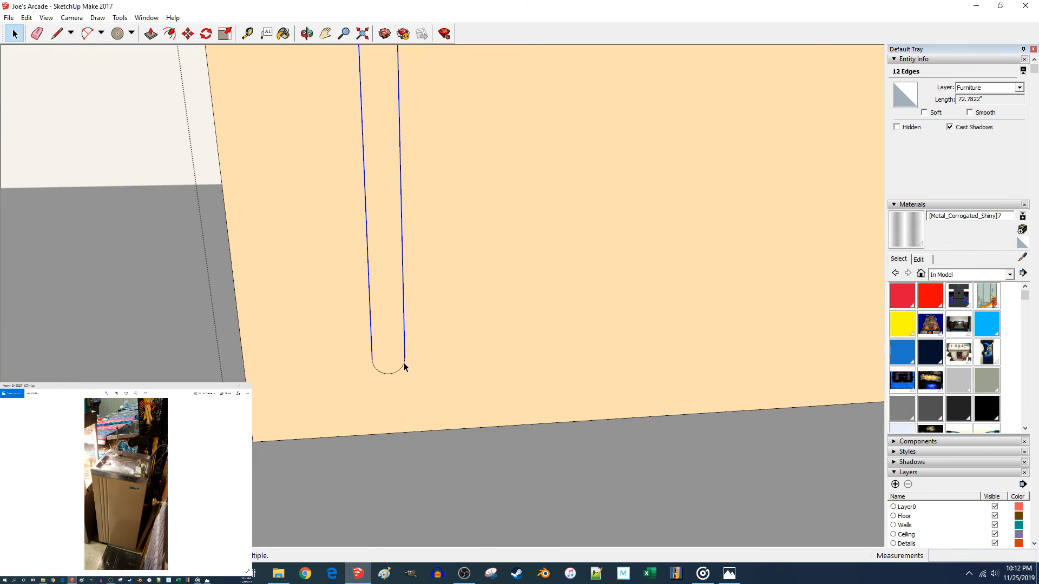
{"action": "left_click", "coordinate": [404, 372], "text": "shift"}
{"action": "left_click", "coordinate": [170, 34]}
{"action": "left_click", "coordinate": [366, 203]}
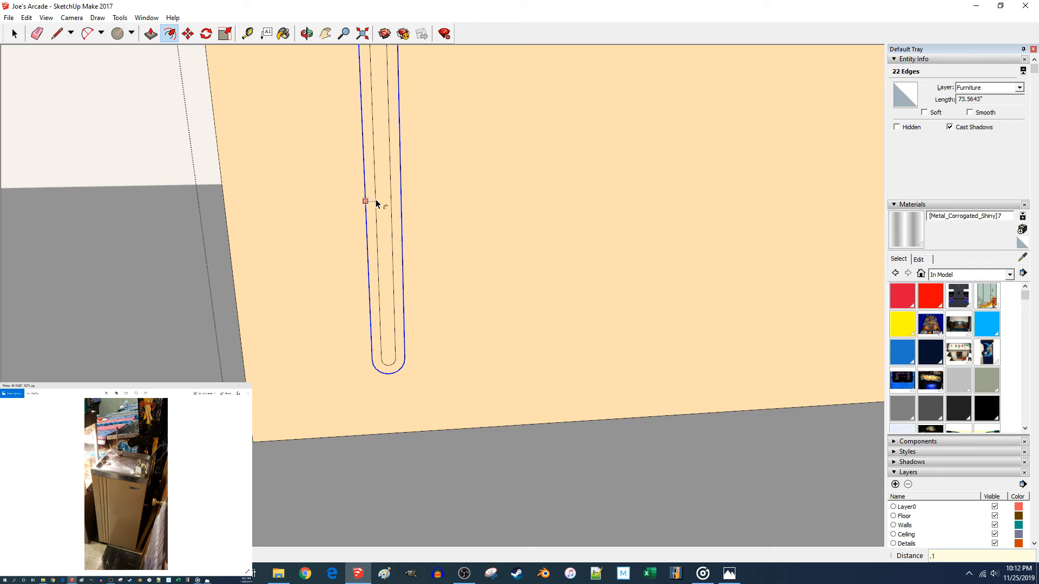
{"action": "key", "text": "Return"}
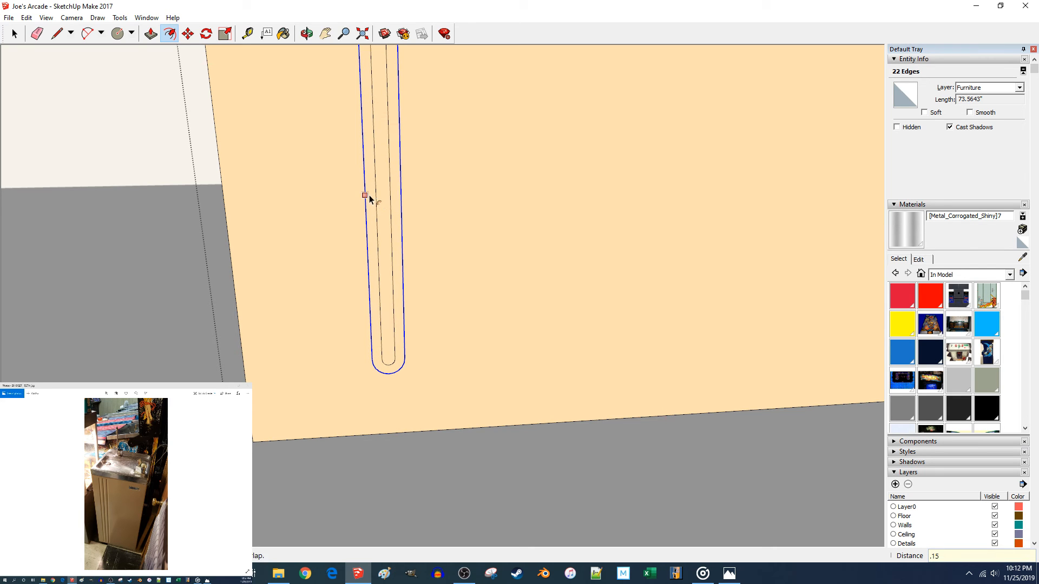
Copy both slot outlines 2" across the cabinet front toward the nameplate, dividing the distance by 2 to make three evenly spaced slots.
{"action": "key", "text": "space"}
{"action": "left_click", "coordinate": [376, 209], "text": "ctrl"}
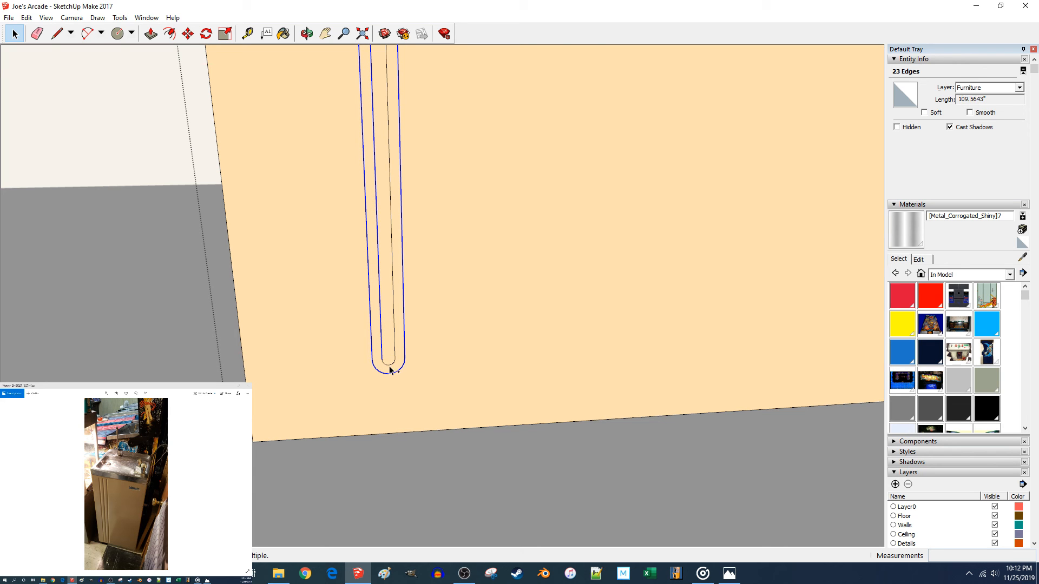
{"action": "left_click", "coordinate": [395, 346], "text": "ctrl"}
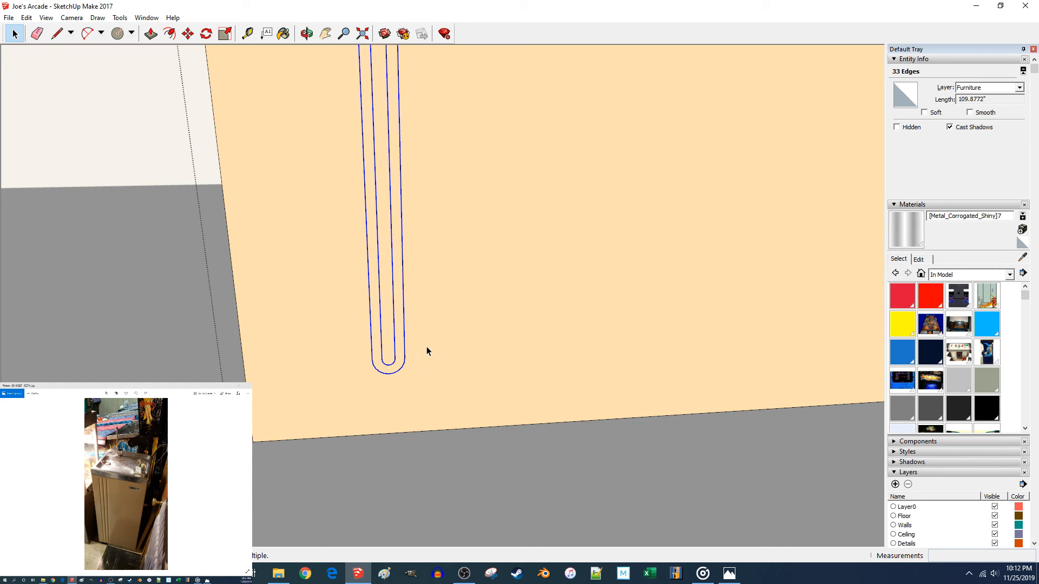
{"action": "scroll", "coordinate": [428, 346], "scroll_direction": "up", "scroll_amount": 8}
{"action": "scroll", "coordinate": [402, 349], "scroll_direction": "down", "scroll_amount": 8}
{"action": "middle_click_drag", "start_coordinate": [487, 287], "coordinate": [497, 420], "text": "shift"}
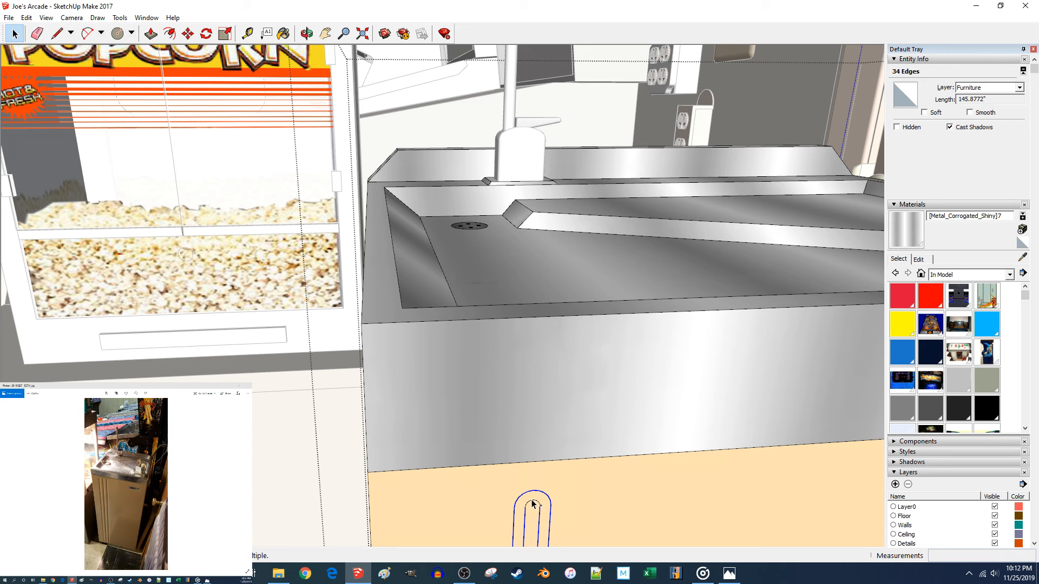
{"action": "key", "text": "m"}
{"action": "scroll", "coordinate": [701, 415], "scroll_direction": "down", "scroll_amount": 6}
{"action": "middle_click_drag", "start_coordinate": [700, 415], "coordinate": [656, 359]}
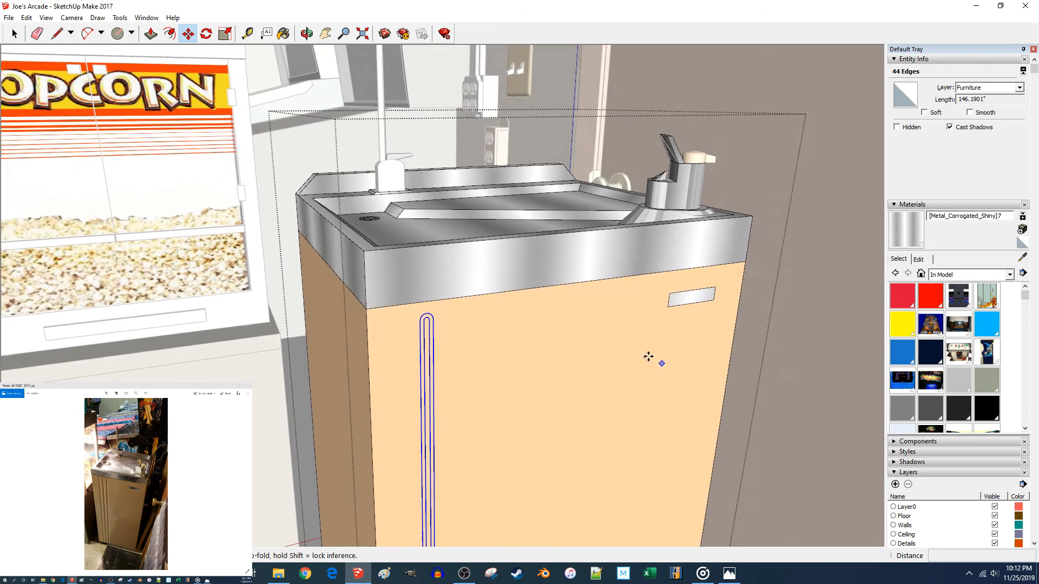
{"action": "left_click", "coordinate": [480, 361]}
{"action": "key", "text": "ctrl"}
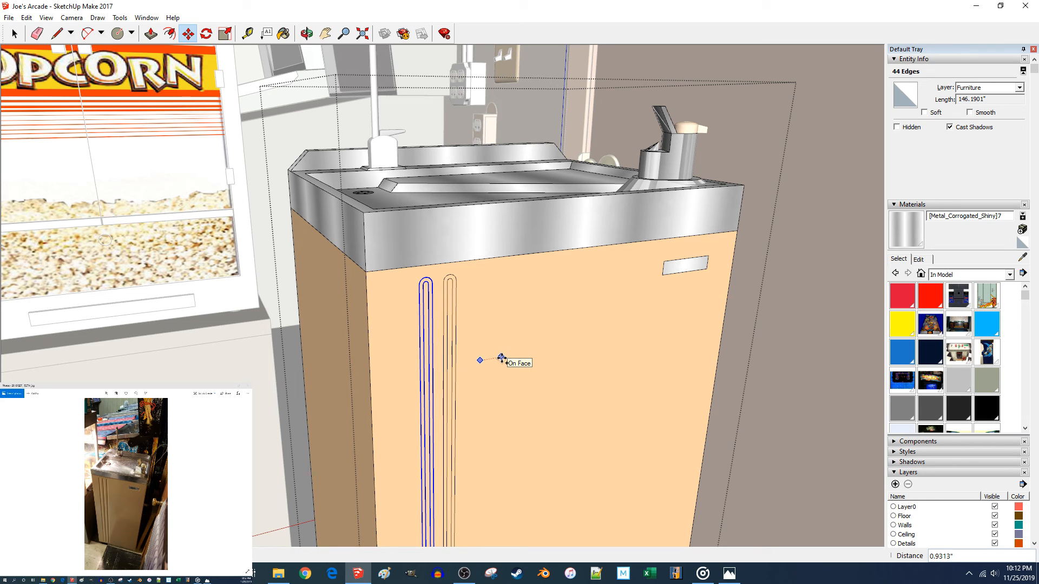
{"action": "left_click", "coordinate": [502, 358]}
{"action": "type", "text": "1"}
{"action": "key", "text": "Return"}
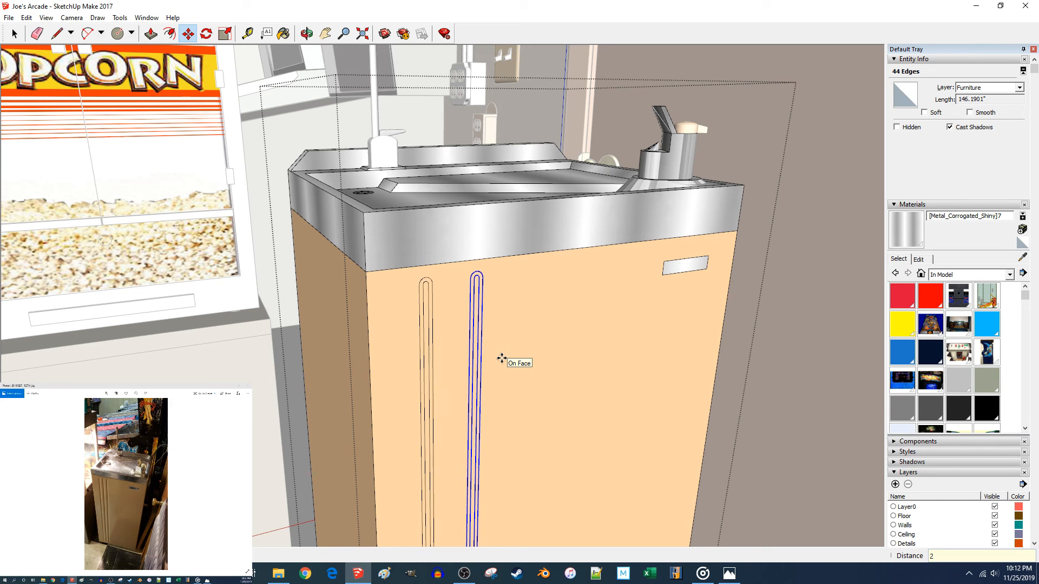
{"action": "type", "text": "/2"}
{"action": "key", "text": "Return"}
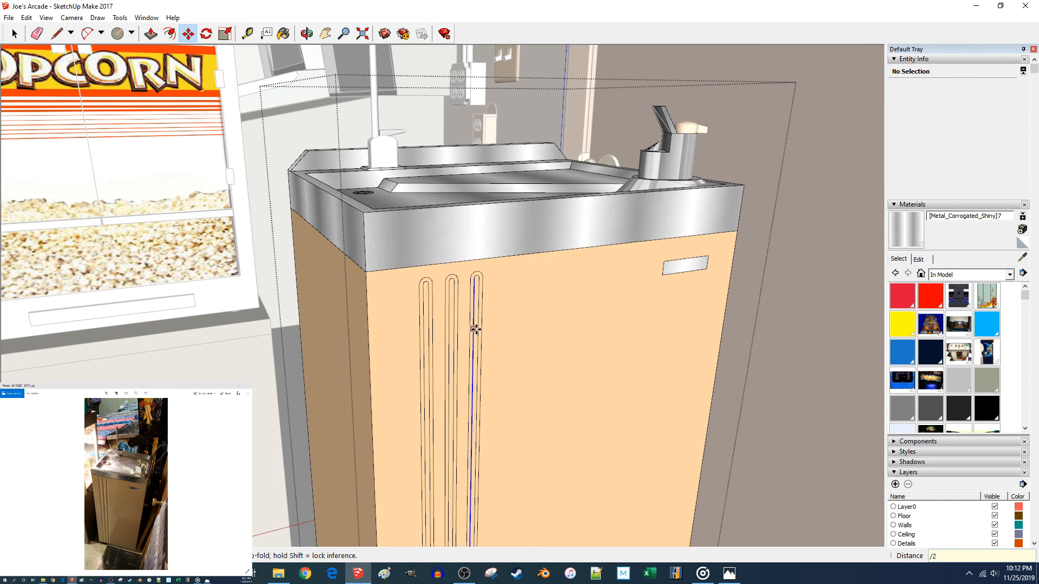
Retrace a short edge segment near the top of the middle slot's inner outline to separate its inner face.
{"action": "key", "text": "space"}
{"action": "scroll", "coordinate": [456, 293], "scroll_direction": "up", "scroll_amount": 8}
{"action": "left_click", "coordinate": [478, 308]}
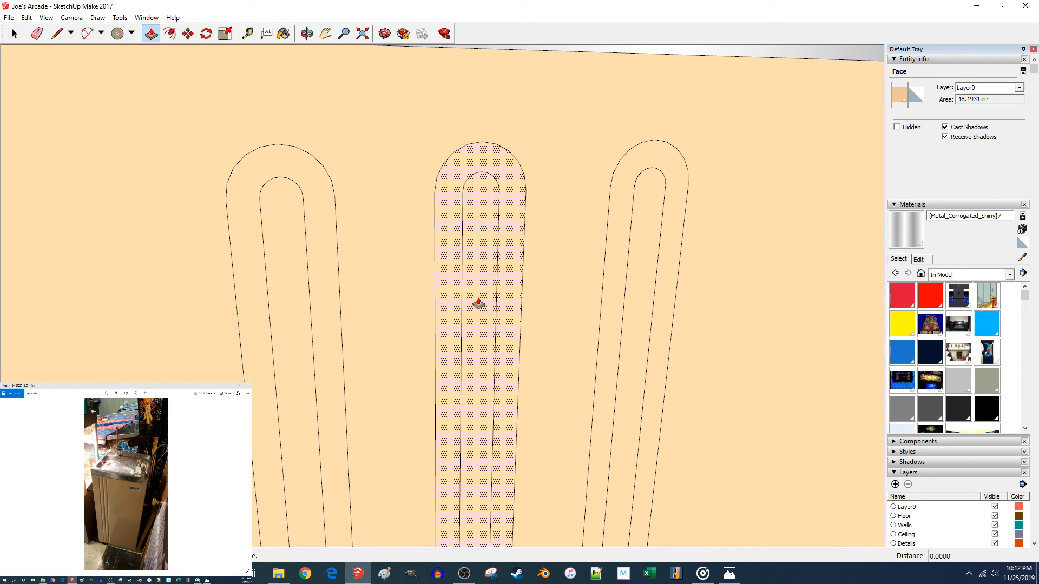
{"action": "key", "text": "m"}
{"action": "key", "text": "space"}
{"action": "key", "text": "l"}
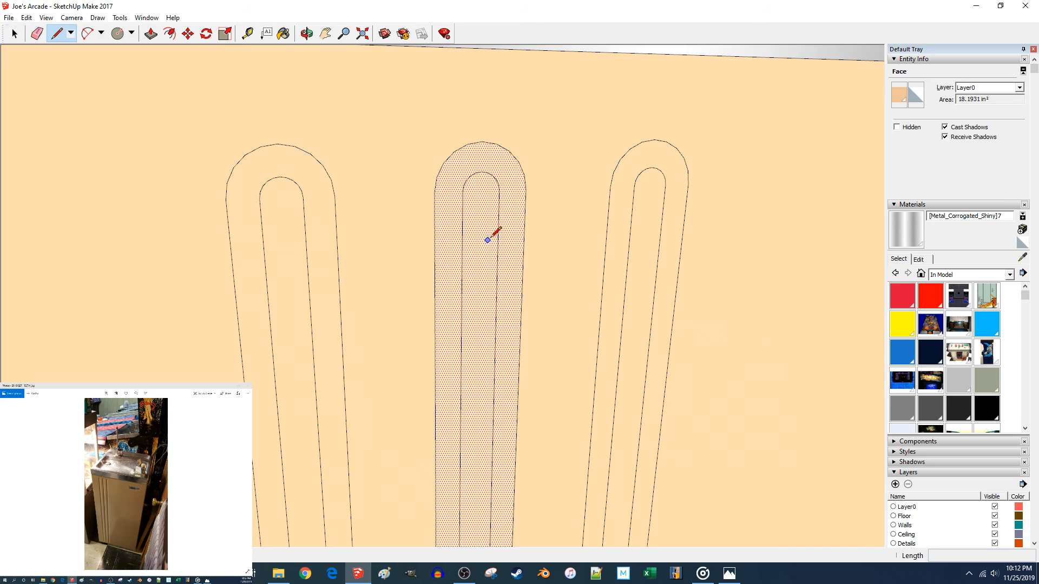
{"action": "left_click", "coordinate": [499, 191]}
{"action": "left_click", "coordinate": [499, 185]}
{"action": "key", "text": "space"}
Move the middle slot's inner face 0.025" straight into the cabinet to form a sloped groove.
{"action": "left_click", "coordinate": [485, 198]}
{"action": "key", "text": "p"}
{"action": "key", "text": "m"}
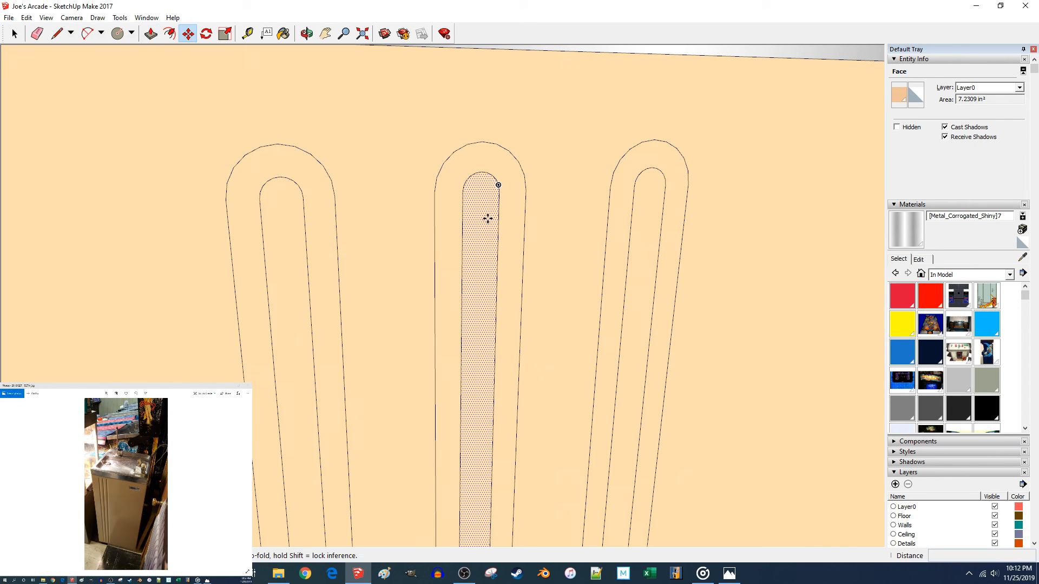
{"action": "left_click", "coordinate": [485, 218]}
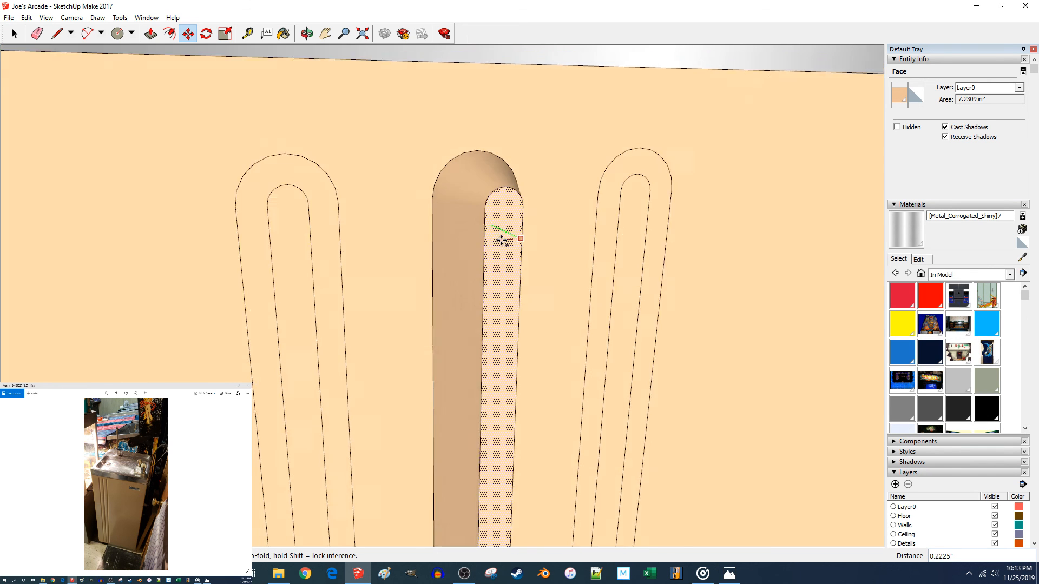
{"action": "scroll", "coordinate": [501, 239], "scroll_direction": "down", "scroll_amount": 5}
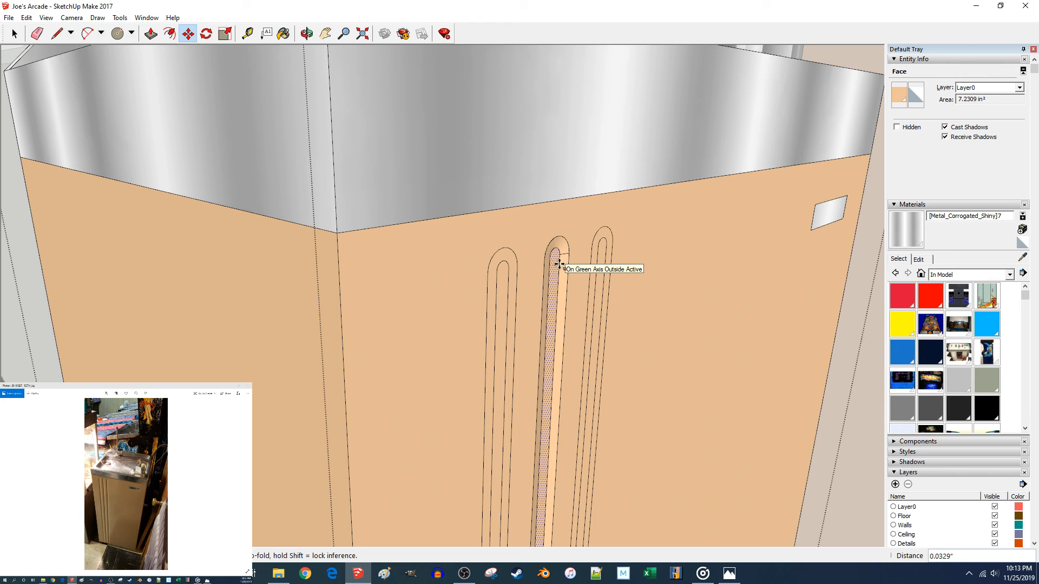
{"action": "type", "text": ".025"}
{"action": "key", "text": "Return"}
{"action": "key", "text": "space"}
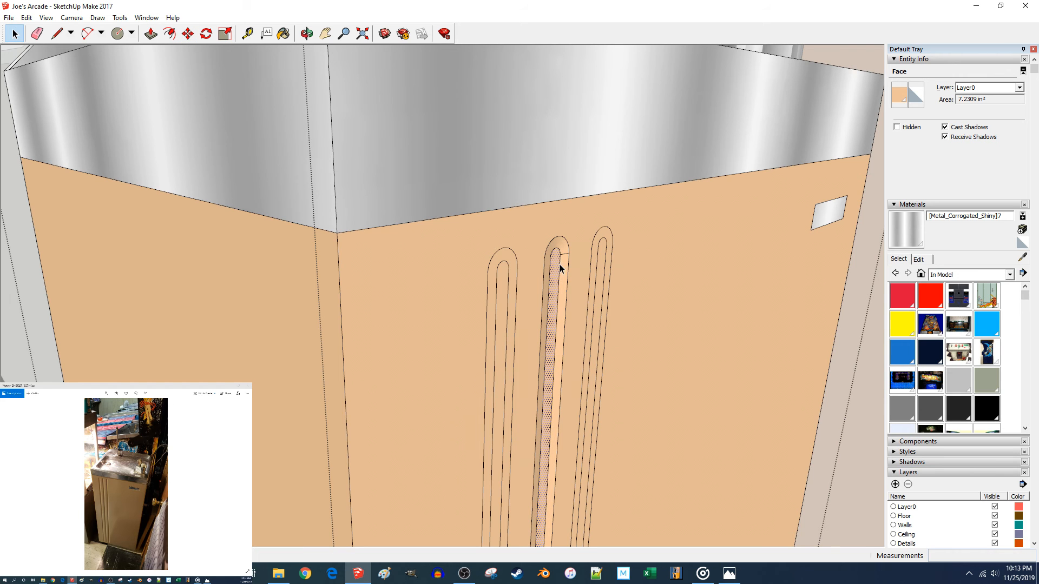
Hide the short sloped edge near the top of the middle groove.
{"action": "right_click", "coordinate": [568, 255]}
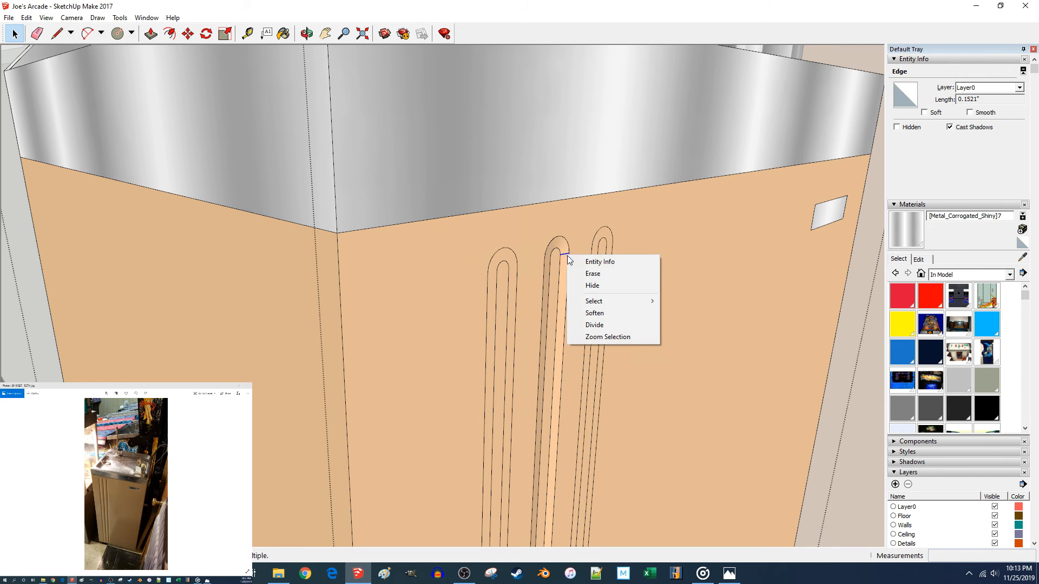
{"action": "left_click", "coordinate": [590, 285]}
{"action": "scroll", "coordinate": [584, 279], "scroll_direction": "down", "scroll_amount": 10}
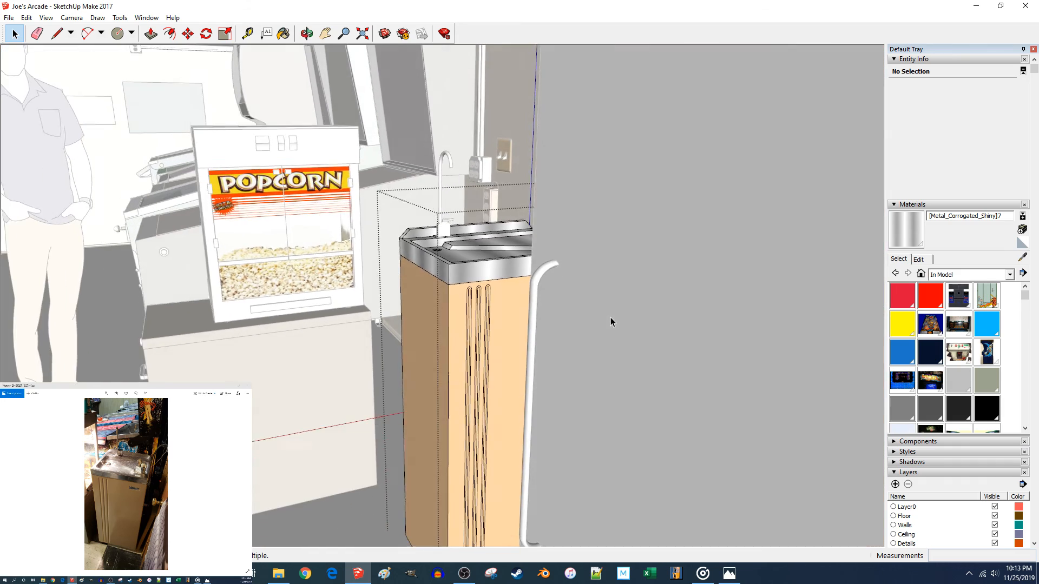
{"action": "scroll", "coordinate": [586, 318], "scroll_direction": "up", "scroll_amount": 10}
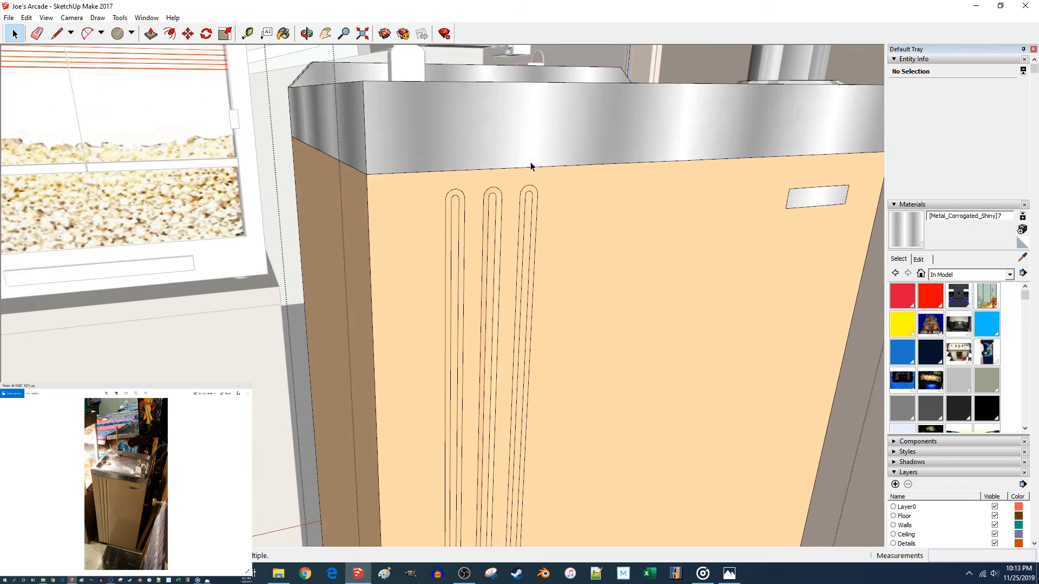
{"action": "scroll", "coordinate": [502, 237], "scroll_direction": "up", "scroll_amount": 1}
{"action": "double_click", "coordinate": [514, 222]}
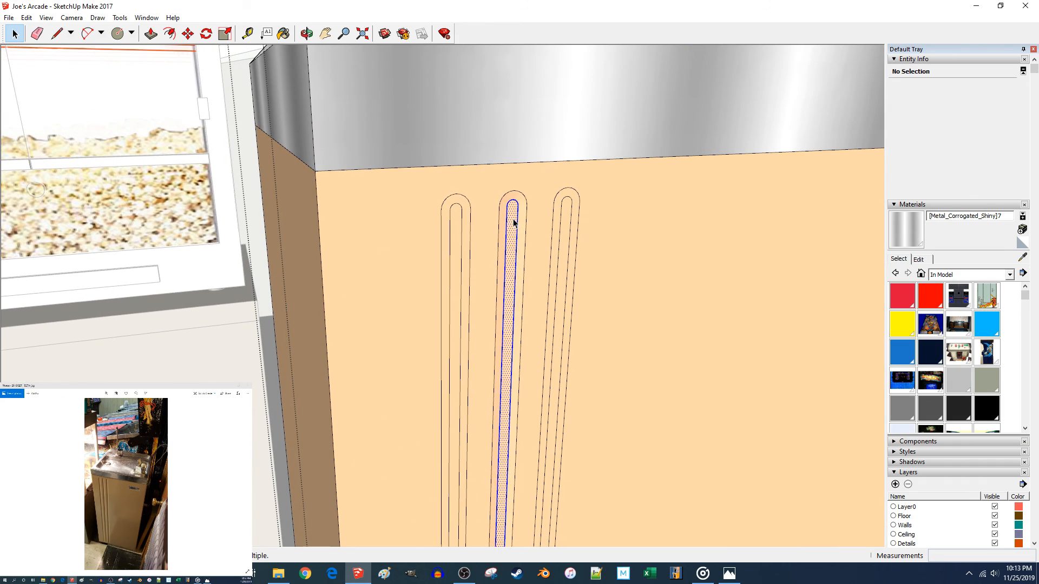
{"action": "double_click", "coordinate": [523, 220], "text": "ctrl"}
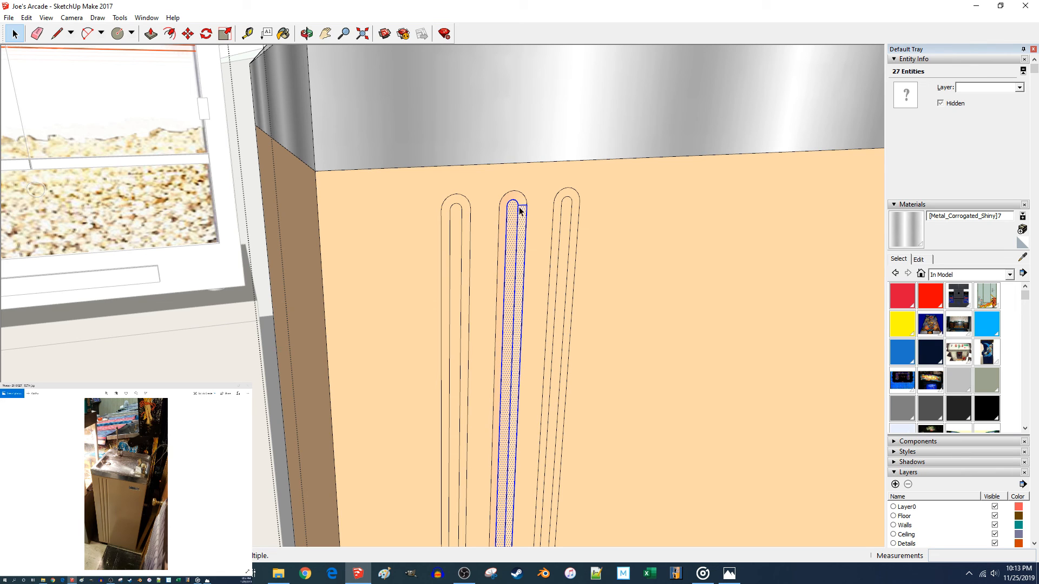
{"action": "double_click", "coordinate": [520, 203], "text": "ctrl"}
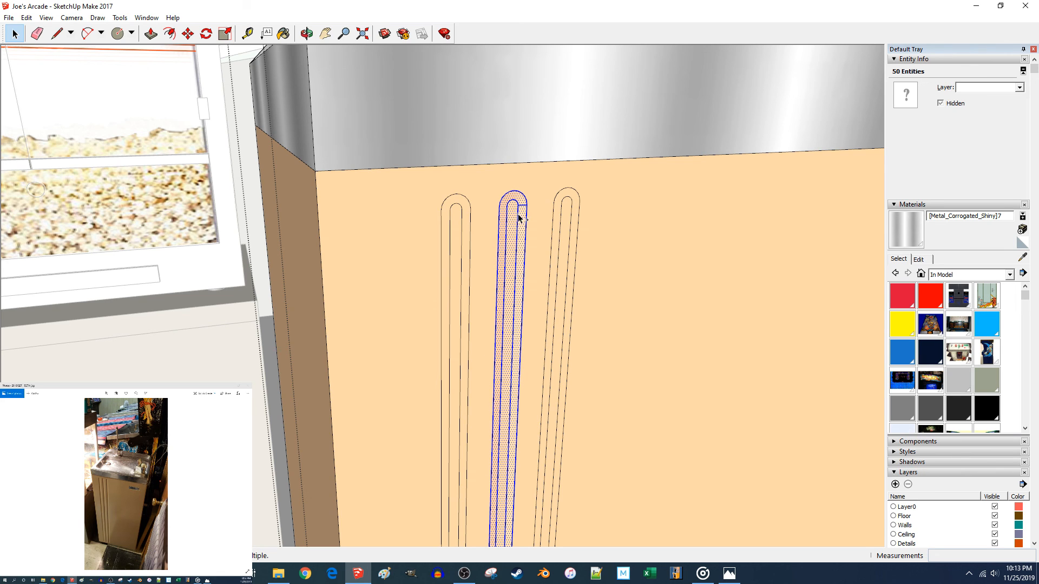
{"action": "left_click", "coordinate": [515, 212], "text": "shift"}
{"action": "right_click", "coordinate": [517, 198]}
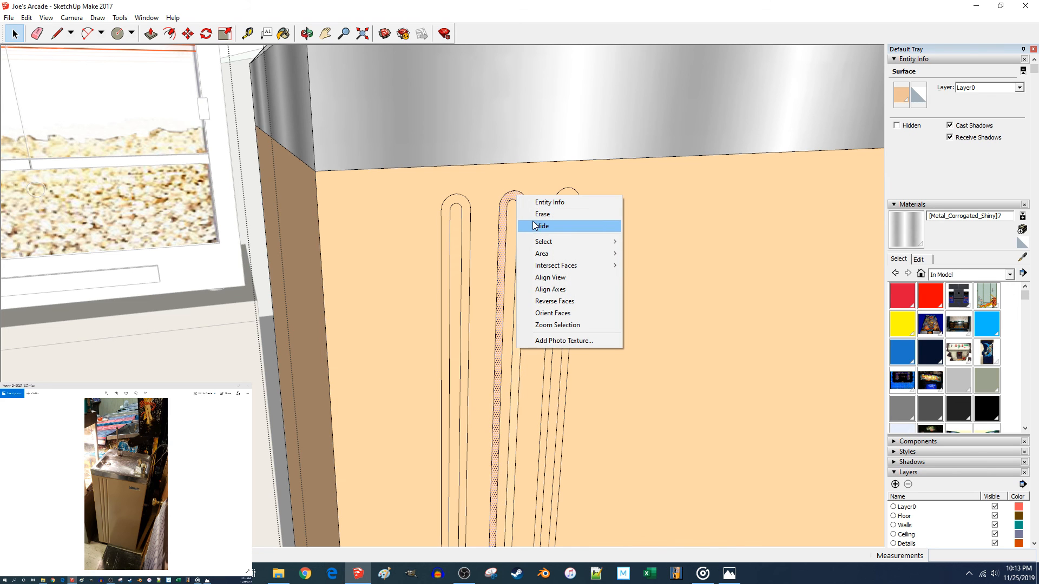
{"action": "left_click", "coordinate": [512, 203]}
Select only the edges of the middle groove, without its faces, and hide them all.
{"action": "double_click", "coordinate": [512, 213]}
{"action": "double_click", "coordinate": [511, 198]}
{"action": "left_click", "coordinate": [520, 220], "text": "shift"}
{"action": "left_click", "coordinate": [522, 217], "text": "shift"}
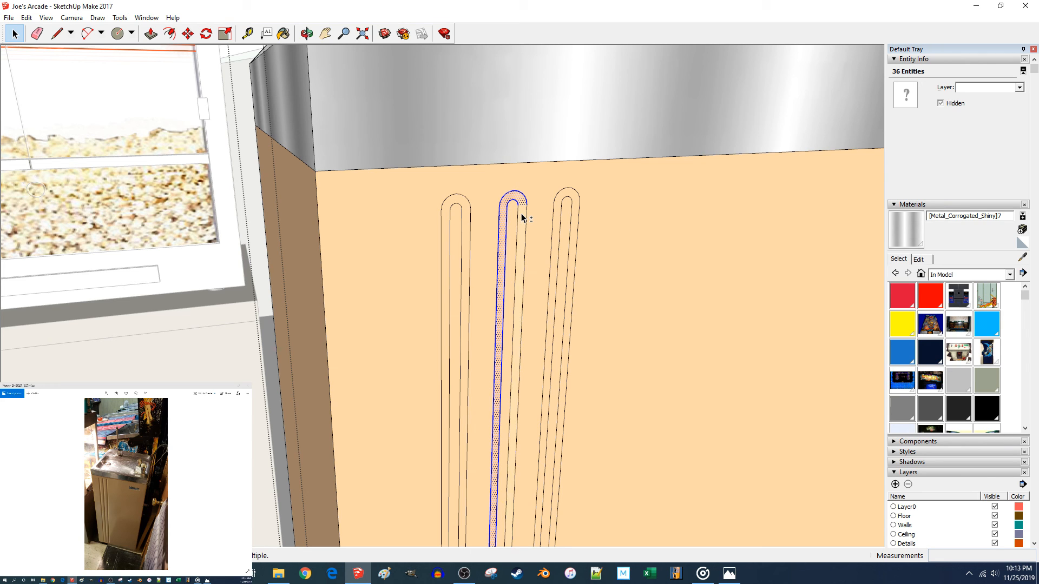
{"action": "left_click", "coordinate": [523, 217], "text": "shift"}
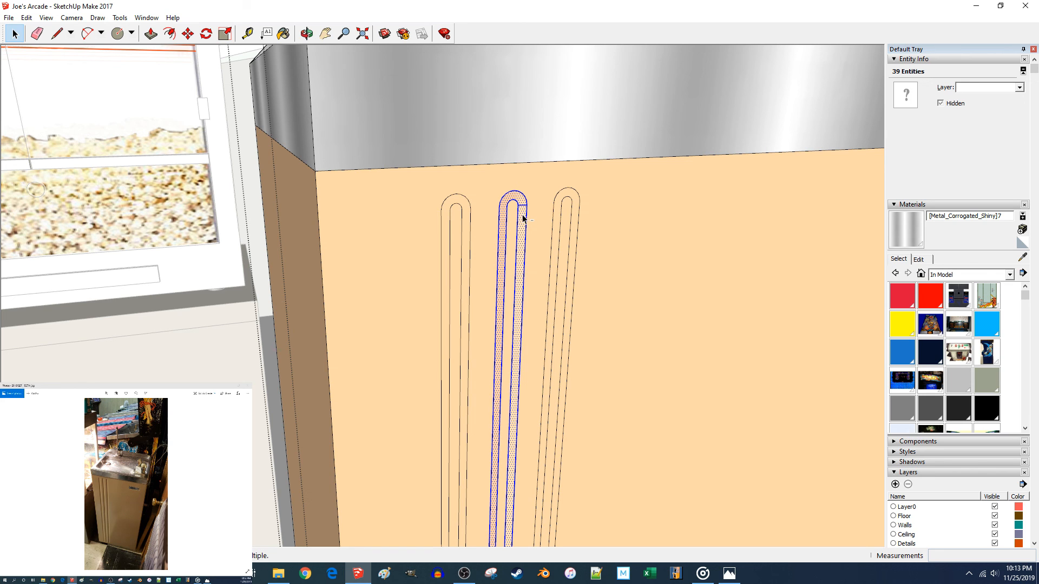
{"action": "left_click", "coordinate": [520, 203], "text": "shift"}
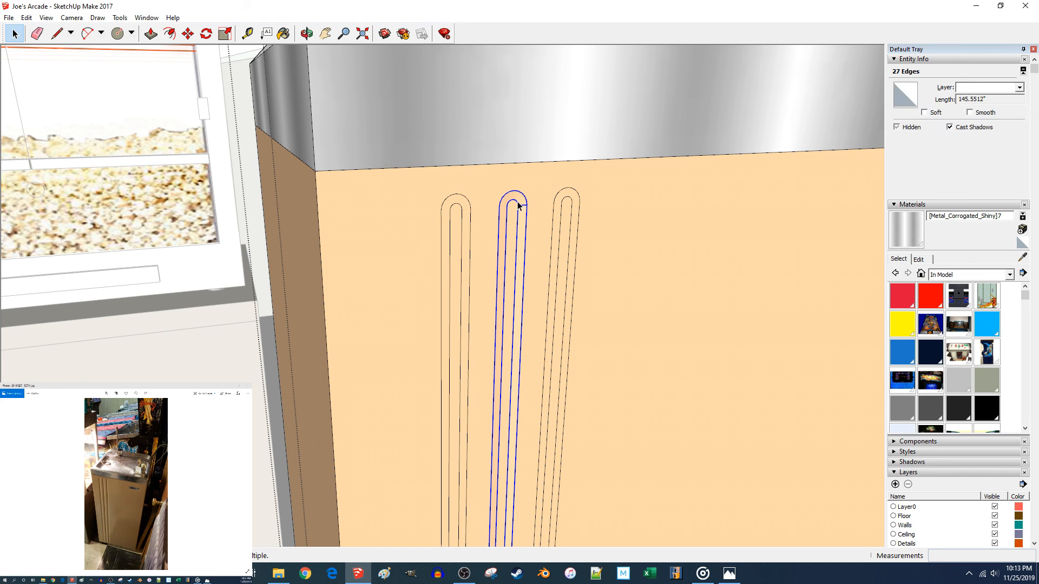
{"action": "right_click", "coordinate": [517, 204]}
{"action": "left_click", "coordinate": [537, 232]}
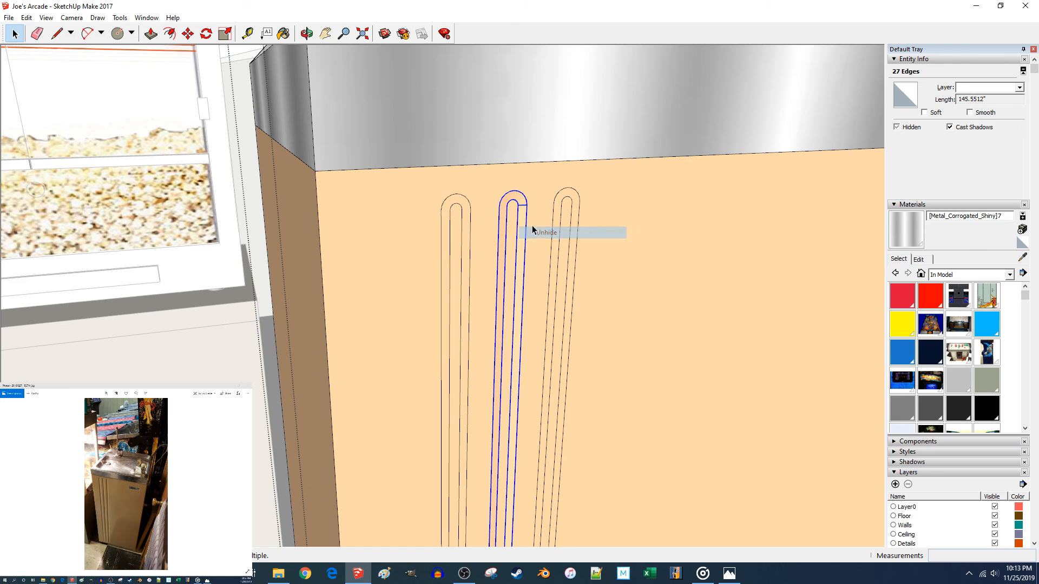
{"action": "right_click", "coordinate": [519, 206]}
{"action": "left_click", "coordinate": [539, 237]}
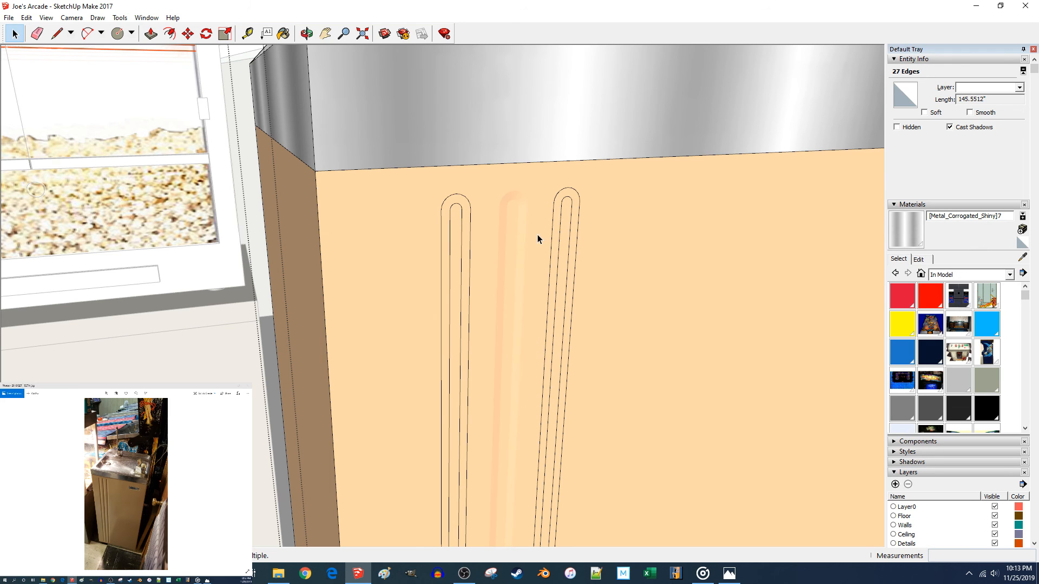
Retrace a short edge segment near the top of the two outer slots' inner outlines to separate their inner faces.
{"action": "scroll", "coordinate": [604, 261], "scroll_direction": "down", "scroll_amount": 5}
{"action": "middle_click_drag", "start_coordinate": [606, 263], "coordinate": [544, 248]}
{"action": "scroll", "coordinate": [597, 263], "scroll_direction": "down", "scroll_amount": 1}
{"action": "scroll", "coordinate": [482, 231], "scroll_direction": "up", "scroll_amount": 4}
{"action": "scroll", "coordinate": [413, 213], "scroll_direction": "up", "scroll_amount": 4}
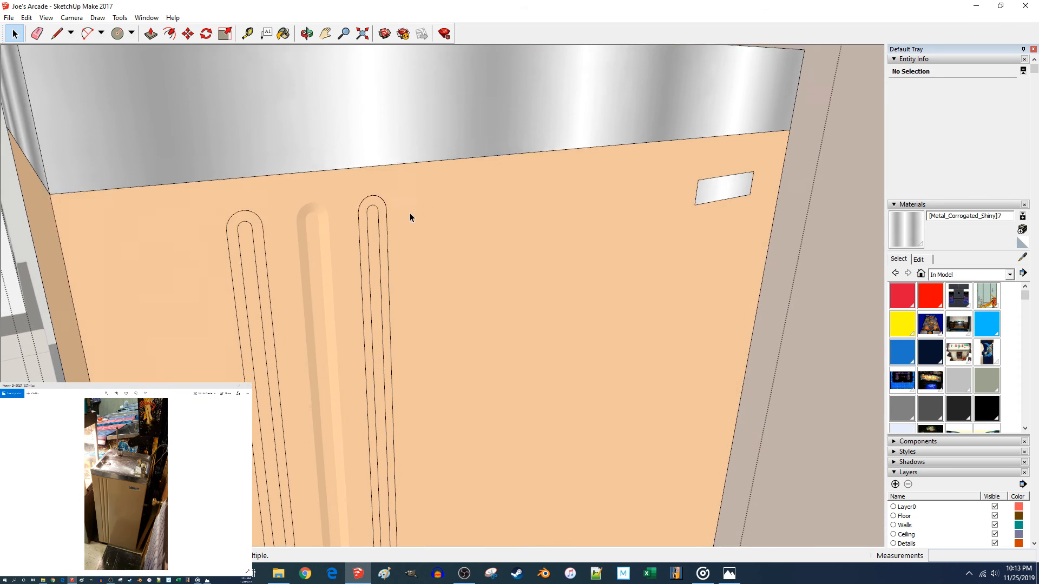
{"action": "left_click", "coordinate": [378, 238]}
{"action": "key", "text": "l"}
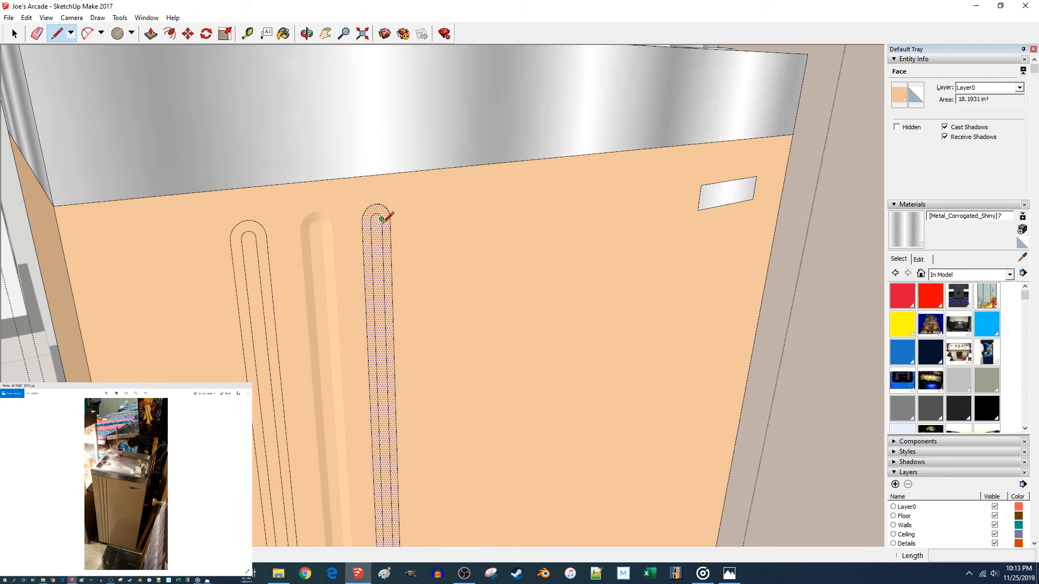
{"action": "left_click", "coordinate": [384, 214]}
{"action": "scroll", "coordinate": [354, 222], "scroll_direction": "up", "scroll_amount": 2}
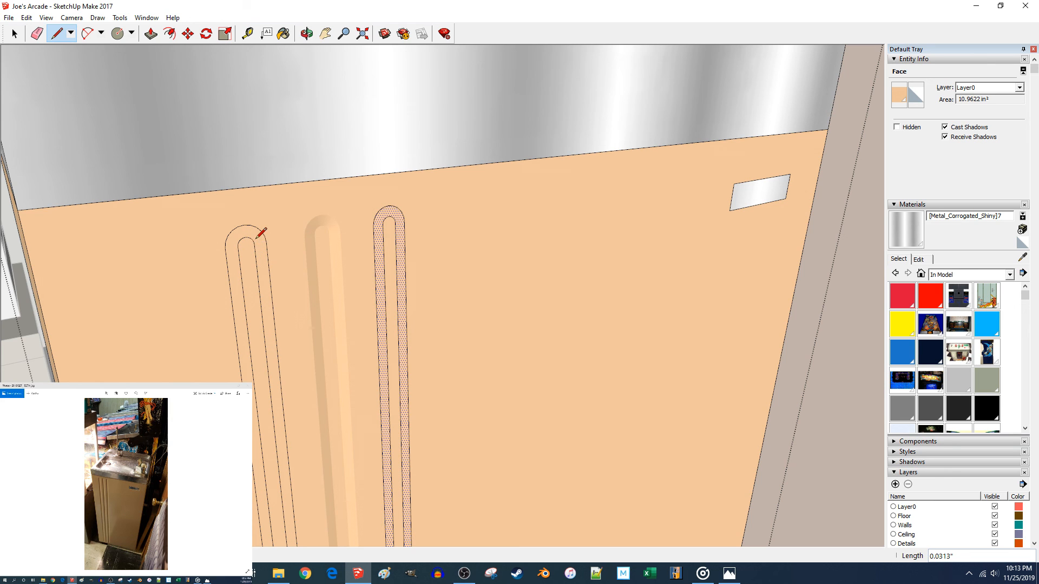
Move the left slot's inner face 0.025" straight into the cabinet to form a sloped groove.
{"action": "key", "text": "space"}
{"action": "left_click", "coordinate": [249, 260]}
{"action": "key", "text": "m"}
{"action": "left_click", "coordinate": [256, 267]}
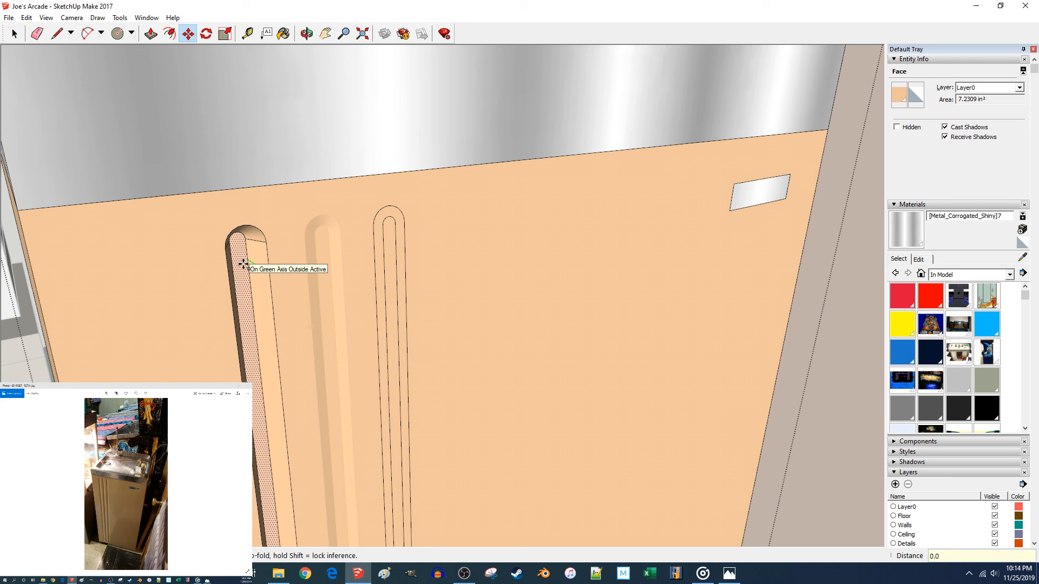
{"action": "key", "text": "Escape"}
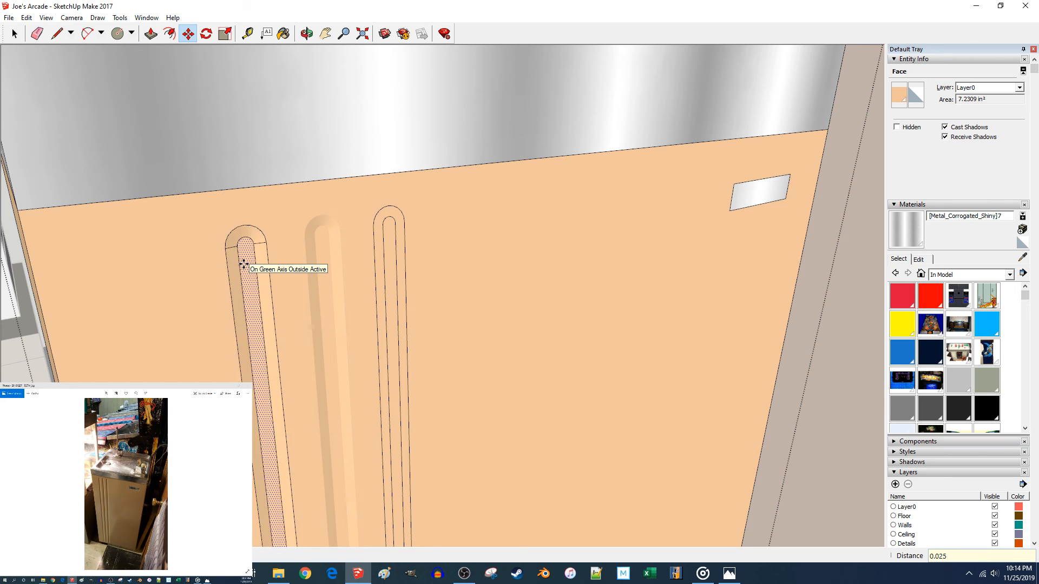
Move the right slot's inner face 0.025" straight into the cabinet to form a matching sloped groove.
{"action": "key", "text": "space"}
{"action": "left_click", "coordinate": [386, 241]}
{"action": "key", "text": "m"}
{"action": "left_click", "coordinate": [387, 241]}
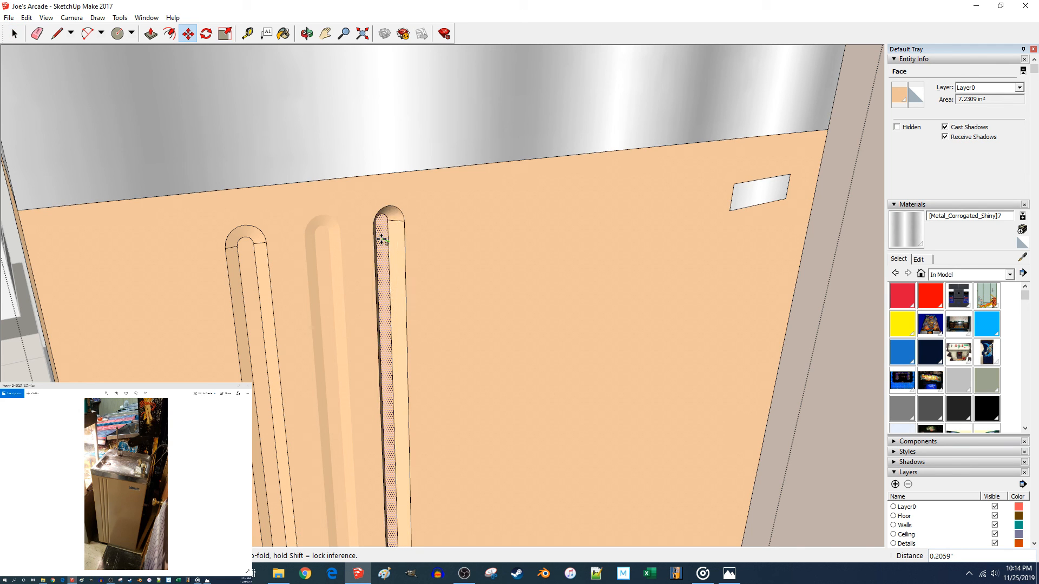
{"action": "type", "text": ".025"}
{"action": "key", "text": "Return"}
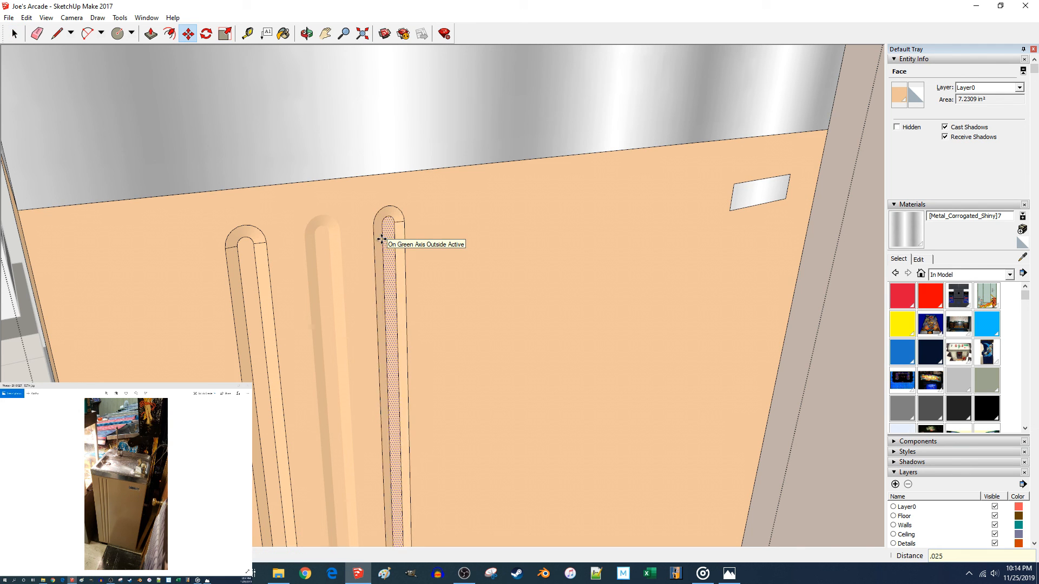
Select only the edges of the left and right grooves, without their faces, and hide them all.
{"action": "key", "text": "space"}
{"action": "double_click", "coordinate": [393, 217]}
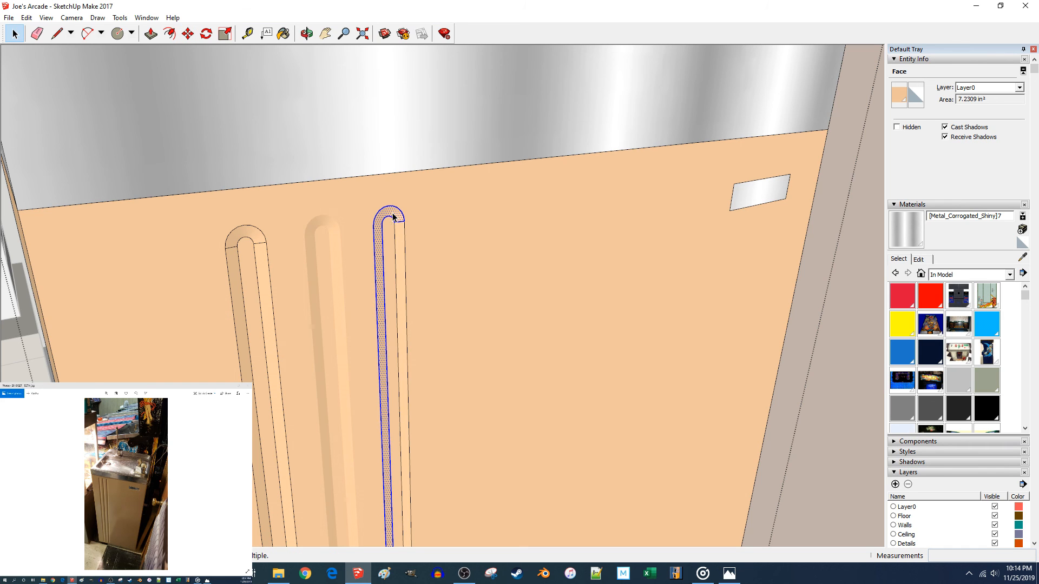
{"action": "triple_click", "coordinate": [399, 237]}
{"action": "left_click", "coordinate": [256, 236], "text": "ctrl"}
{"action": "left_click", "coordinate": [262, 256], "text": "ctrl"}
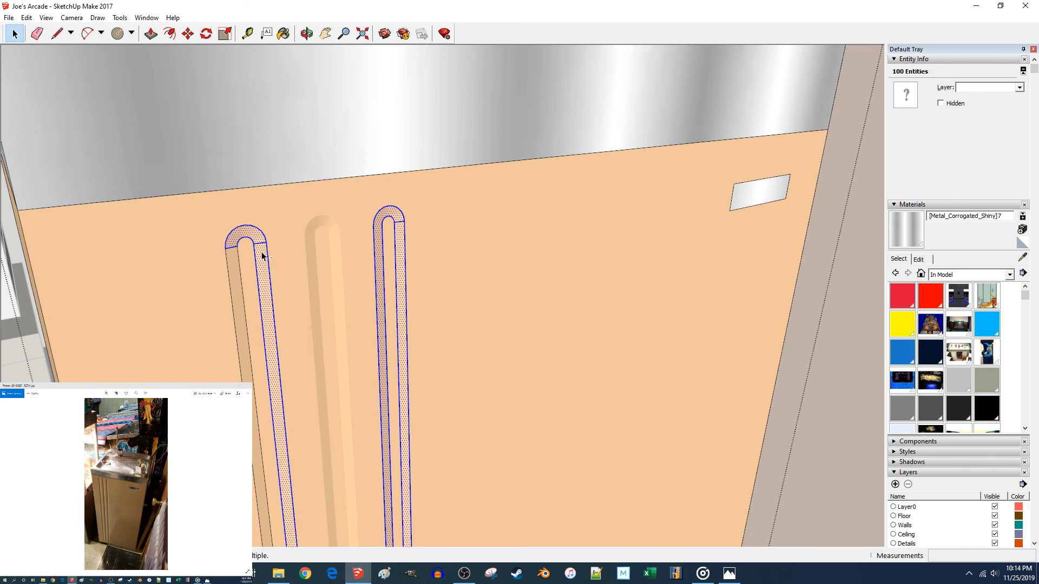
{"action": "left_click", "coordinate": [233, 263], "text": "ctrl"}
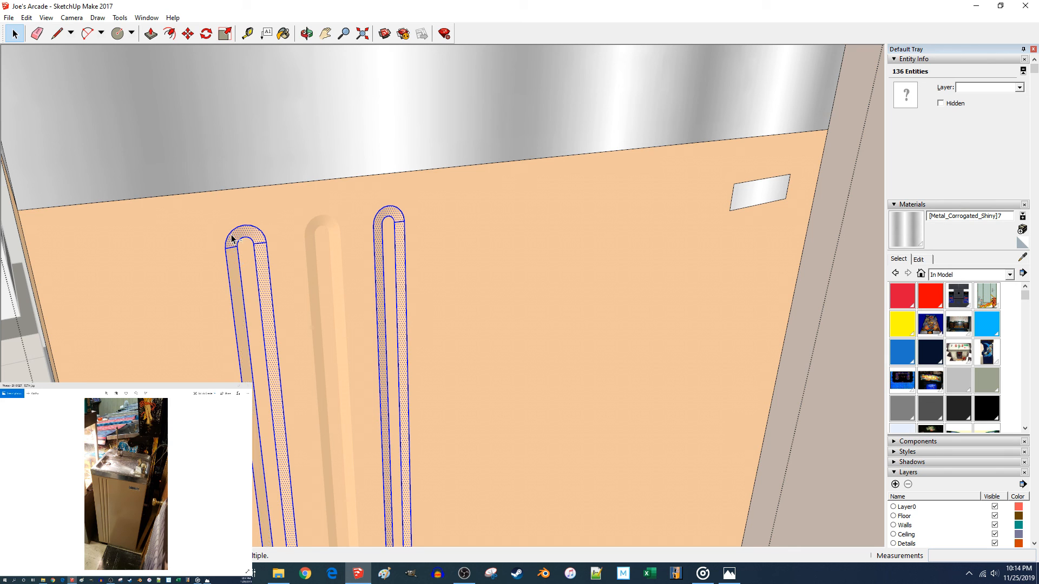
{"action": "left_click", "coordinate": [233, 240], "text": "shift"}
{"action": "left_click", "coordinate": [258, 259], "text": "shift"}
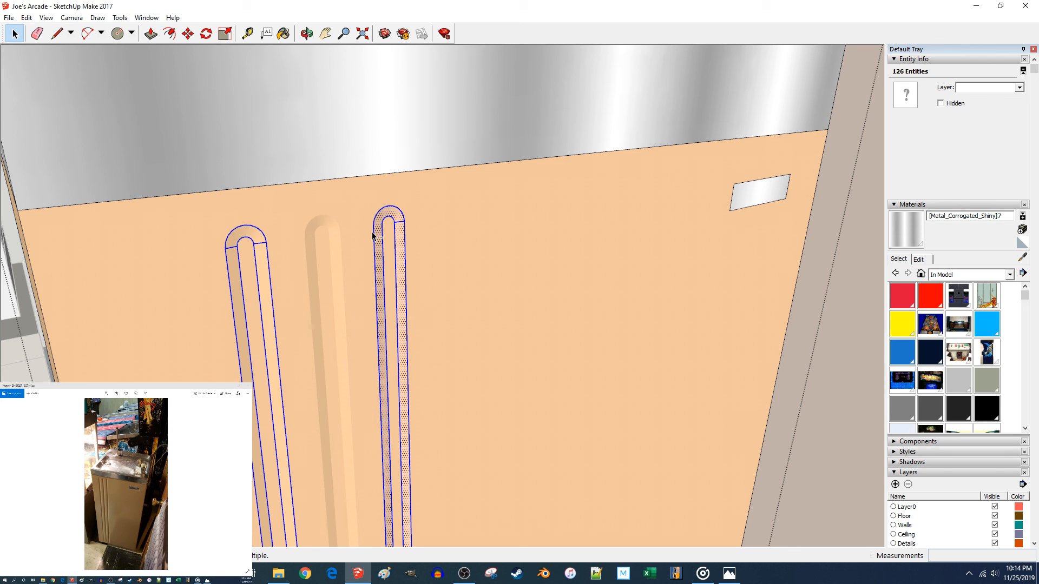
{"action": "left_click", "coordinate": [396, 241], "text": "shift"}
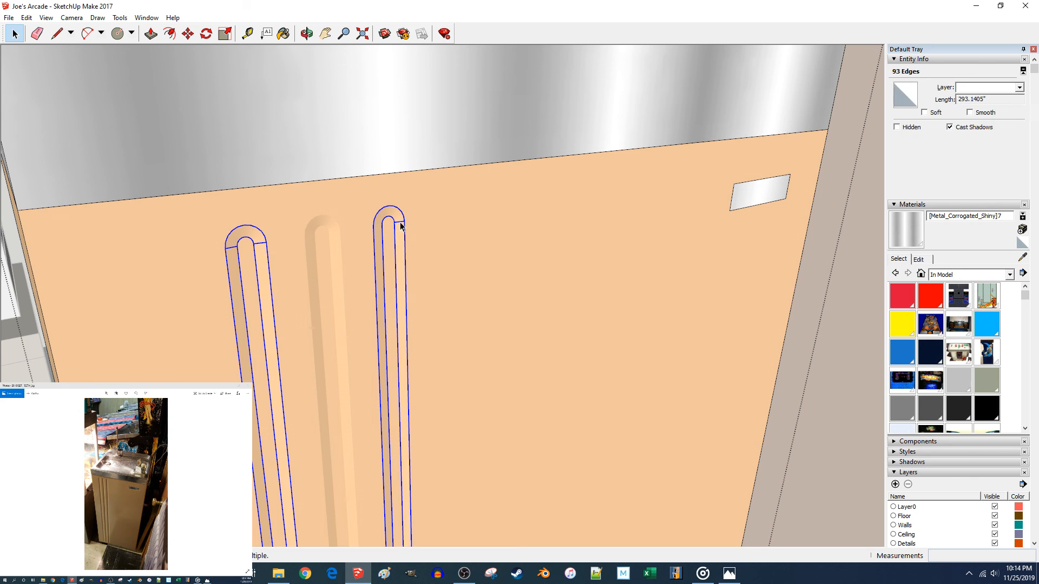
{"action": "right_click", "coordinate": [401, 223]}
{"action": "left_click", "coordinate": [420, 254]}
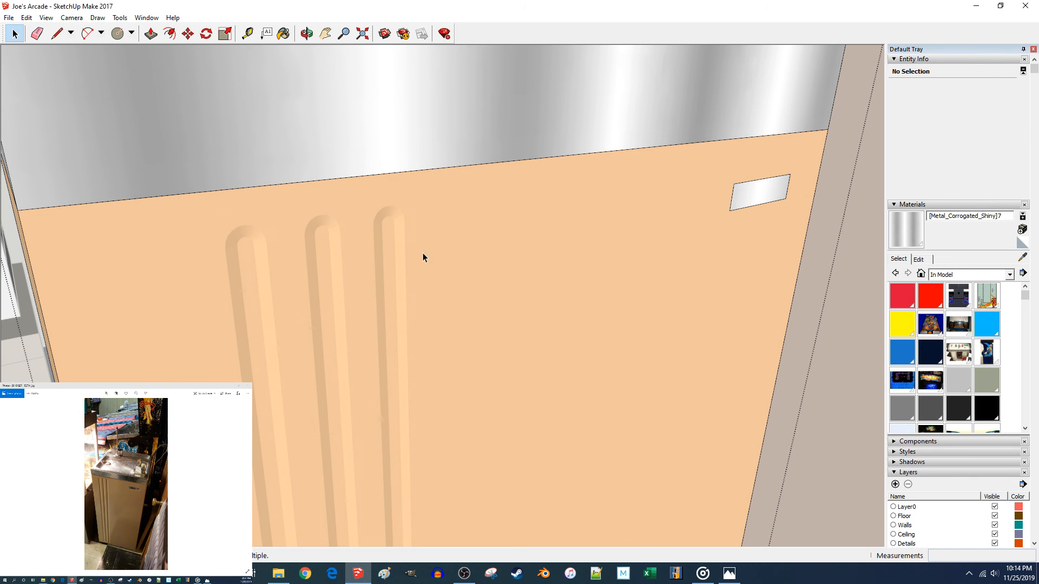
Select the leftover curved edges at the lower end of the middle groove, without the face, and hide them.
{"action": "scroll", "coordinate": [573, 268], "scroll_direction": "down", "scroll_amount": 10}
{"action": "scroll", "coordinate": [602, 278], "scroll_direction": "down", "scroll_amount": 3}
{"action": "left_click", "coordinate": [592, 157]}
{"action": "middle_click_drag", "start_coordinate": [592, 157], "coordinate": [523, 231]}
{"action": "scroll", "coordinate": [472, 372], "scroll_direction": "up", "scroll_amount": 10}
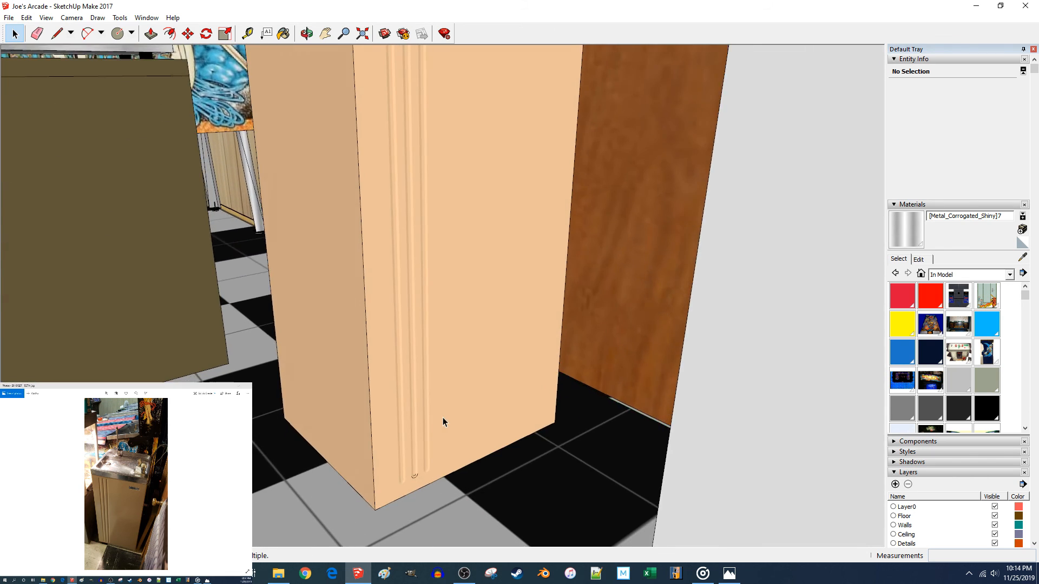
{"action": "scroll", "coordinate": [382, 437], "scroll_direction": "up", "scroll_amount": 3}
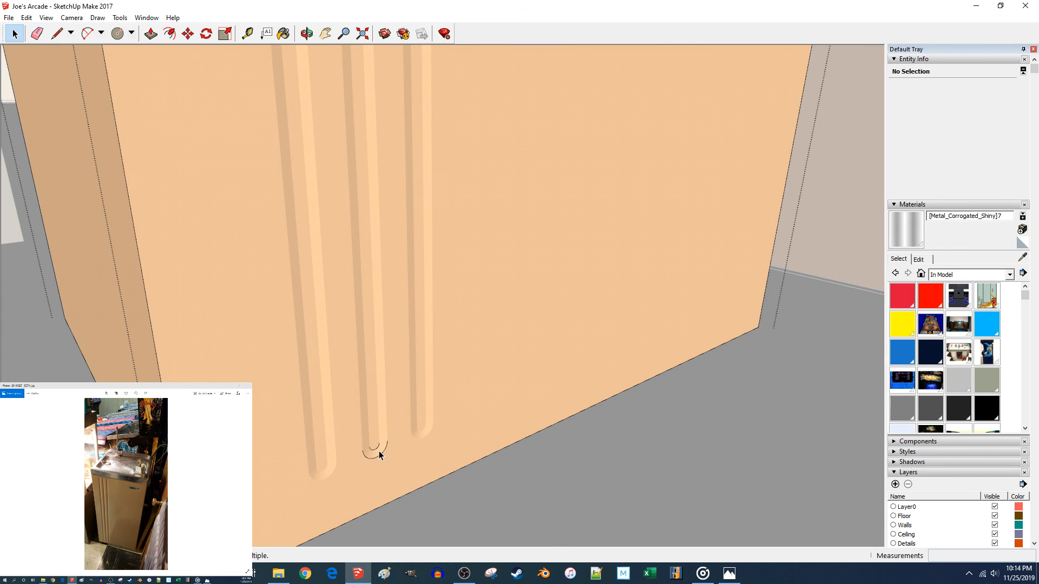
{"action": "double_click", "coordinate": [377, 451]}
{"action": "left_click", "coordinate": [377, 452]}
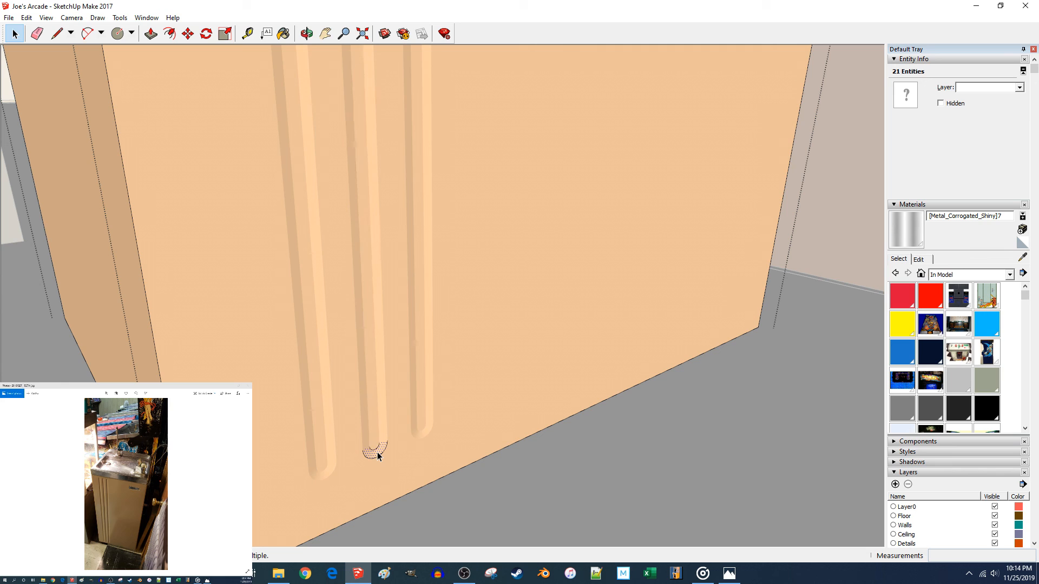
{"action": "double_click", "coordinate": [378, 453]}
{"action": "left_click", "coordinate": [377, 452], "text": "shift"}
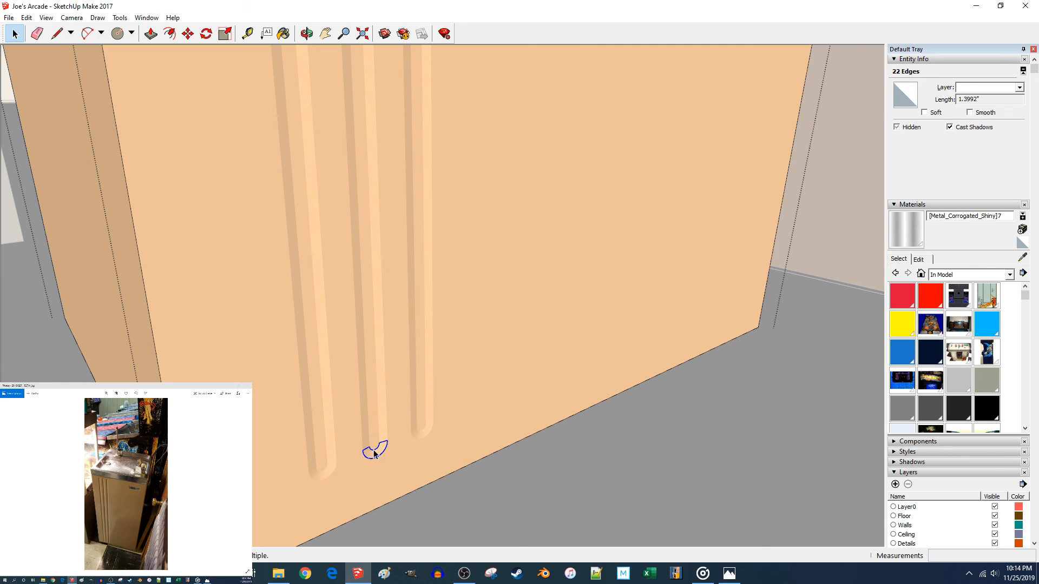
{"action": "right_click", "coordinate": [374, 454]}
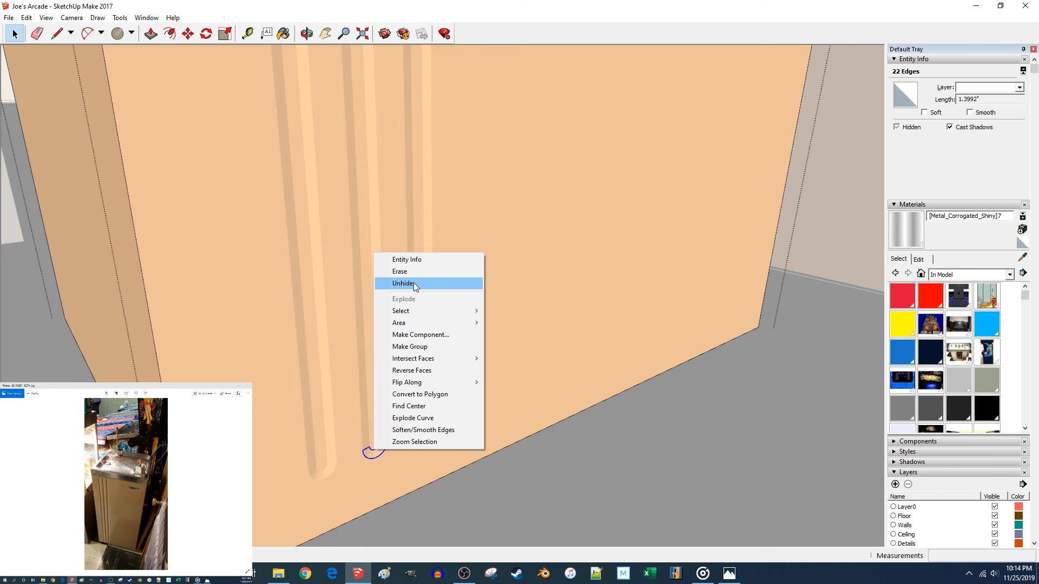
{"action": "left_click", "coordinate": [414, 282]}
{"action": "right_click", "coordinate": [385, 443]}
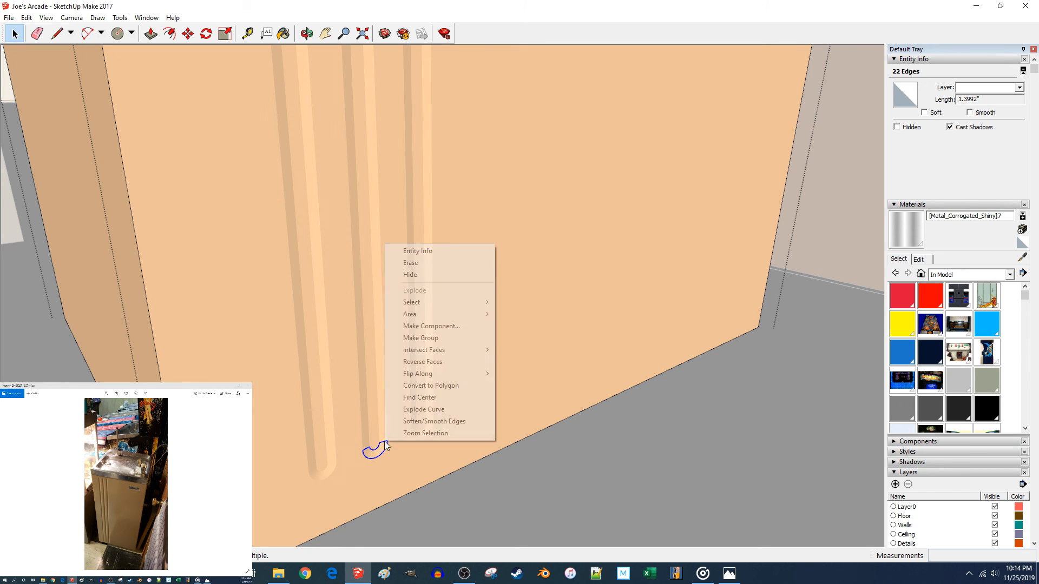
{"action": "left_click", "coordinate": [410, 275]}
Leave the cabinet's editing context and combine the fountain and its tall curved faucet into one group.
{"action": "scroll", "coordinate": [417, 385], "scroll_direction": "down", "scroll_amount": 1}
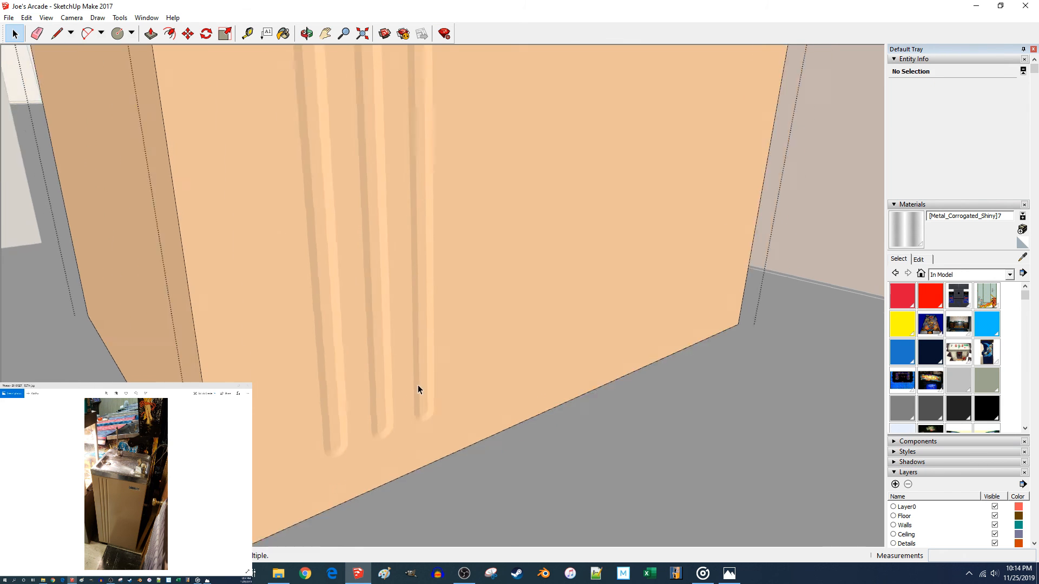
{"action": "scroll", "coordinate": [418, 384], "scroll_direction": "down", "scroll_amount": 3}
{"action": "left_click", "coordinate": [511, 347]}
{"action": "scroll", "coordinate": [591, 448], "scroll_direction": "up", "scroll_amount": 4}
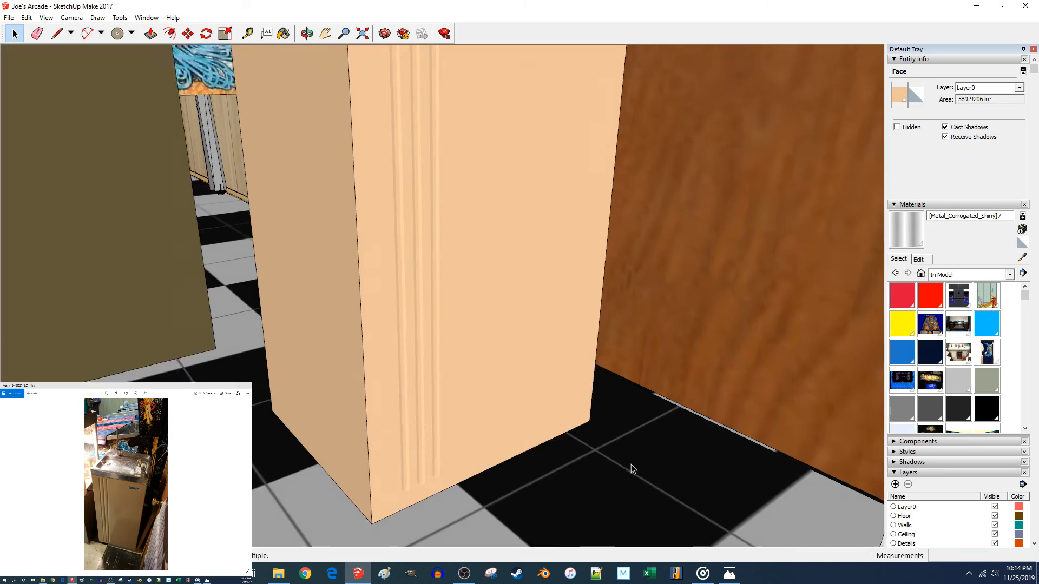
{"action": "key", "text": "Escape"}
{"action": "scroll", "coordinate": [615, 483], "scroll_direction": "down", "scroll_amount": 5}
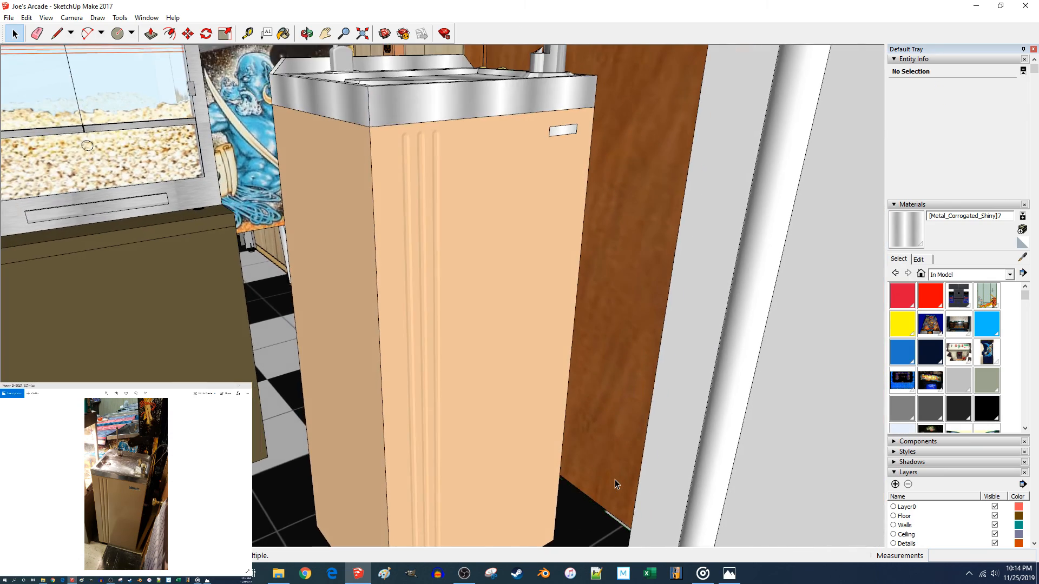
{"action": "scroll", "coordinate": [615, 479], "scroll_direction": "down", "scroll_amount": 8}
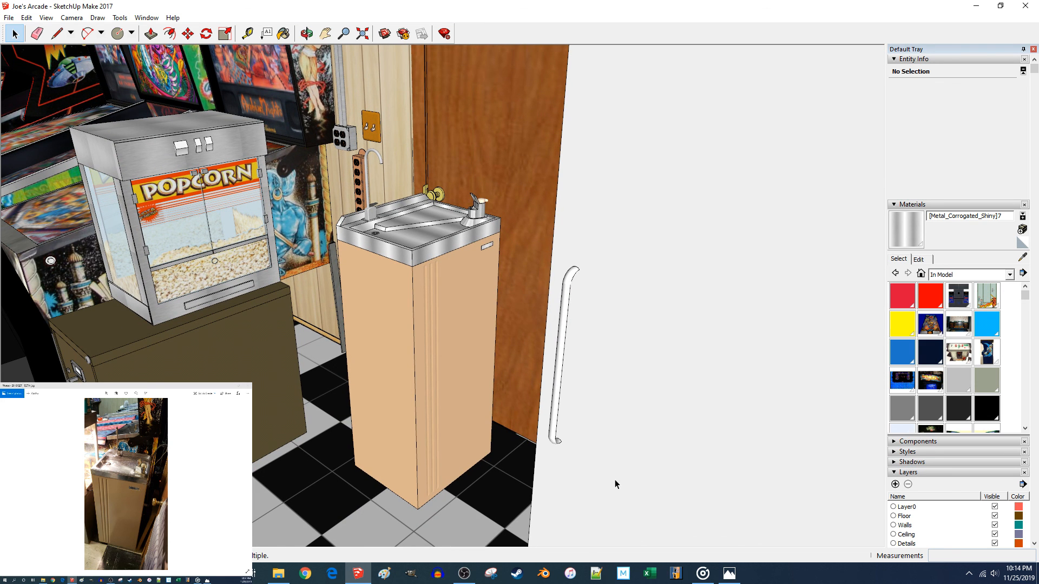
{"action": "middle_click_drag", "start_coordinate": [574, 447], "coordinate": [492, 470]}
{"action": "left_click", "coordinate": [487, 468]}
{"action": "key", "text": "m"}
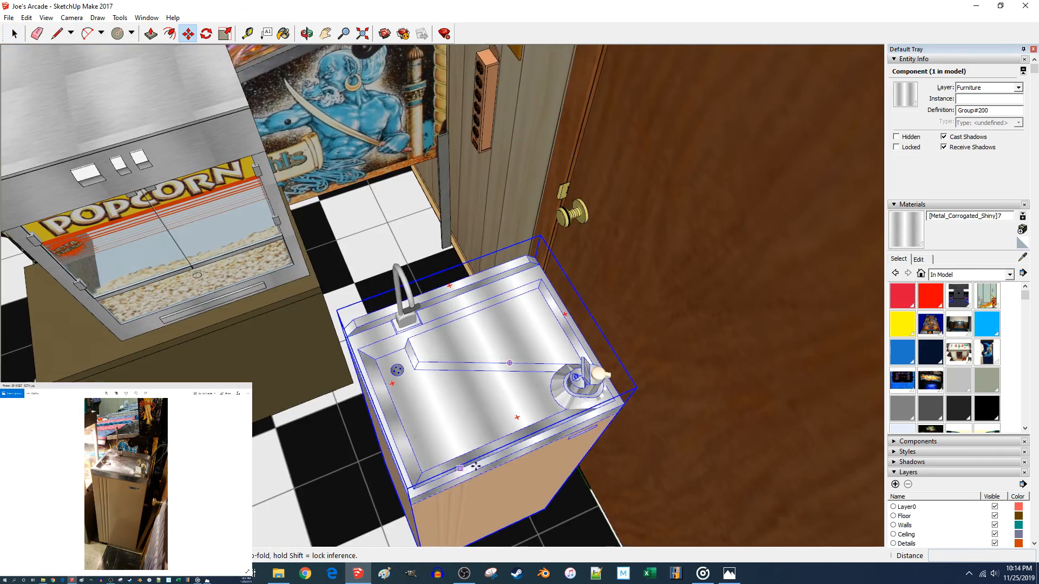
{"action": "middle_click_drag", "start_coordinate": [446, 470], "coordinate": [611, 440]}
{"action": "key", "text": "space"}
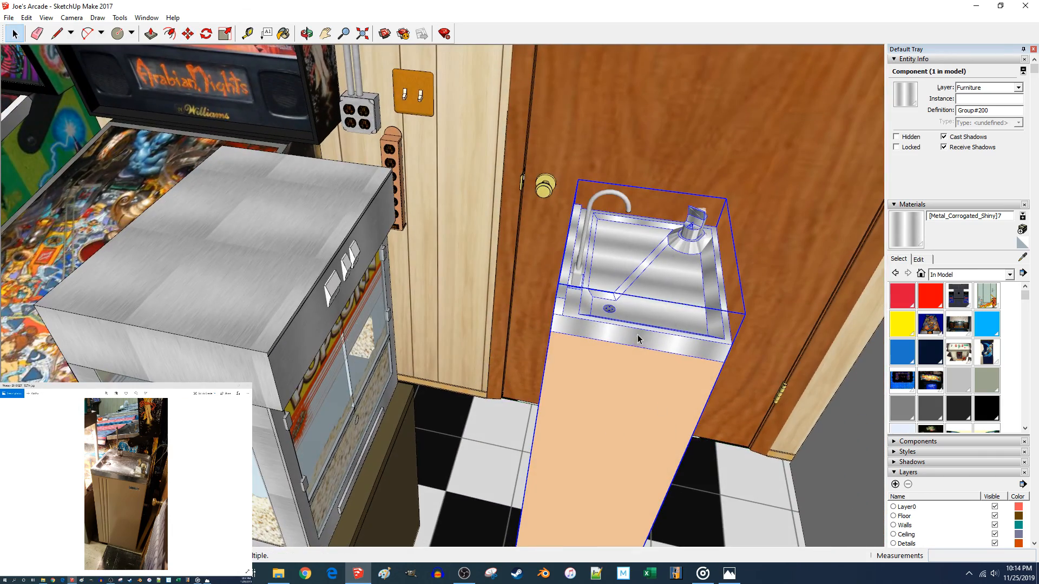
{"action": "left_click", "coordinate": [578, 260], "text": "ctrl"}
{"action": "key", "text": "ctrl+g"}
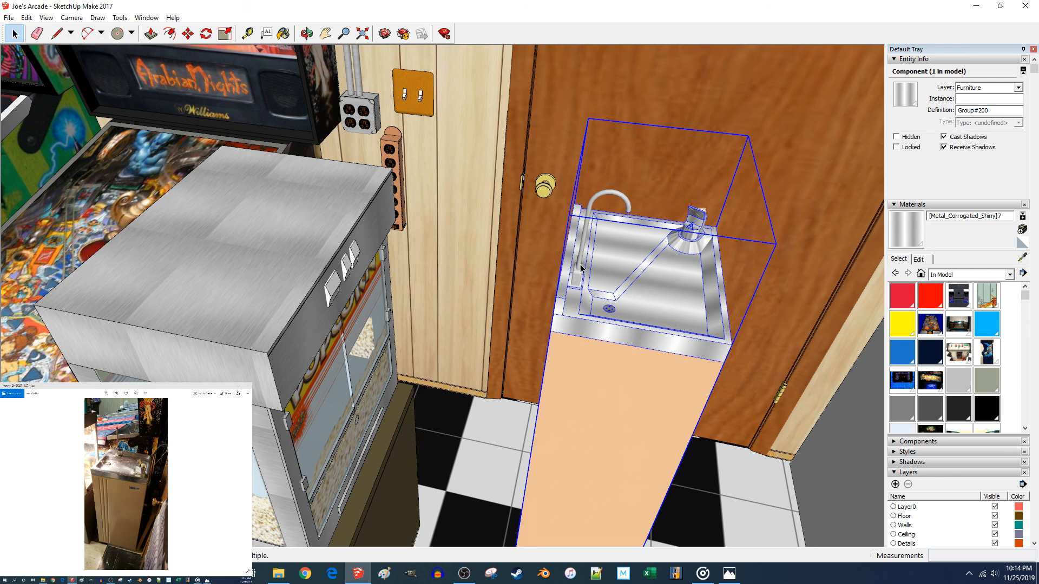
Move the fountain group about 26" across the floor into the space beside the popcorn machine, in front of the paneled wall.
{"action": "middle_click_drag", "start_coordinate": [612, 354], "coordinate": [566, 422]}
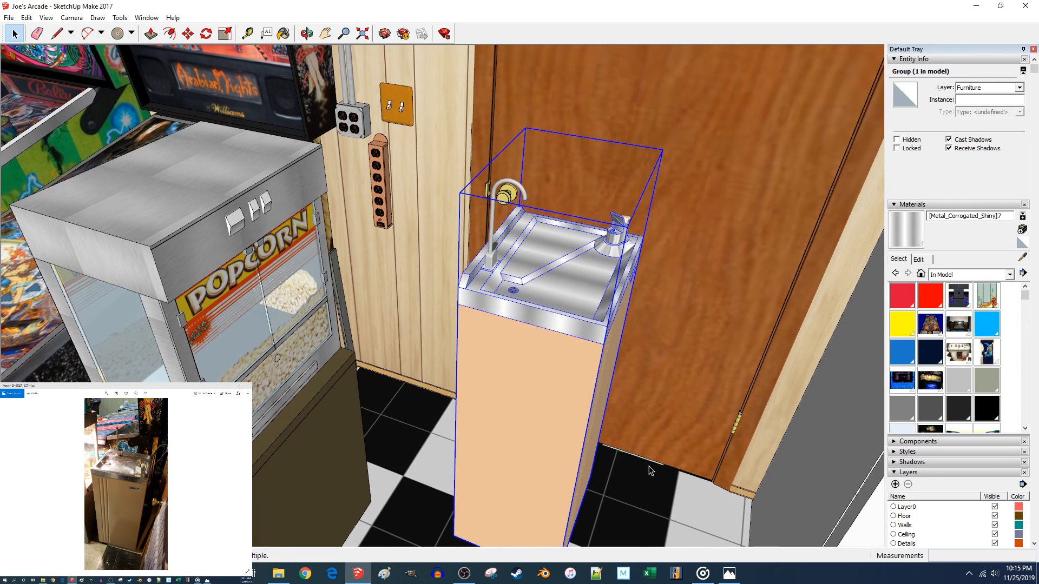
{"action": "key", "text": "m"}
{"action": "left_click", "coordinate": [676, 512]}
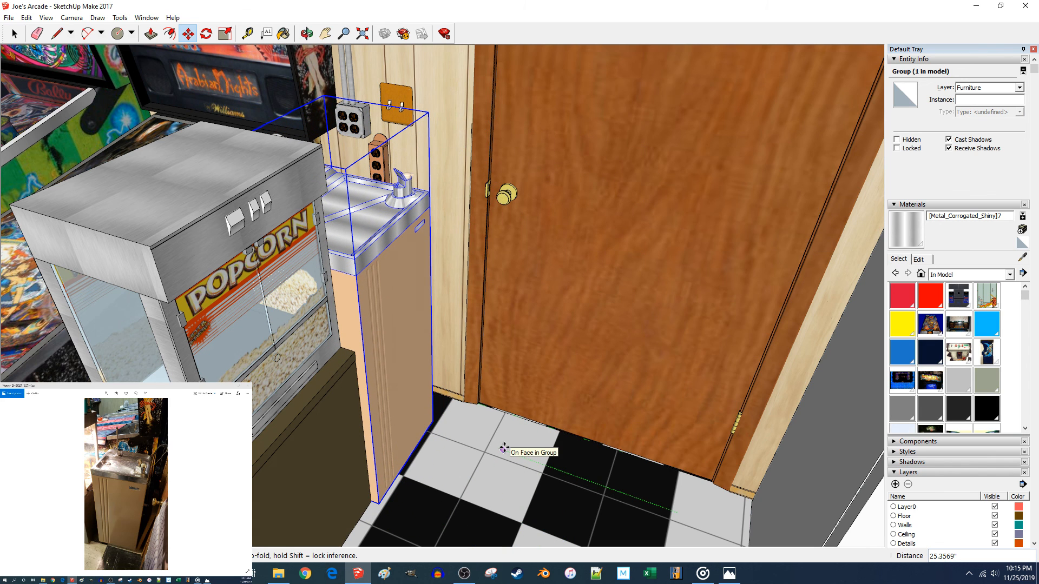
{"action": "left_click", "coordinate": [498, 447]}
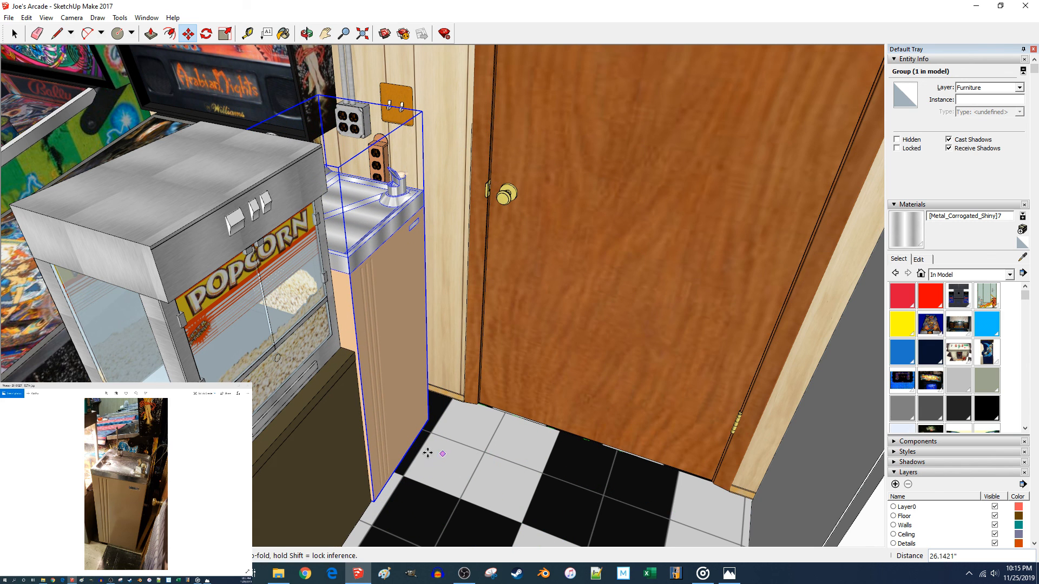
{"action": "left_click", "coordinate": [404, 436]}
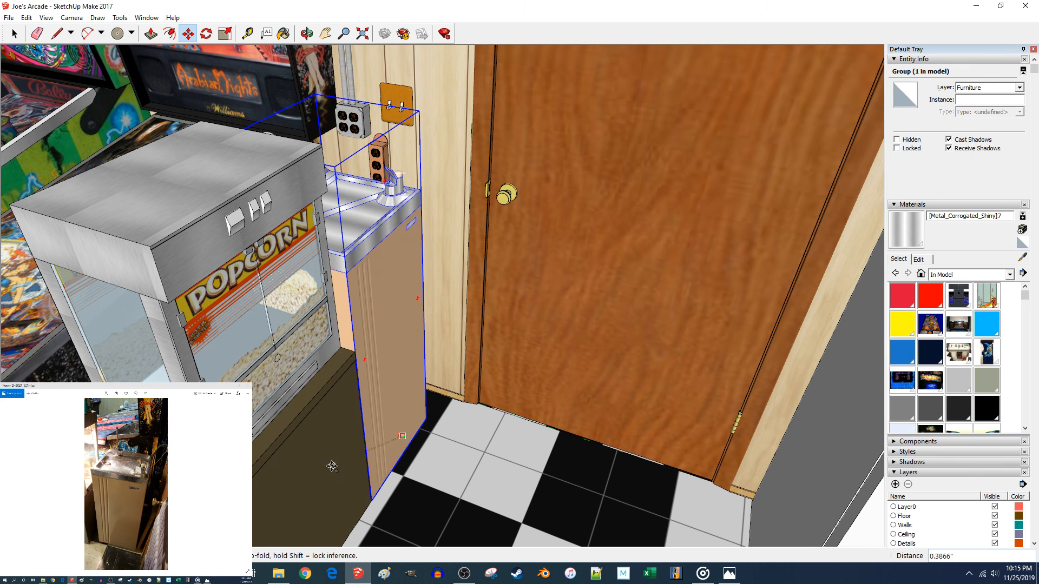
{"action": "left_click", "coordinate": [483, 503]}
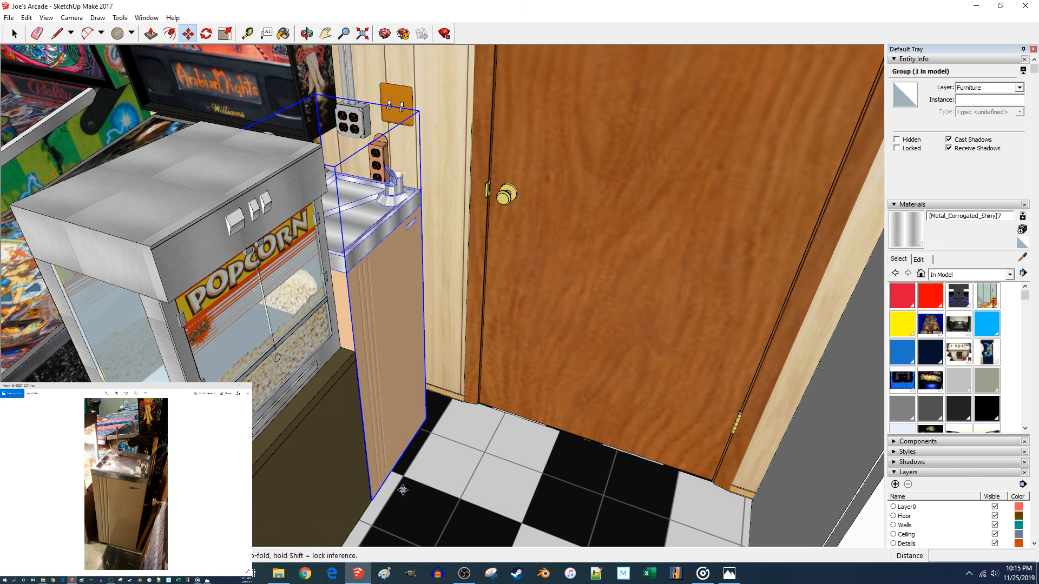
Shift the fountain along its front bottom edge using its corners, settling it slightly closer to the paneled wall.
{"action": "left_click", "coordinate": [426, 419]}
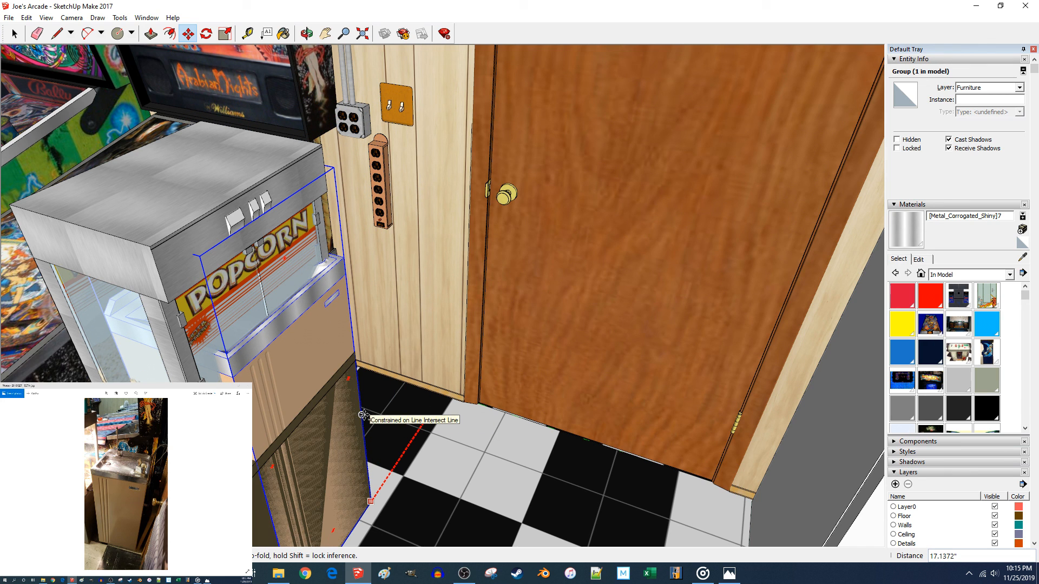
{"action": "left_click", "coordinate": [362, 415]}
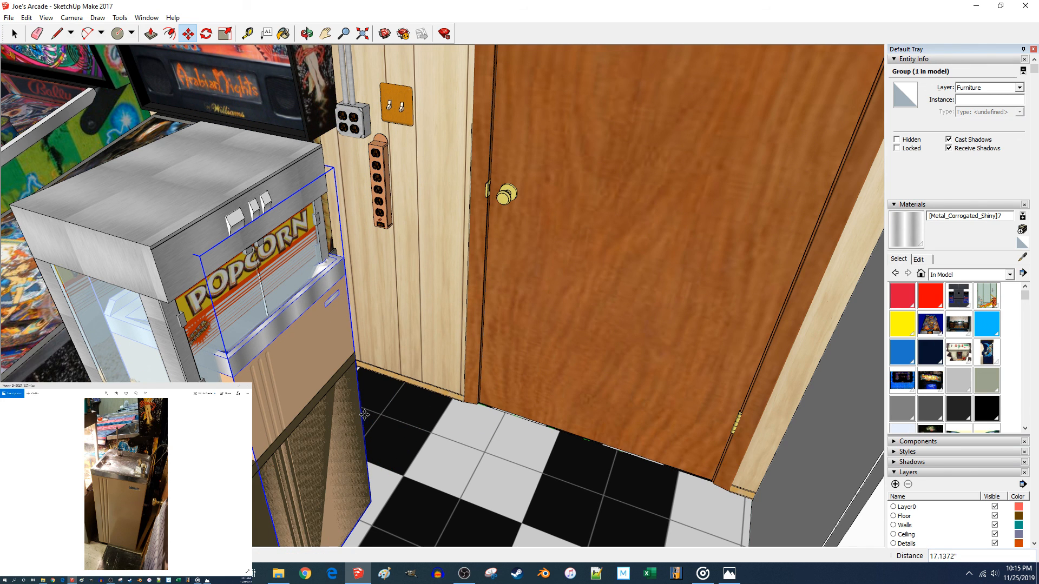
{"action": "left_click", "coordinate": [372, 509]}
{"action": "left_click_drag", "start_coordinate": [425, 421], "coordinate": [434, 410]}
{"action": "key", "text": "Return"}
Move the fountain group 1" across the floor toward the popcorn machine.
{"action": "left_click_drag", "start_coordinate": [470, 452], "coordinate": [458, 450]}
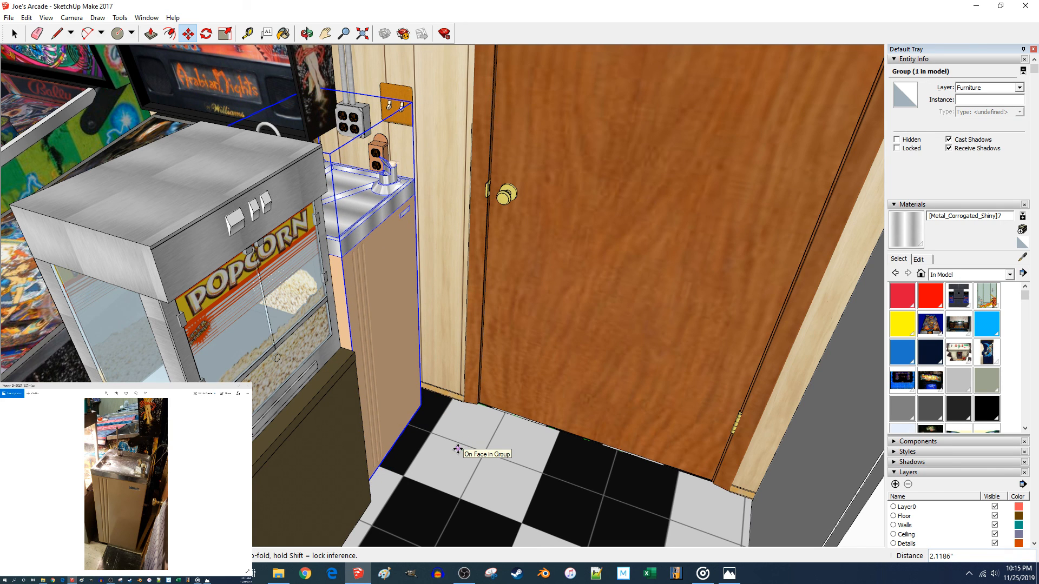
{"action": "type", "text": "1"}
{"action": "scroll", "coordinate": [458, 449], "scroll_direction": "up", "scroll_amount": 1}
{"action": "scroll", "coordinate": [458, 449], "scroll_direction": "up", "scroll_amount": 1}
{"action": "scroll", "coordinate": [458, 449], "scroll_direction": "up", "scroll_amount": 5}
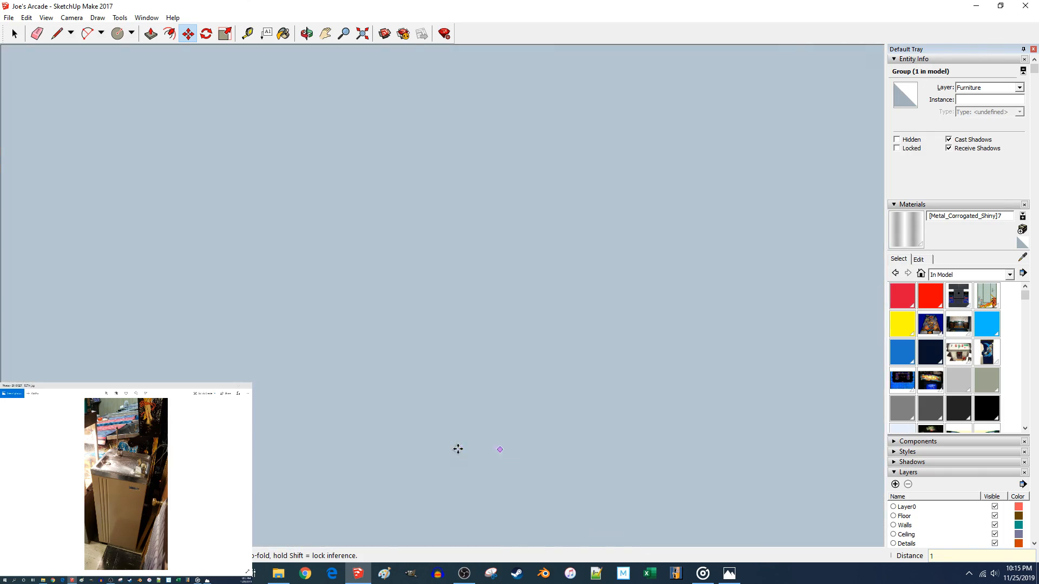
{"action": "mouse_move", "coordinate": [458, 449]}
{"action": "middle_mouse_down"}
{"action": "mouse_move", "coordinate": [457, 462]}
{"action": "mouse_move", "coordinate": [424, 456]}
{"action": "mouse_move", "coordinate": [471, 445]}
{"action": "mouse_move", "coordinate": [514, 454]}
{"action": "middle_mouse_up"}
Browse the reference photos for one showing the whole fountain in its place beside the popcorn machine.
{"action": "left_click", "coordinate": [98, 384]}
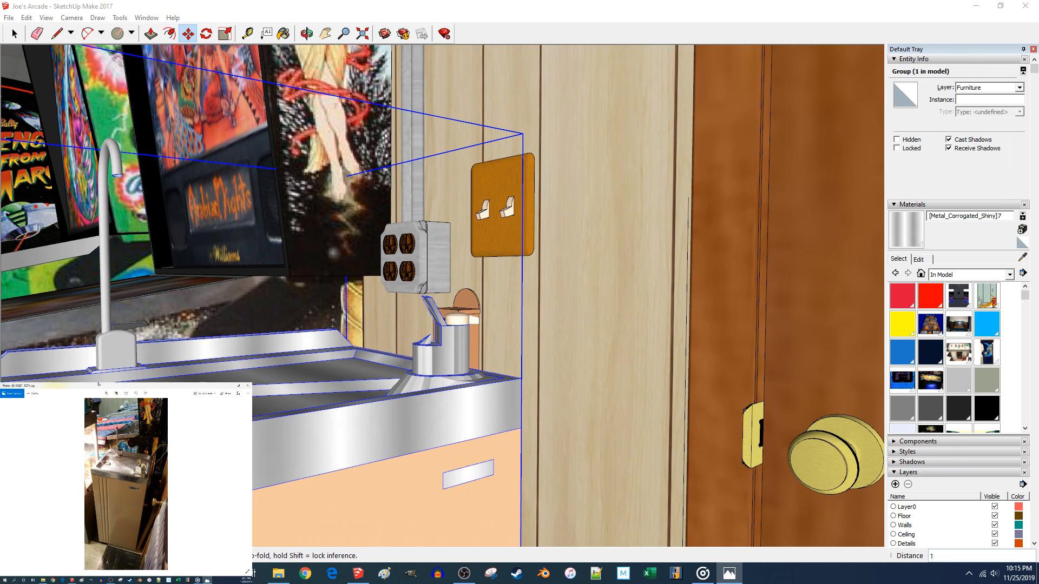
{"action": "key", "text": "Right"}
{"action": "key", "text": "Right"}
{"action": "key", "text": "Right"}
{"action": "key", "text": "Right"}
{"action": "key", "text": "Left"}
{"action": "key", "text": "Left"}
{"action": "key", "text": "Left"}
{"action": "key", "text": "Left"}
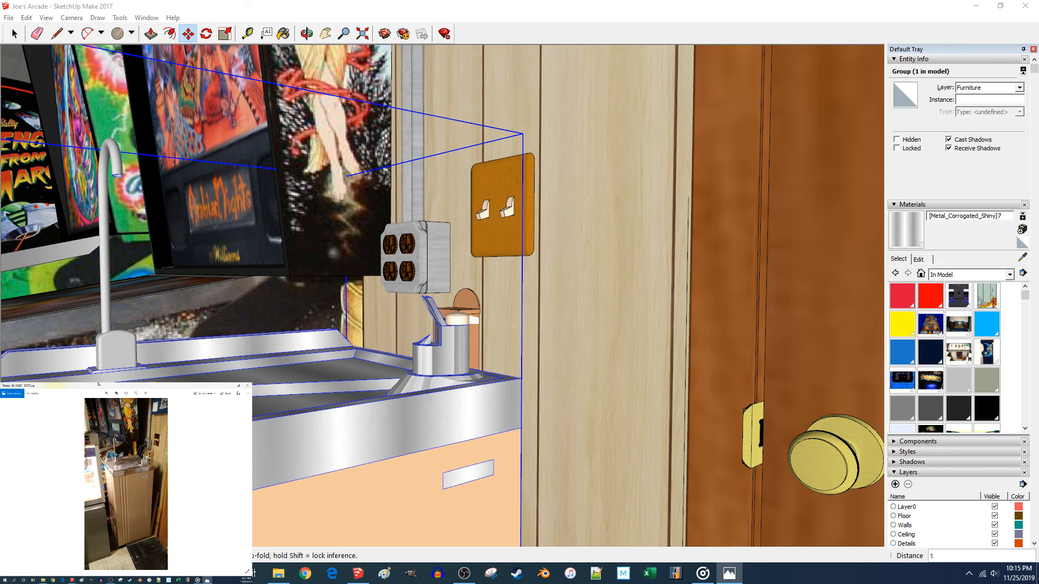
Examine the fountain's placement between the popcorn machine and the paneled wall, comparing its basin, cabinet and surroundings with the reference photo.
{"action": "scroll", "coordinate": [472, 178], "scroll_direction": "up", "scroll_amount": 2}
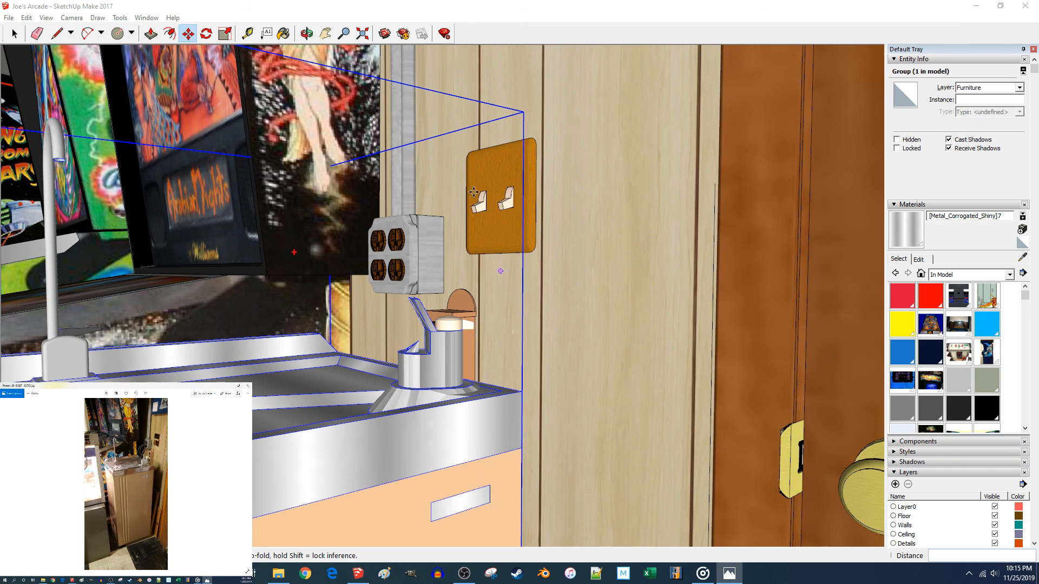
{"action": "left_click", "coordinate": [466, 9]}
{"action": "scroll", "coordinate": [458, 324], "scroll_direction": "down", "scroll_amount": 3}
{"action": "middle_click_drag", "start_coordinate": [458, 325], "coordinate": [455, 359]}
{"action": "key", "text": "l"}
{"action": "mouse_move", "coordinate": [453, 452]}
{"action": "middle_mouse_down", "text": "shift"}
{"action": "mouse_move", "coordinate": [456, 360]}
{"action": "mouse_move", "coordinate": [470, 353]}
{"action": "middle_mouse_up", "text": "shift"}
{"action": "left_click", "coordinate": [433, 199]}
{"action": "middle_click_drag", "start_coordinate": [433, 199], "coordinate": [476, 418]}
{"action": "key", "text": "Escape"}
{"action": "key", "text": "space"}
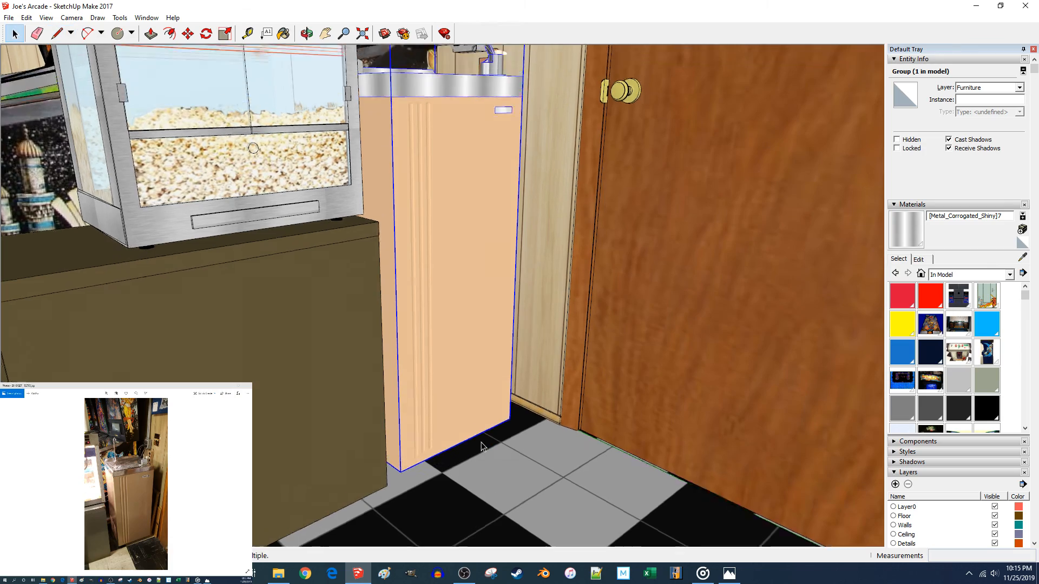
{"action": "scroll", "coordinate": [482, 443], "scroll_direction": "down", "scroll_amount": 5}
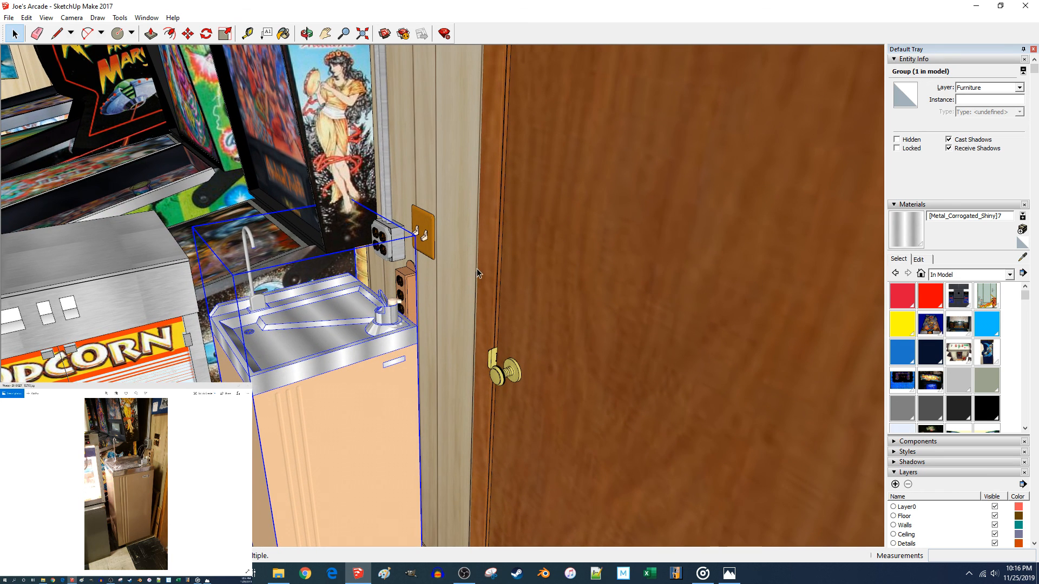
{"action": "left_click", "coordinate": [476, 266]}
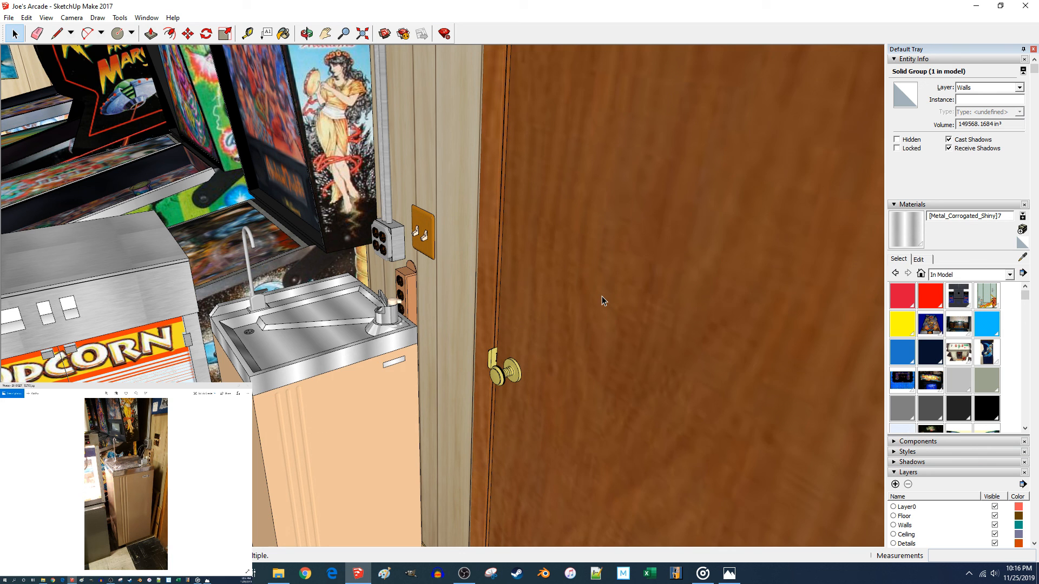
{"action": "scroll", "coordinate": [602, 297], "scroll_direction": "down", "scroll_amount": 10}
{"action": "scroll", "coordinate": [602, 297], "scroll_direction": "up", "scroll_amount": 10}
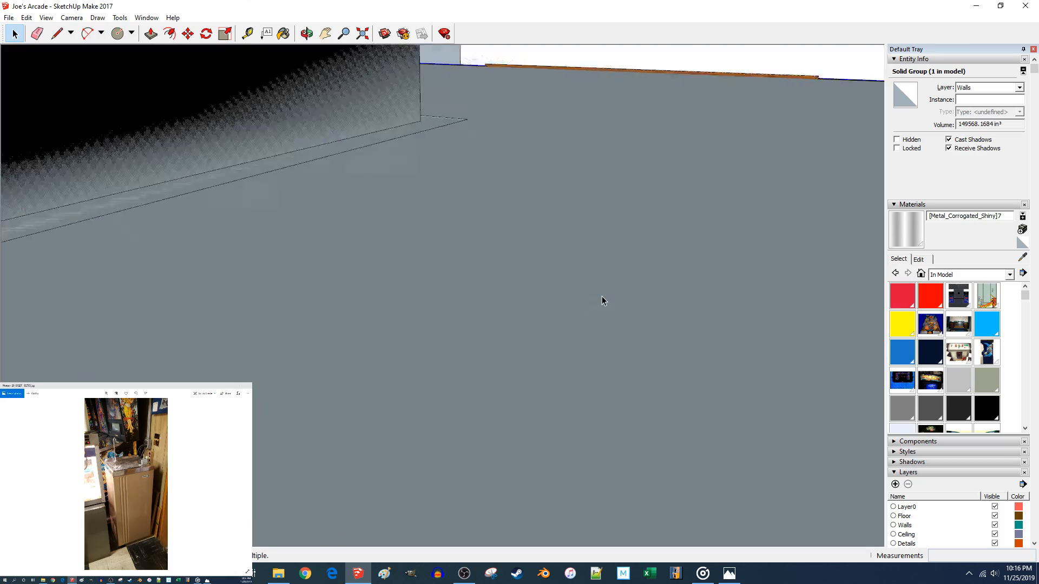
{"action": "scroll", "coordinate": [602, 296], "scroll_direction": "up", "scroll_amount": 8}
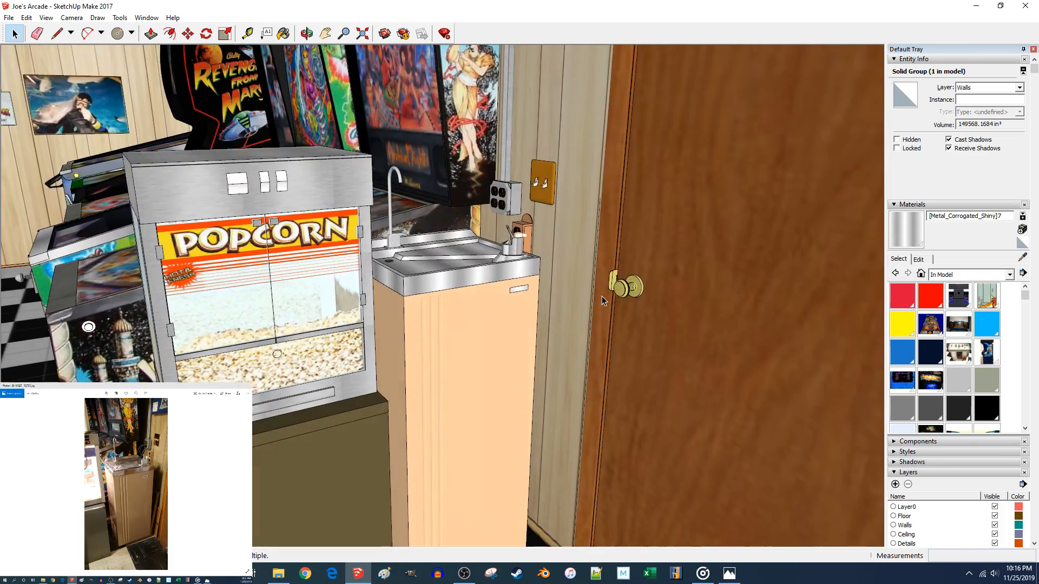
{"action": "scroll", "coordinate": [602, 297], "scroll_direction": "down", "scroll_amount": 6}
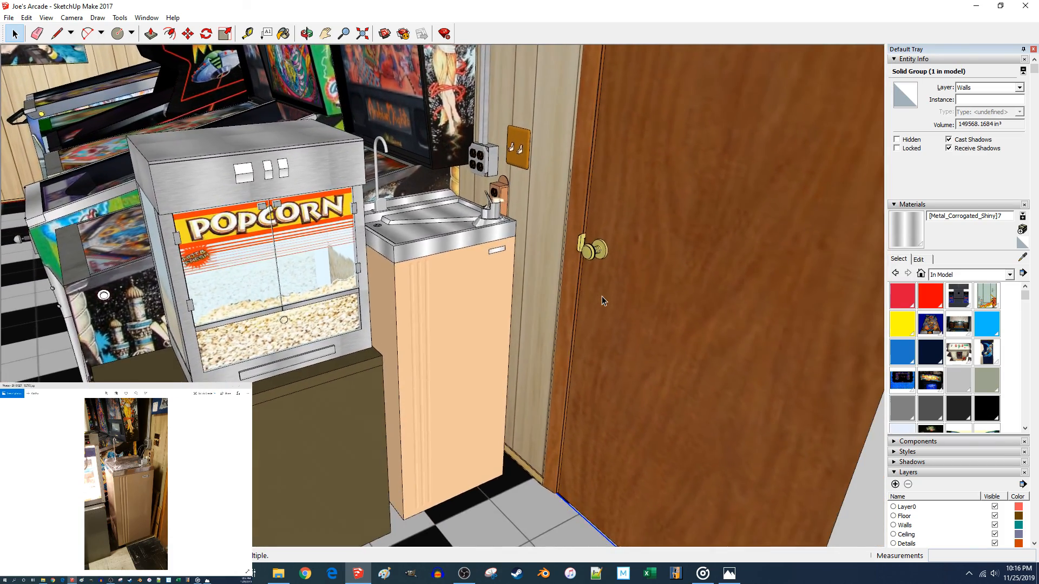